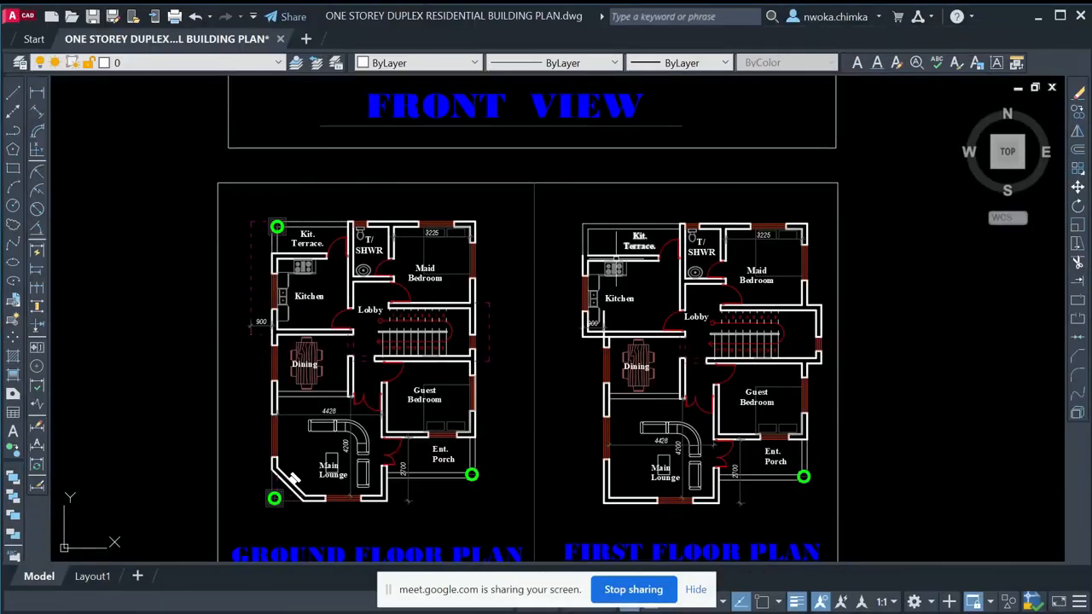
# - Examine the front view and the ground and first floor plans of the duplex drawing
pyautogui.scroll(-3, 658, 332)
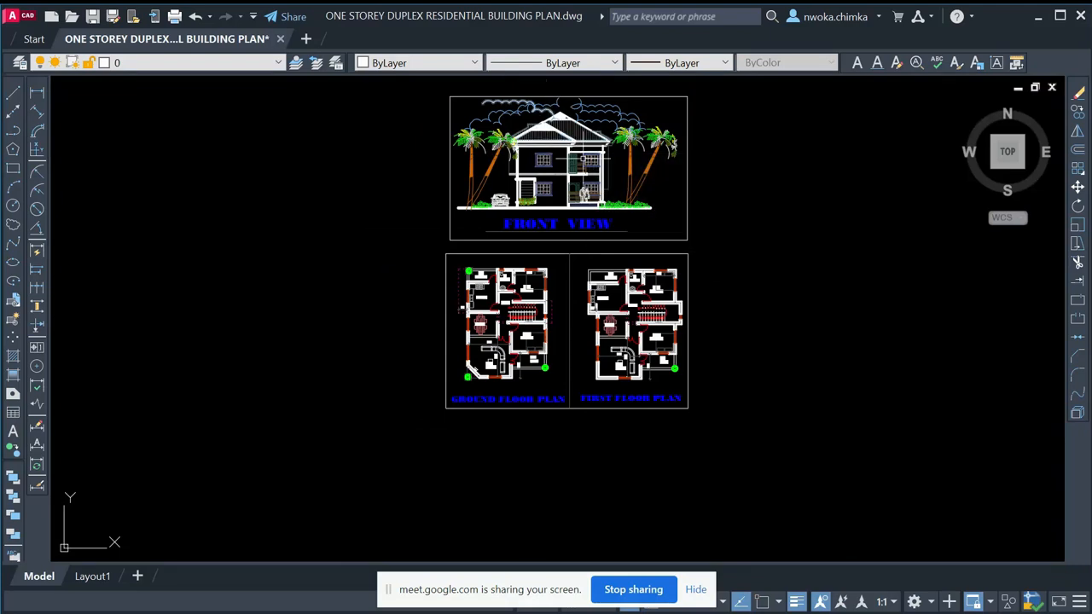
pyautogui.scroll(2, 562, 128)
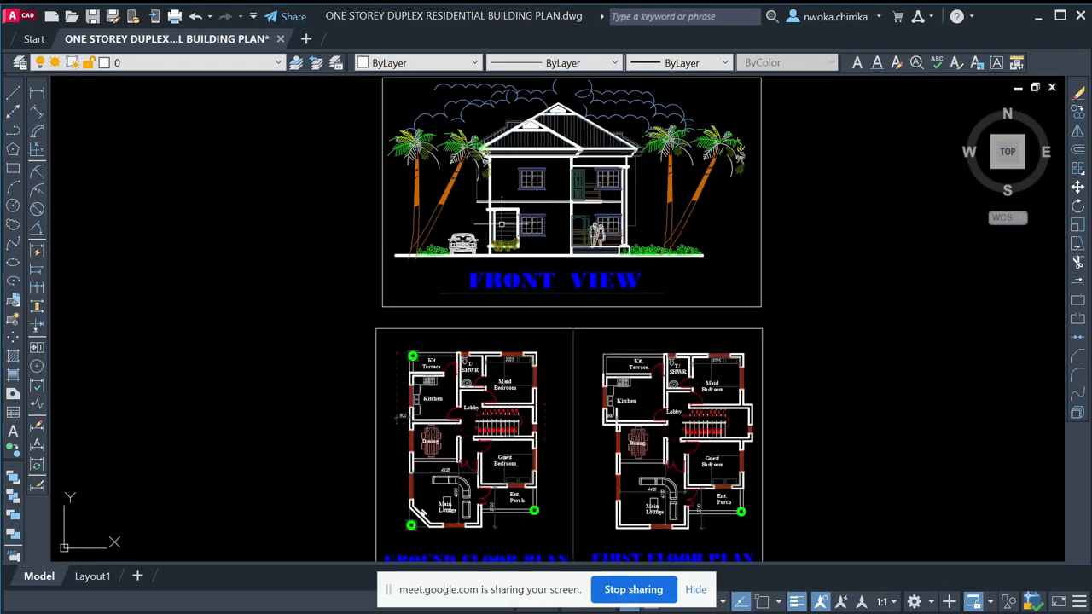
pyautogui.moveTo(499, 479)
pyautogui.mouseDown(button='middle')
pyautogui.moveTo(427, 381)
pyautogui.moveTo(416, 344)
pyautogui.mouseUp(button='middle')
pyautogui.scroll(2, 399, 327)
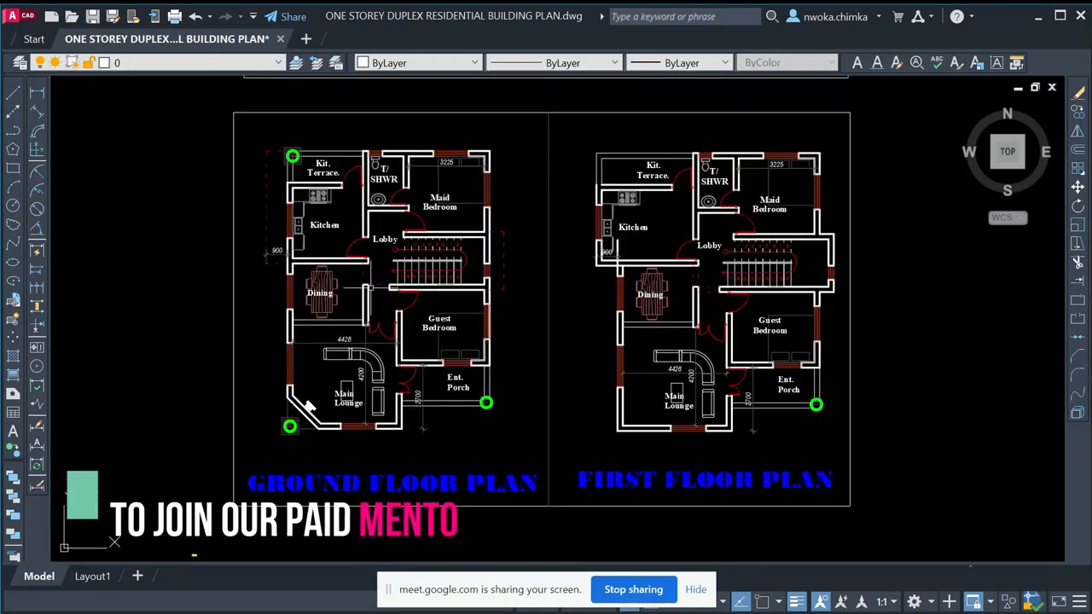
pyautogui.scroll(-4, 355, 262)
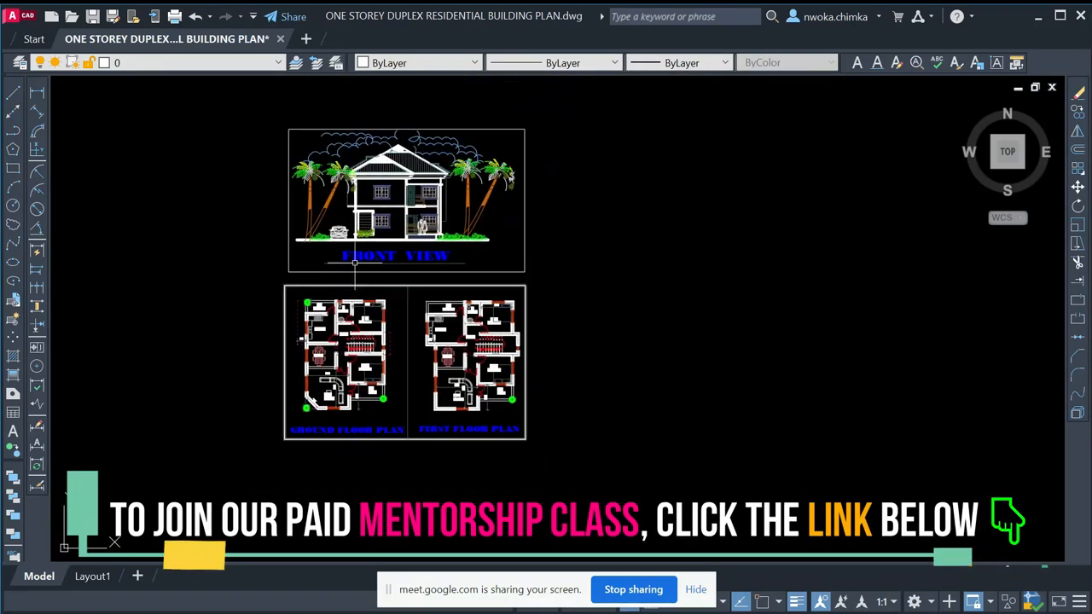
pyautogui.scroll(2, 384, 326)
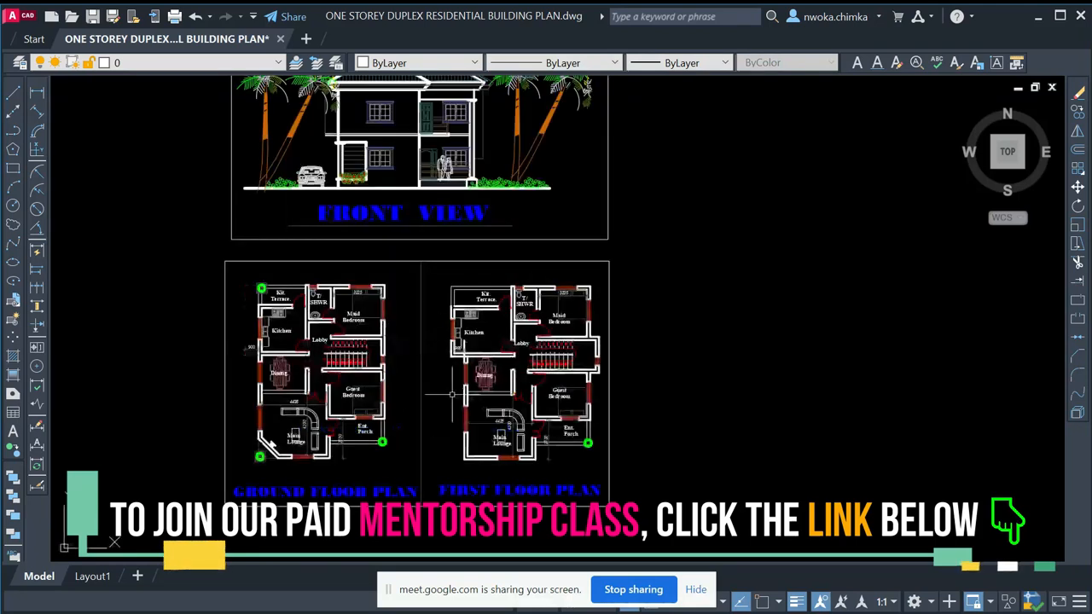
pyautogui.scroll(-2, 392, 307)
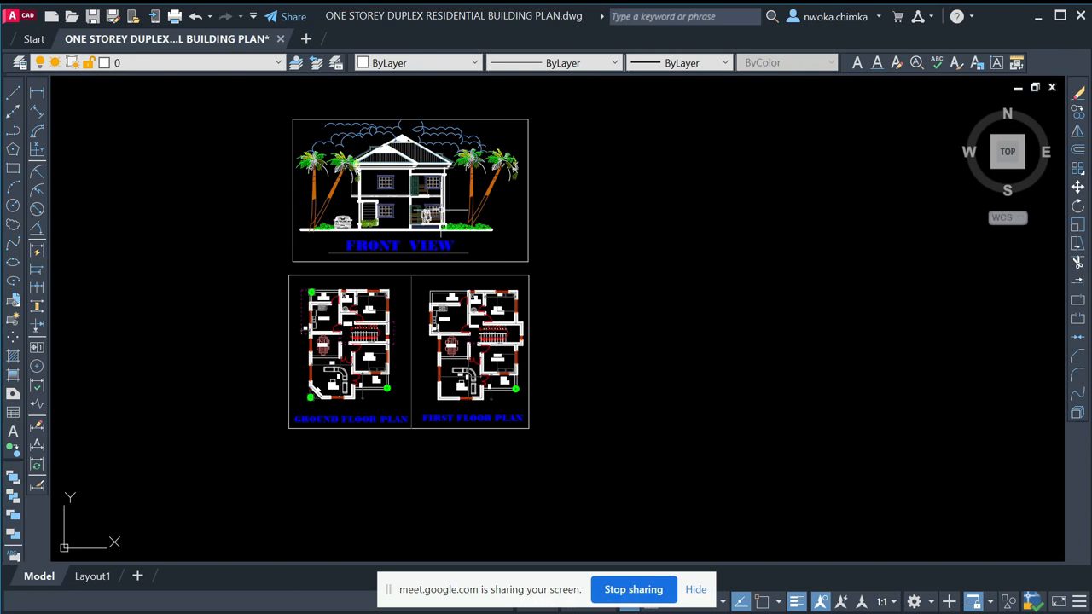
pyautogui.scroll(-2, 293, 136)
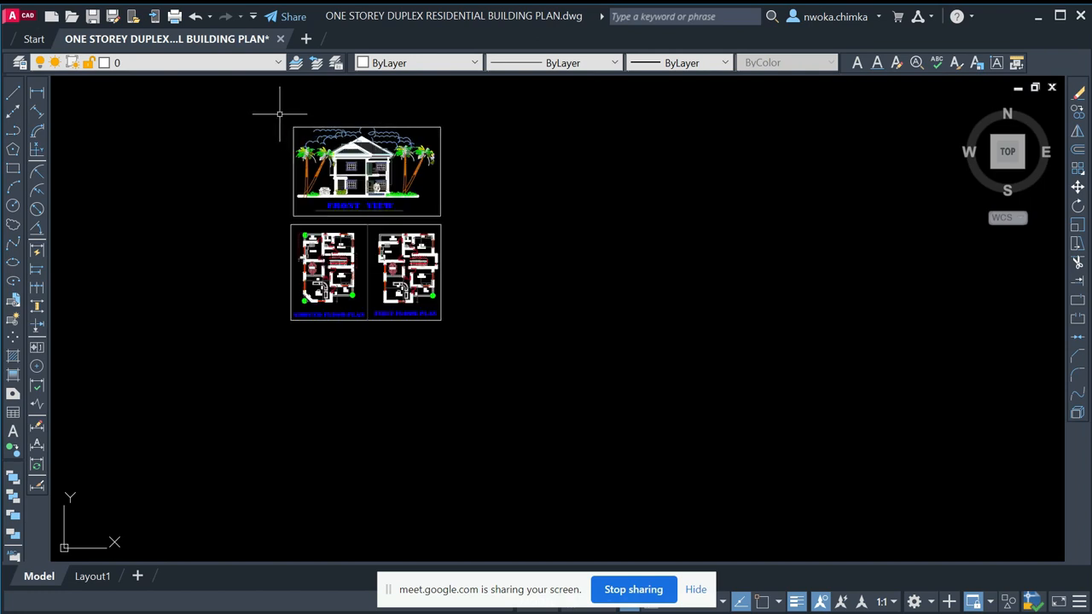
# - Copy the complete drawing set, front view and both floor plans, to the empty area right of the original
pyautogui.click(279, 114)
pyautogui.press('Escape')
pyautogui.scroll(-2, 277, 263)
pyautogui.click(252, 154)
pyautogui.click(429, 343)
pyautogui.write('co')
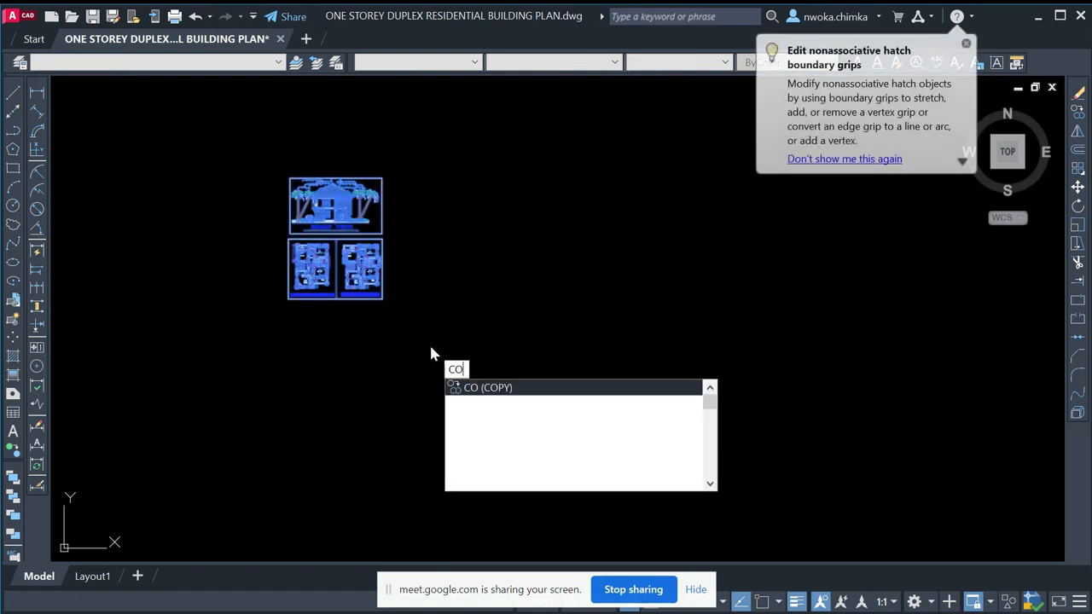
pyautogui.press('Return')
pyautogui.click(346, 271)
pyautogui.click(635, 312)
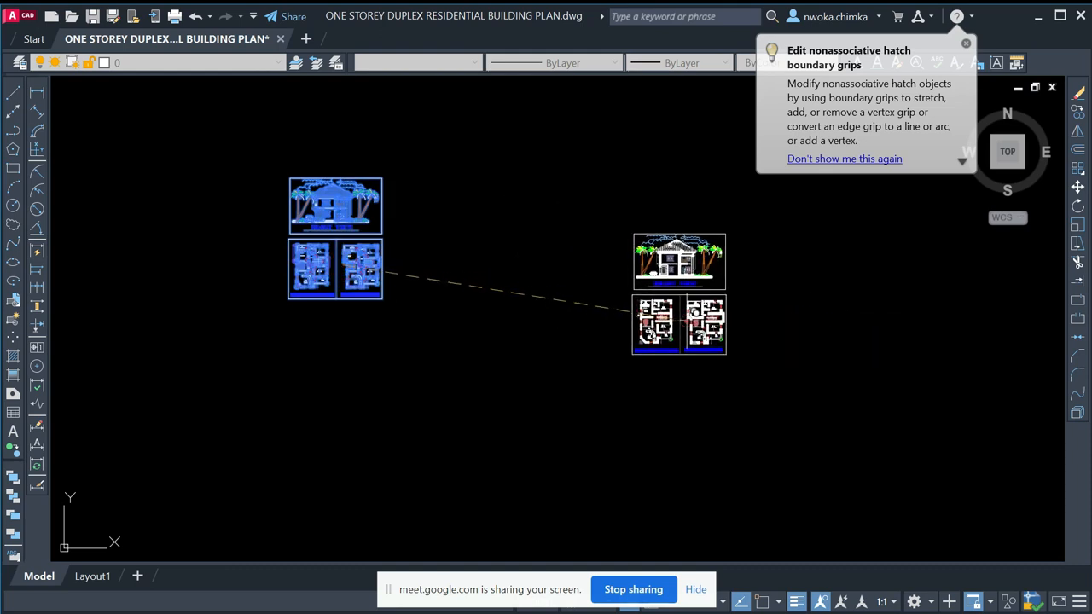
pyautogui.press('Escape')
# - Compare the room layouts of the ground and first floor plans, including the dashed projection line beside the kitchen
pyautogui.scroll(2, 732, 320)
pyautogui.scroll(-2, 751, 299)
pyautogui.scroll(4, 358, 231)
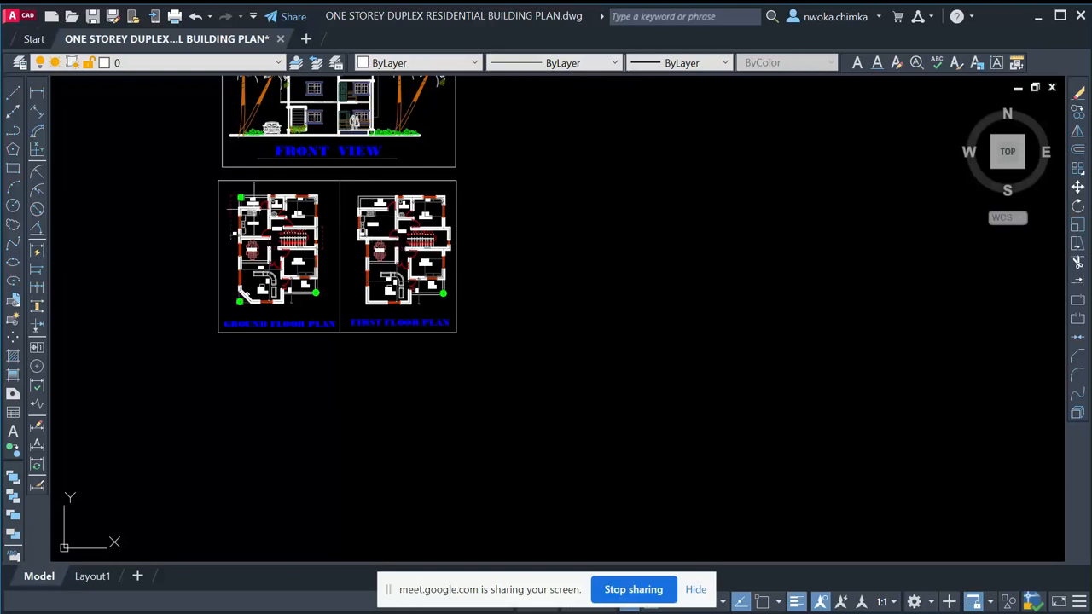
pyautogui.scroll(-3, 207, 243)
pyautogui.scroll(5, 589, 238)
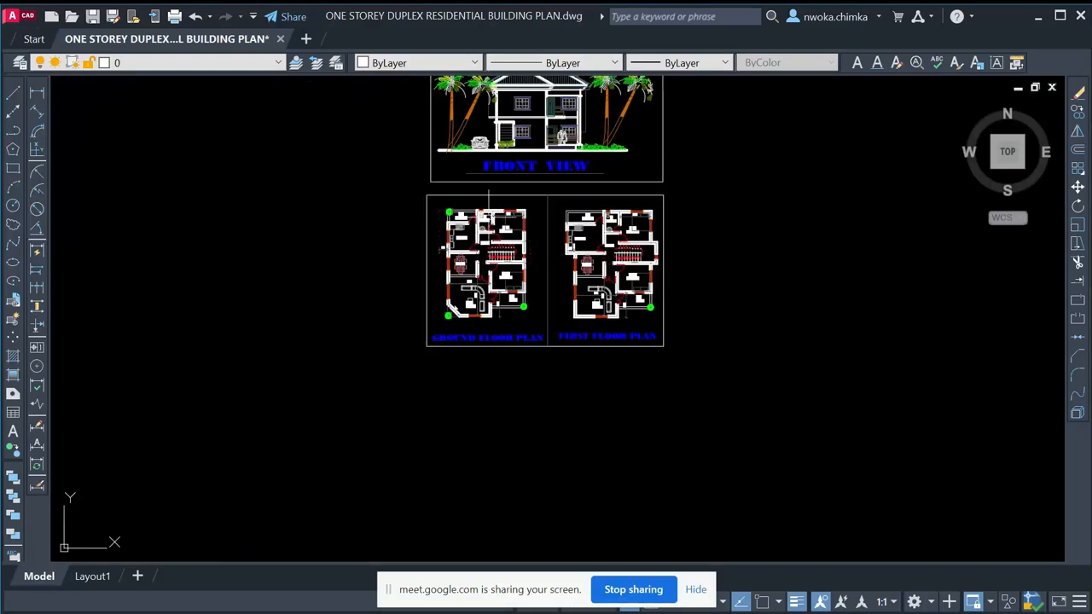
pyautogui.scroll(2, 504, 214)
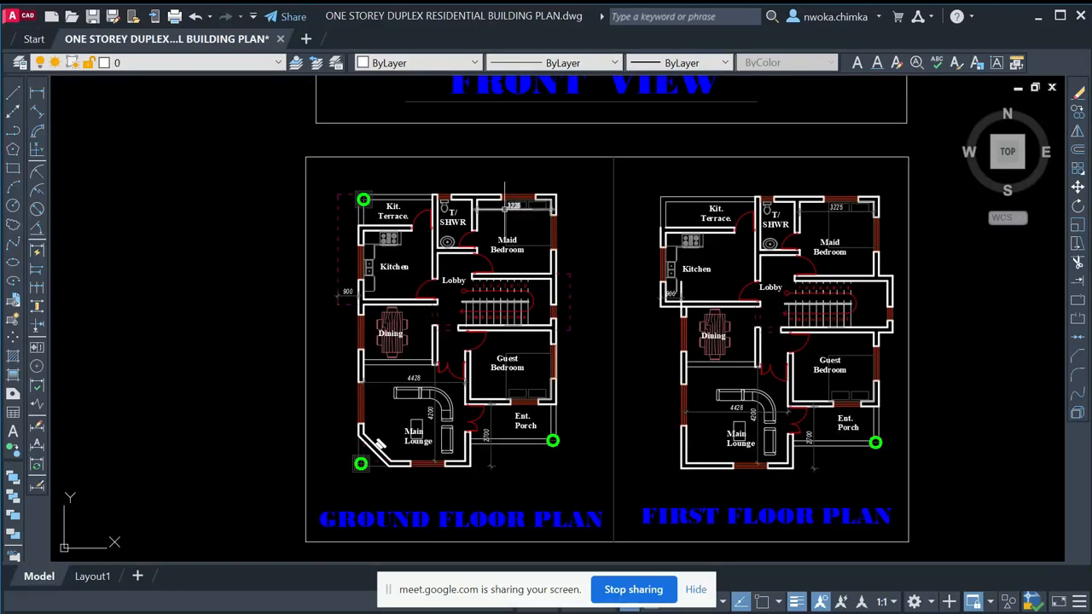
pyautogui.moveTo(500, 191); pyautogui.dragTo(500, 228, button='middle')
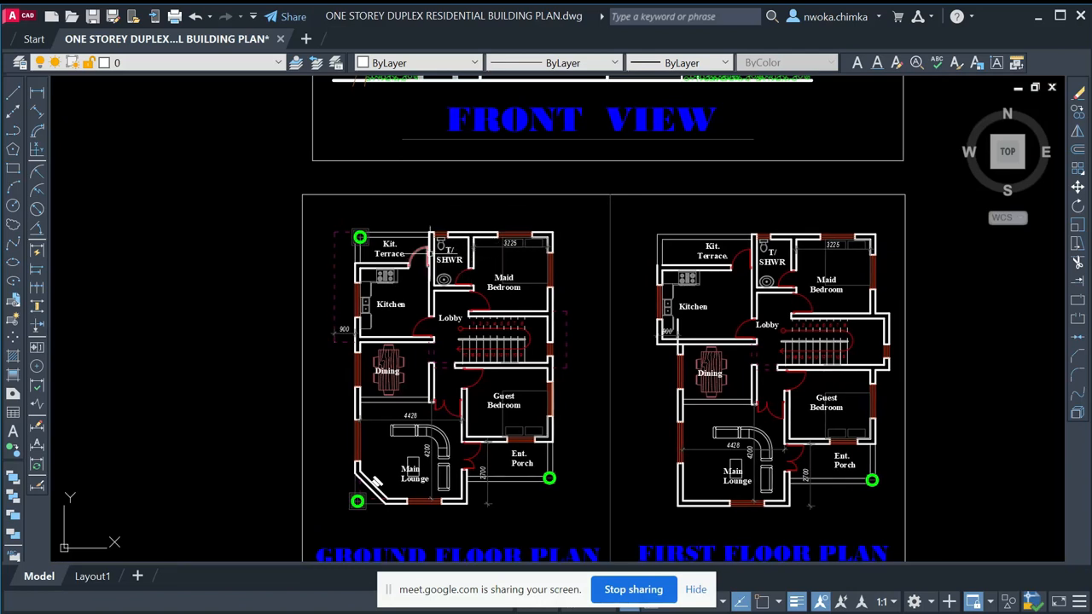
pyautogui.scroll(-4, 555, 231)
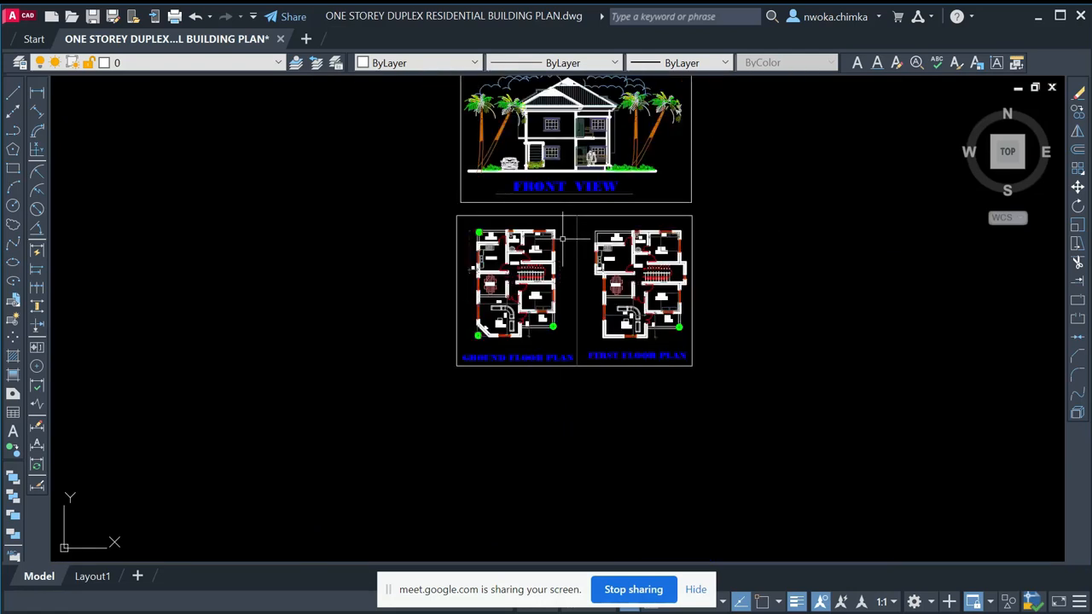
pyautogui.scroll(2, 536, 119)
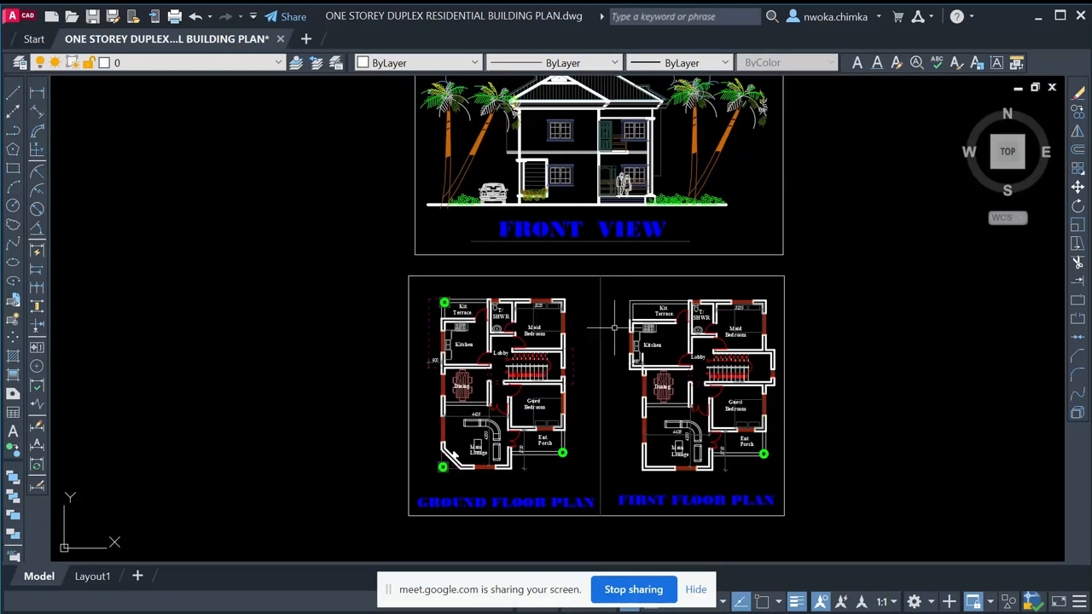
pyautogui.moveTo(621, 330); pyautogui.dragTo(594, 230, button='middle')
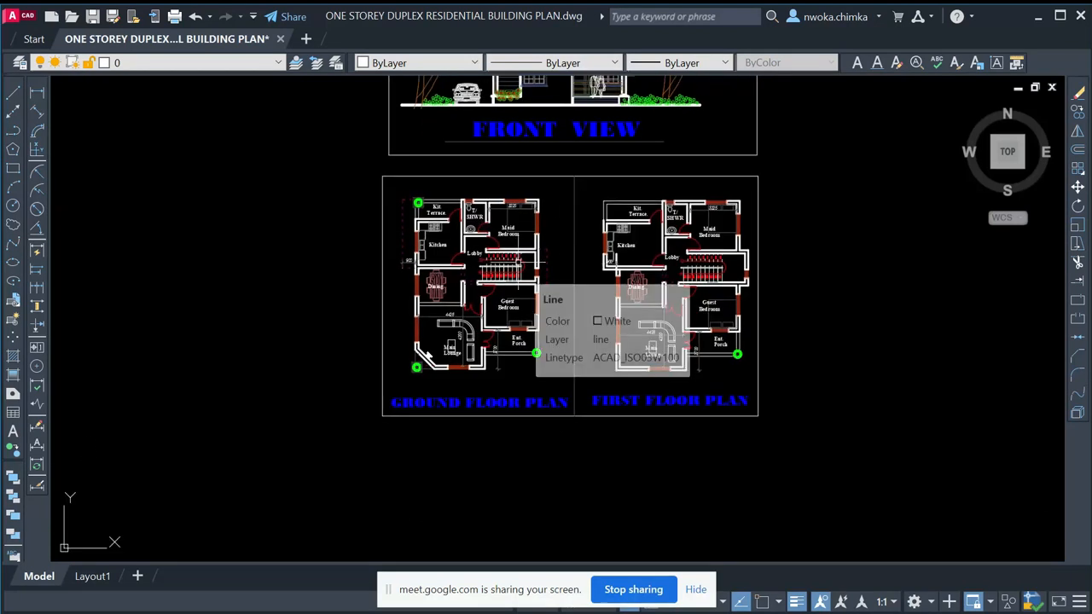
pyautogui.scroll(2, 399, 218)
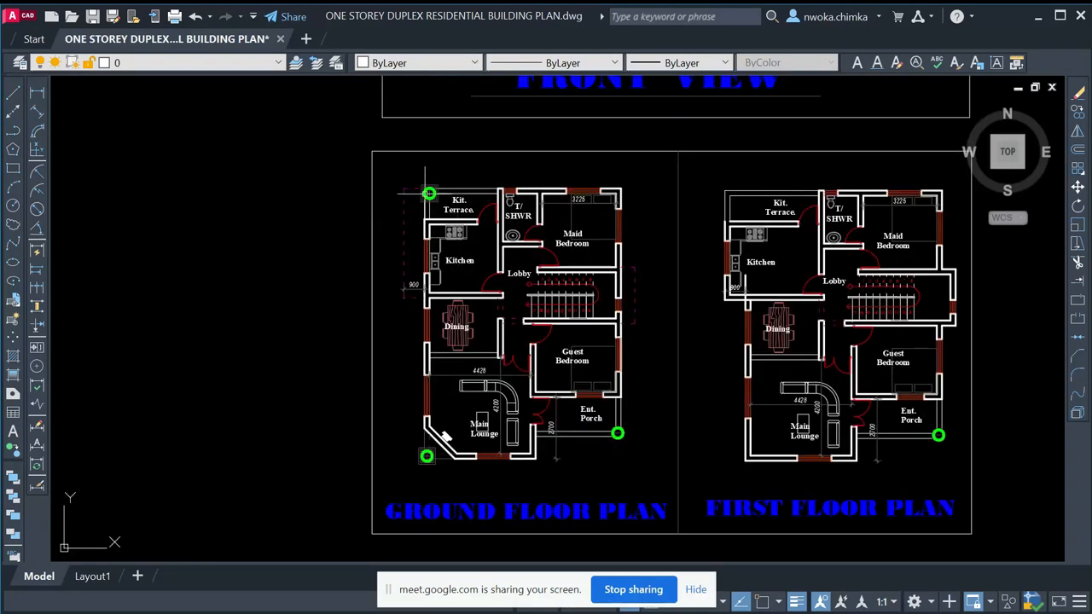
pyautogui.moveTo(538, 512); pyautogui.dragTo(505, 423, button='middle')
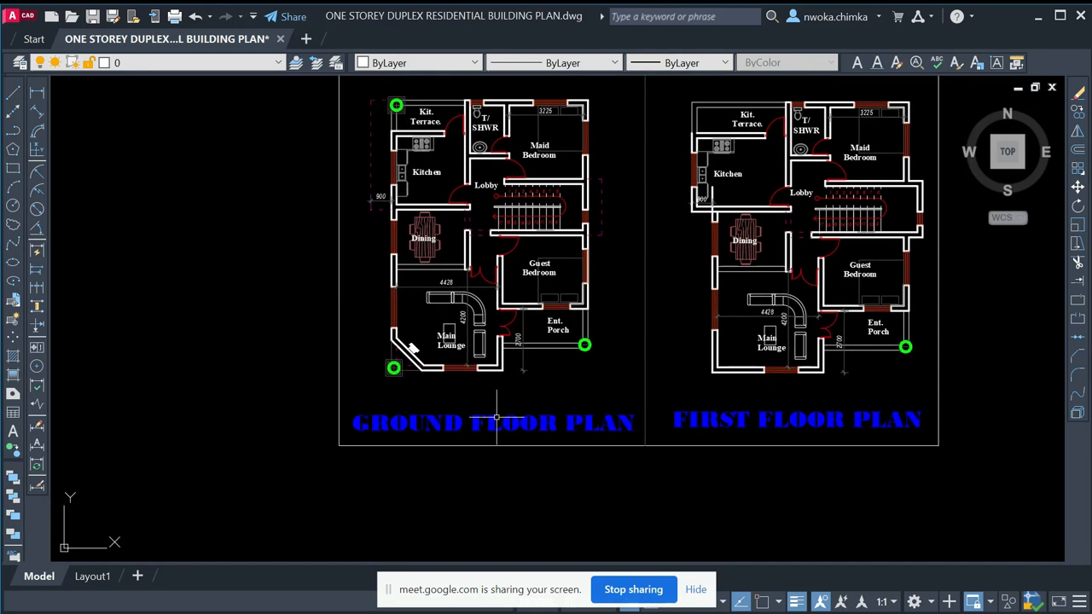
pyautogui.moveTo(710, 393); pyautogui.dragTo(481, 434, button='middle')
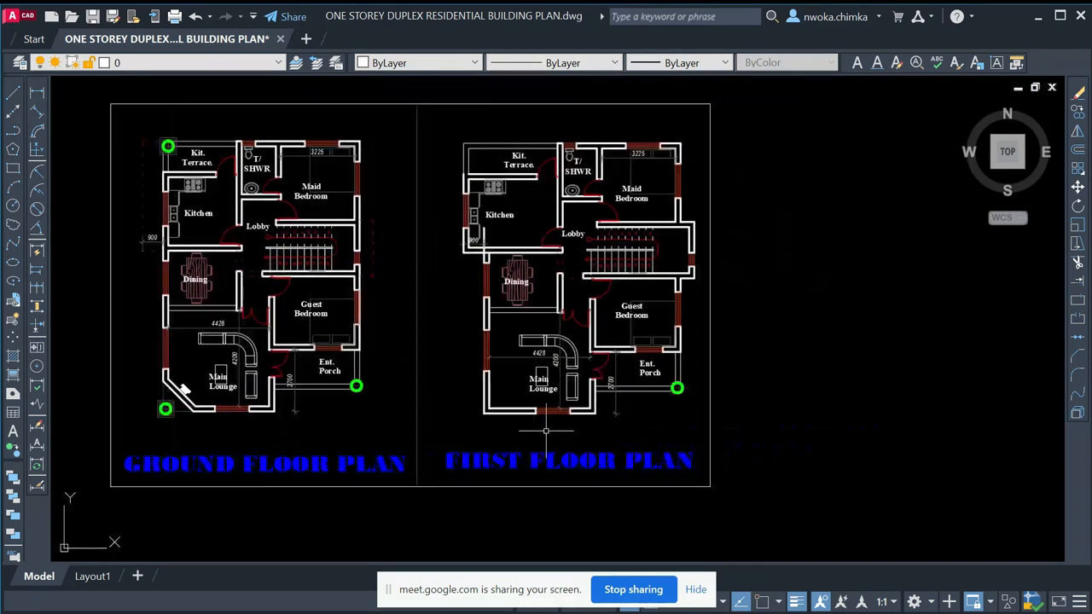
pyautogui.moveTo(277, 386); pyautogui.dragTo(548, 365, button='middle')
pyautogui.moveTo(440, 259); pyautogui.dragTo(439, 310, button='middle')
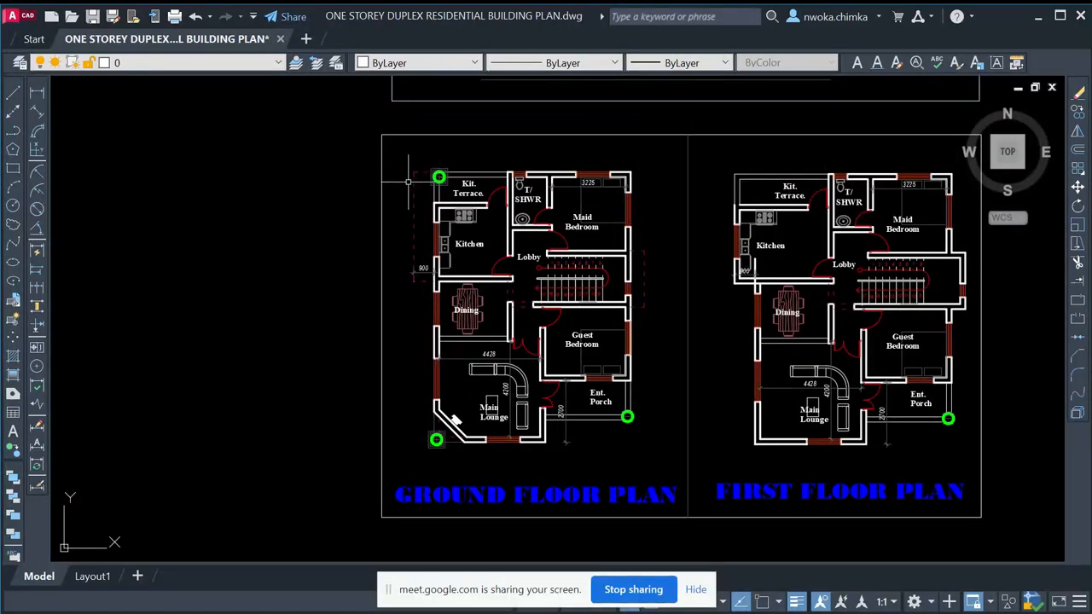
pyautogui.scroll(2, 421, 173)
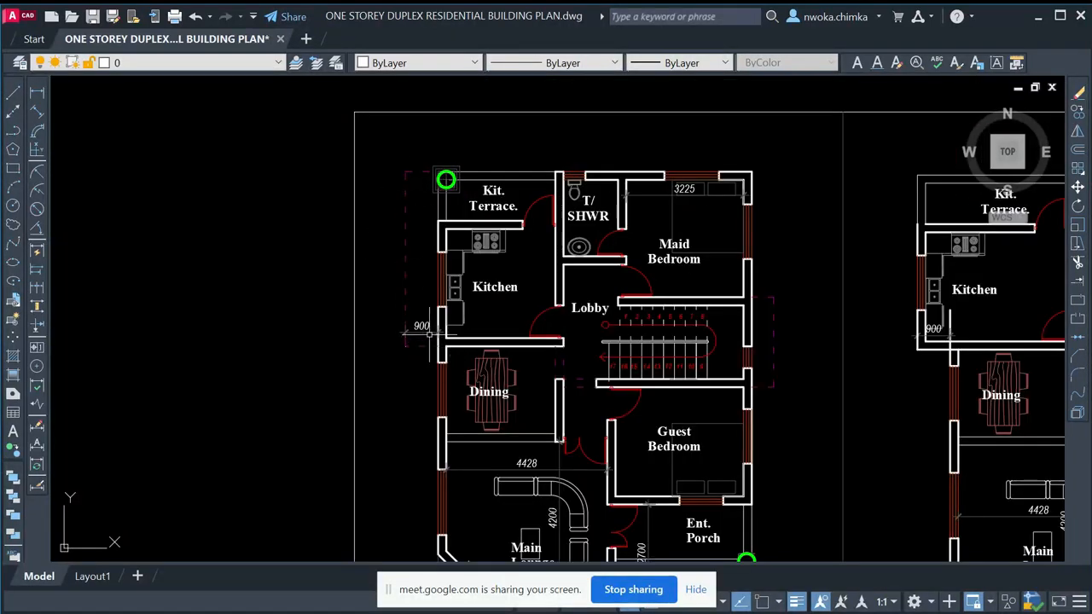
pyautogui.scroll(2, 429, 333)
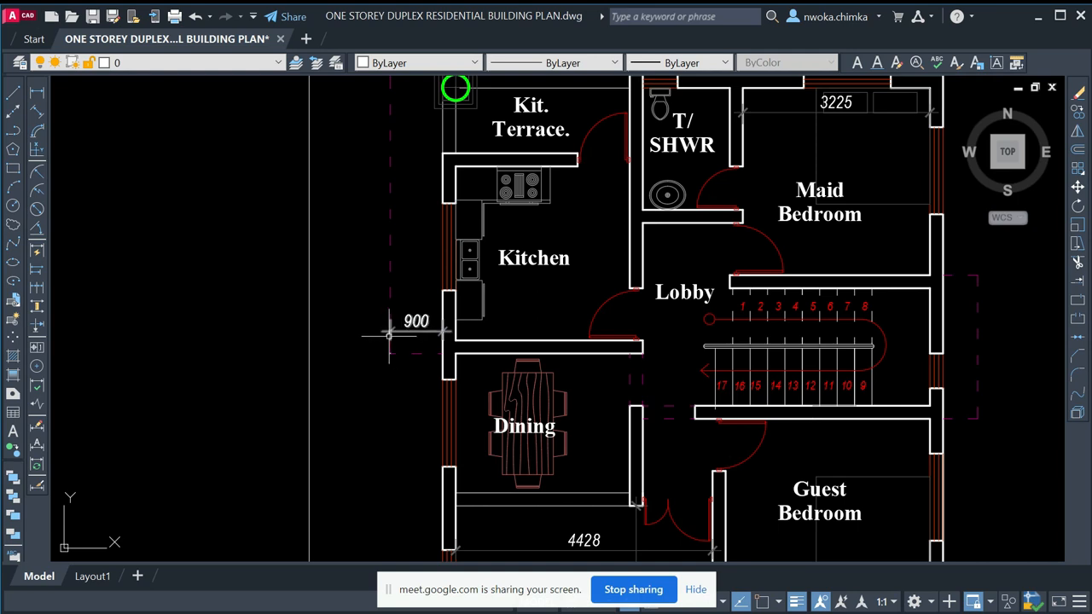
pyautogui.scroll(-4, 390, 331)
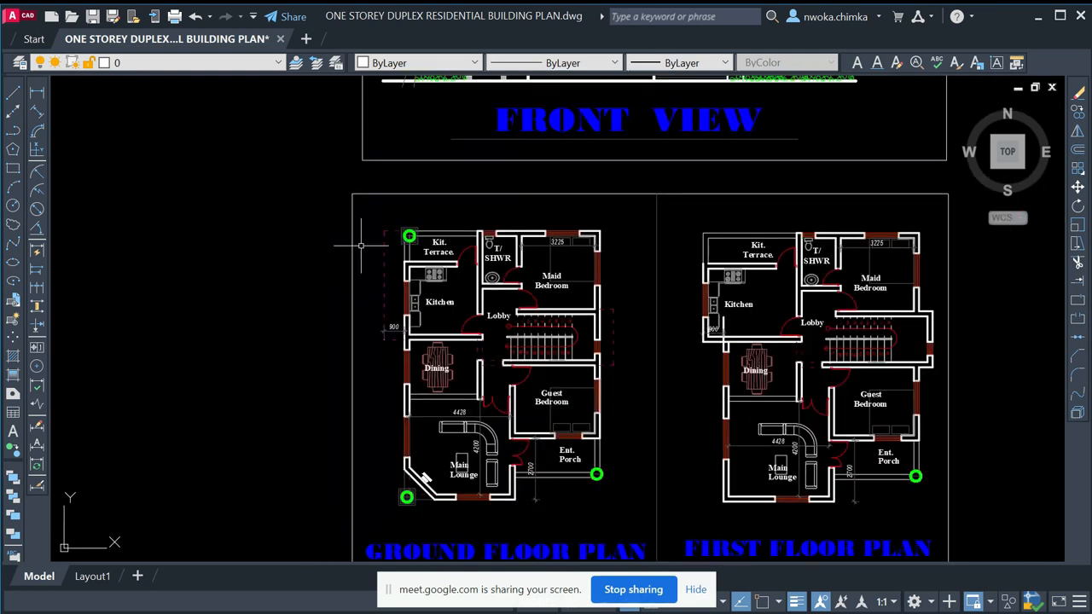
# - Add a linear dimension on the ground floor plan from the stairwell's outer wall face to the dashed projection line
pyautogui.scroll(2, 615, 337)
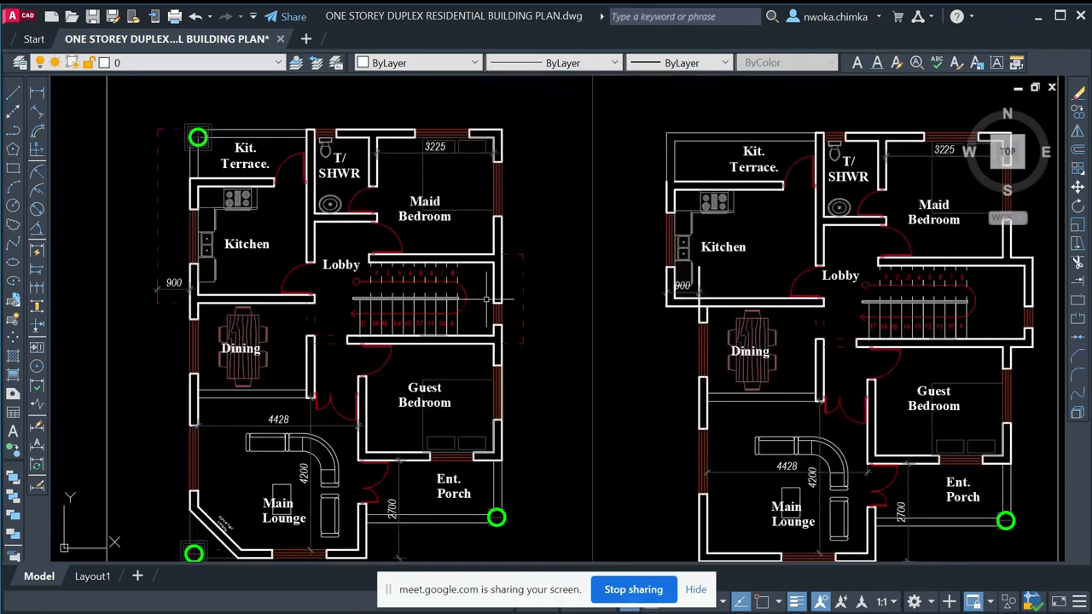
pyautogui.scroll(2, 510, 305)
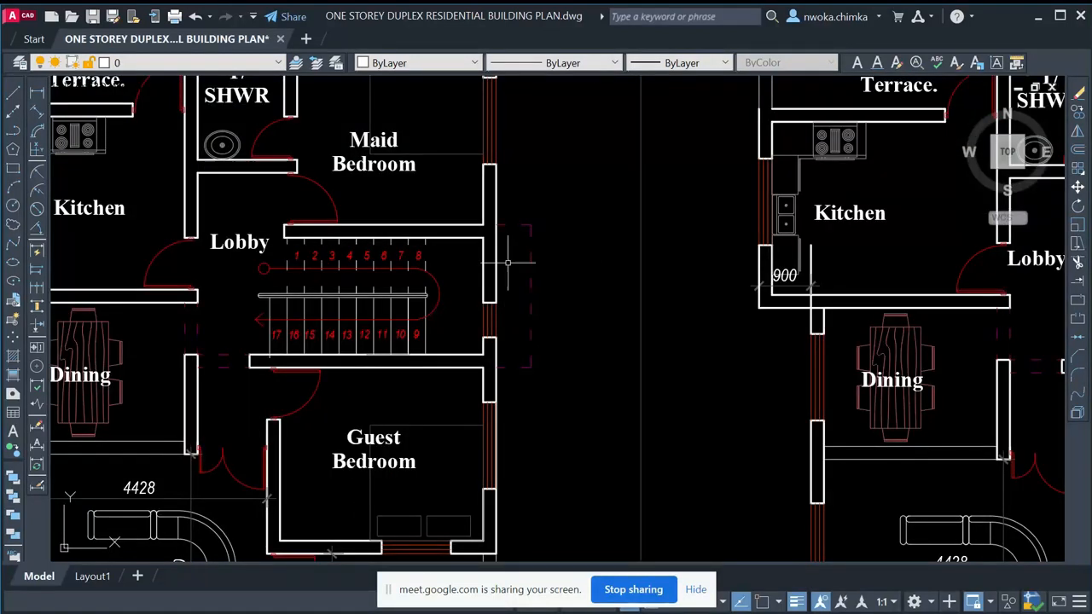
pyautogui.click(37, 93)
pyautogui.scroll(2, 504, 255)
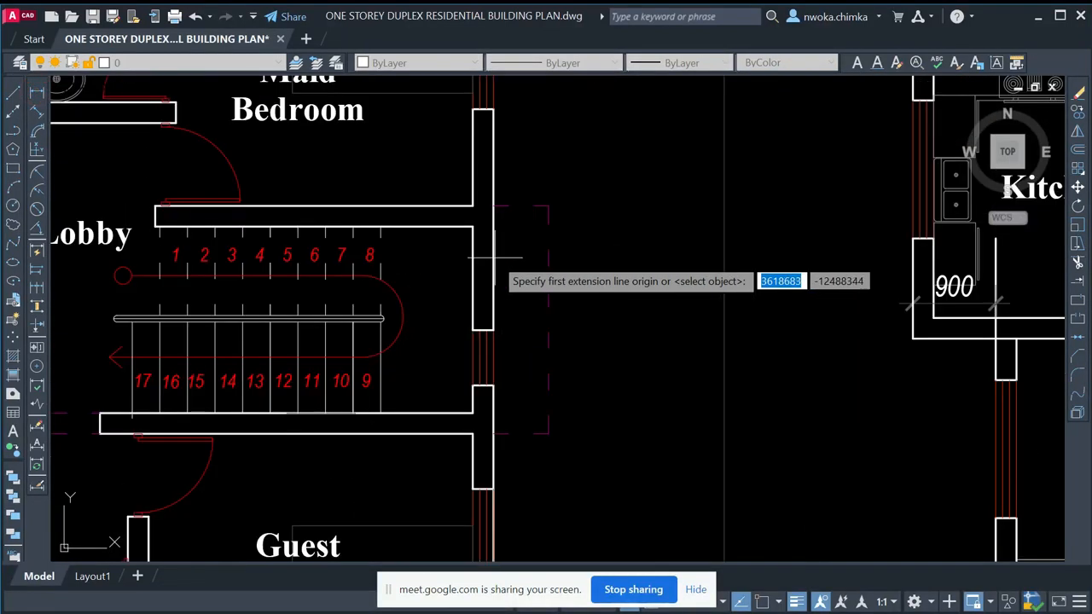
pyautogui.click(495, 256)
pyautogui.click(546, 261)
pyautogui.scroll(2, 522, 275)
pyautogui.click(524, 264)
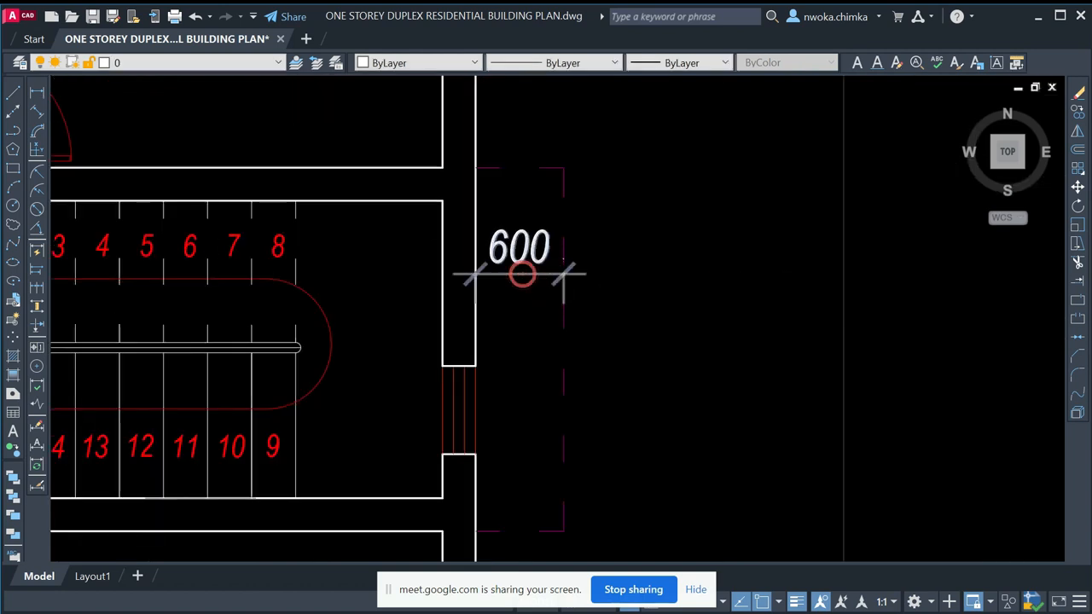
# - Compare the kitchen and stairwell projections on both floor plans with the overhangs and entrance porch in the front view
pyautogui.scroll(-8, 578, 260)
pyautogui.scroll(-2, 231, 200)
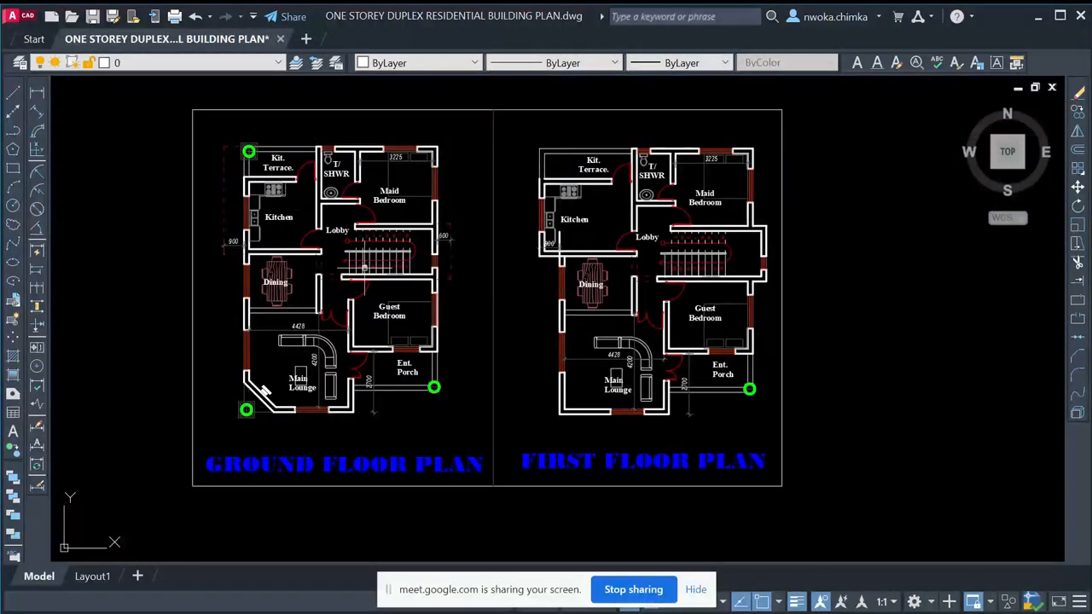
pyautogui.scroll(2, 244, 147)
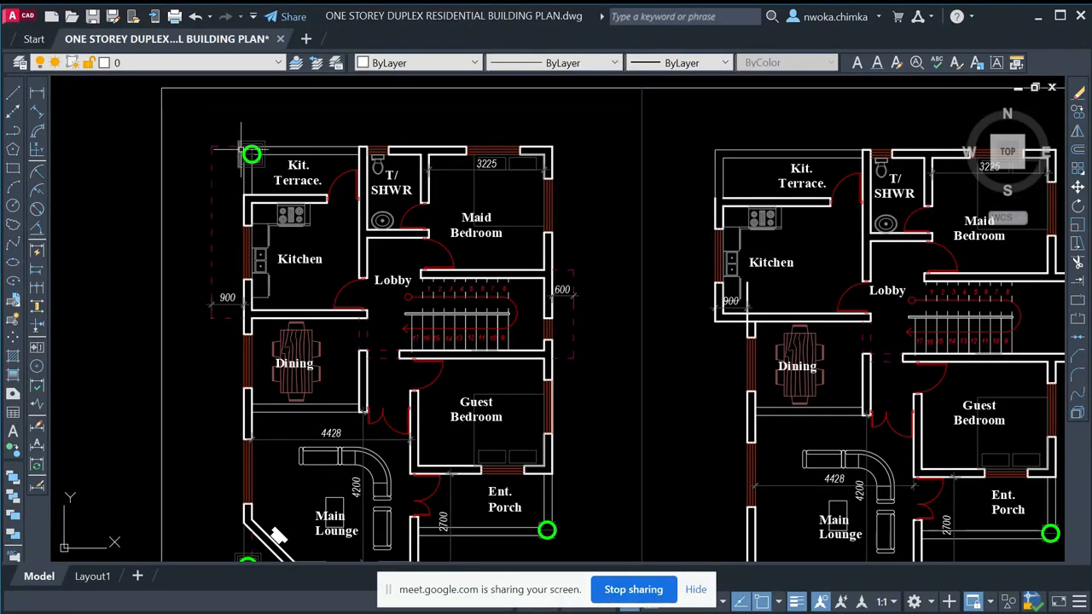
pyautogui.scroll(-3, 187, 278)
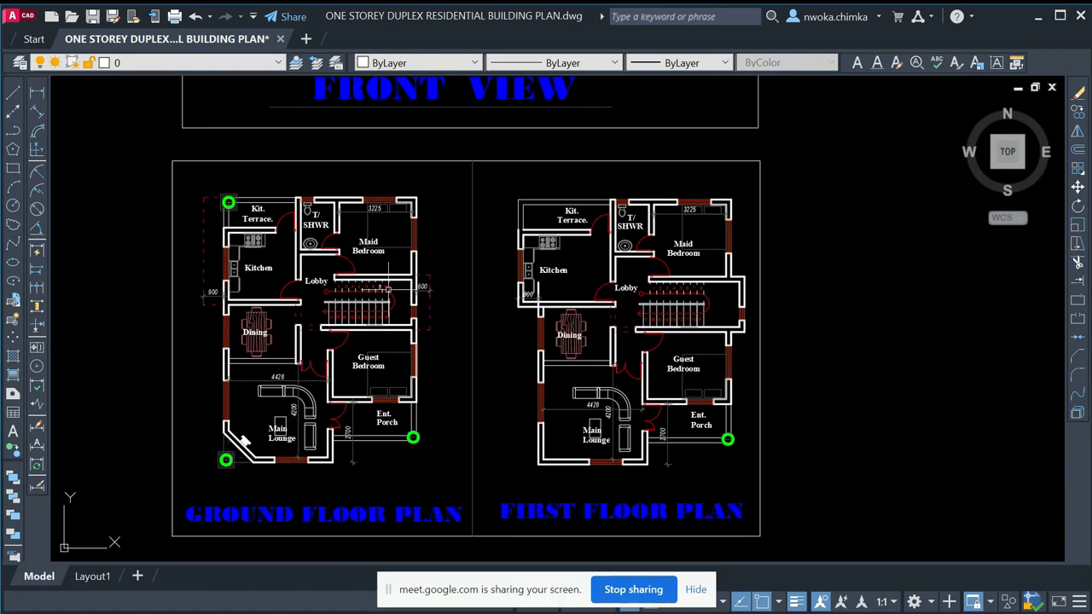
pyautogui.scroll(3, 391, 273)
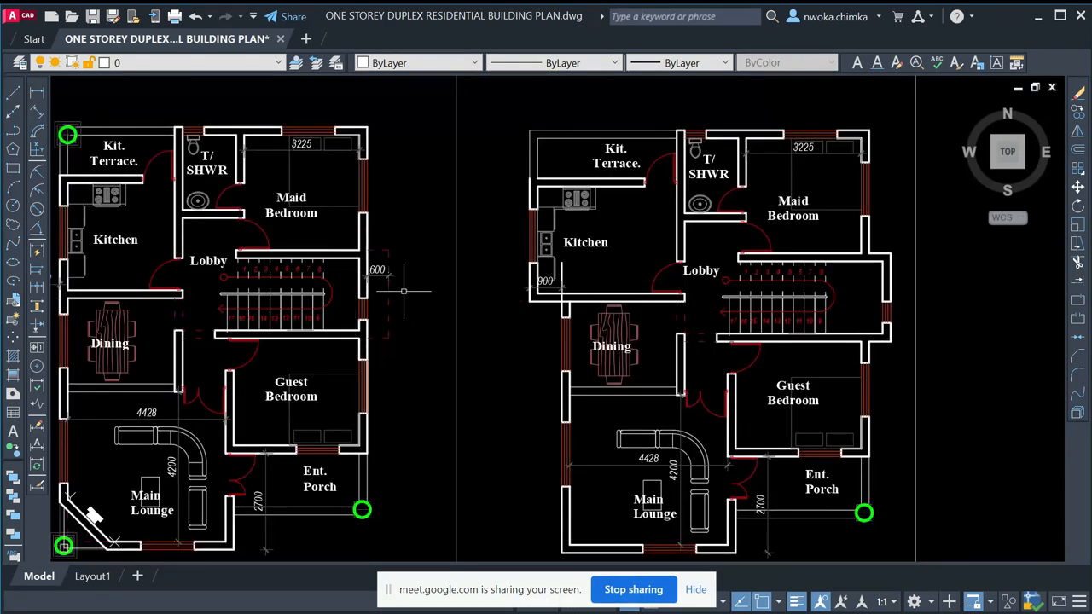
pyautogui.scroll(-4, 399, 267)
pyautogui.scroll(3, 380, 213)
pyautogui.scroll(4, 376, 246)
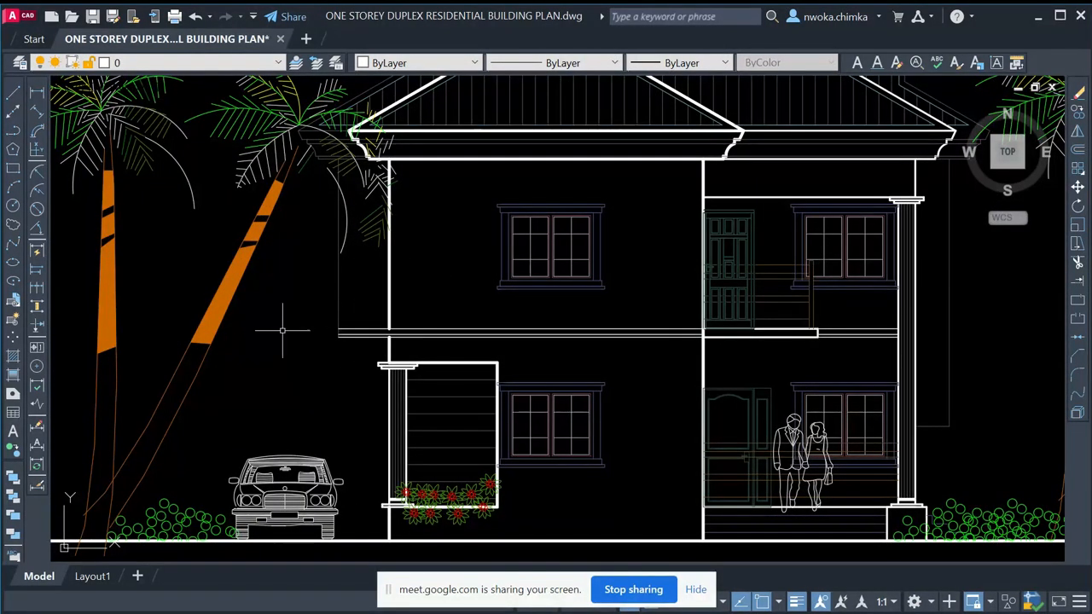
pyautogui.scroll(-2, 290, 315)
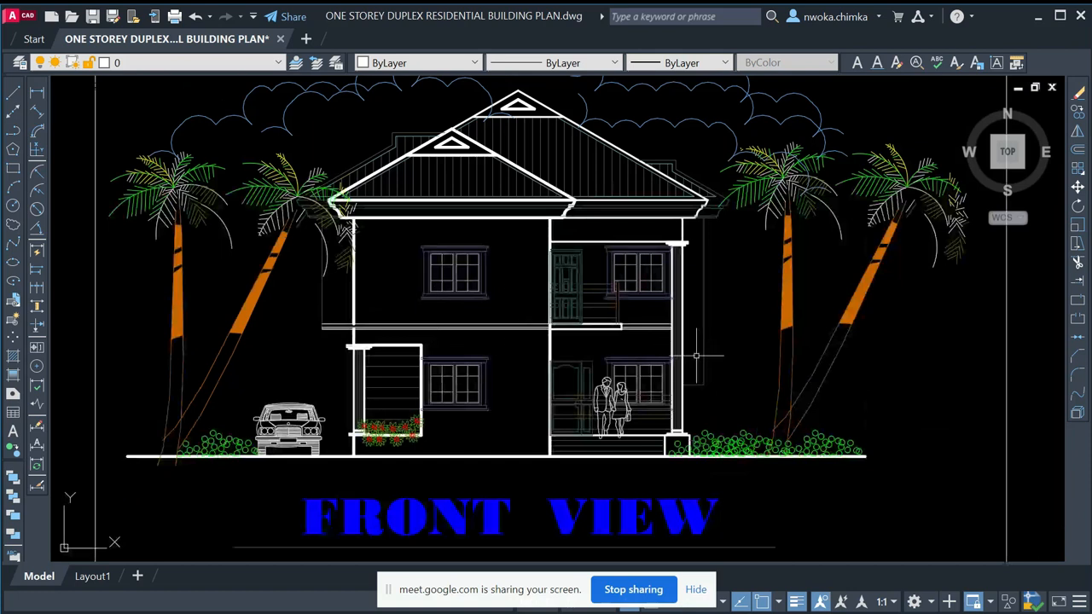
pyautogui.scroll(2, 689, 385)
pyautogui.scroll(-3, 559, 157)
pyautogui.moveTo(548, 322); pyautogui.dragTo(556, 171, button='middle')
pyautogui.moveTo(338, 297); pyautogui.dragTo(376, 182, button='middle')
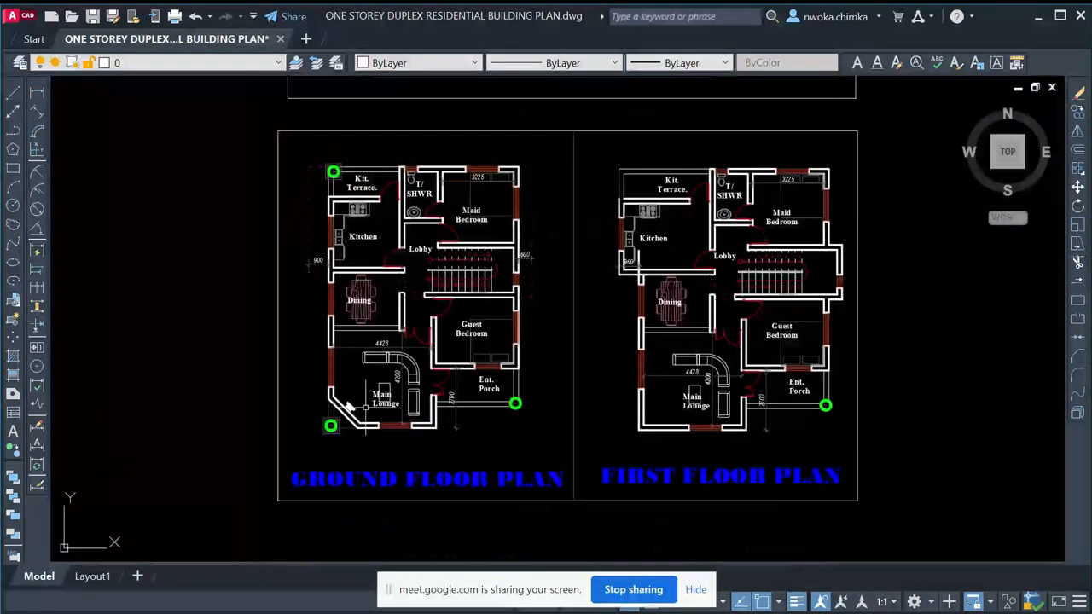
pyautogui.scroll(2, 491, 420)
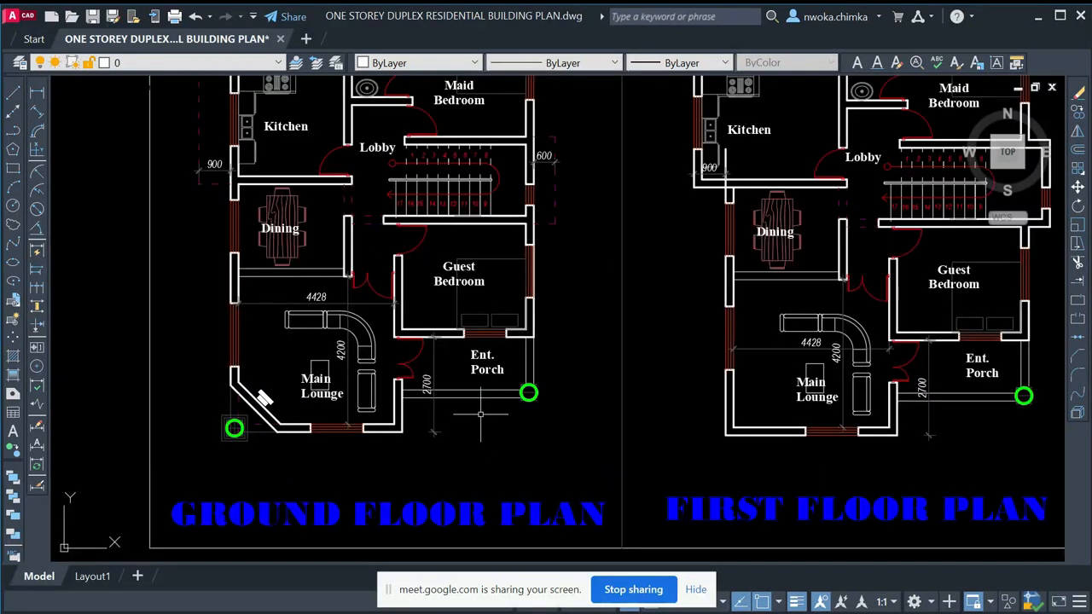
# - Compare the entrance porch and chamfered lounge corner on the ground floor plan with the front view
pyautogui.moveTo(412, 399); pyautogui.dragTo(480, 346, button='middle')
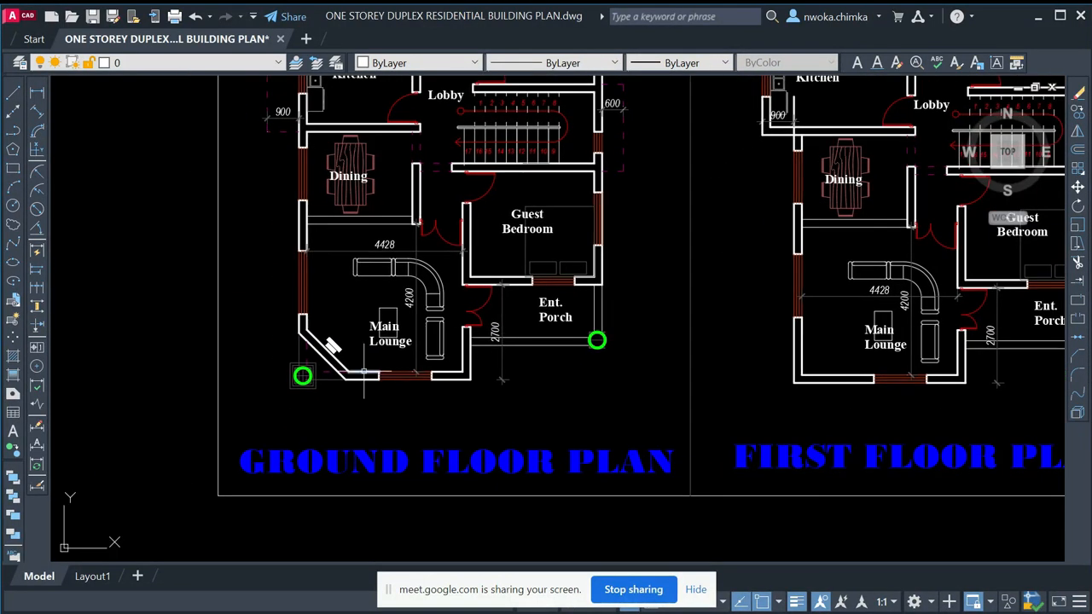
pyautogui.scroll(2, 595, 321)
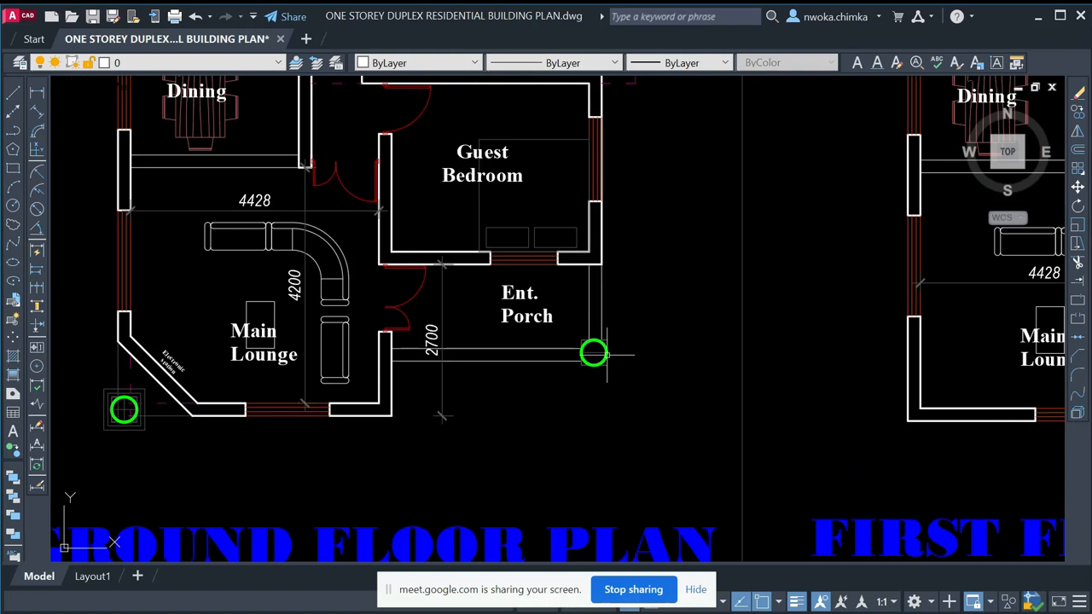
pyautogui.scroll(-2, 582, 343)
pyautogui.moveTo(577, 245); pyautogui.dragTo(559, 383, button='middle')
pyautogui.scroll(-2, 559, 383)
pyautogui.moveTo(560, 139); pyautogui.dragTo(542, 354, button='middle')
pyautogui.scroll(2, 480, 256)
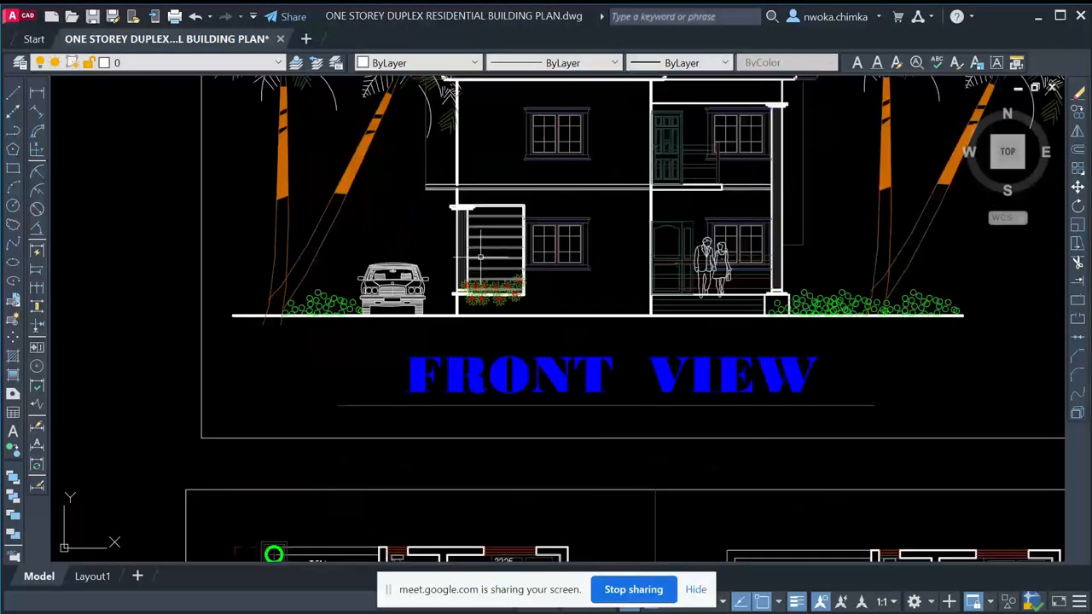
pyautogui.scroll(-3, 478, 221)
pyautogui.scroll(3, 431, 189)
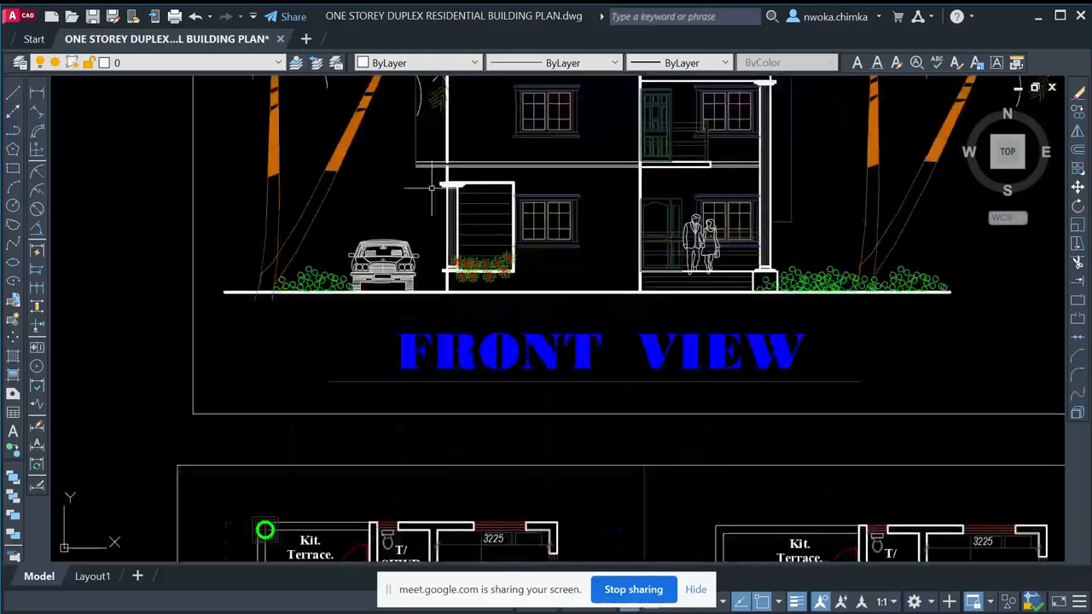
pyautogui.moveTo(464, 220)
pyautogui.mouseDown(button='middle')
pyautogui.moveTo(461, 248)
pyautogui.moveTo(420, 309)
pyautogui.mouseUp(button='middle')
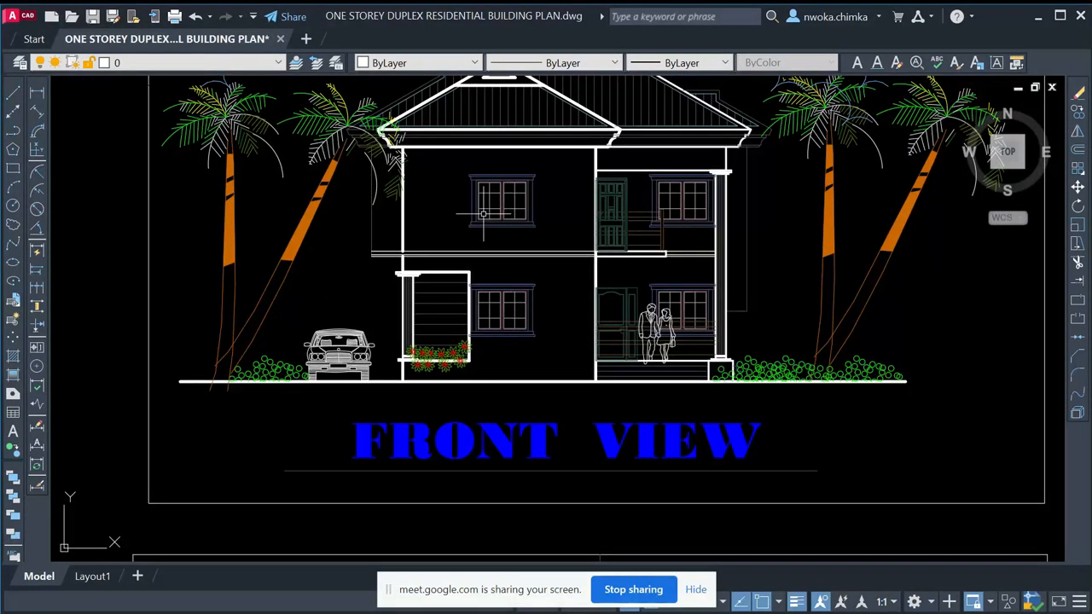
pyautogui.scroll(-4, 482, 213)
pyautogui.moveTo(482, 418); pyautogui.dragTo(481, 286, button='middle')
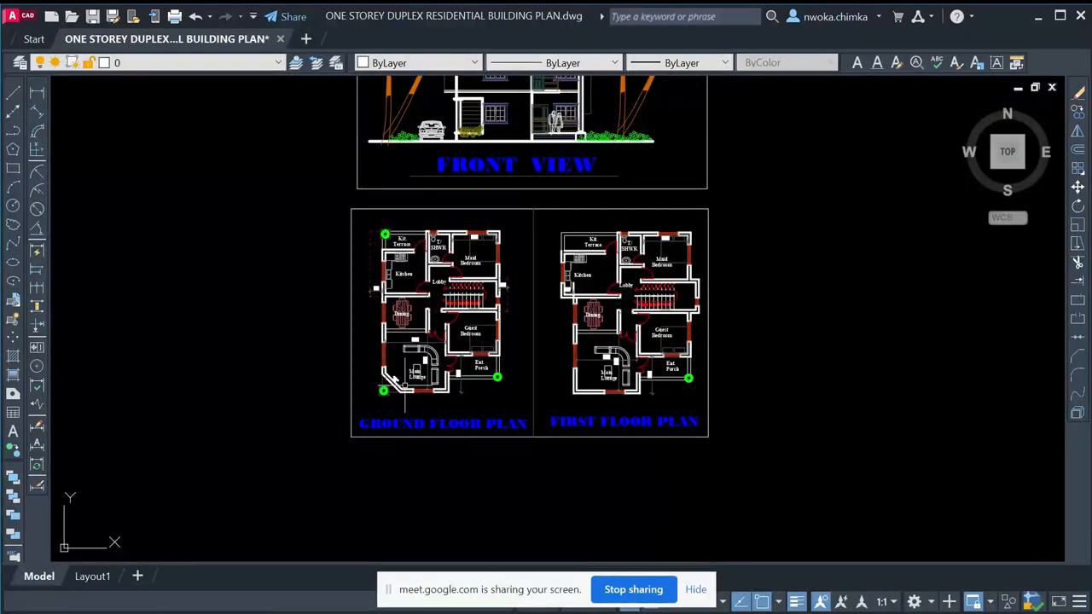
# - Examine the front view above the plans, then the ground floor kitchen terrace and the staircase area
pyautogui.moveTo(414, 398); pyautogui.dragTo(409, 496, button='middle')
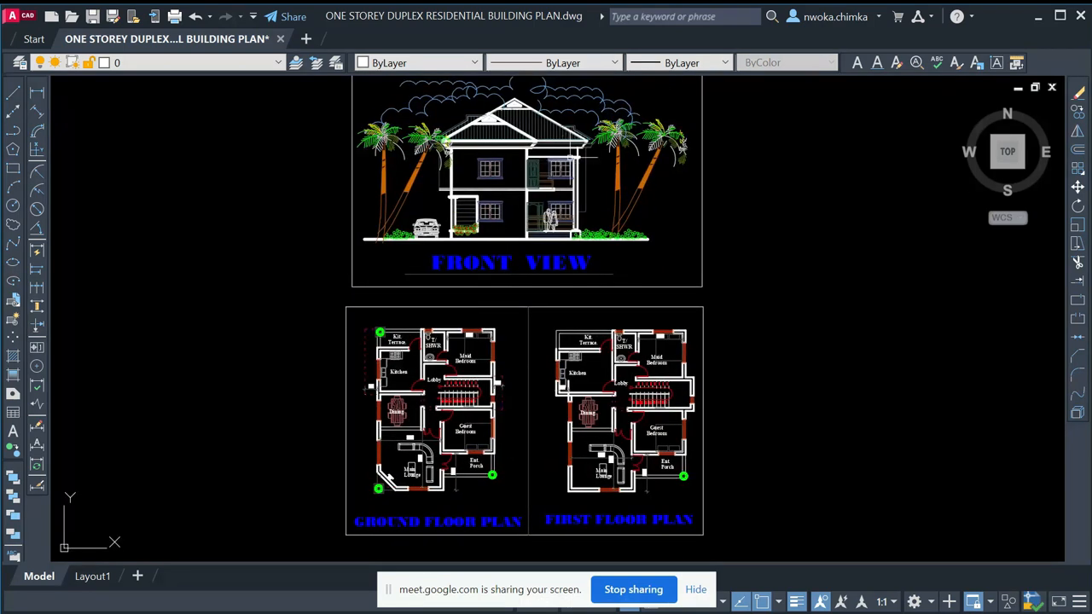
pyautogui.scroll(2, 572, 157)
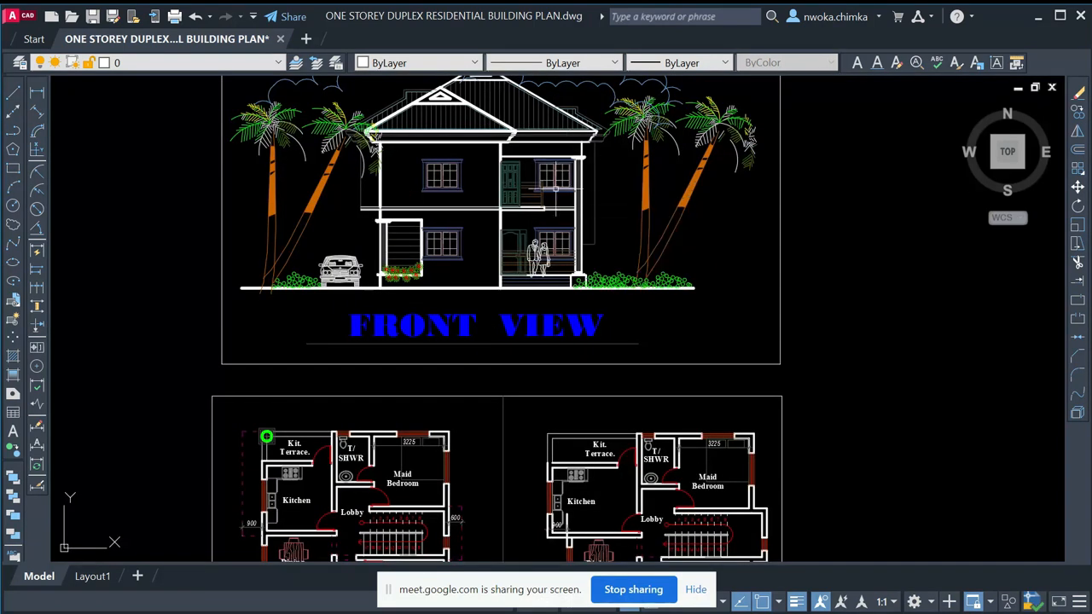
pyautogui.scroll(-2, 550, 209)
pyautogui.scroll(6, 375, 361)
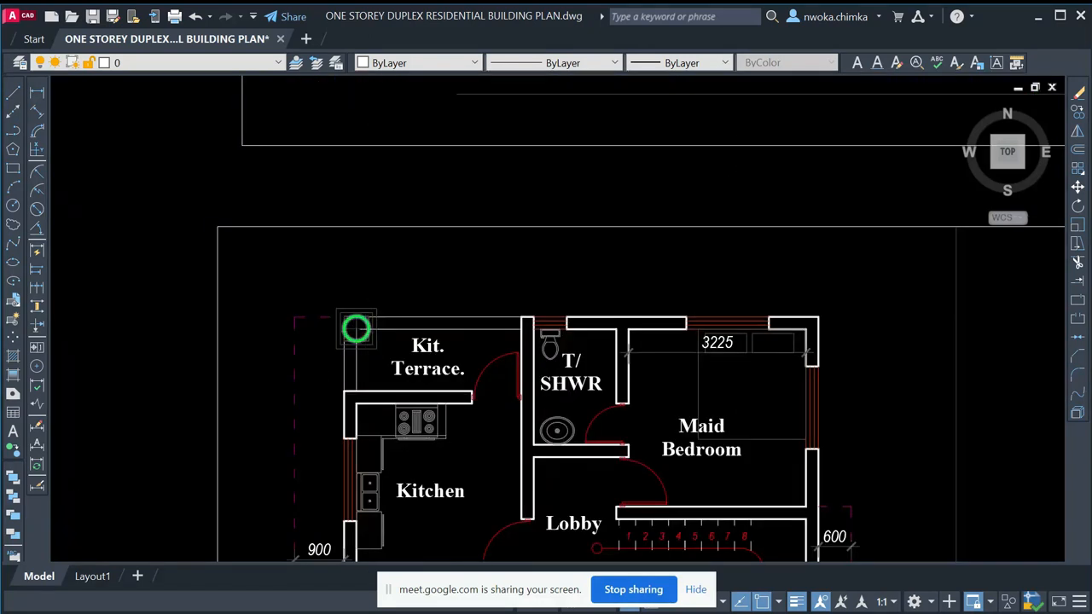
pyautogui.scroll(-2, 367, 314)
pyautogui.moveTo(406, 367); pyautogui.dragTo(406, 227, button='middle')
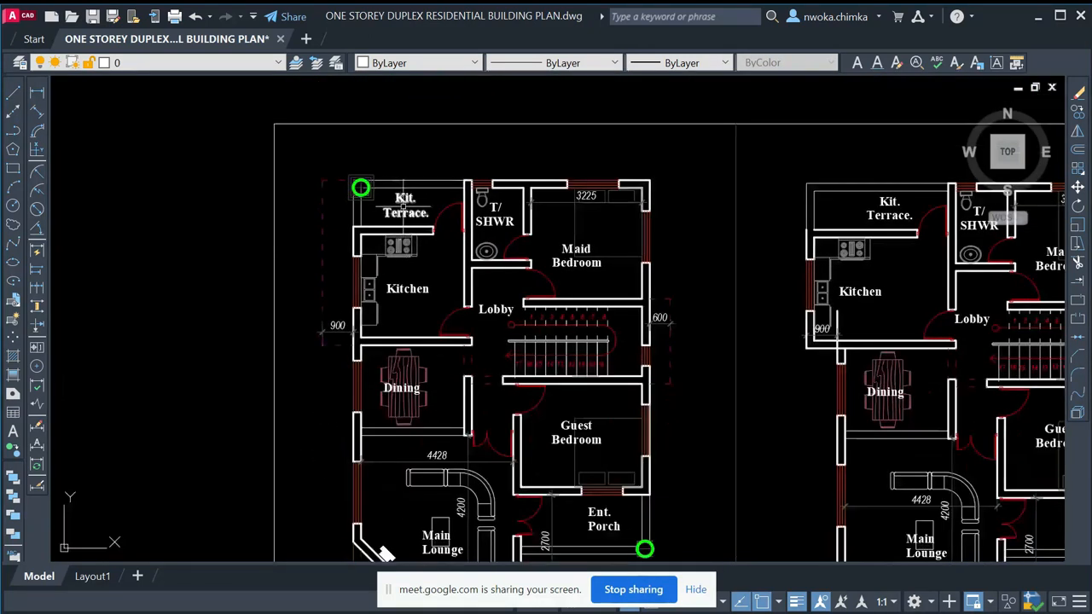
pyautogui.scroll(-2, 412, 190)
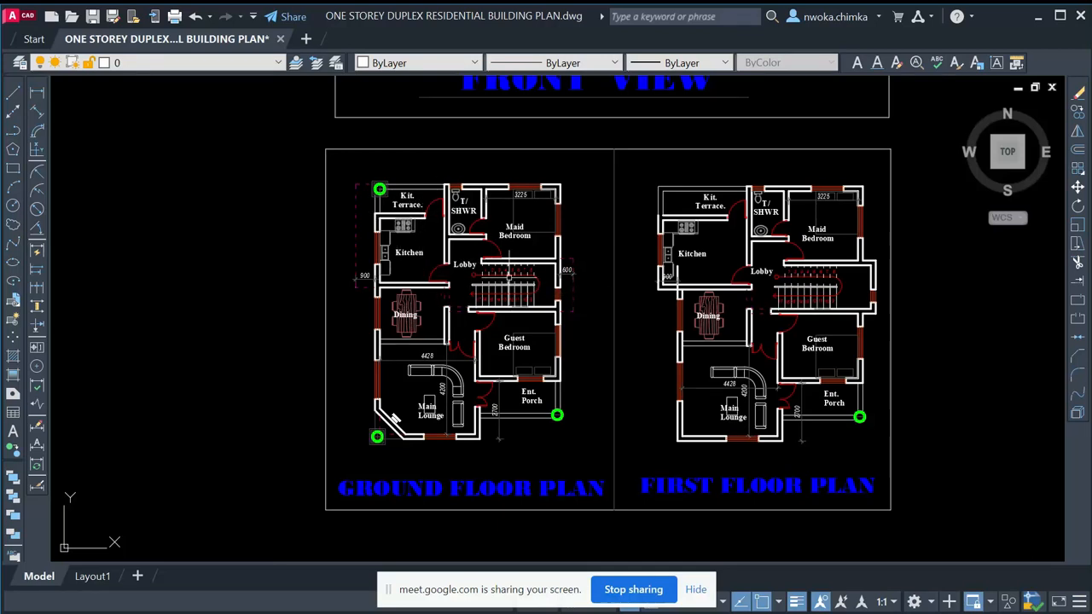
pyautogui.scroll(2, 508, 273)
pyautogui.scroll(2, 529, 256)
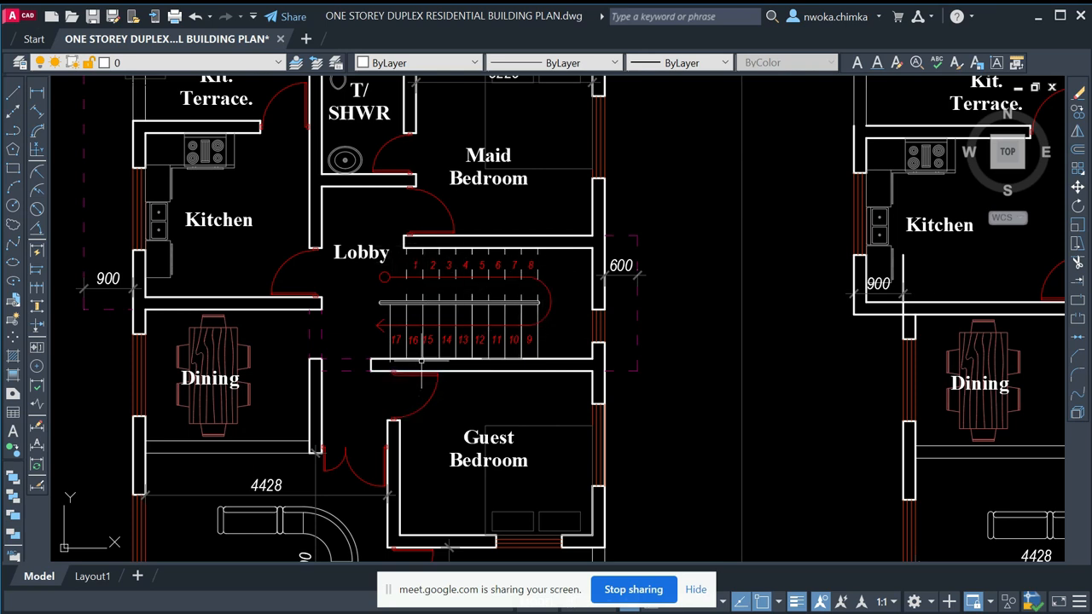
# - Erase the sofas, centre table and the 4428 and 4200 dimensions from the ground floor main lounge
pyautogui.scroll(-5, 420, 365)
pyautogui.scroll(4, 425, 350)
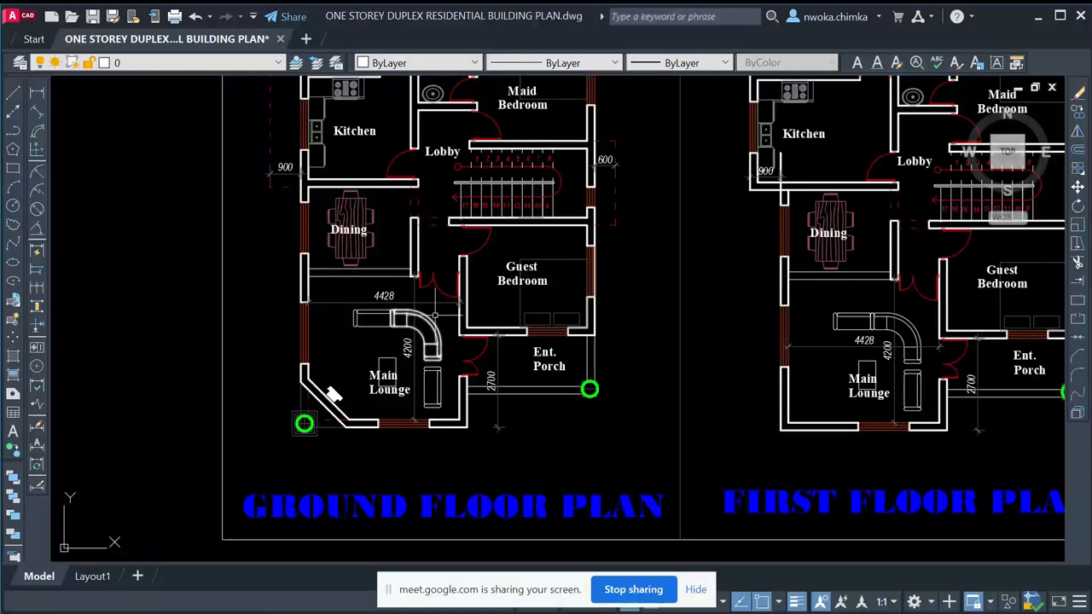
pyautogui.scroll(2, 424, 297)
pyautogui.click(436, 296)
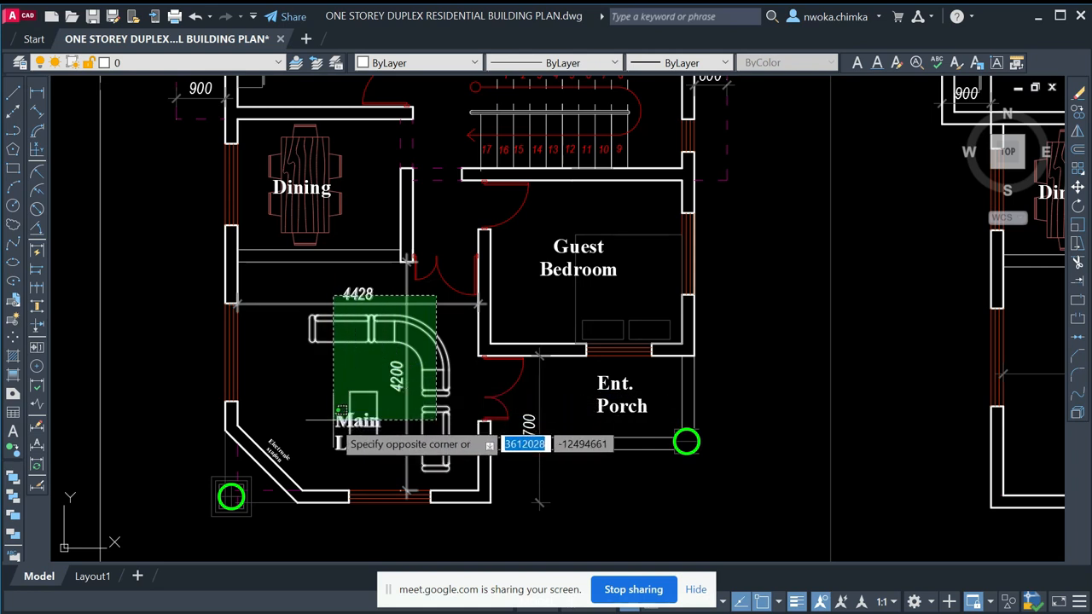
pyautogui.click(324, 372)
pyautogui.write('x')
pyautogui.press('Return')
pyautogui.click(451, 376)
pyautogui.click(425, 468)
pyautogui.press('Delete')
pyautogui.click(402, 371)
pyautogui.click(347, 405)
pyautogui.press('Delete')
# - Erase the dining table and chairs from the ground floor dining room
pyautogui.moveTo(349, 355); pyautogui.dragTo(405, 503, button='middle')
pyautogui.click(419, 285)
pyautogui.click(352, 300)
pyautogui.press('Delete')
# - Erase the cooker, sink and worktop lines from the ground floor kitchen
pyautogui.moveTo(386, 290); pyautogui.dragTo(412, 479, button='middle')
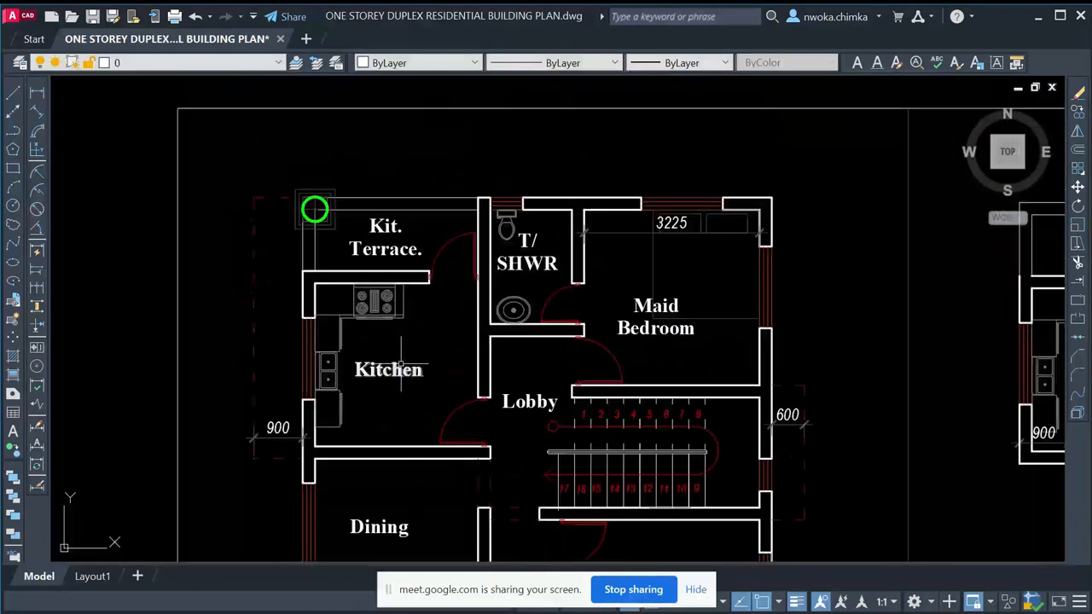
pyautogui.scroll(2, 352, 329)
pyautogui.click(402, 292)
pyautogui.click(273, 350)
pyautogui.press('Delete')
pyautogui.click(324, 342)
pyautogui.click(256, 493)
pyautogui.press('Delete')
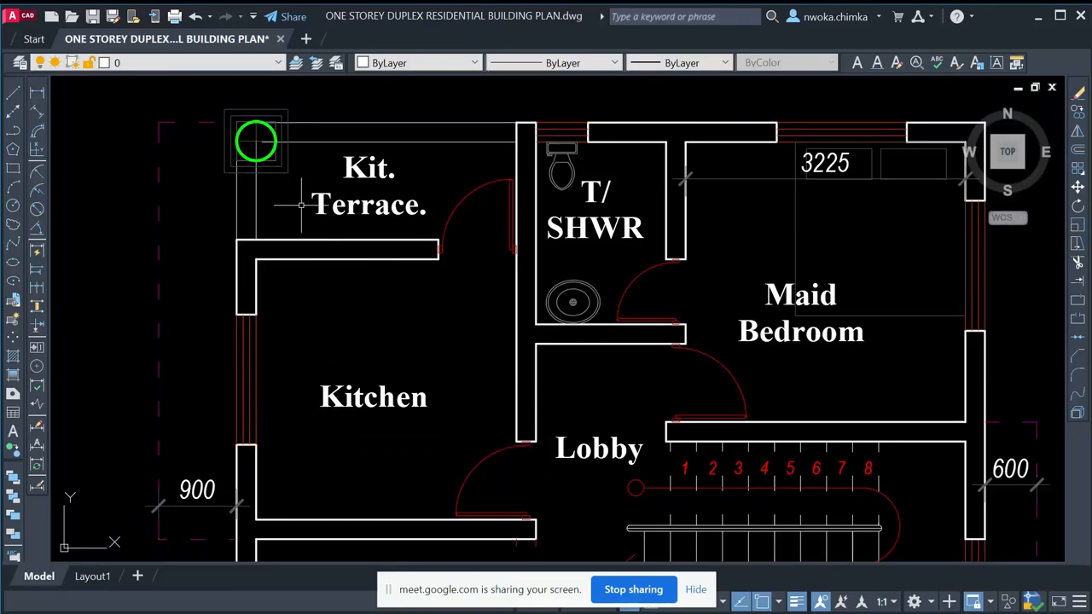
# - Erase the bed and the 3225 dimension from the ground floor maid bedroom
pyautogui.scroll(-1, 301, 206)
pyautogui.scroll(1, 248, 143)
pyautogui.scroll(-2, 243, 144)
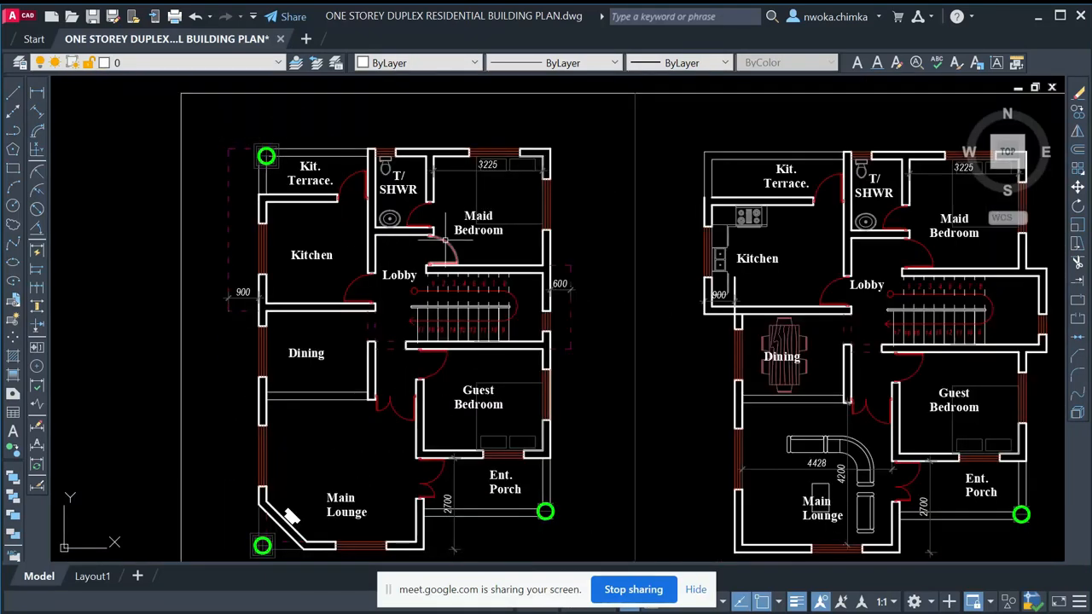
pyautogui.click(490, 181)
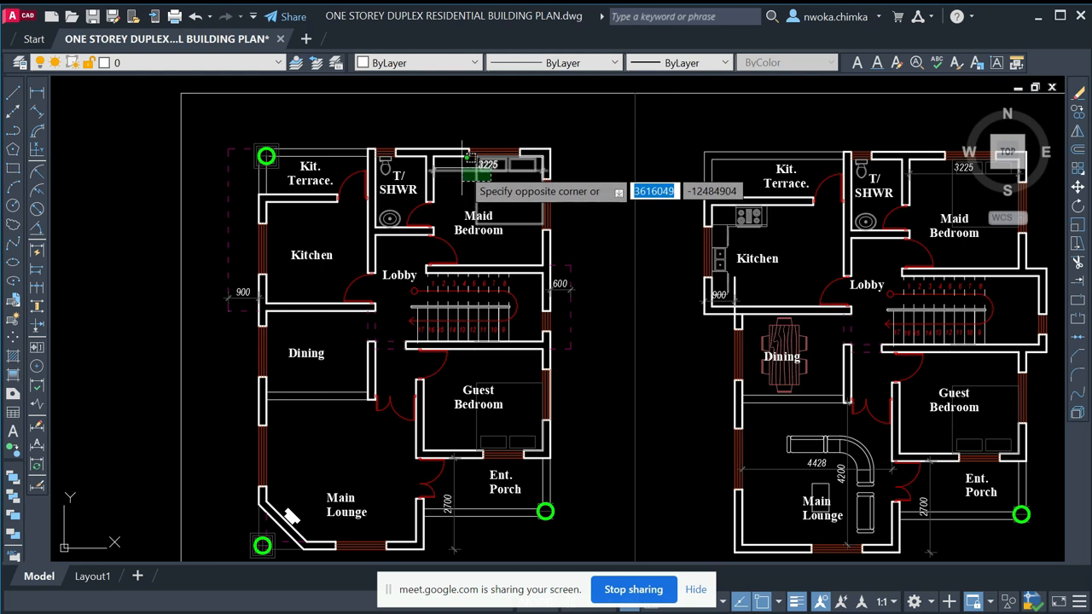
pyautogui.click(461, 168)
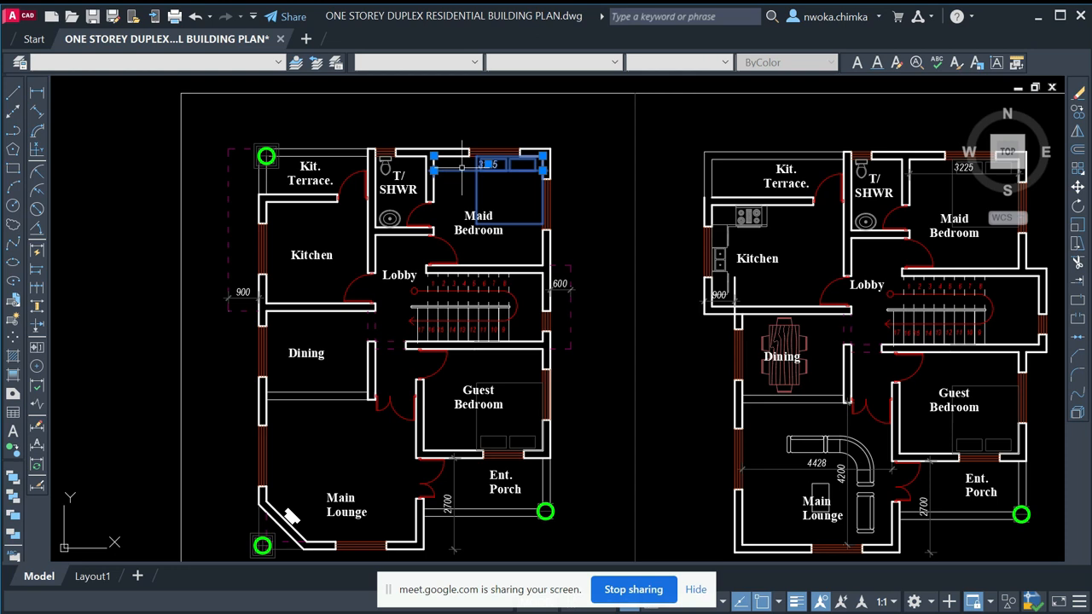
pyautogui.press('Return')
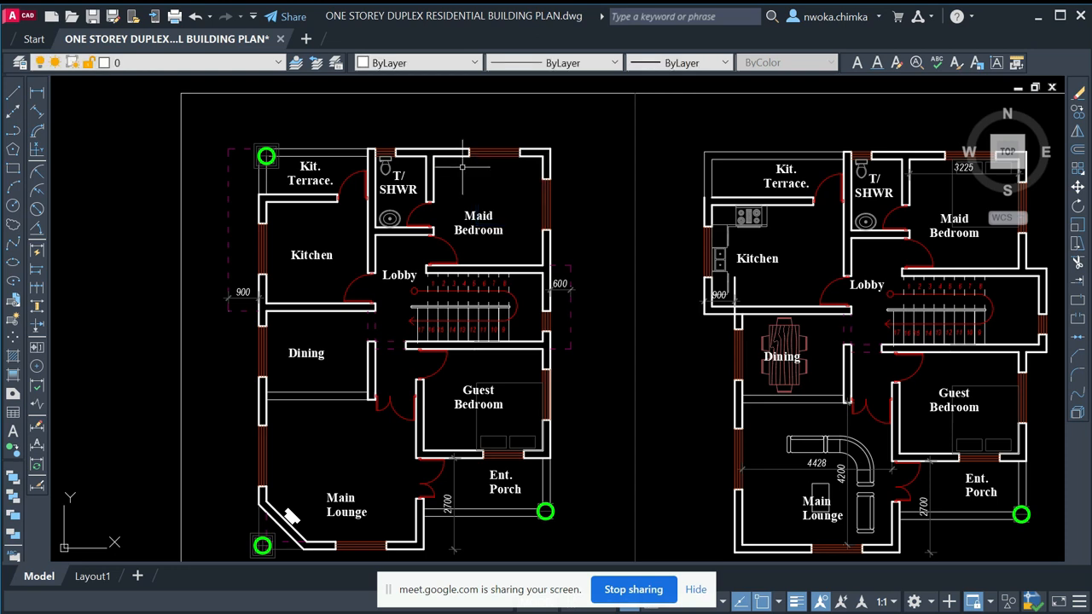
# - Erase the toilet and wash basin from the ground floor T/SHWR room
pyautogui.scroll(-3, 434, 143)
pyautogui.scroll(7, 412, 152)
pyautogui.click(401, 145)
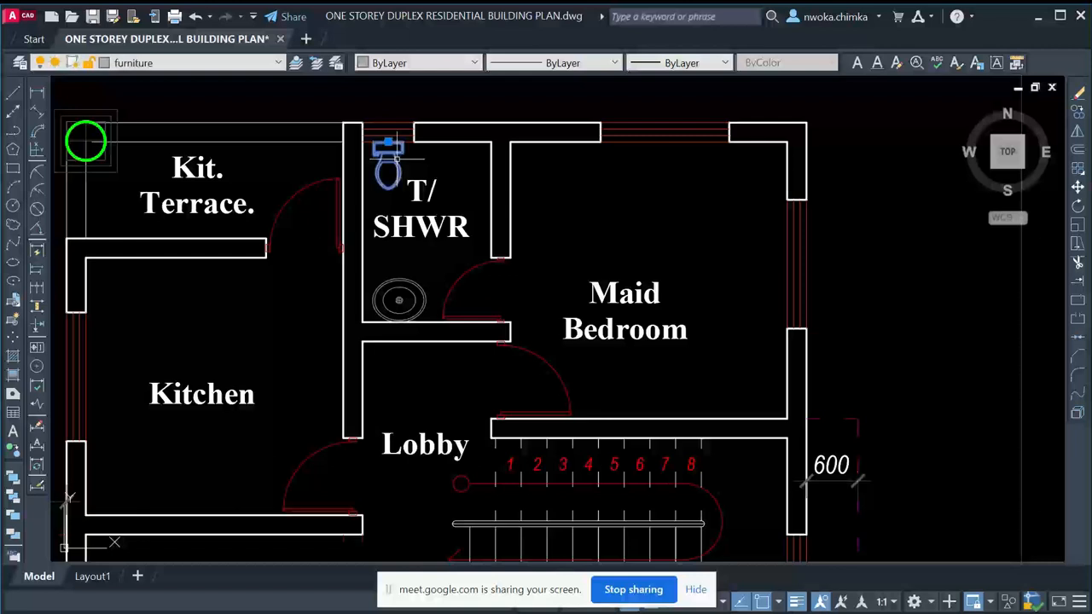
pyautogui.click(384, 299)
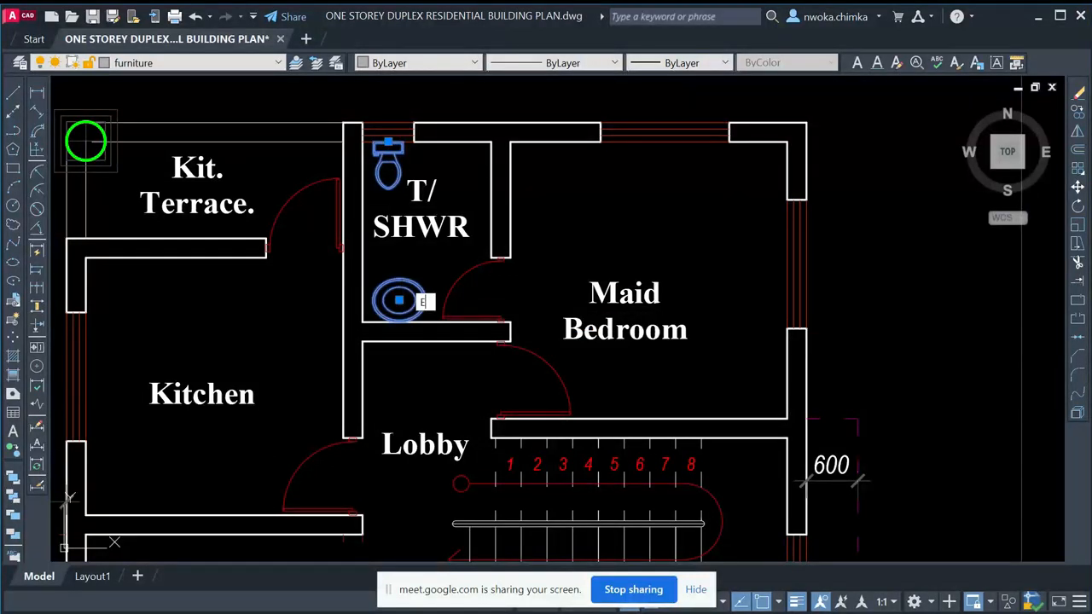
pyautogui.press('Delete')
# - Erase the guest bedroom's bed and the entrance porch's 2700 dimension from the ground floor plan
pyautogui.scroll(-6, 383, 200)
pyautogui.scroll(2, 428, 337)
pyautogui.moveTo(472, 390); pyautogui.dragTo(475, 239, button='middle')
pyautogui.click(486, 221)
pyautogui.click(419, 231)
pyautogui.press('Delete')
pyautogui.click(423, 313)
pyautogui.click(388, 325)
pyautogui.press('Delete')
# - Erase the cooker, sink and worktop lines from the first floor kitchen
pyautogui.scroll(-5, 389, 326)
pyautogui.moveTo(389, 326); pyautogui.dragTo(391, 419, button='middle')
pyautogui.scroll(5, 401, 294)
pyautogui.scroll(-4, 401, 290)
pyautogui.moveTo(634, 378); pyautogui.dragTo(459, 345, button='middle')
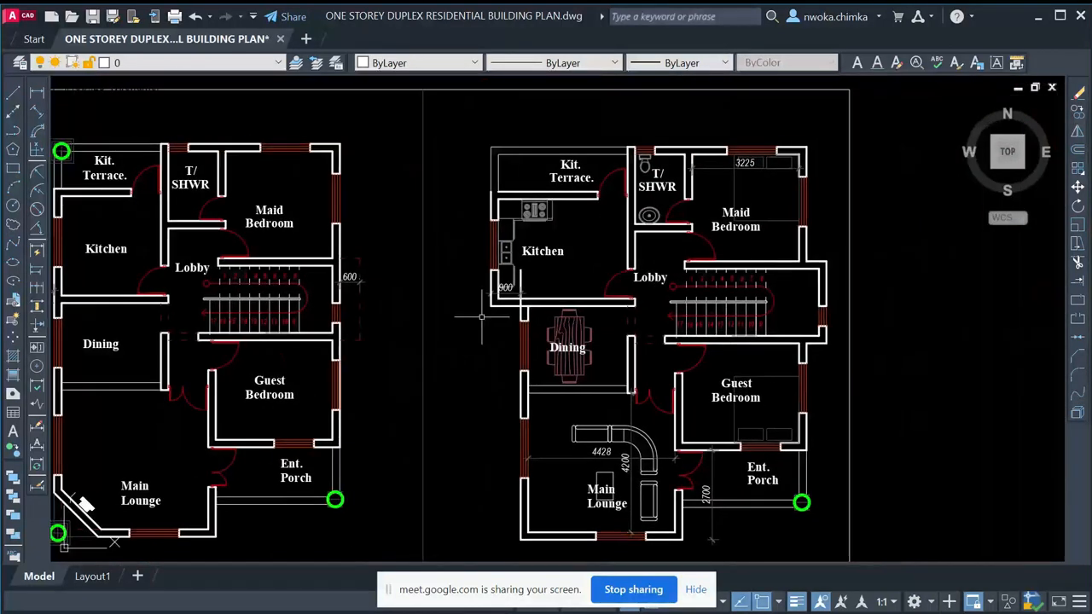
pyautogui.moveTo(632, 170); pyautogui.dragTo(496, 193, button='middle')
pyautogui.scroll(2, 496, 193)
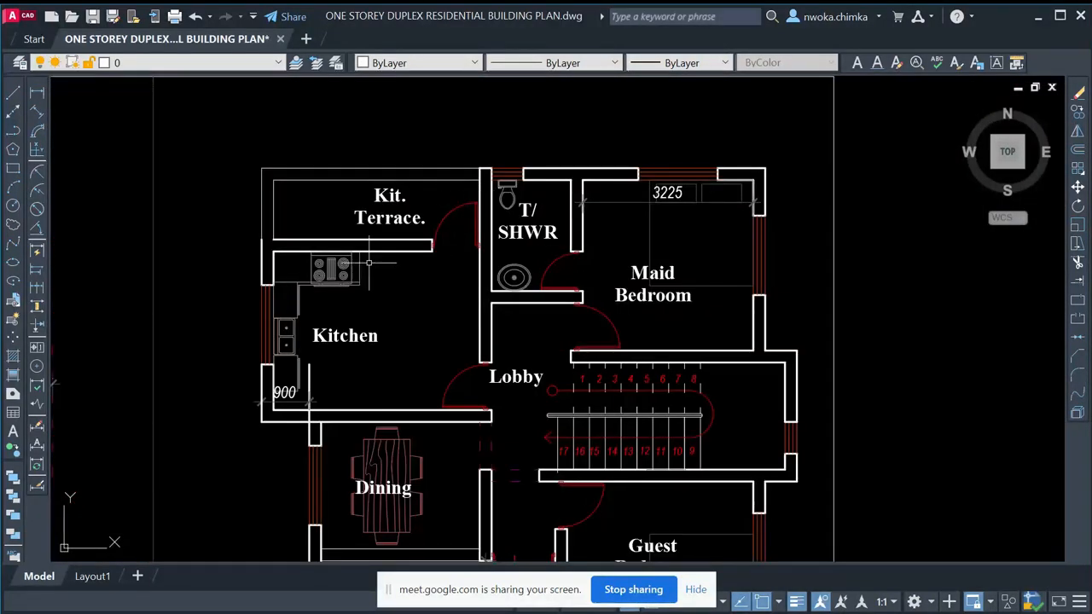
pyautogui.click(333, 270)
pyautogui.press('Delete')
pyautogui.scroll(3, 298, 291)
pyautogui.click(275, 342)
pyautogui.press('Delete')
# - Compare the wall layout of the cleared ground floor plan with the first floor plan
pyautogui.scroll(-4, 418, 314)
pyautogui.moveTo(484, 303); pyautogui.dragTo(606, 201, button='middle')
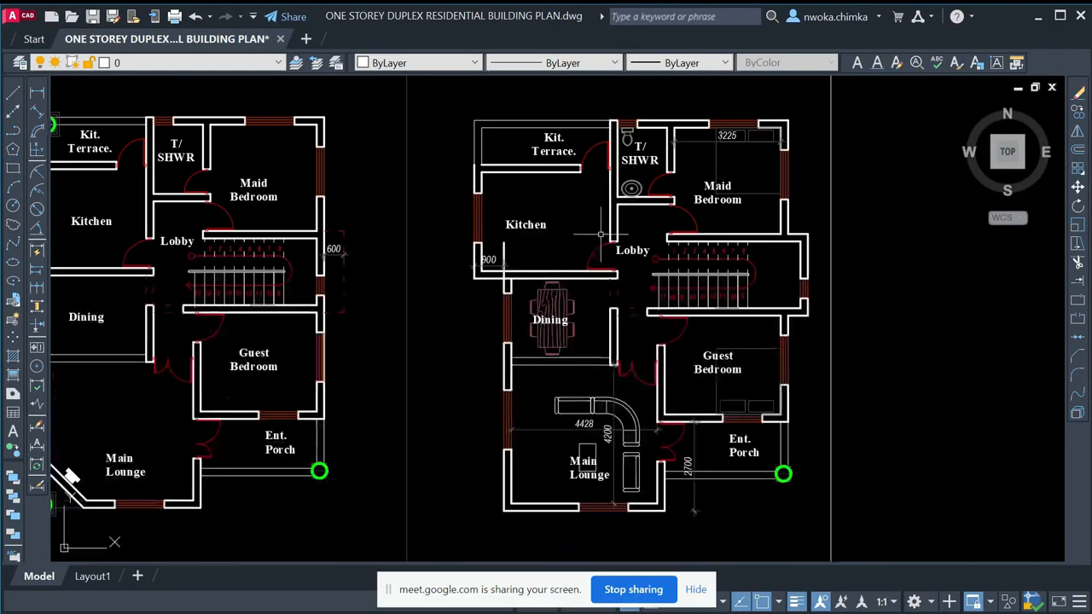
pyautogui.scroll(-2, 634, 306)
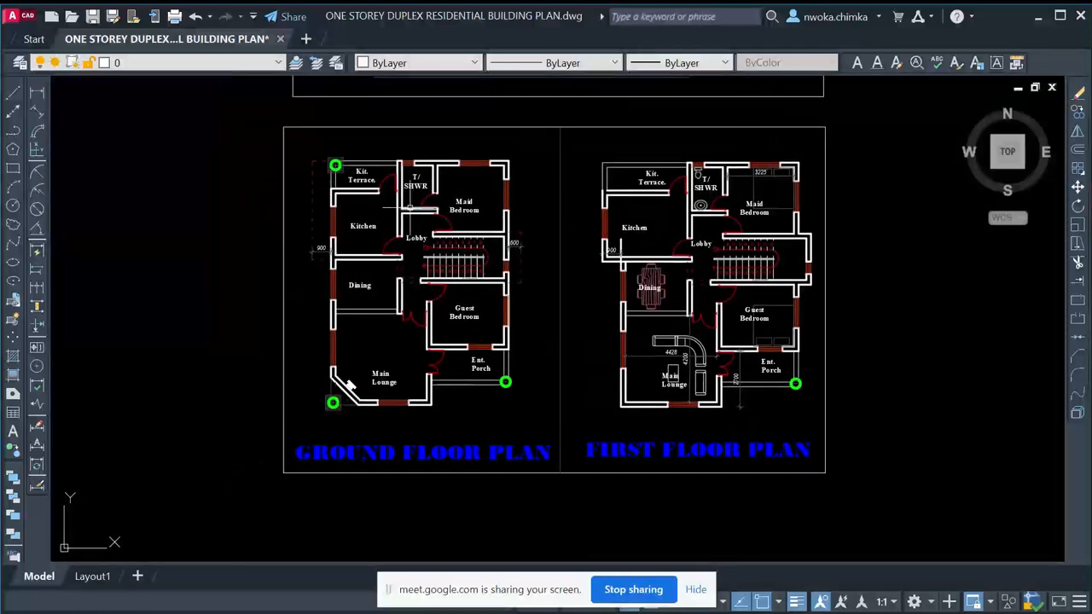
pyautogui.scroll(2, 375, 217)
pyautogui.scroll(1, 350, 205)
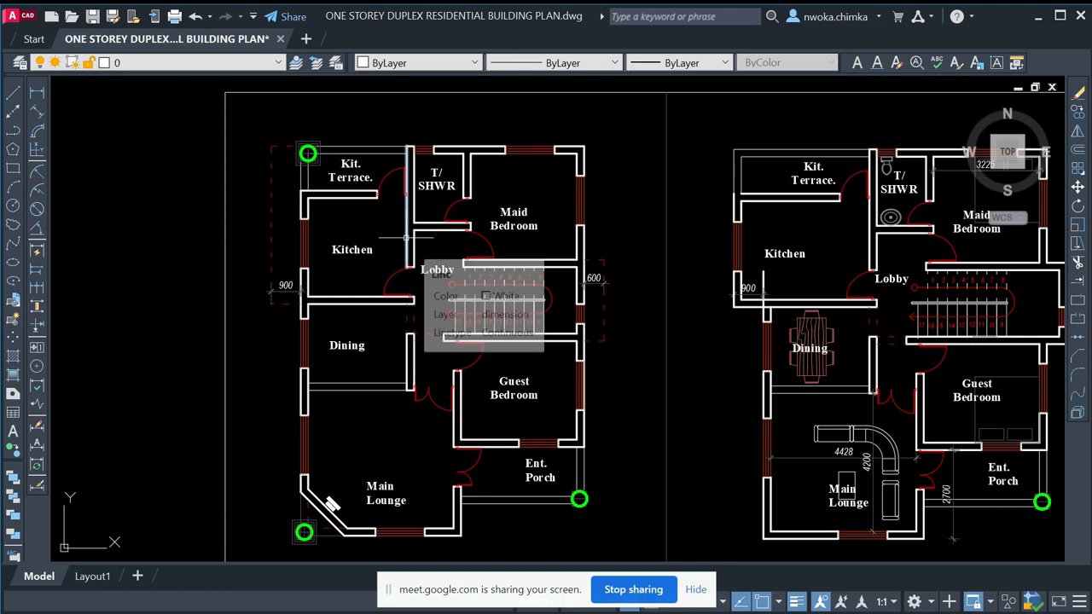
pyautogui.scroll(-2, 407, 239)
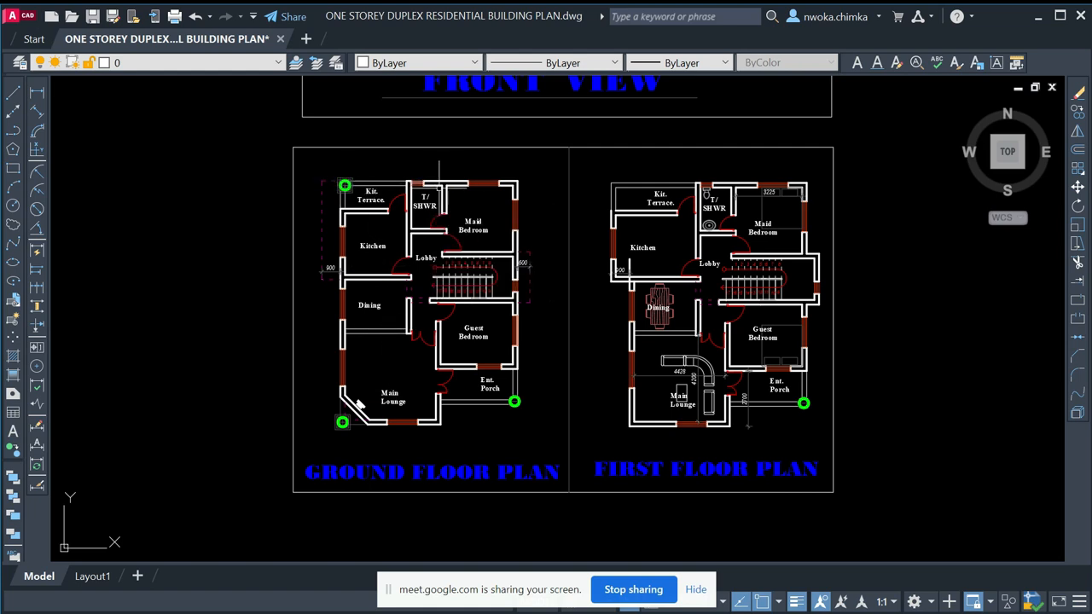
pyautogui.scroll(2, 486, 162)
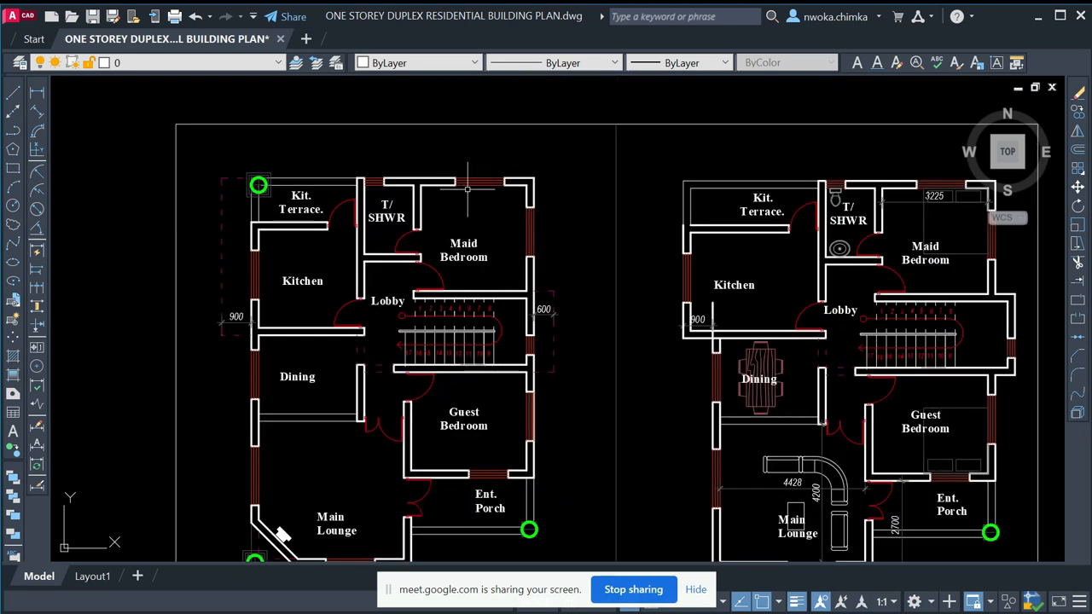
pyautogui.scroll(-2, 467, 189)
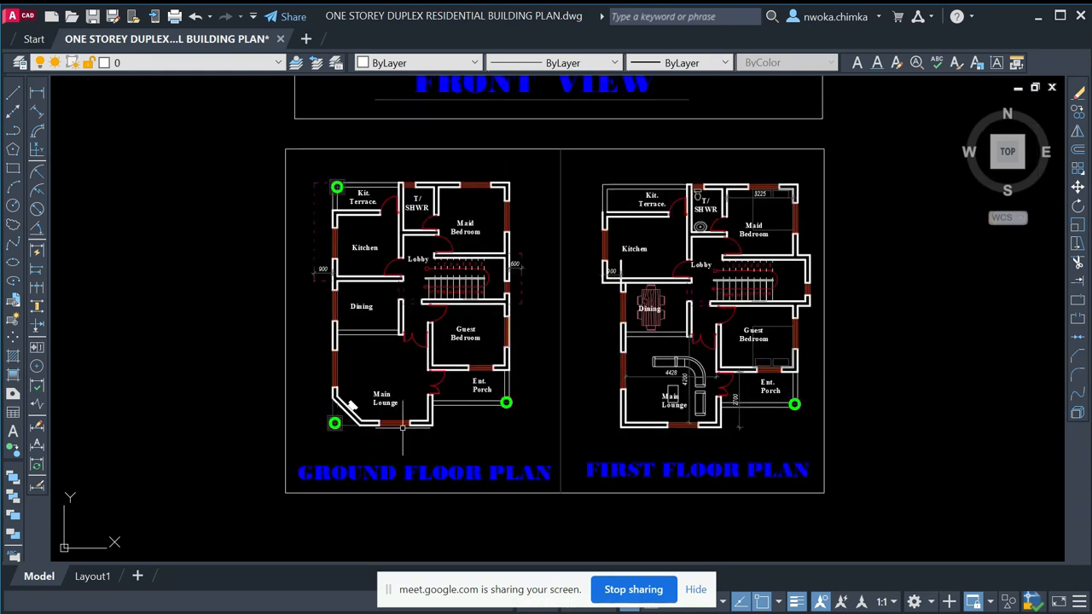
pyautogui.scroll(2, 387, 341)
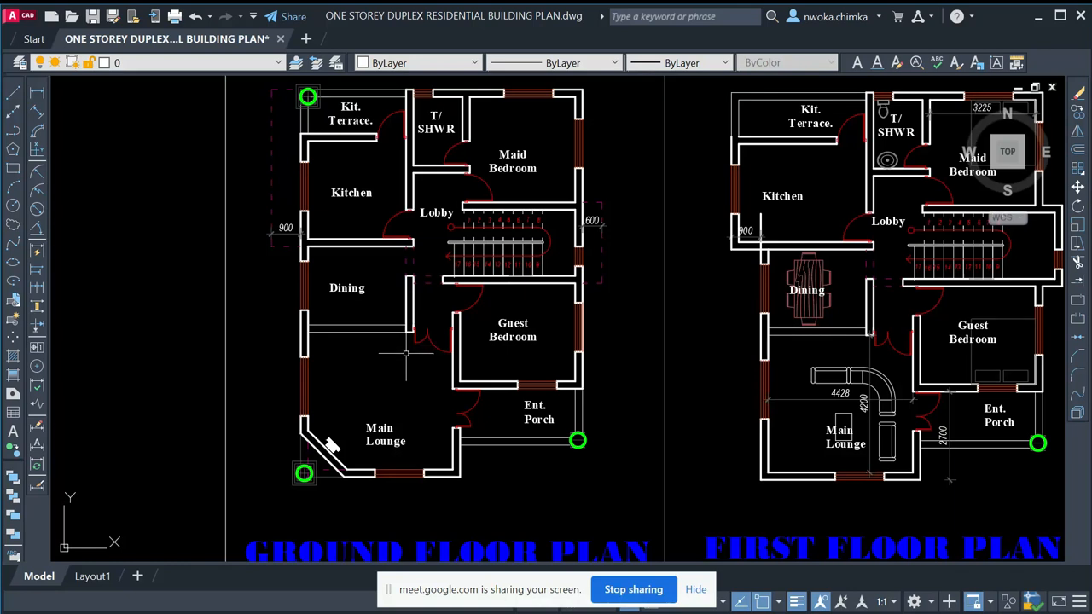
# - Examine the main lounge's chamfered corner wall with the electronic station and the column outside it
pyautogui.moveTo(344, 430); pyautogui.dragTo(387, 365, button='middle')
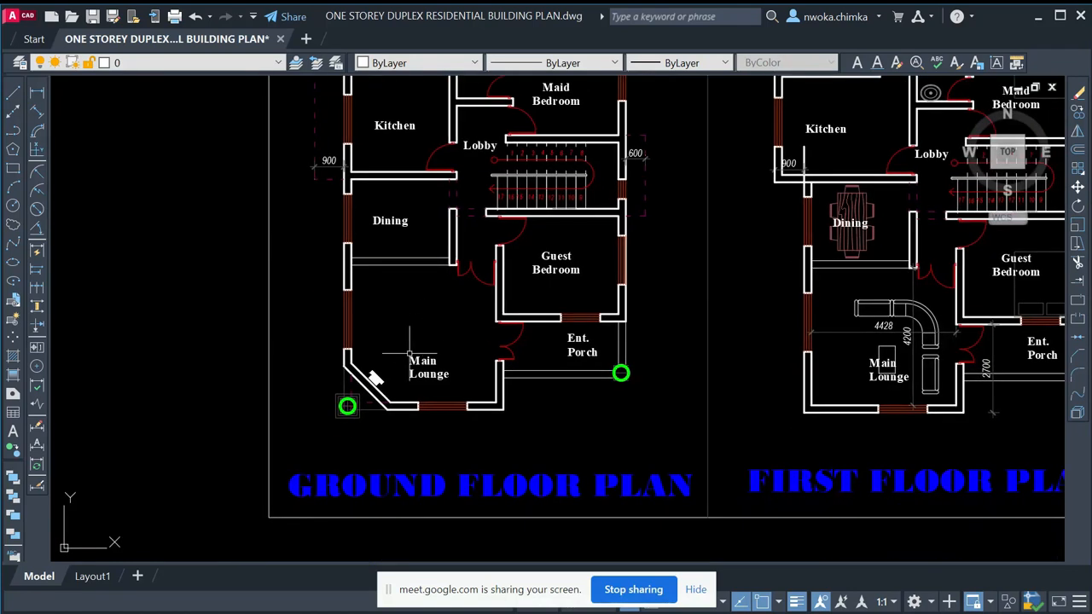
pyautogui.scroll(1, 380, 399)
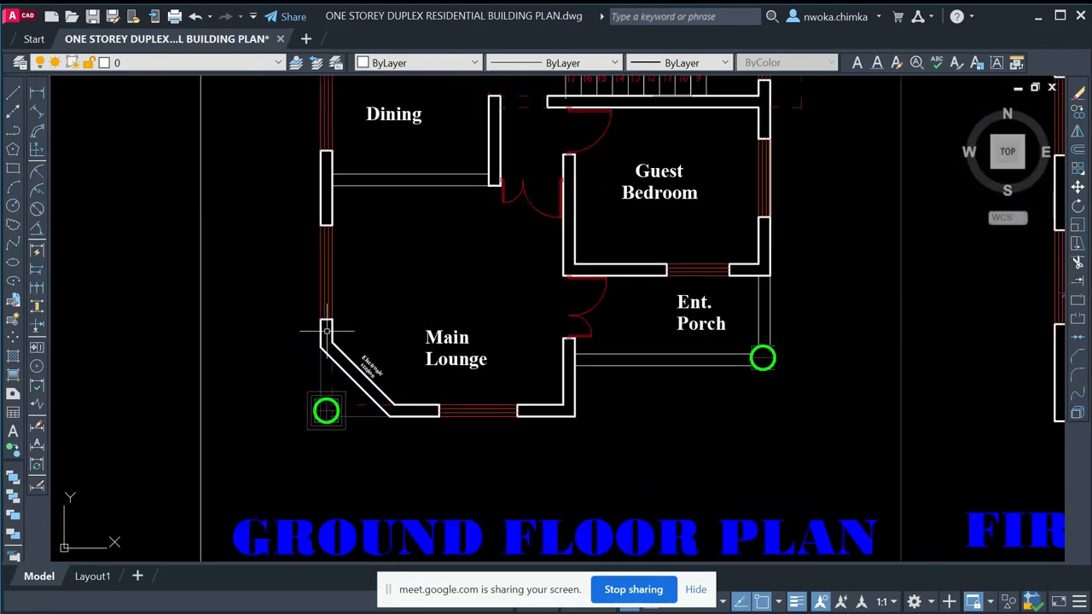
pyautogui.scroll(2, 343, 372)
pyautogui.scroll(-2, 397, 307)
pyautogui.moveTo(429, 266); pyautogui.dragTo(427, 373, button='middle')
pyautogui.moveTo(361, 418); pyautogui.dragTo(339, 295, button='middle')
pyautogui.scroll(1, 339, 294)
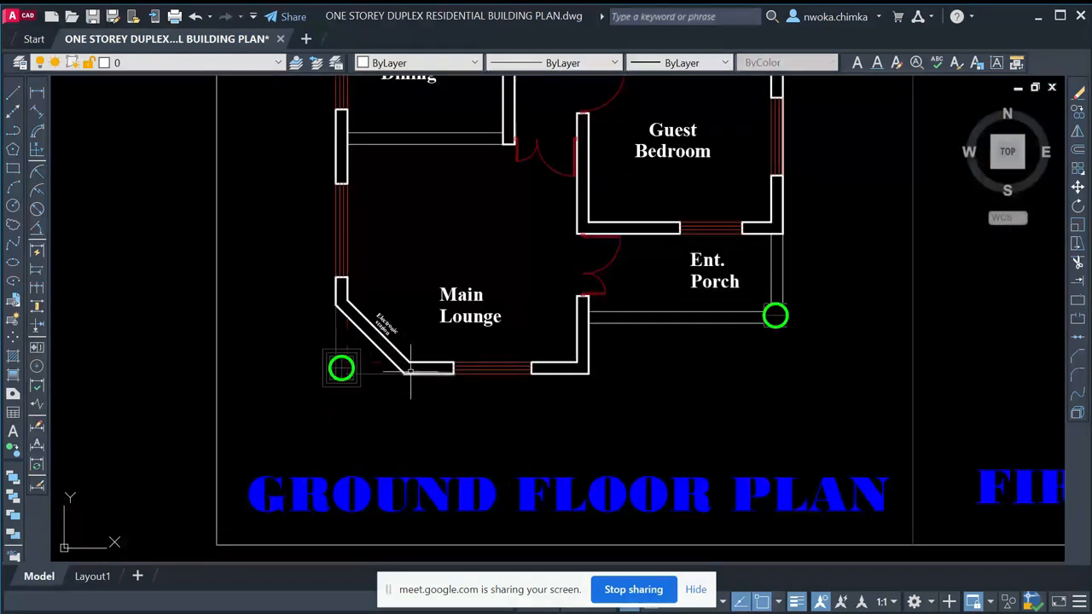
pyautogui.scroll(2, 360, 320)
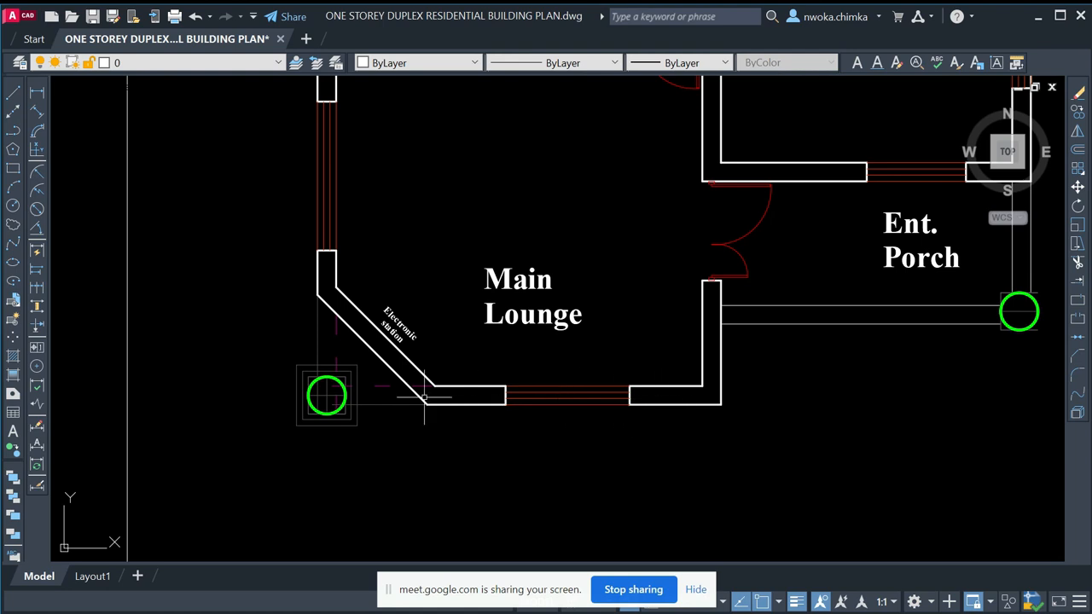
# - Examine the column positions at the main lounge's chamfered corner and the kitchen terrace corner on the ground floor plan
pyautogui.scroll(-5, 341, 338)
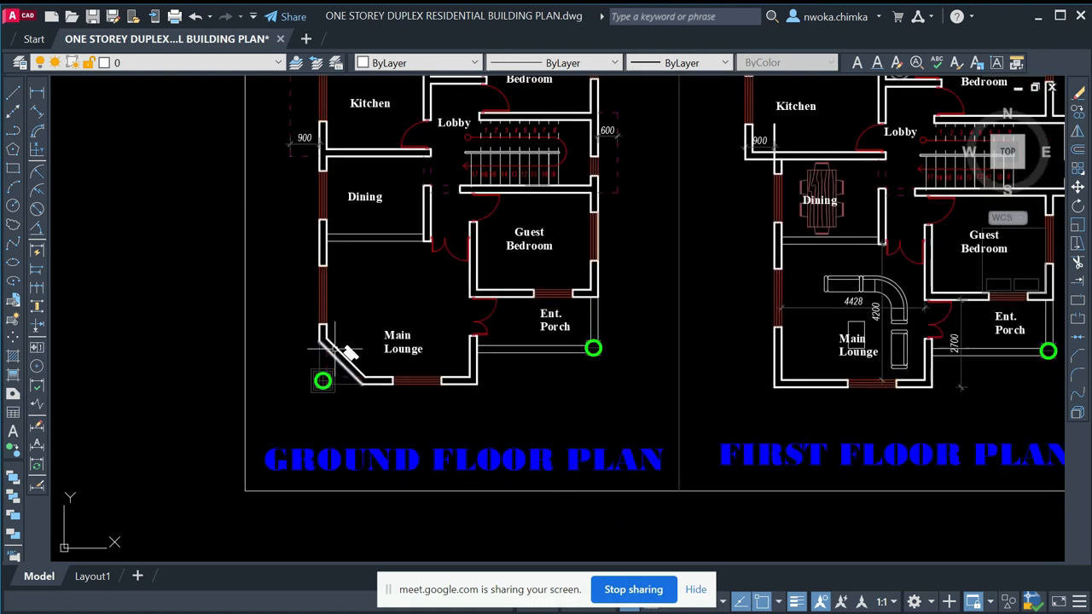
pyautogui.scroll(-1, 337, 341)
pyautogui.scroll(-1, 332, 344)
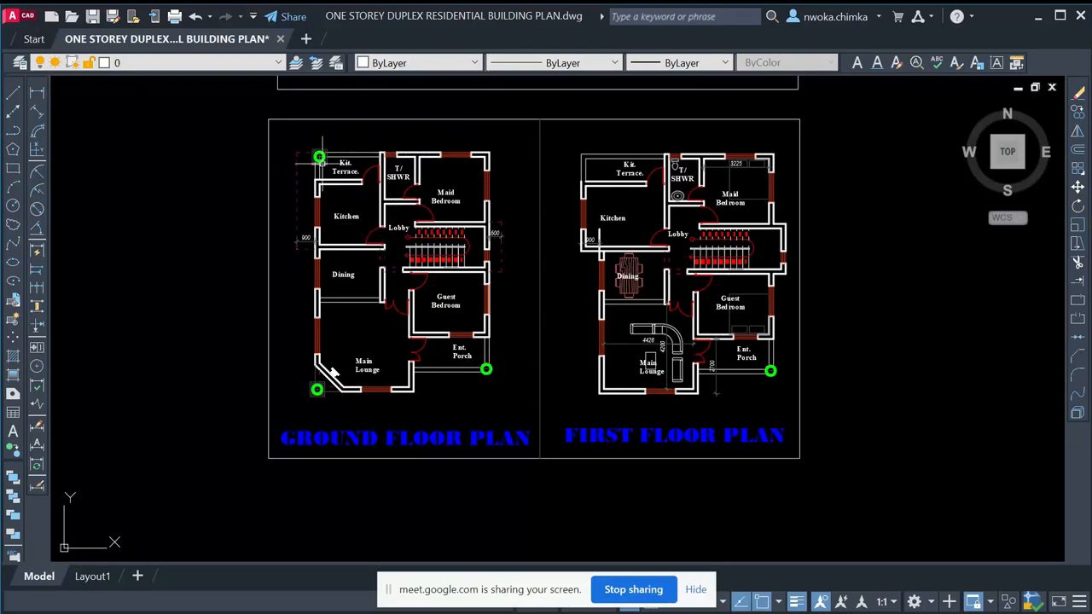
pyautogui.moveTo(321, 156)
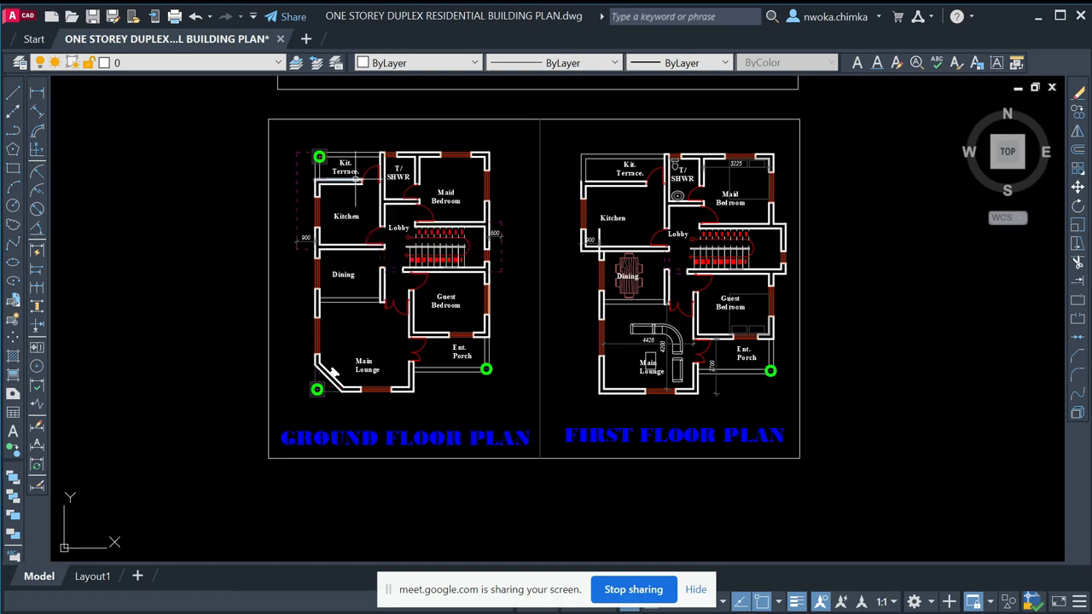
pyautogui.moveTo(369, 198)
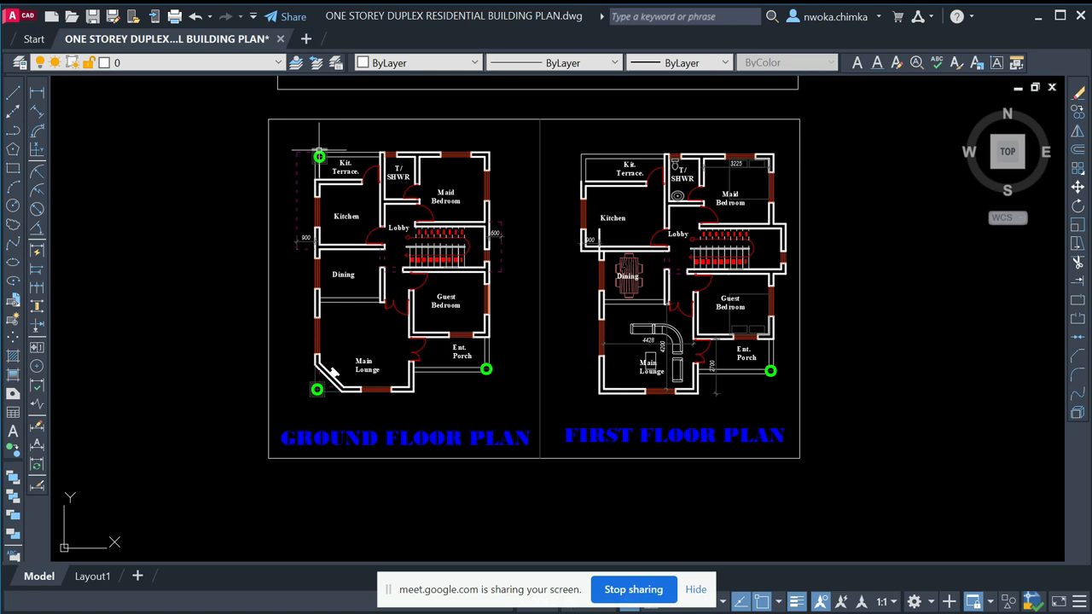
pyautogui.scroll(-2, 374, 265)
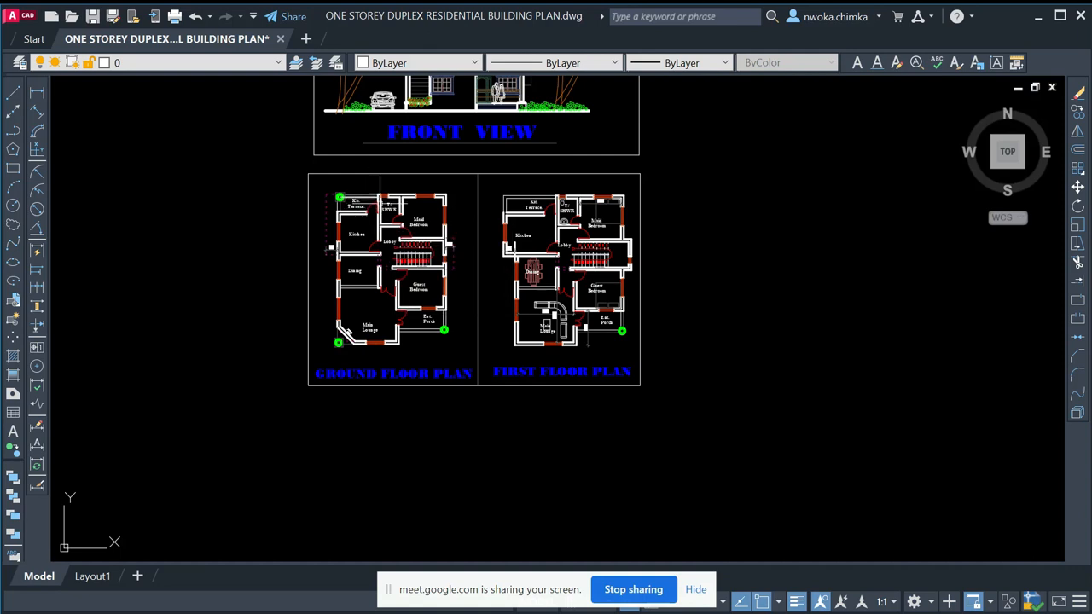
pyautogui.scroll(2, 385, 236)
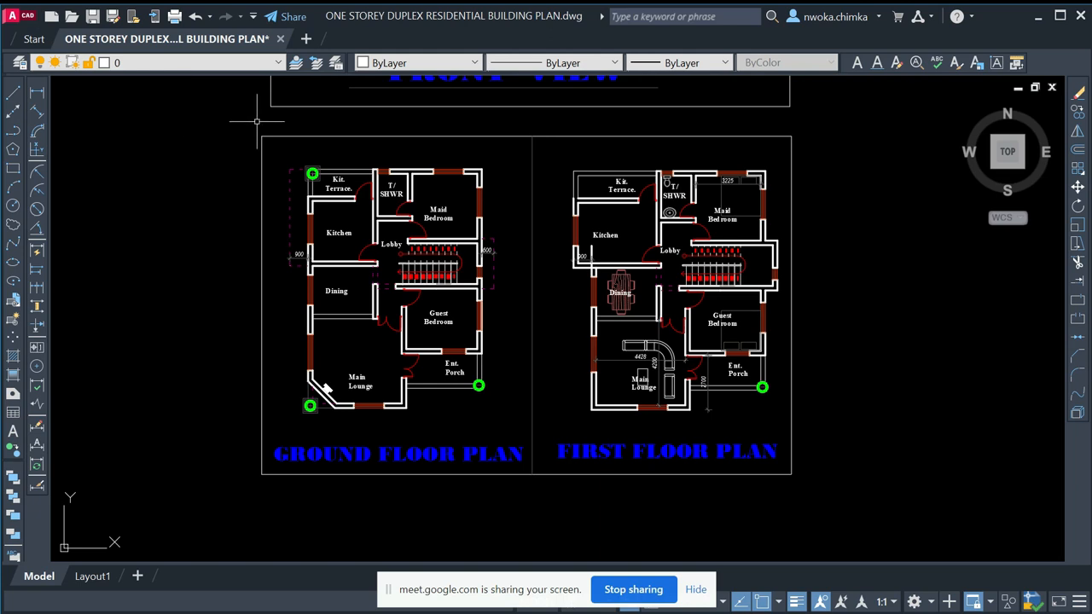
# - Review the COLUMN and GRID layers in the layer properties and make GRID the current layer
pyautogui.write('AYER')
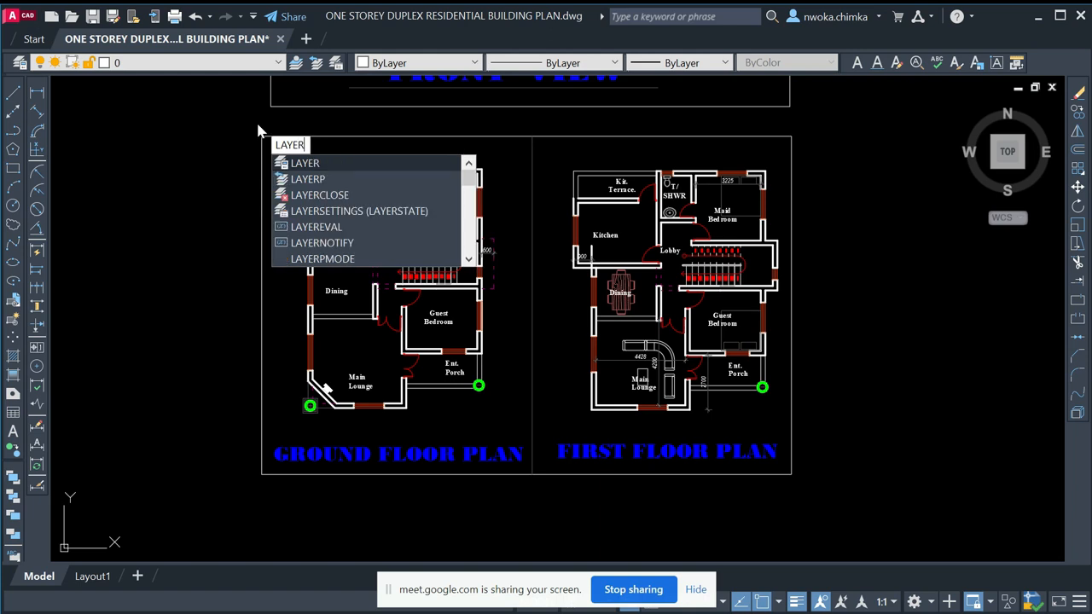
pyautogui.press('Return')
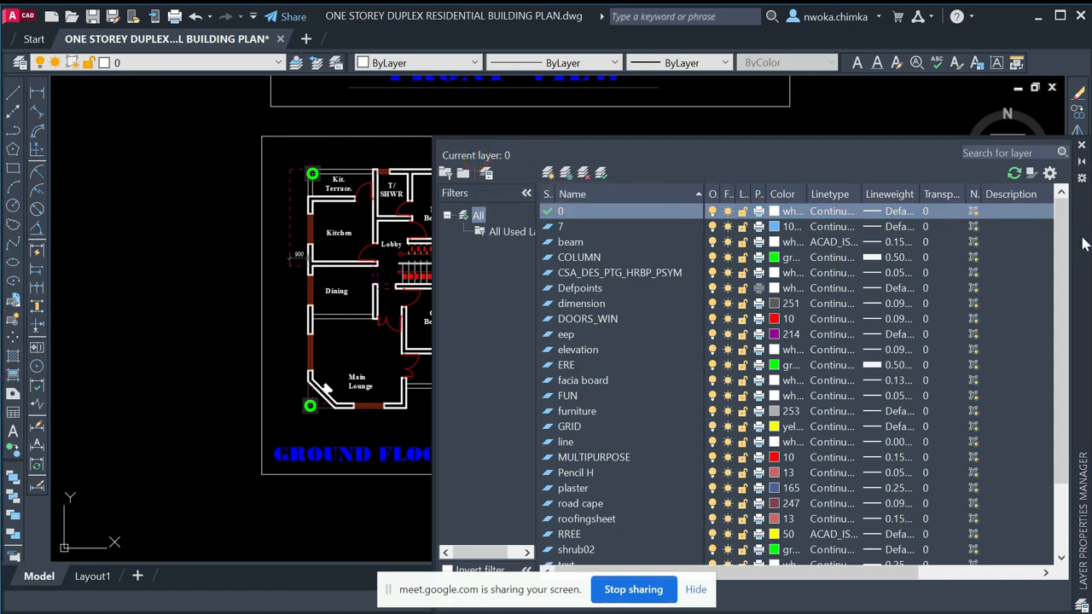
pyautogui.moveTo(1082, 246); pyautogui.dragTo(935, 204)
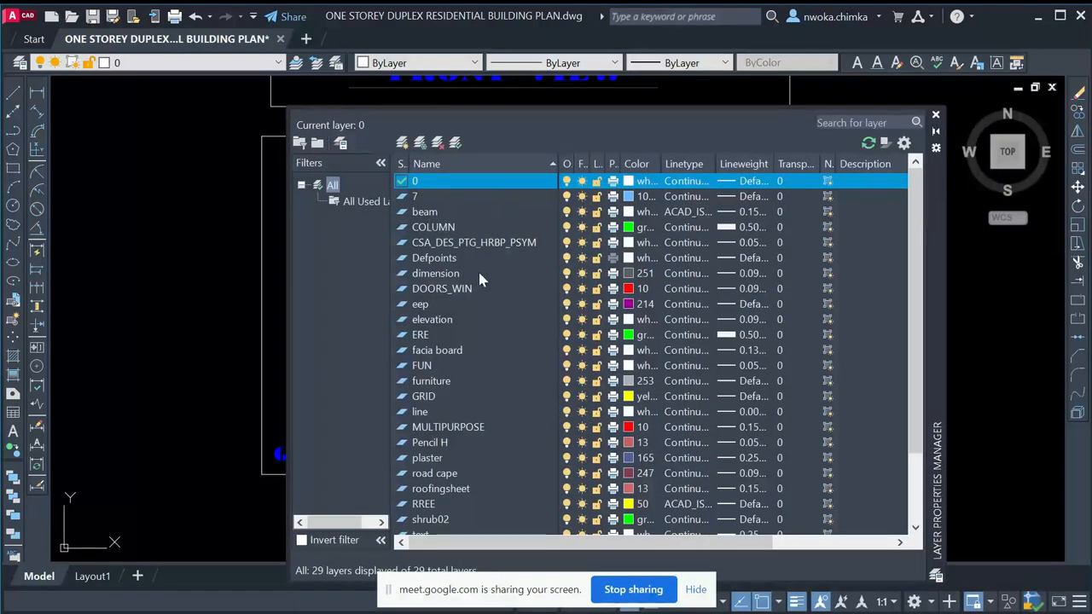
pyautogui.scroll(-1, 465, 341)
pyautogui.scroll(1, 443, 234)
pyautogui.click(442, 229)
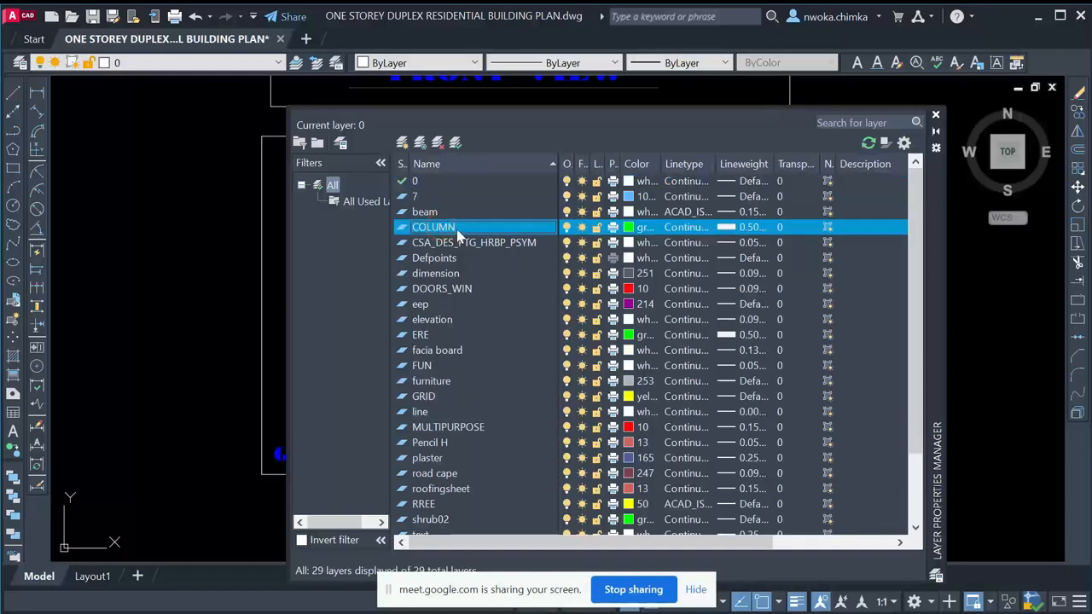
pyautogui.click(426, 398)
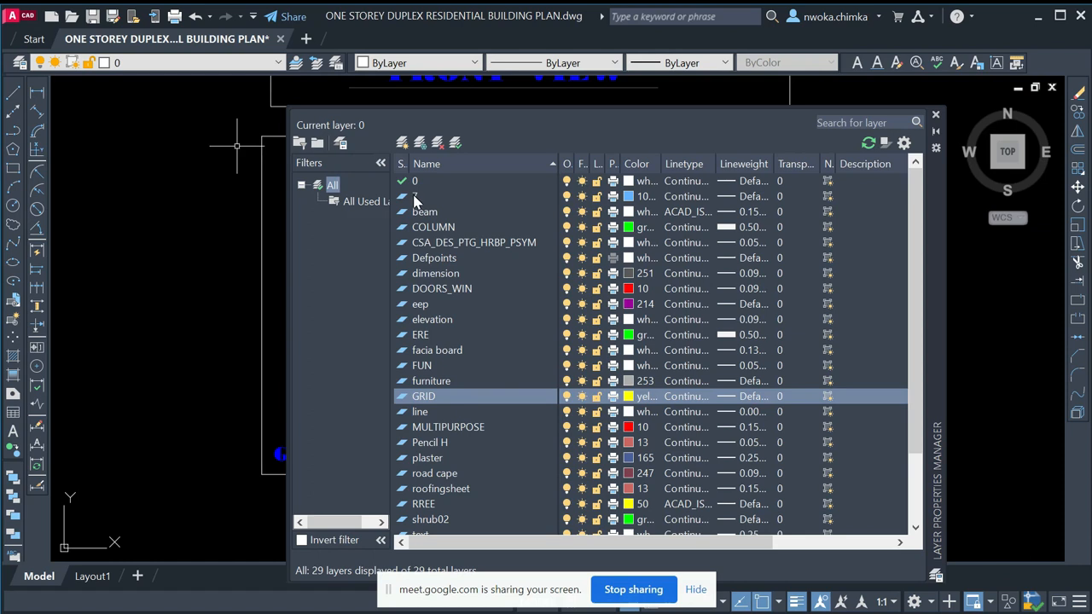
pyautogui.click(443, 231)
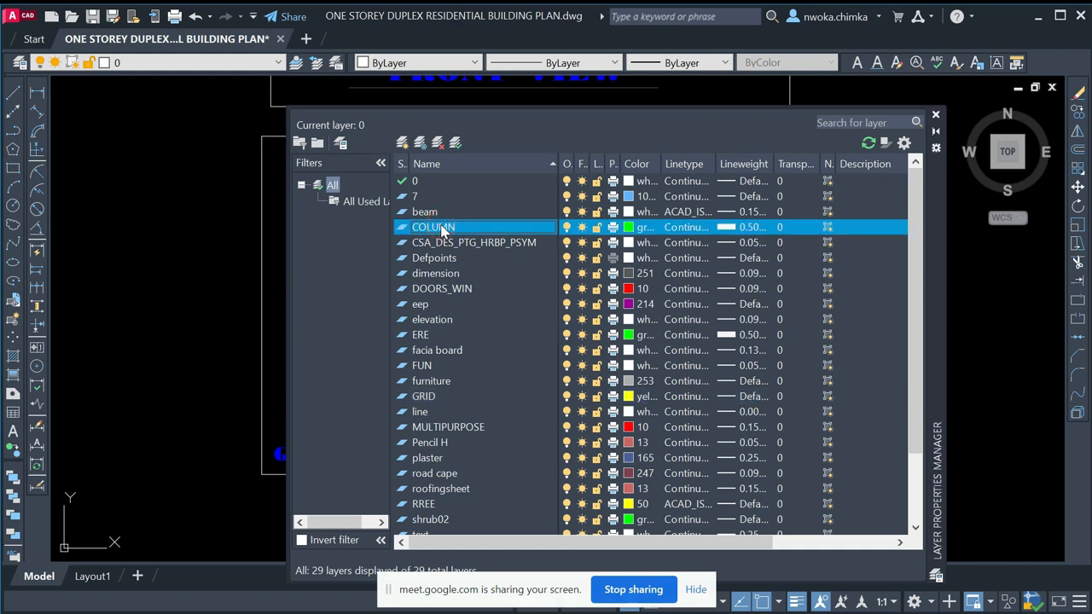
pyautogui.click(424, 397)
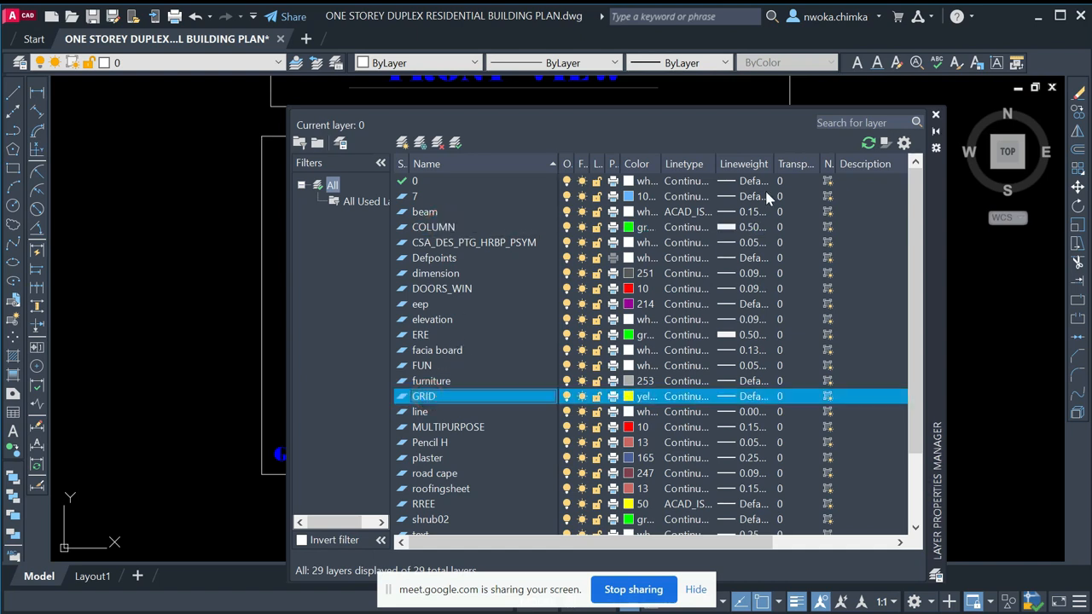
pyautogui.click(937, 112)
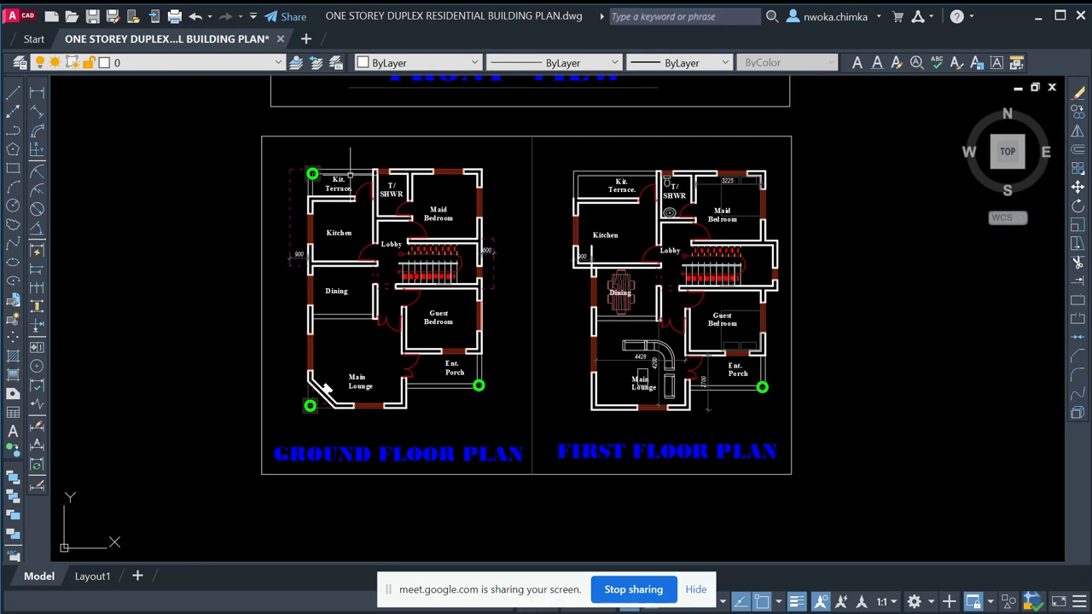
pyautogui.click(233, 63)
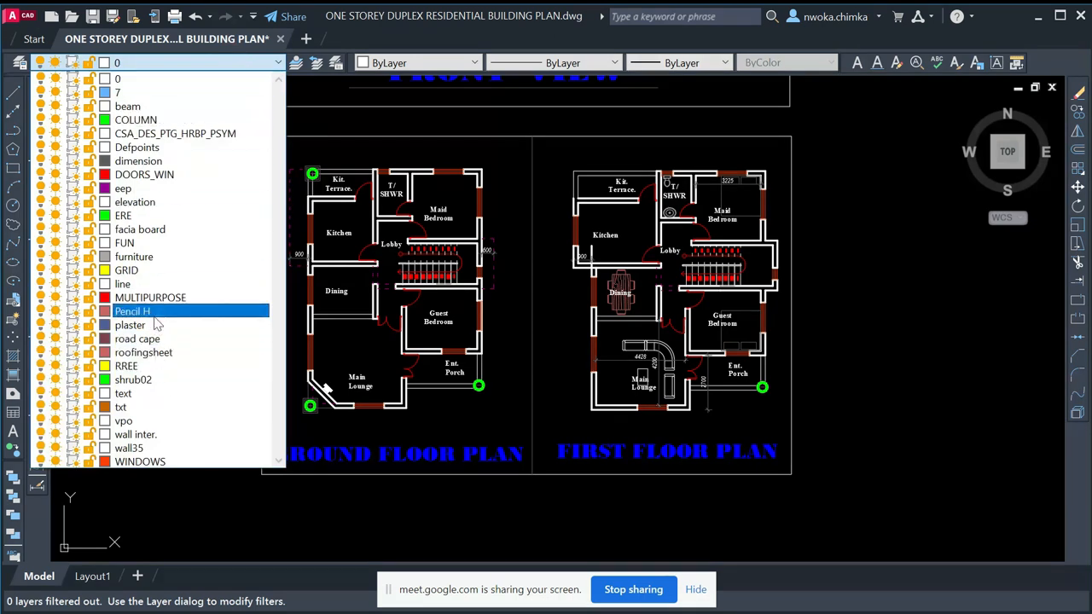
pyautogui.click(143, 271)
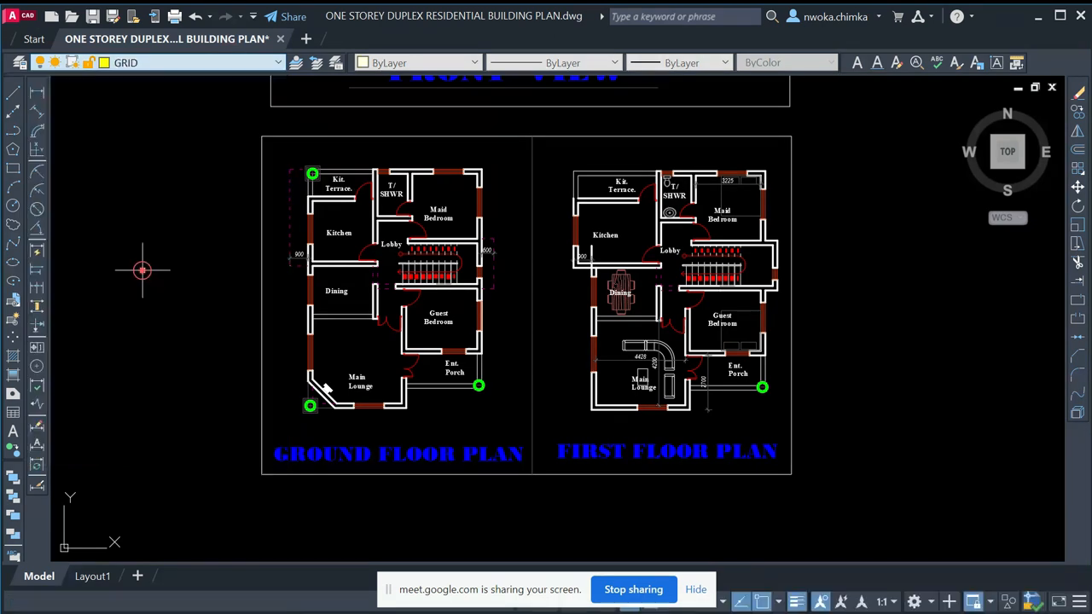
# - Inspect the wall end line above the maid bedroom's outer side window on the ground floor plan
pyautogui.scroll(2, 393, 190)
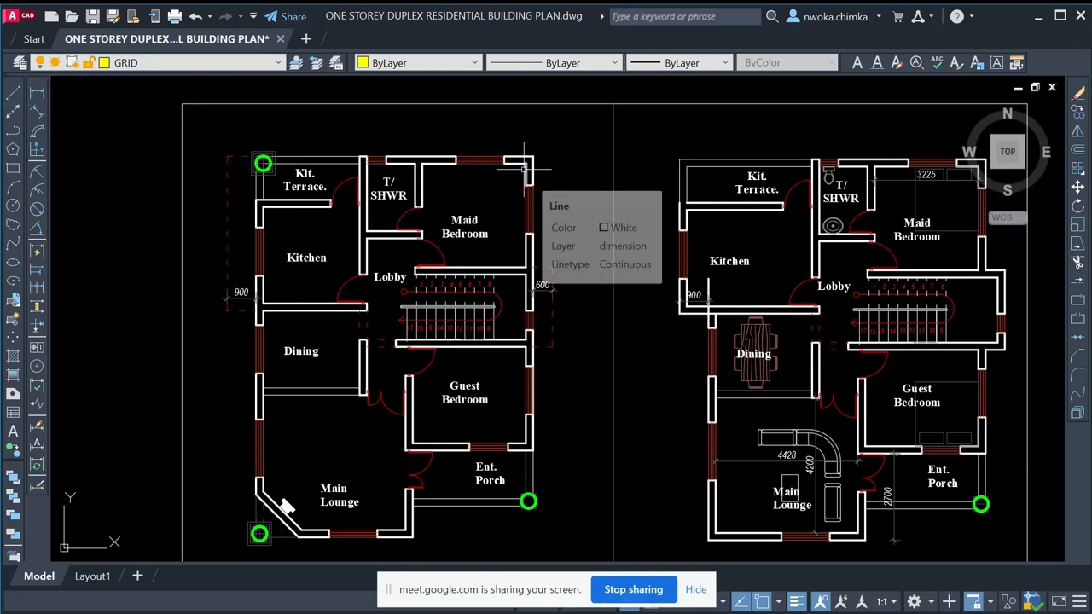
pyautogui.scroll(2, 533, 186)
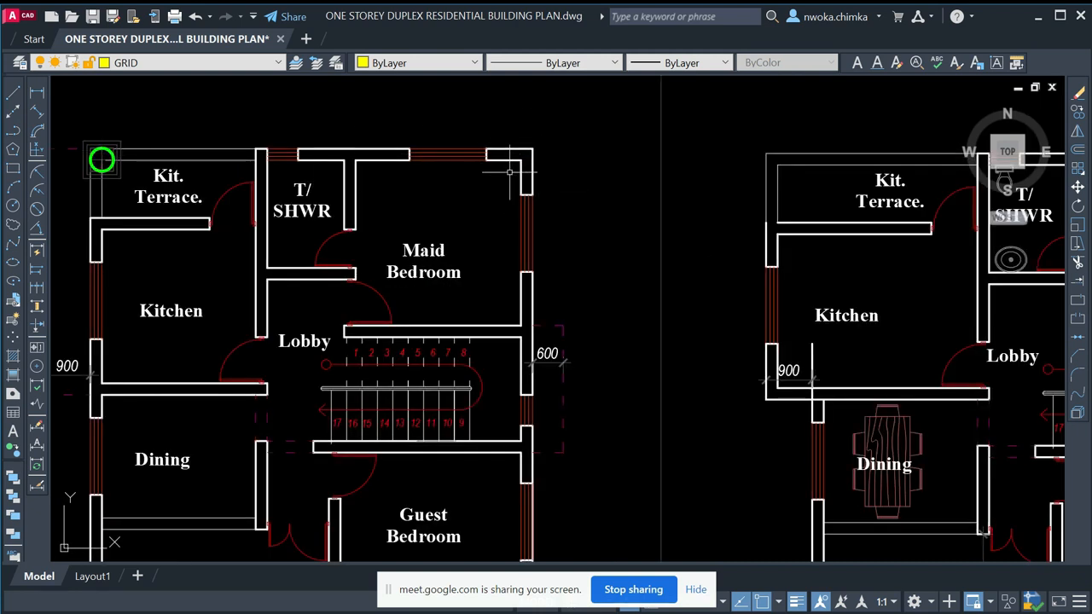
pyautogui.scroll(3, 537, 183)
pyautogui.scroll(2, 493, 208)
pyautogui.click(492, 209)
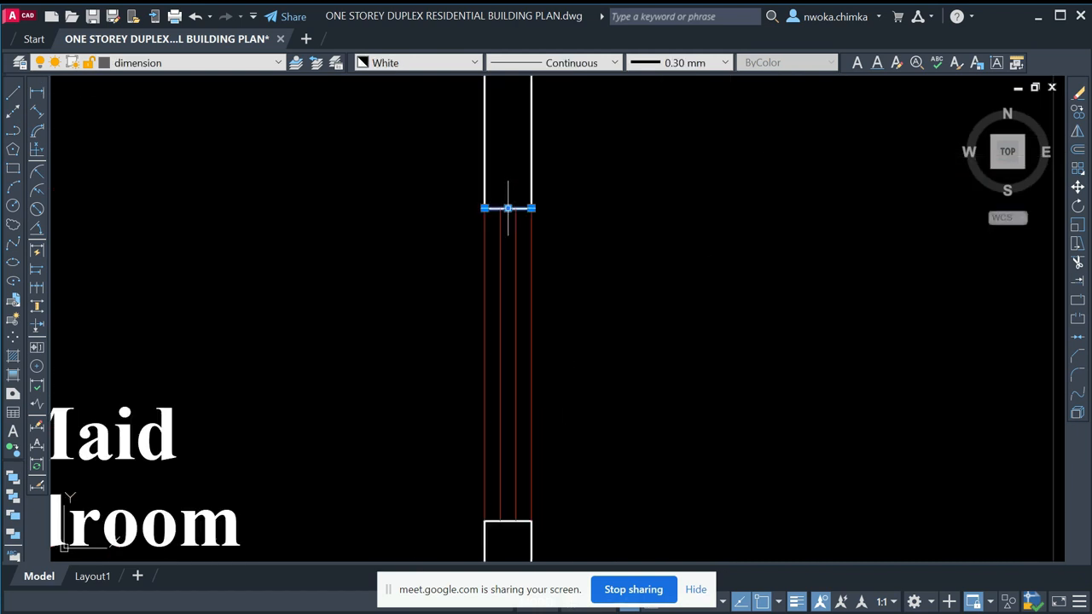
pyautogui.press('Escape')
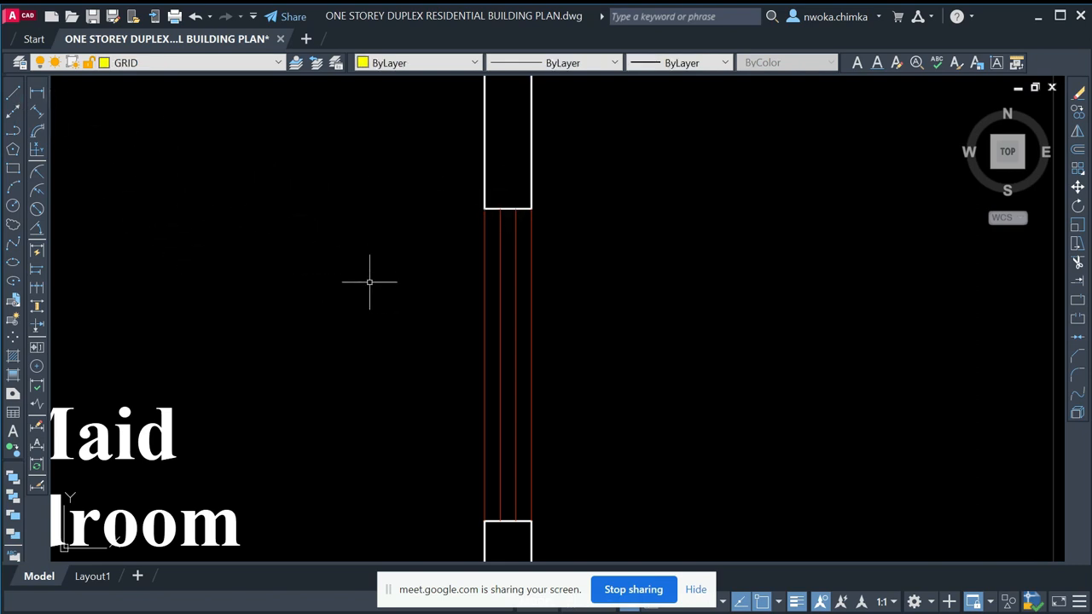
pyautogui.scroll(-3, 371, 283)
pyautogui.click(14, 92)
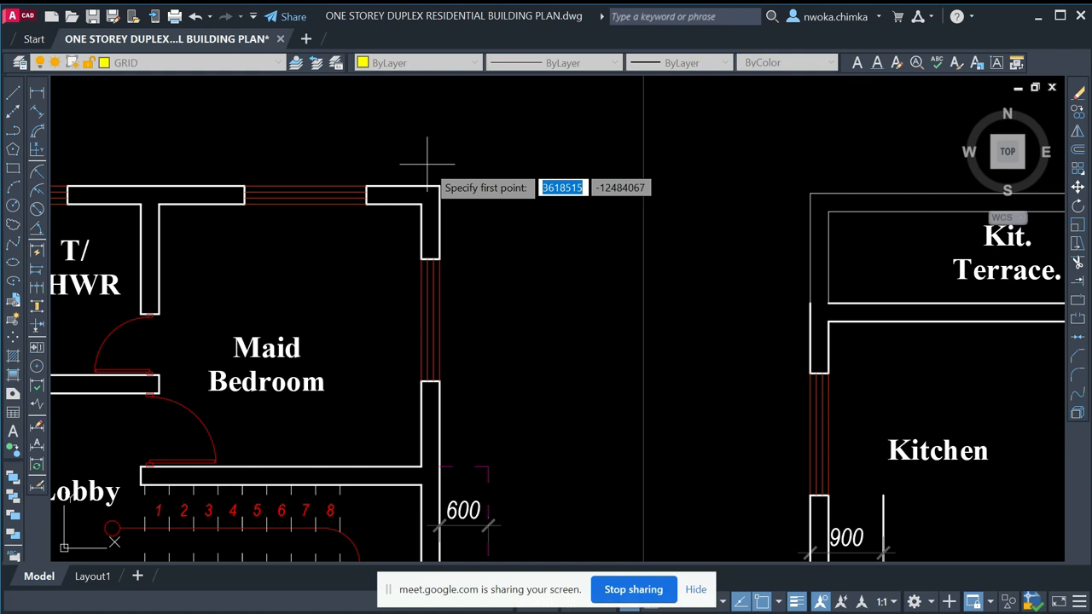
pyautogui.press('Escape')
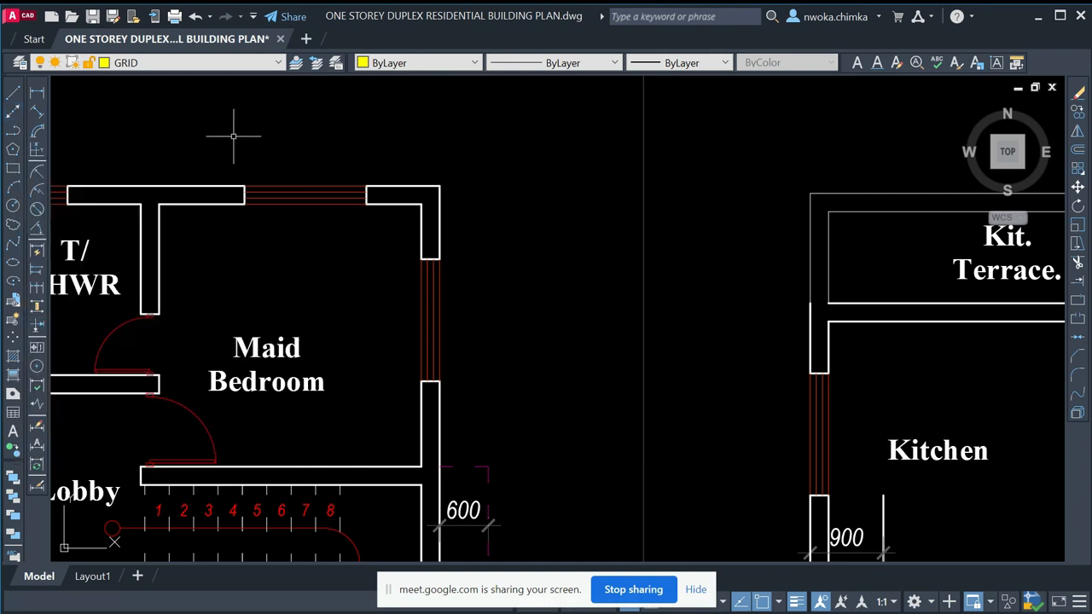
pyautogui.write('xl')
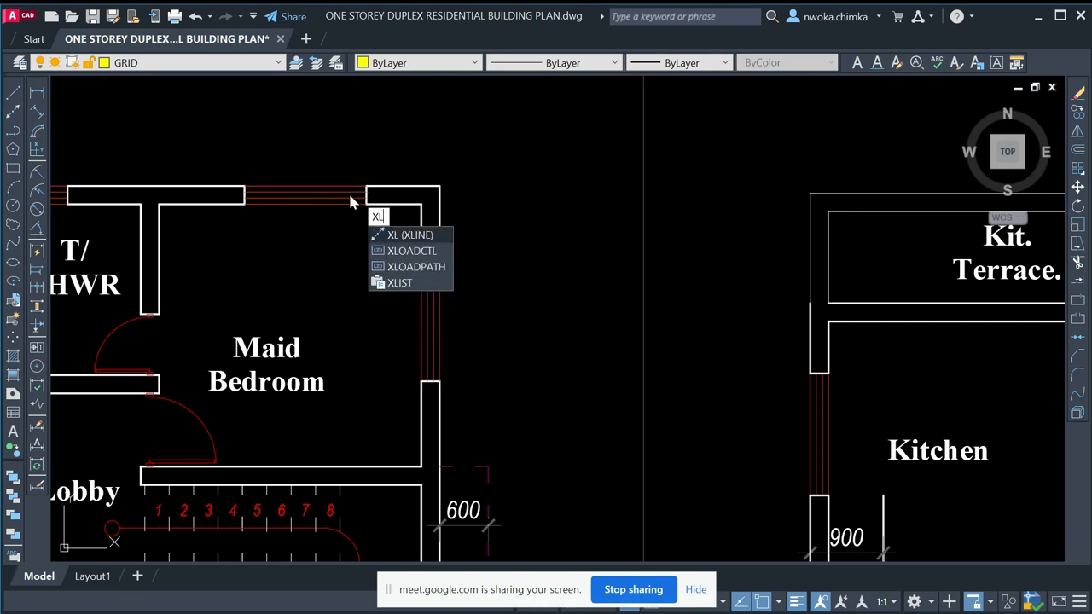
pyautogui.press('Return')
pyautogui.write('v')
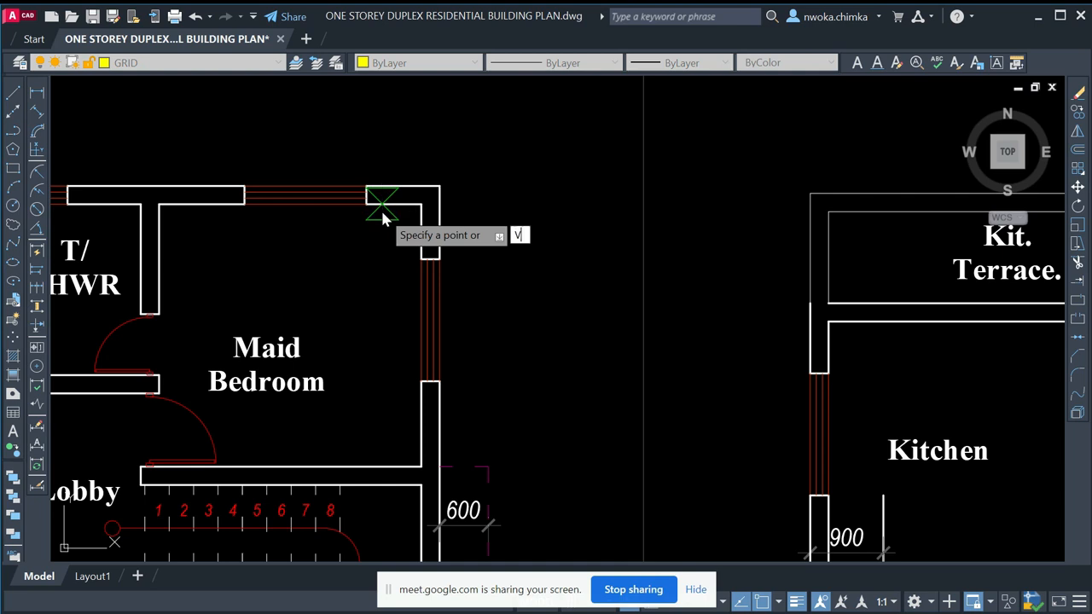
pyautogui.press('Return')
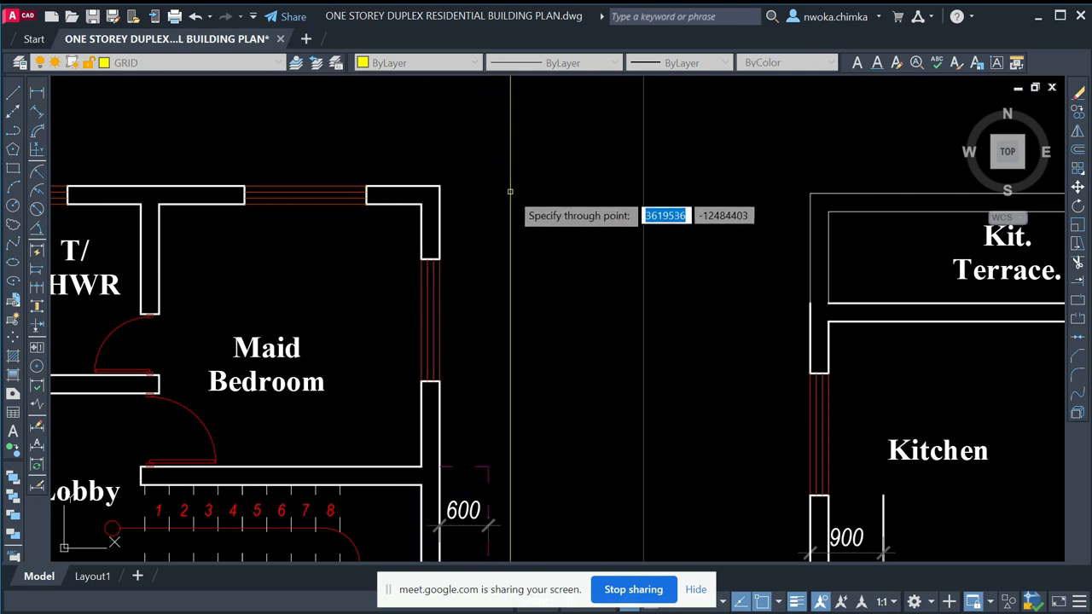
pyautogui.press('Escape')
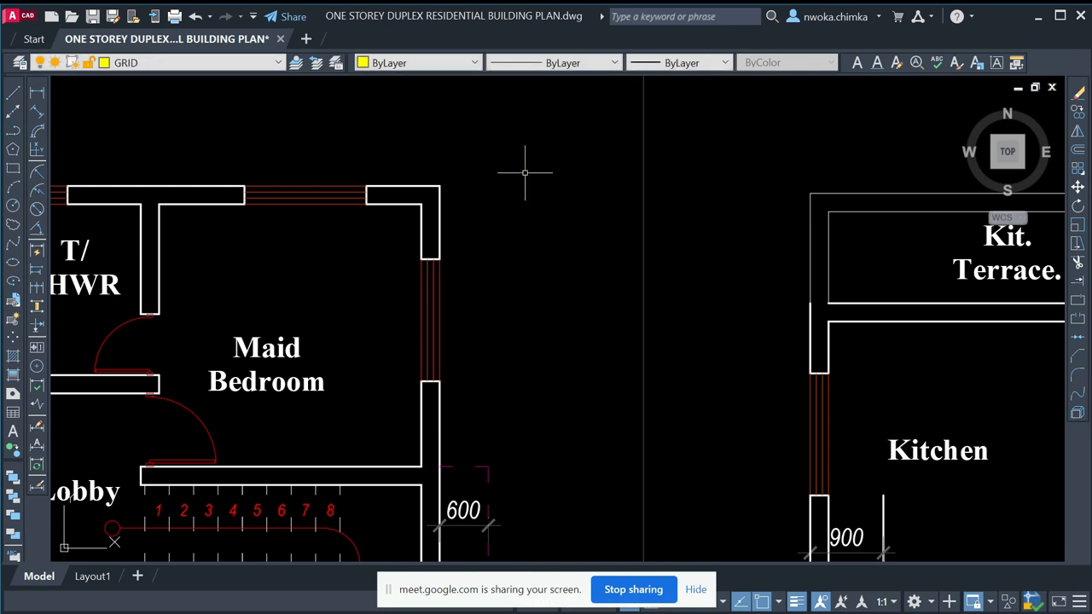
pyautogui.write('XL')
pyautogui.press('Return')
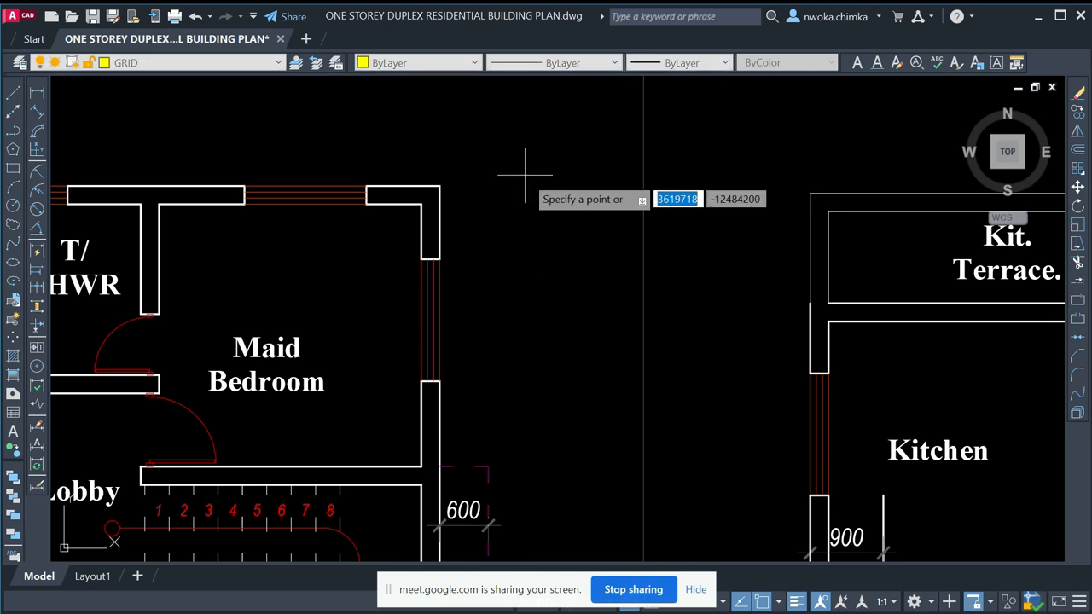
pyautogui.click(525, 178)
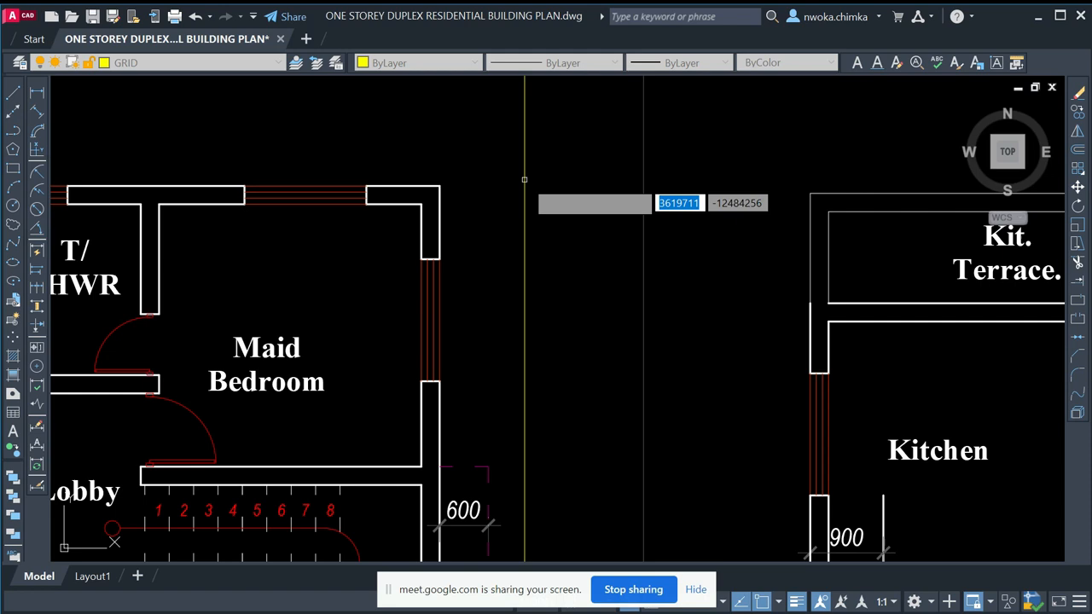
pyautogui.press('Escape')
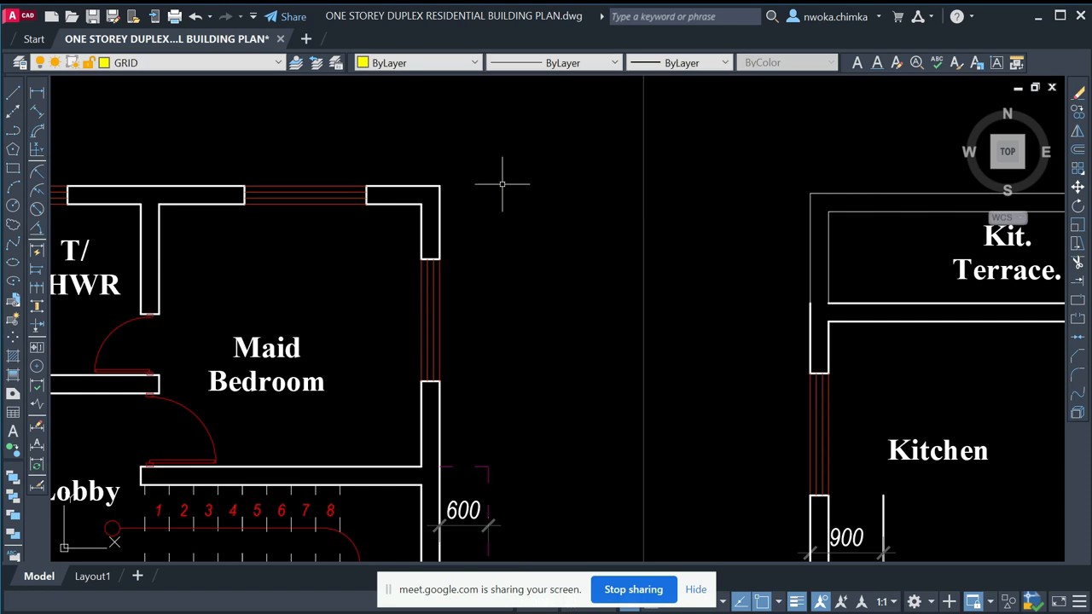
# - Draw a vertical construction line through the midpoint of the wall end above the maid bedroom's outer side window
pyautogui.scroll(-8, 502, 183)
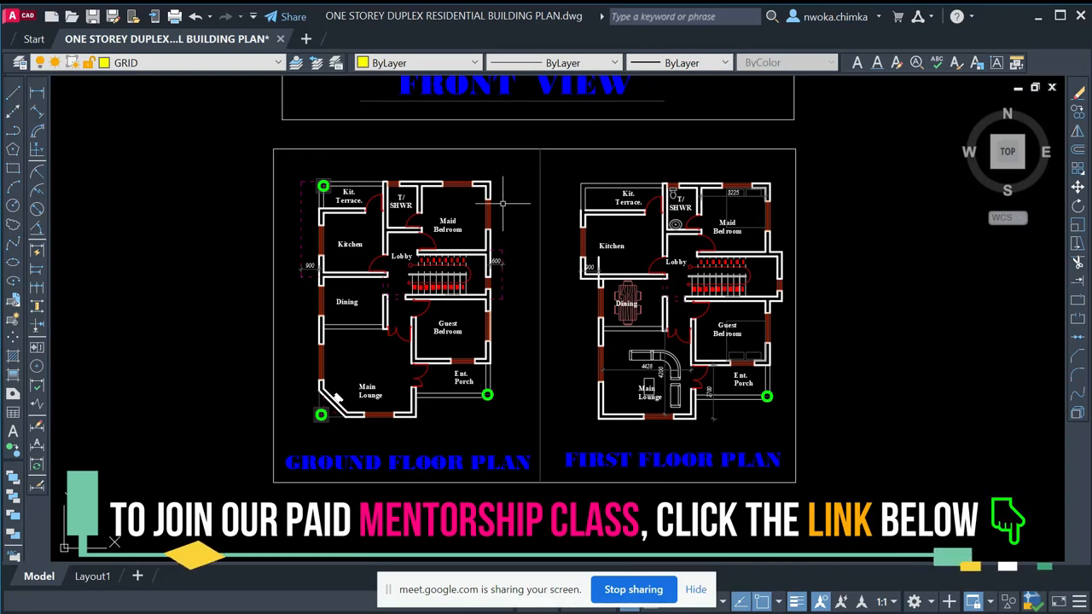
pyautogui.scroll(4, 492, 205)
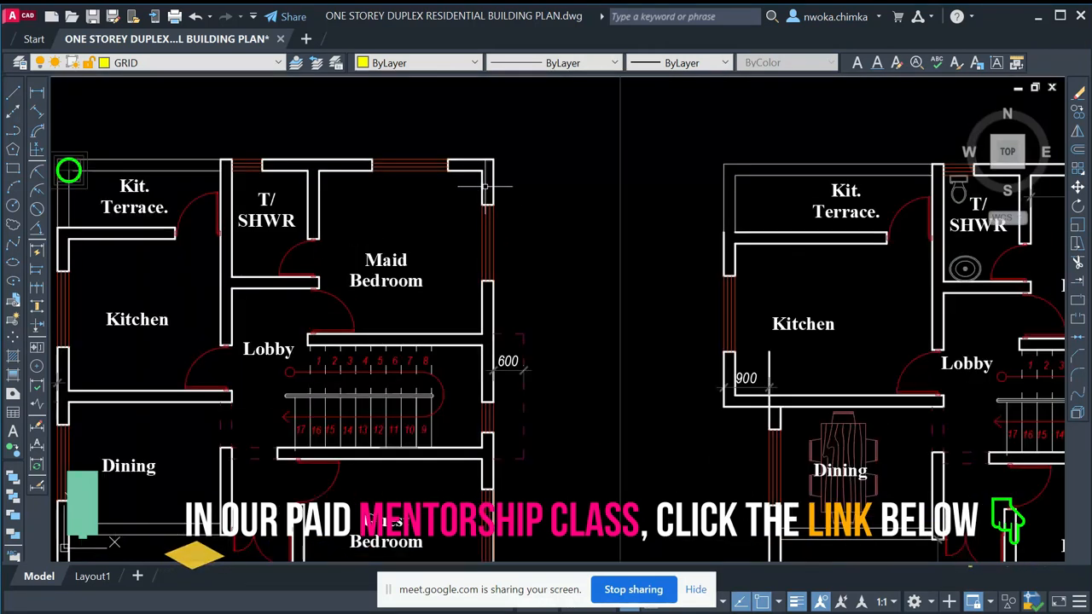
pyautogui.moveTo(490, 181); pyautogui.dragTo(495, 223, button='middle')
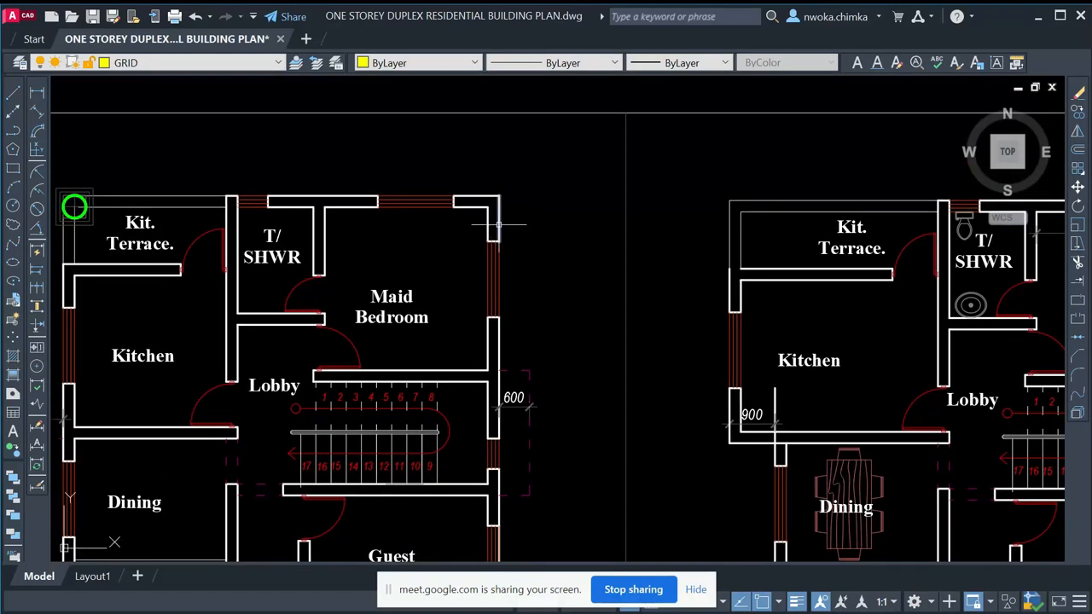
pyautogui.scroll(-3, 500, 224)
pyautogui.moveTo(443, 227); pyautogui.dragTo(475, 212, button='middle')
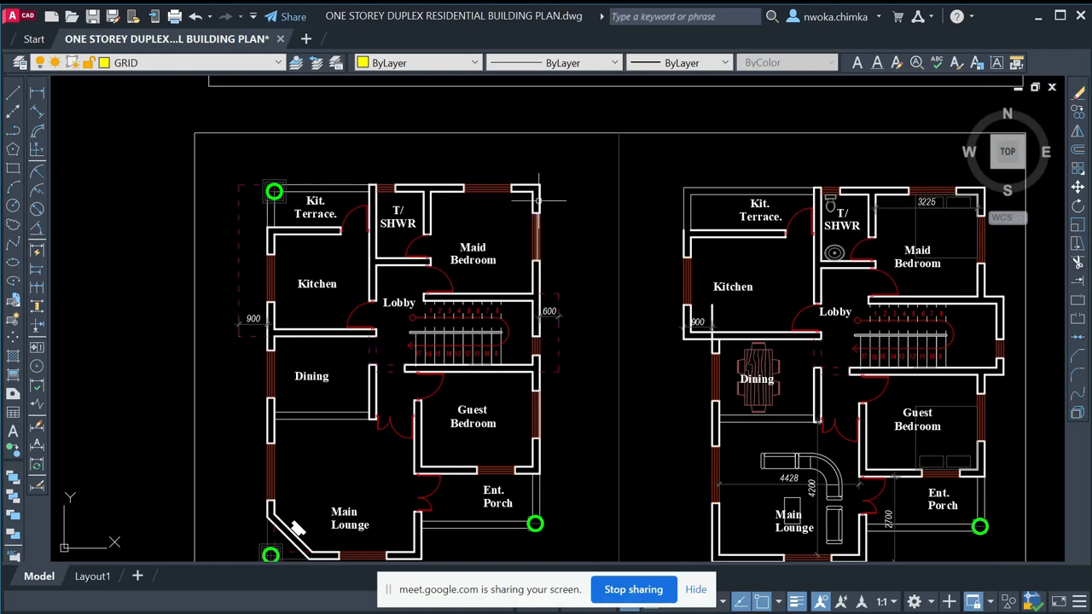
pyautogui.write('XL')
pyautogui.press('Return')
pyautogui.write('V')
pyautogui.press('Return')
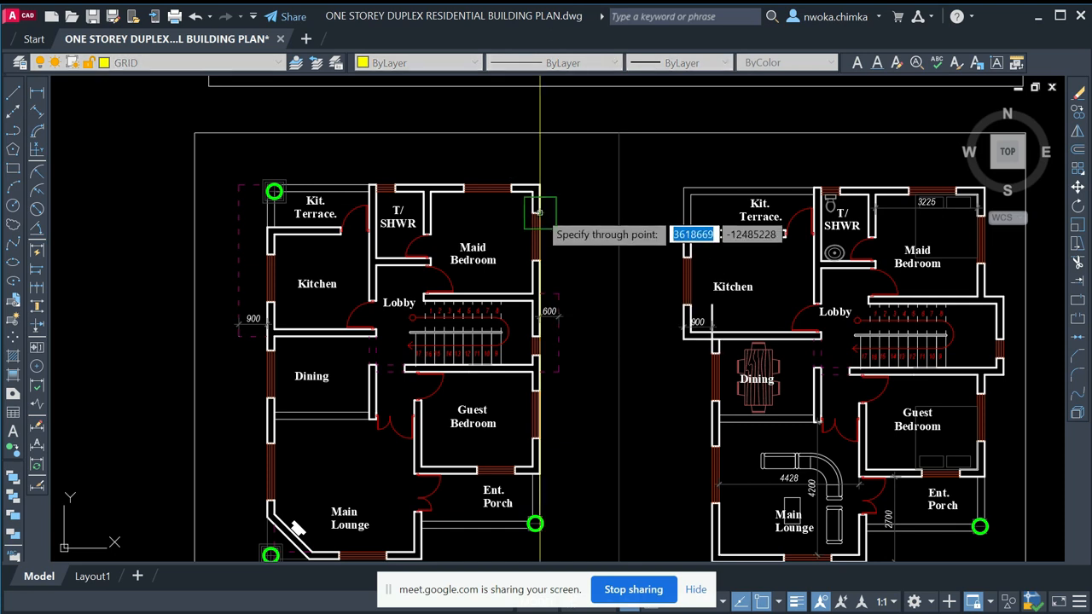
pyautogui.scroll(8, 534, 224)
pyautogui.scroll(2, 527, 229)
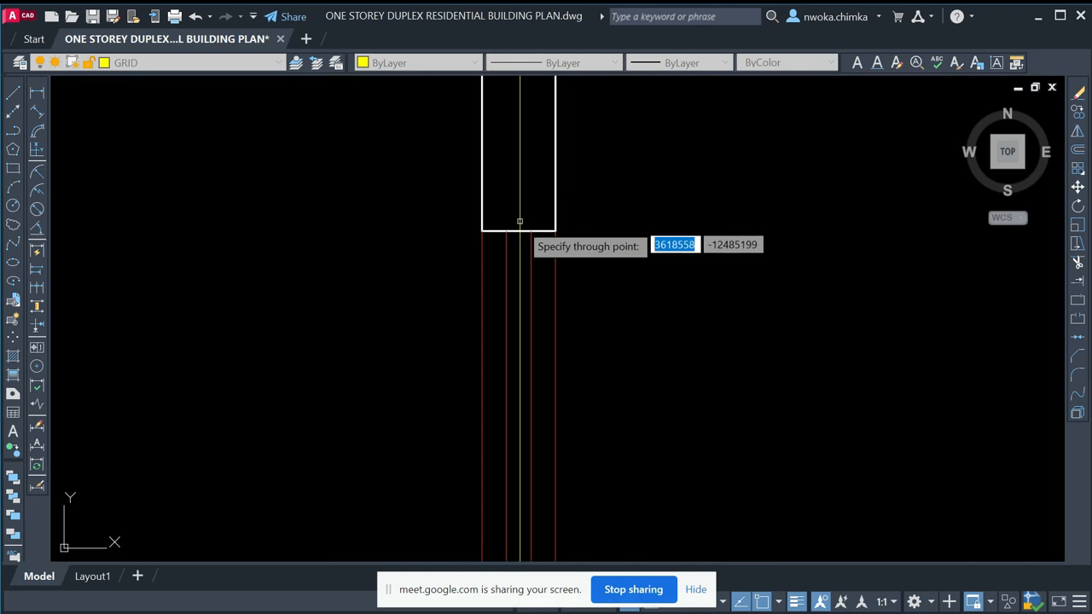
pyautogui.click(518, 230)
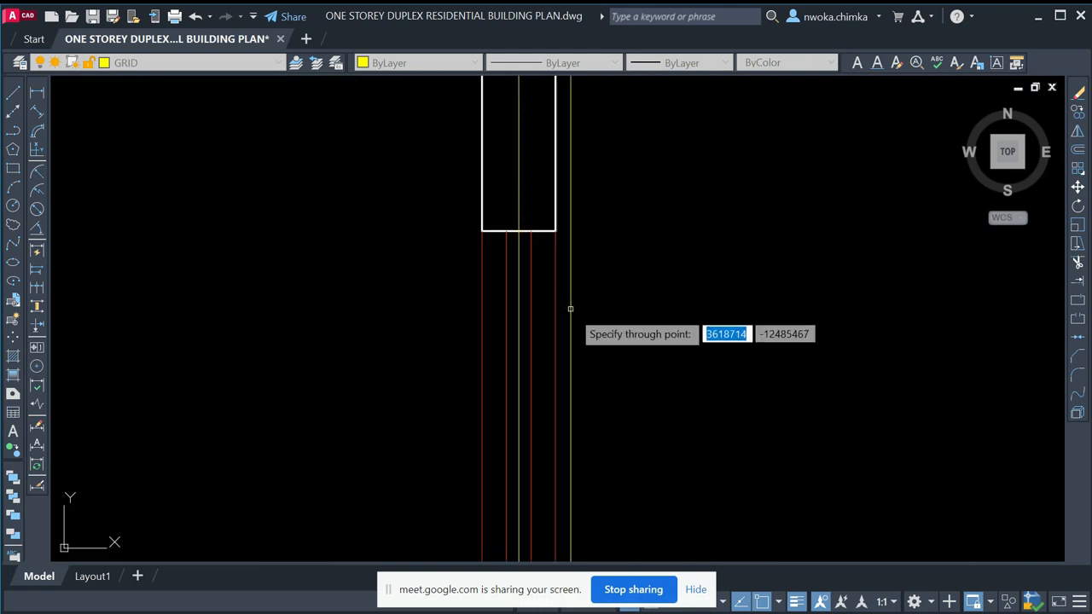
# - Measure the distances from the vertical grid line to the inner and outer faces of the maid bedroom's outer wall
pyautogui.scroll(-4, 568, 256)
pyautogui.scroll(2, 597, 215)
pyautogui.moveTo(597, 215); pyautogui.dragTo(487, 245, button='middle')
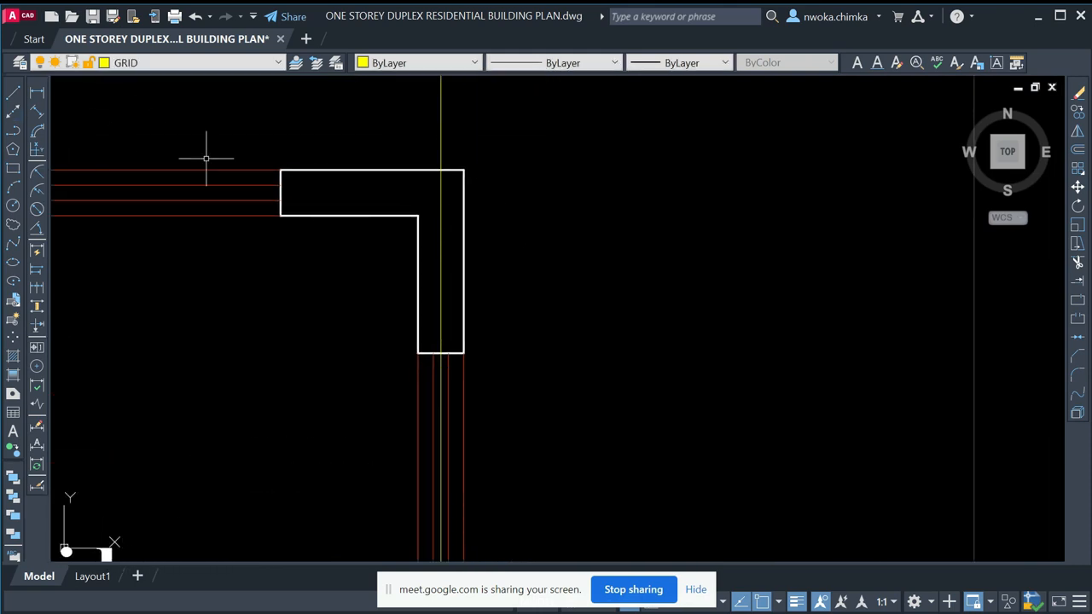
pyautogui.scroll(2, 435, 267)
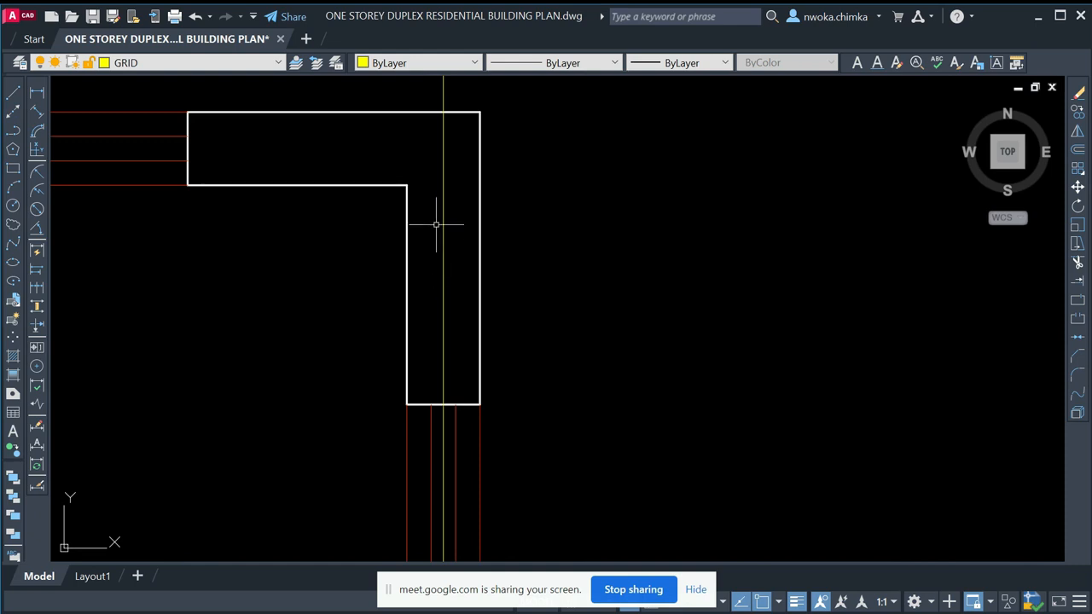
pyautogui.click(35, 92)
pyautogui.scroll(2, 389, 271)
pyautogui.click(416, 268)
pyautogui.click(474, 269)
pyautogui.scroll(-4, 460, 264)
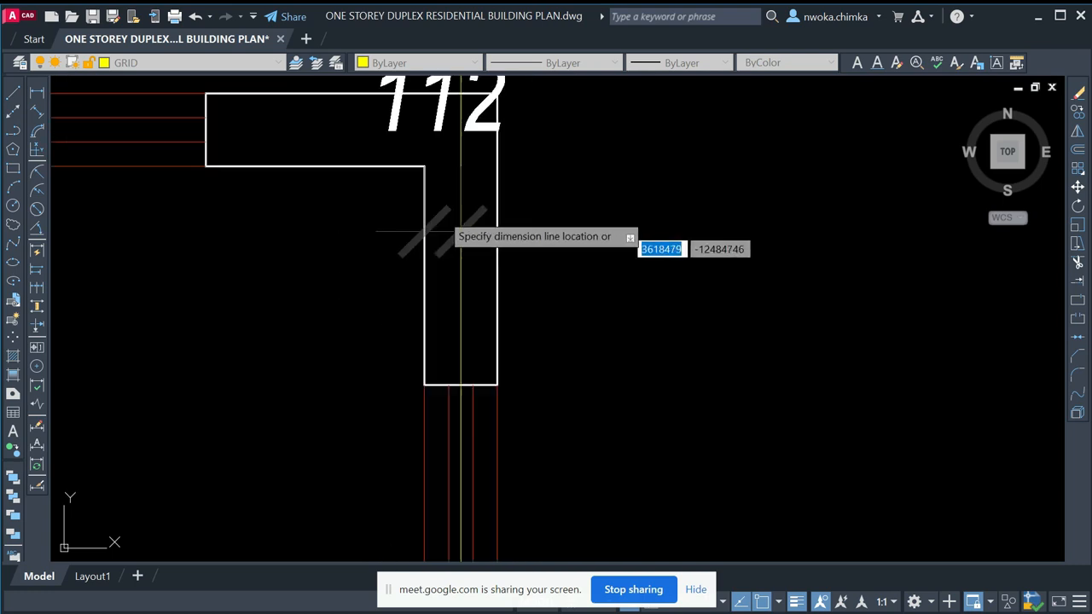
pyautogui.press('Escape')
pyautogui.press('Return')
pyautogui.click(452, 247)
pyautogui.click(474, 246)
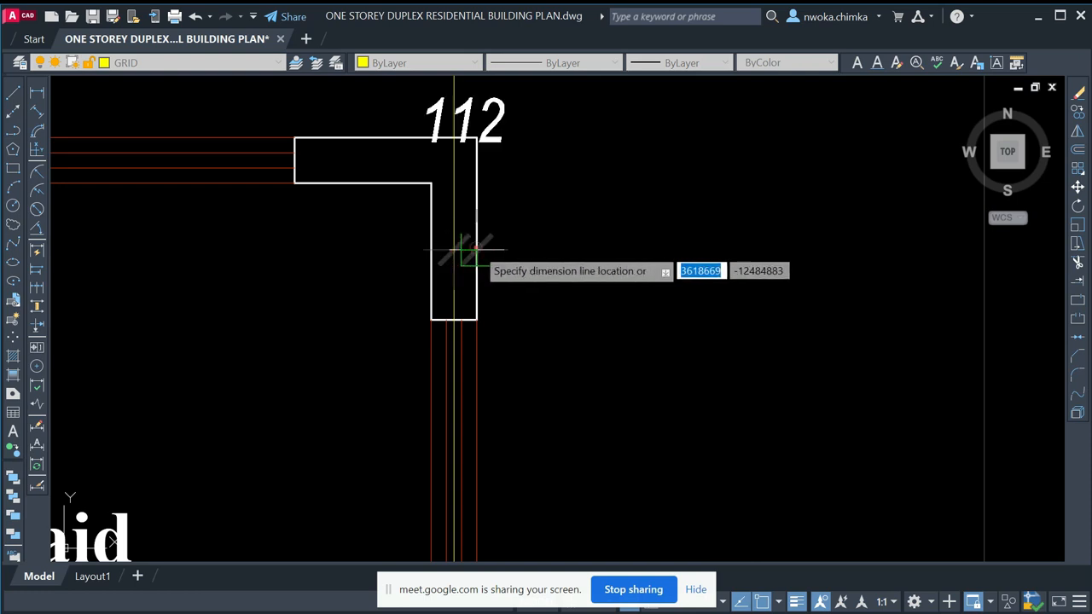
pyautogui.press('Escape')
# - Measure the full thickness of the maid bedroom's outer side wall
pyautogui.press('Return')
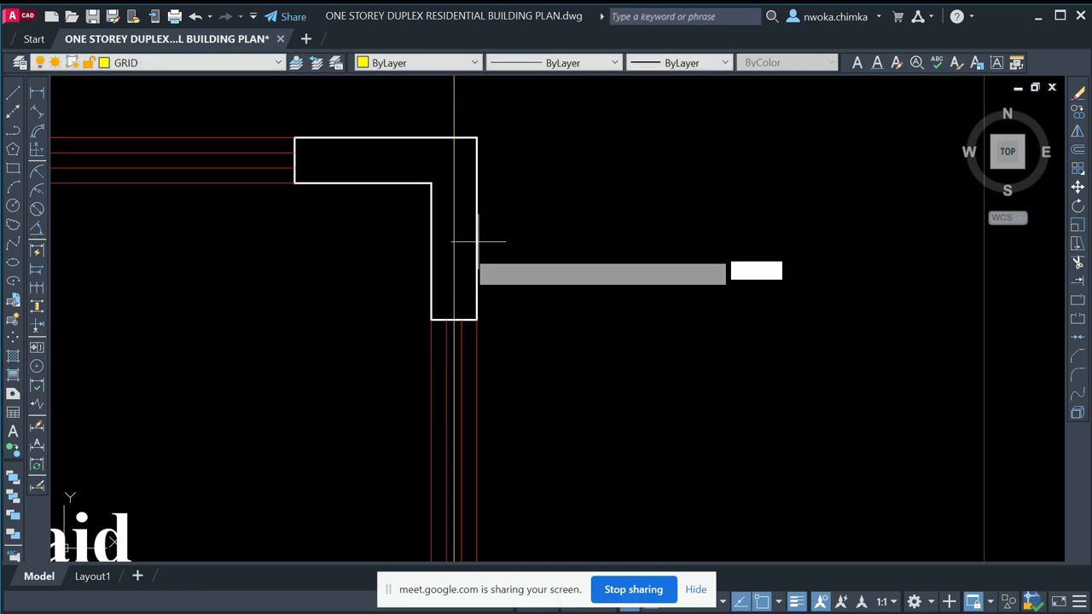
pyautogui.click(432, 262)
pyautogui.click(474, 265)
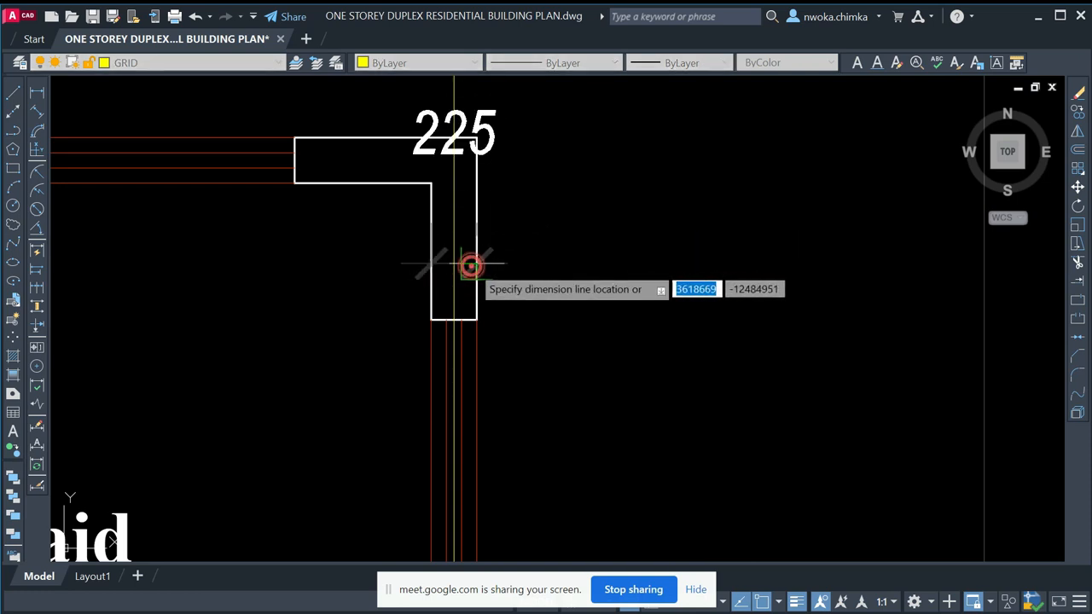
pyautogui.click(462, 268)
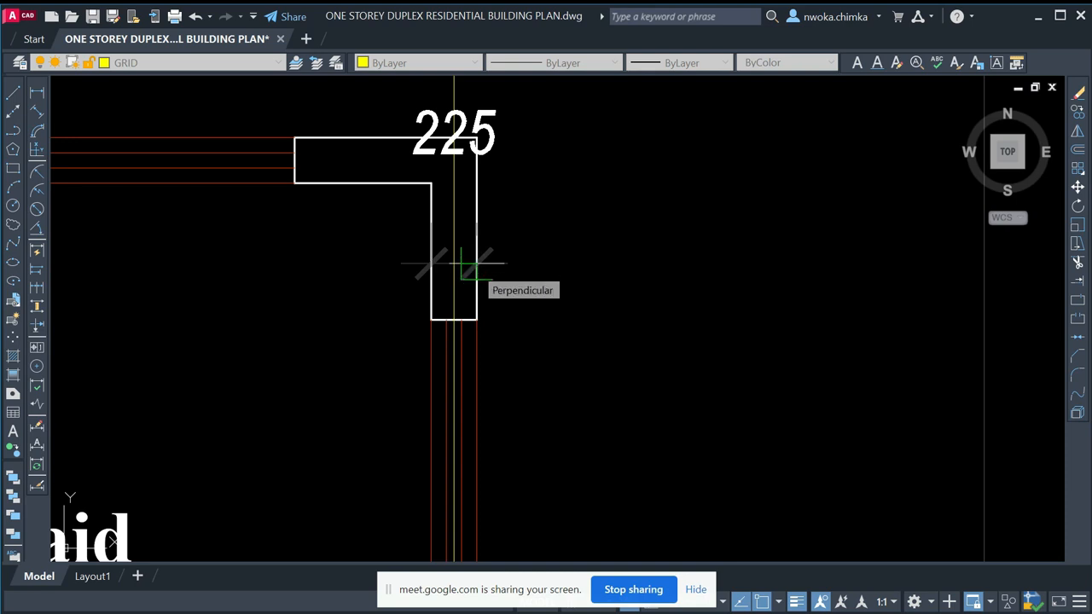
pyautogui.press('Escape')
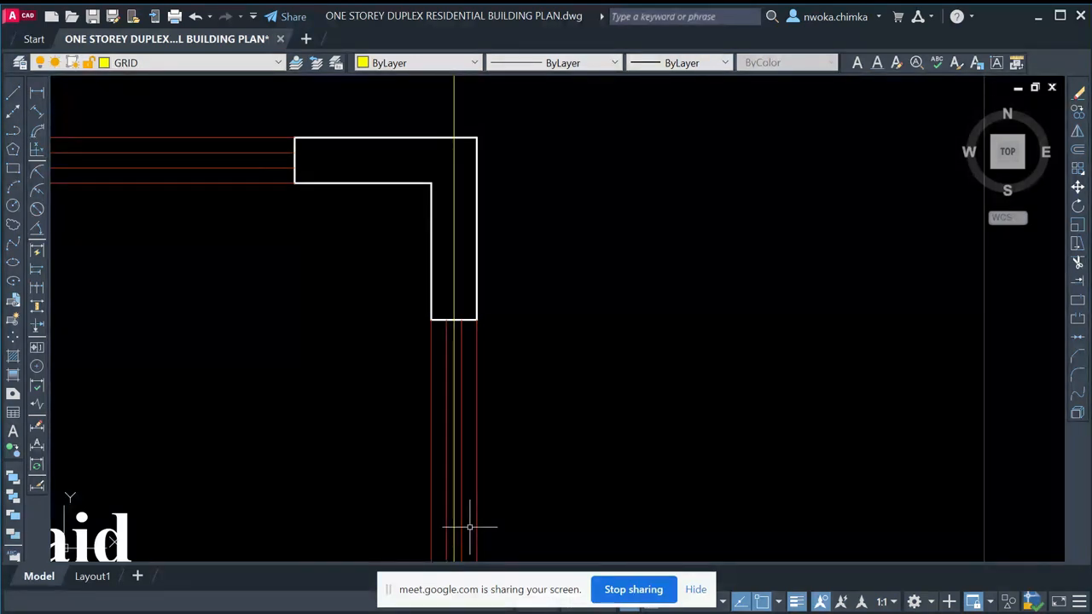
# - Examine the vertical grid line's run along the outer wall of the maid bedroom, staircase and guest bedroom
pyautogui.scroll(-3, 433, 249)
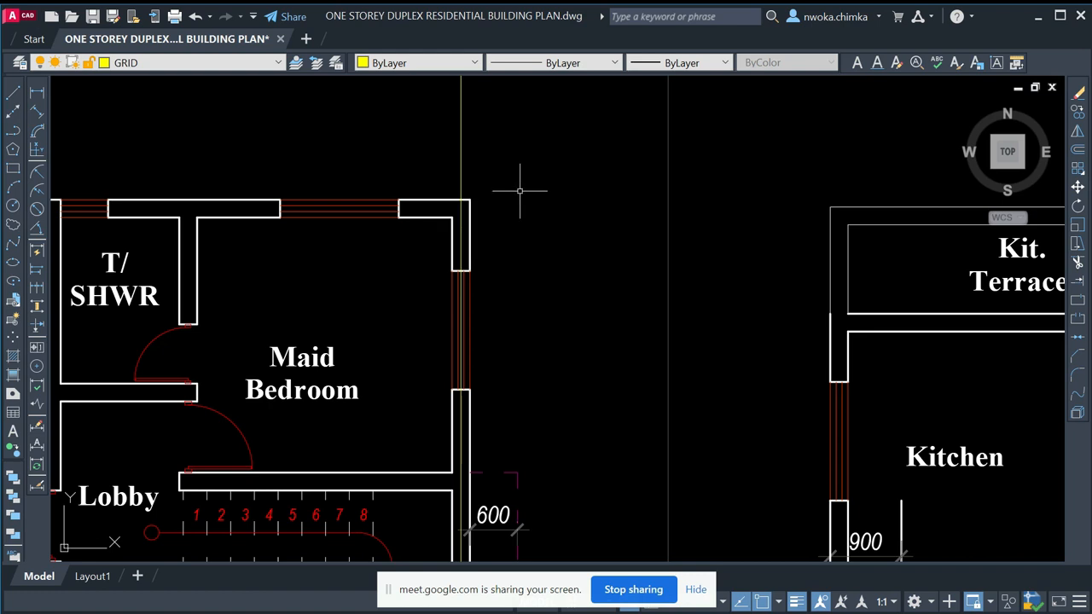
pyautogui.scroll(-2, 520, 191)
pyautogui.moveTo(523, 188)
pyautogui.mouseDown(button='middle')
pyautogui.moveTo(622, 225)
pyautogui.moveTo(593, 219)
pyautogui.mouseUp(button='middle')
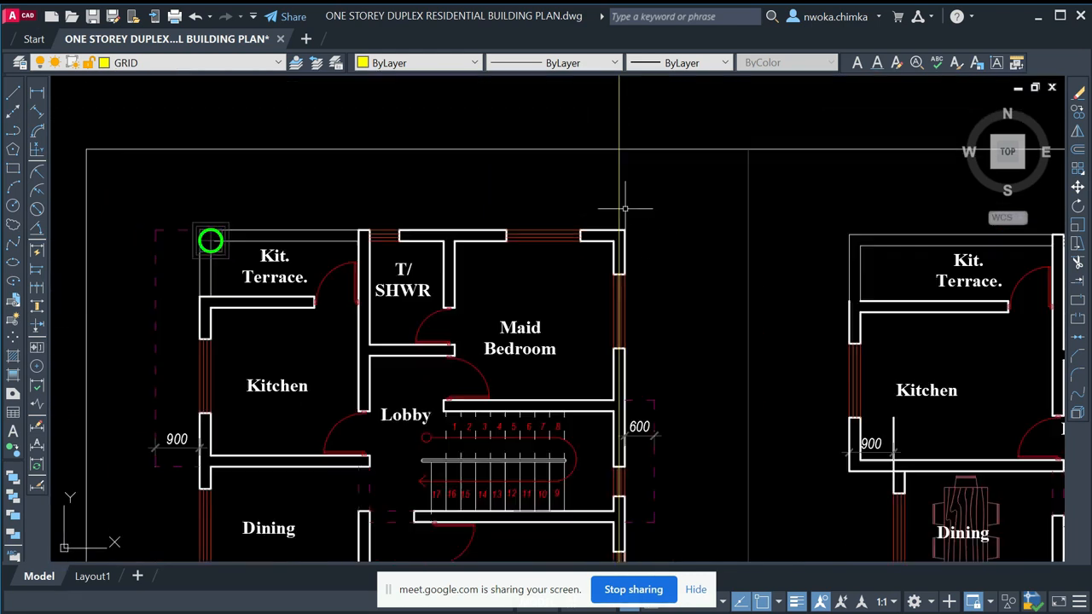
pyautogui.scroll(2, 614, 207)
pyautogui.scroll(-4, 646, 187)
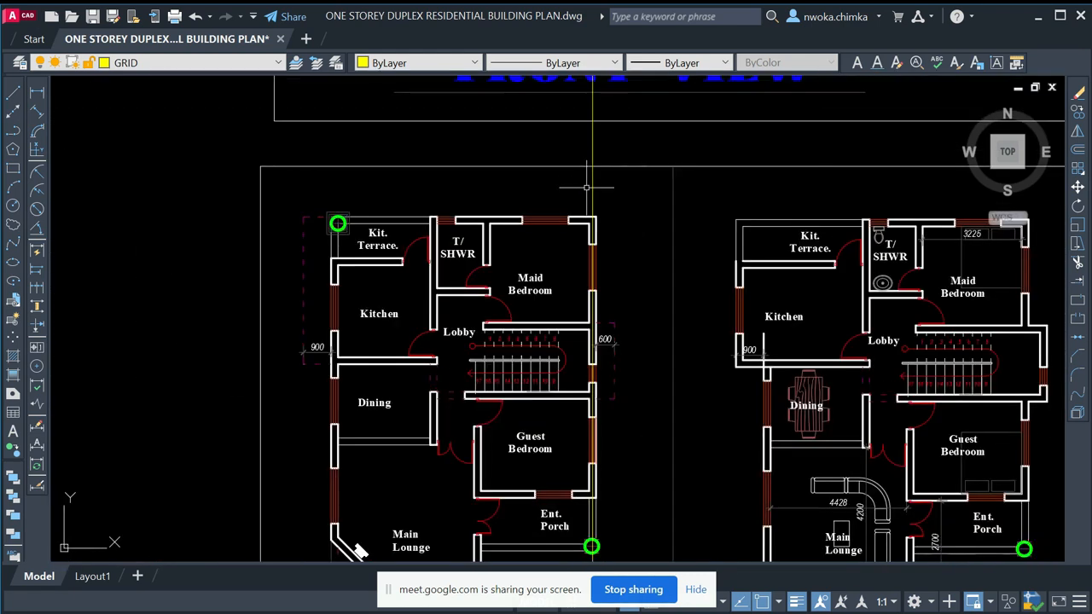
pyautogui.scroll(2, 595, 243)
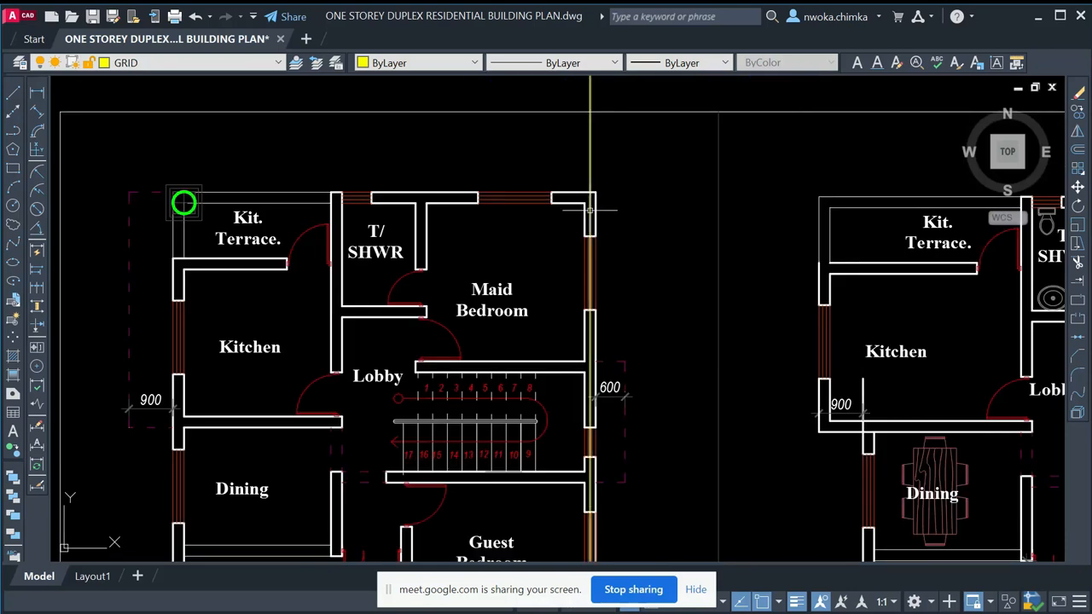
pyautogui.scroll(1, 589, 208)
pyautogui.scroll(-1, 589, 231)
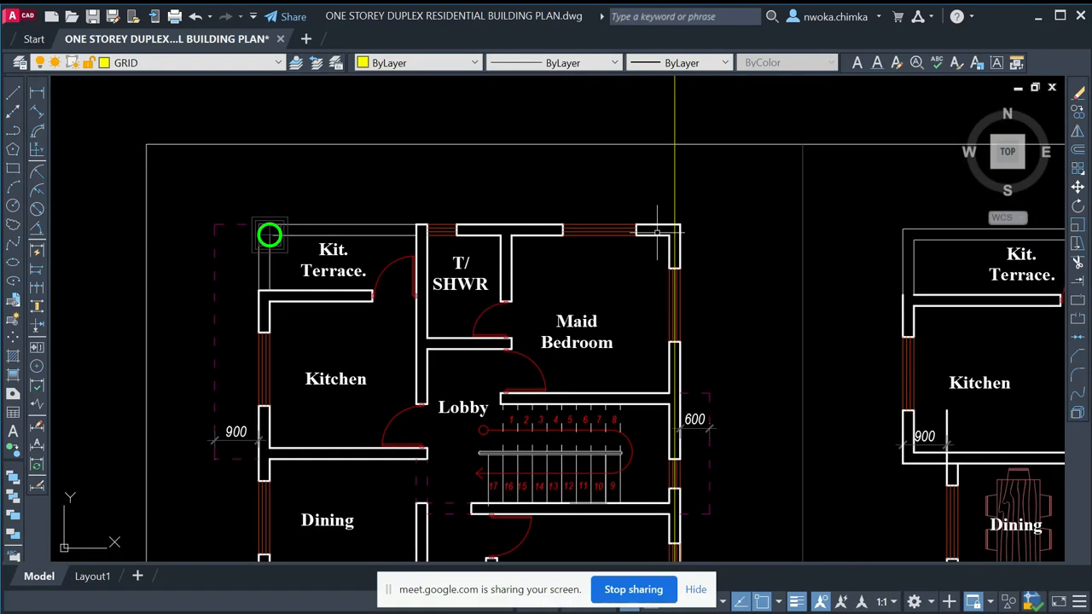
# - Copy the vertical grid line from the maid bedroom's outer wall corner to the T/SHWR wall beside the kitchen terrace and to the kitchen's outer wall
pyautogui.click(685, 183)
pyautogui.click(657, 182)
pyautogui.write('co')
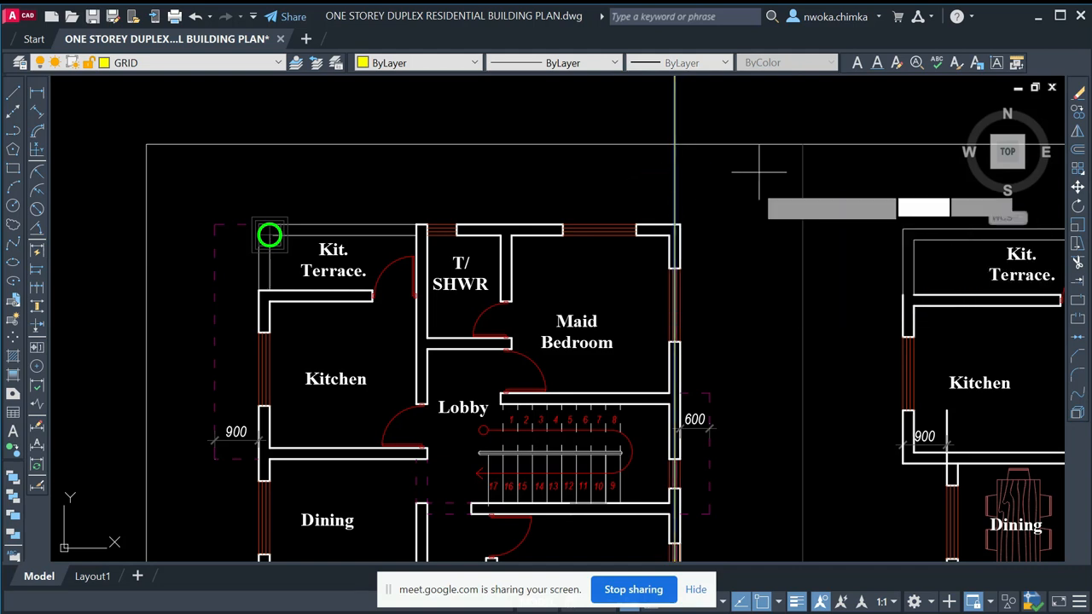
pyautogui.press('Return')
pyautogui.scroll(3, 697, 253)
pyautogui.scroll(2, 664, 301)
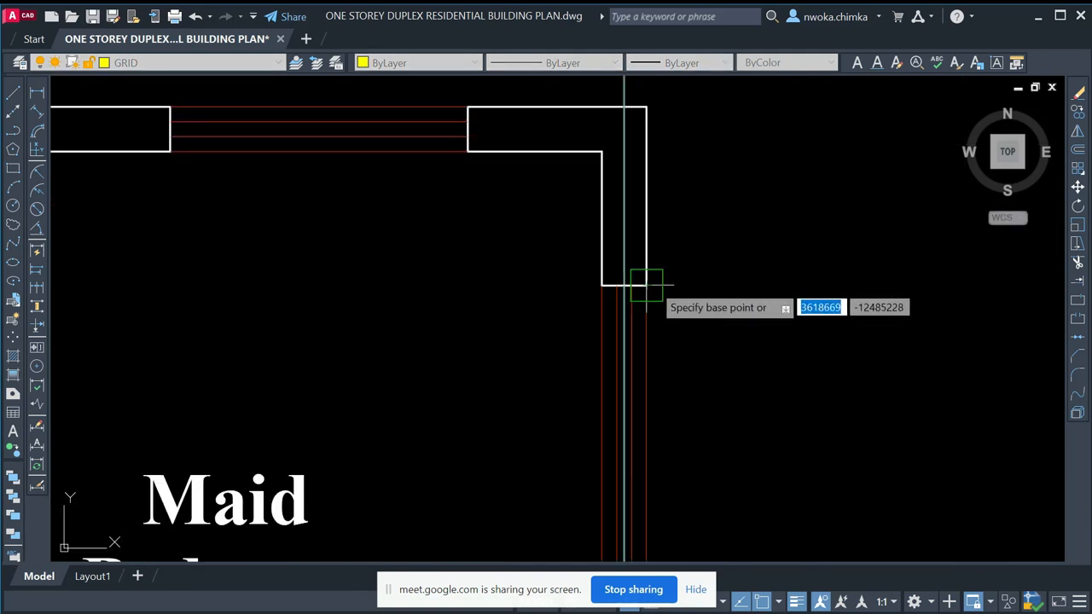
pyautogui.moveTo(649, 184); pyautogui.dragTo(645, 366, button='middle')
pyautogui.scroll(2, 646, 280)
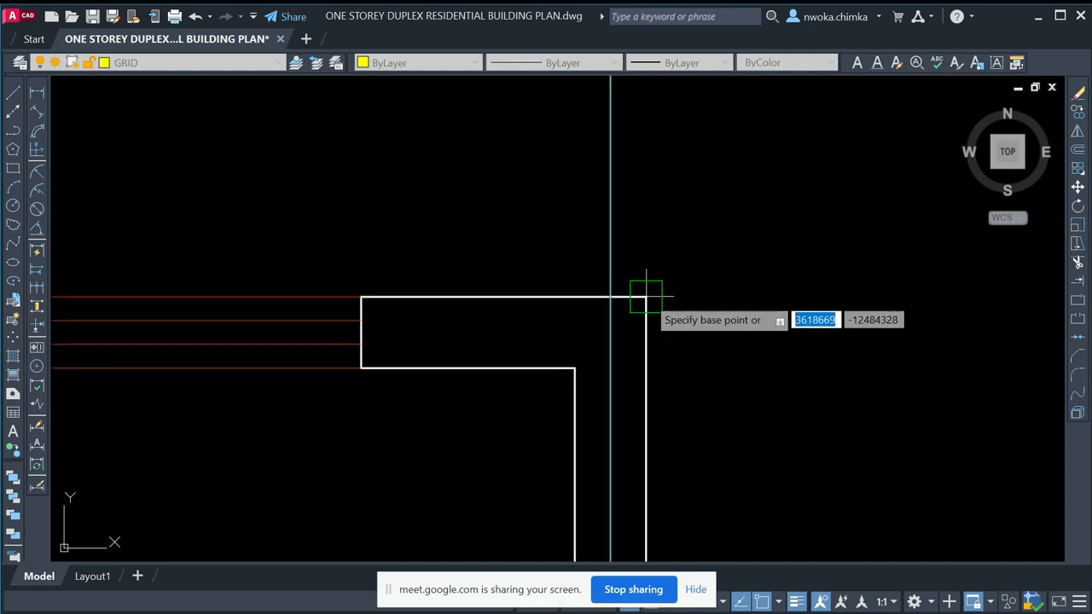
pyautogui.click(646, 297)
pyautogui.scroll(-3, 665, 256)
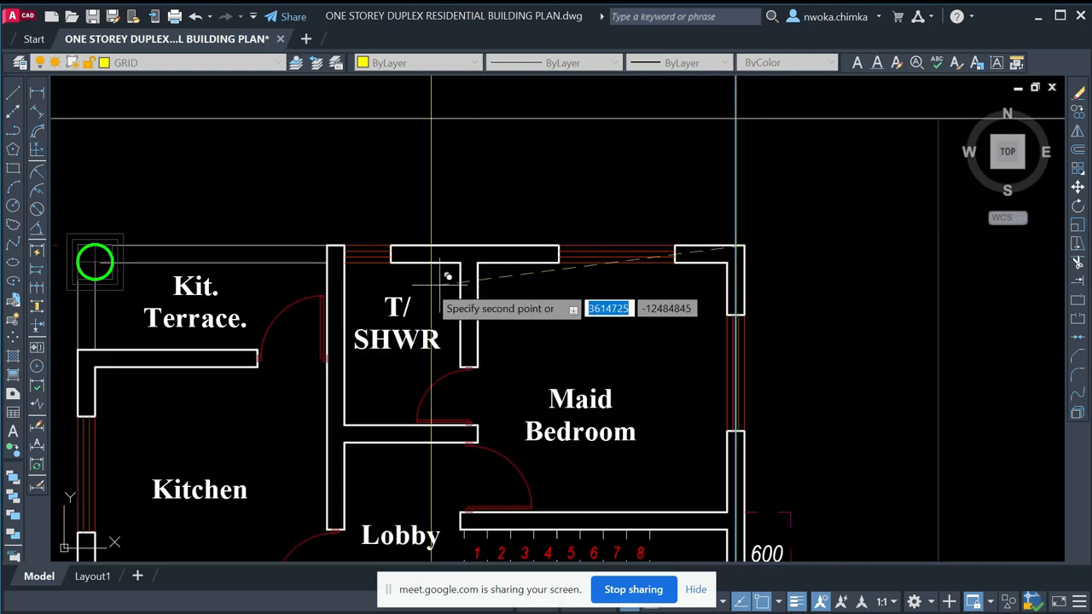
pyautogui.scroll(2, 341, 273)
pyautogui.scroll(3, 346, 226)
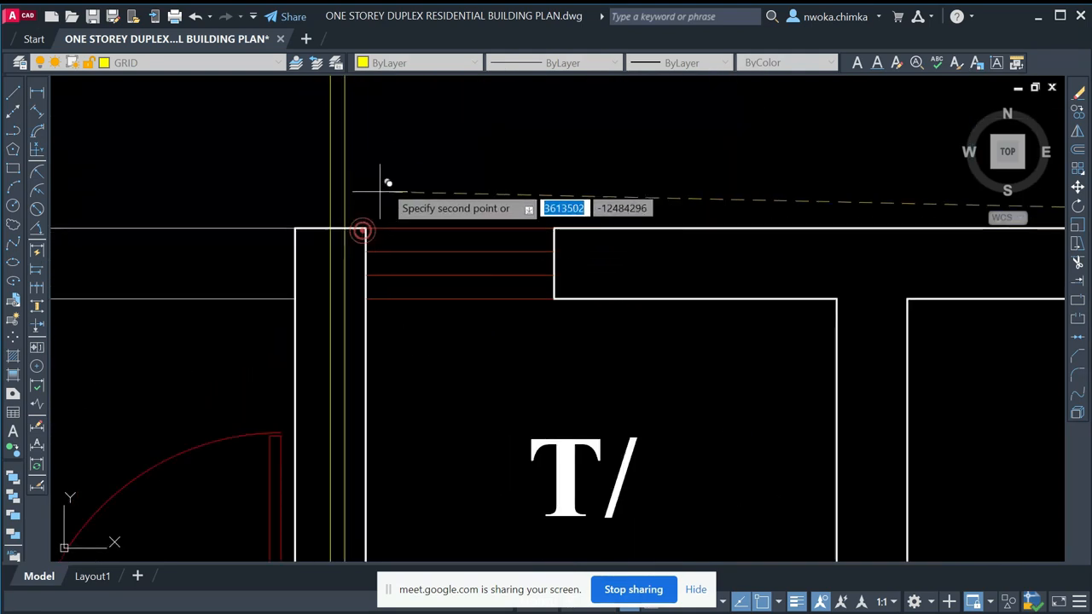
pyautogui.scroll(-7, 409, 162)
pyautogui.scroll(7, 264, 230)
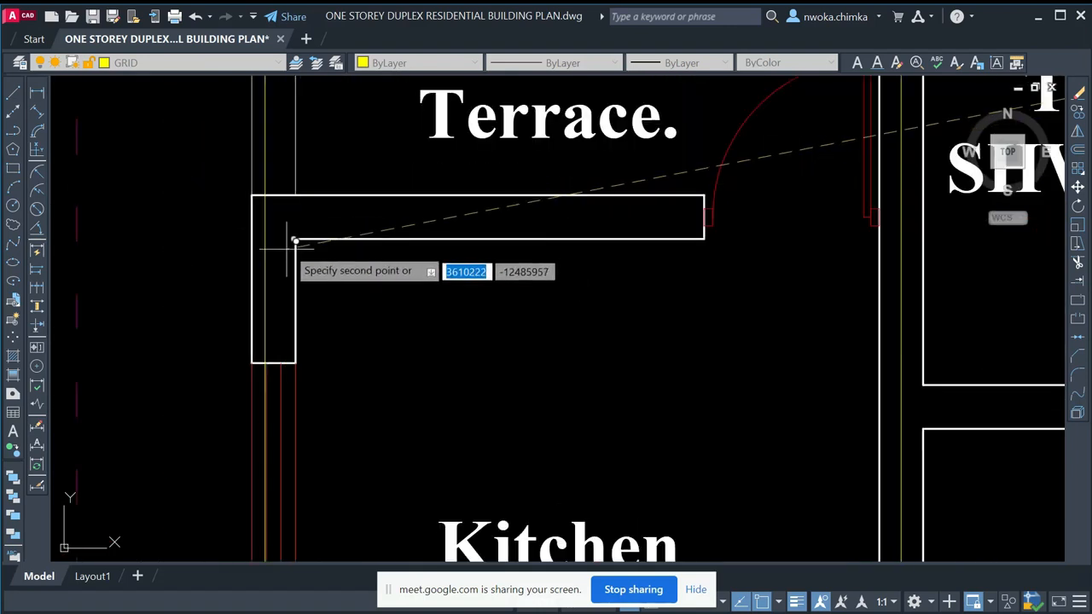
# - Place further copies of the vertical grid line on the guest bedroom's inner side wall and the wall between T/SHWR and maid bedroom
pyautogui.scroll(-8, 461, 196)
pyautogui.scroll(8, 452, 290)
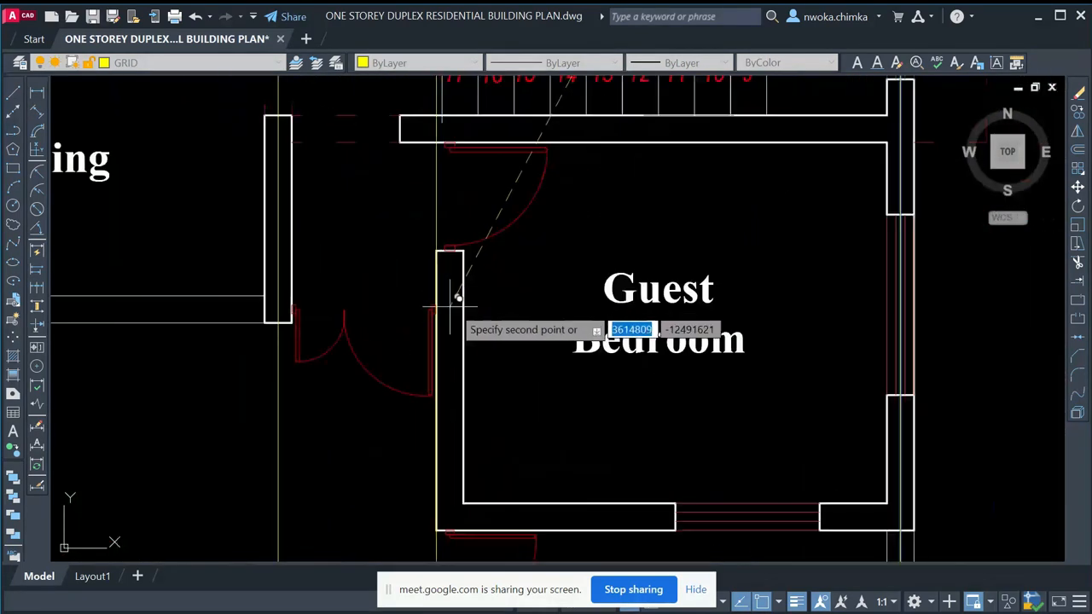
pyautogui.scroll(1, 465, 239)
pyautogui.scroll(-3, 478, 256)
pyautogui.scroll(-5, 484, 281)
pyautogui.moveTo(530, 253); pyautogui.dragTo(530, 424, button='middle')
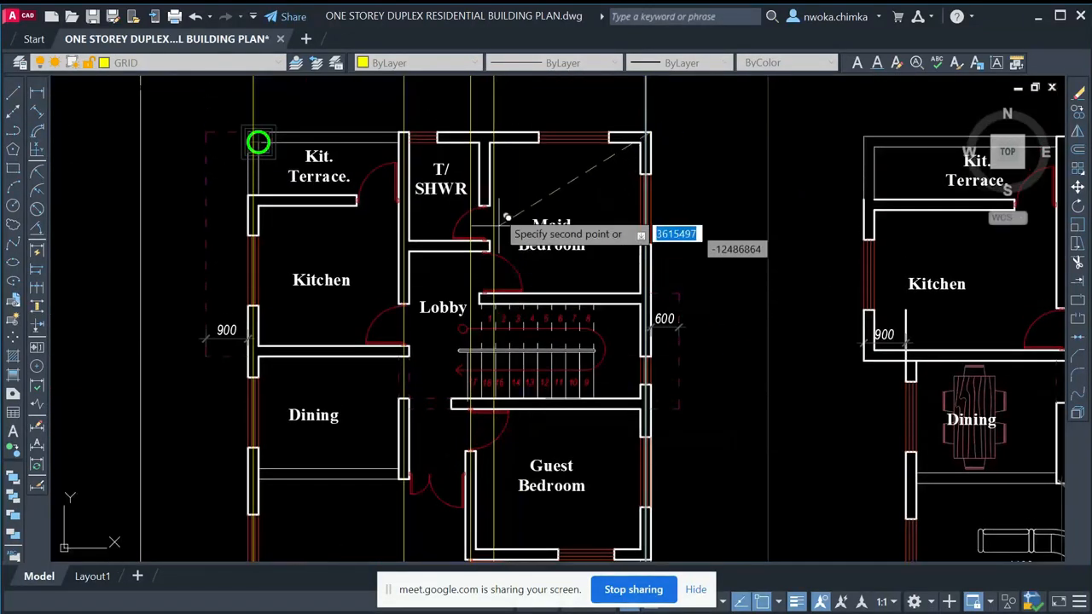
pyautogui.scroll(5, 494, 146)
pyautogui.scroll(-5, 571, 188)
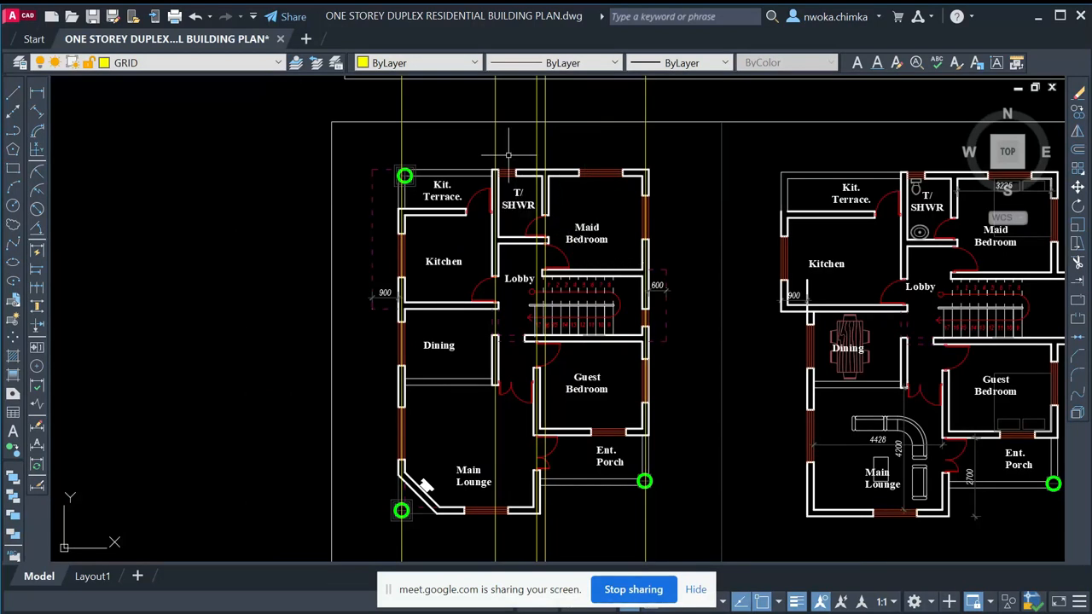
# - Draw a horizontal construction line through the midpoint of the wall end beside the maid bedroom's rear window
pyautogui.scroll(-2, 508, 154)
pyautogui.scroll(4, 453, 156)
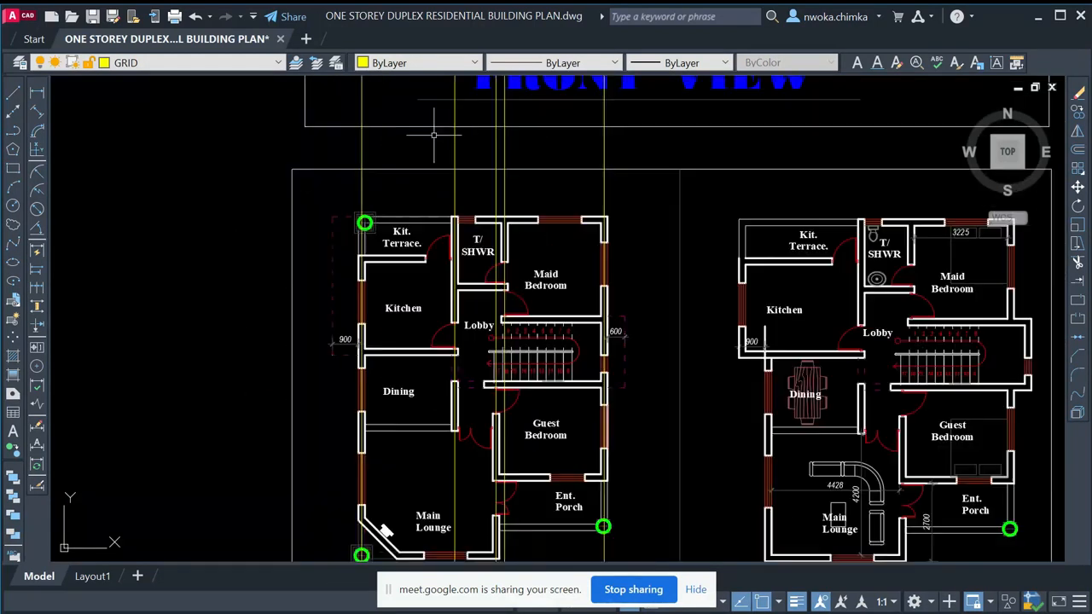
pyautogui.write('xl')
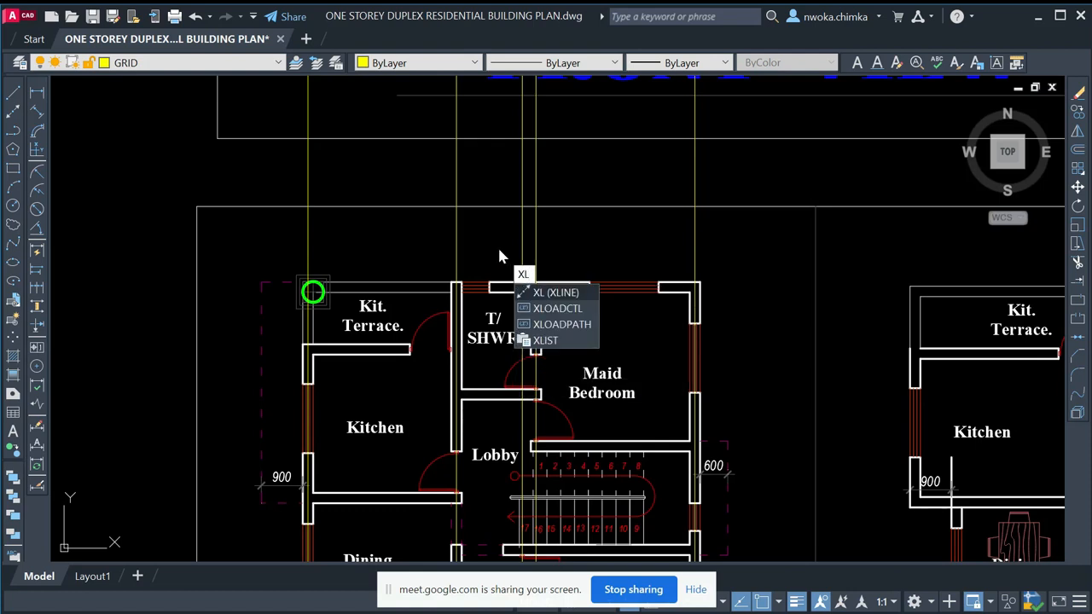
pyautogui.press('Return')
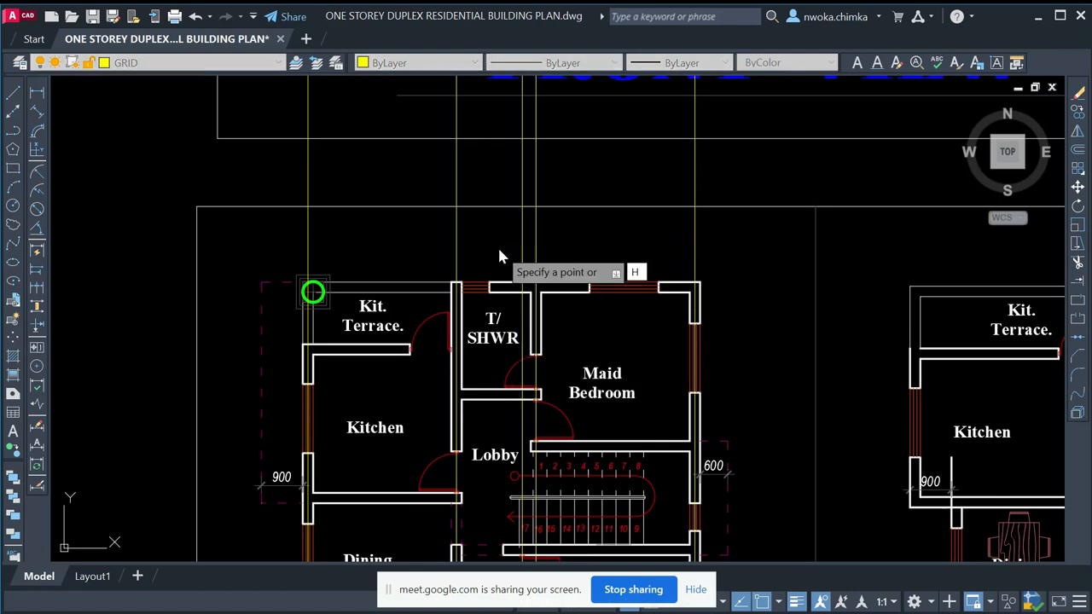
pyautogui.click(500, 251)
pyautogui.scroll(5, 543, 295)
pyautogui.scroll(6, 707, 276)
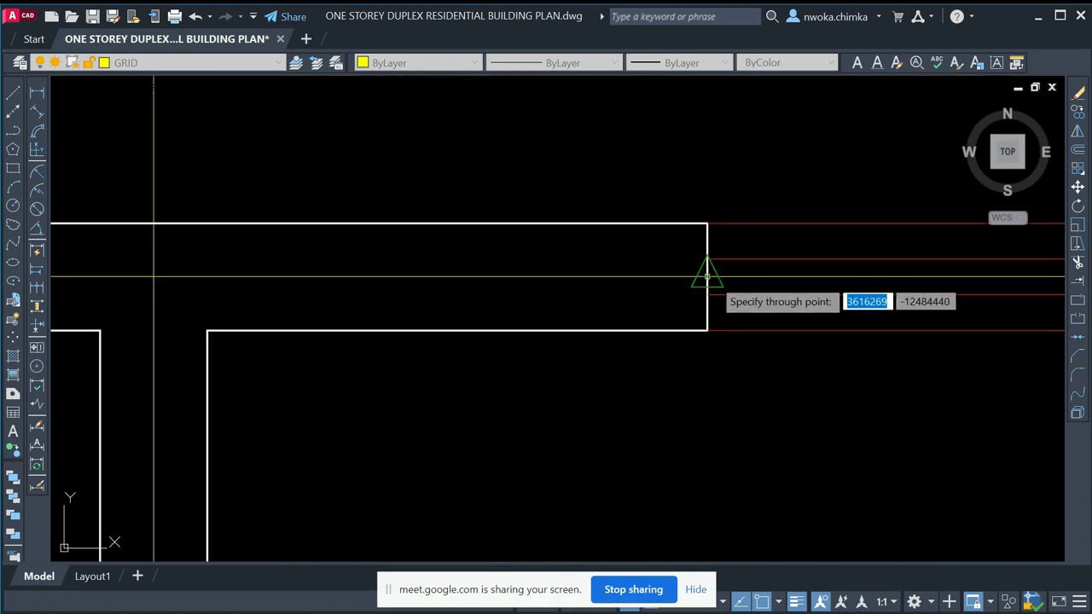
pyautogui.click(707, 277)
pyautogui.press('Escape')
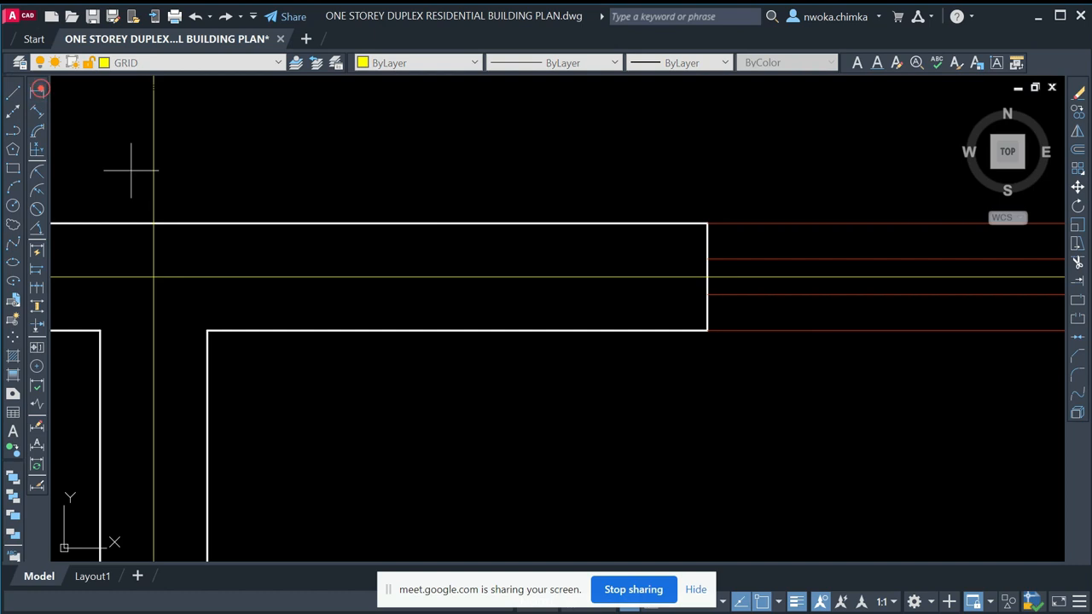
# - Measure the horizontal grid line's distance from the wall faces beside the maid bedroom's rear window
pyautogui.click(488, 223)
pyautogui.click(487, 276)
pyautogui.scroll(-5, 506, 236)
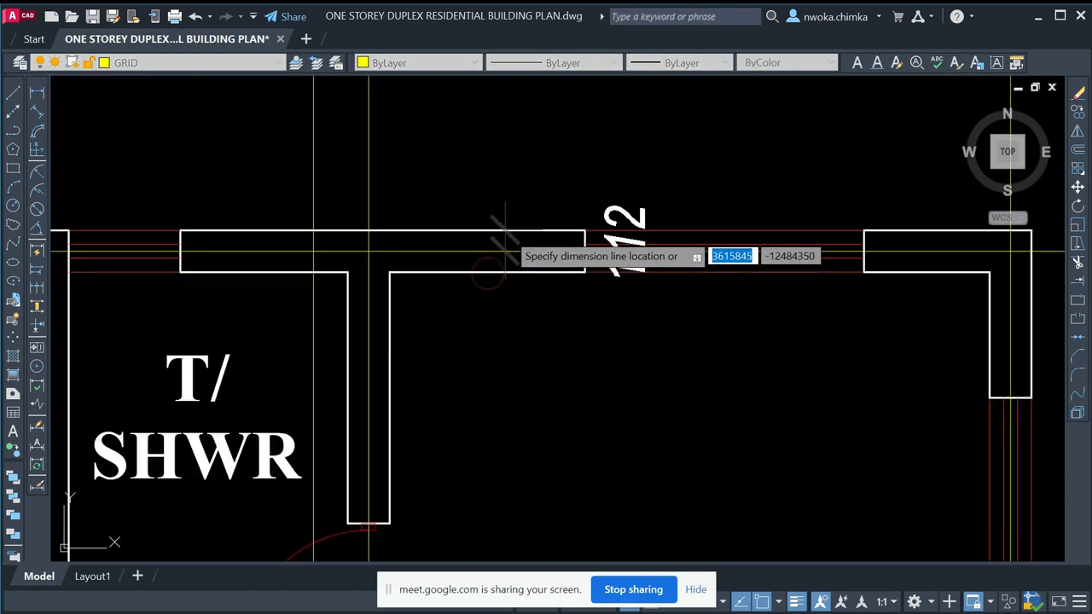
pyautogui.press('Escape')
pyautogui.press('space')
pyautogui.scroll(2, 510, 247)
pyautogui.click(510, 254)
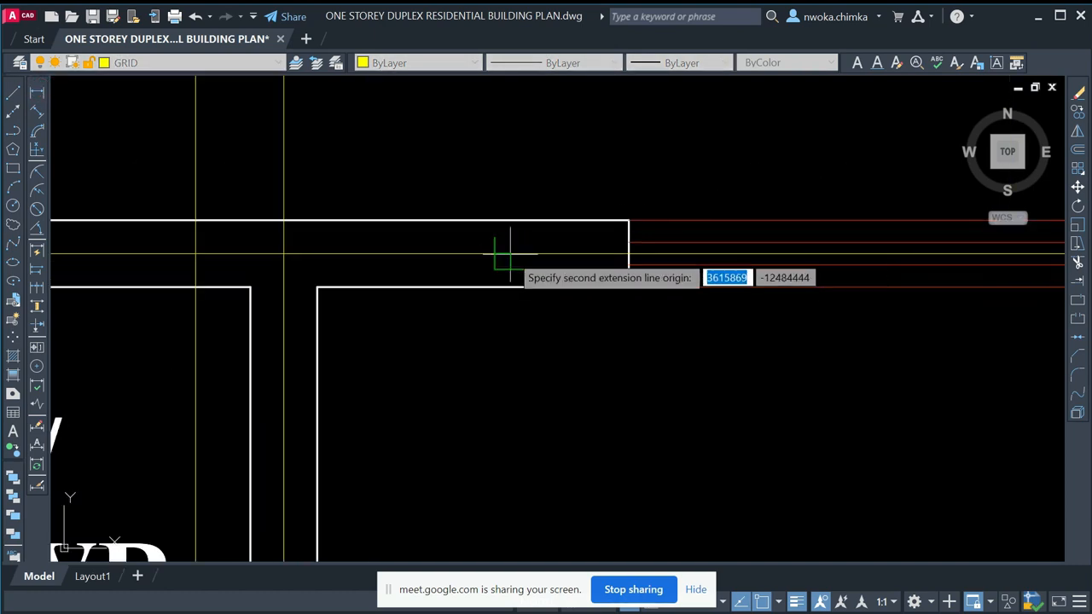
pyautogui.click(503, 287)
pyautogui.press('Escape')
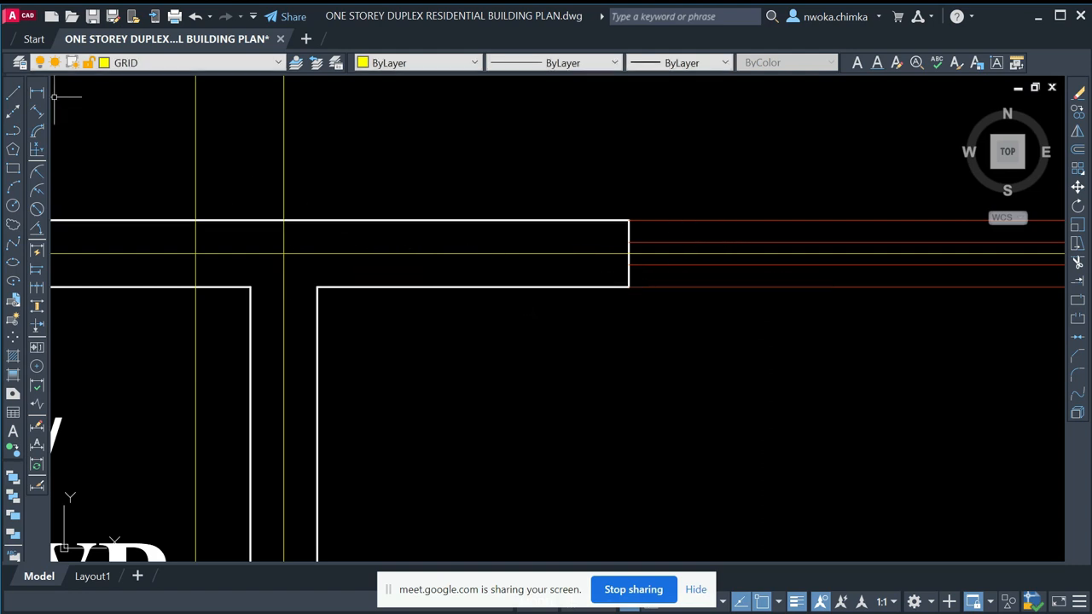
# - Draw a line across the wall's thickness and check its midpoint against the horizontal grid line
pyautogui.click(13, 93)
pyautogui.click(491, 220)
pyautogui.scroll(4, 490, 220)
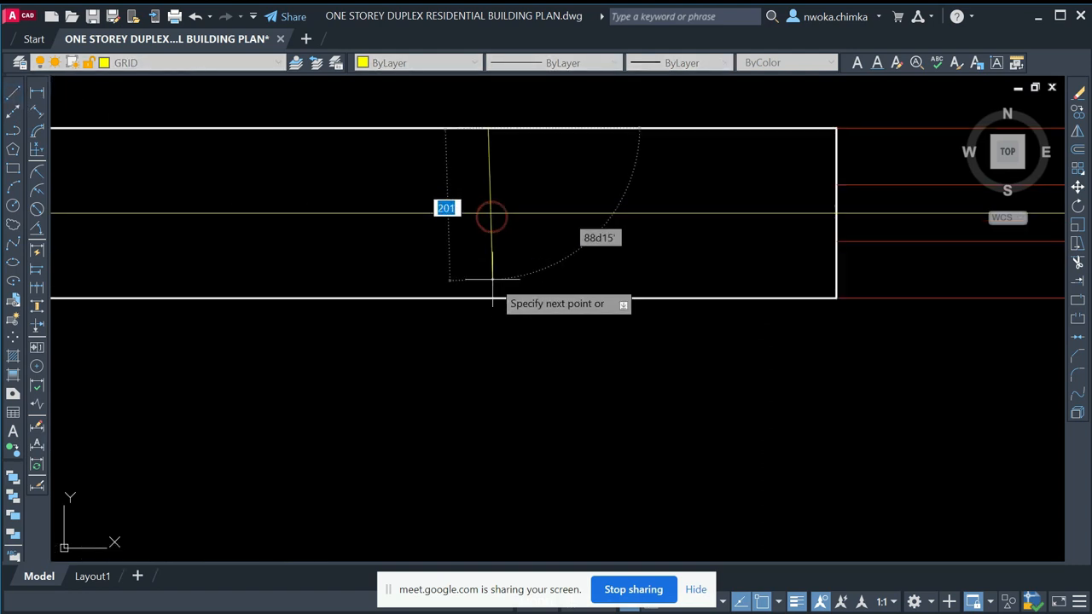
pyautogui.click(488, 298)
pyautogui.press('Escape')
pyautogui.click(502, 255)
pyautogui.click(466, 256)
pyautogui.scroll(4, 483, 203)
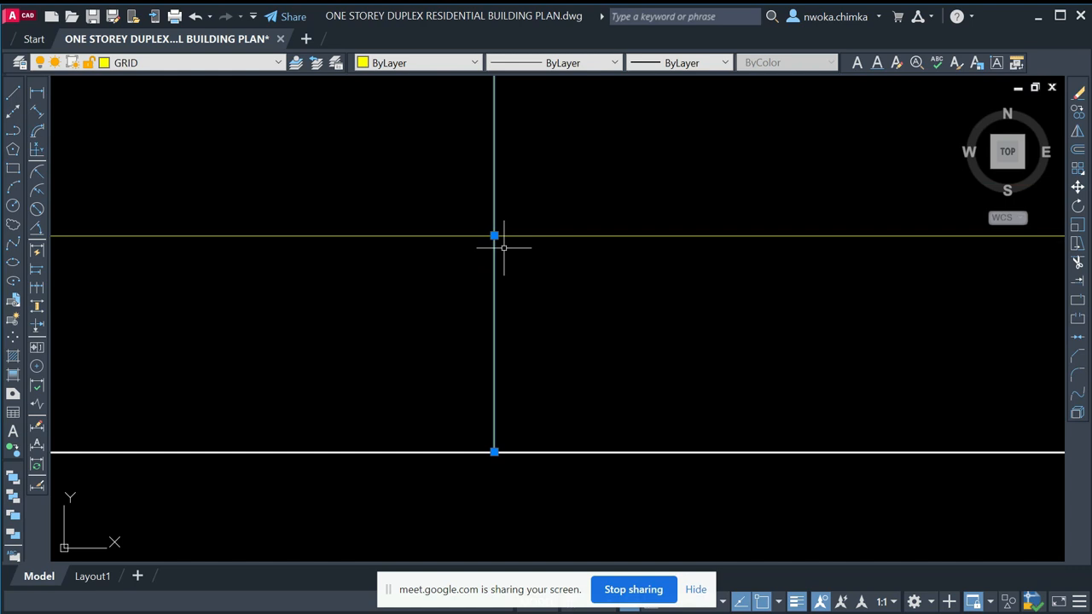
# - Copy the horizontal grid line from the maid bedroom's rear outer corner to the wall between the kitchen and kitchen terrace
pyautogui.scroll(-3, 505, 244)
pyautogui.scroll(-5, 647, 259)
pyautogui.write('CO')
pyautogui.press('Return')
pyautogui.scroll(4, 369, 244)
pyautogui.moveTo(804, 247); pyautogui.dragTo(369, 279, button='middle')
pyautogui.scroll(4, 532, 260)
pyautogui.click(560, 251)
pyautogui.scroll(-4, 581, 175)
pyautogui.scroll(-4, 580, 205)
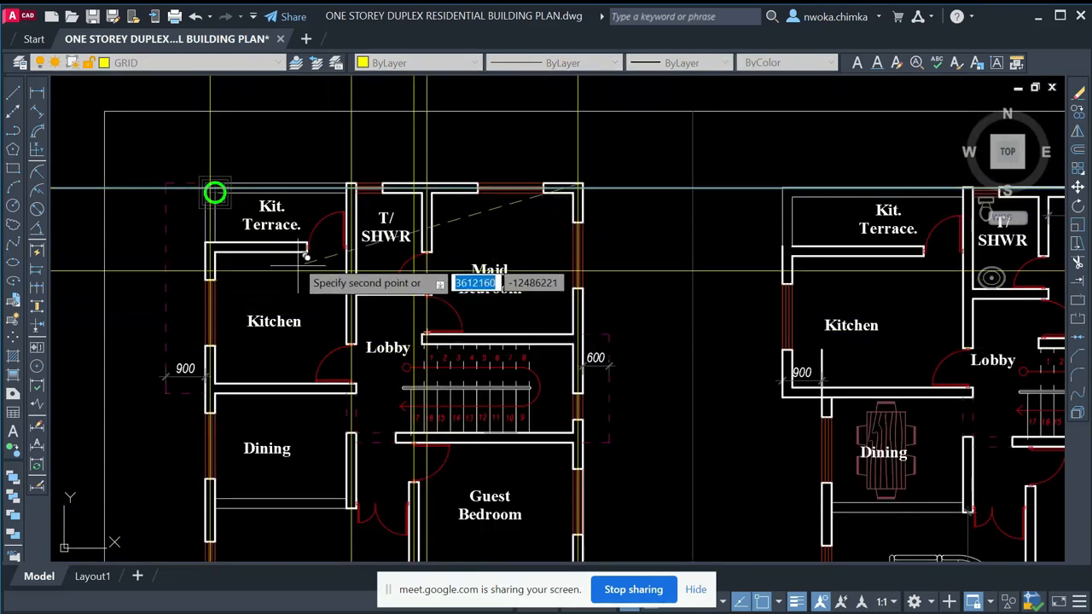
pyautogui.scroll(4, 309, 244)
pyautogui.scroll(3, 336, 214)
pyautogui.scroll(-3, 341, 207)
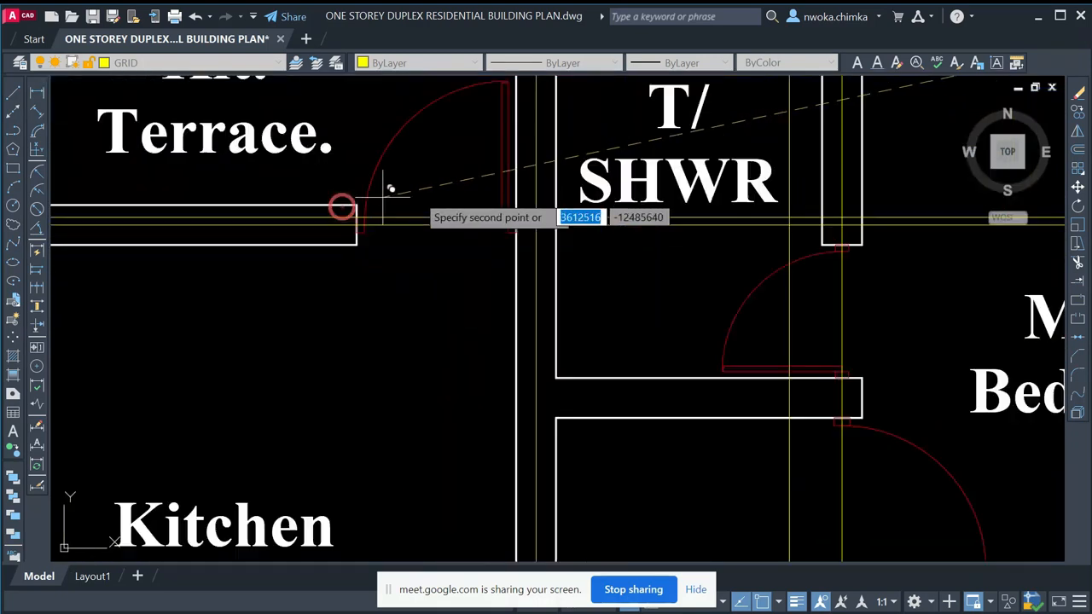
# - Place copies of the horizontal grid line on the maid bedroom–staircase wall and the kitchen–dining wall
pyautogui.scroll(-3, 426, 218)
pyautogui.scroll(4, 807, 343)
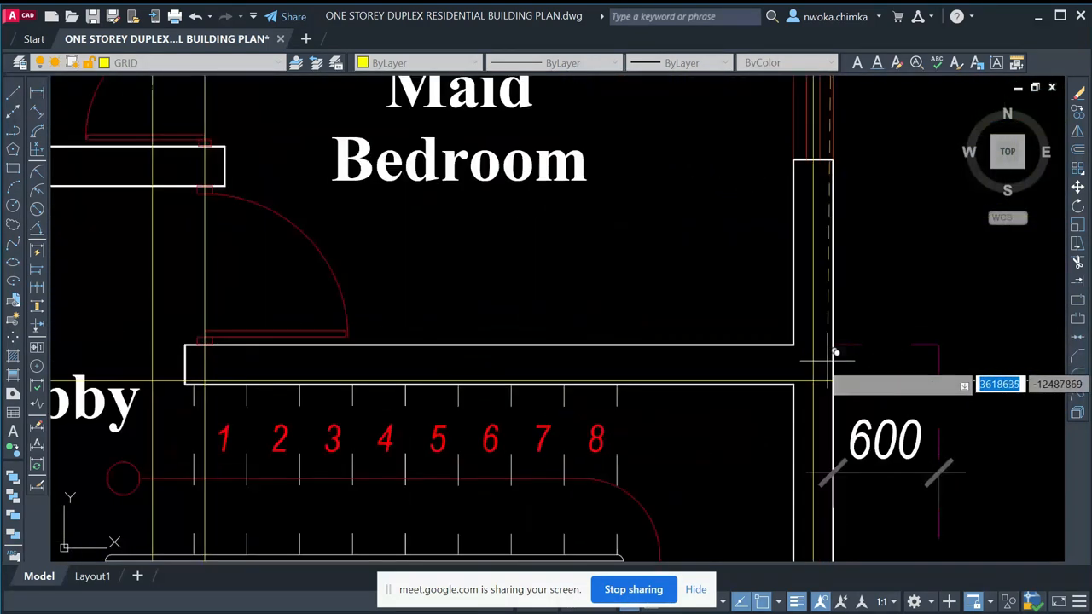
pyautogui.scroll(-4, 759, 256)
pyautogui.scroll(4, 537, 298)
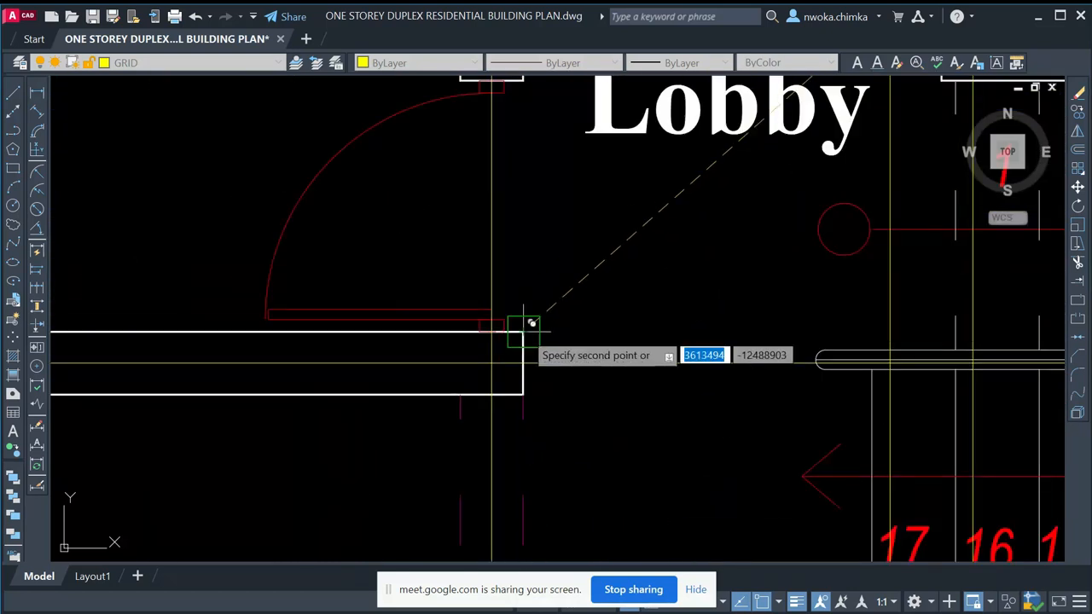
# - Place further horizontal grid line copies on the staircase–guest bedroom wall and at the dining side wall's end beside the main lounge
pyautogui.scroll(-5, 483, 200)
pyautogui.scroll(4, 708, 254)
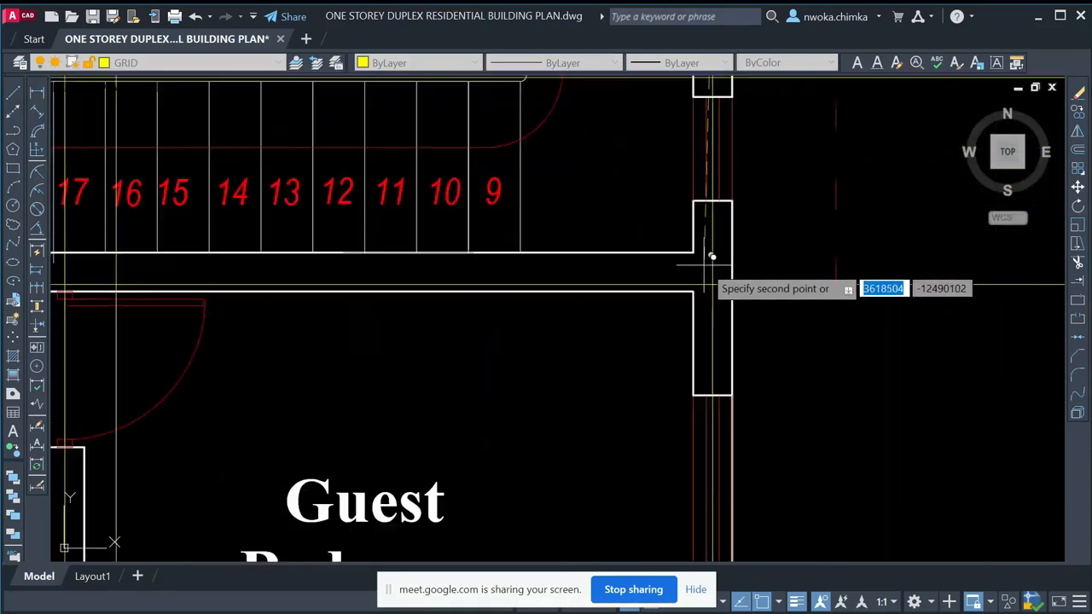
pyautogui.scroll(-4, 701, 245)
pyautogui.scroll(5, 503, 307)
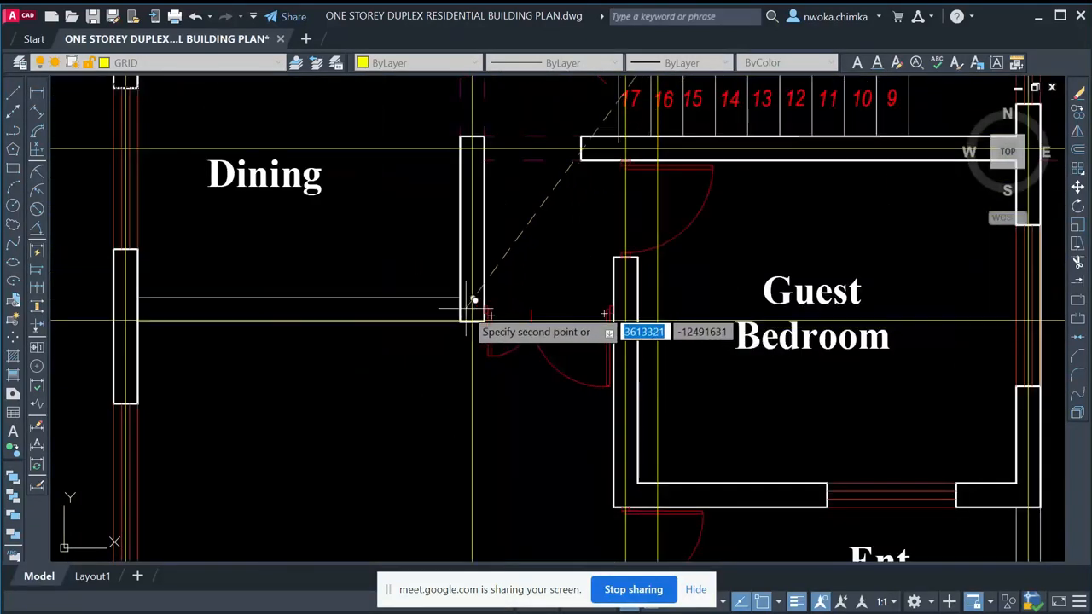
# - Place horizontal grid line copies on the guest bedroom's front wall and along the entrance porch's front edge
pyautogui.scroll(-4, 461, 286)
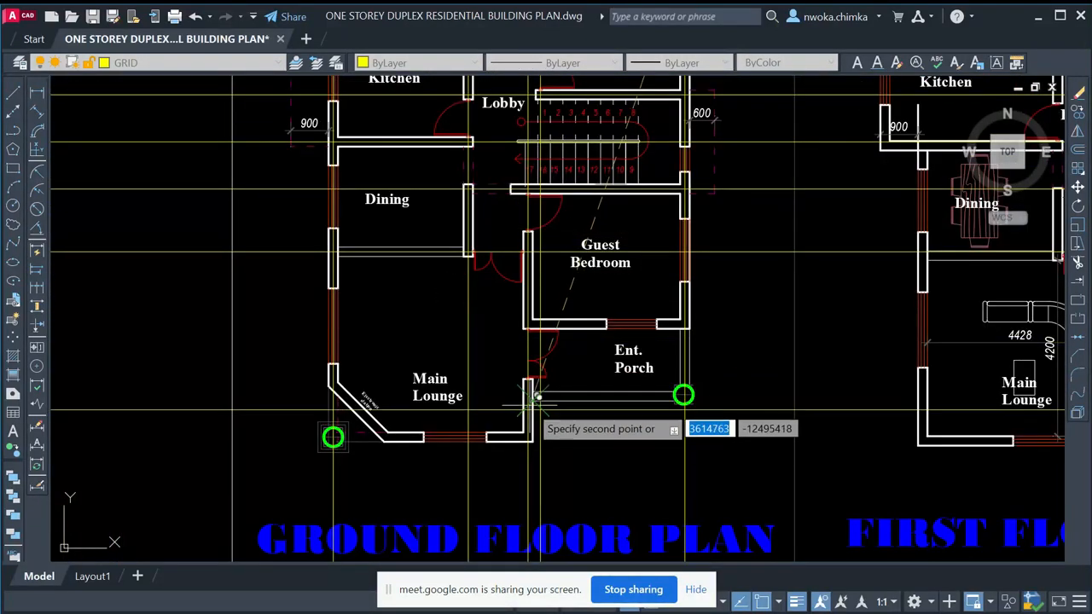
pyautogui.scroll(5, 683, 323)
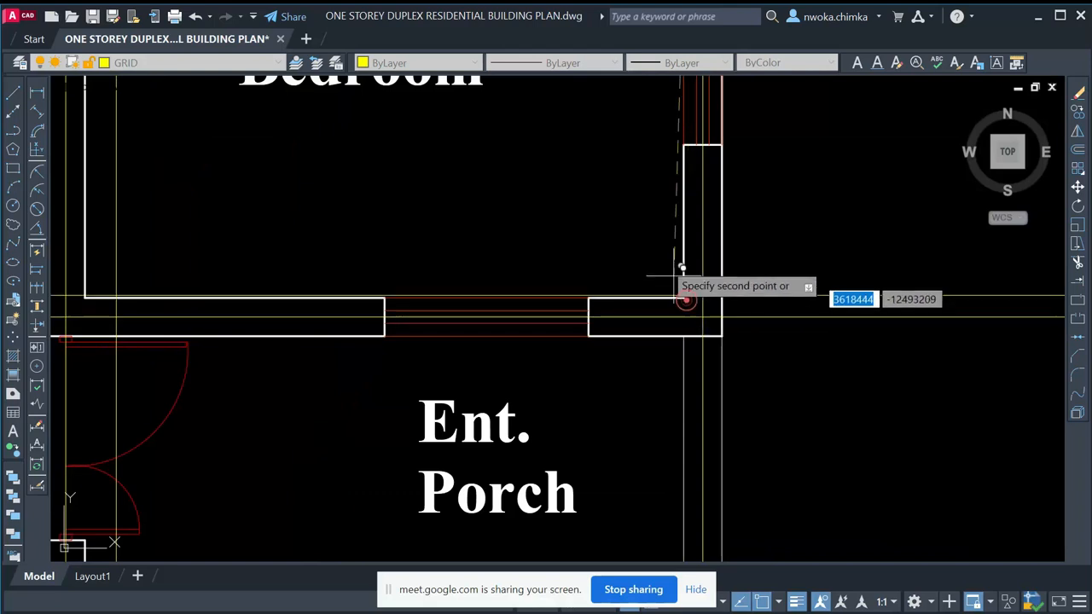
pyautogui.scroll(-3, 685, 293)
pyautogui.scroll(3, 650, 369)
pyautogui.scroll(1, 290, 326)
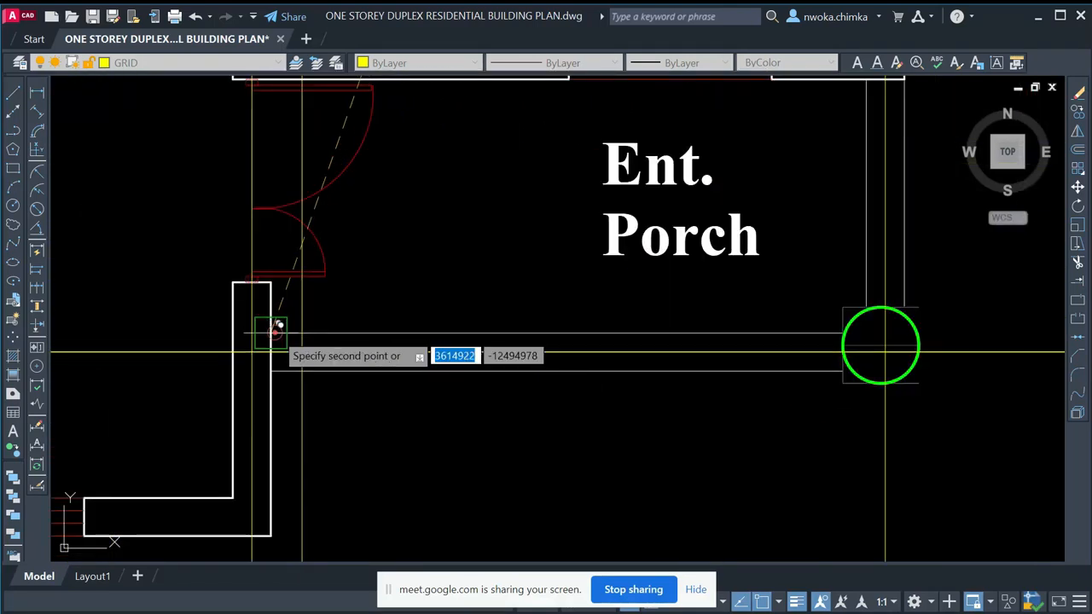
# - Place the last horizontal grid line copy on the main lounge's front wall and finish copying
pyautogui.scroll(-5, 435, 331)
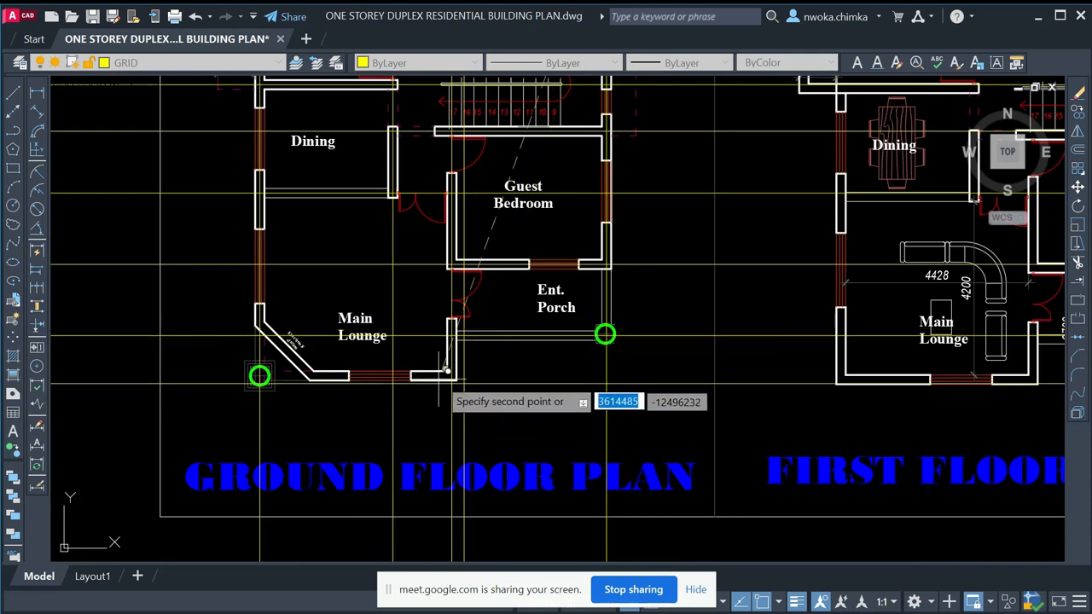
pyautogui.scroll(4, 452, 376)
pyautogui.scroll(-3, 474, 362)
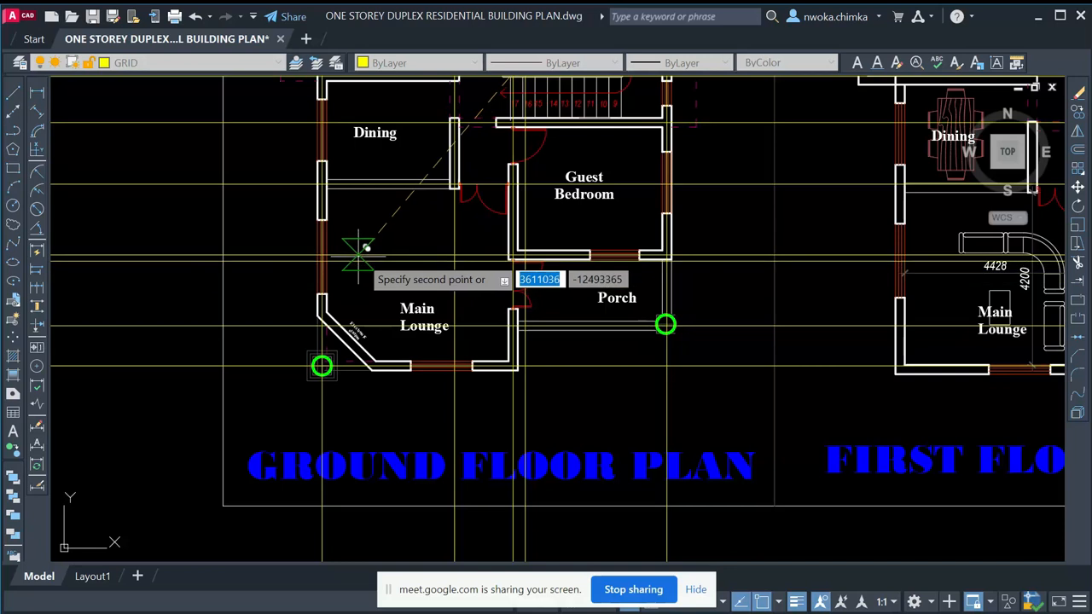
pyautogui.press('Escape')
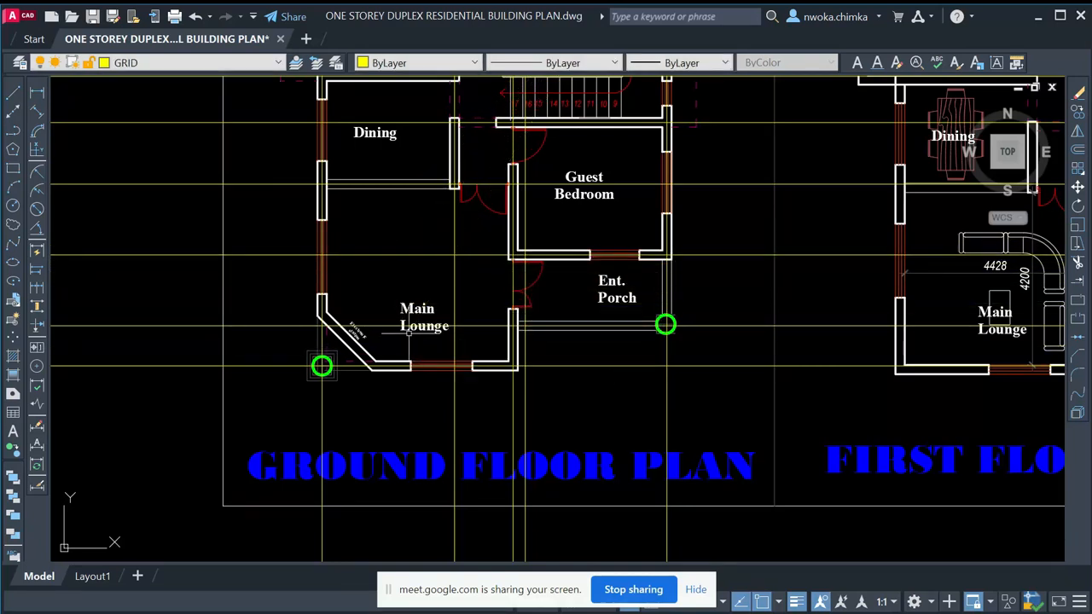
# - Examine how the vertical and horizontal grid lines run through the ground floor plan and beyond it
pyautogui.moveTo(409, 329); pyautogui.dragTo(407, 435, button='middle')
pyautogui.scroll(-5, 474, 291)
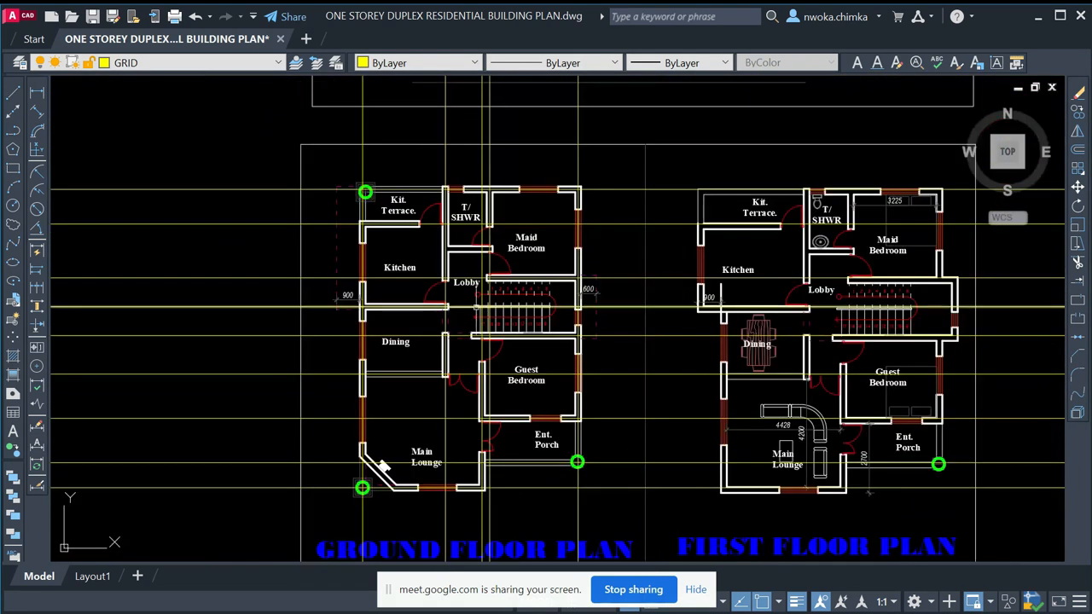
pyautogui.scroll(1, 523, 271)
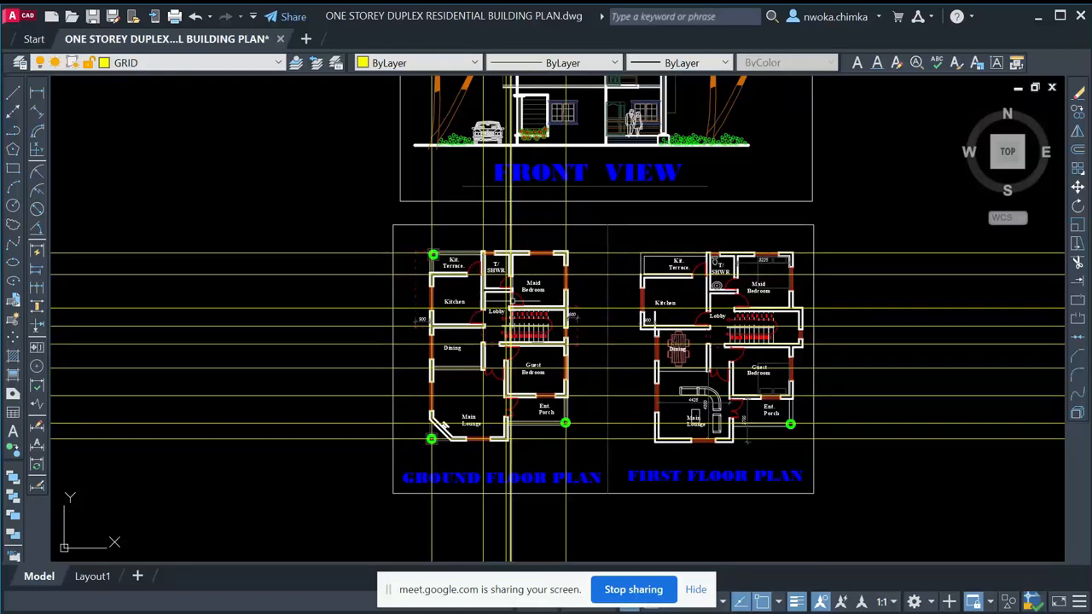
pyautogui.scroll(2, 511, 342)
pyautogui.scroll(-3, 456, 260)
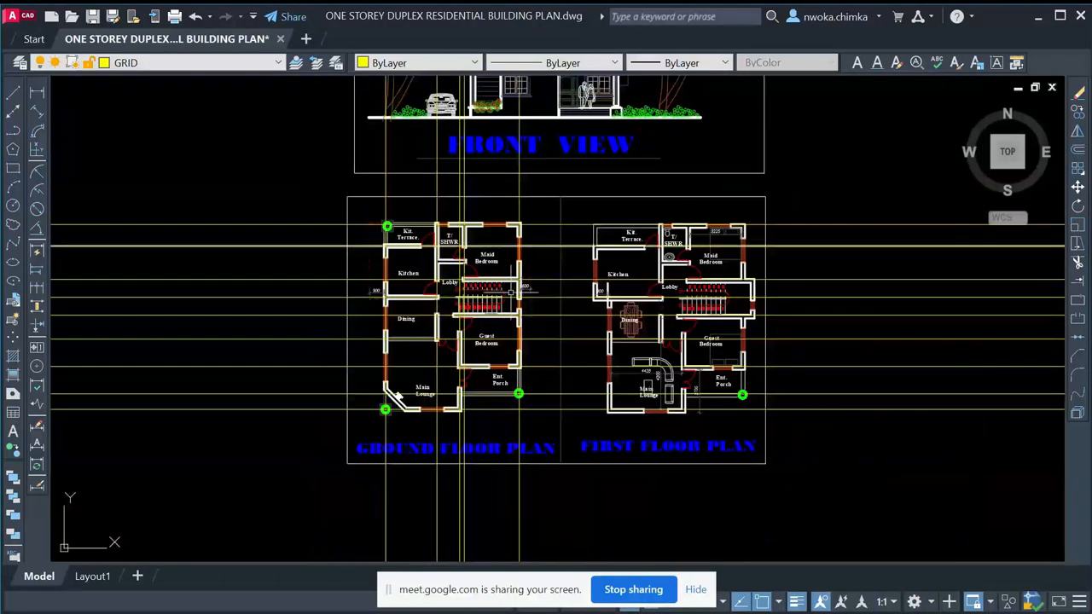
pyautogui.scroll(3, 408, 324)
pyautogui.scroll(2, 393, 192)
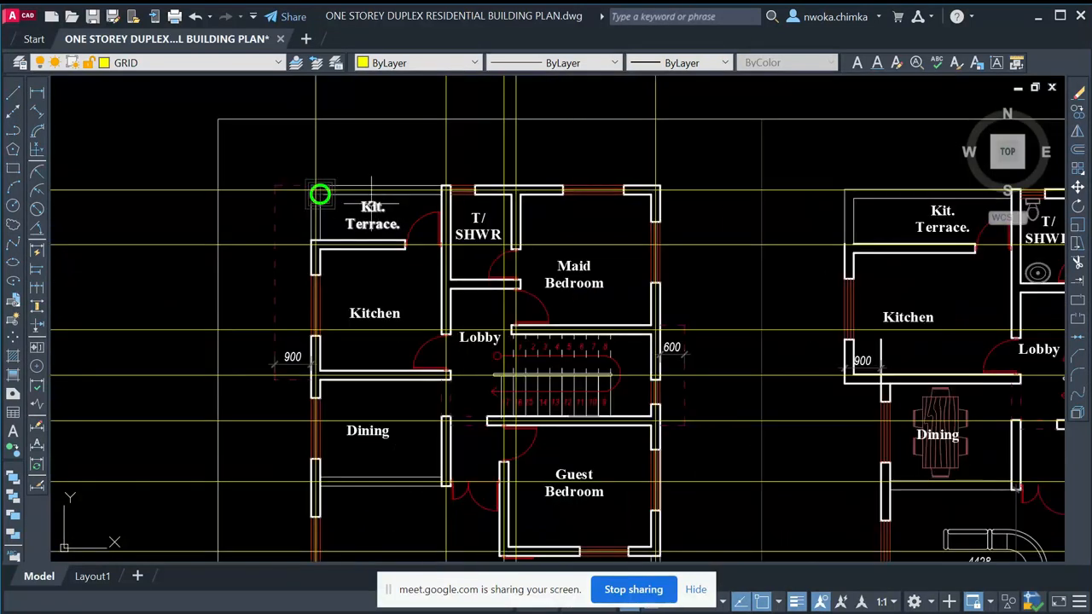
pyautogui.scroll(-2, 318, 140)
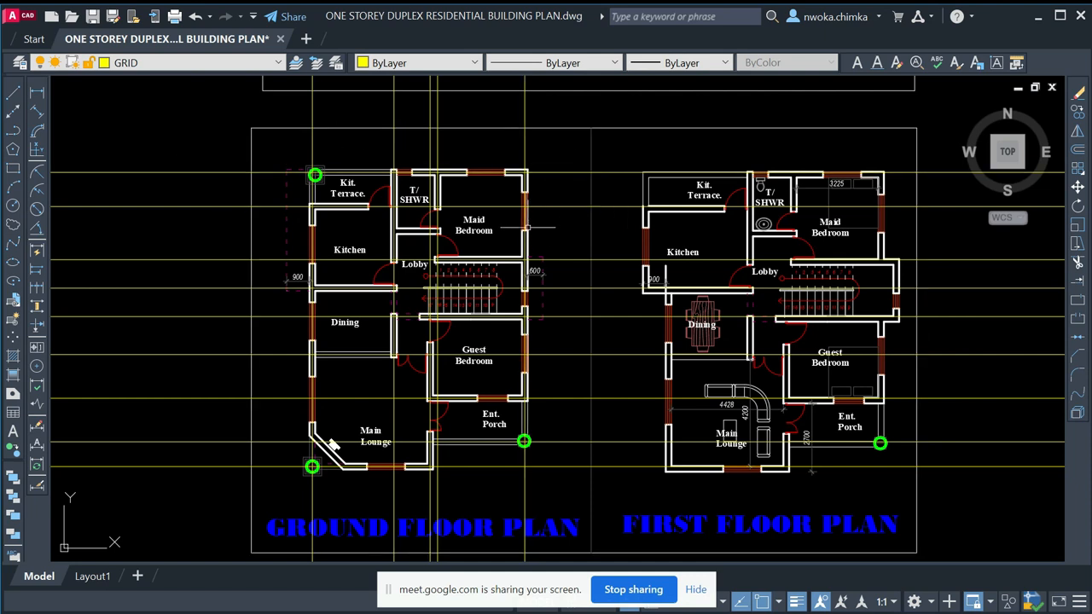
pyautogui.scroll(-4, 528, 227)
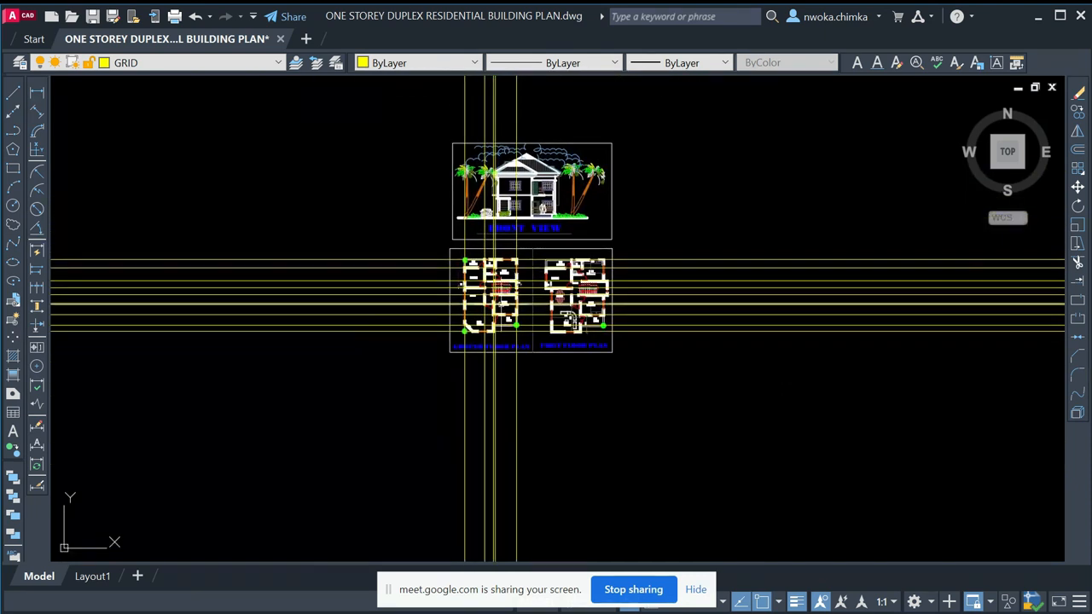
pyautogui.scroll(4, 502, 305)
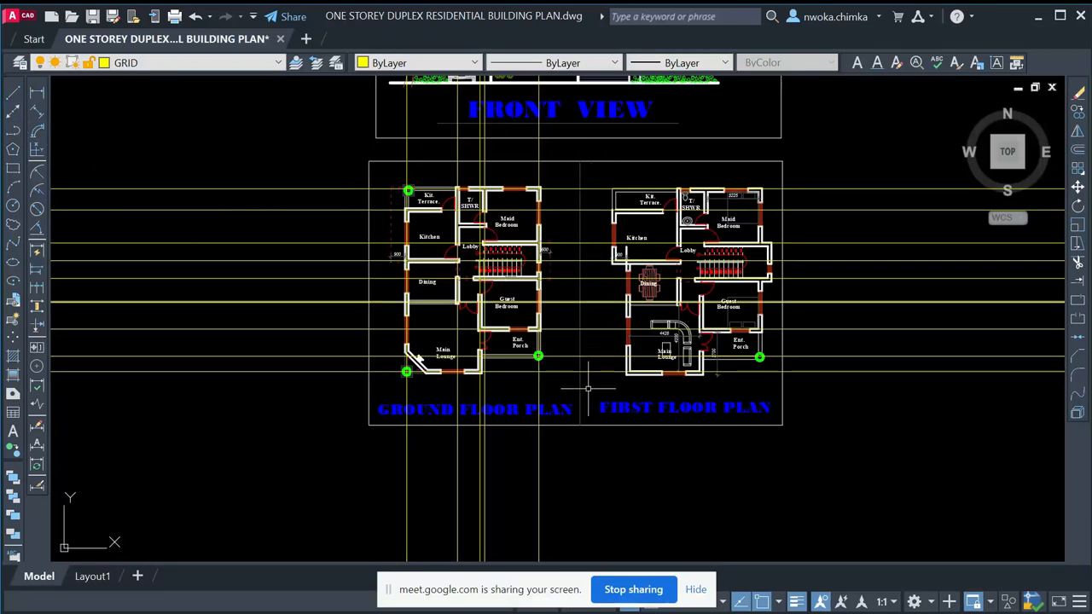
pyautogui.scroll(-2, 447, 280)
pyautogui.scroll(2, 458, 232)
pyautogui.scroll(-6, 492, 202)
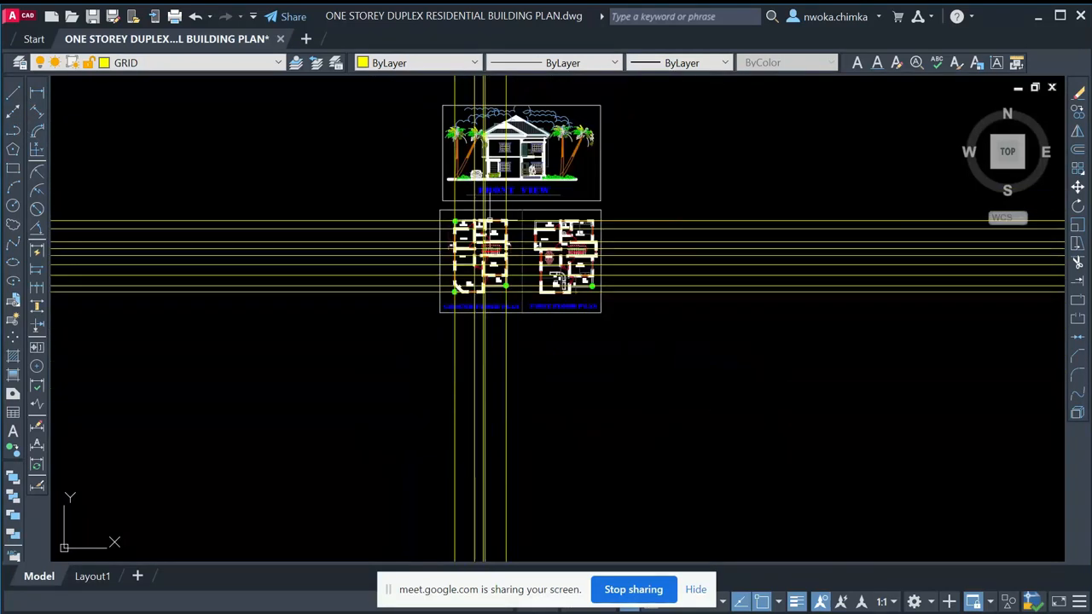
pyautogui.scroll(10, 508, 215)
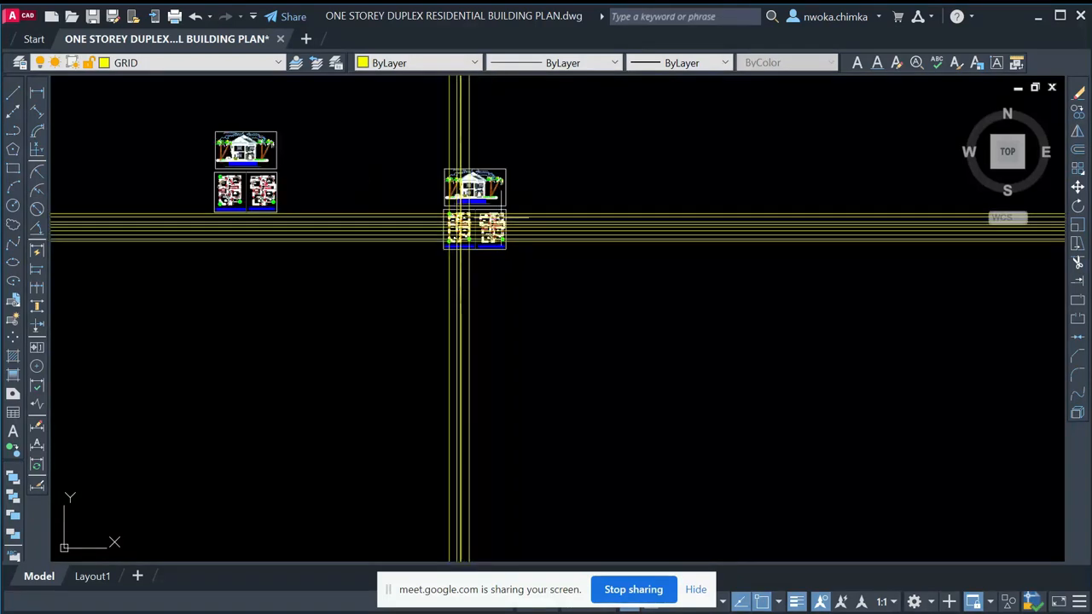
# - Draw a rectangle about 11300 by 14100 around the ground floor plan, enclosing all its walls and columns
pyautogui.click(13, 168)
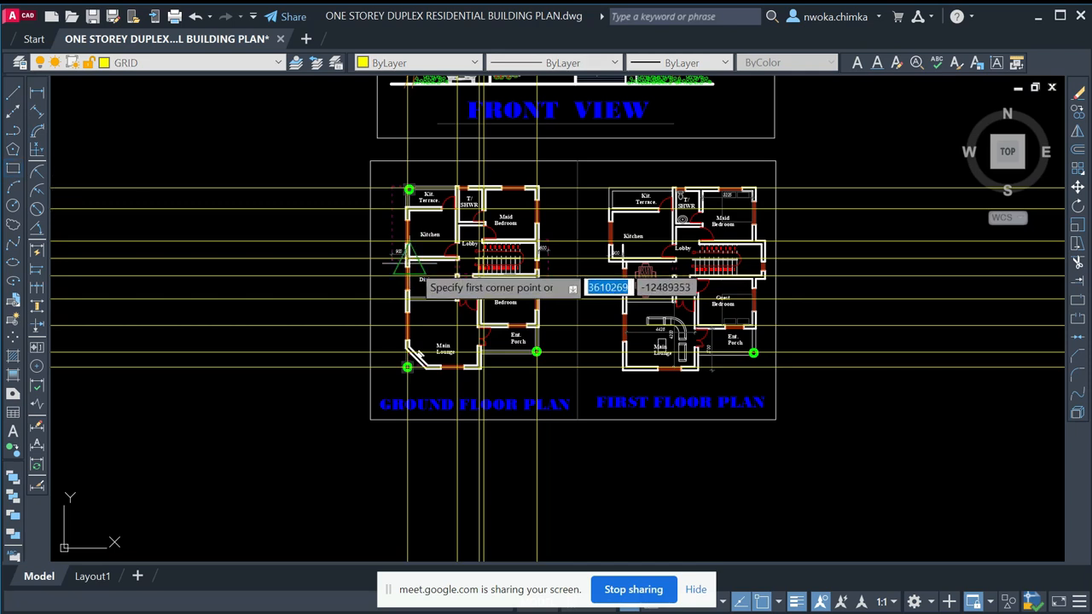
pyautogui.scroll(5, 376, 171)
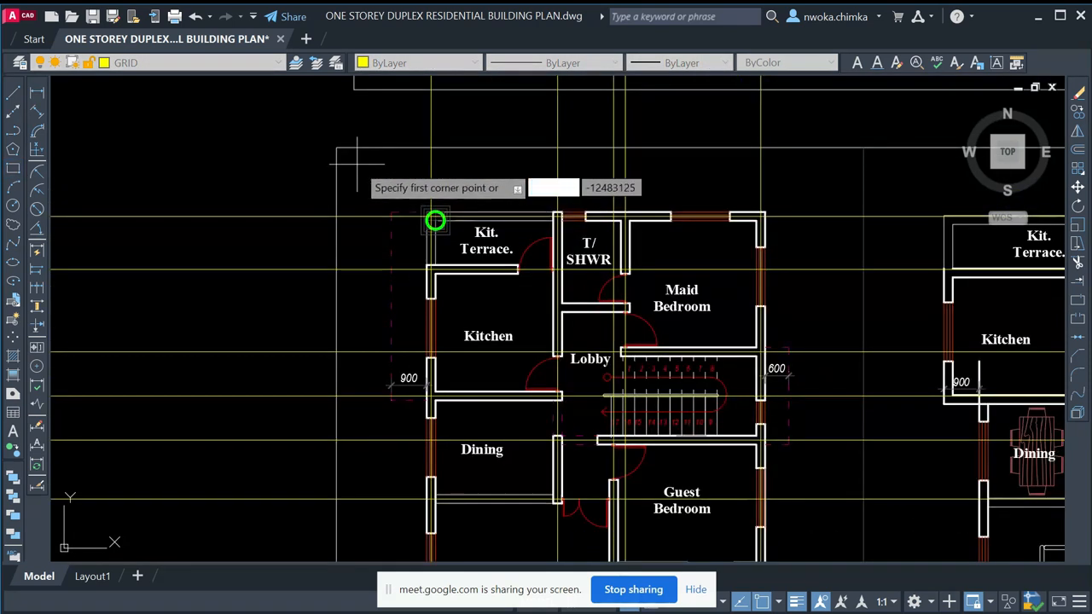
pyautogui.click(368, 164)
pyautogui.scroll(-5, 369, 165)
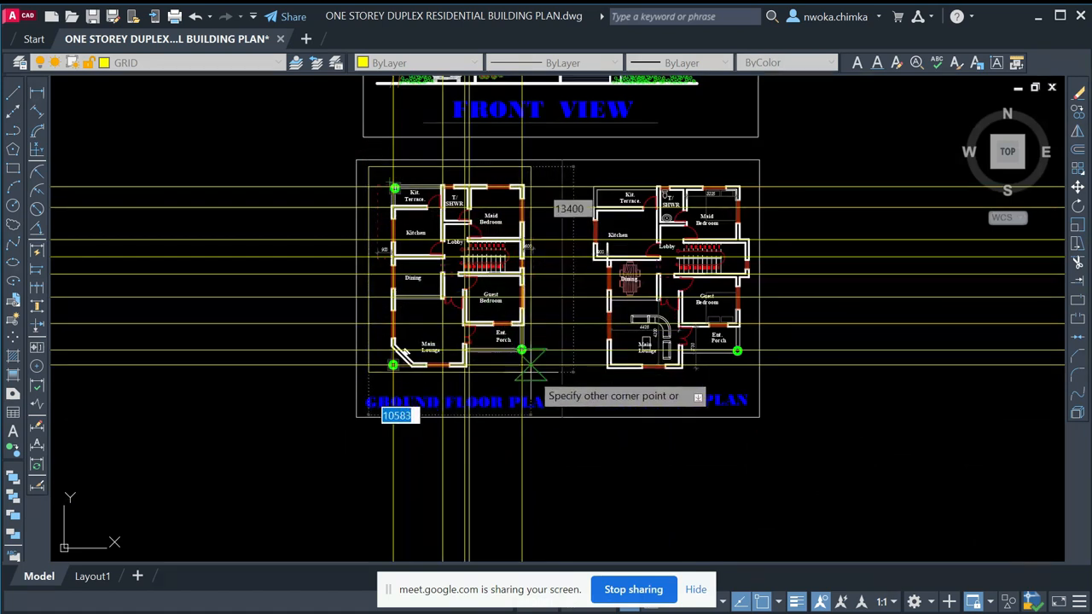
pyautogui.scroll(2, 532, 367)
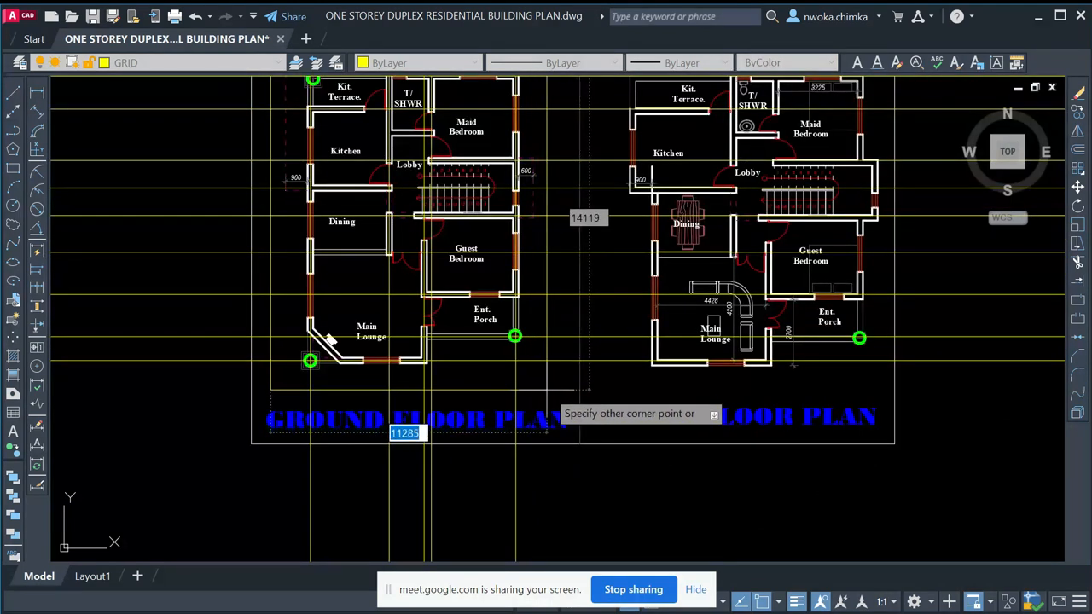
pyautogui.click(550, 391)
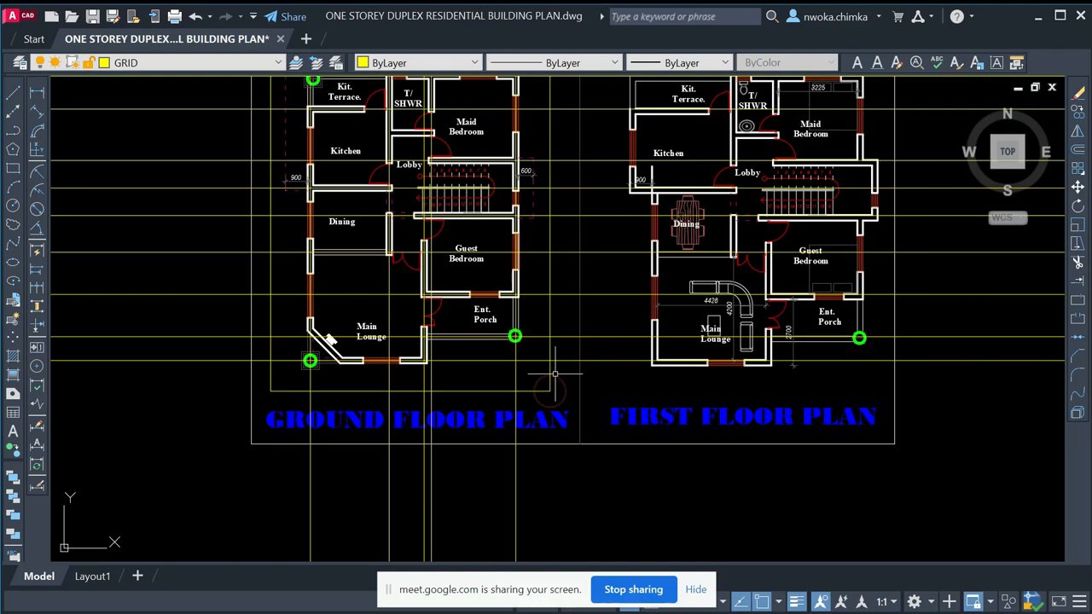
# - Using the rectangle as cutting edge, trim the grid lines extending beyond the ground floor plan's two sides and front
pyautogui.click(551, 382)
pyautogui.write('TR')
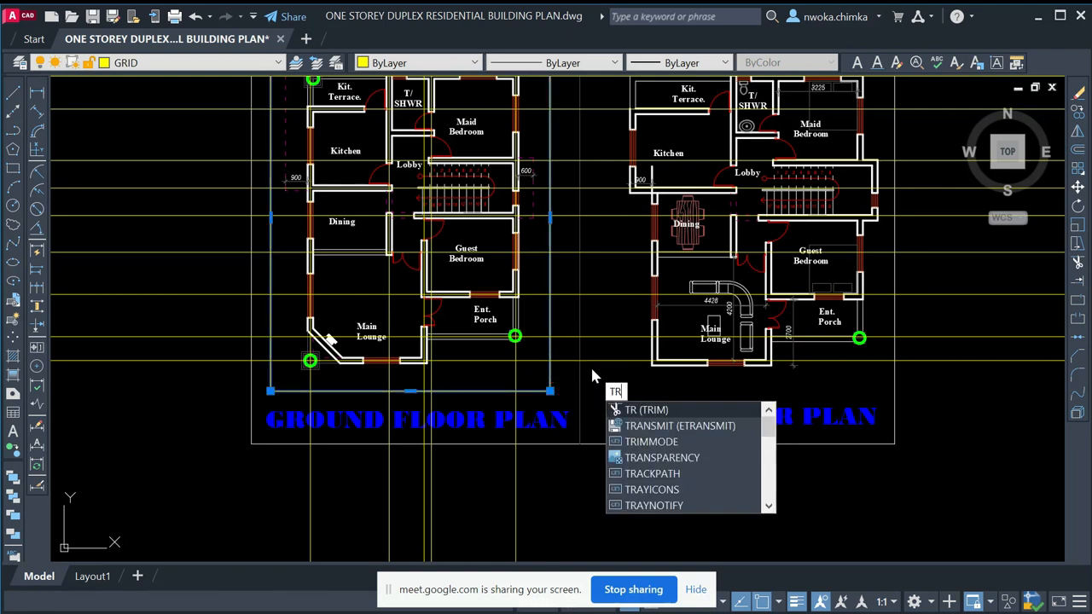
pyautogui.press('Return')
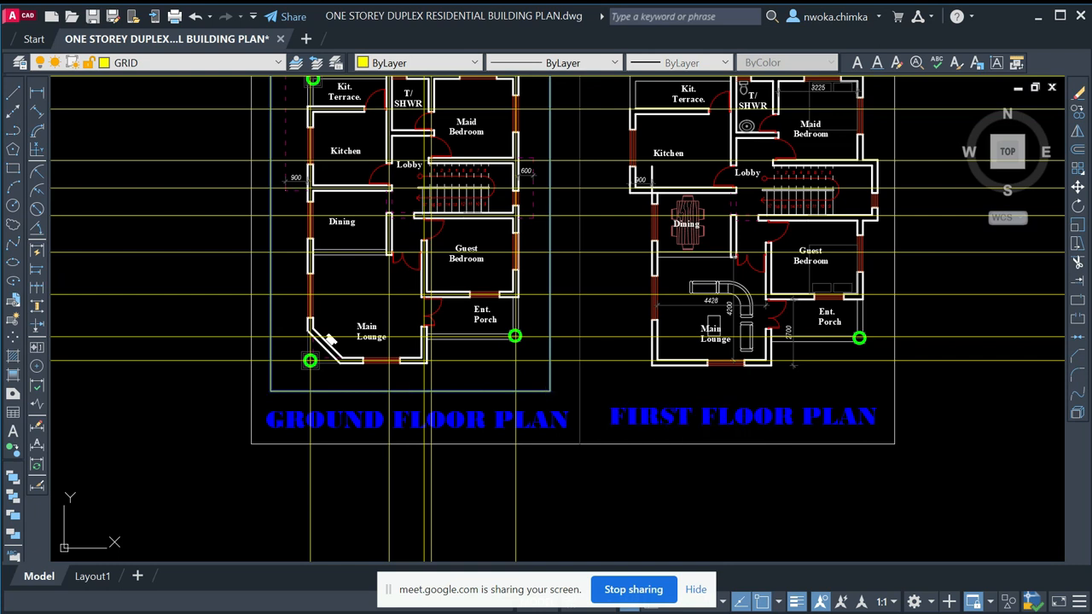
pyautogui.scroll(-5, 563, 324)
pyautogui.click(762, 180)
pyautogui.click(734, 375)
pyautogui.click(519, 407)
pyautogui.click(384, 403)
pyautogui.click(344, 359)
pyautogui.click(329, 180)
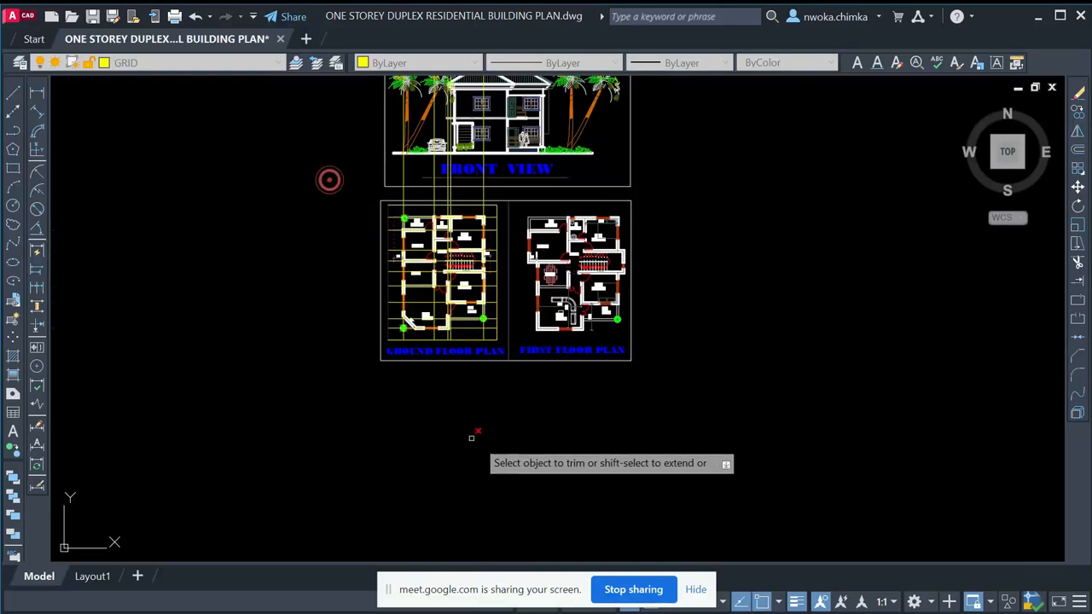
# - Trim the vertical grid lines running past the rectangle's rear edge through and above the front view
pyautogui.scroll(-4, 475, 434)
pyautogui.scroll(4, 504, 252)
pyautogui.click(538, 225)
pyautogui.click(274, 236)
pyautogui.click(504, 229)
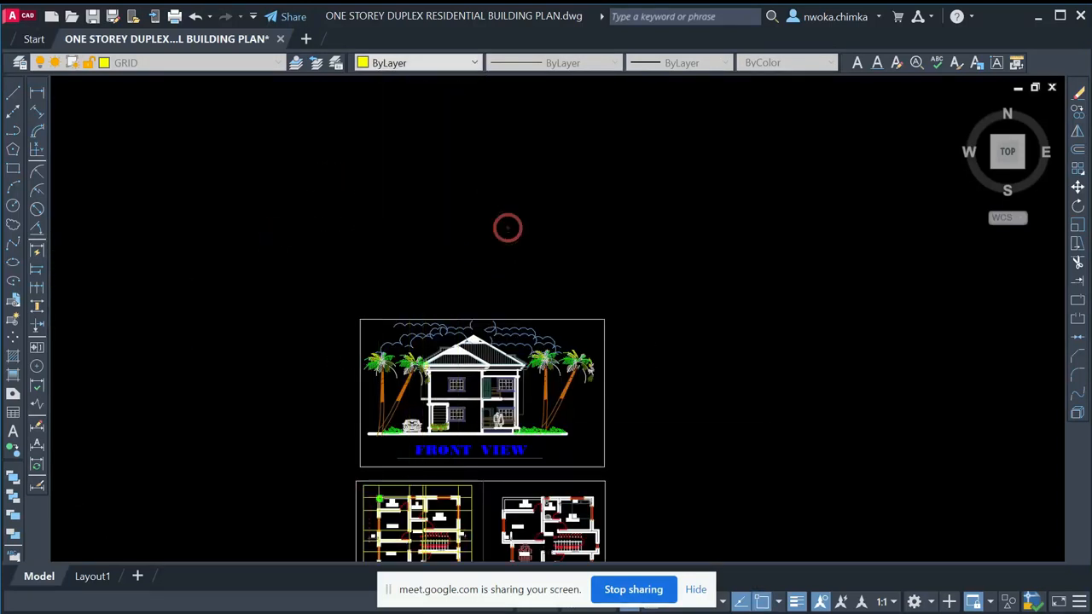
# - Delete the rectangle that served as trimming boundary around the ground floor plan
pyautogui.scroll(4, 480, 338)
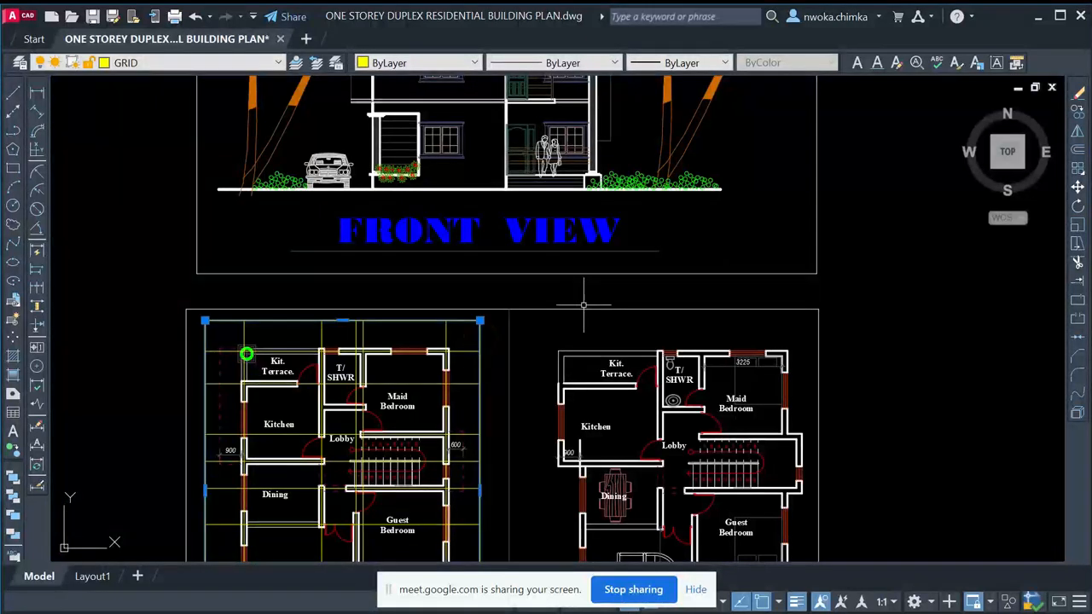
pyautogui.scroll(-4, 385, 274)
pyautogui.scroll(2, 395, 237)
# - Move the whole ground floor plan with its grid lines and title out of the sheet frame into the empty space beside it
pyautogui.click(395, 236)
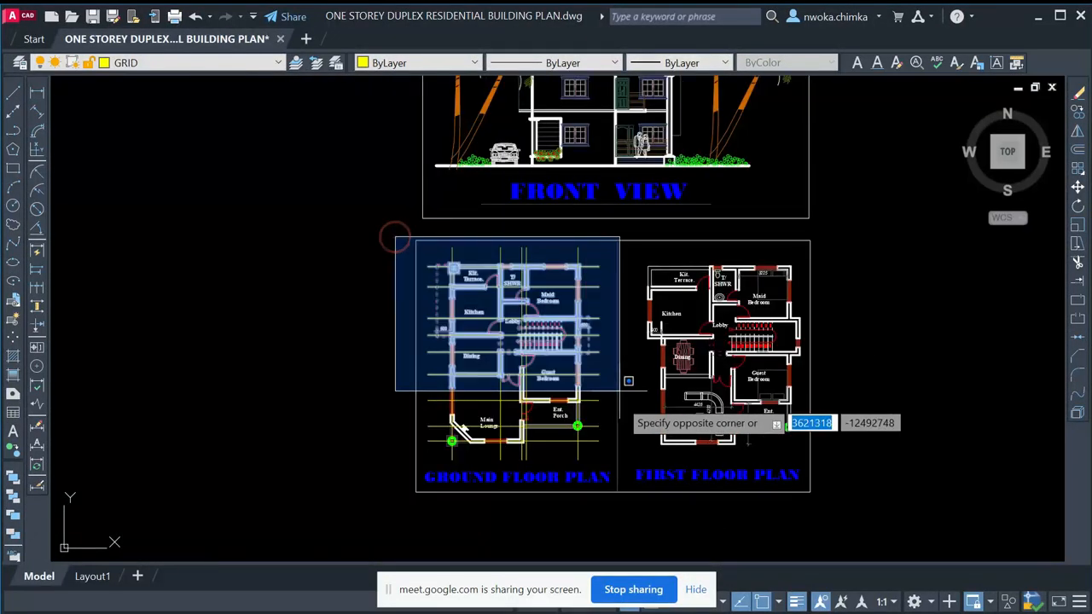
pyautogui.click(623, 490)
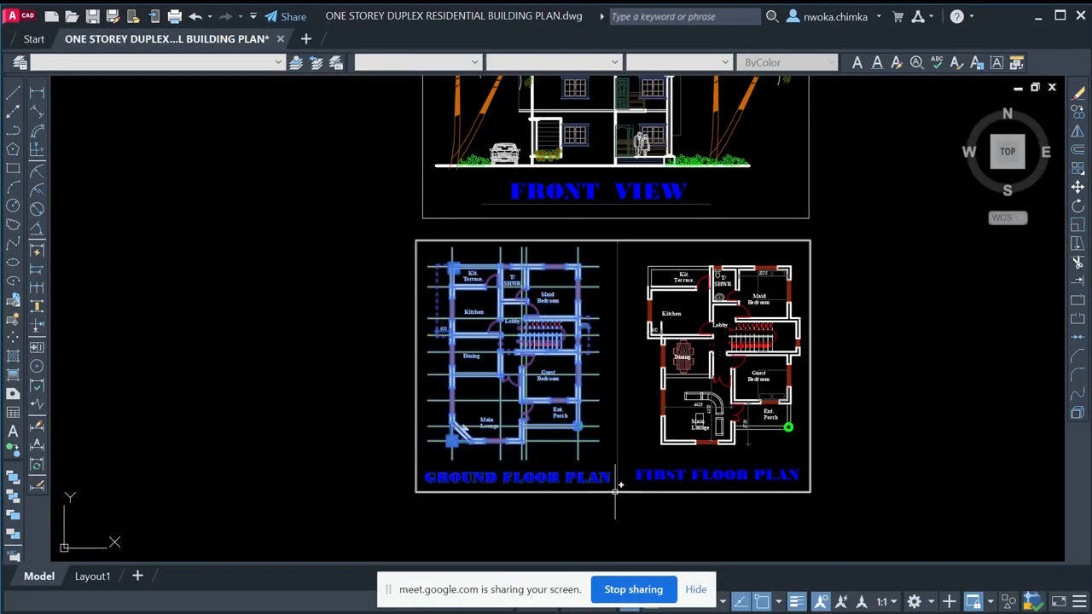
pyautogui.write('m')
pyautogui.press('Return')
pyautogui.click(565, 439)
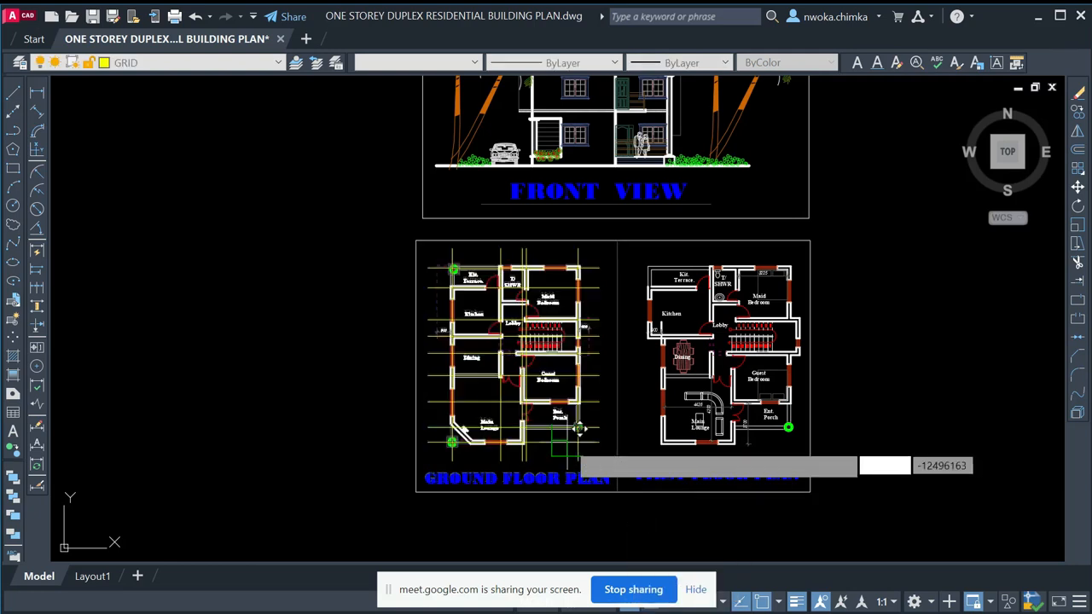
pyautogui.scroll(-2, 623, 296)
pyautogui.click(482, 376)
pyautogui.scroll(3, 482, 380)
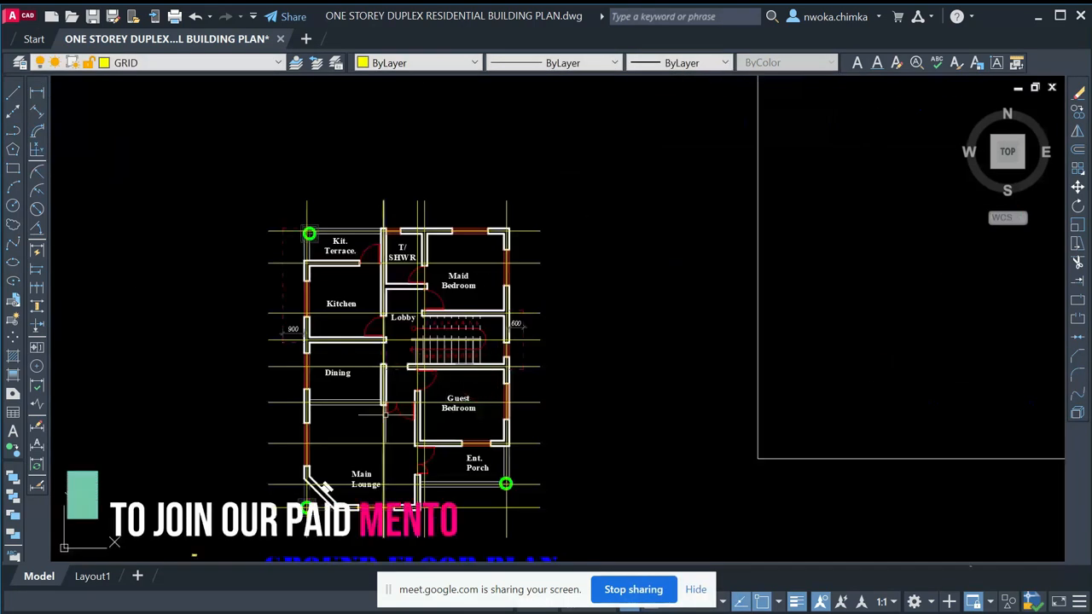
# - Highlight the vertical and the horizontal grid lines by selection to examine how they run across the ground floor plan
pyautogui.moveTo(359, 222); pyautogui.dragTo(355, 310, button='middle')
pyautogui.scroll(2, 312, 129)
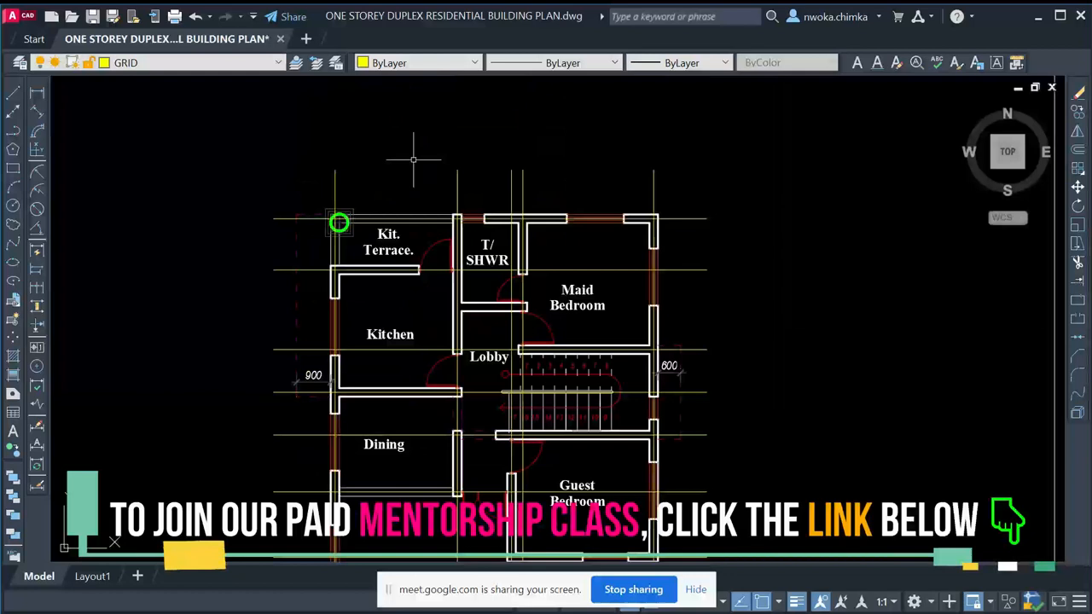
pyautogui.click(703, 160)
pyautogui.click(244, 171)
pyautogui.scroll(-1, 512, 163)
pyautogui.press('Escape')
pyautogui.click(367, 178)
pyautogui.click(302, 499)
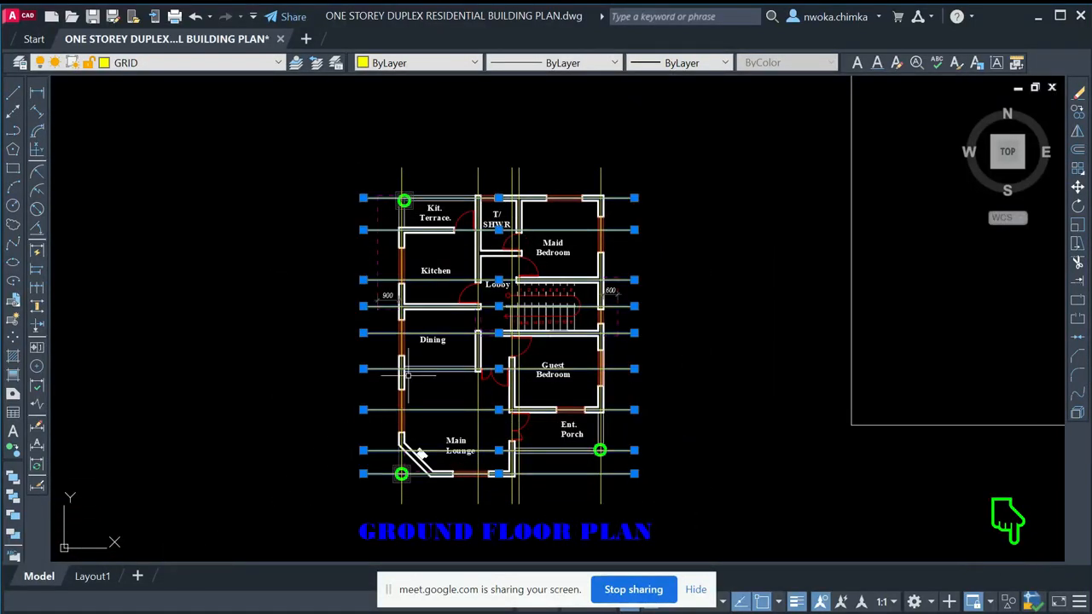
pyautogui.press('Escape')
pyautogui.scroll(2, 420, 209)
pyautogui.moveTo(527, 197); pyautogui.dragTo(476, 219, button='middle')
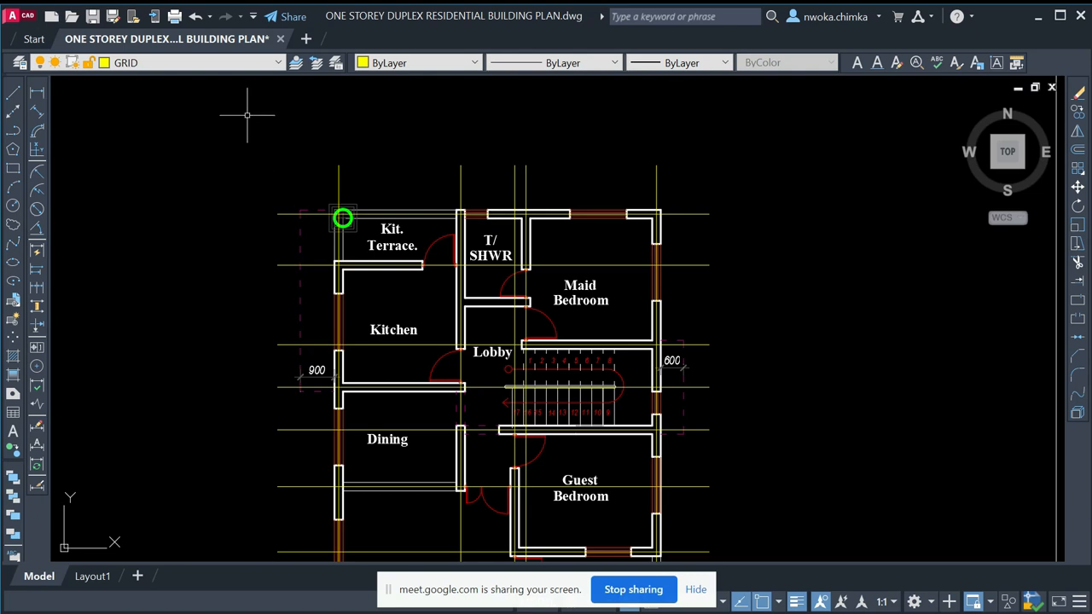
# - Make COLUMN the current layer for drawing the columns
pyautogui.click(227, 66)
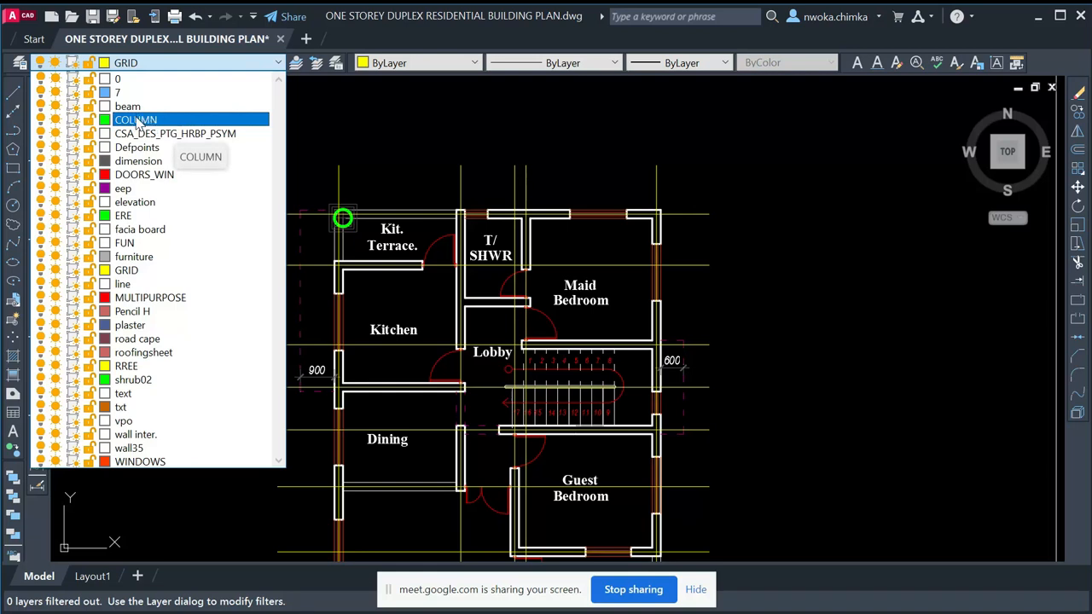
pyautogui.click(137, 120)
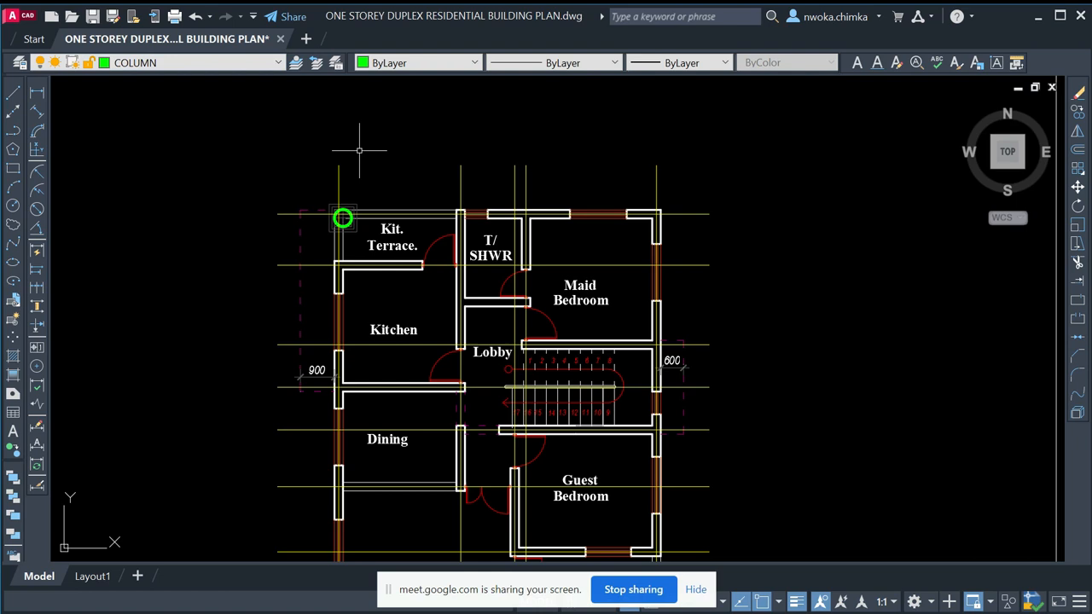
pyautogui.scroll(-2, 361, 150)
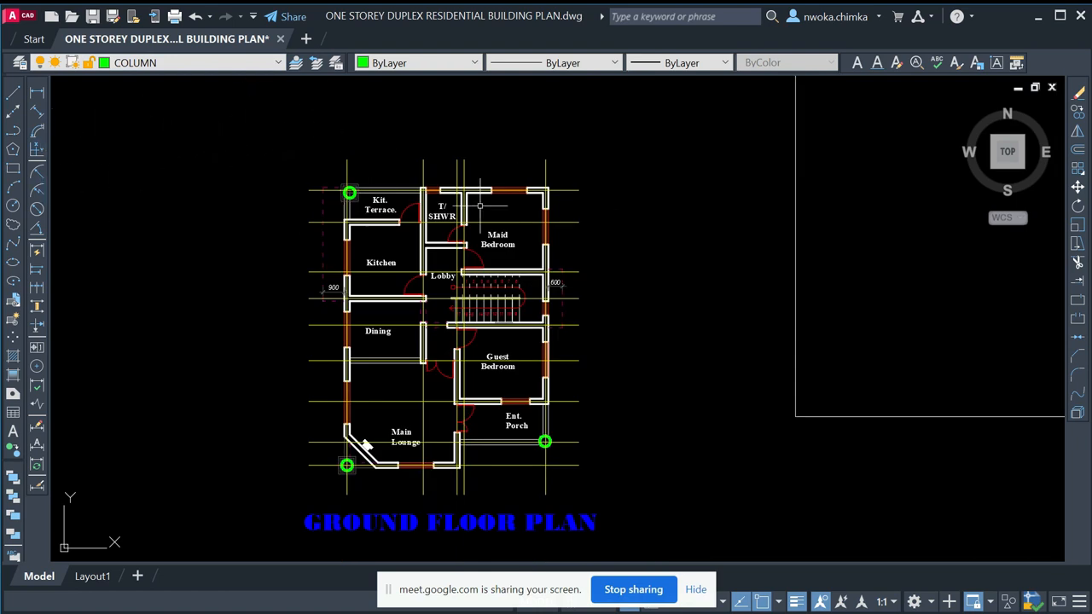
pyautogui.scroll(5, 533, 193)
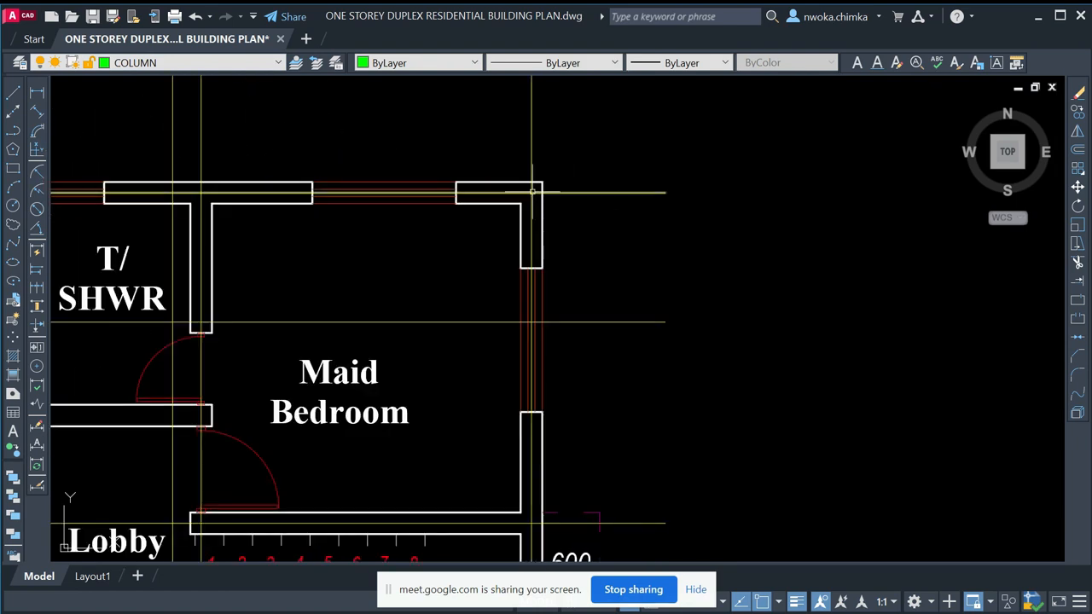
pyautogui.scroll(2, 531, 190)
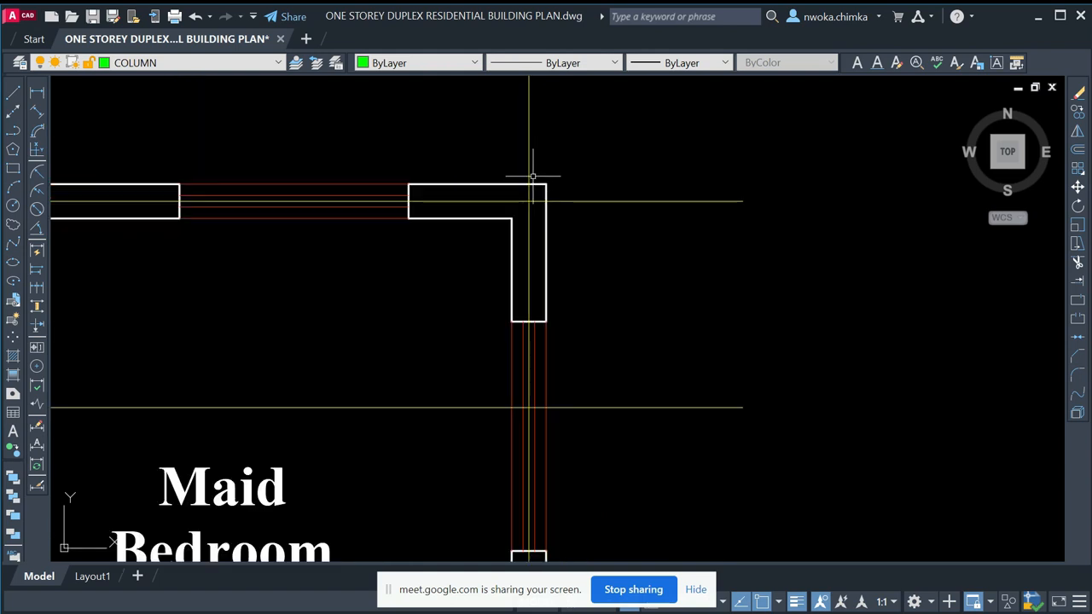
pyautogui.scroll(-2, 459, 177)
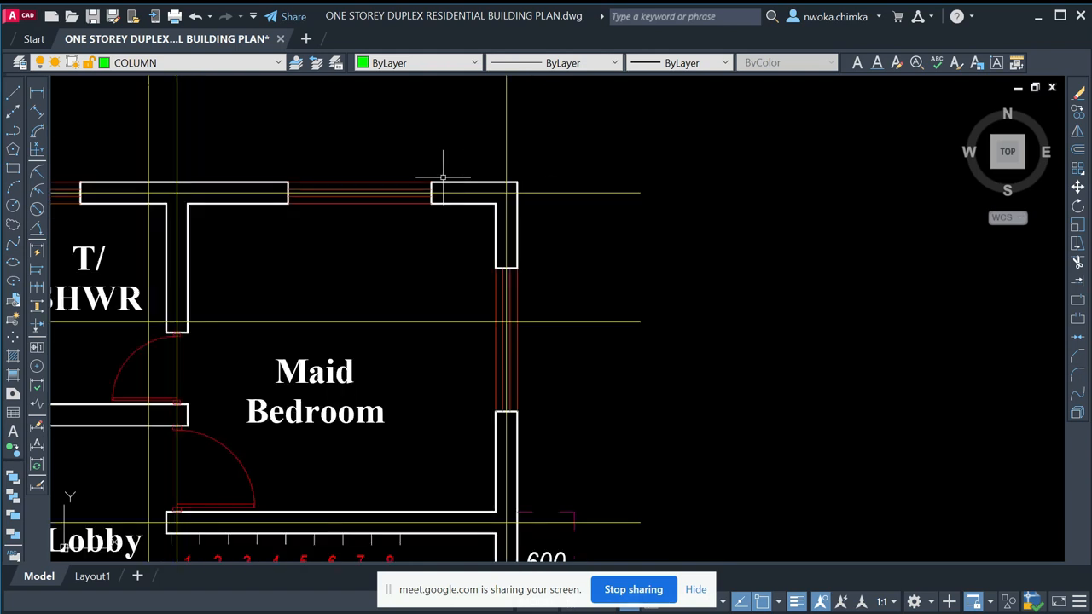
# - Try drawing a closed square from four separate lines in the empty space beside the Maid Bedroom, and erase it
pyautogui.click(14, 92)
pyautogui.moveTo(788, 121); pyautogui.dragTo(439, 151, button='middle')
pyautogui.click(446, 145)
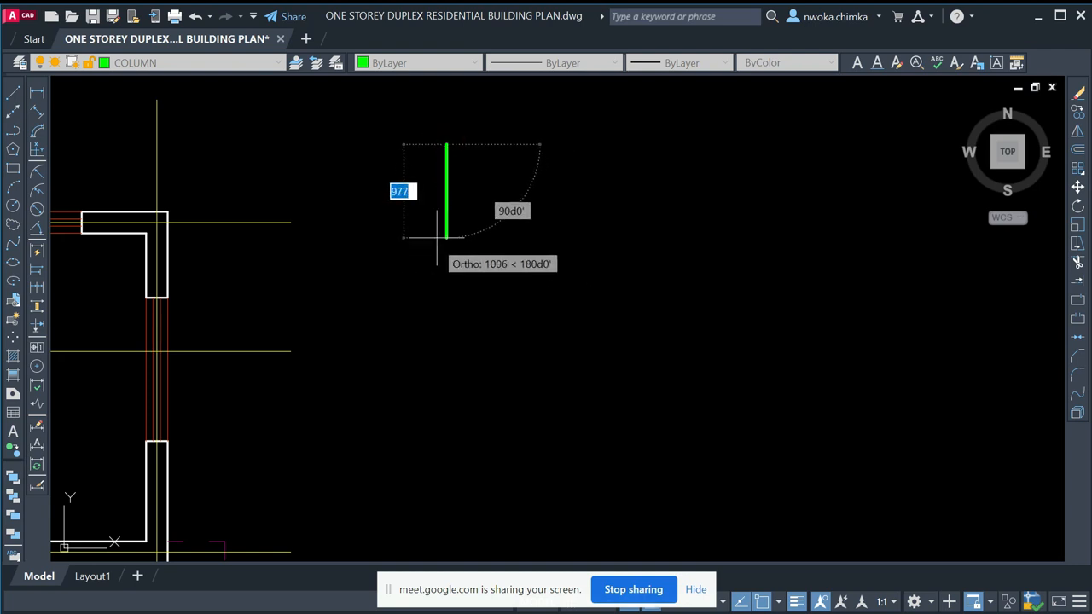
pyautogui.click(447, 200)
pyautogui.click(512, 200)
pyautogui.click(446, 138)
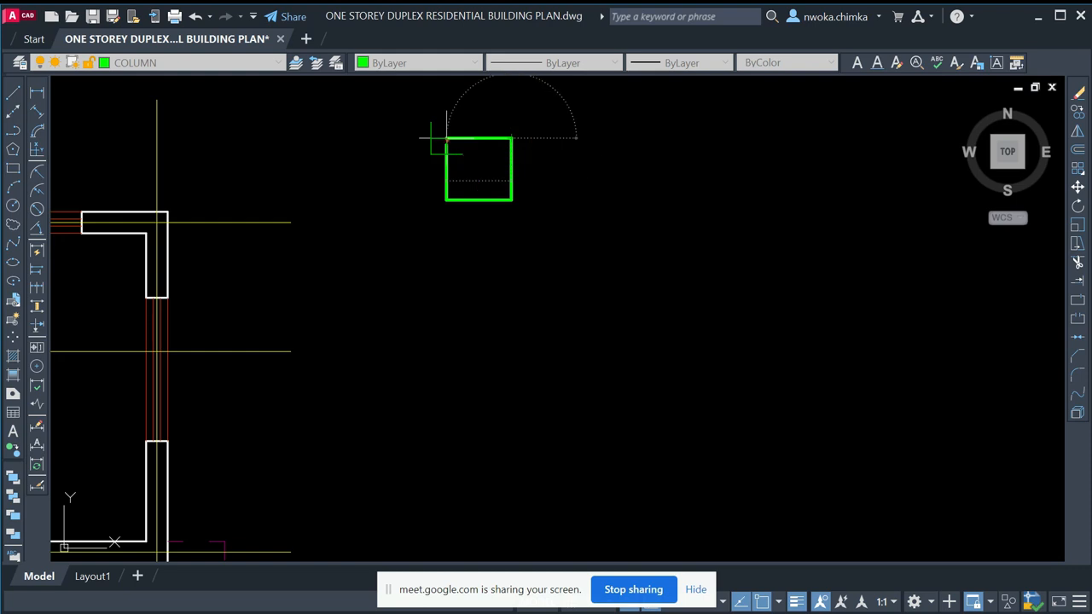
pyautogui.press('Escape')
pyautogui.click(549, 120)
pyautogui.click(400, 233)
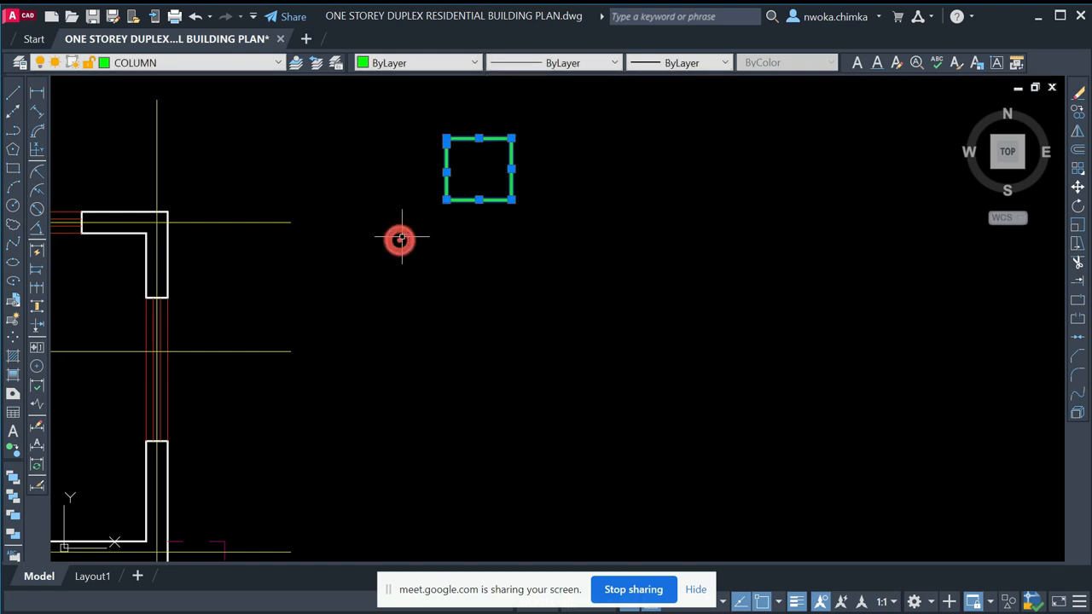
pyautogui.press('Delete')
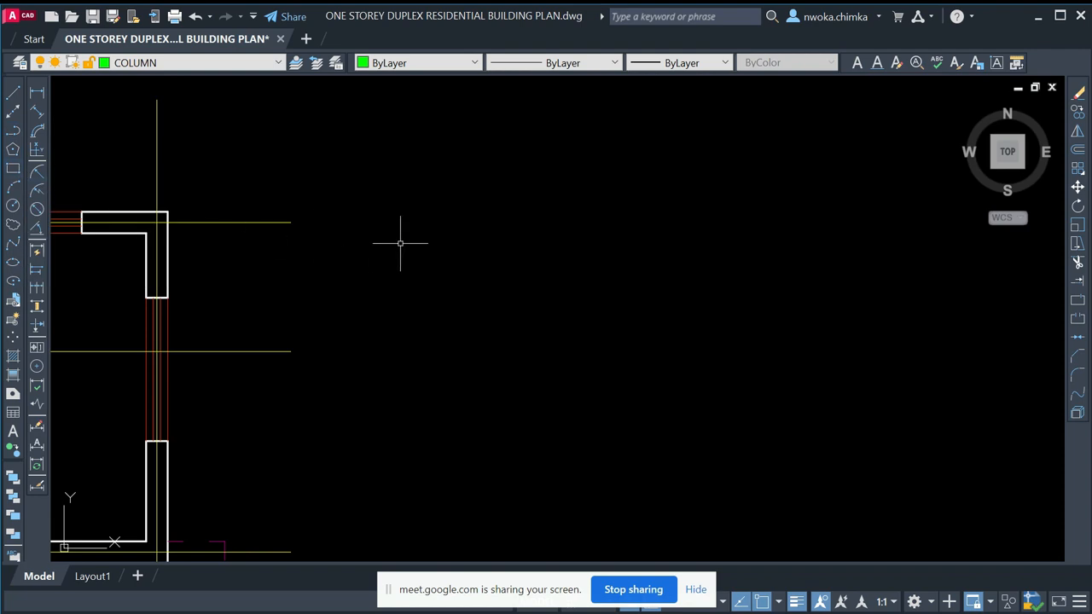
# - Draw a four-sided box with the Line tool beyond the Maid Bedroom's outer corner to compare it with a rectangle
pyautogui.scroll(-4, 384, 238)
pyautogui.moveTo(347, 236); pyautogui.dragTo(616, 205, button='middle')
pyautogui.scroll(2, 616, 200)
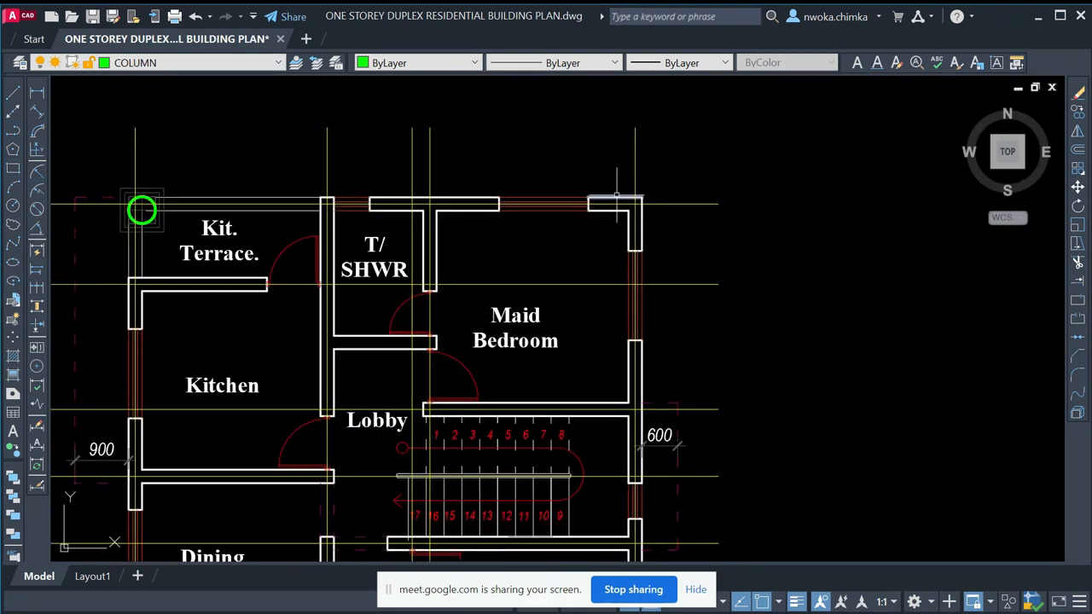
pyautogui.scroll(2, 658, 200)
pyautogui.moveTo(658, 200); pyautogui.dragTo(504, 222, button='middle')
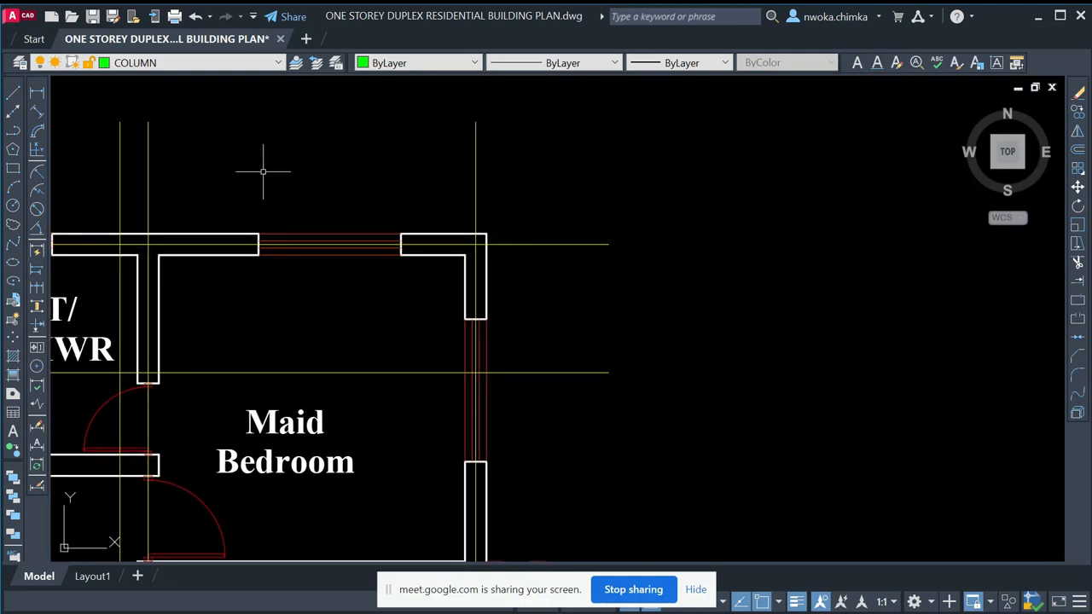
pyautogui.click(13, 168)
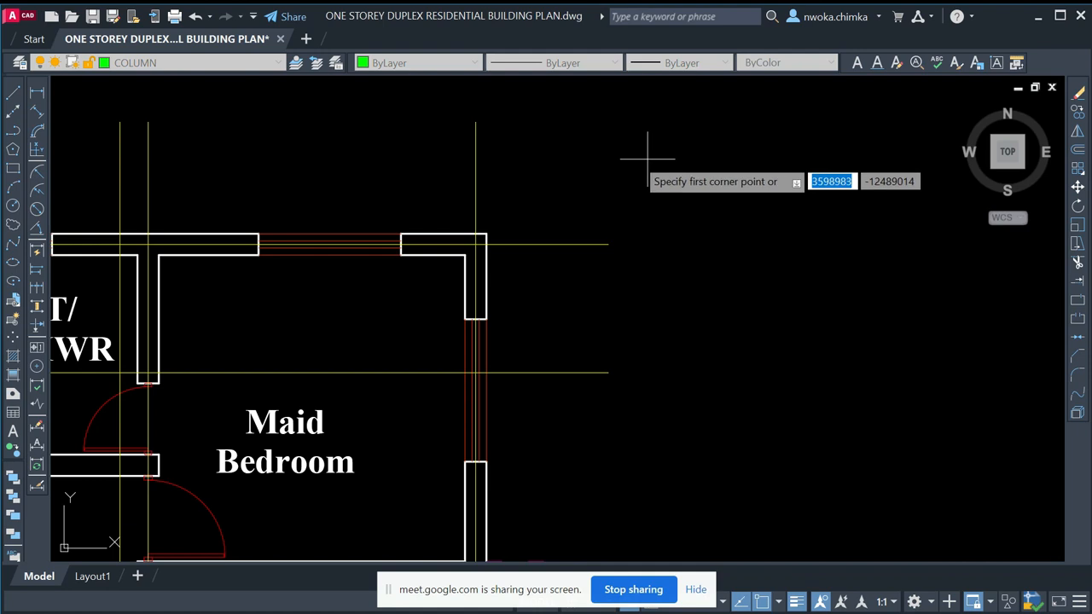
pyautogui.click(13, 92)
pyautogui.click(669, 152)
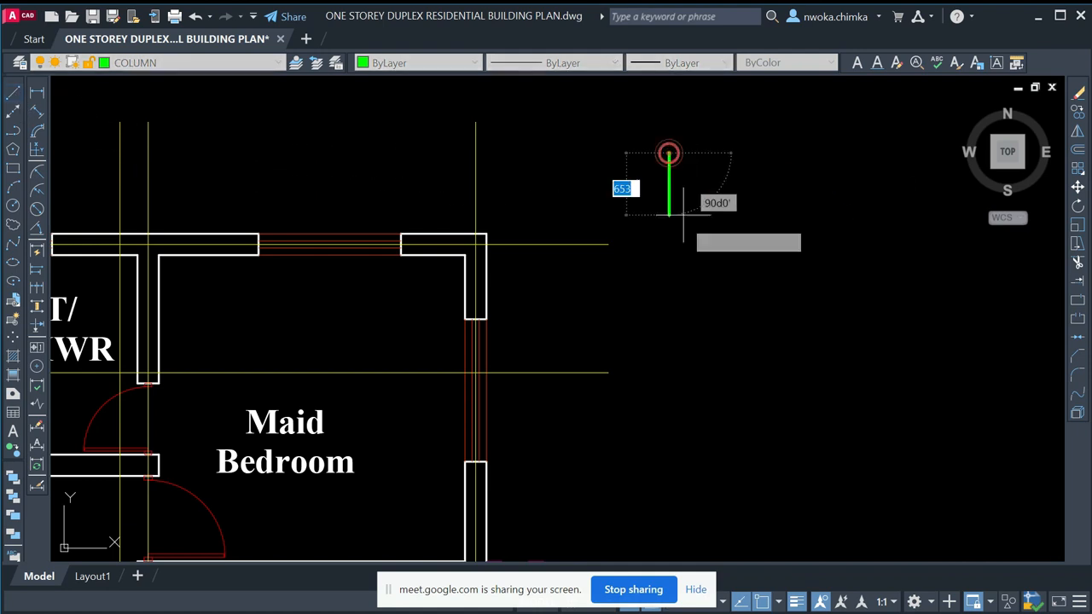
pyautogui.click(669, 228)
pyautogui.click(794, 228)
pyautogui.click(794, 141)
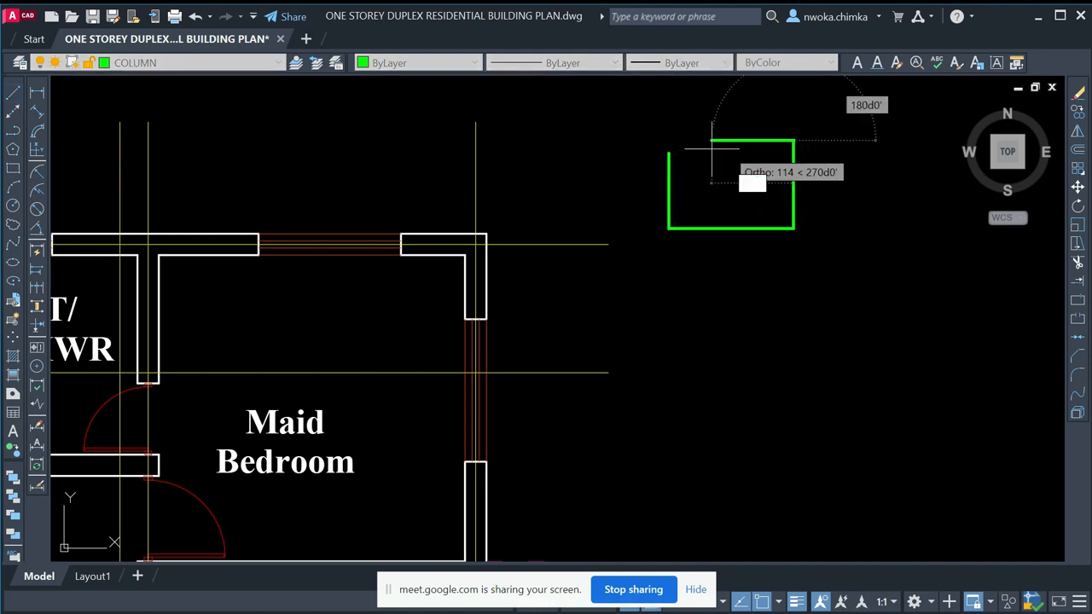
pyautogui.click(669, 141)
pyautogui.press('Escape')
# - Select the individual lines of the trial box beside the Maid Bedroom and erase them all
pyautogui.click(763, 207)
pyautogui.click(726, 284)
pyautogui.click(810, 186)
pyautogui.click(735, 183)
pyautogui.click(748, 152)
pyautogui.click(736, 109)
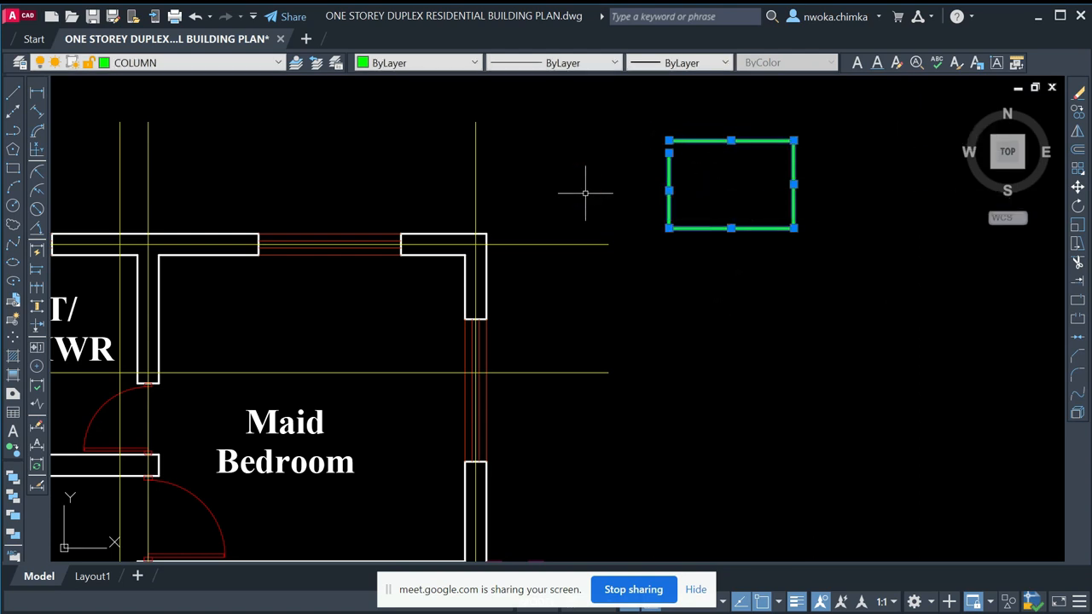
pyautogui.press('Return')
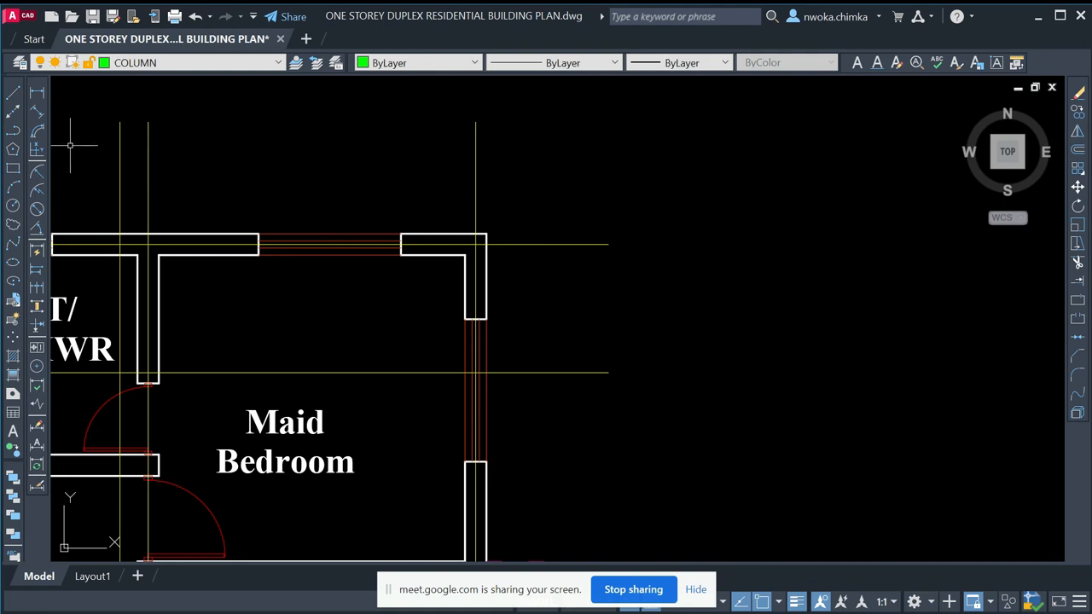
# - Try the Rectangle tool with a box about 1110 by 830 beside the Maid Bedroom, and erase it as one object
pyautogui.click(15, 171)
pyautogui.click(650, 182)
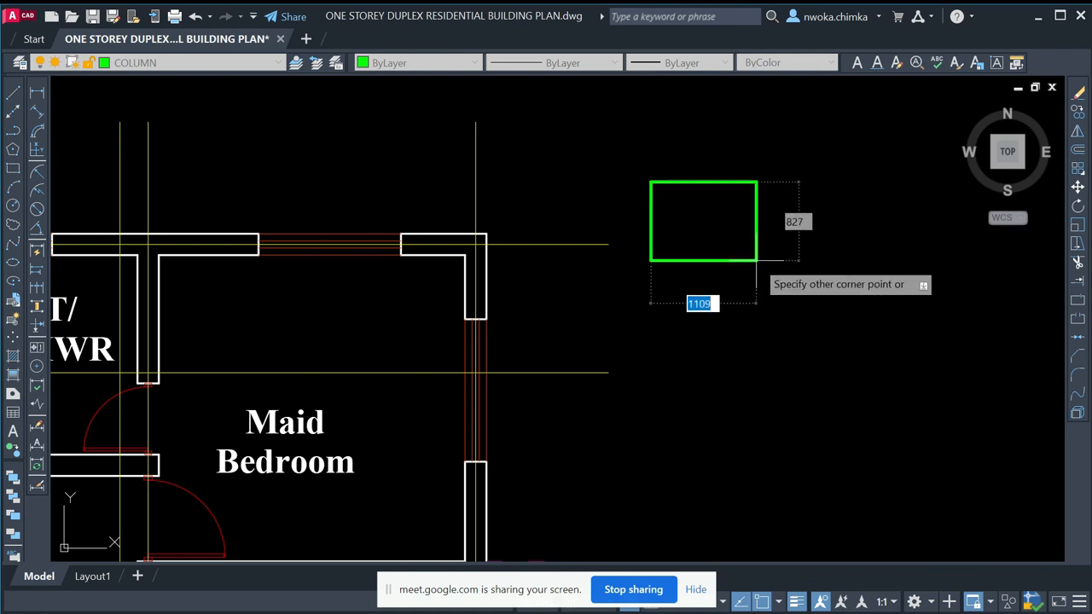
pyautogui.click(757, 262)
pyautogui.click(784, 223)
pyautogui.click(732, 219)
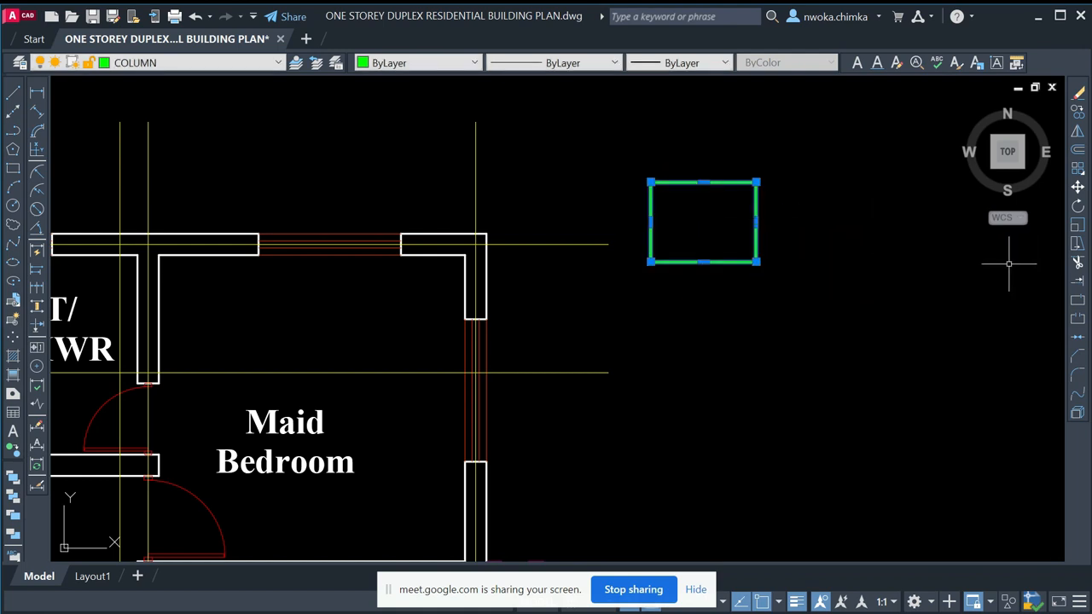
pyautogui.press('Delete')
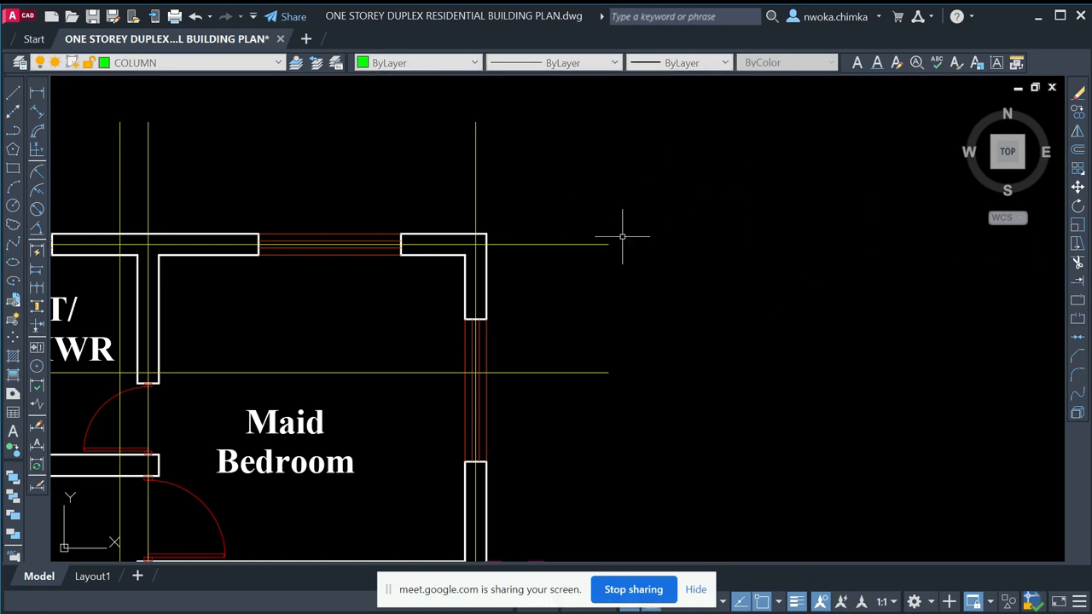
# - Examine the Maid Bedroom's outer wall corner, its wall faces and the crossing grid lines where the column belongs
pyautogui.click(14, 171)
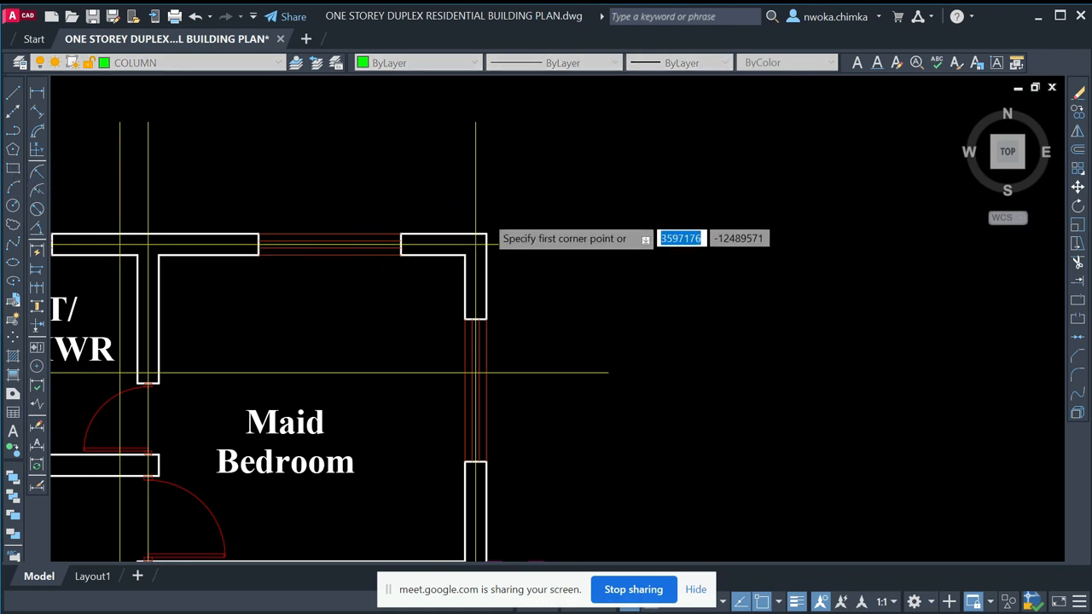
pyautogui.scroll(2, 512, 224)
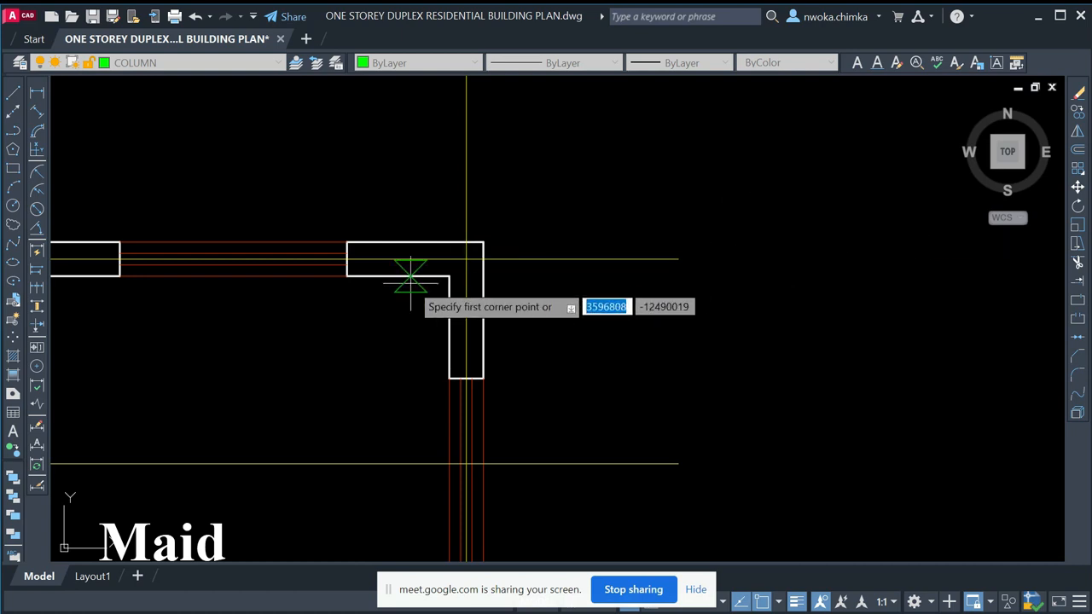
pyautogui.scroll(-2, 393, 257)
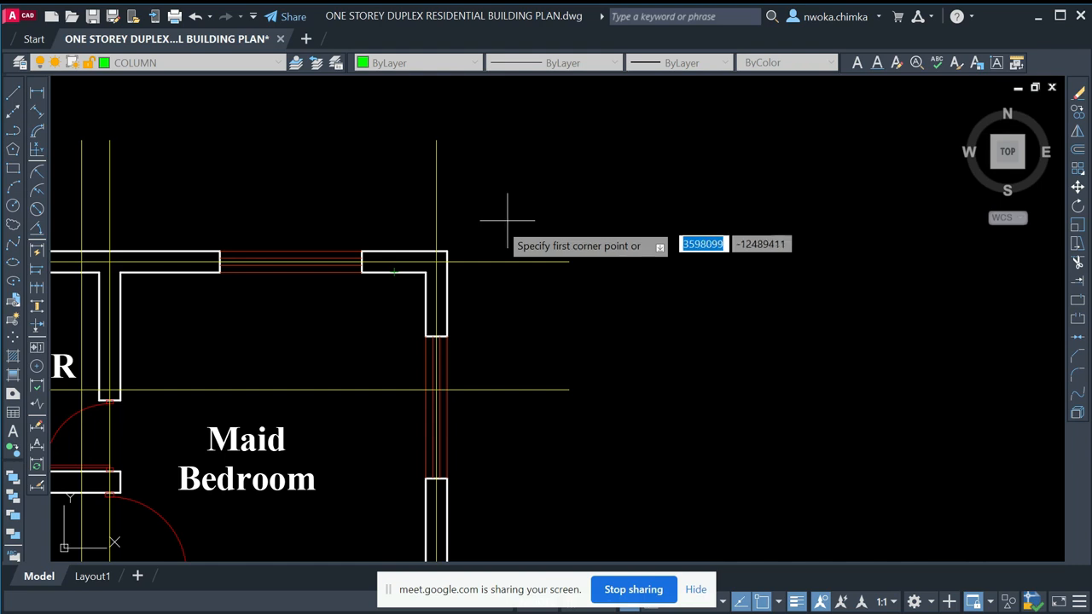
pyautogui.scroll(-2, 480, 273)
pyautogui.scroll(4, 457, 242)
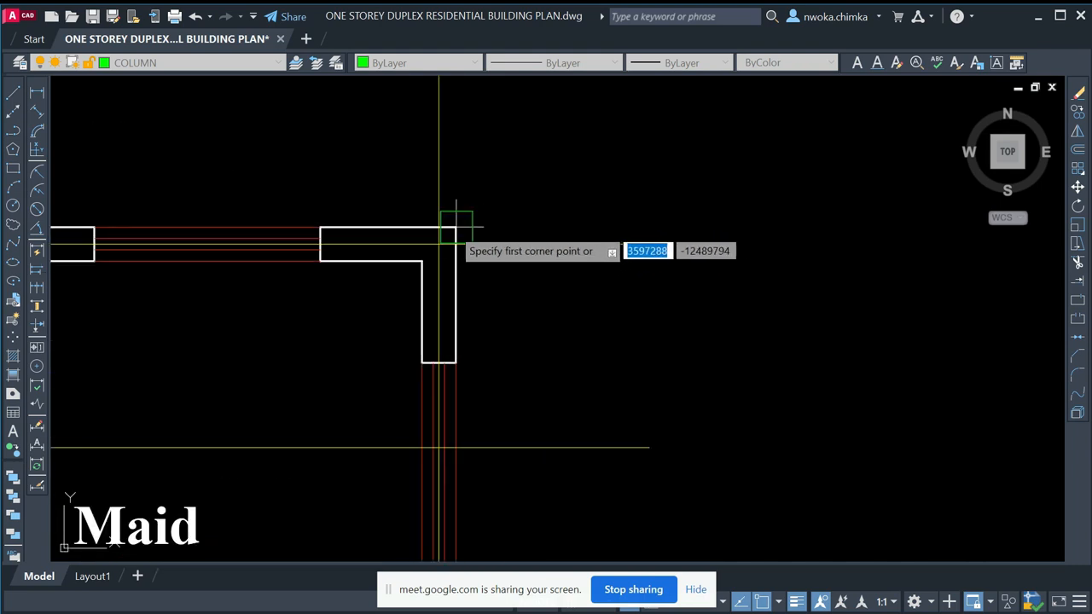
pyautogui.scroll(2, 421, 260)
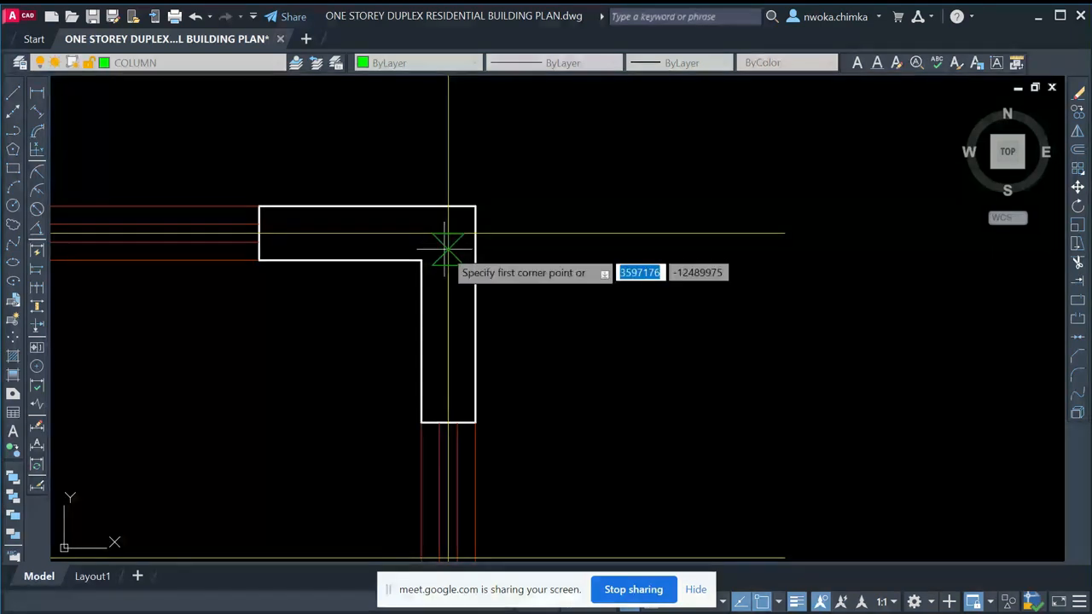
pyautogui.scroll(-2, 375, 278)
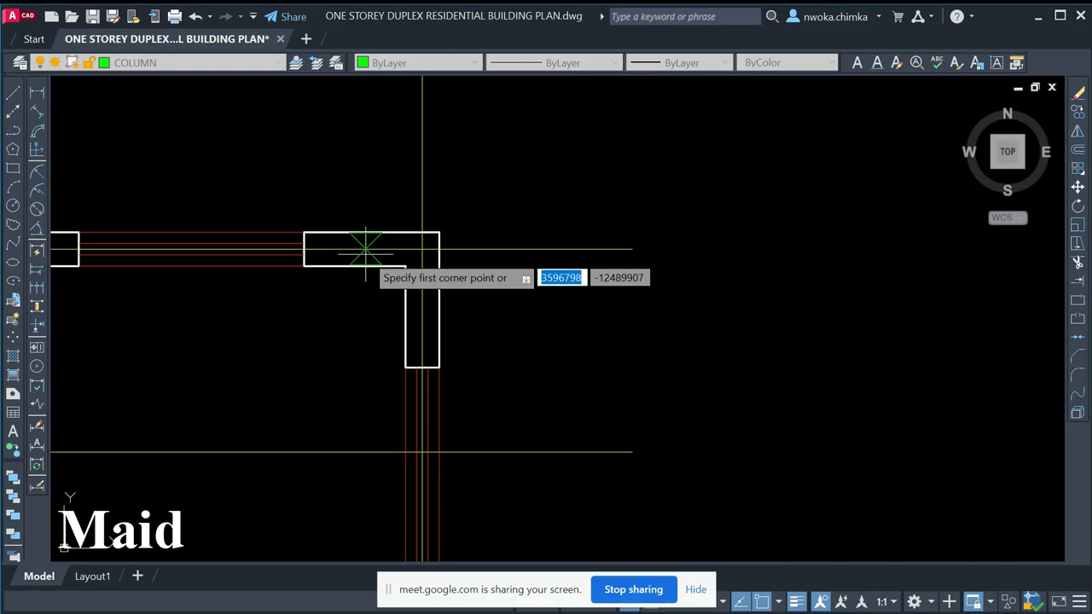
pyautogui.scroll(-1, 365, 256)
pyautogui.scroll(2, 415, 241)
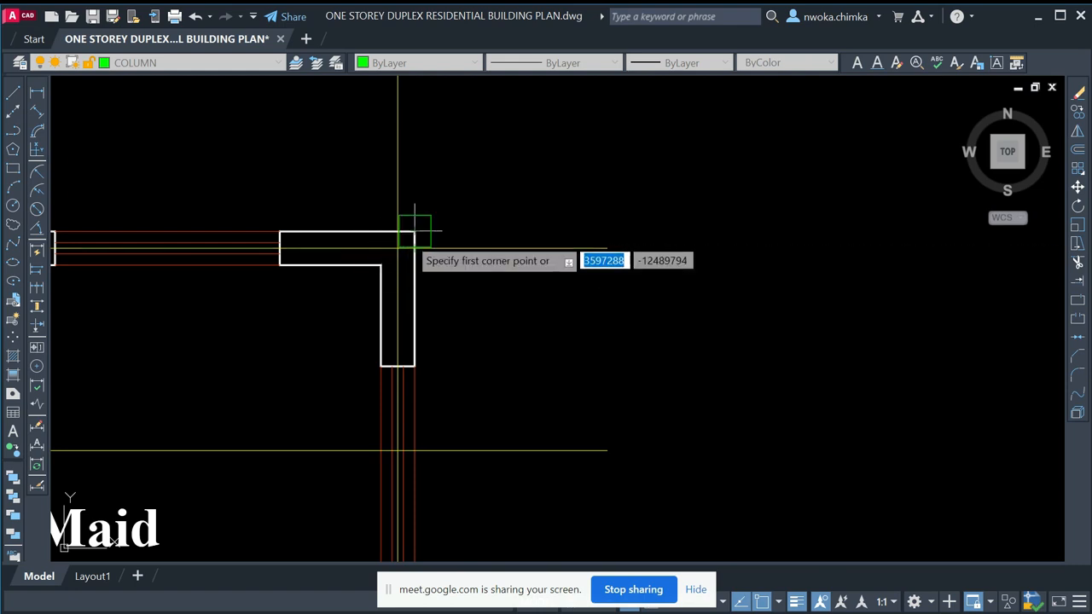
pyautogui.scroll(-2, 325, 224)
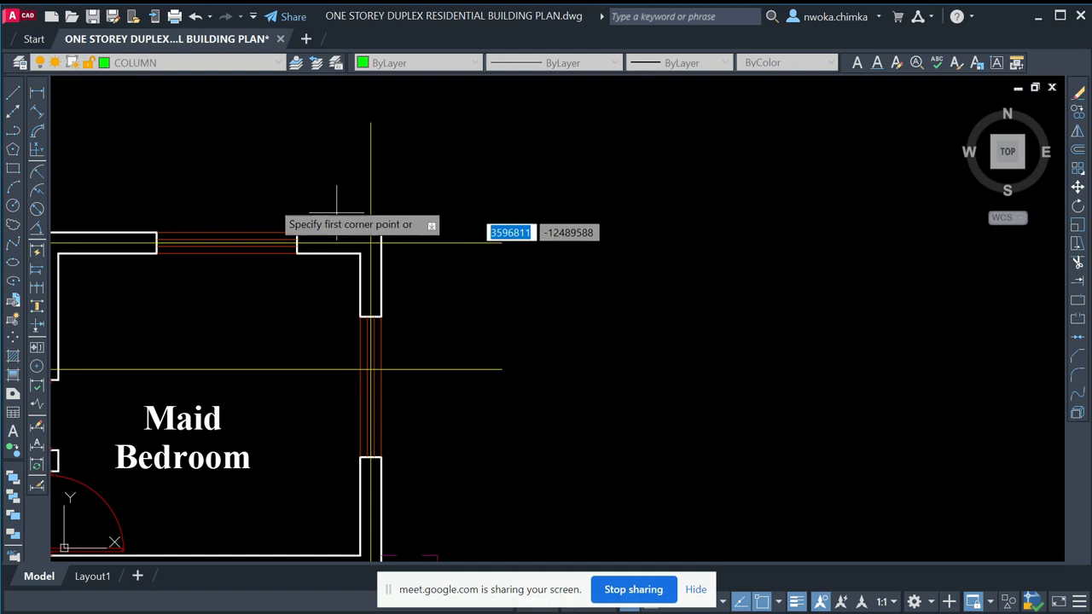
# - Draw a 225 by 225 square column with the Rectangle tool in the empty space beside the Maid Bedroom
pyautogui.click(14, 171)
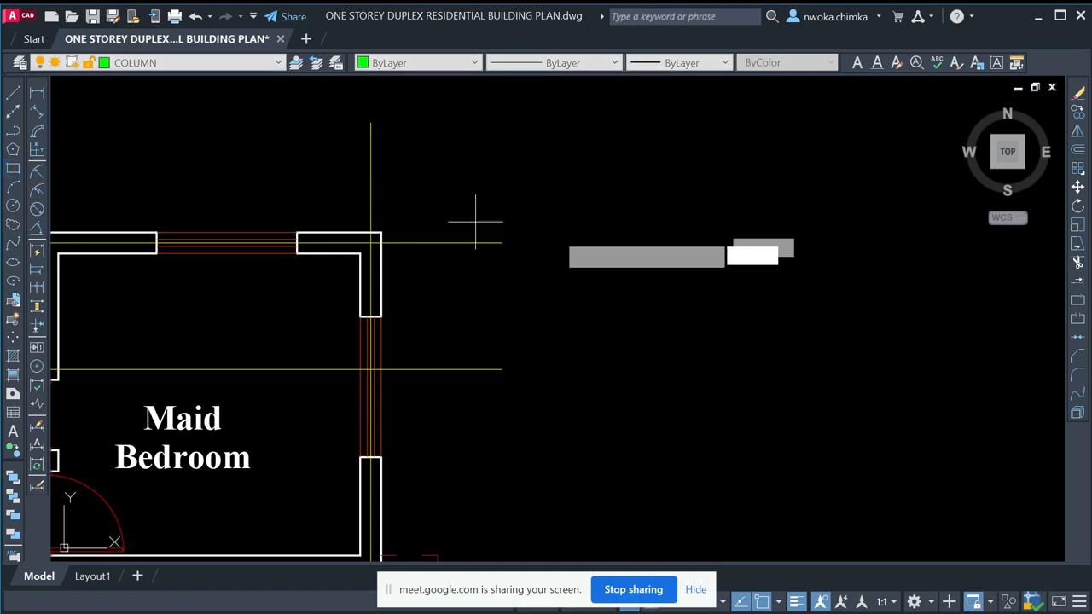
pyautogui.click(583, 177)
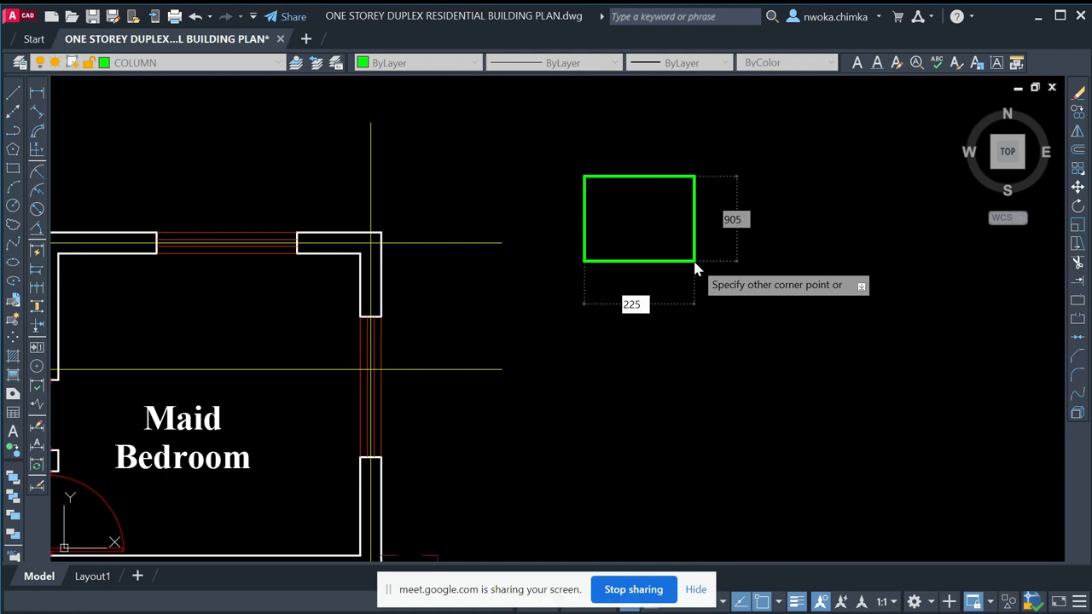
pyautogui.write('225')
pyautogui.press('Tab')
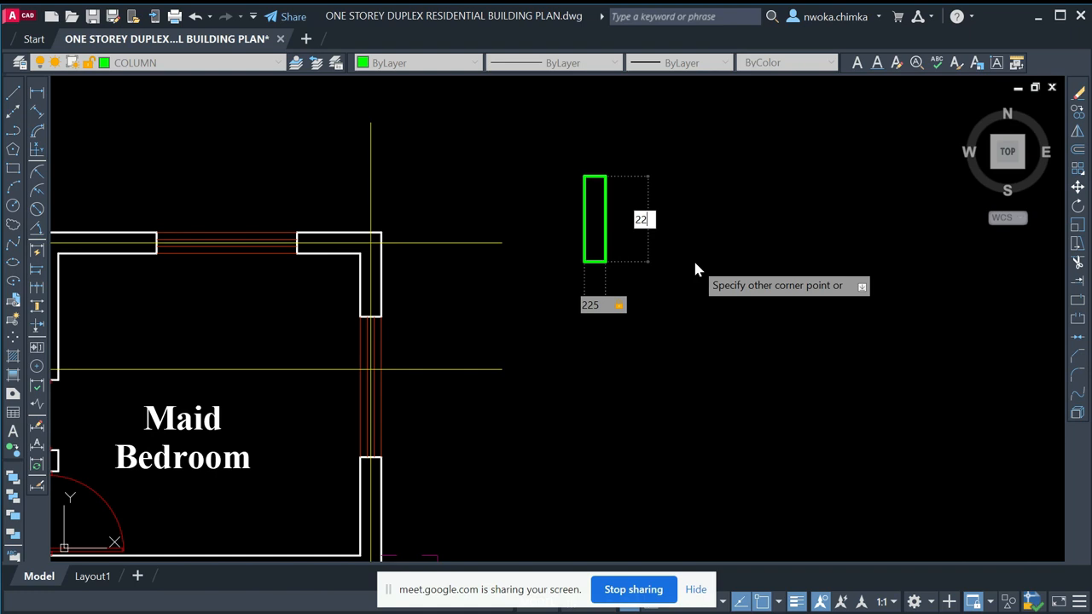
pyautogui.write('225')
pyautogui.press('Return')
# - Dimension the width of the square column beside the Maid Bedroom, placing the dimension outside its upper edge
pyautogui.scroll(5, 592, 189)
pyautogui.moveTo(589, 190); pyautogui.dragTo(552, 297, button='middle')
pyautogui.click(38, 93)
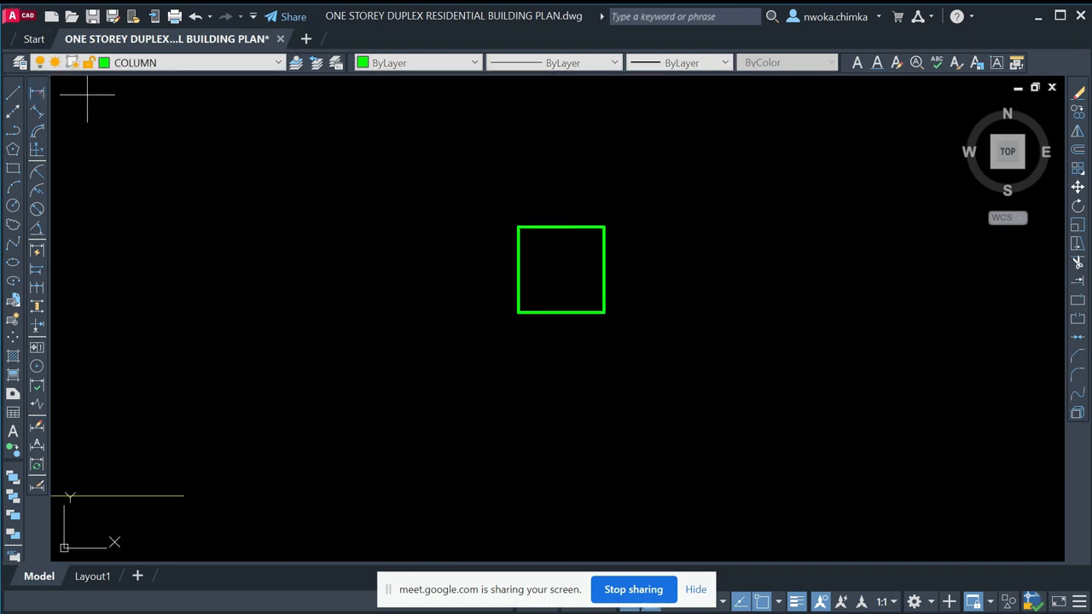
pyautogui.click(518, 227)
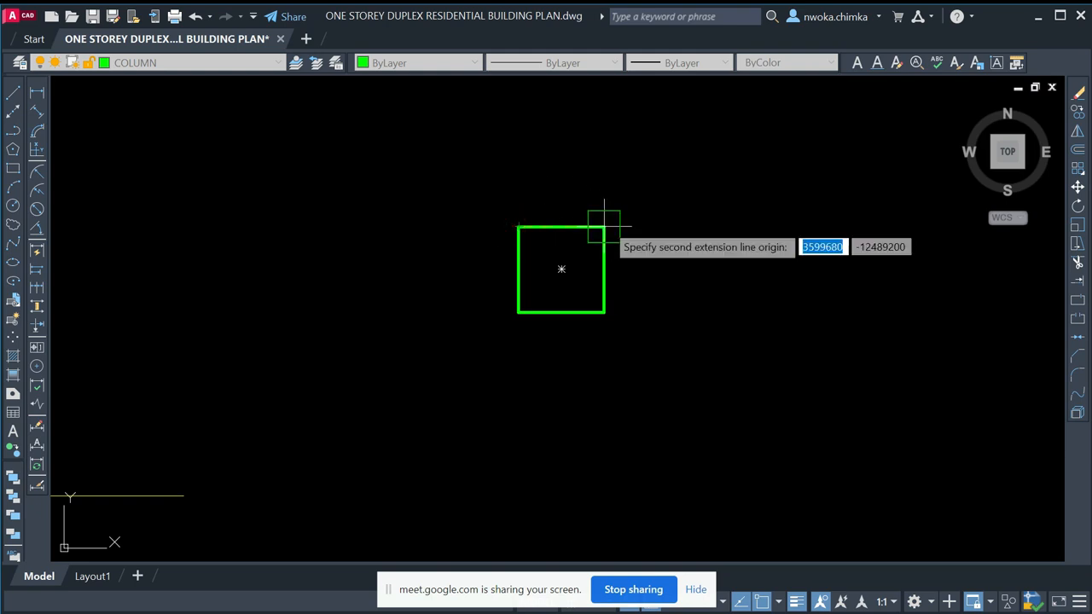
pyautogui.click(604, 227)
pyautogui.scroll(-3, 606, 180)
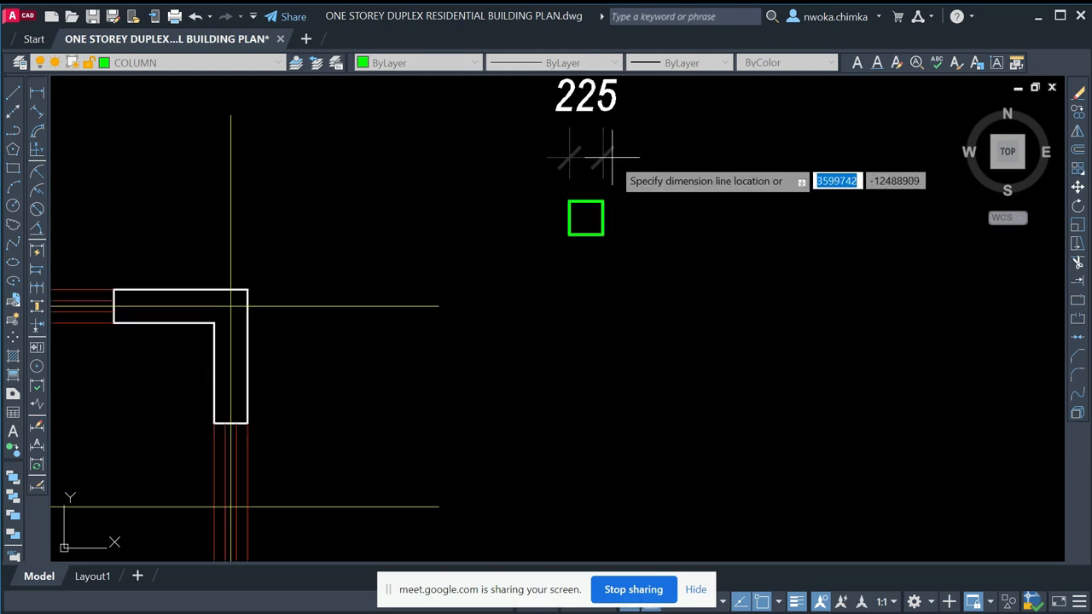
pyautogui.click(611, 157)
# - Try a second dimension on the square column, and erase the check dimensions
pyautogui.press('space')
pyautogui.click(586, 218)
pyautogui.click(586, 217)
pyautogui.click(658, 232)
pyautogui.click(739, 266)
pyautogui.click(694, 115)
pyautogui.click(566, 129)
pyautogui.write('e')
pyautogui.press('Return')
# - Copy the square column by its centre onto the grid intersection at the Maid Bedroom's outer wall corner
pyautogui.click(648, 164)
pyautogui.click(511, 282)
pyautogui.write('co')
pyautogui.press('Return')
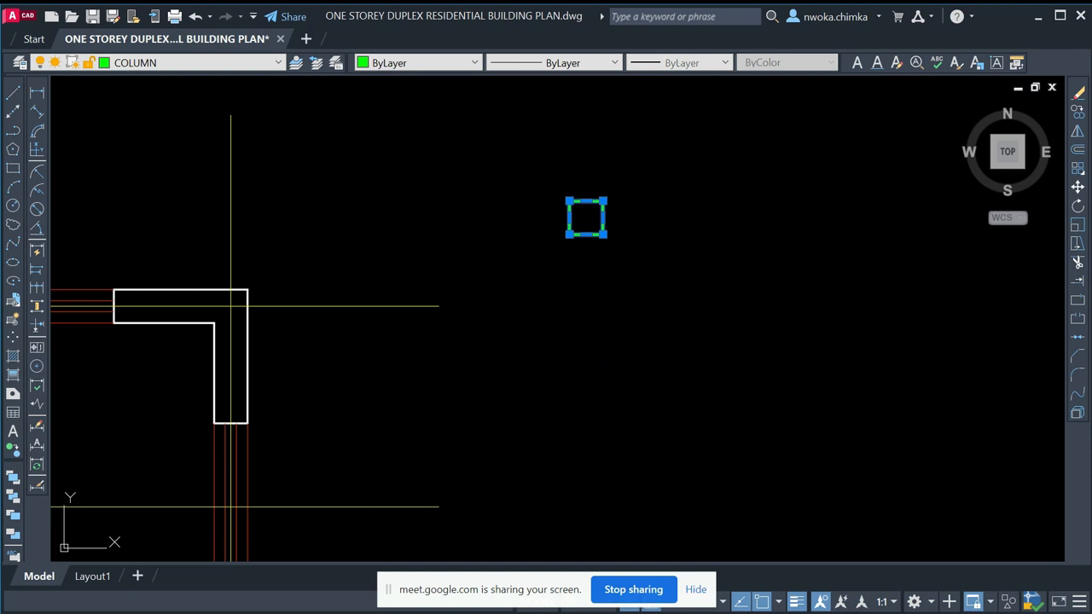
pyautogui.scroll(3, 602, 181)
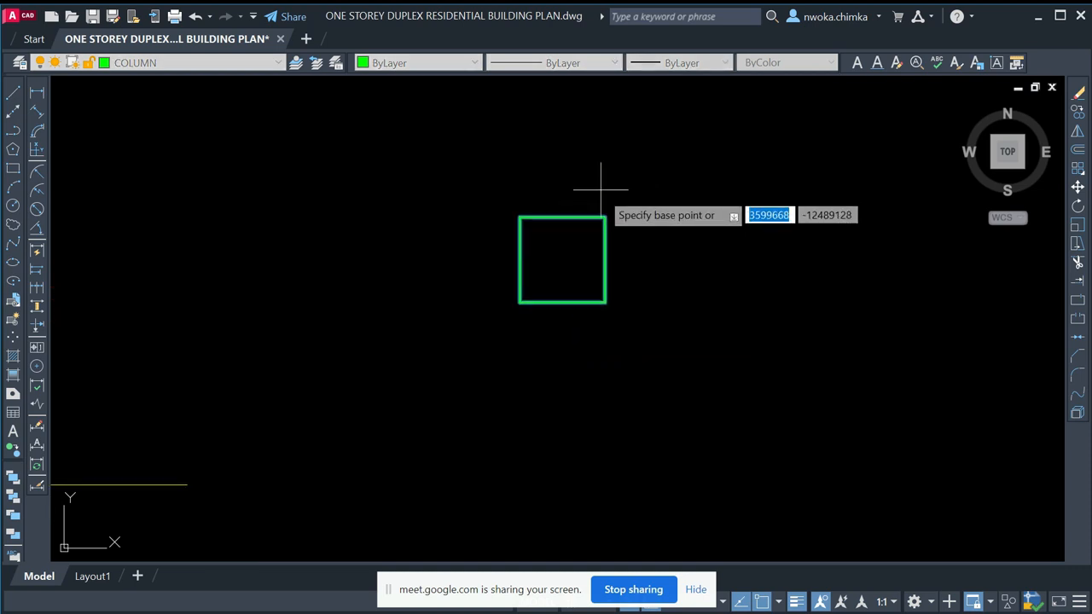
pyautogui.click(563, 259)
pyautogui.scroll(-4, 674, 201)
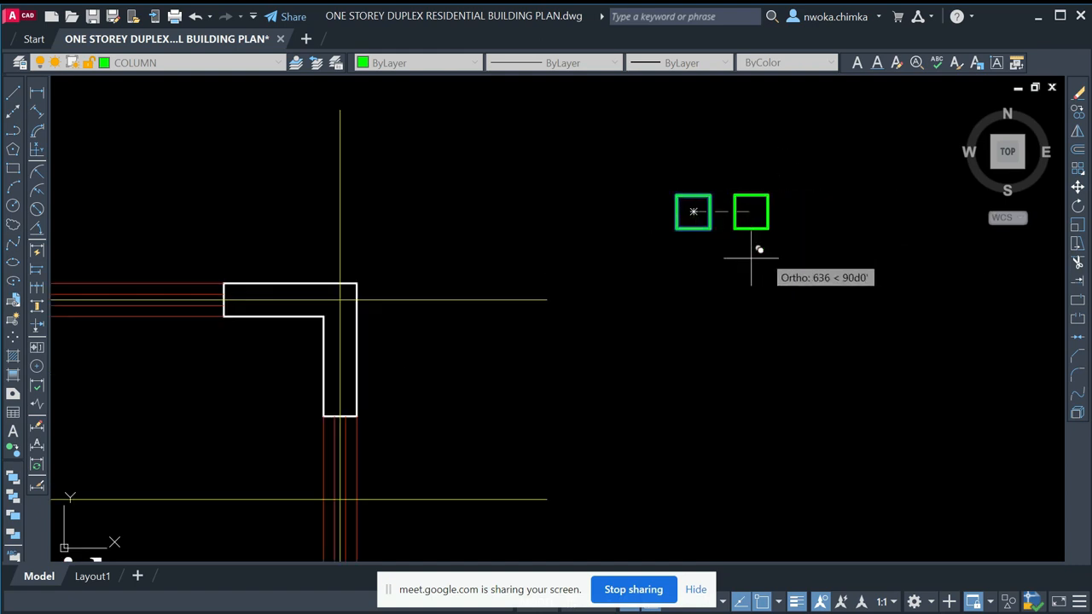
pyautogui.scroll(4, 345, 318)
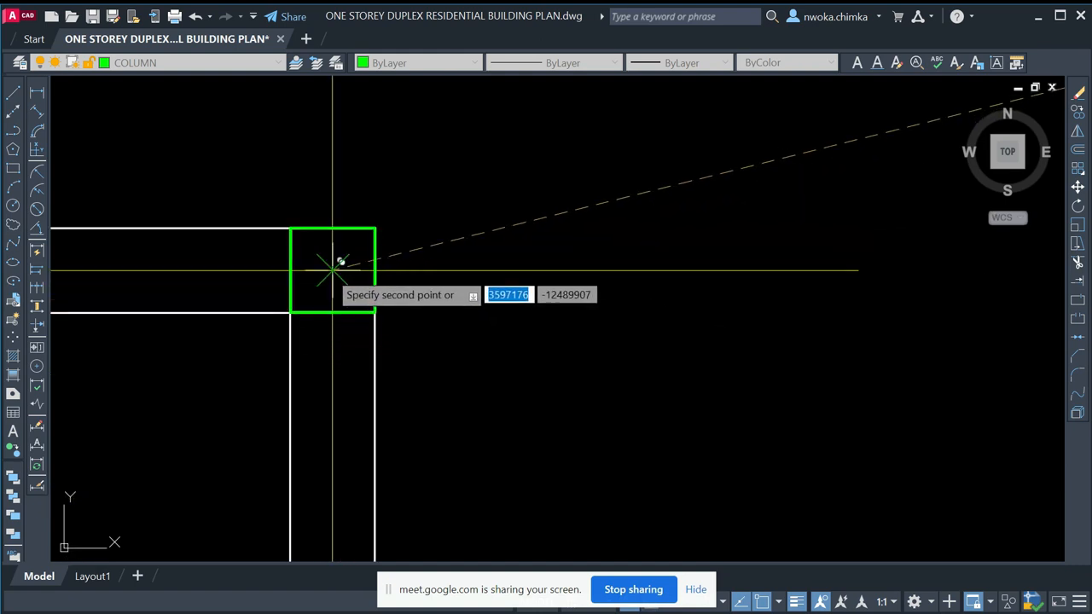
pyautogui.scroll(-4, 452, 266)
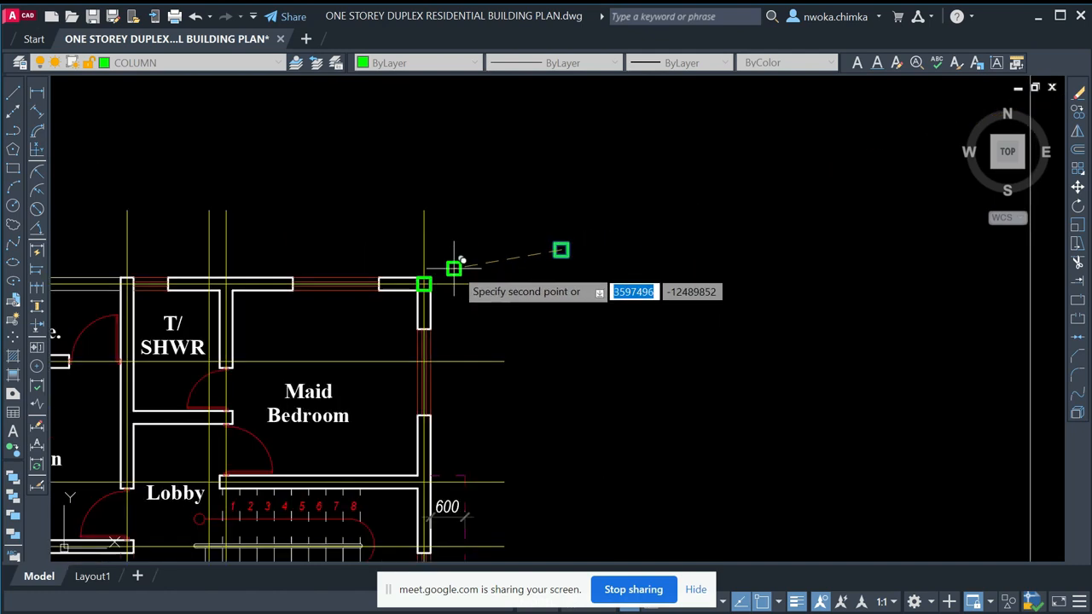
# - End the copying and delete the original square in the empty space beside the plan
pyautogui.click(454, 267)
pyautogui.press('Return')
pyautogui.click(555, 250)
pyautogui.press('Delete')
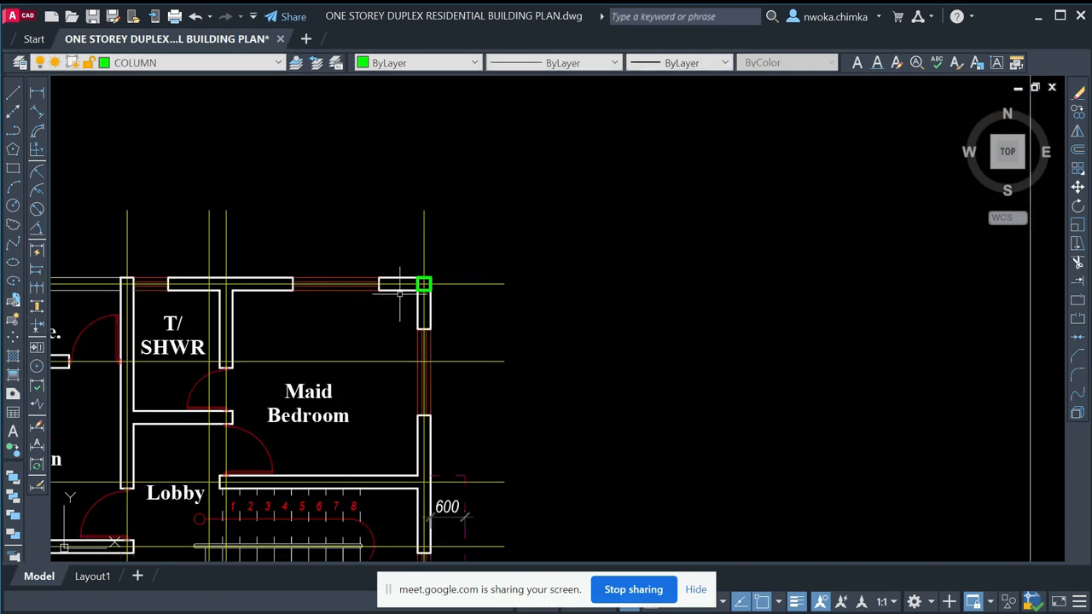
# - Try copying the corner column by its centre to the grid intersection at the T/SHWR and Kit. Terrace wall corner, and remove the copy
pyautogui.scroll(6, 417, 291)
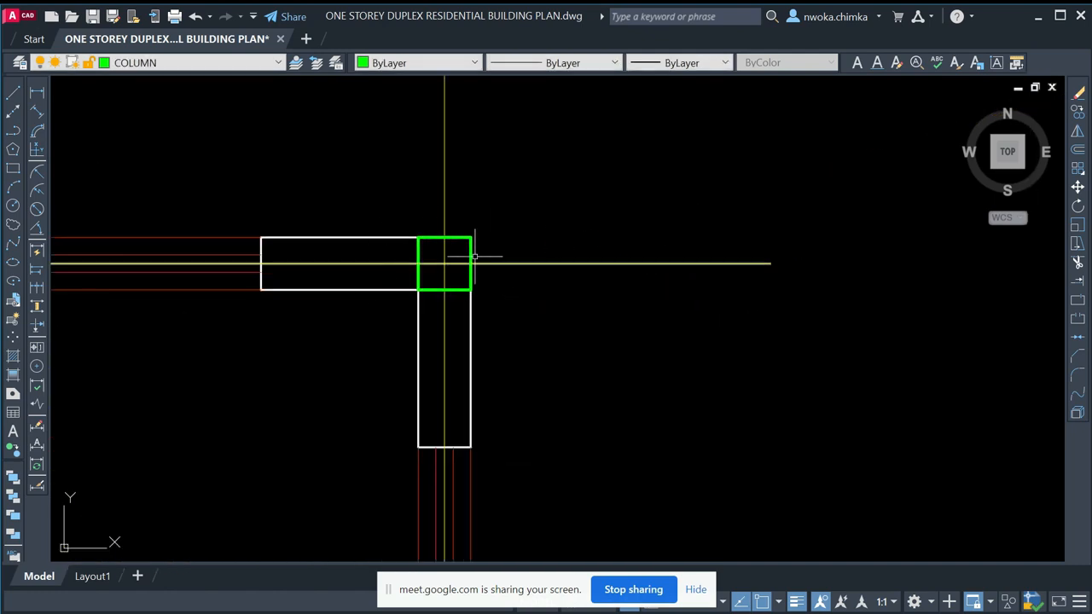
pyautogui.scroll(-4, 498, 247)
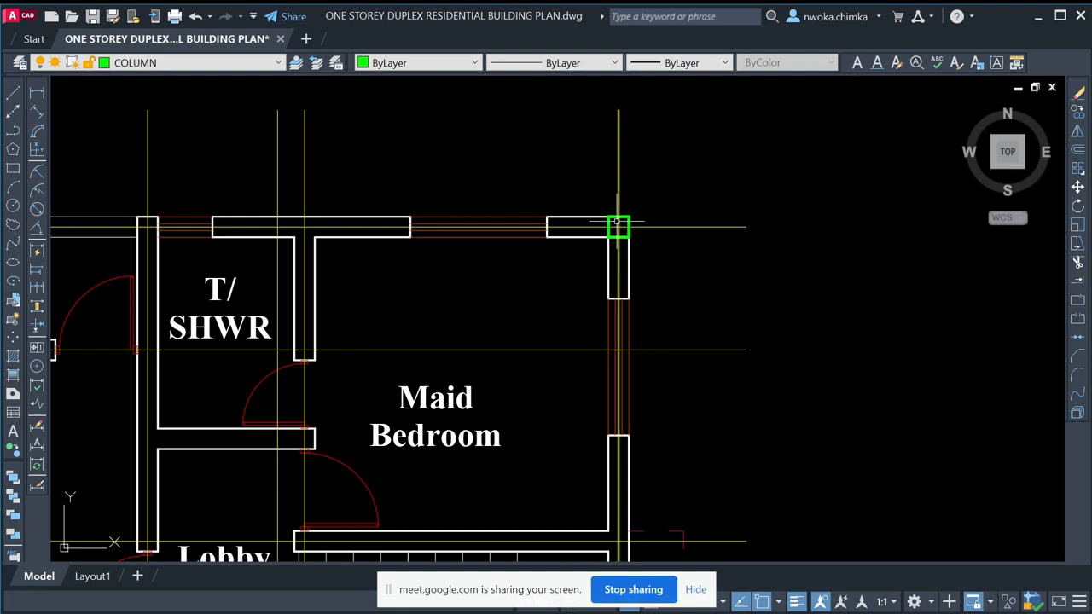
pyautogui.scroll(-3, 617, 223)
pyautogui.scroll(1, 627, 224)
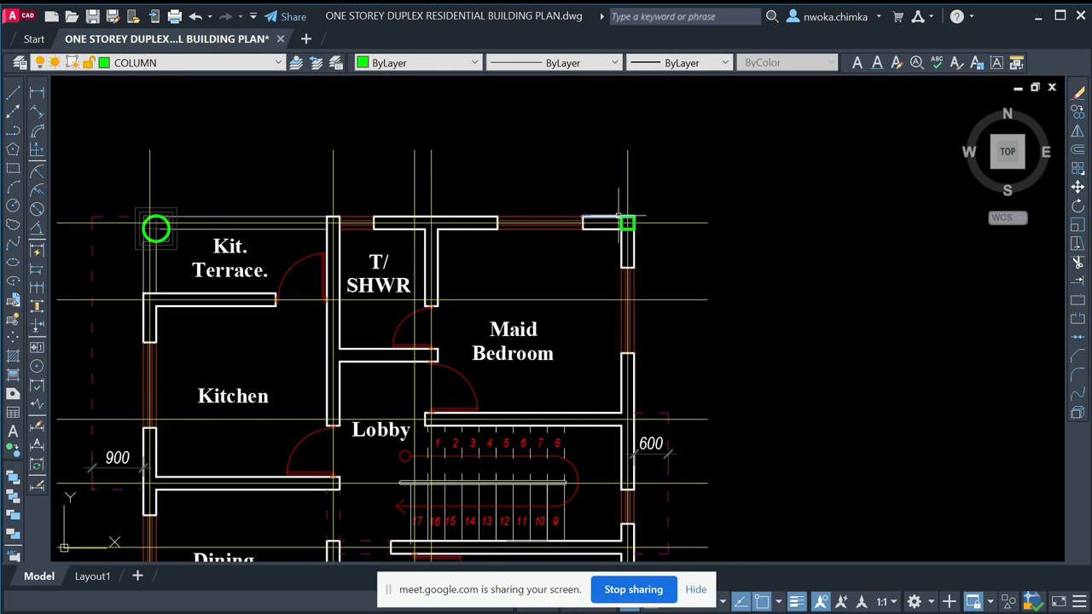
pyautogui.scroll(2, 623, 221)
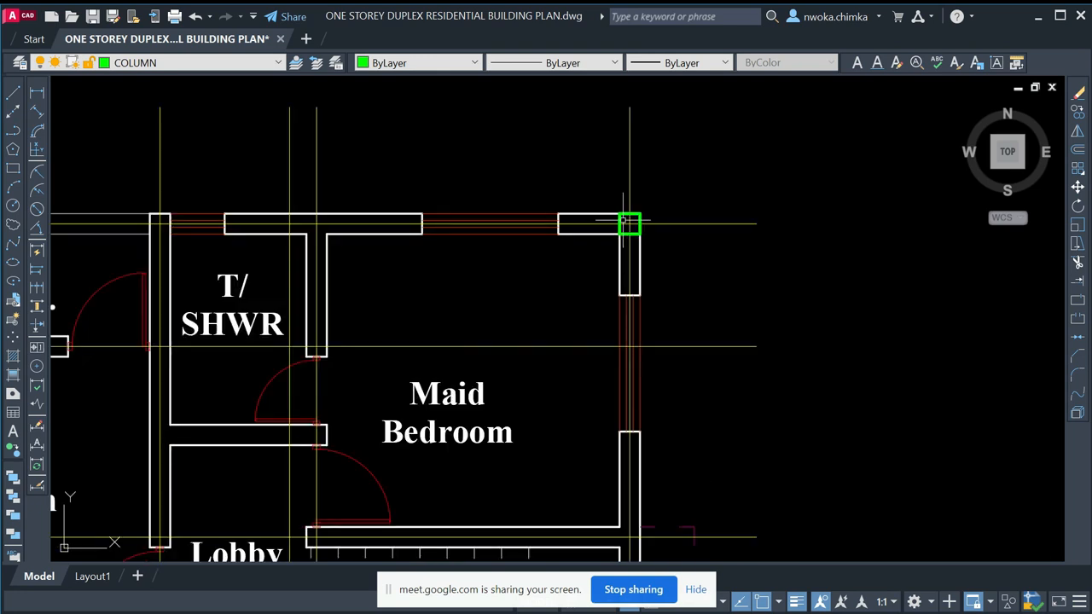
pyautogui.moveTo(624, 220)
pyautogui.click(629, 220)
pyautogui.write('co')
pyautogui.press('Return')
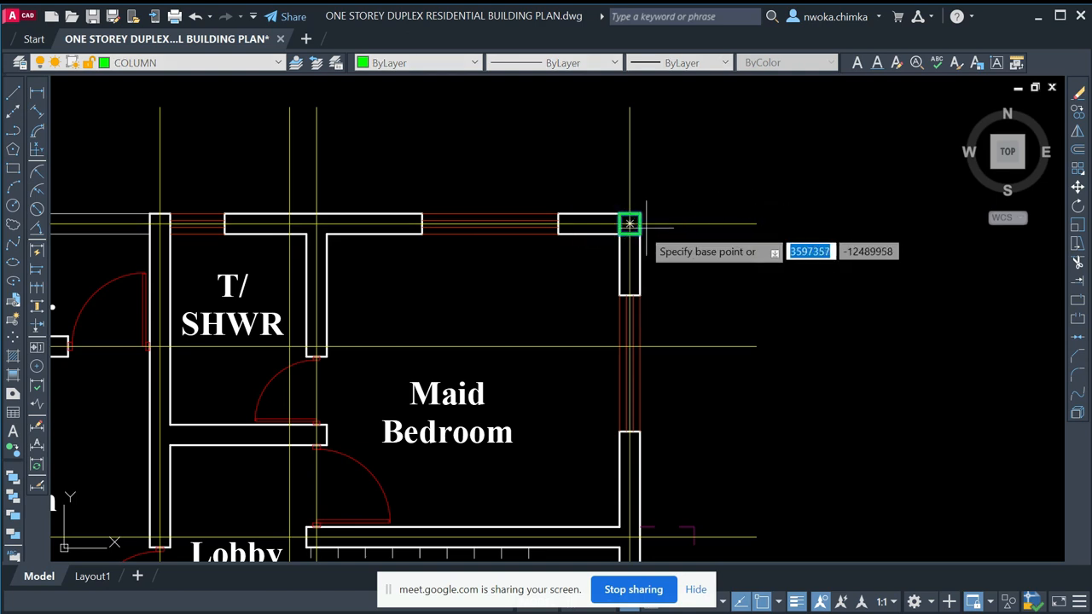
pyautogui.scroll(2, 626, 222)
pyautogui.click(622, 222)
pyautogui.scroll(-2, 719, 207)
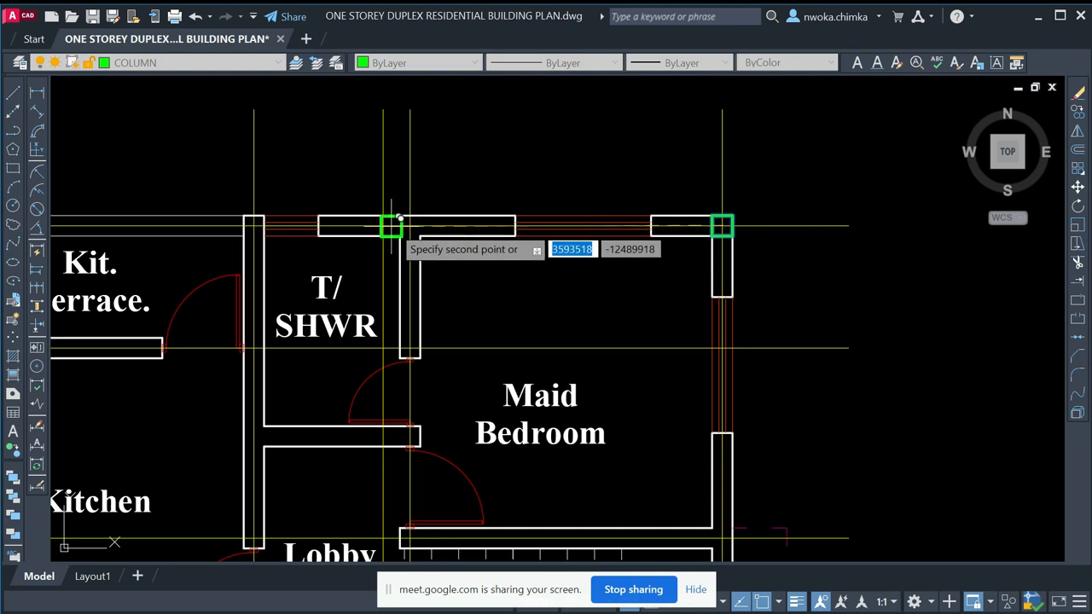
pyautogui.scroll(3, 291, 224)
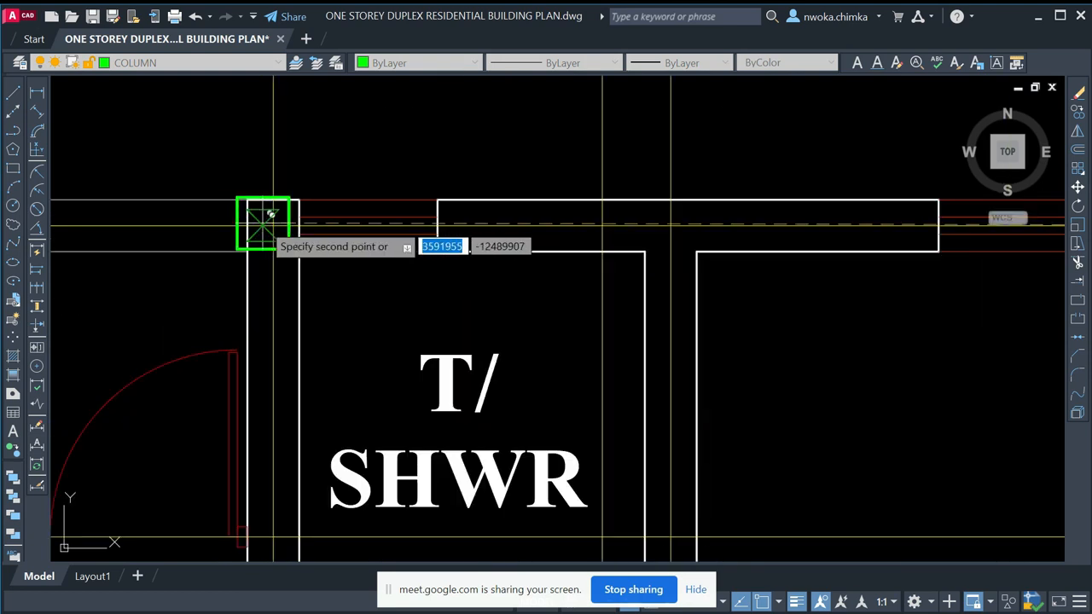
pyautogui.click(273, 225)
pyautogui.scroll(-3, 401, 220)
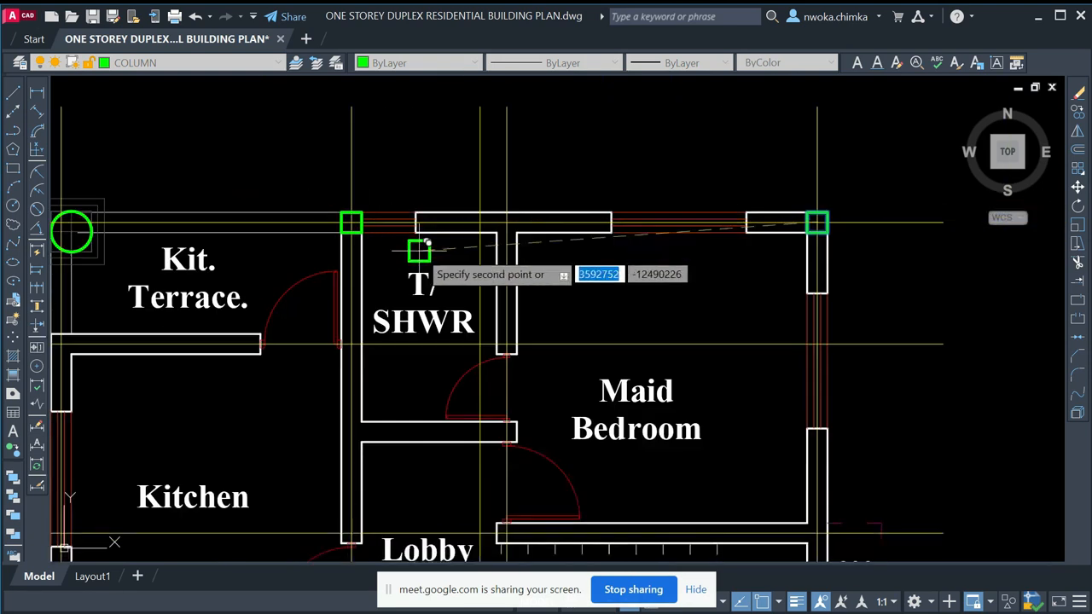
pyautogui.press('Escape')
pyautogui.press('Delete')
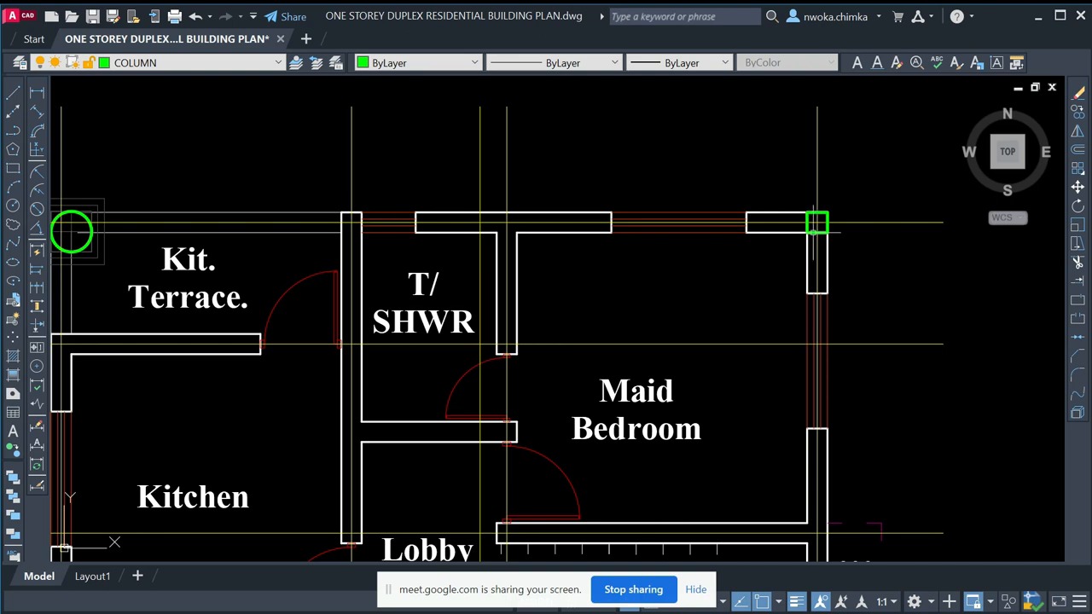
pyautogui.scroll(-2, 722, 238)
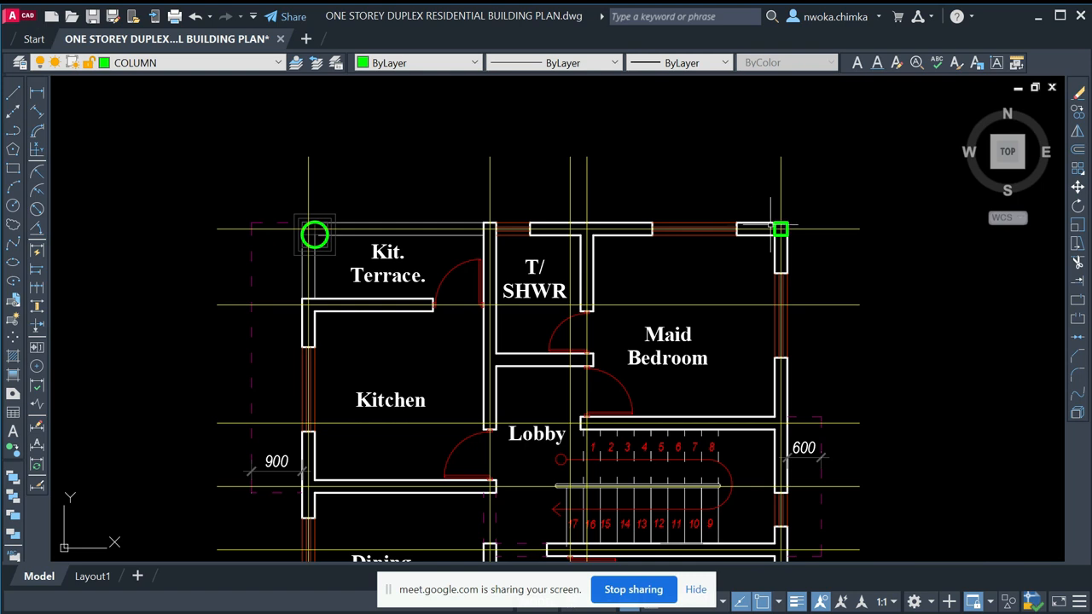
pyautogui.scroll(2, 763, 226)
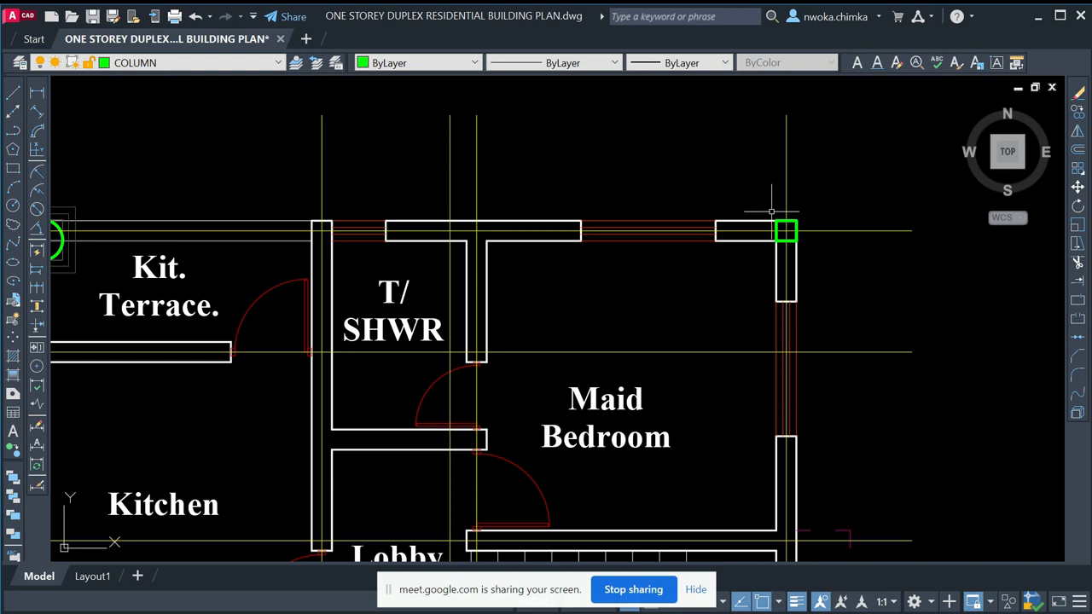
pyautogui.scroll(-2, 443, 368)
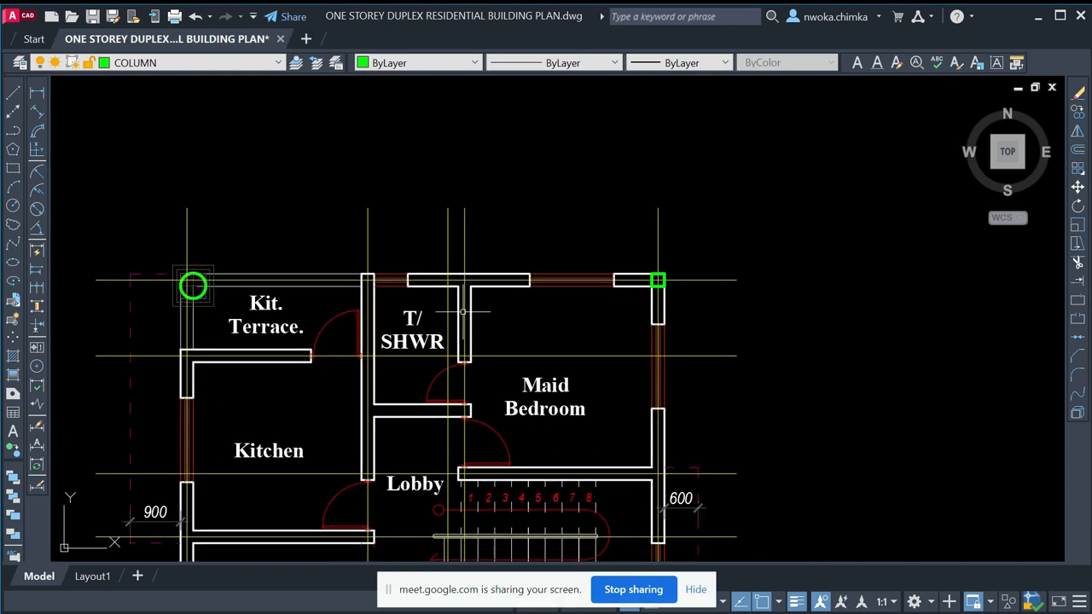
pyautogui.scroll(2, 487, 265)
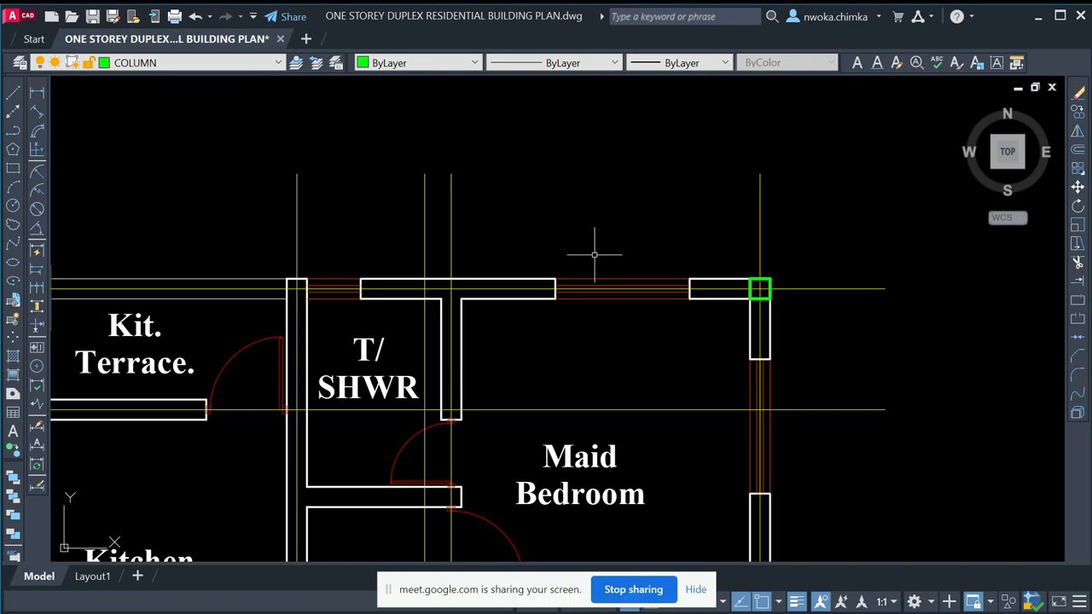
pyautogui.scroll(-2, 632, 252)
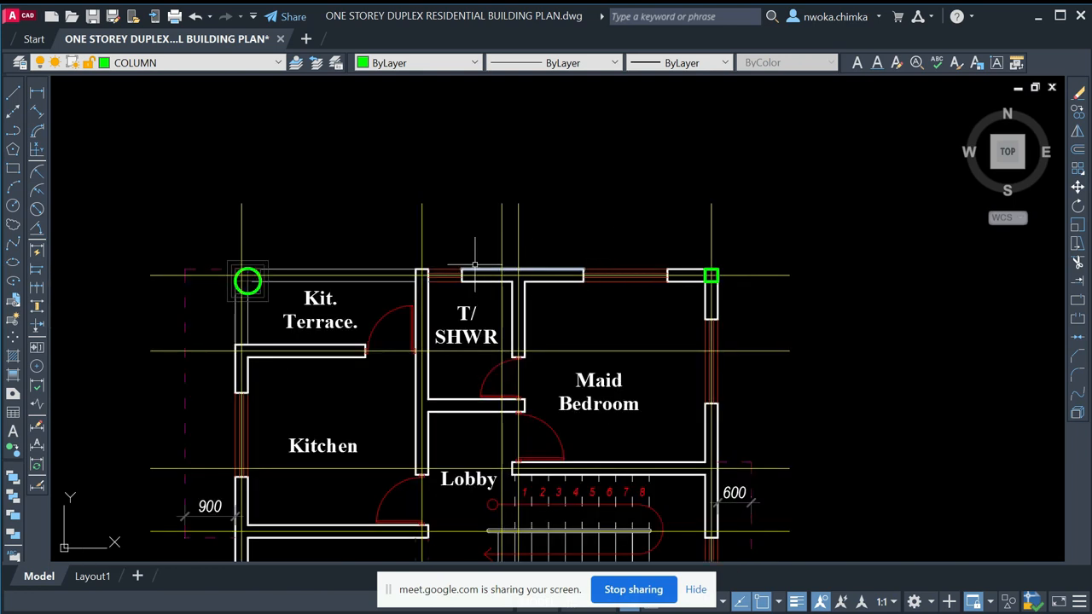
pyautogui.scroll(2, 458, 265)
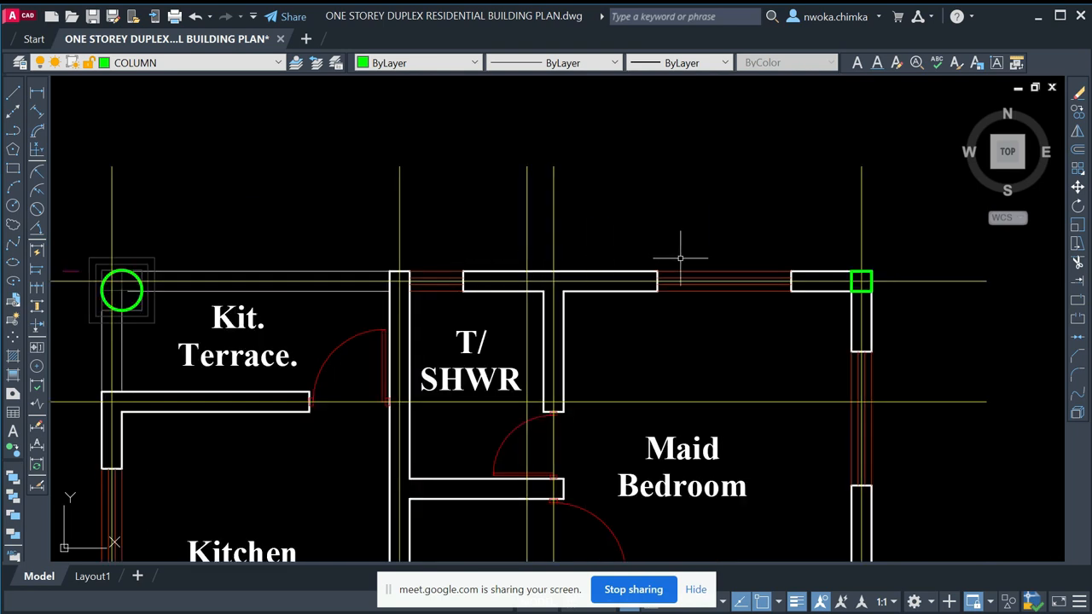
pyautogui.moveTo(848, 271); pyautogui.dragTo(735, 255, button='middle')
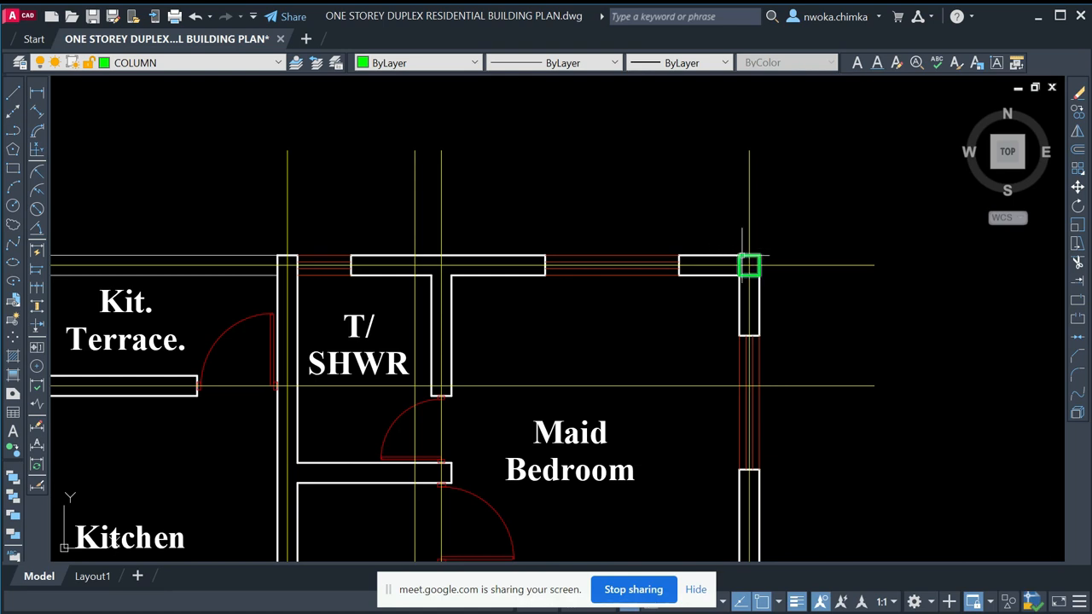
pyautogui.scroll(2, 738, 252)
pyautogui.scroll(-2, 735, 251)
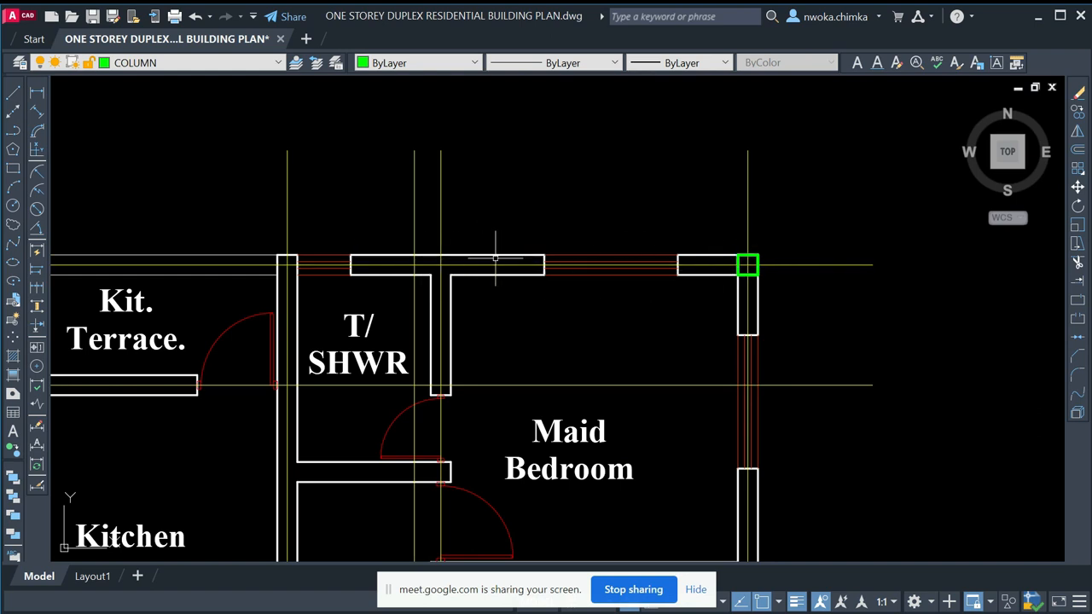
pyautogui.scroll(-2, 514, 256)
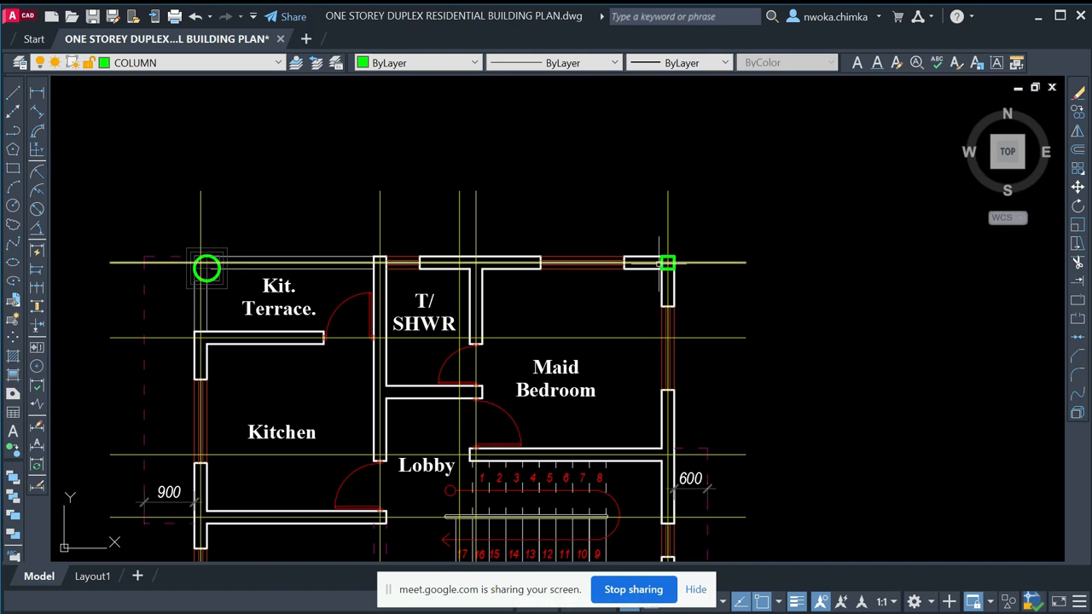
# - Copy the Maid Bedroom corner column by its centre onto the grid intersection where the T/SHWR wall meets the Kit. Terrace
pyautogui.scroll(2, 670, 256)
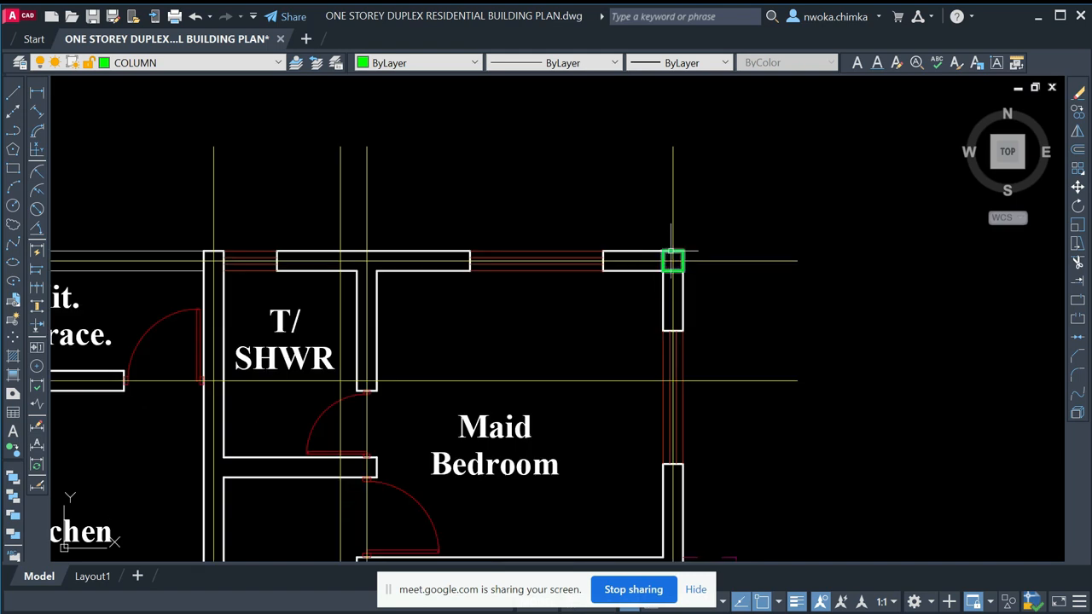
pyautogui.moveTo(672, 261)
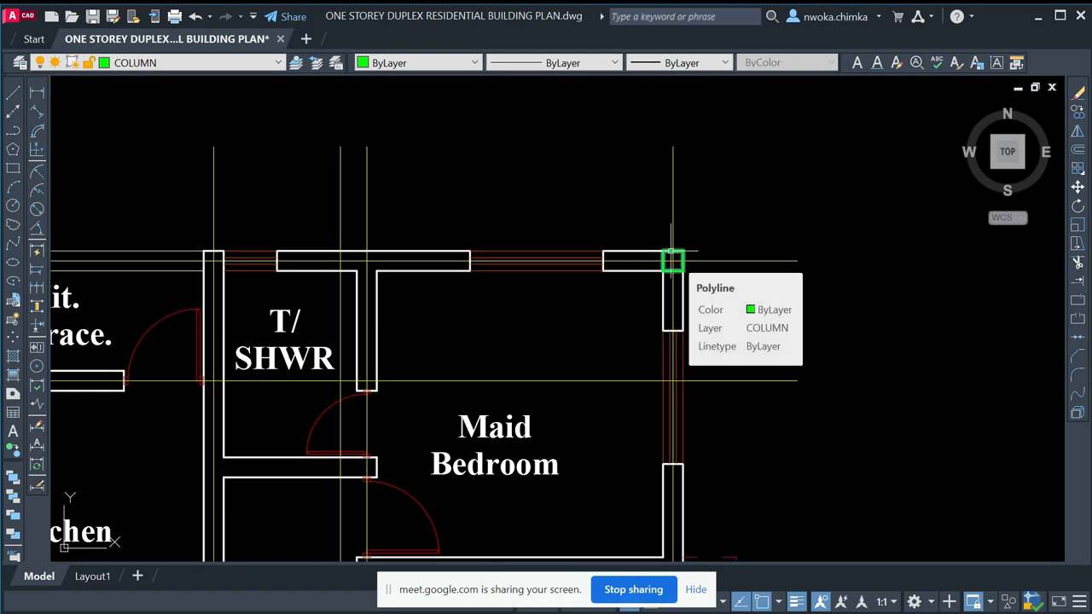
pyautogui.click(672, 256)
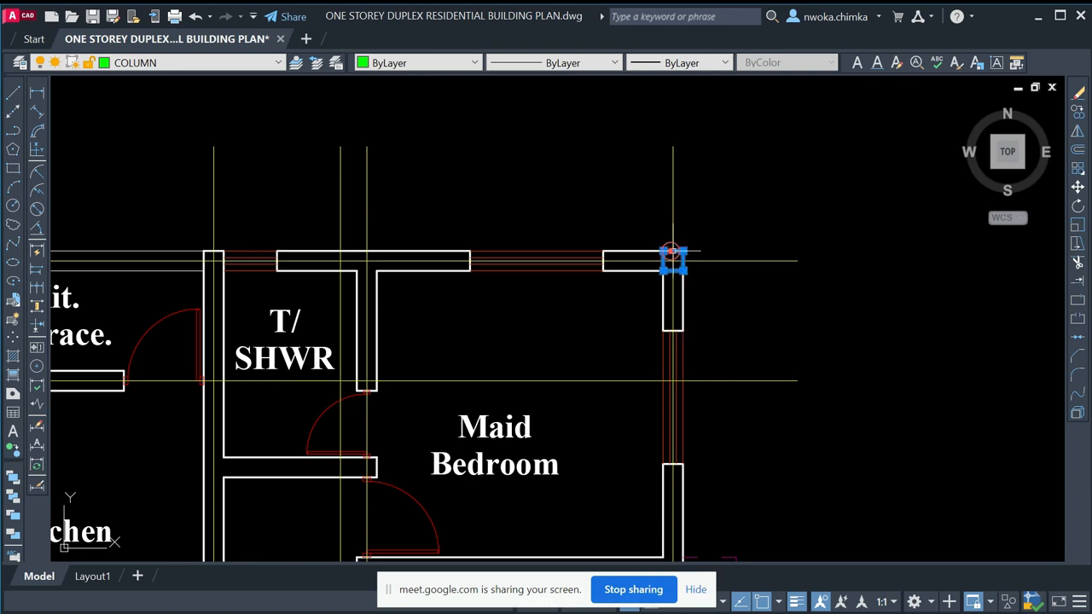
pyautogui.write('co')
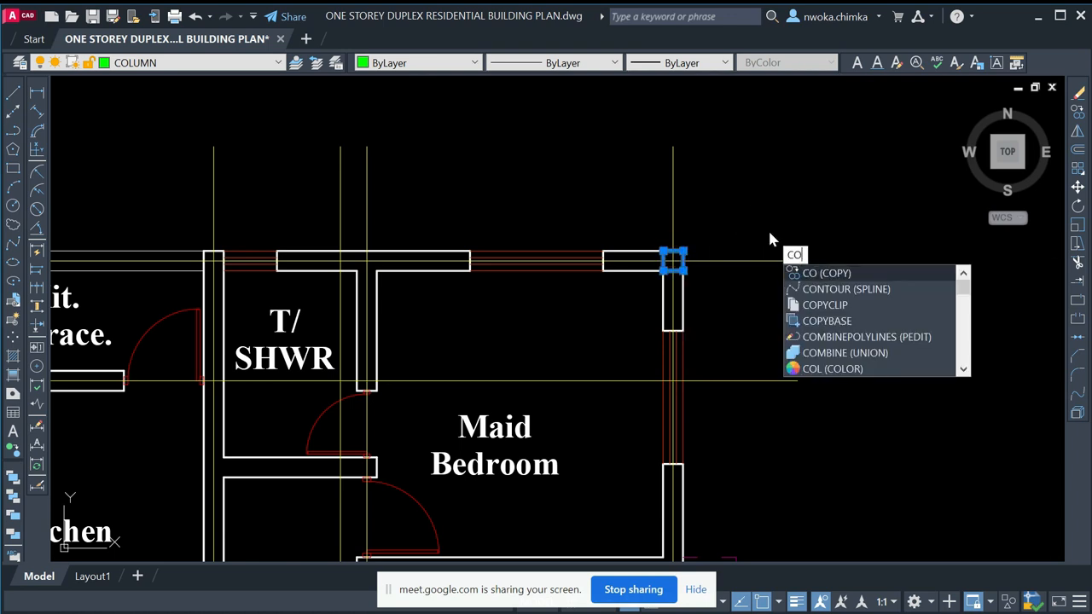
pyautogui.press('Return')
pyautogui.scroll(2, 674, 266)
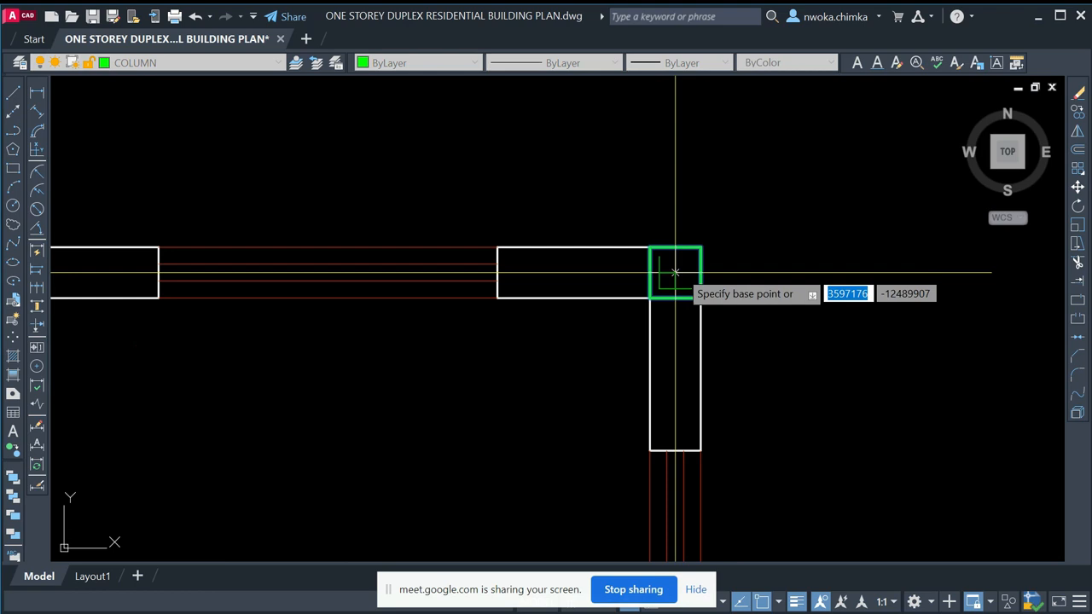
pyautogui.click(675, 275)
pyautogui.scroll(-2, 768, 251)
pyautogui.scroll(1, 415, 275)
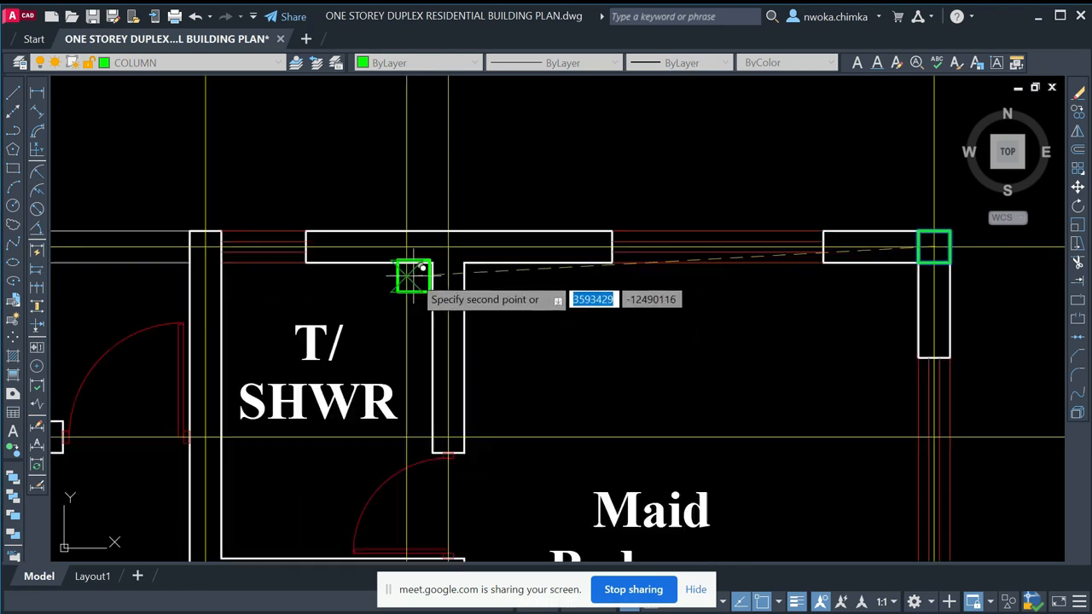
pyautogui.scroll(-1, 705, 234)
pyautogui.scroll(2, 393, 256)
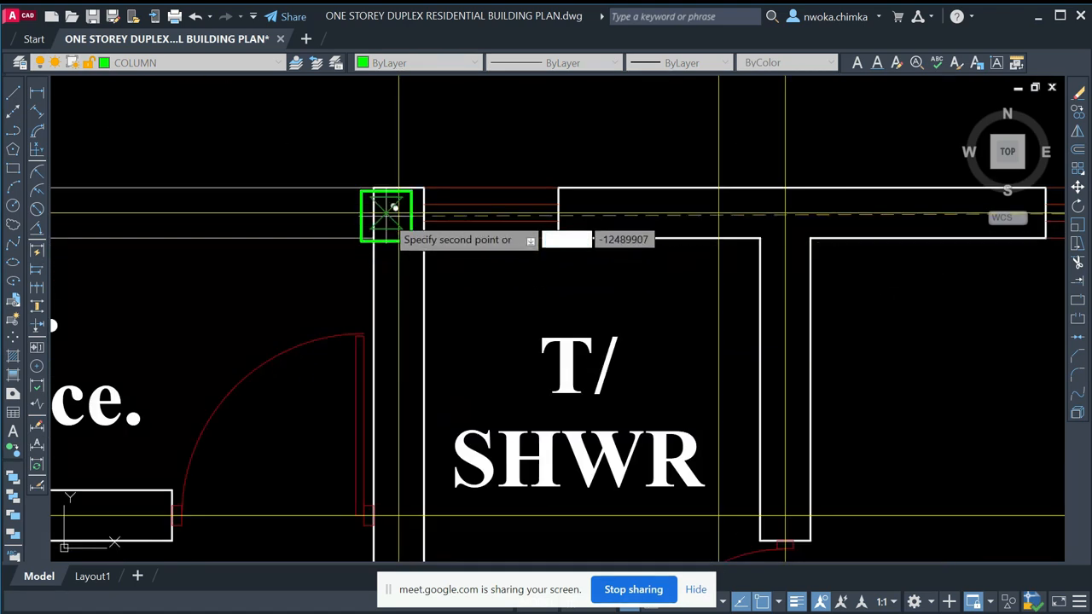
pyautogui.click(407, 204)
pyautogui.scroll(-3, 407, 203)
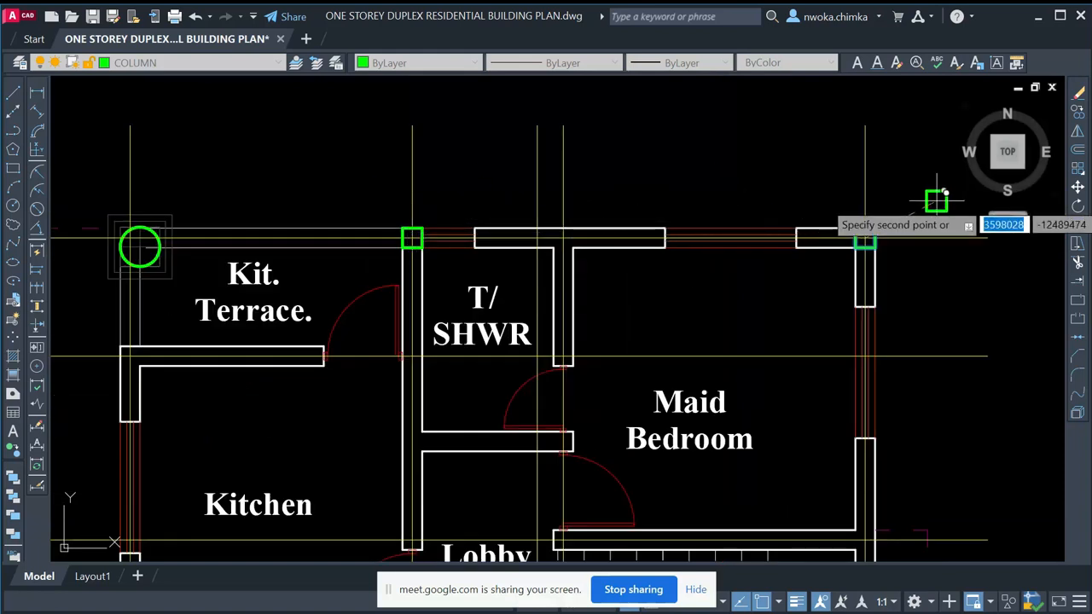
# - Place column copies on the outer wall grid line at the Kit. Terrace–Kitchen wall, the Kitchen–Dining wall and the Dining–Main Lounge line
pyautogui.scroll(-2, 529, 180)
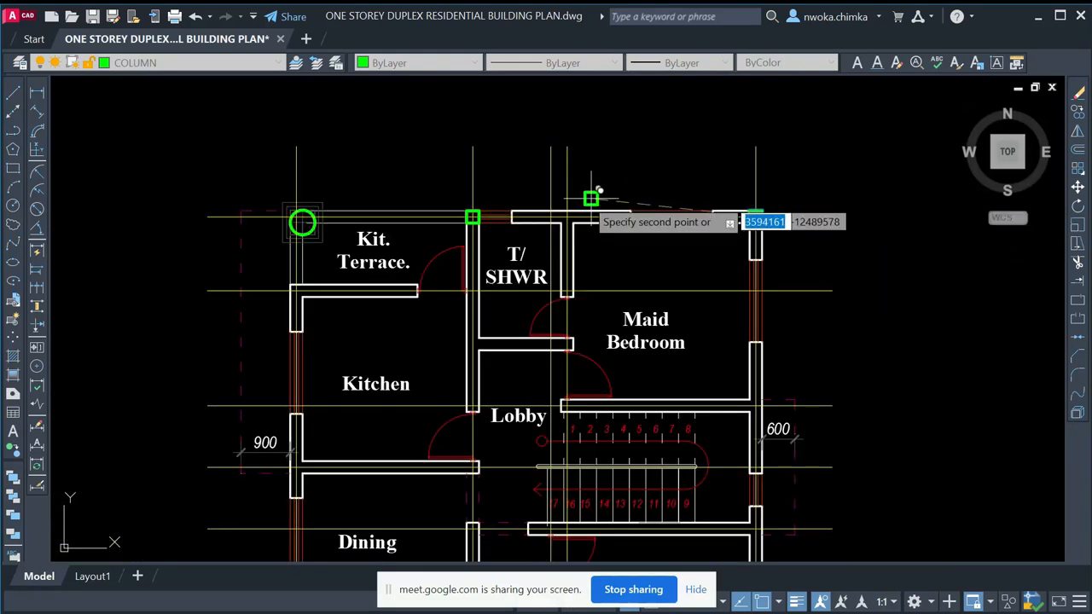
pyautogui.scroll(5, 354, 209)
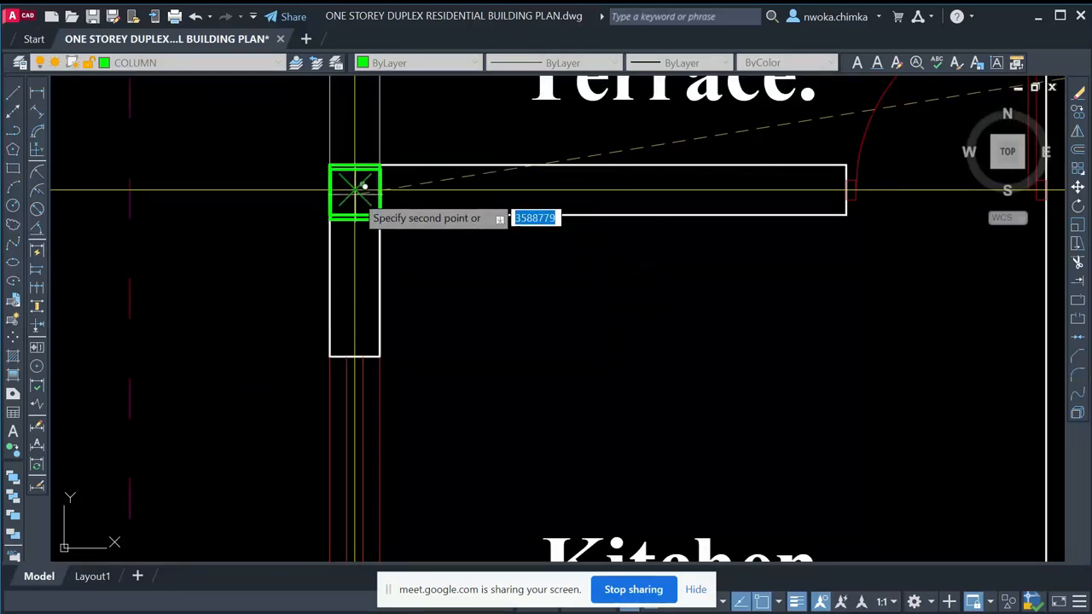
pyautogui.scroll(-5, 361, 183)
pyautogui.scroll(5, 407, 292)
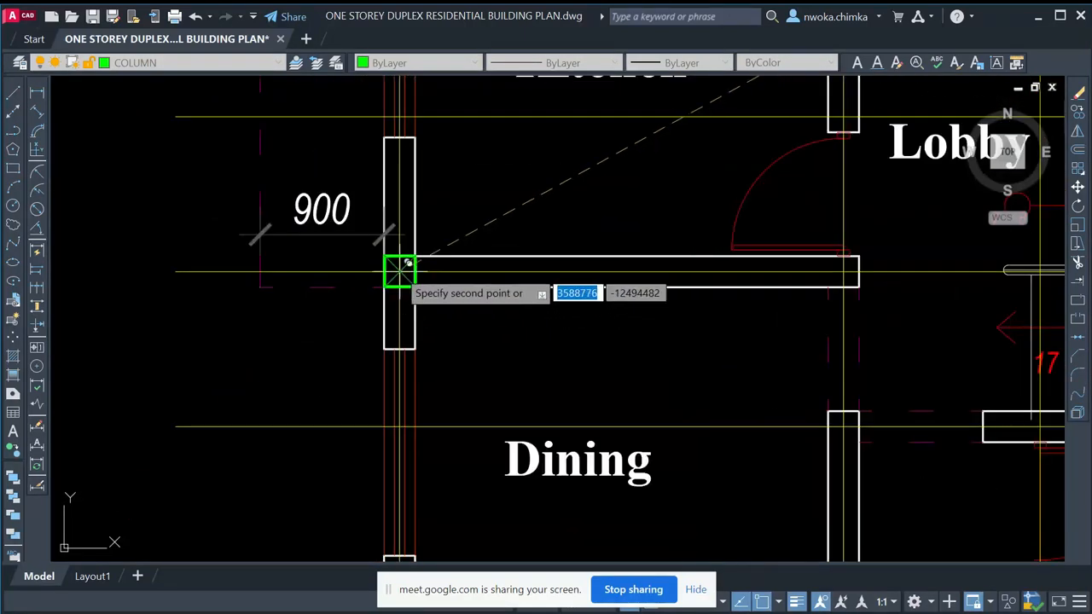
pyautogui.scroll(-5, 421, 175)
pyautogui.scroll(5, 416, 286)
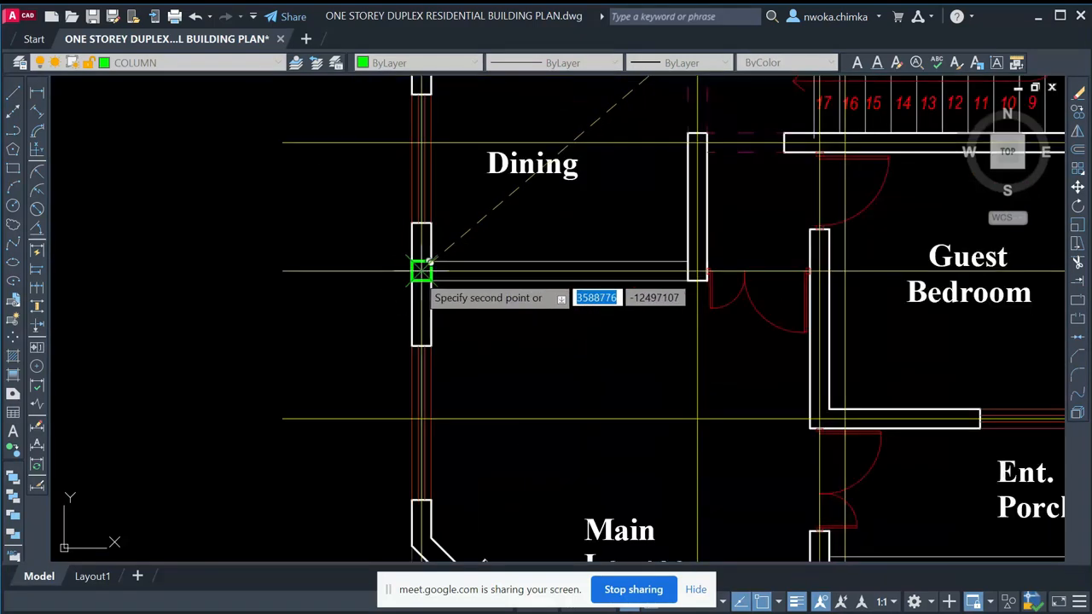
pyautogui.scroll(-5, 425, 269)
# - Place column copies at the Main Lounge's front corner beside the porch and at both Guest Bedroom corners along the Ent. Porch wall
pyautogui.scroll(2, 434, 214)
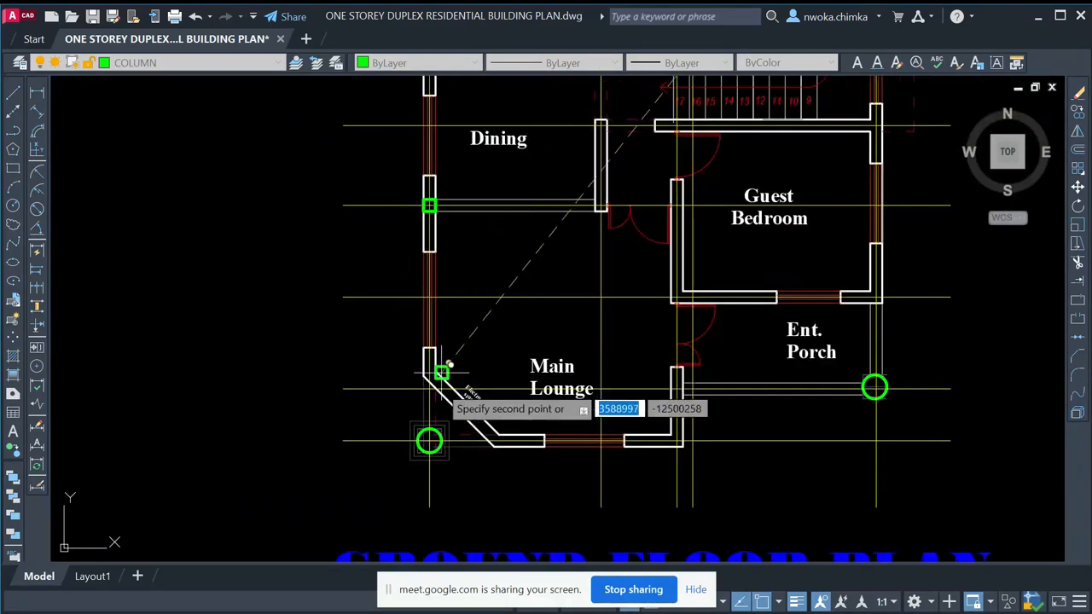
pyautogui.scroll(4, 636, 431)
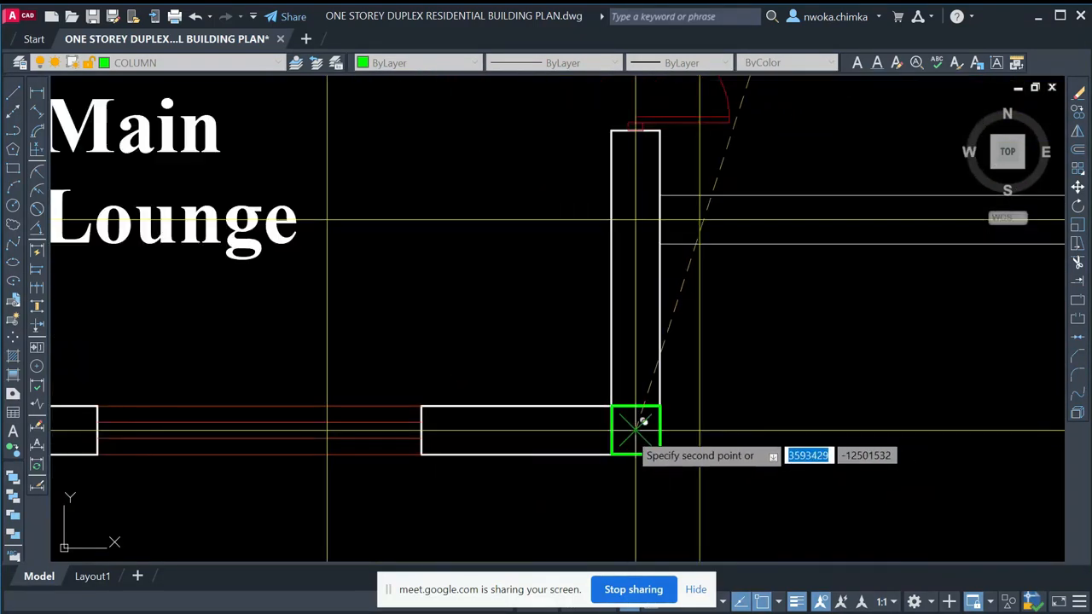
pyautogui.scroll(-3, 556, 410)
pyautogui.moveTo(832, 341); pyautogui.dragTo(668, 526, button='middle')
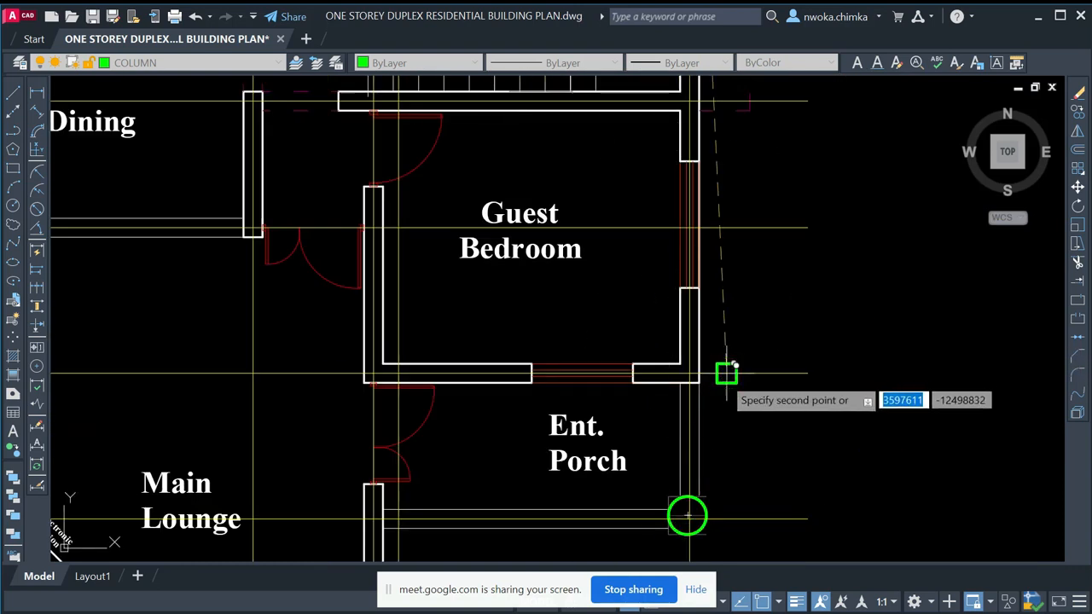
pyautogui.scroll(5, 720, 374)
pyautogui.scroll(-5, 695, 354)
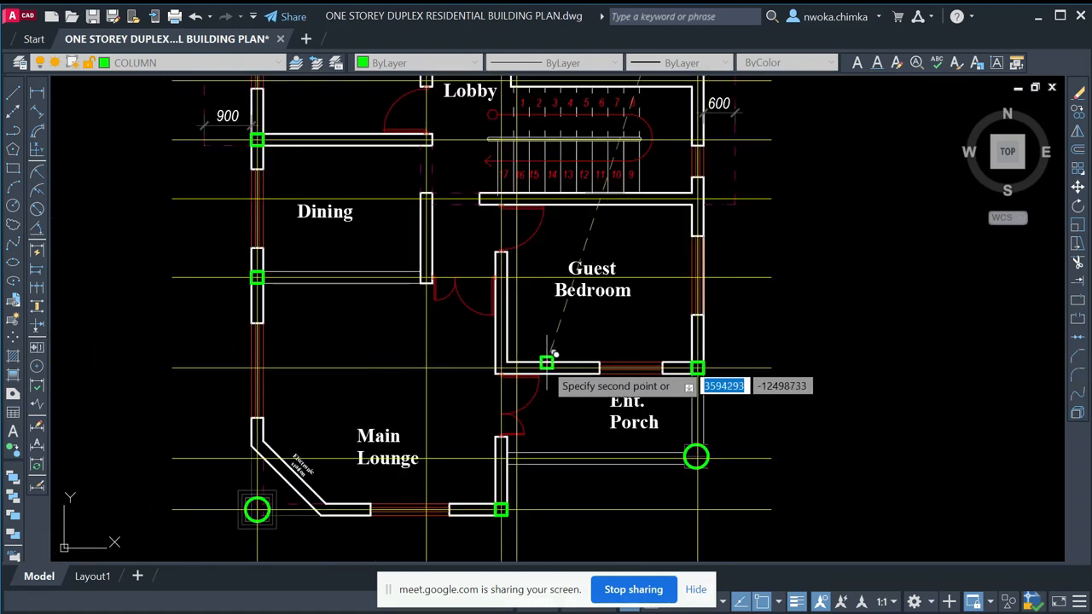
pyautogui.scroll(5, 529, 360)
pyautogui.click(471, 373)
pyautogui.scroll(-2, 532, 386)
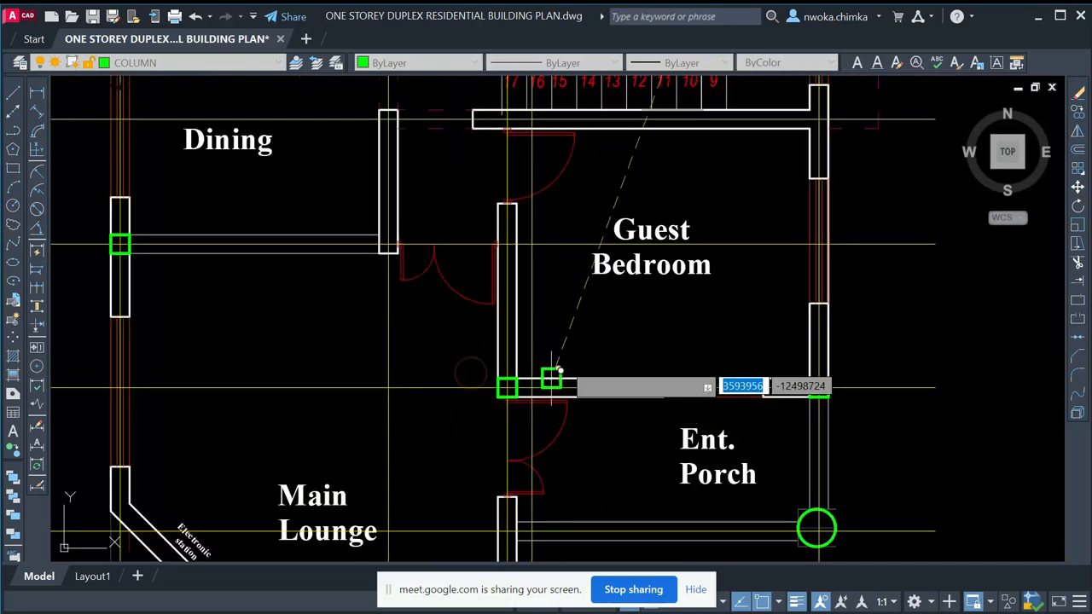
# - Place column copies where both staircase walls meet the outer wall and at the Lobby end of the Maid Bedroom's stair wall
pyautogui.moveTo(594, 320); pyautogui.dragTo(529, 453, button='middle')
pyautogui.scroll(3, 737, 294)
pyautogui.click(724, 246)
pyautogui.scroll(-5, 629, 373)
pyautogui.moveTo(629, 372); pyautogui.dragTo(684, 428, button='middle')
pyautogui.scroll(5, 663, 389)
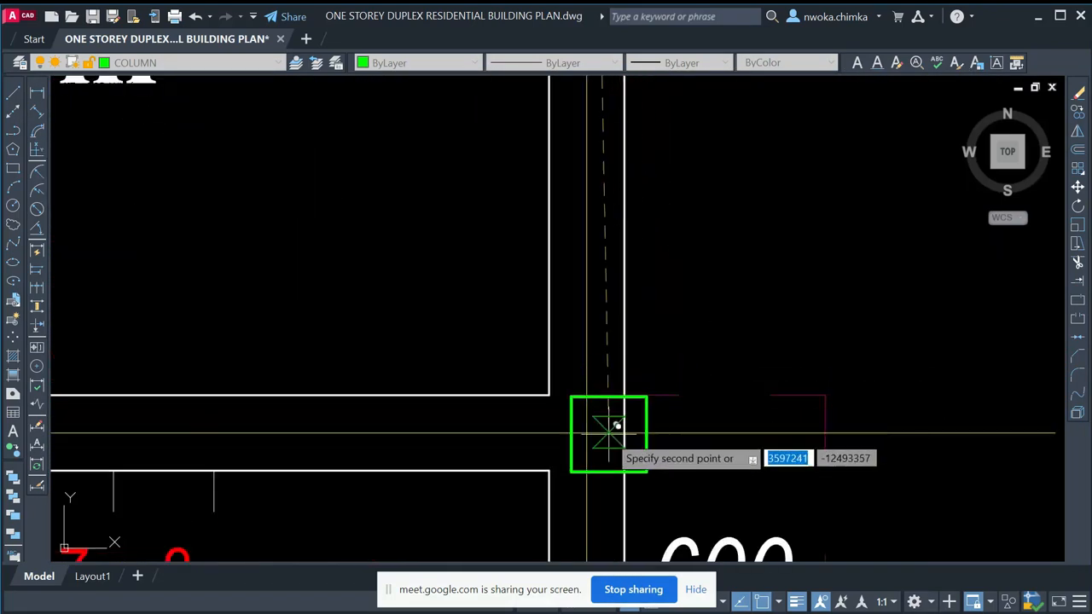
pyautogui.scroll(2, 623, 418)
pyautogui.scroll(-5, 597, 416)
pyautogui.scroll(5, 547, 393)
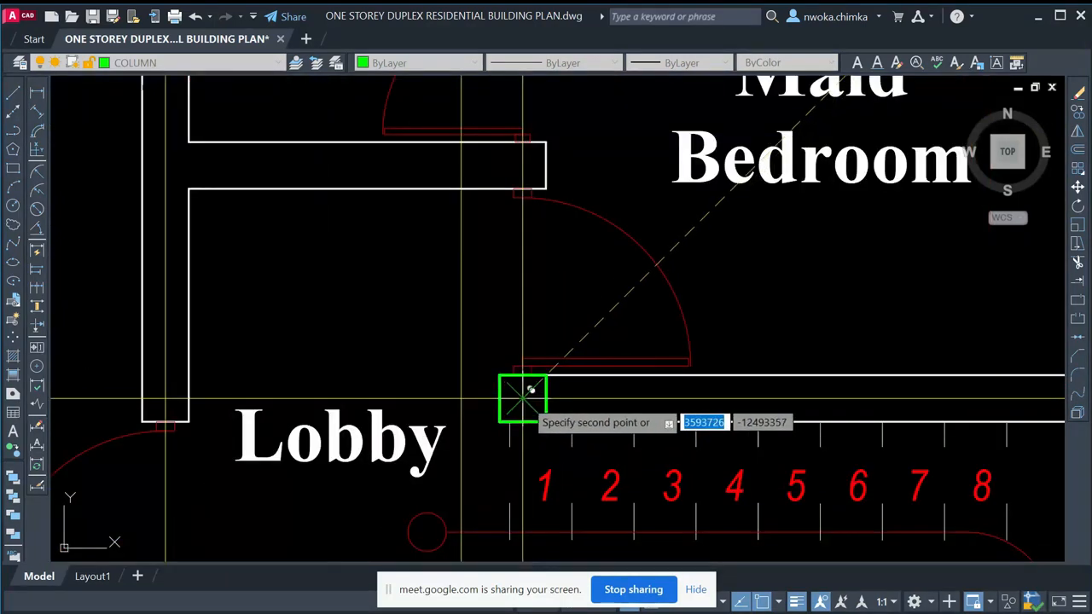
pyautogui.click(523, 399)
pyautogui.scroll(-4, 533, 390)
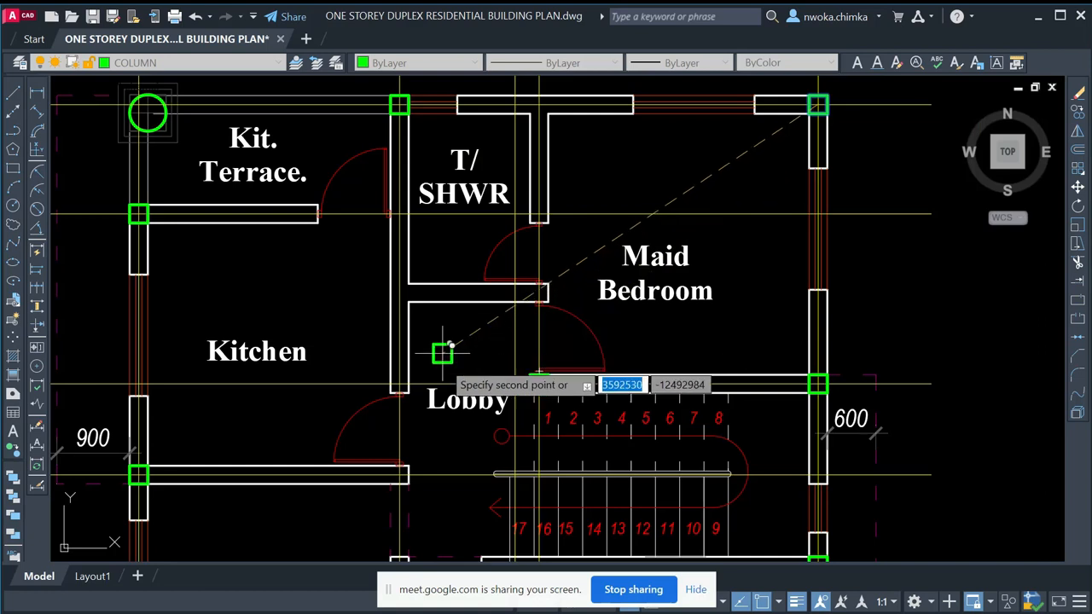
# - Place column copies at the Lobby end of the Kitchen–Dining wall and at the Dining wall corner beside the double door
pyautogui.moveTo(441, 419); pyautogui.dragTo(454, 298, button='middle')
pyautogui.scroll(2, 431, 331)
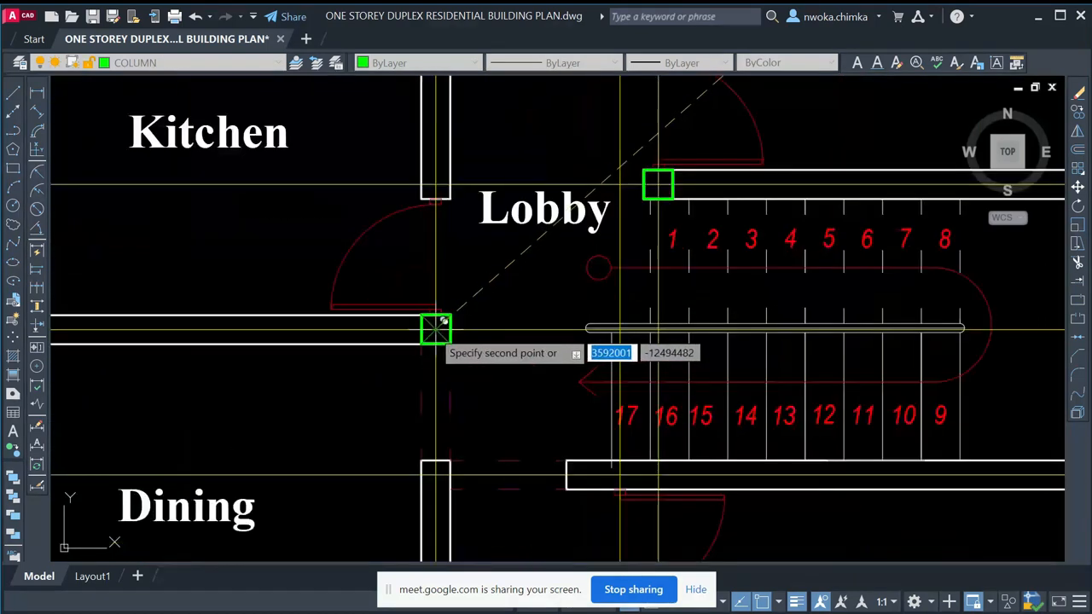
pyautogui.scroll(-3, 519, 207)
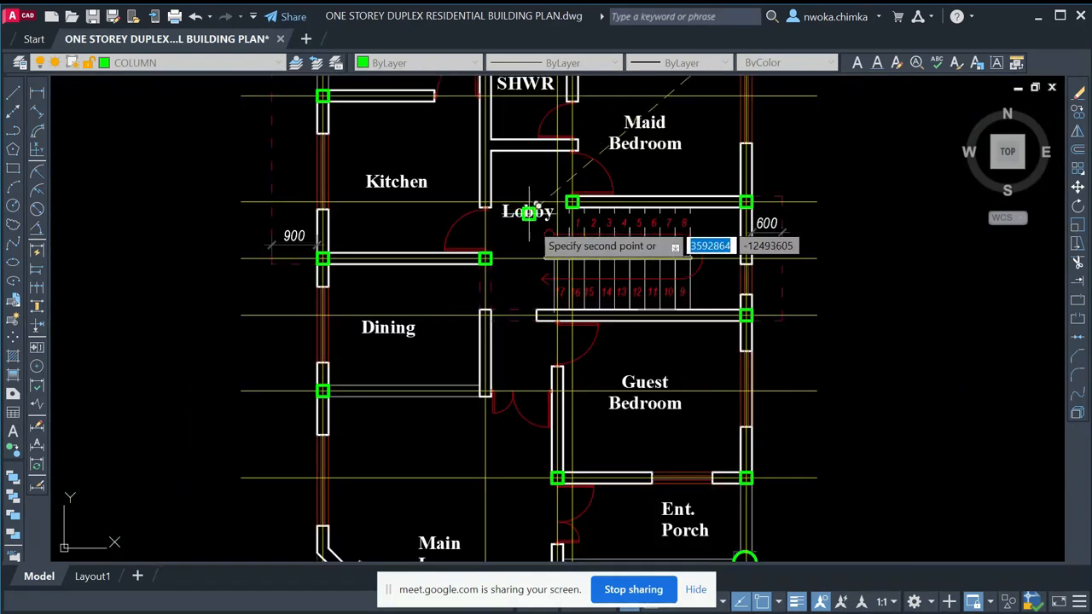
pyautogui.scroll(1, 503, 325)
pyautogui.moveTo(470, 446); pyautogui.dragTo(486, 299, button='middle')
pyautogui.scroll(5, 468, 286)
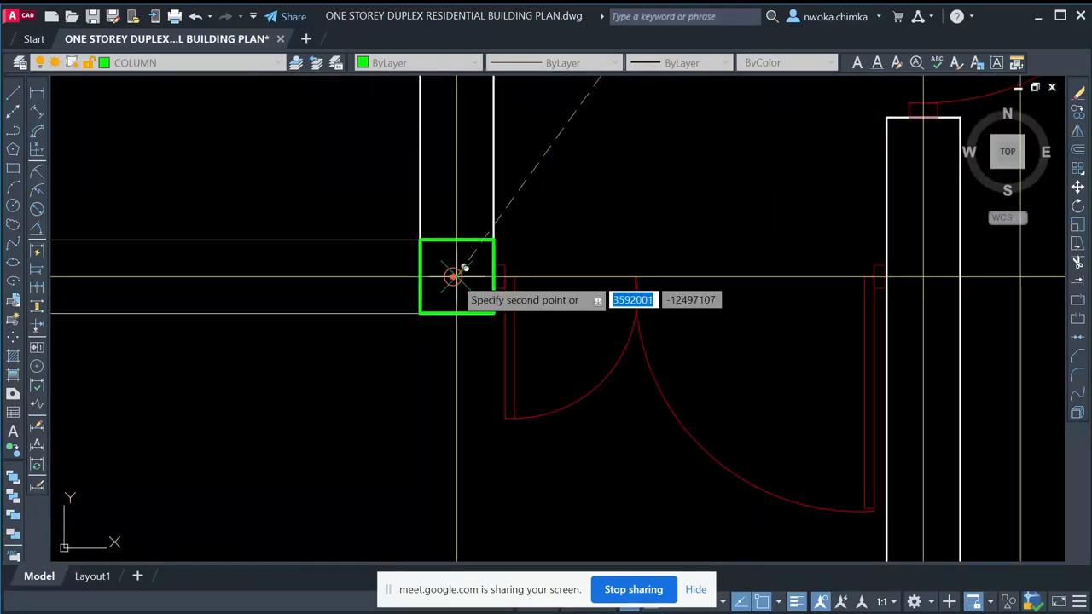
pyautogui.scroll(-3, 454, 283)
pyautogui.scroll(-2, 520, 277)
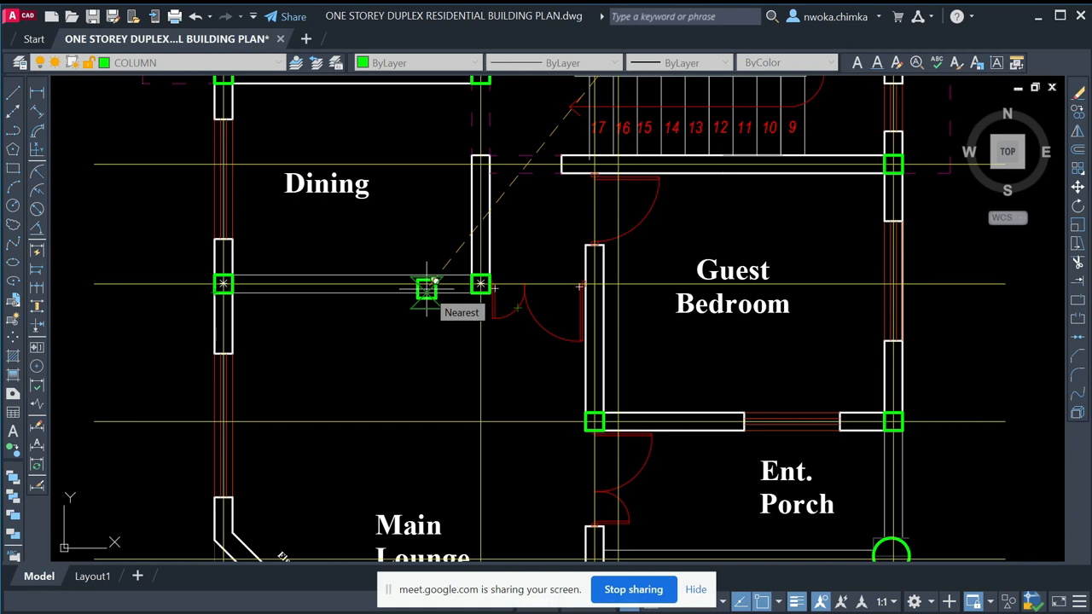
# - Review the placed columns across the ground floor plan and end the copying
pyautogui.scroll(-2, 491, 285)
pyautogui.moveTo(597, 234); pyautogui.dragTo(558, 344, button='middle')
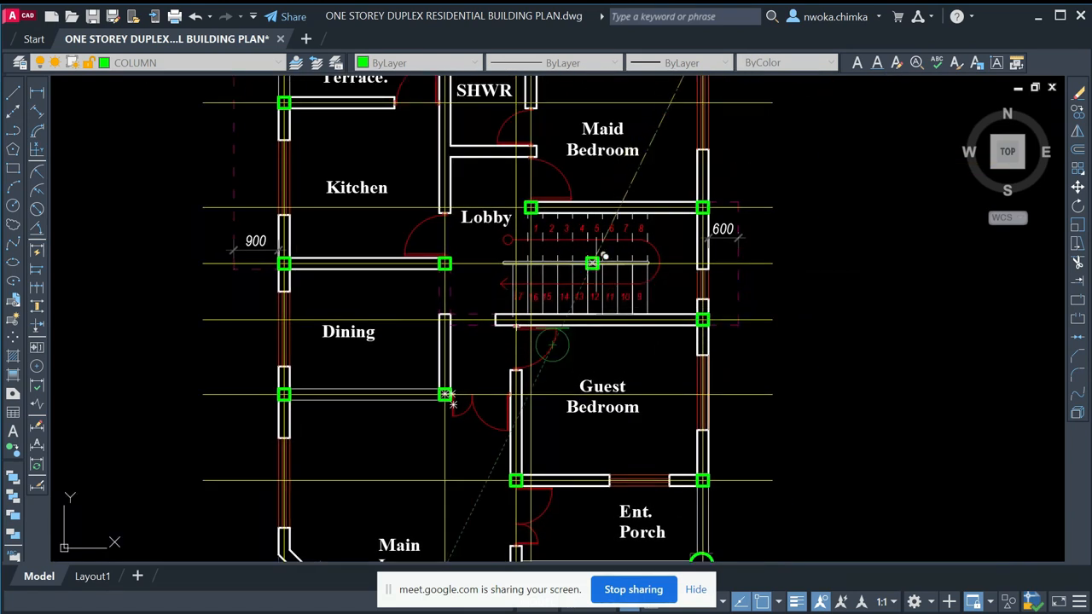
pyautogui.scroll(-2, 520, 246)
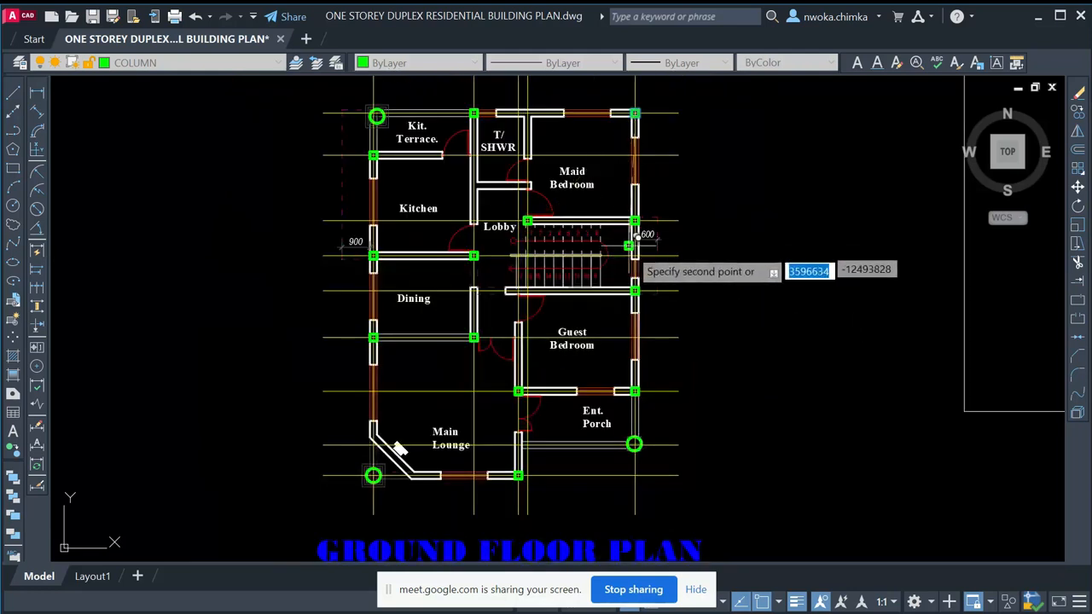
pyautogui.scroll(4, 636, 223)
pyautogui.moveTo(722, 202); pyautogui.dragTo(618, 245, button='middle')
pyautogui.scroll(-2, 677, 221)
pyautogui.press('Escape')
# - Delete the column where the wall between the Maid Bedroom and the staircase meets the outer wall
pyautogui.scroll(4, 585, 241)
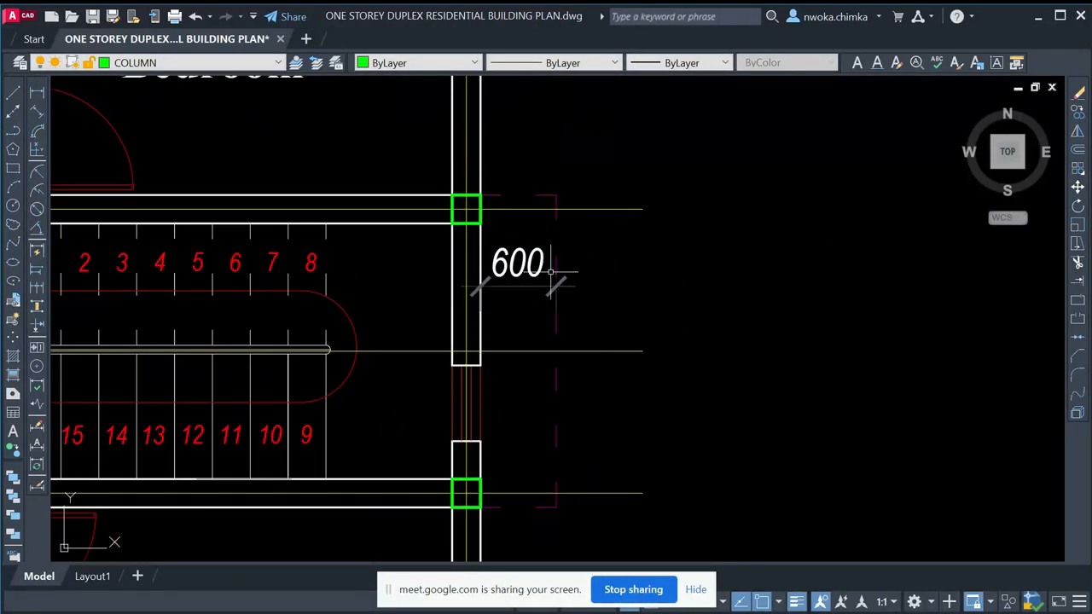
pyautogui.scroll(-2, 631, 254)
pyautogui.moveTo(223, 273); pyautogui.dragTo(434, 341, button='middle')
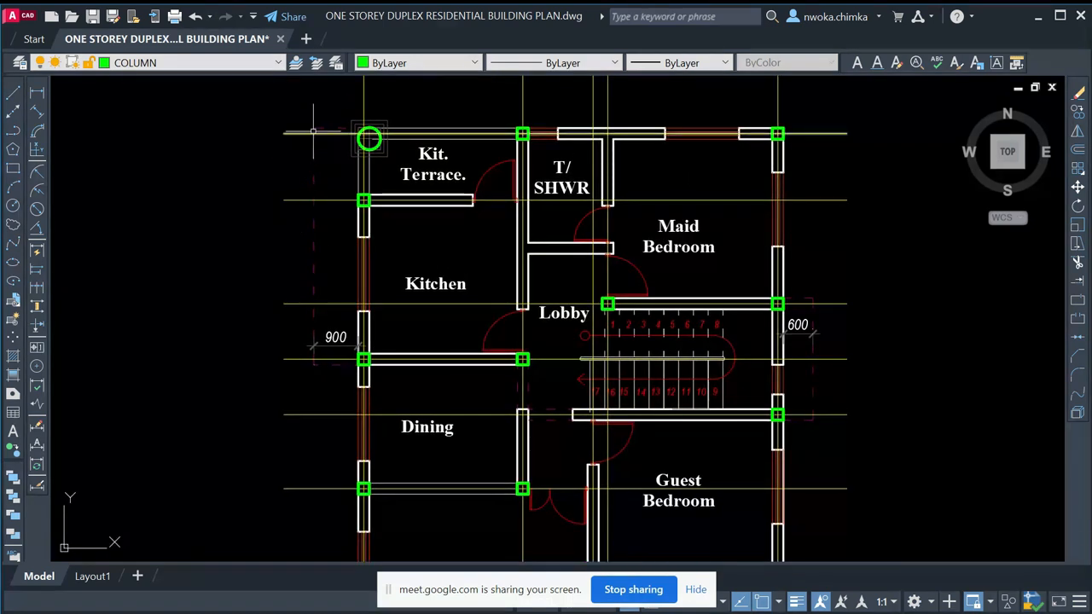
pyautogui.scroll(-2, 312, 133)
pyautogui.scroll(6, 582, 235)
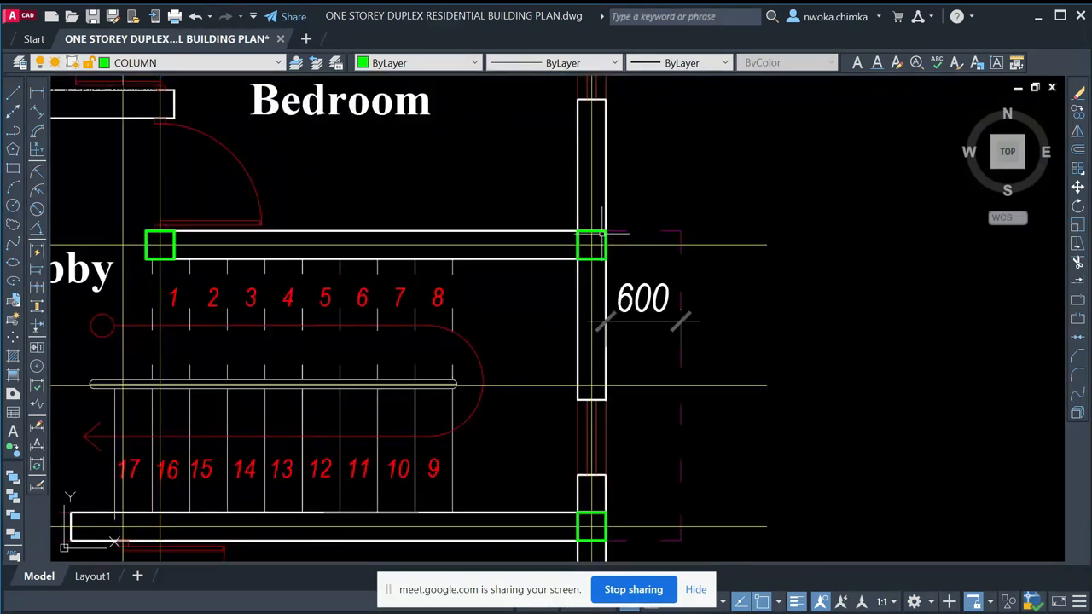
pyautogui.scroll(2, 596, 241)
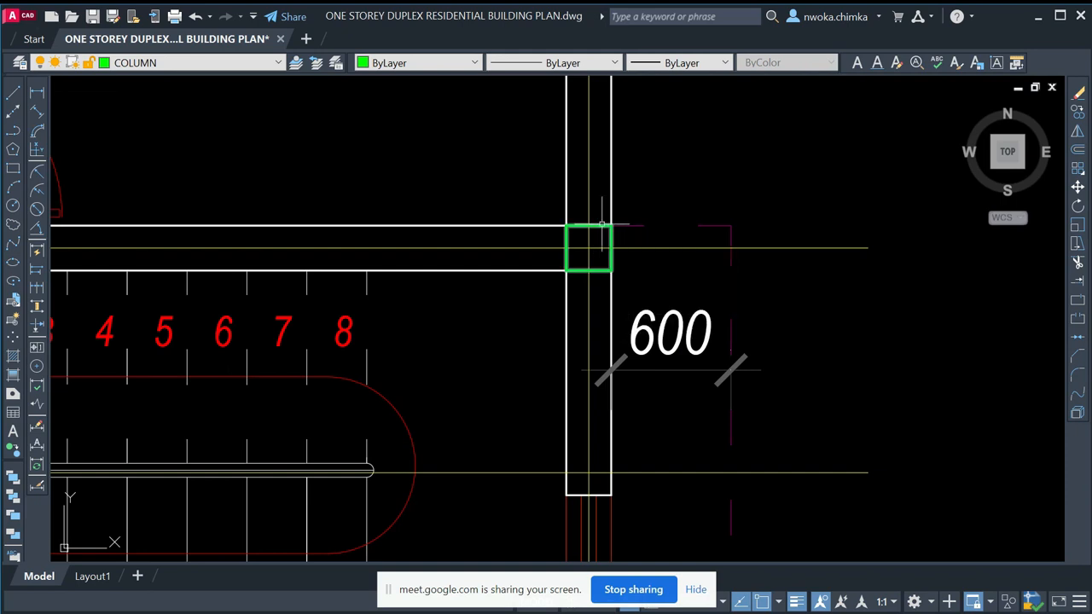
pyautogui.press('Escape')
pyautogui.scroll(-4, 597, 247)
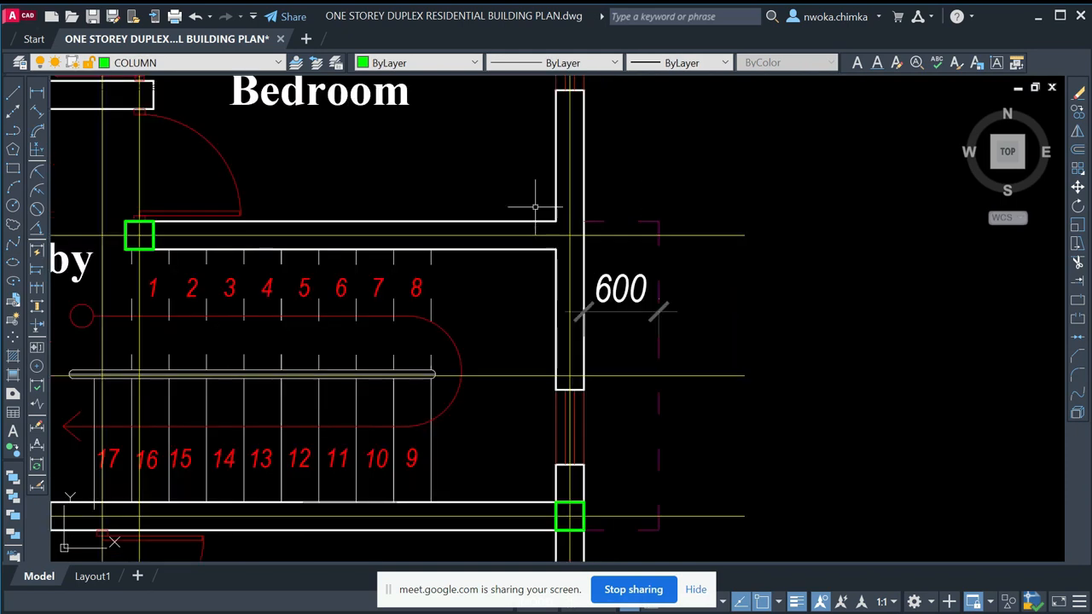
pyautogui.scroll(2, 579, 268)
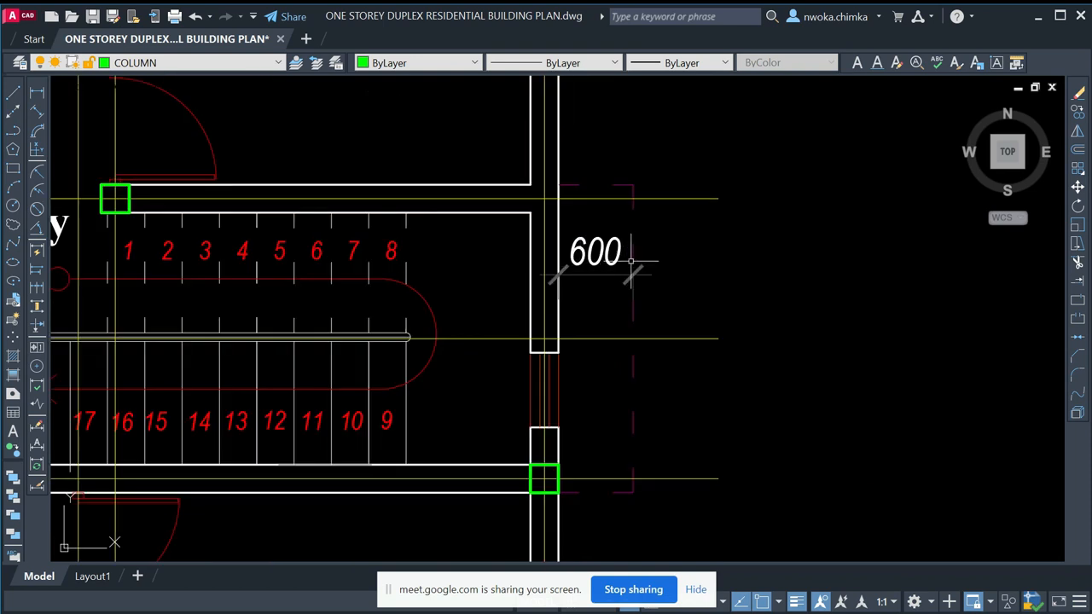
# - Stretch the dashed projection outline and its dimension beside the staircase outward by 1400
pyautogui.moveTo(654, 264); pyautogui.dragTo(583, 243, button='middle')
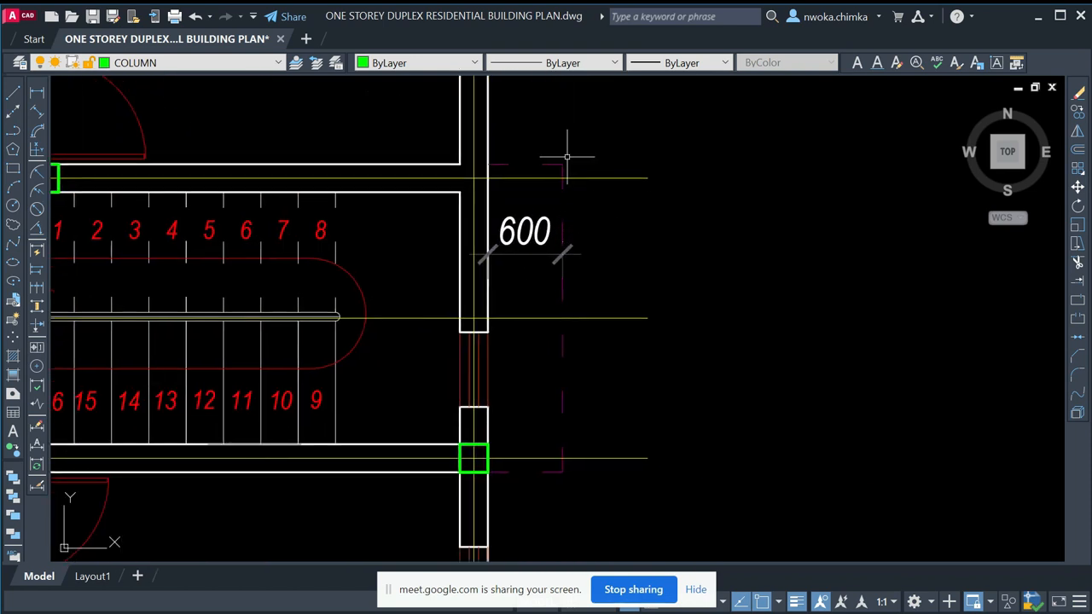
pyautogui.click(623, 113)
pyautogui.click(495, 545)
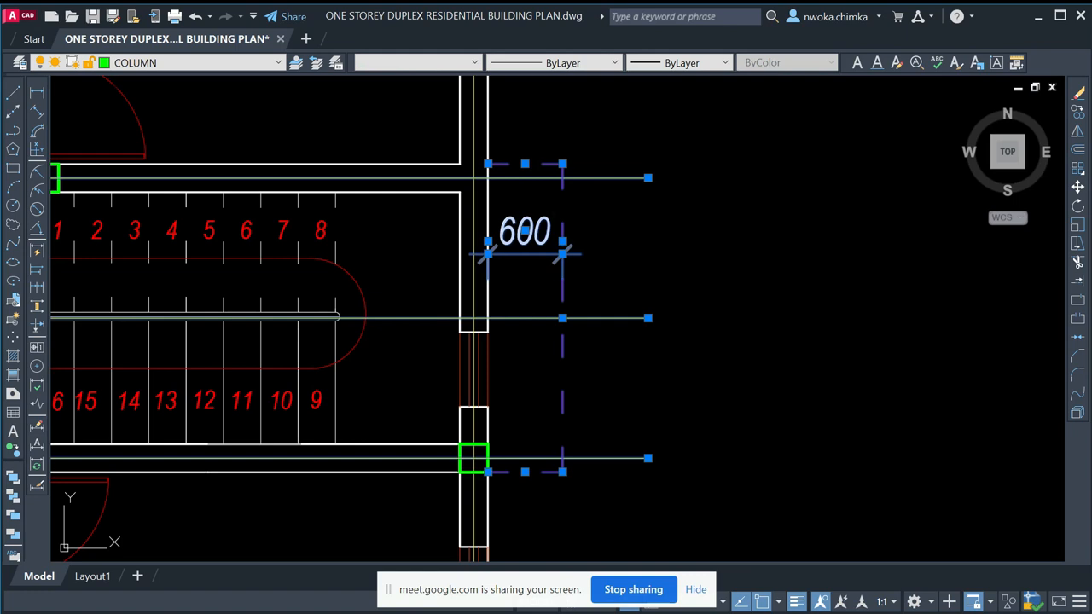
pyautogui.press('s')
pyautogui.press('Return')
pyautogui.click(562, 278)
pyautogui.write('1')
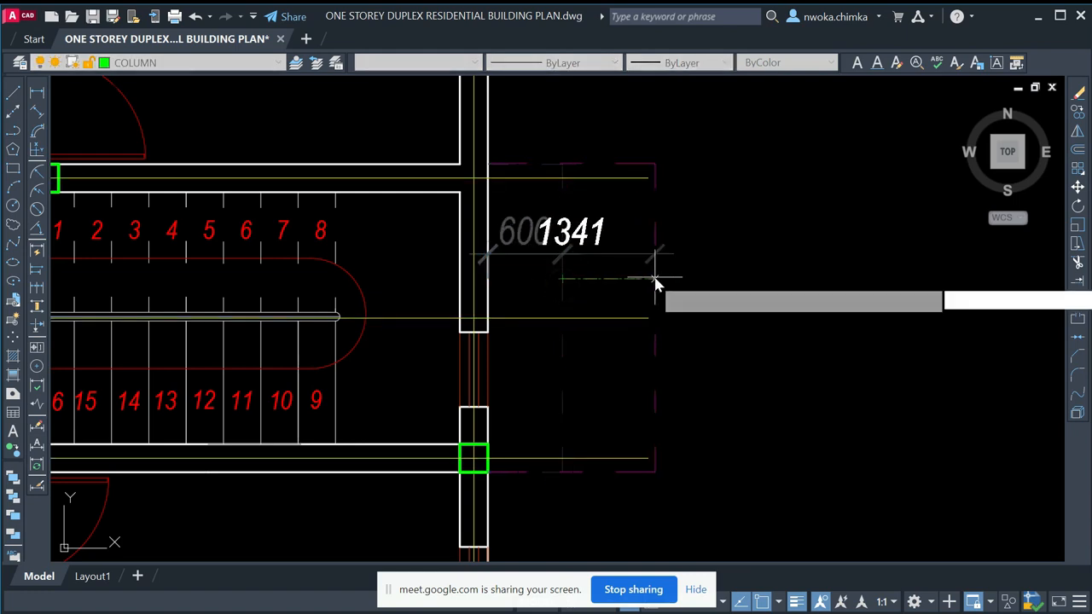
pyautogui.press('BackSpace')
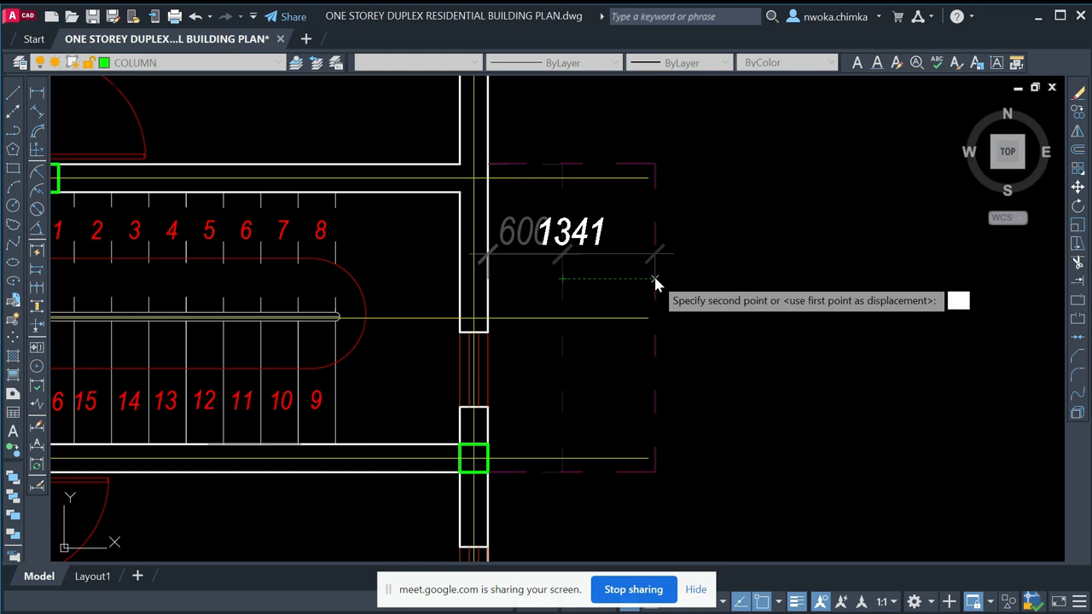
pyautogui.write('1400')
pyautogui.press('Return')
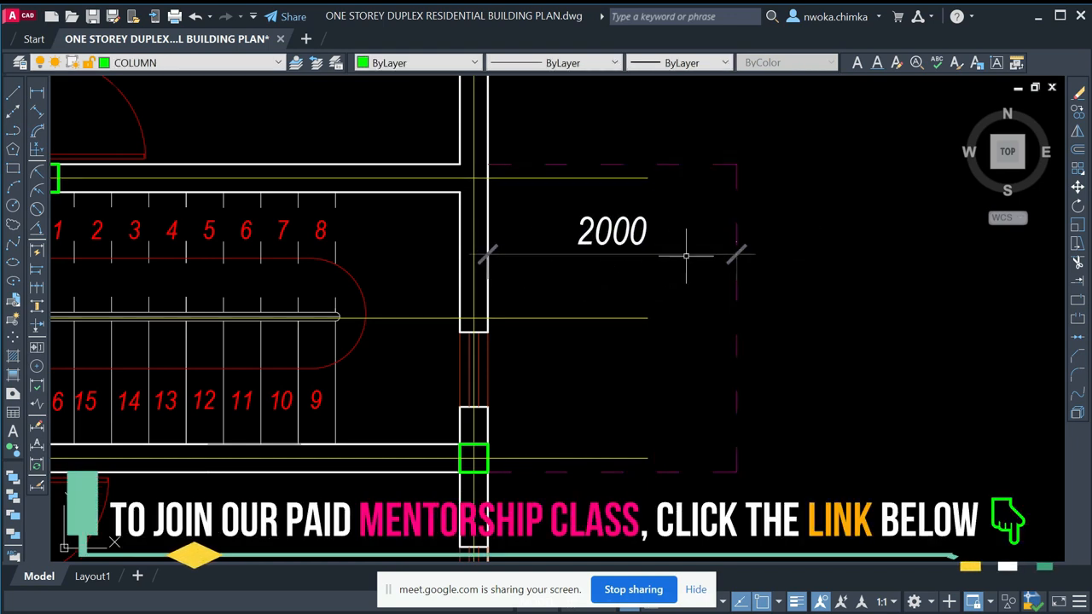
# - Examine the widened projection and the wall junction beside the staircase where the column was removed
pyautogui.scroll(-2, 708, 249)
pyautogui.scroll(4, 540, 218)
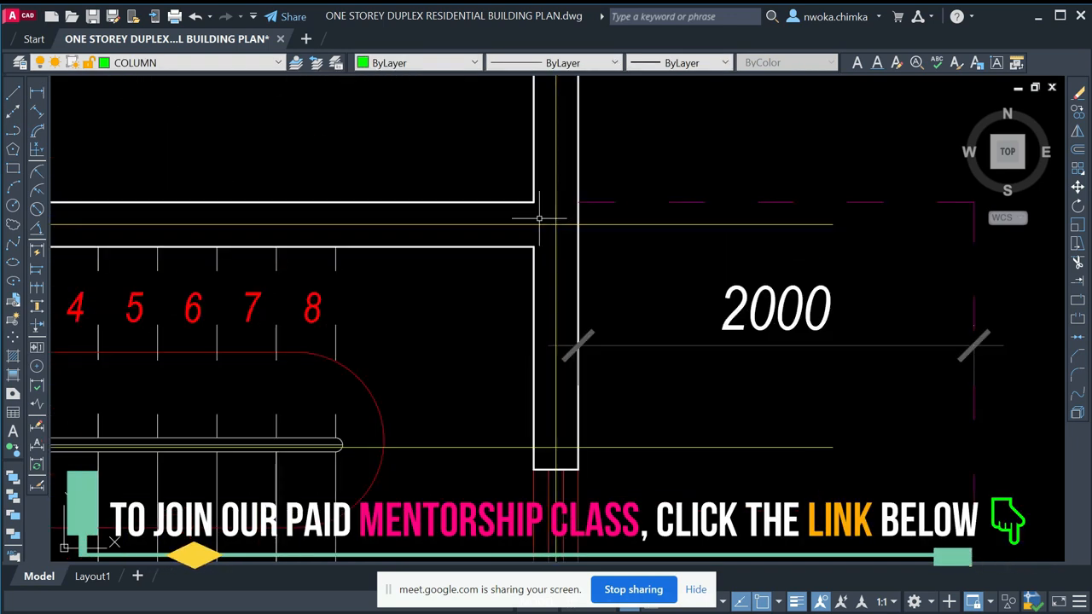
pyautogui.scroll(-2, 588, 267)
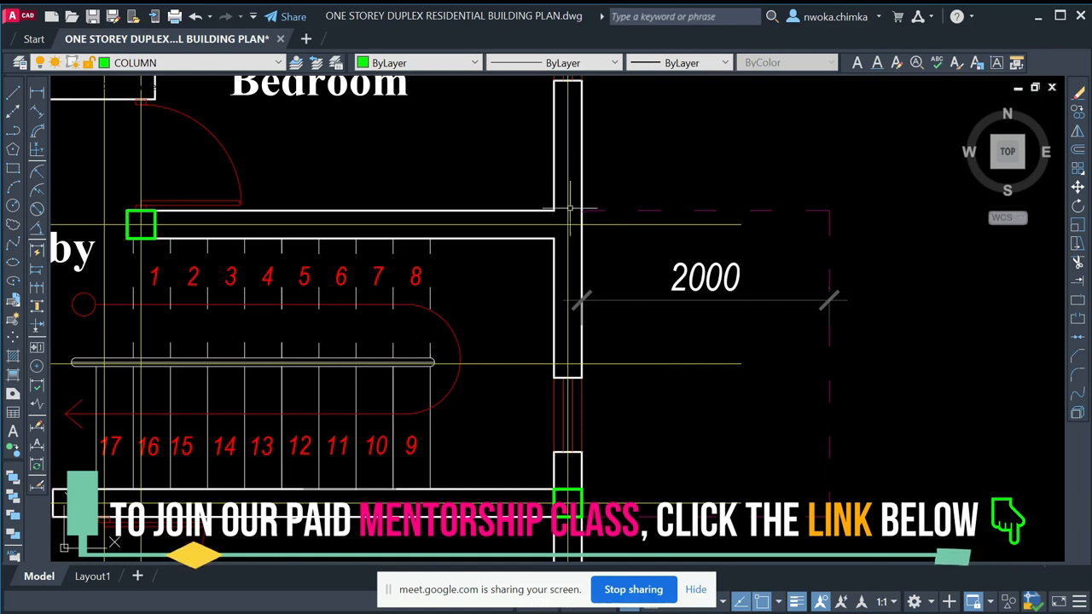
pyautogui.scroll(-2, 589, 222)
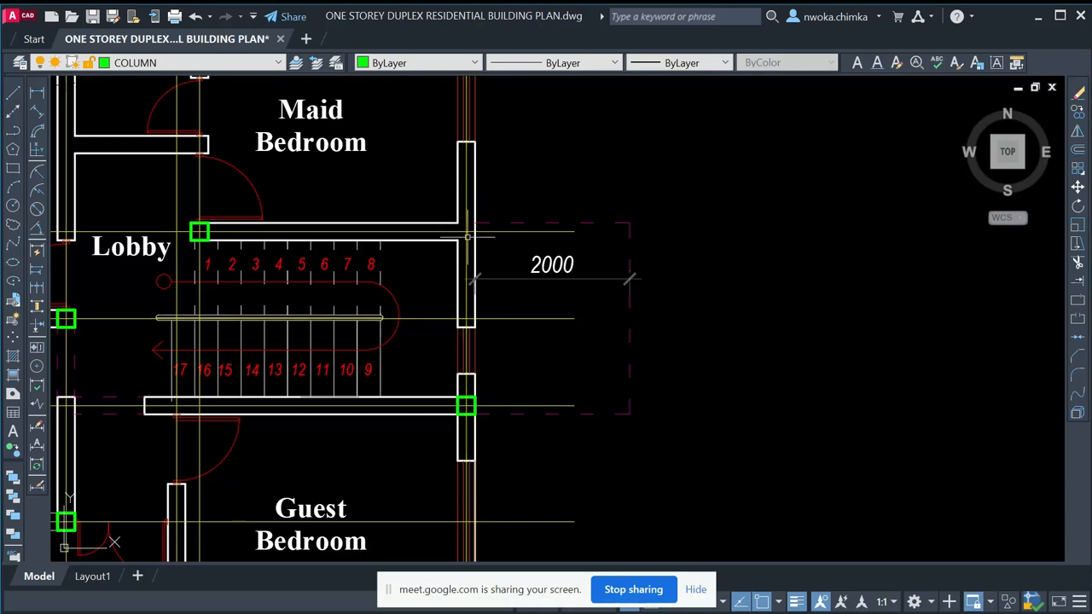
pyautogui.scroll(2, 470, 240)
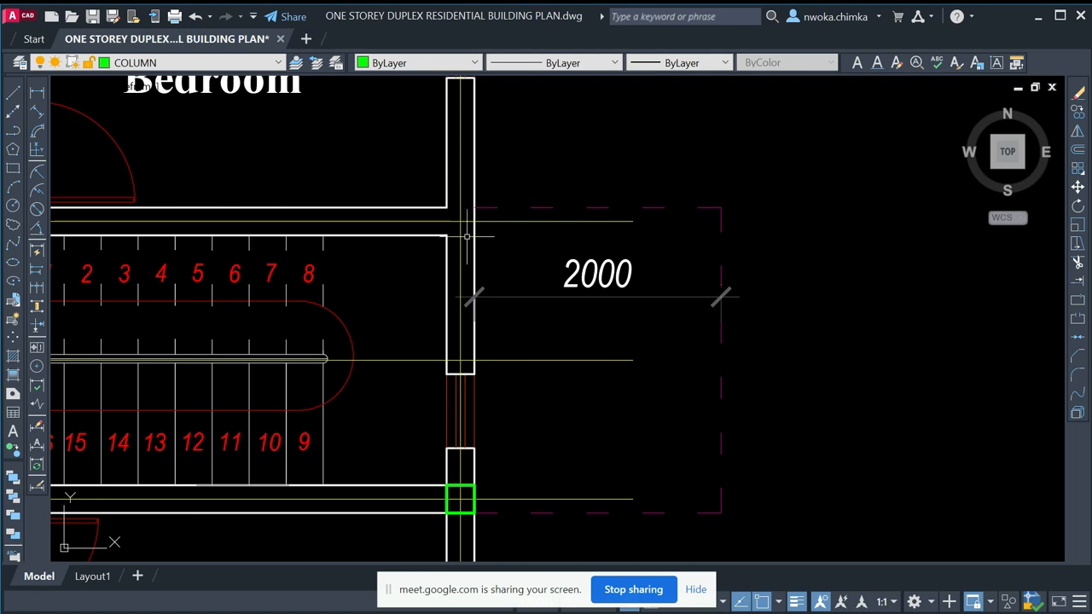
pyautogui.scroll(-2, 468, 237)
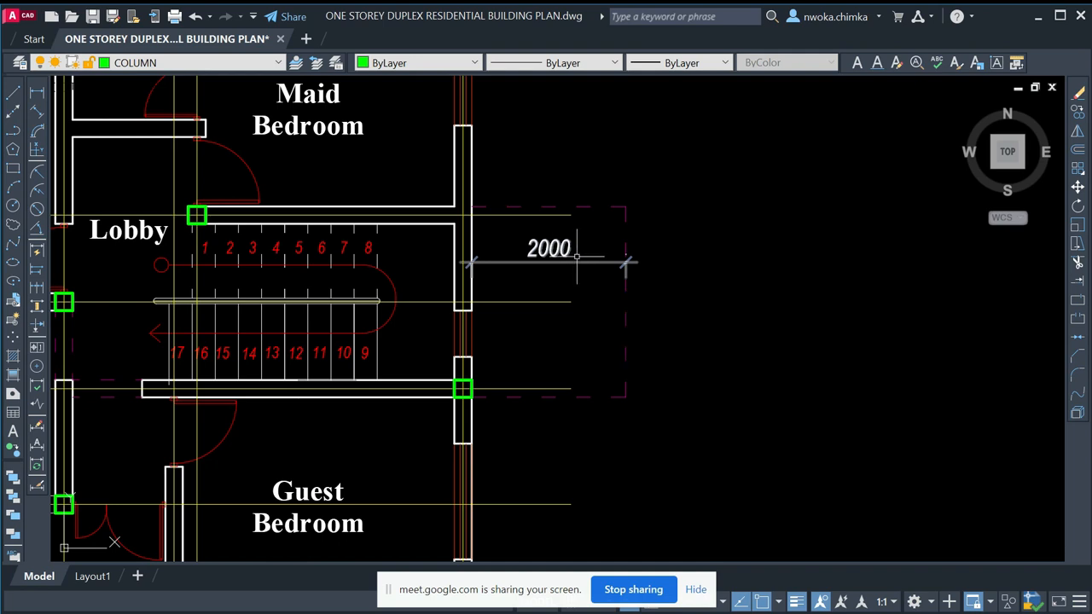
pyautogui.scroll(-1, 249, 260)
# - Draw a vertical line in the empty space beside the ground floor plan to represent a column
pyautogui.click(13, 94)
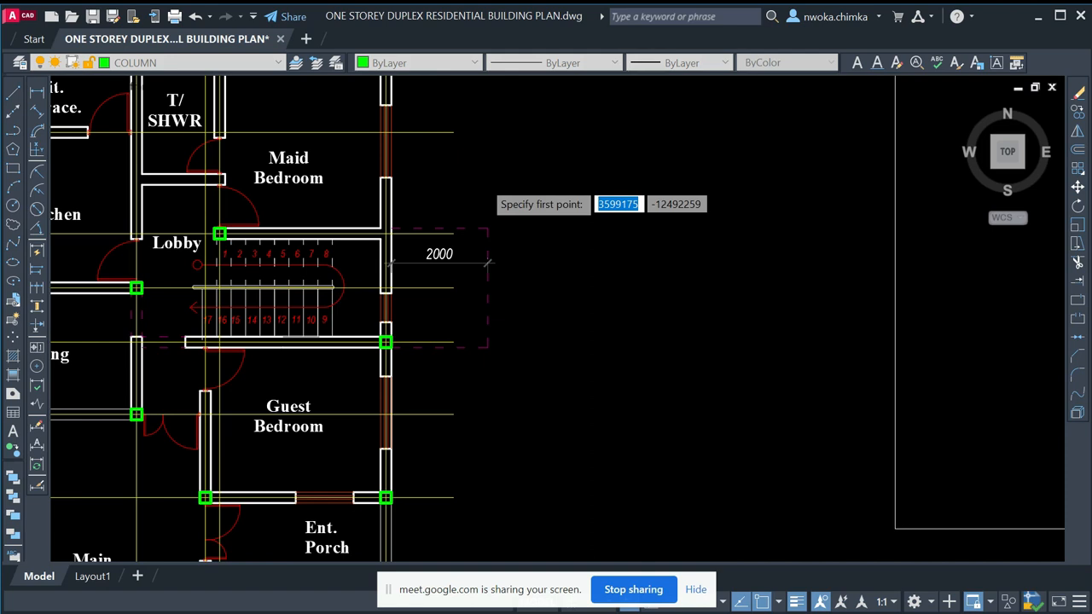
pyautogui.scroll(-2, 484, 186)
pyautogui.click(572, 150)
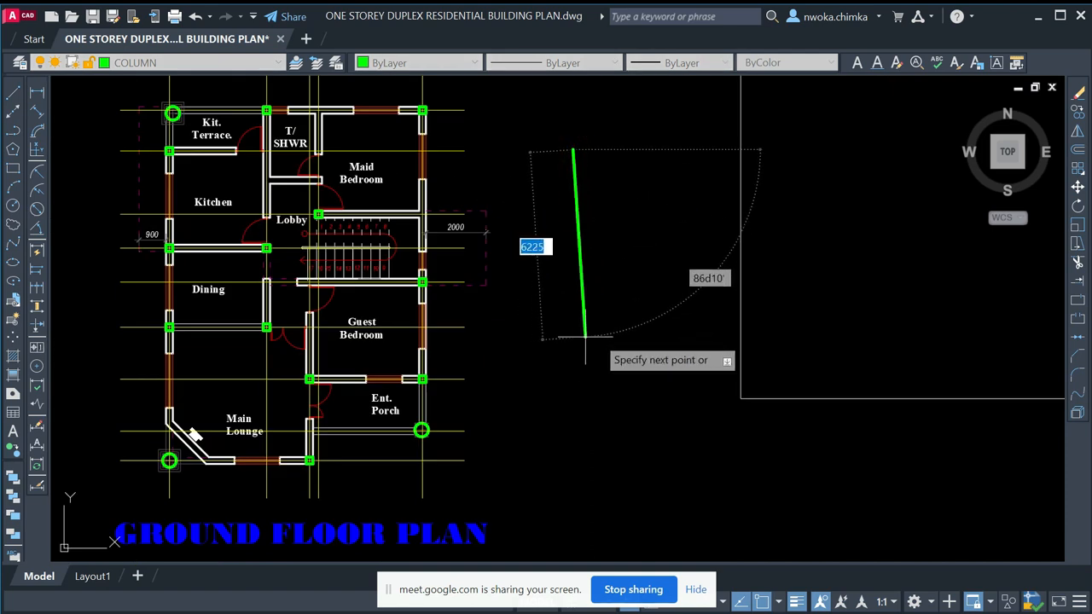
pyautogui.press('F8')
pyautogui.click(573, 293)
pyautogui.press('Return')
# - Draw a horizontal beam line outward from the vertical line's midpoint and colour it yellow
pyautogui.press('Return')
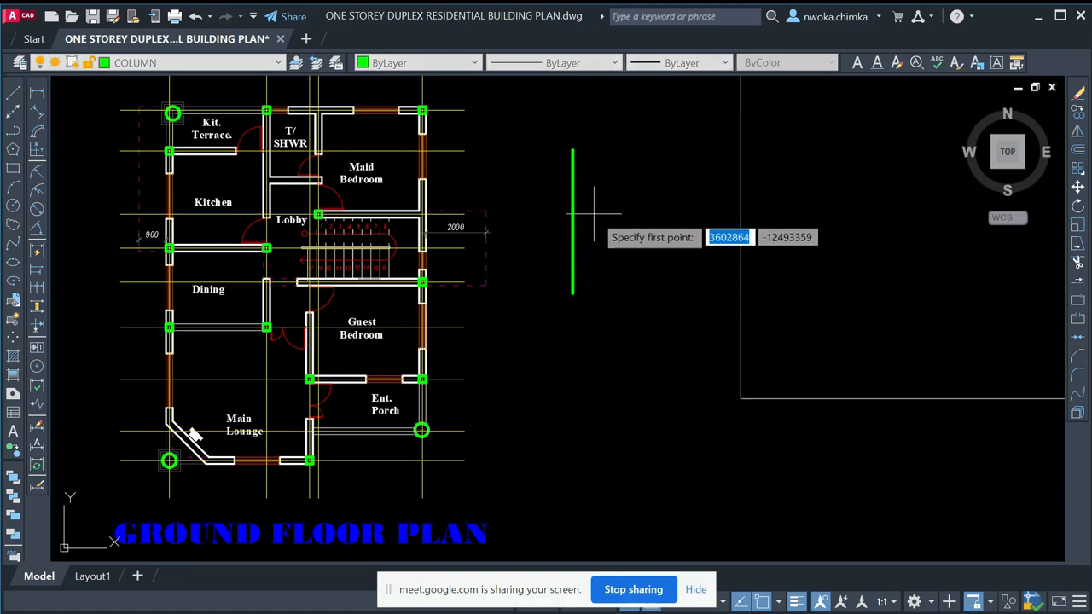
pyautogui.click(573, 221)
pyautogui.click(715, 222)
pyautogui.press('Return')
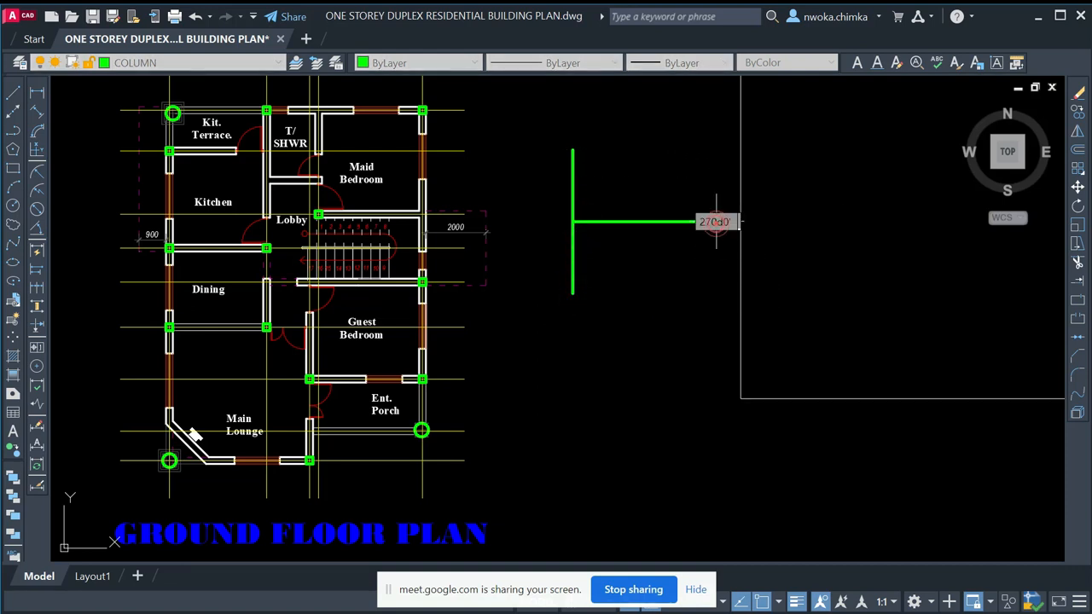
pyautogui.click(714, 222)
pyautogui.click(462, 63)
pyautogui.click(419, 123)
pyautogui.press('Escape')
# - Draw a short vertical line above the free end of the yellow line as a load arrow's shaft
pyautogui.click(13, 93)
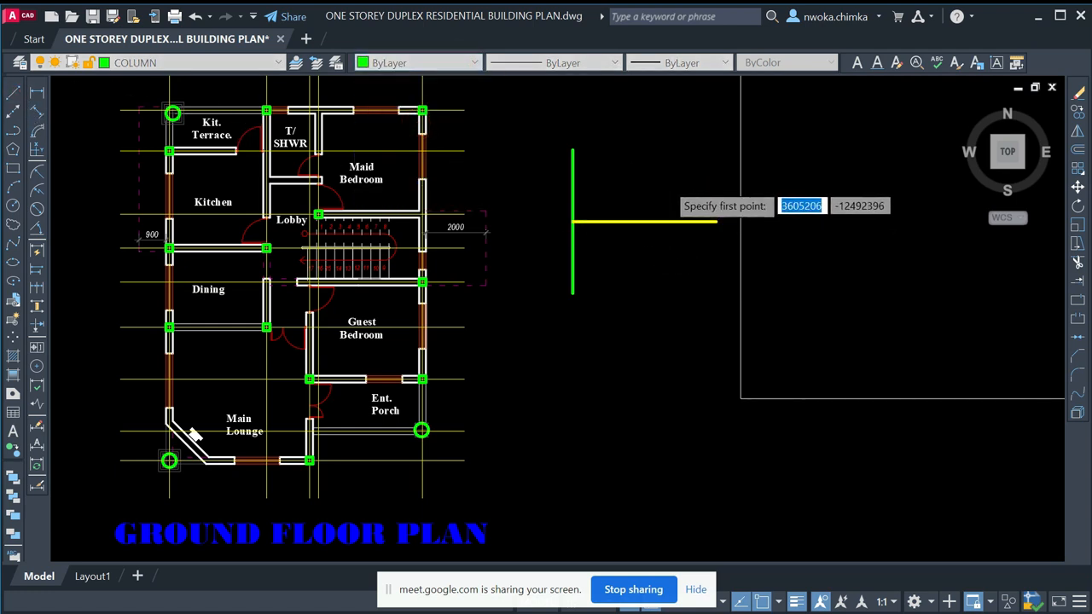
pyautogui.scroll(2, 668, 184)
pyautogui.click(707, 107)
pyautogui.press('Escape')
pyautogui.moveTo(713, 196); pyautogui.dragTo(665, 283, button='middle')
pyautogui.press('Return')
pyautogui.click(688, 169)
pyautogui.click(689, 315)
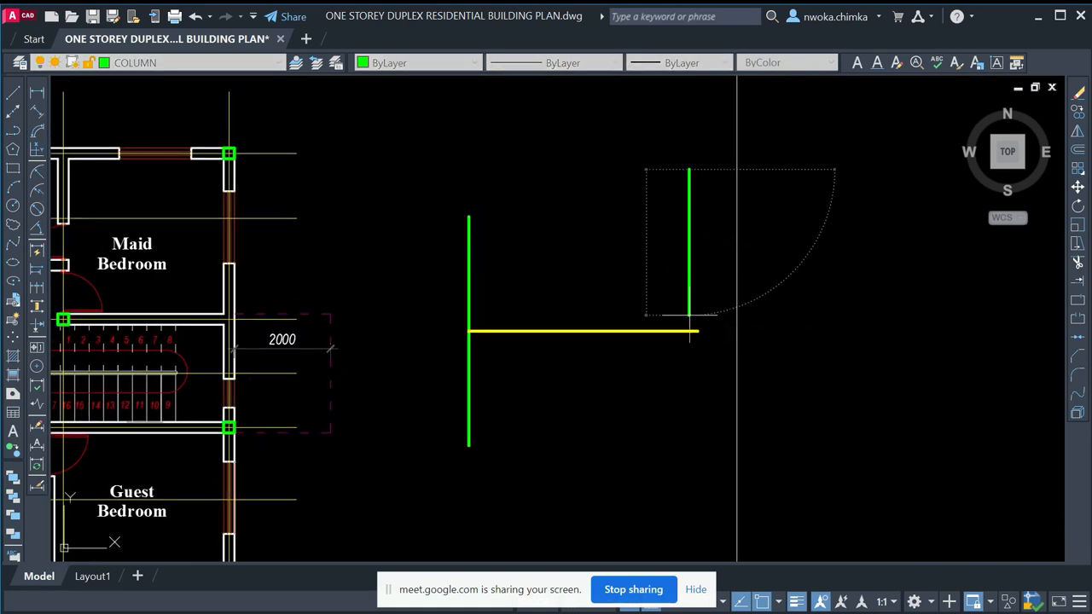
# - Add two slanted arrowhead lines at the lower end of the shaft with ortho off
pyautogui.press('F7')
pyautogui.press('F8')
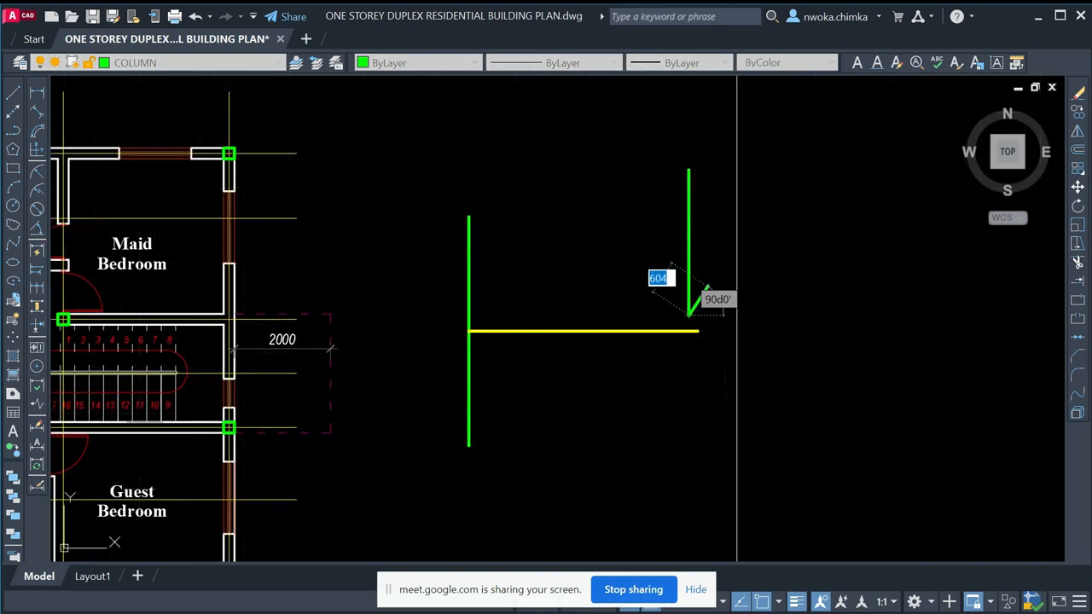
pyautogui.click(719, 279)
pyautogui.press('Escape')
pyautogui.press('Return')
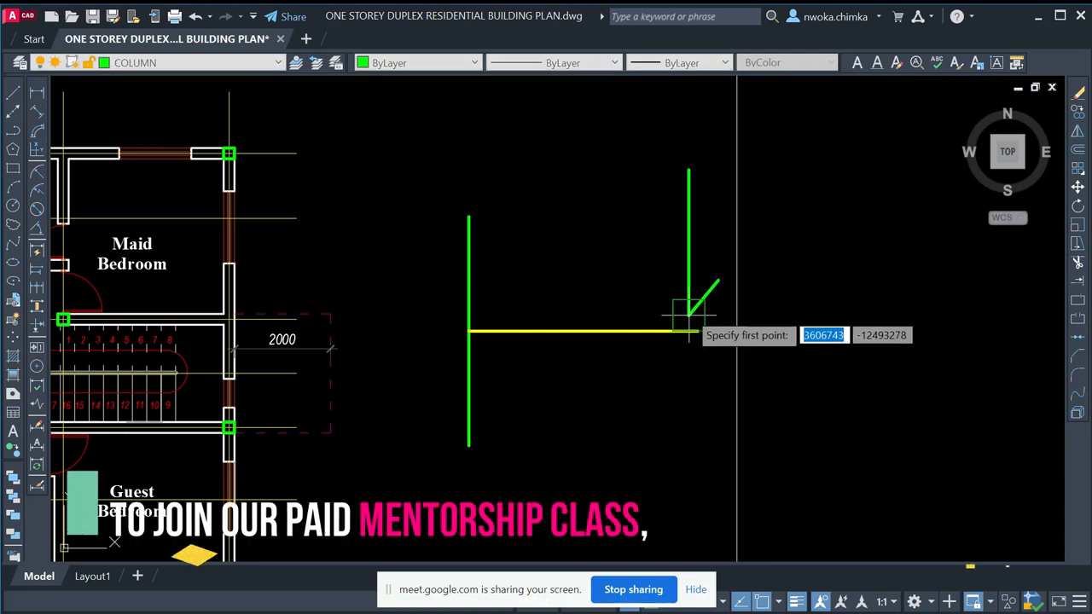
pyautogui.click(689, 316)
pyautogui.click(662, 281)
pyautogui.press('Escape')
# - Colour the arrow red and move its tip onto the free end of the yellow beam line
pyautogui.click(715, 254)
pyautogui.click(645, 306)
pyautogui.click(435, 62)
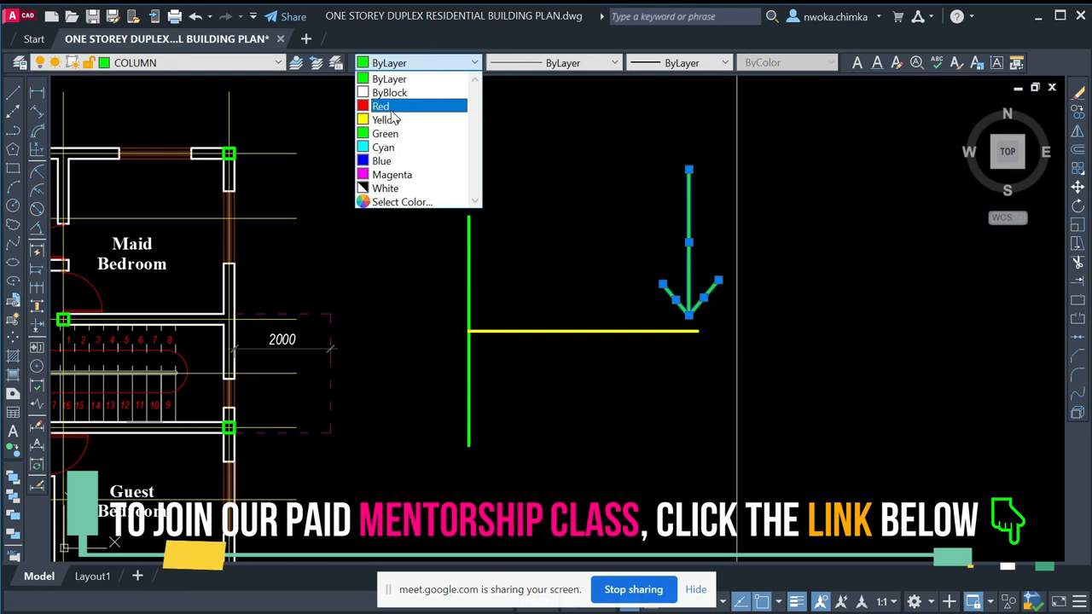
pyautogui.click(381, 106)
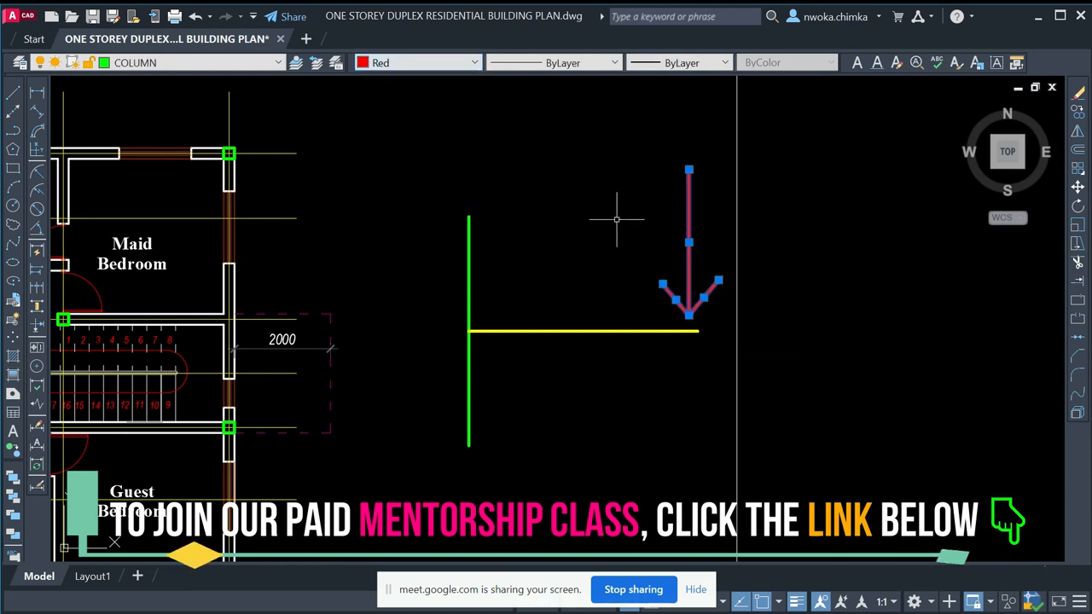
pyautogui.click(677, 320)
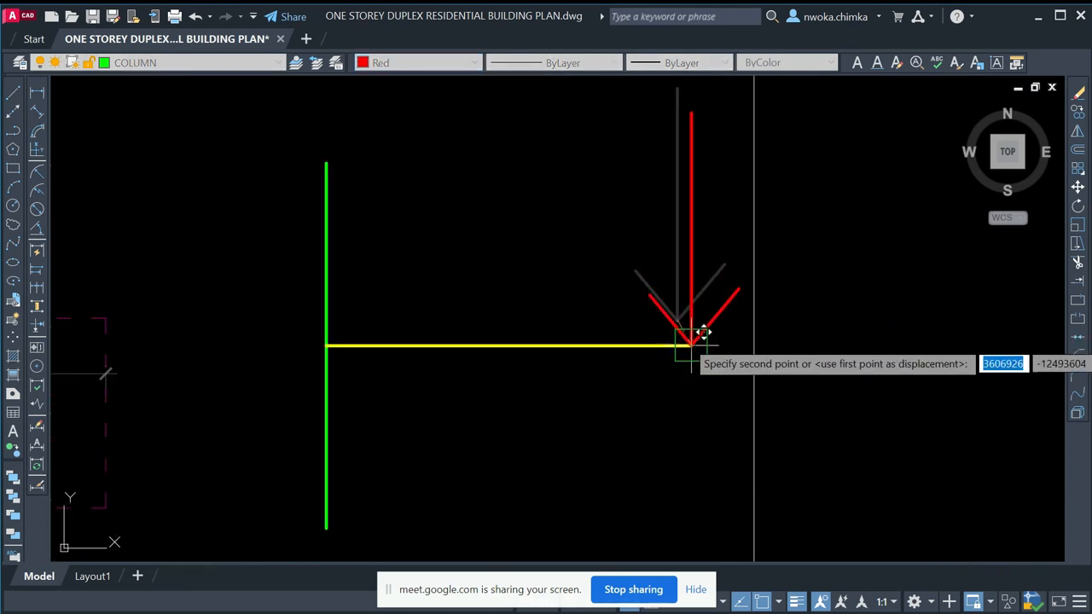
pyautogui.click(693, 345)
# - Compare the cantilever sketch with the projection beside the staircase, checking the yellow beam line and its loaded end
pyautogui.scroll(-5, 694, 334)
pyautogui.scroll(3, 468, 326)
pyautogui.scroll(2, 469, 325)
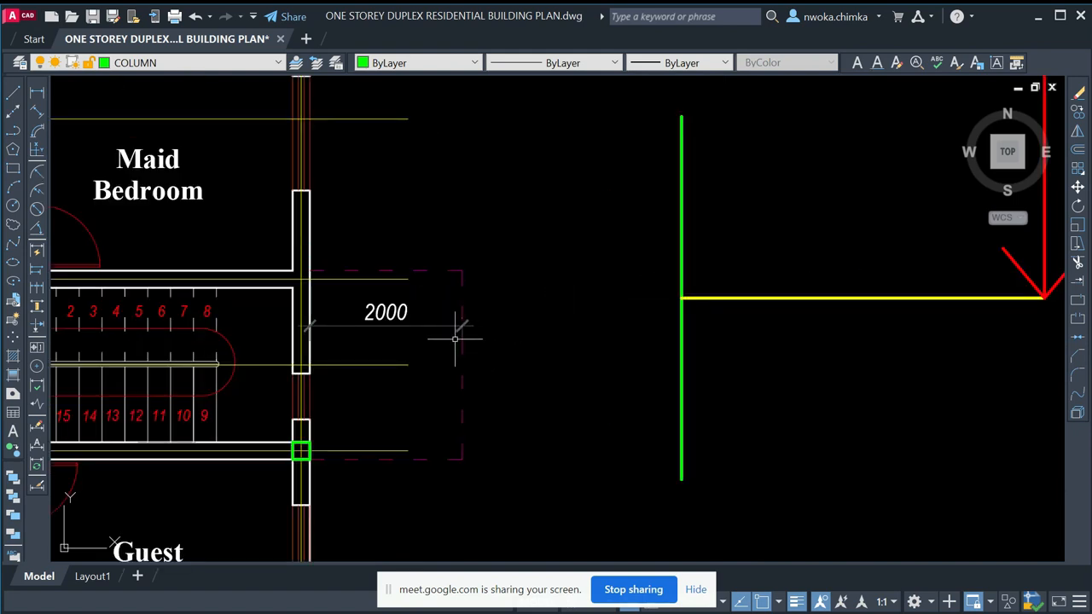
pyautogui.scroll(-5, 449, 348)
pyautogui.scroll(5, 662, 344)
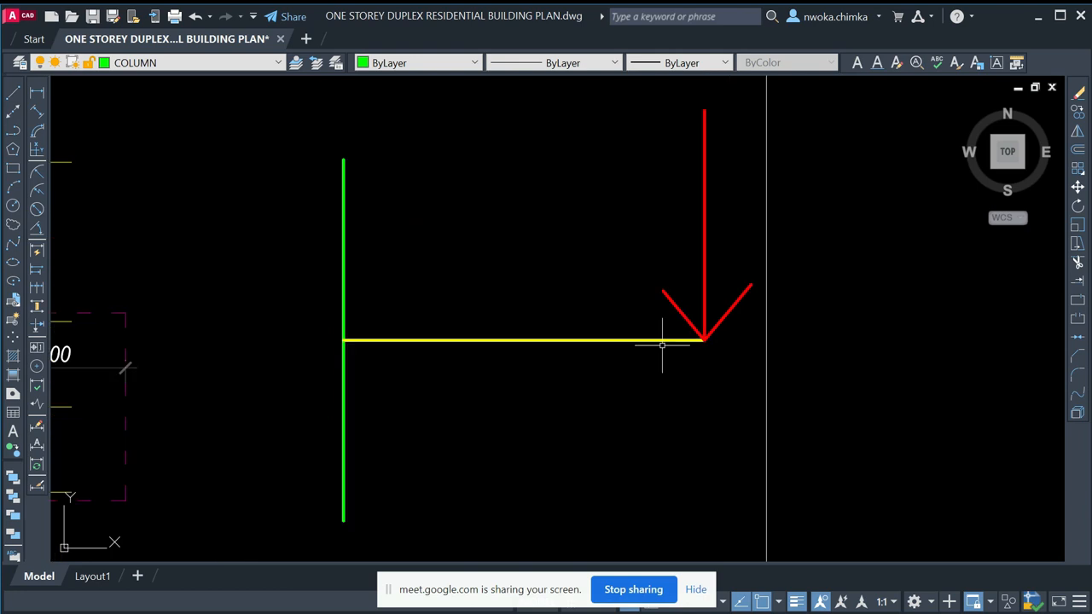
pyautogui.scroll(-2, 640, 327)
pyautogui.click(562, 306)
pyautogui.click(528, 360)
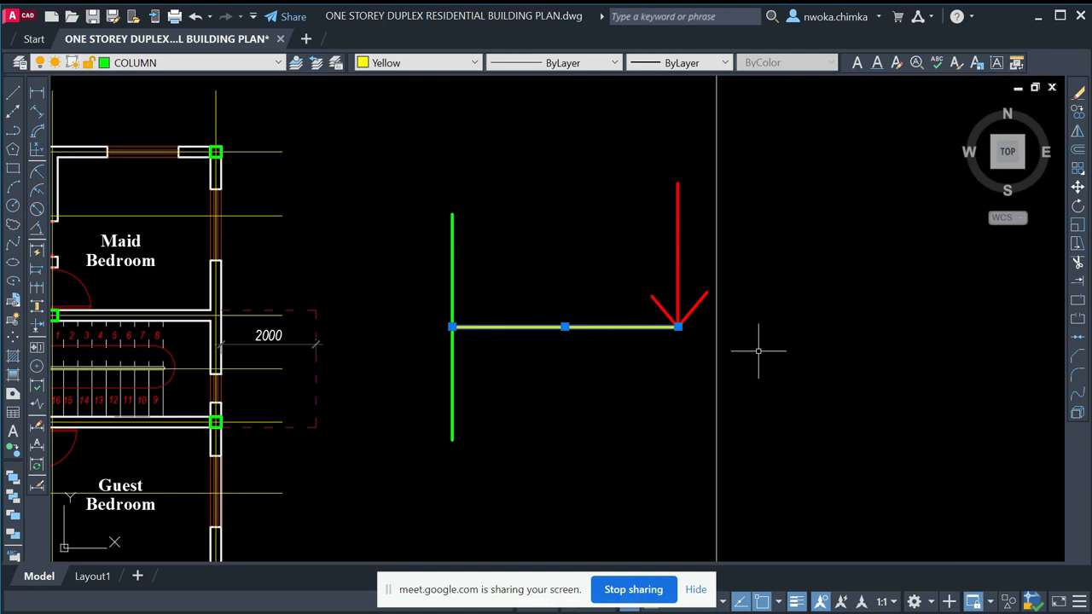
pyautogui.scroll(2, 614, 314)
pyautogui.press('Escape')
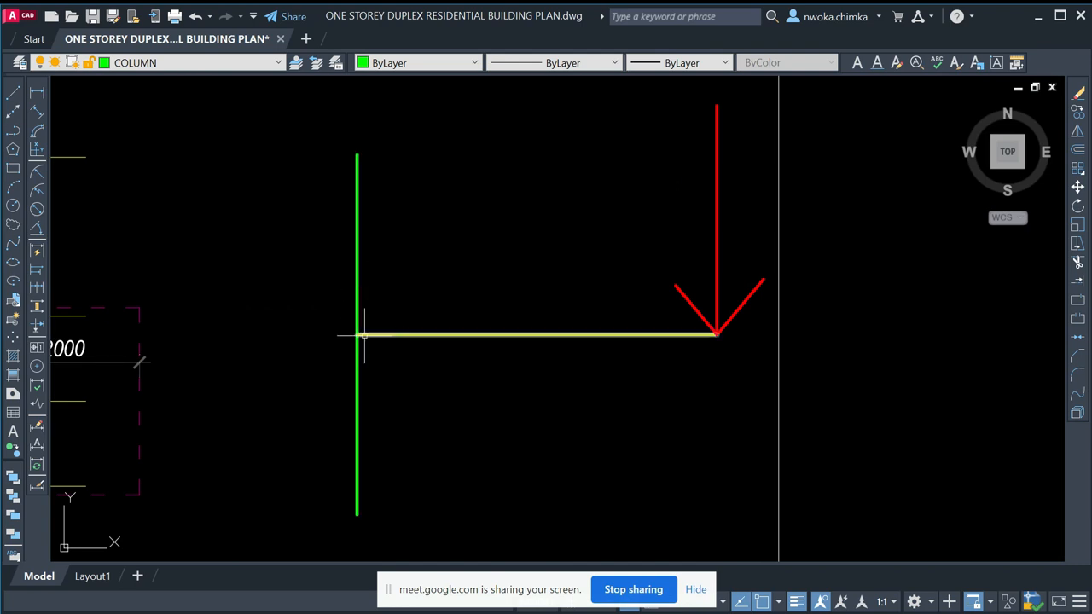
pyautogui.write('l')
pyautogui.press('Return')
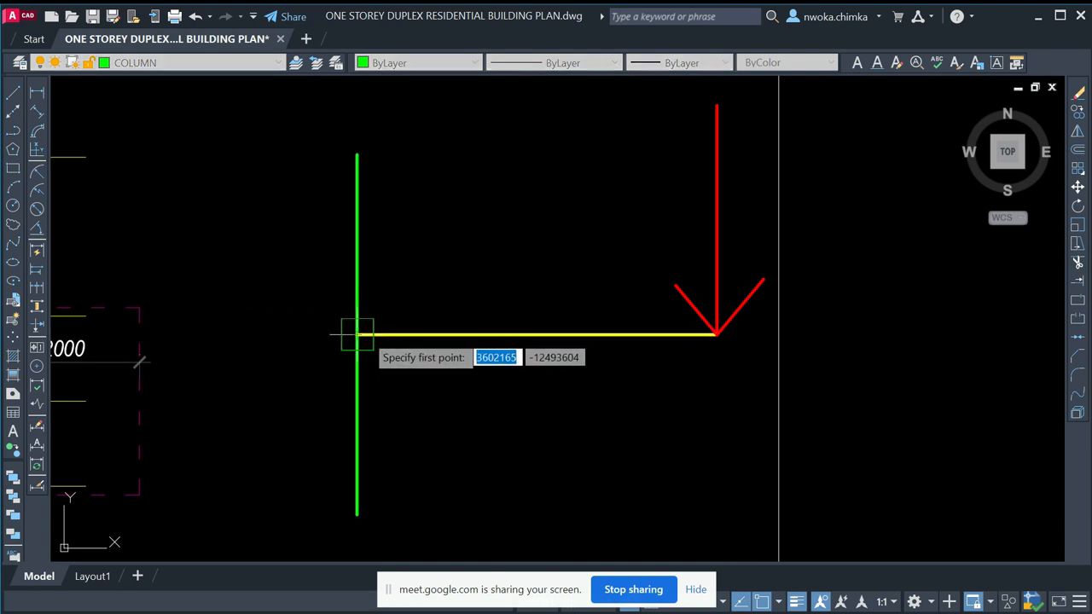
pyautogui.scroll(-2, 657, 317)
pyautogui.moveTo(630, 329); pyautogui.dragTo(627, 306, button='middle')
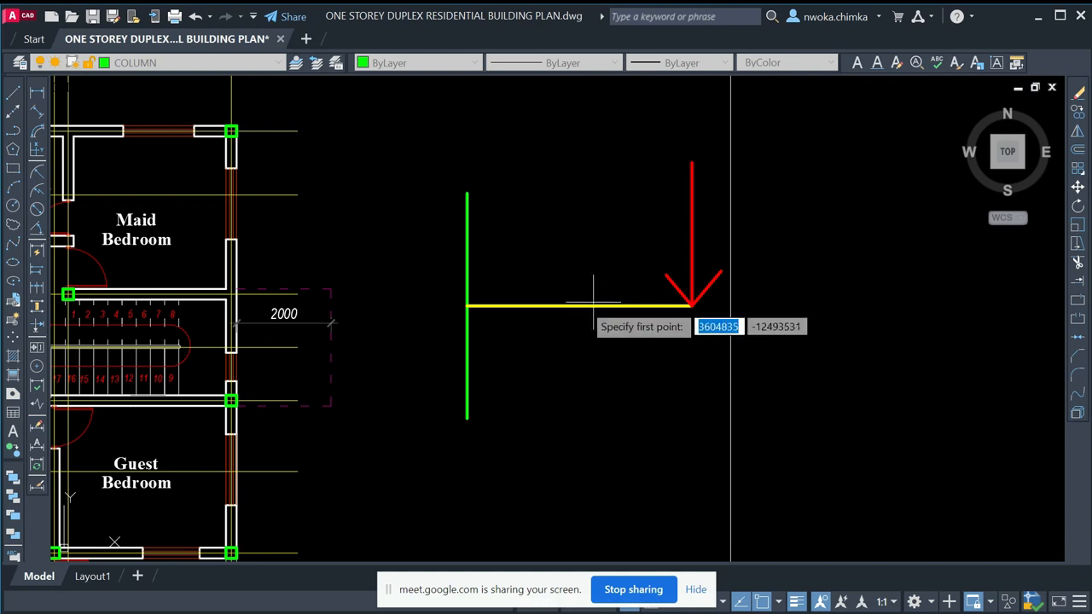
pyautogui.press('Escape')
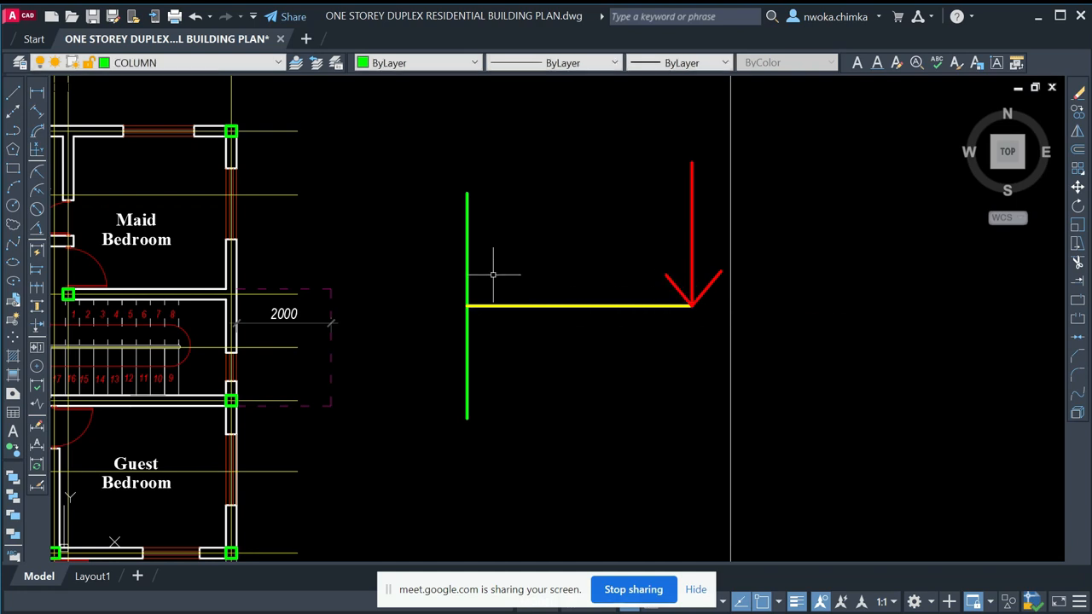
pyautogui.click(472, 201)
pyautogui.click(443, 228)
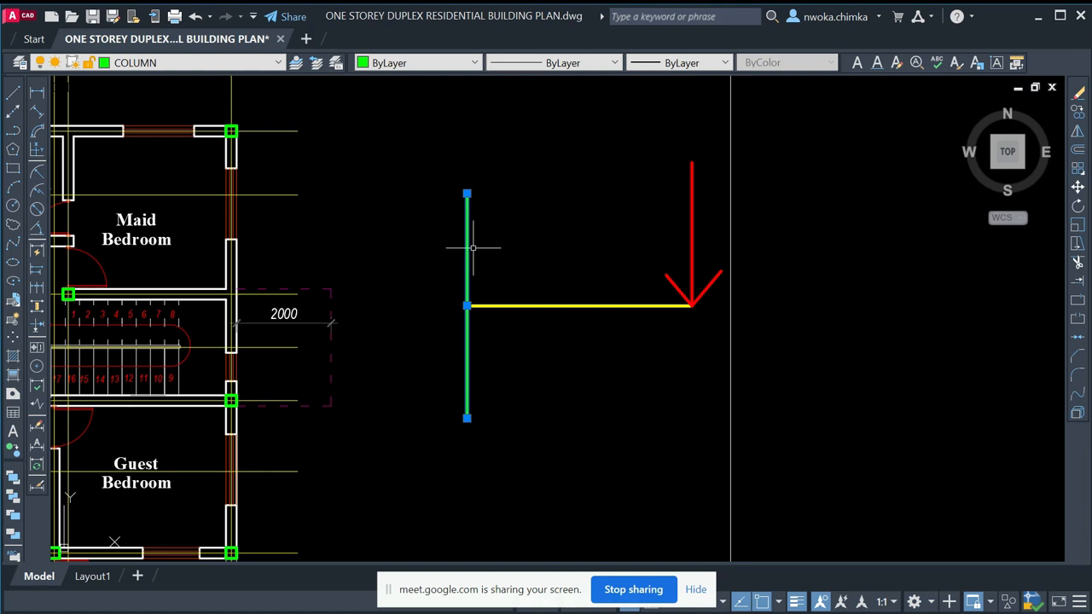
pyautogui.press('Escape')
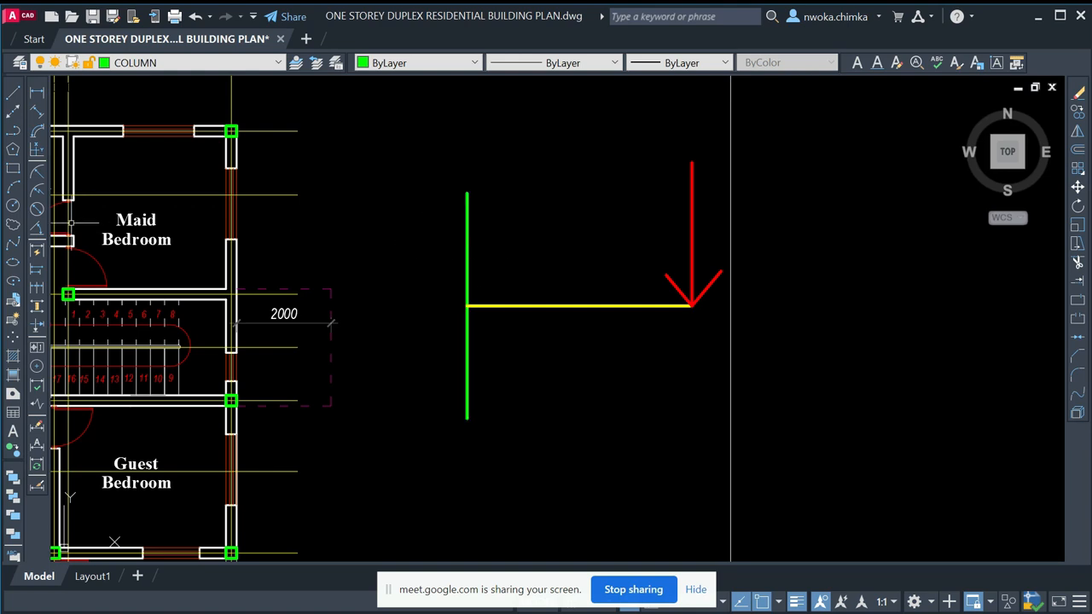
# - Draw a spline sagging from the yellow beam's fixed end to a point below its loaded free end
pyautogui.click(18, 245)
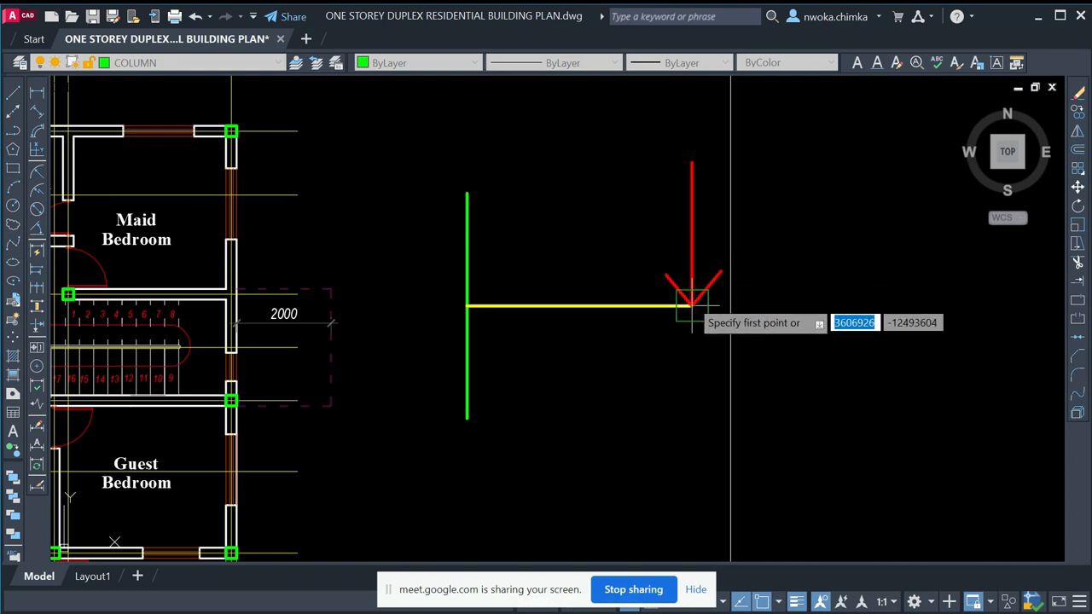
pyautogui.click(467, 305)
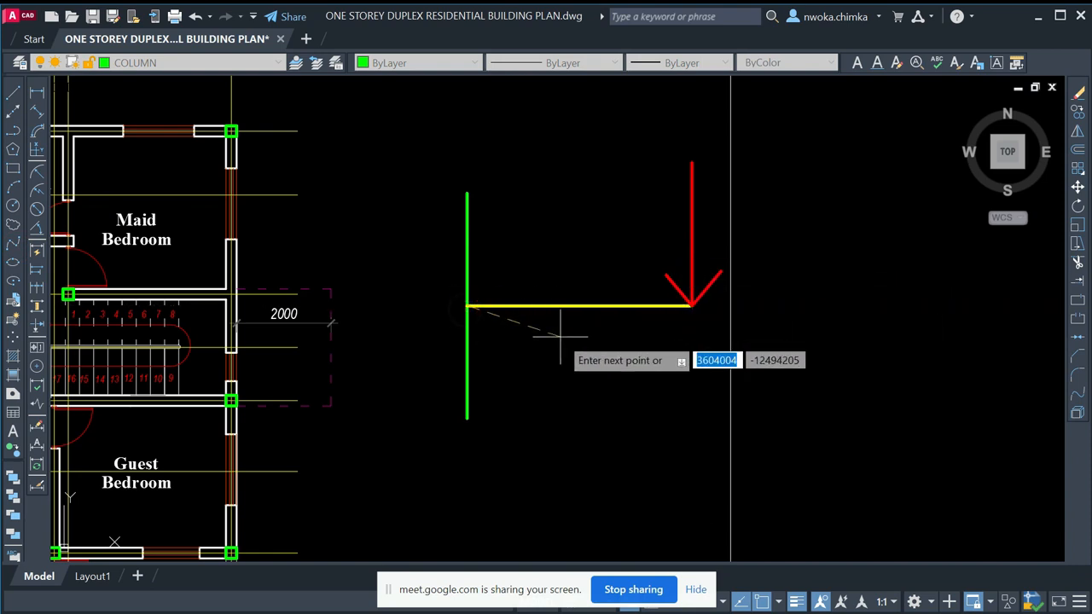
pyautogui.click(618, 345)
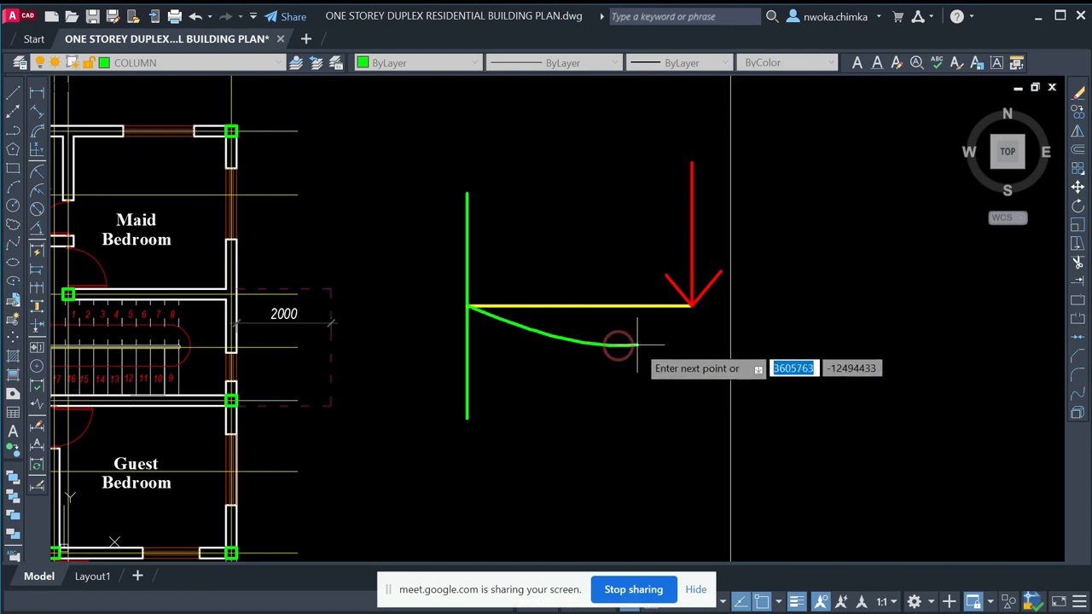
pyautogui.click(693, 382)
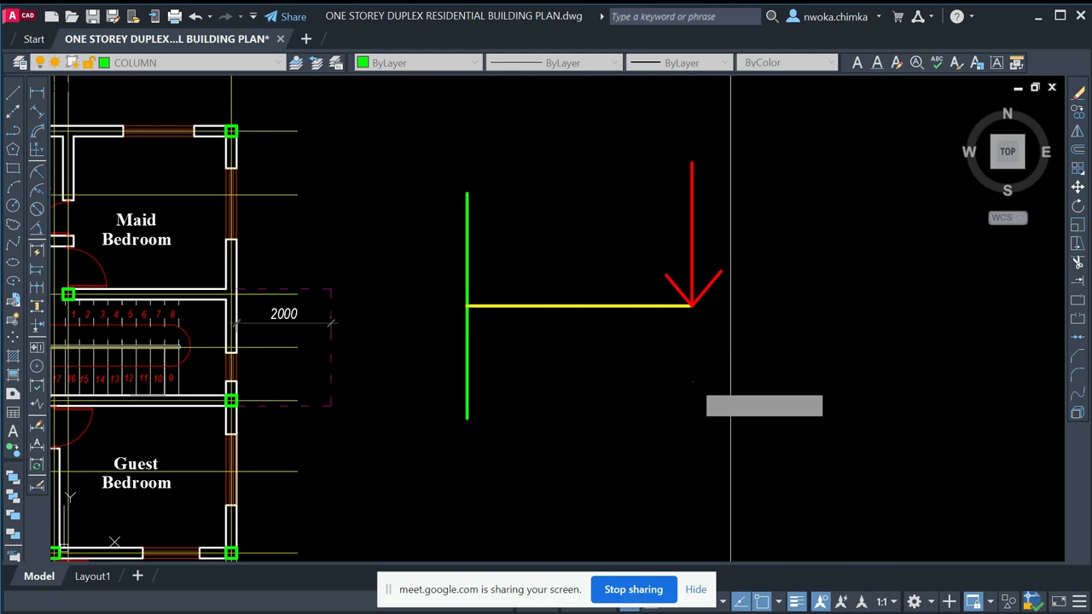
pyautogui.rightClick(700, 391)
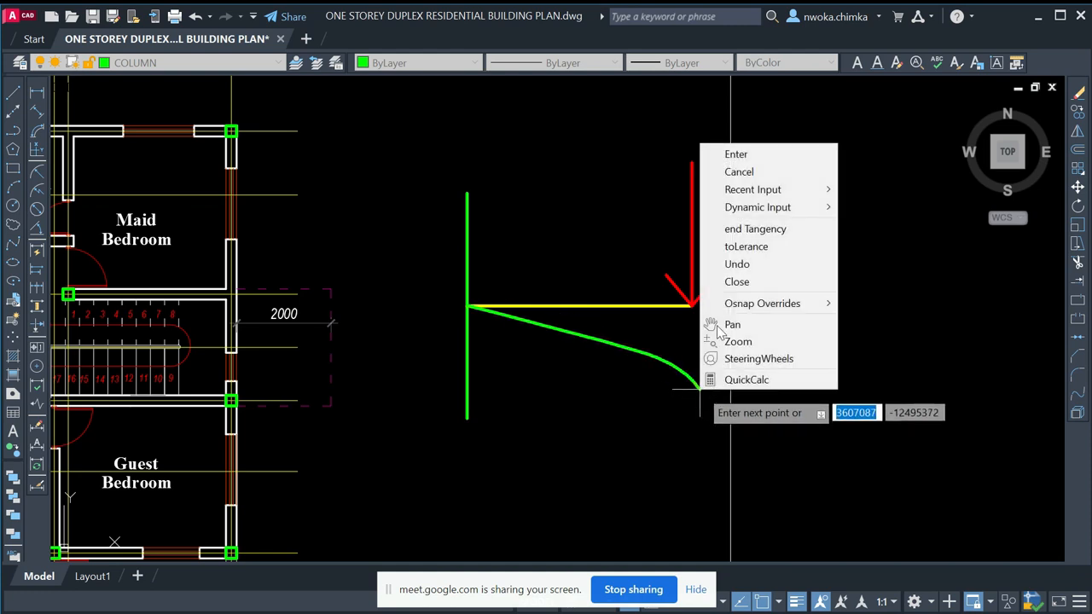
pyautogui.click(745, 163)
# - Colour the sagging curve cyan and give it a thinner lineweight
pyautogui.click(658, 354)
pyautogui.click(608, 389)
pyautogui.click(389, 64)
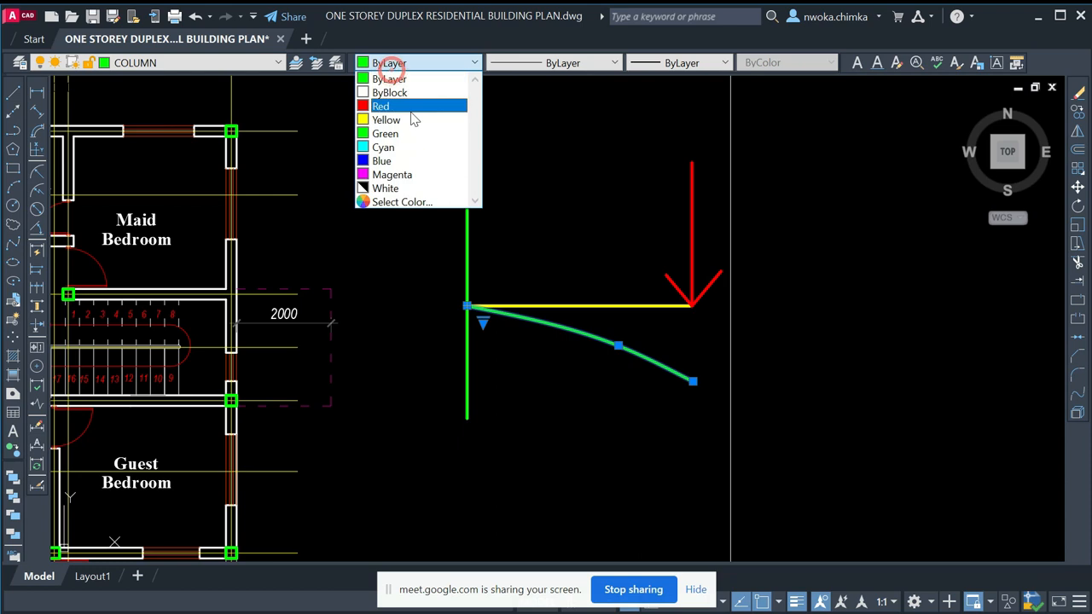
pyautogui.click(383, 148)
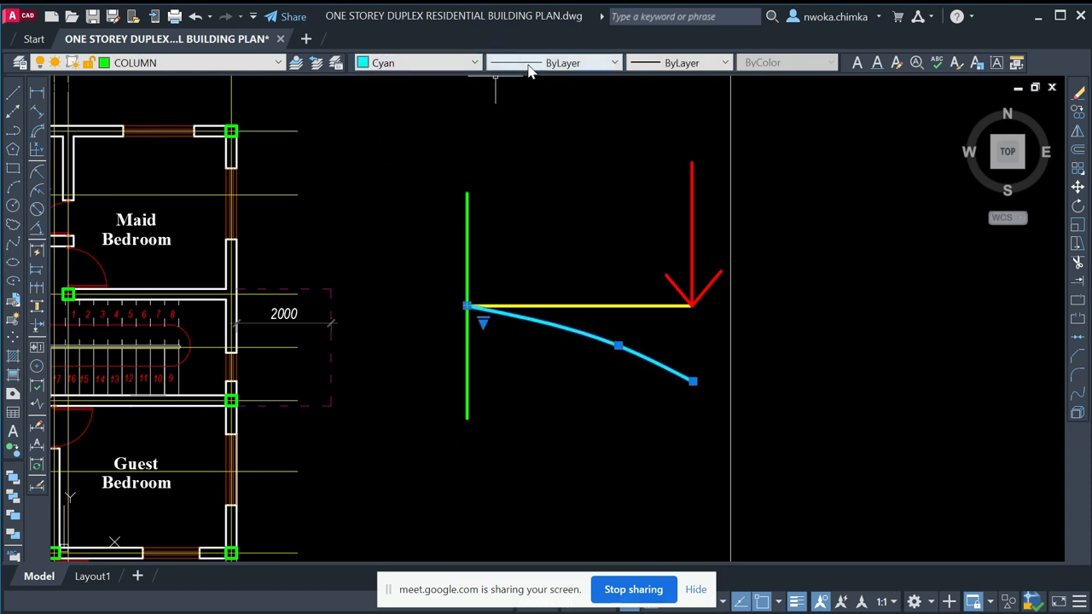
pyautogui.click(692, 63)
pyautogui.click(677, 212)
pyautogui.press('Escape')
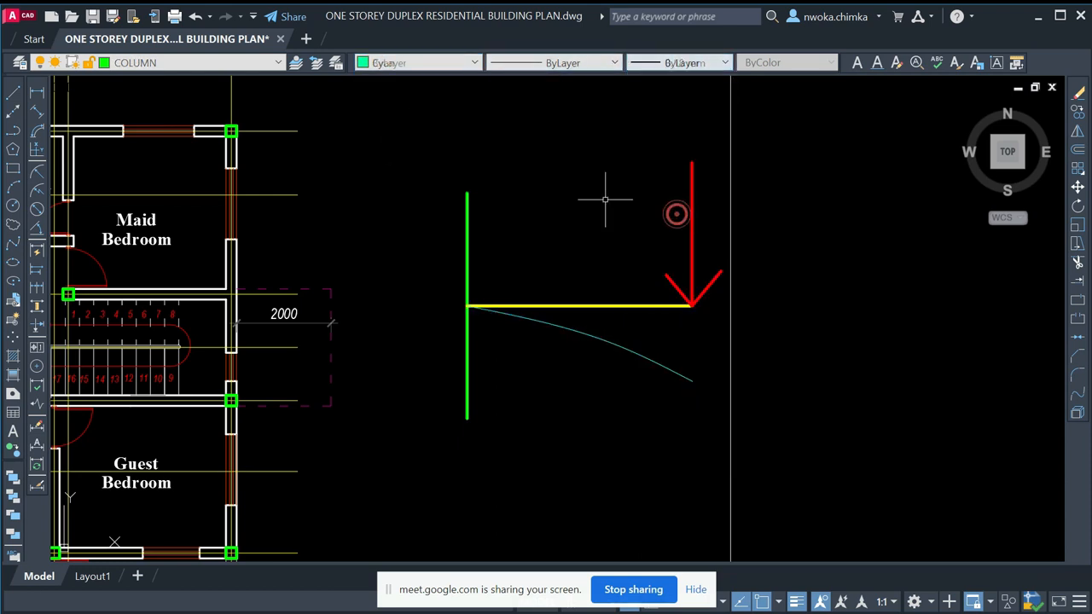
# - Examine the load arrow at the beam's free end and the deflection curve below it
pyautogui.scroll(2, 591, 344)
pyautogui.scroll(-2, 748, 311)
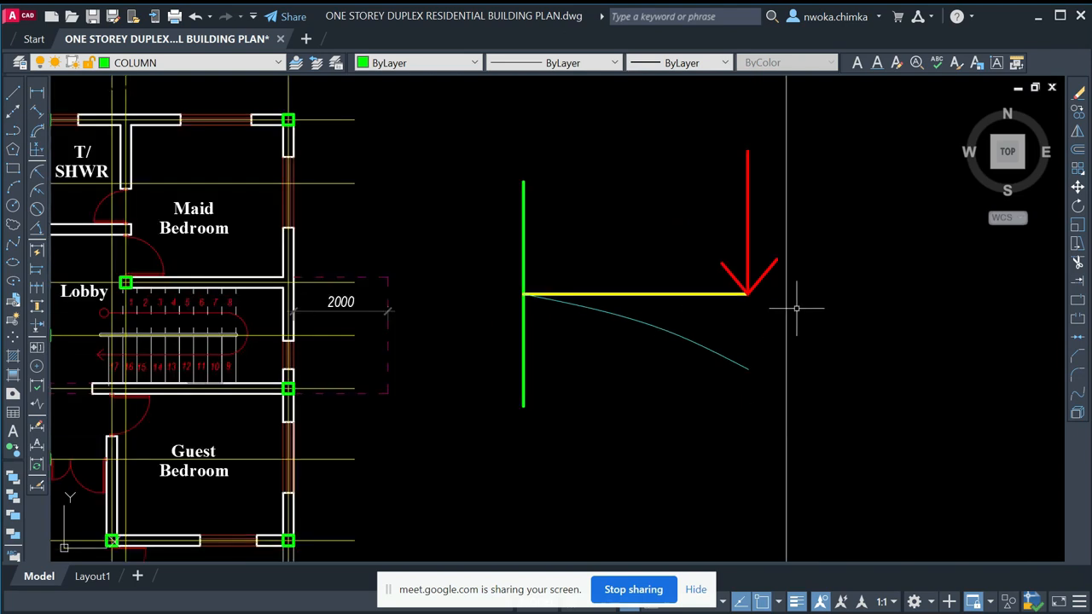
pyautogui.click(749, 329)
pyautogui.click(746, 332)
pyautogui.scroll(2, 744, 303)
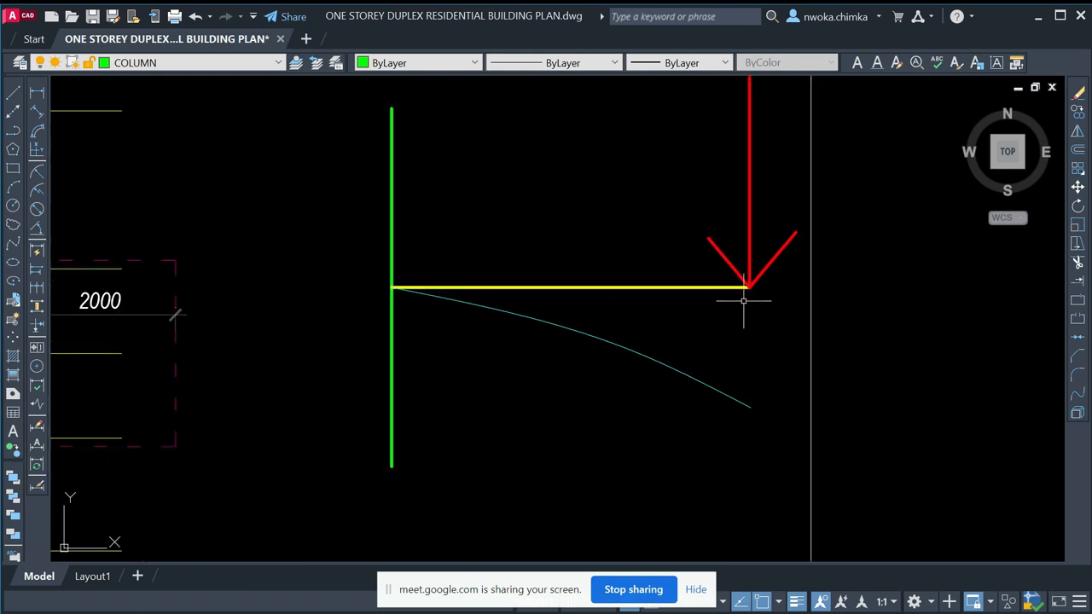
pyautogui.moveTo(747, 319); pyautogui.dragTo(717, 367, button='middle')
pyautogui.click(750, 189)
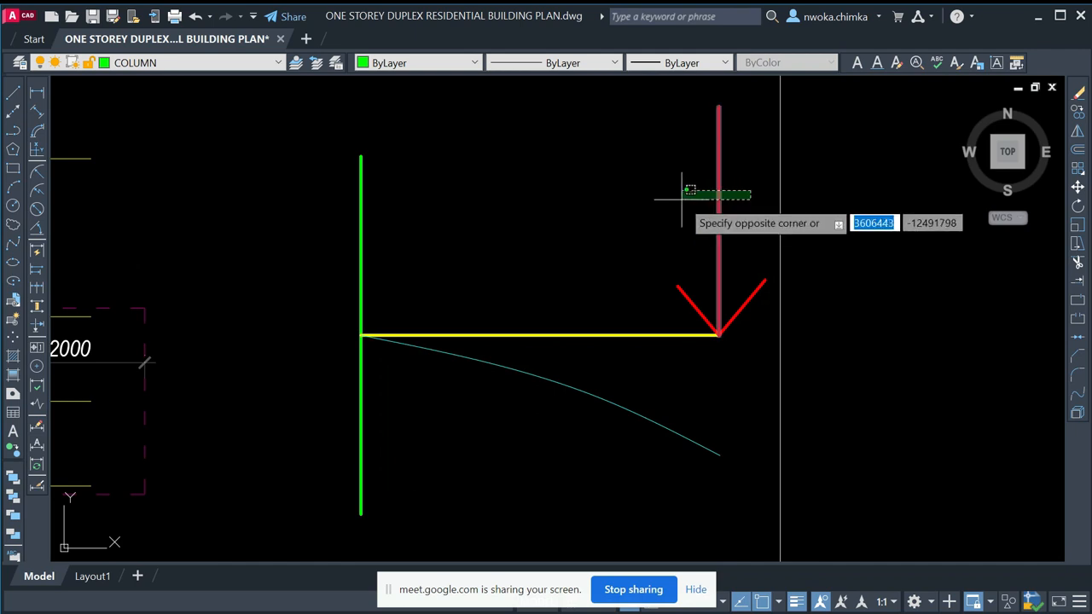
pyautogui.click(685, 193)
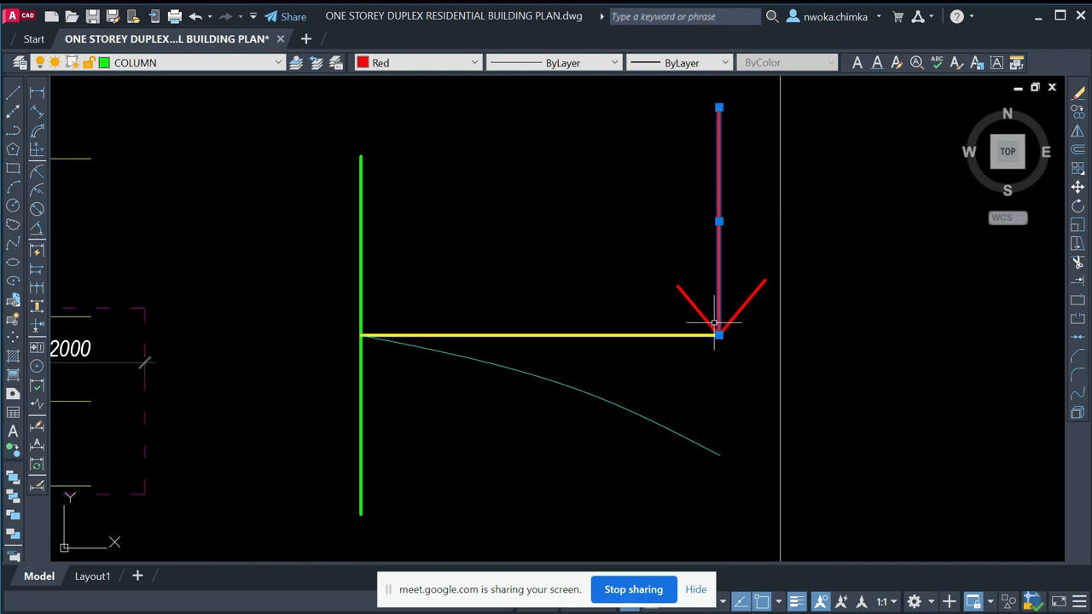
pyautogui.scroll(-2, 716, 329)
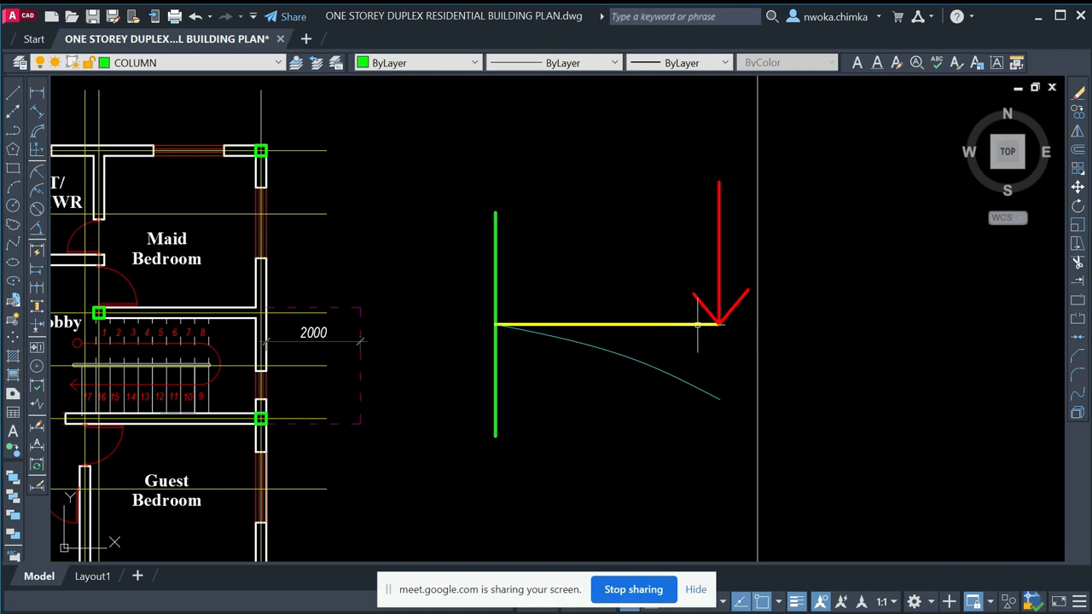
# - Inspect the yellow beam line from its loaded end to its junction with the green column line
pyautogui.click(731, 173)
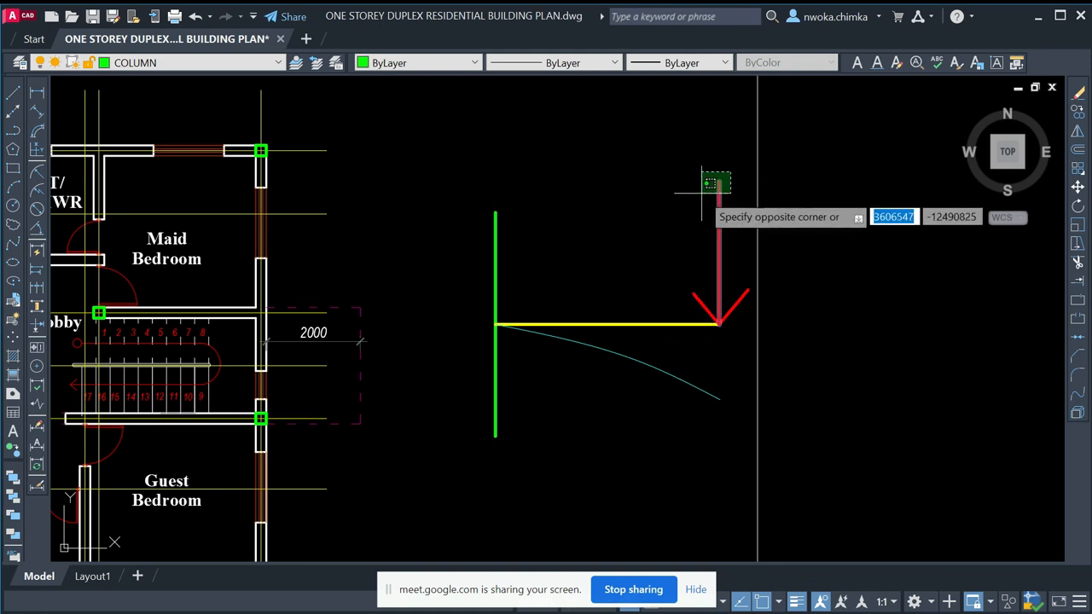
pyautogui.press('Escape')
pyautogui.click(676, 315)
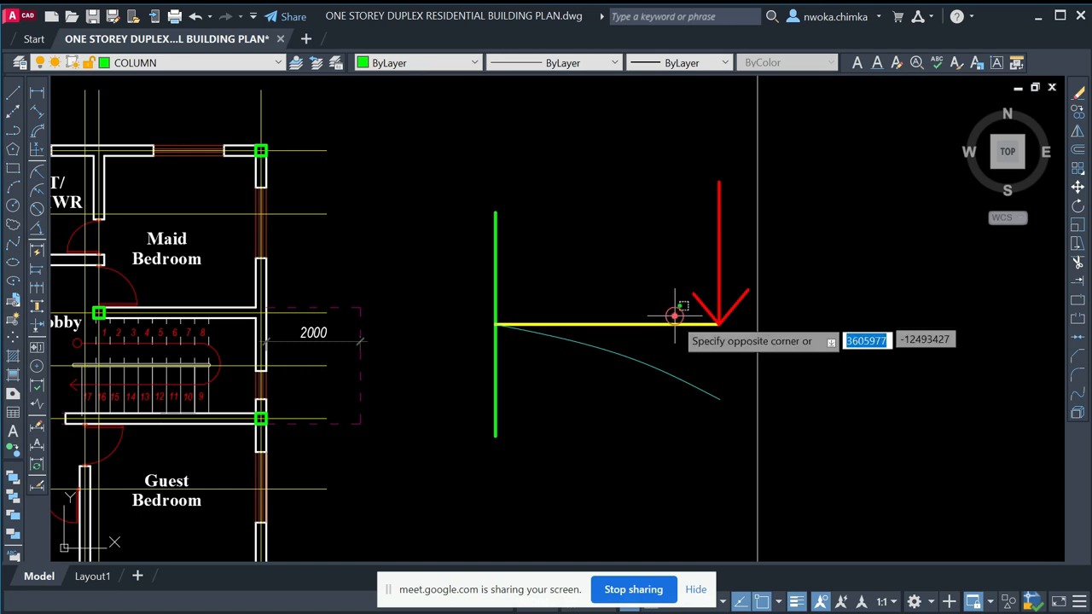
pyautogui.click(662, 331)
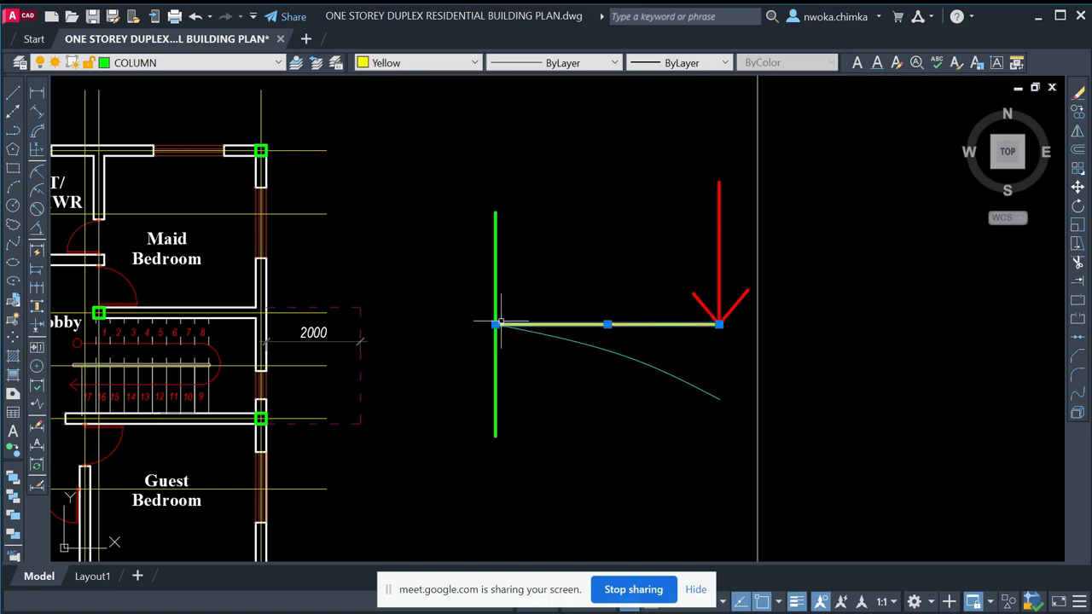
pyautogui.click(500, 244)
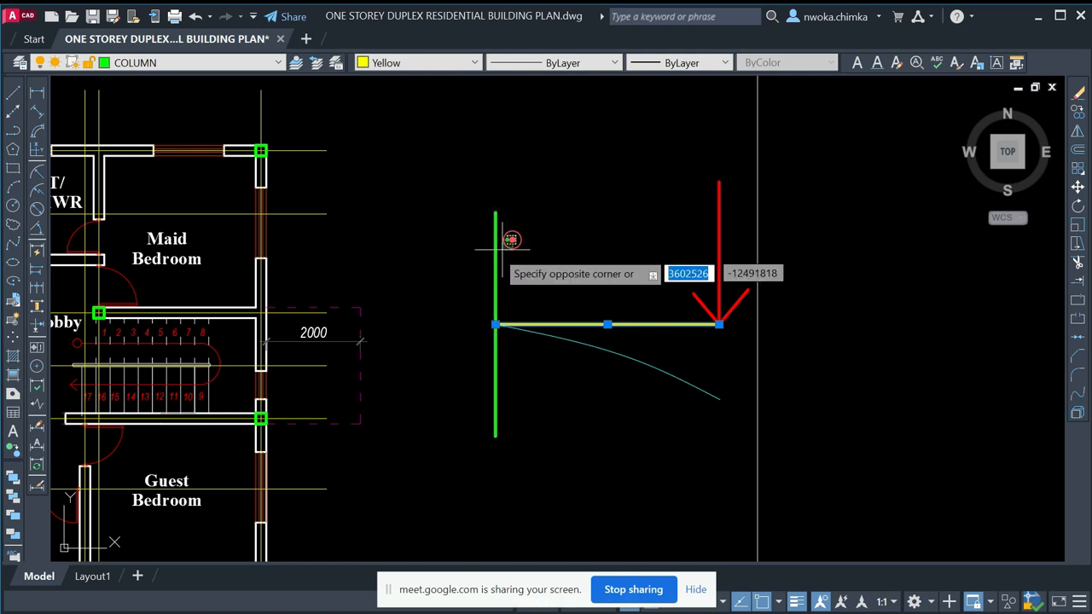
pyautogui.click(505, 241)
pyautogui.press('Escape')
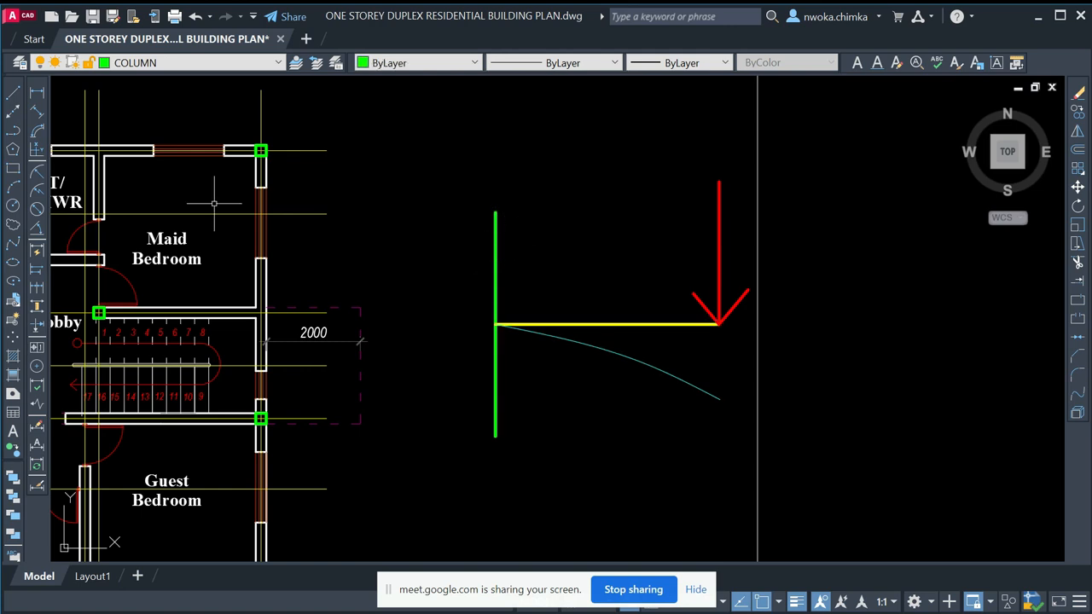
# - Set the current drawing colour to Magenta and the lineweight to 0.18 mm
pyautogui.click(421, 63)
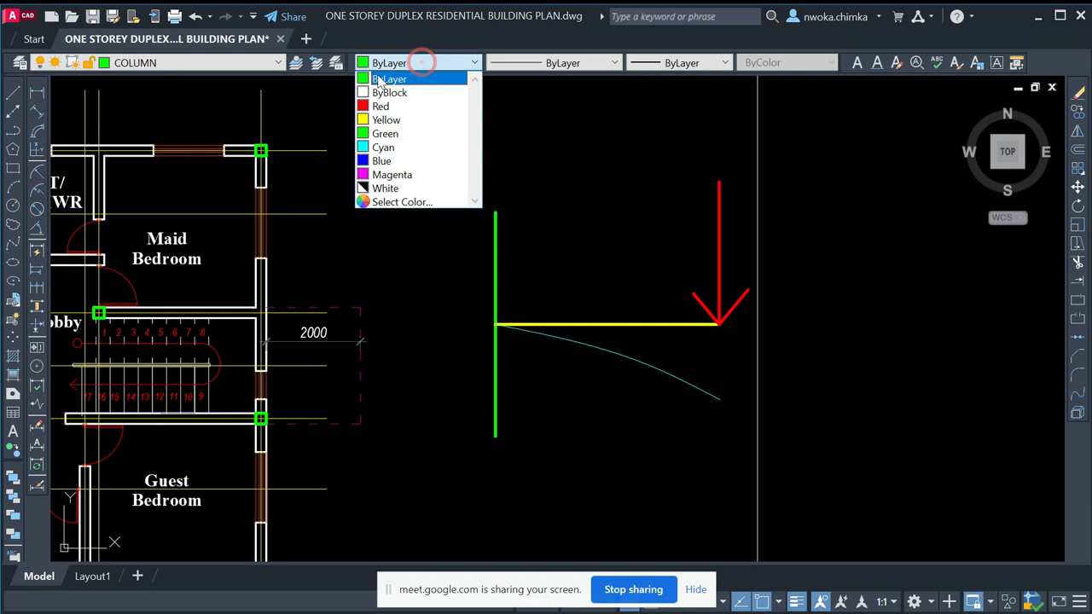
pyautogui.click(670, 63)
pyautogui.click(674, 63)
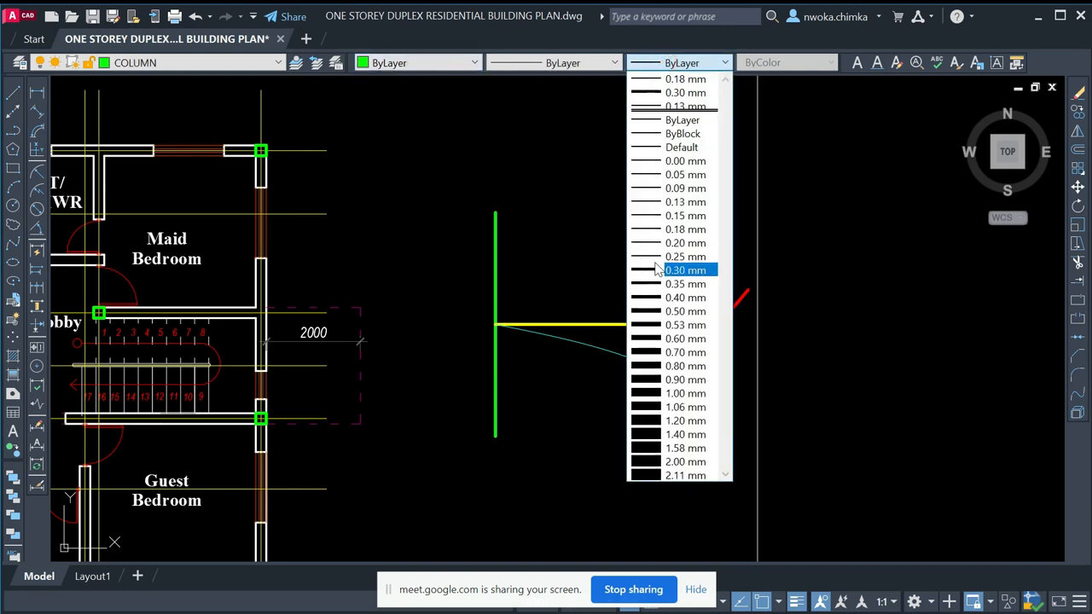
pyautogui.click(671, 229)
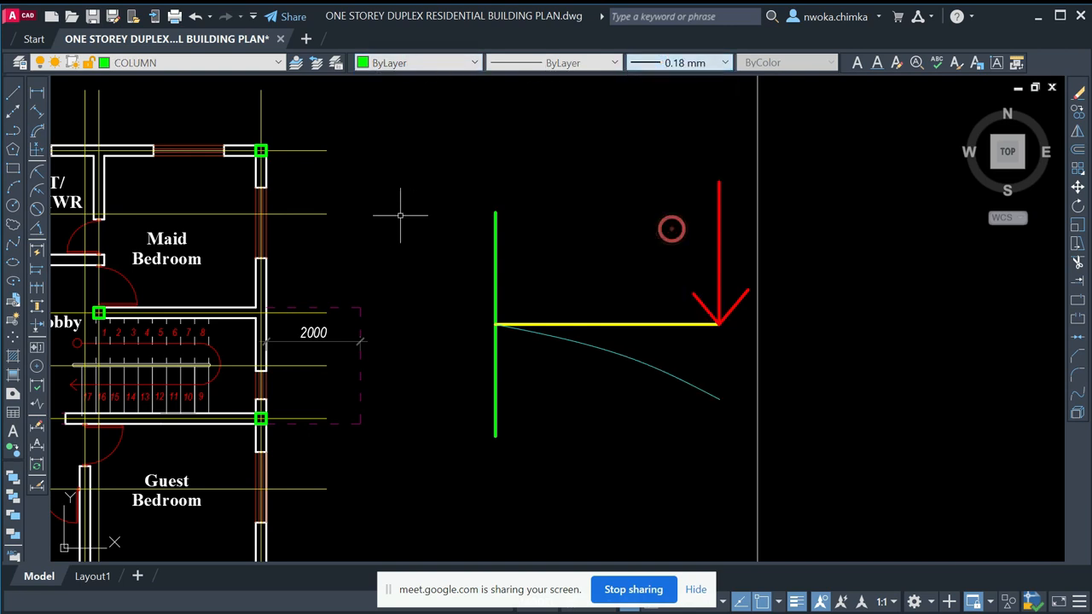
pyautogui.click(395, 64)
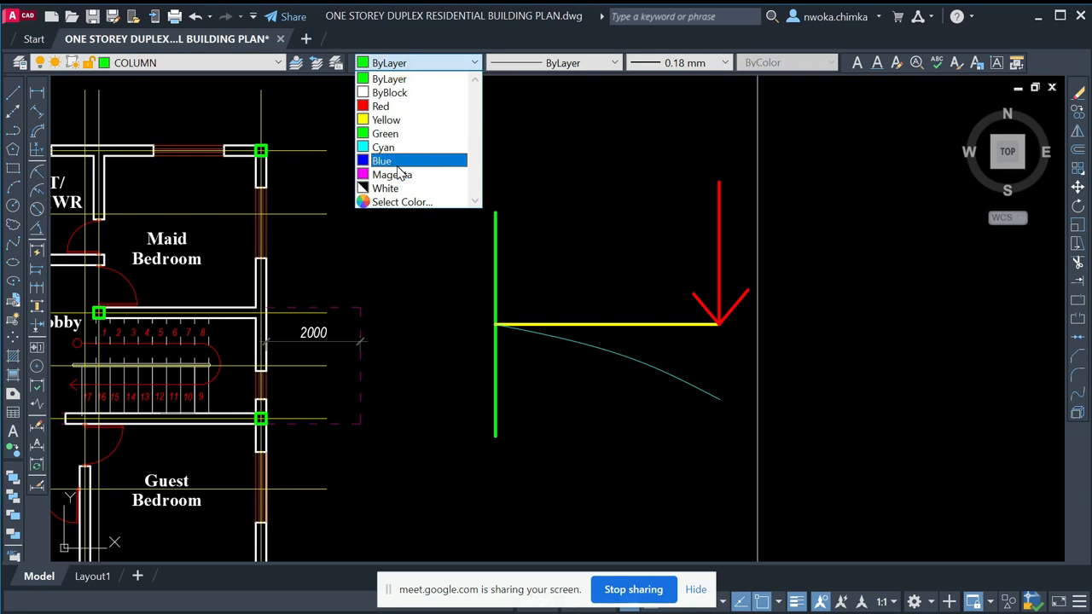
pyautogui.click(388, 154)
pyautogui.click(419, 63)
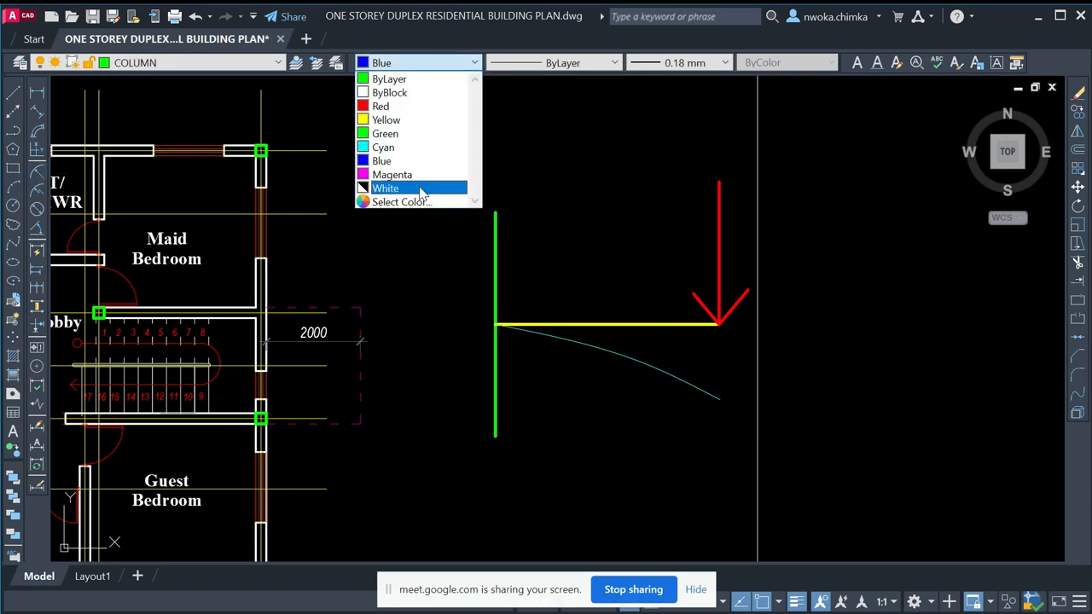
pyautogui.click(389, 173)
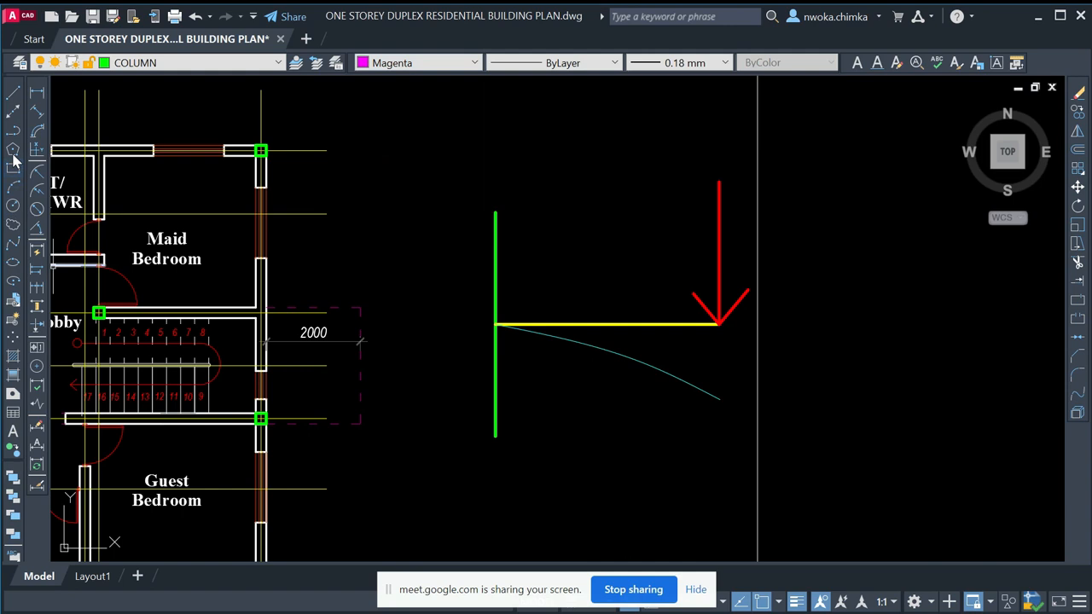
# - Draw an S-shaped spline from the green column line's top end to its bottom end, bulging to alternate sides
pyautogui.click(19, 243)
pyautogui.click(494, 213)
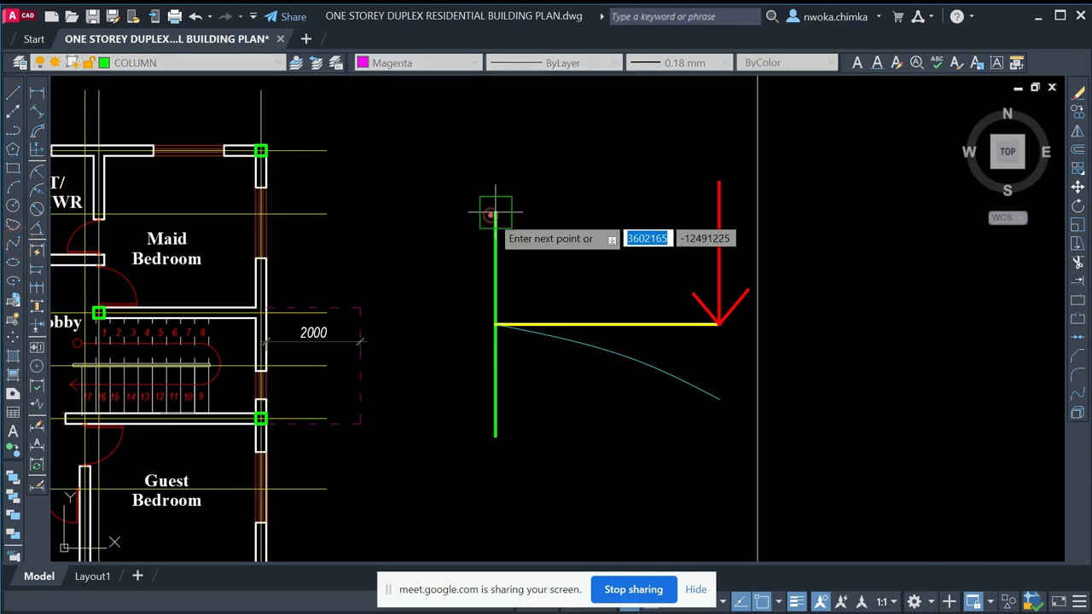
pyautogui.click(532, 273)
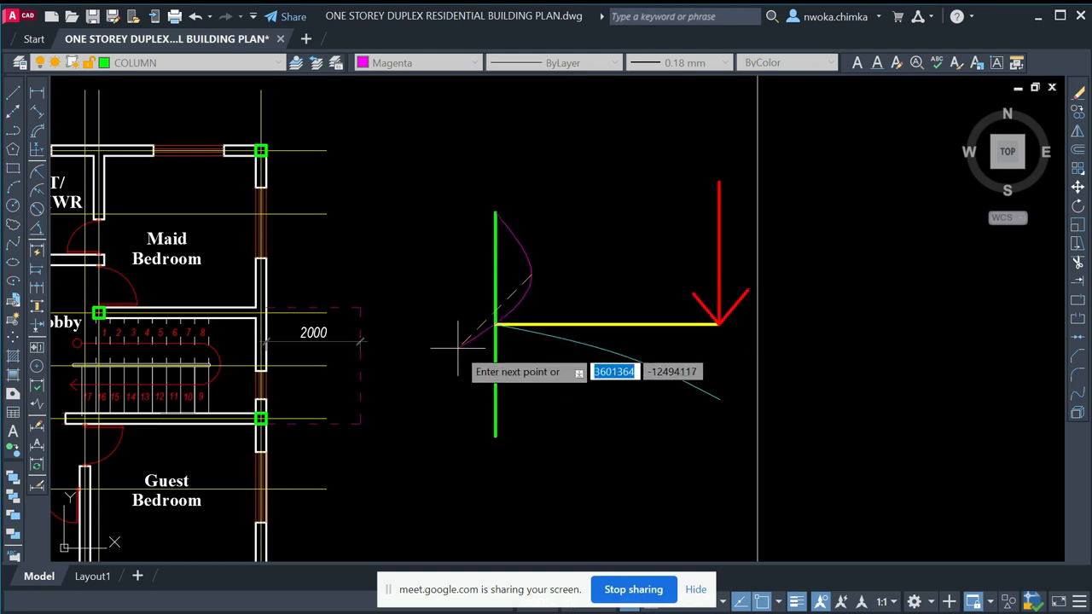
pyautogui.click(460, 346)
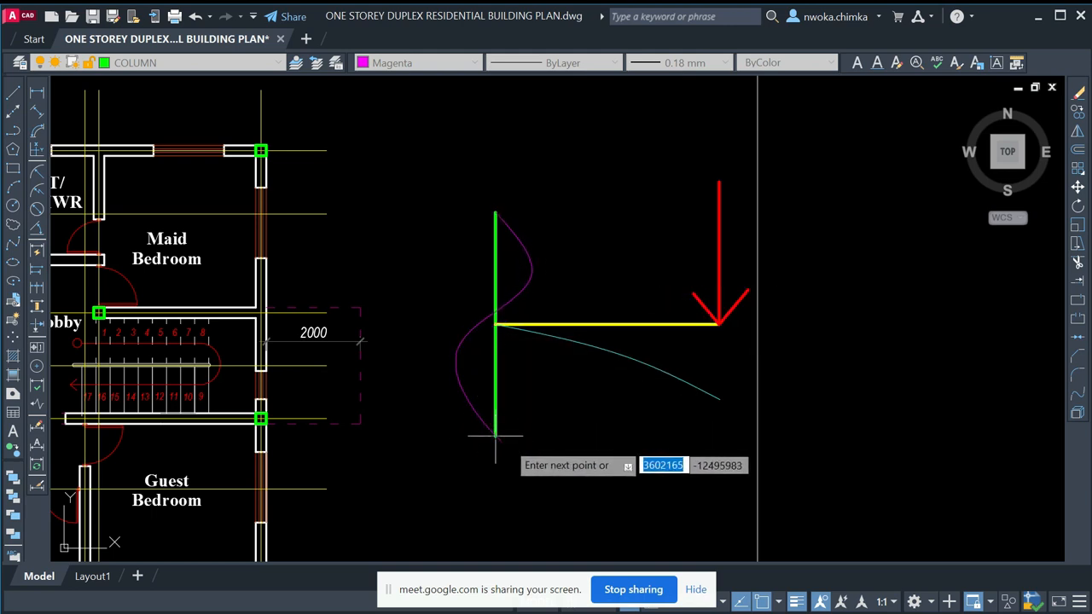
pyautogui.rightClick(510, 458)
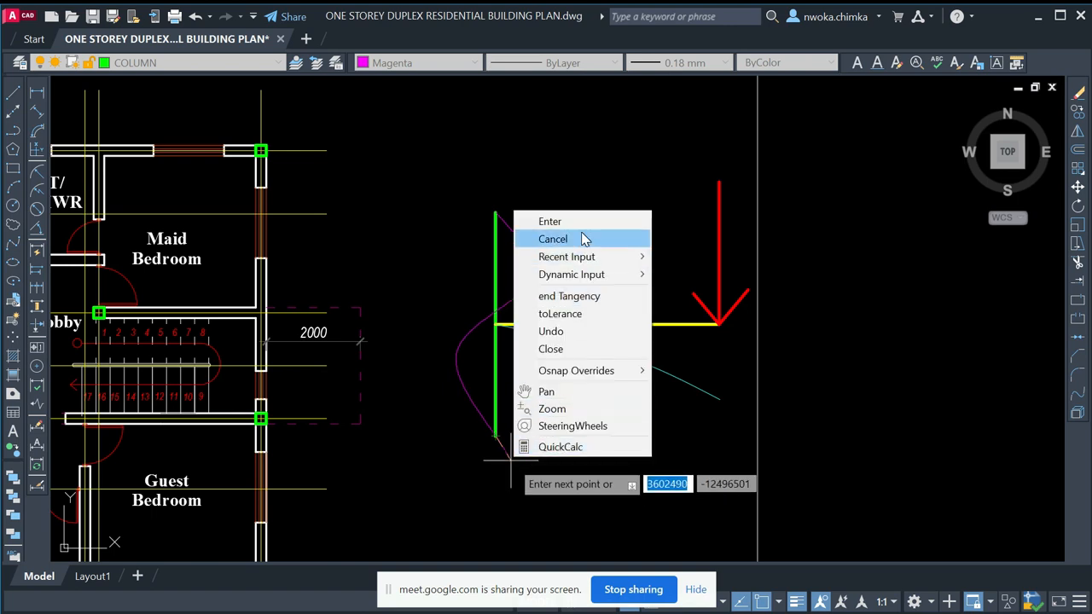
pyautogui.click(580, 222)
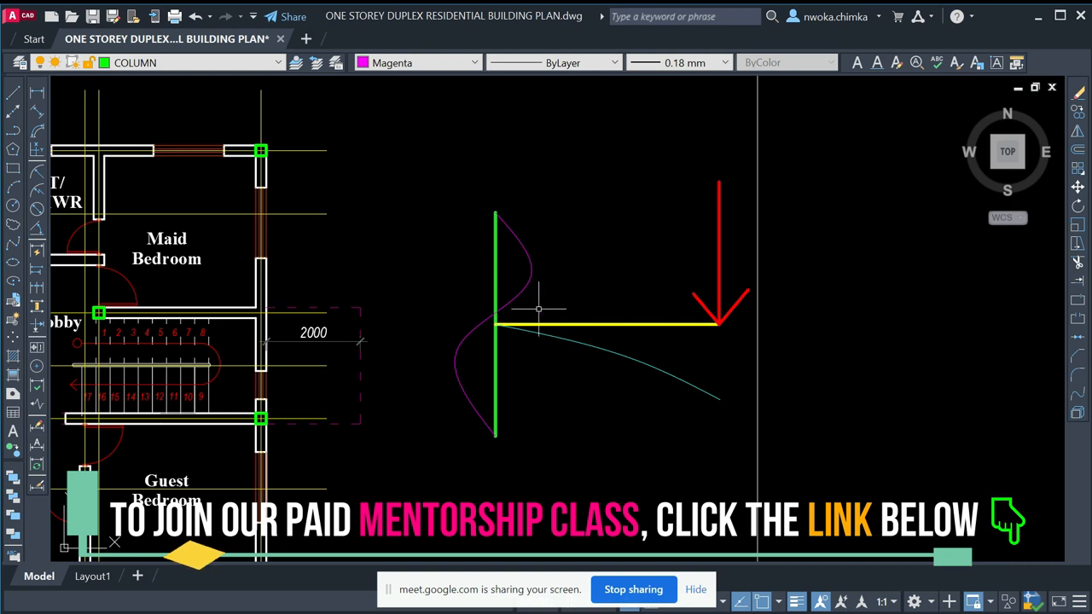
# - Examine where the magenta S-curve crosses the green column line near the beam junction
pyautogui.scroll(2, 505, 305)
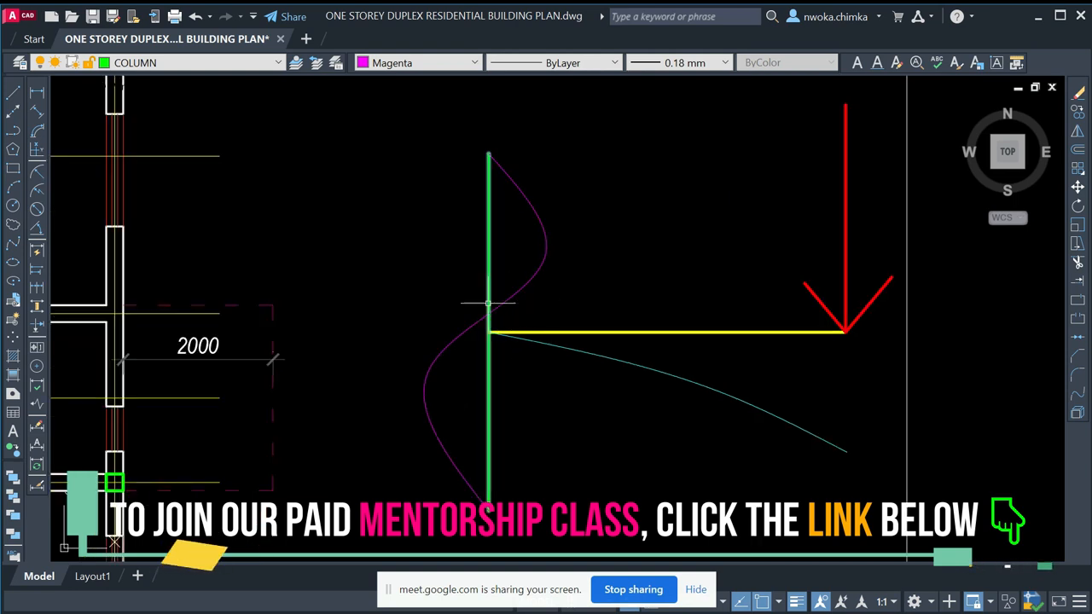
pyautogui.scroll(2, 500, 312)
pyautogui.scroll(2, 503, 321)
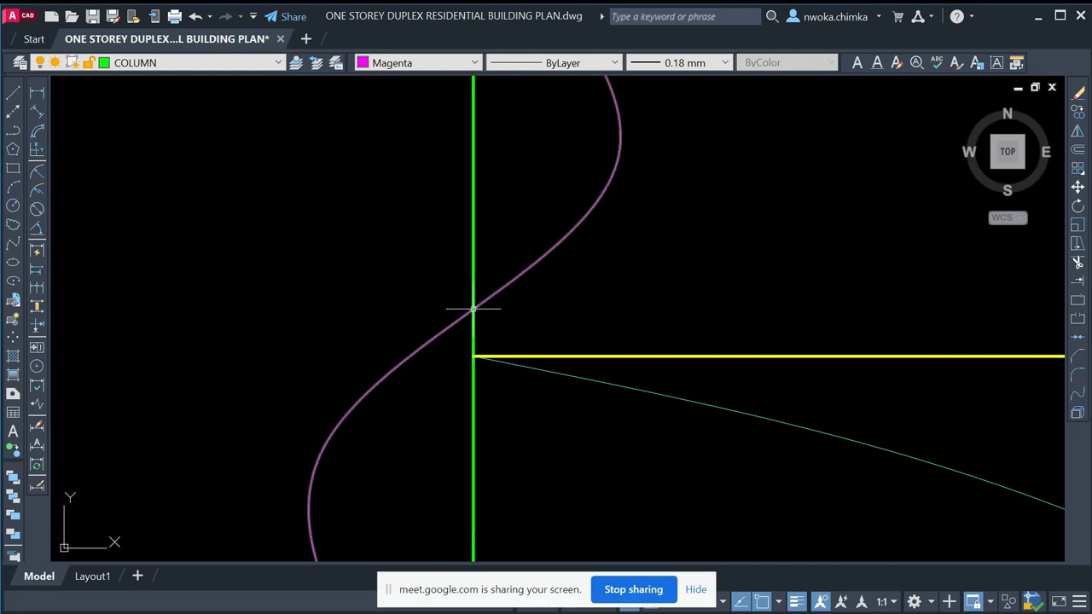
pyautogui.moveTo(473, 310)
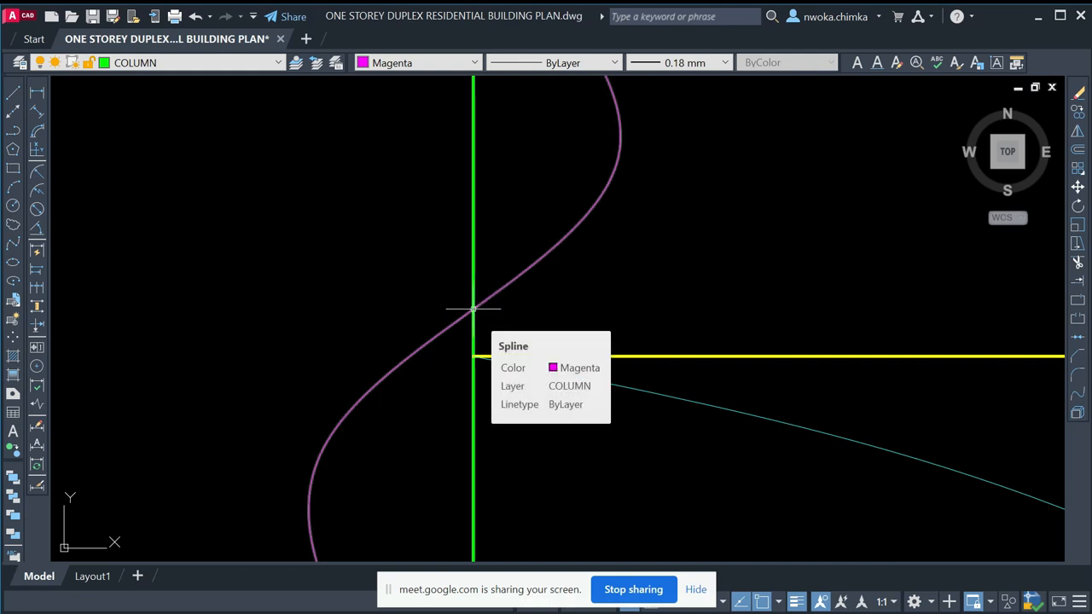
pyautogui.scroll(-2, 476, 310)
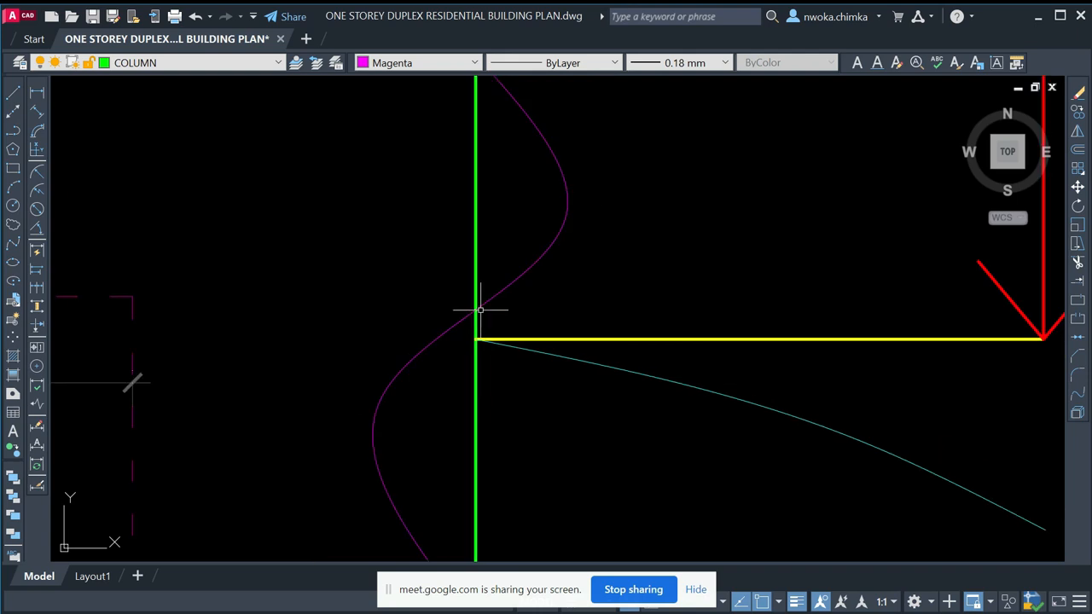
pyautogui.press('Return')
pyautogui.click(564, 294)
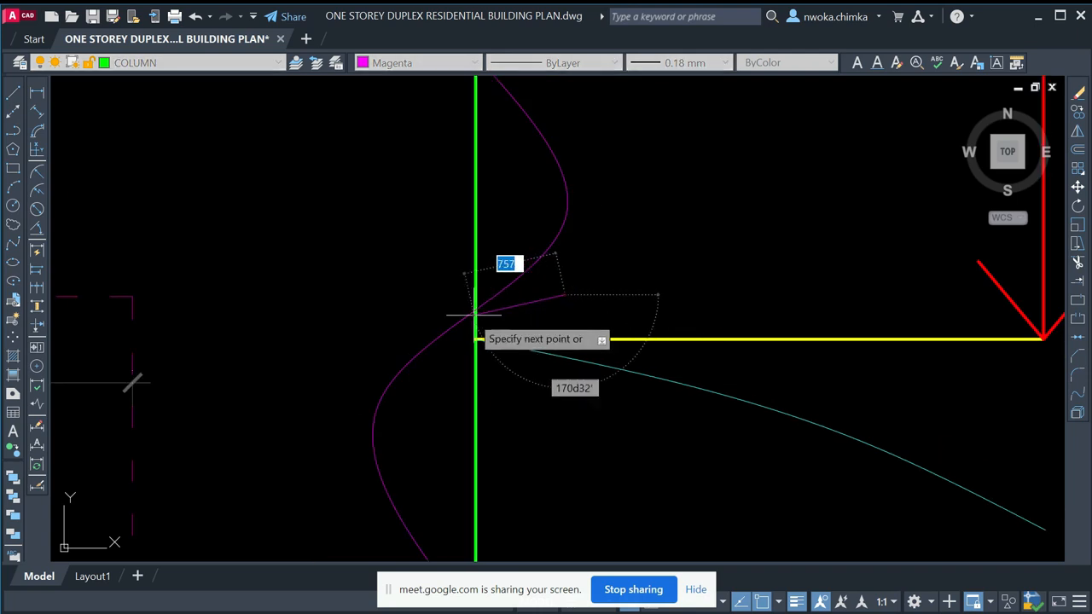
pyautogui.press('Escape')
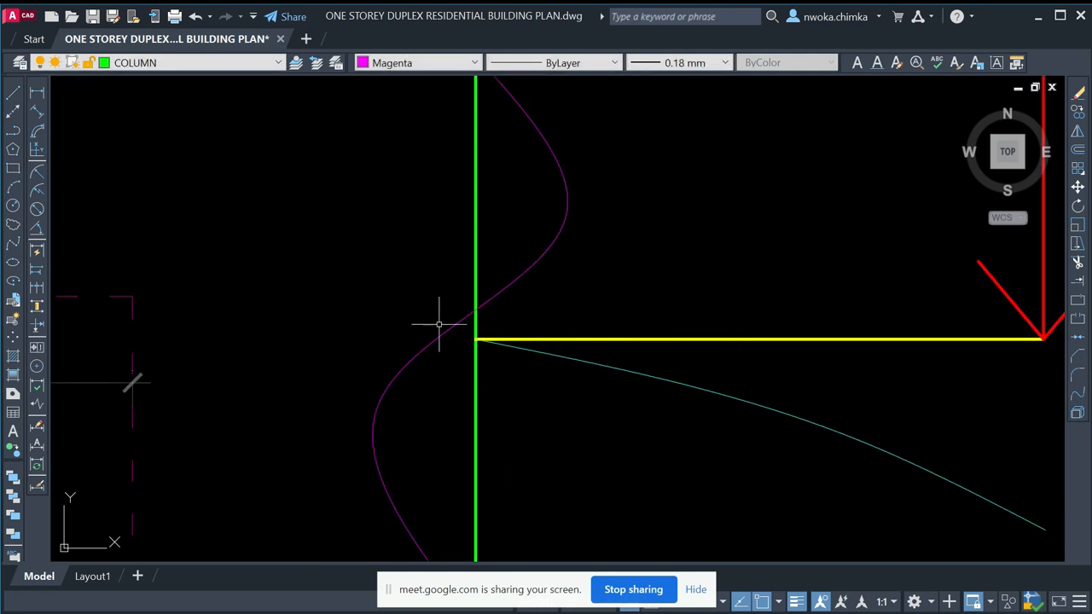
# - Draw a roughly horizontal magenta line about 1060 mm long from the S-curve's crossing with the green column line
pyautogui.press('Return')
pyautogui.click(476, 310)
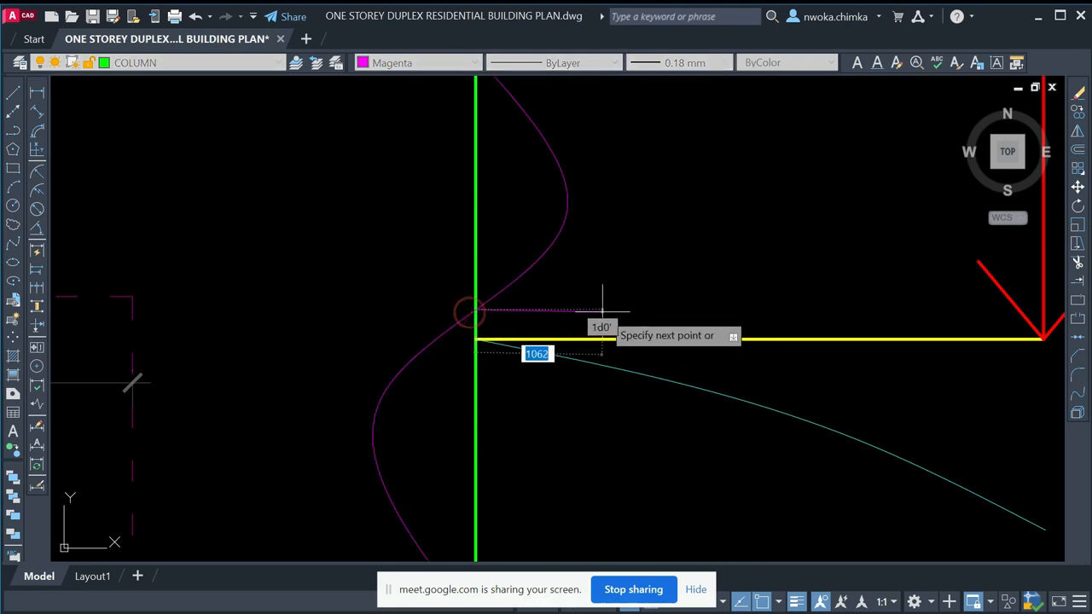
pyautogui.click(602, 311)
pyautogui.press('Escape')
pyautogui.scroll(-2, 578, 329)
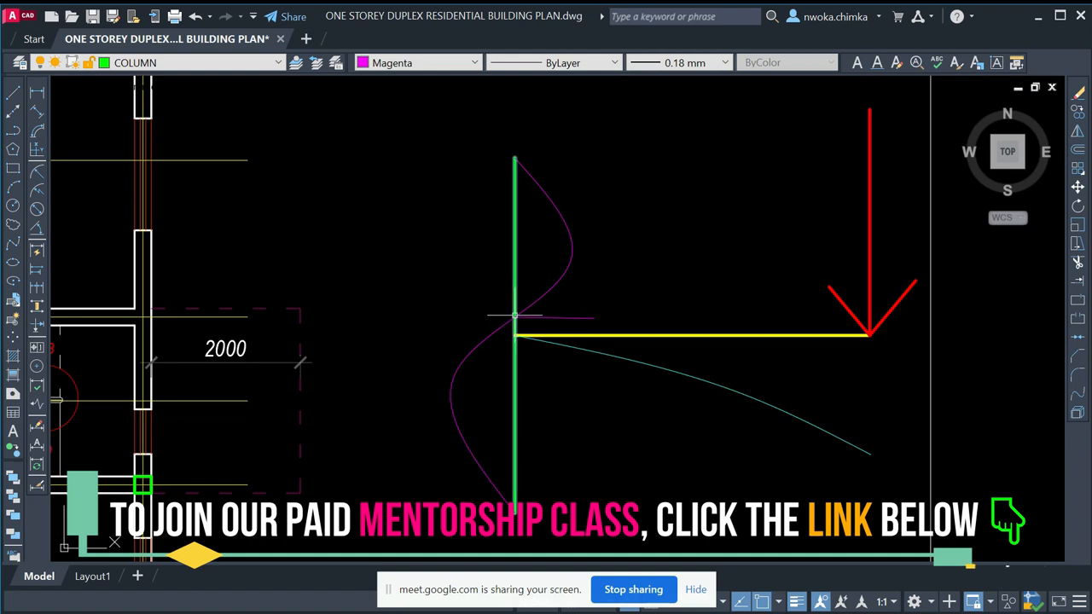
# - Erase the magenta S-curve and the short magenta line from the cantilever sketch
pyautogui.scroll(2, 516, 318)
pyautogui.click(593, 264)
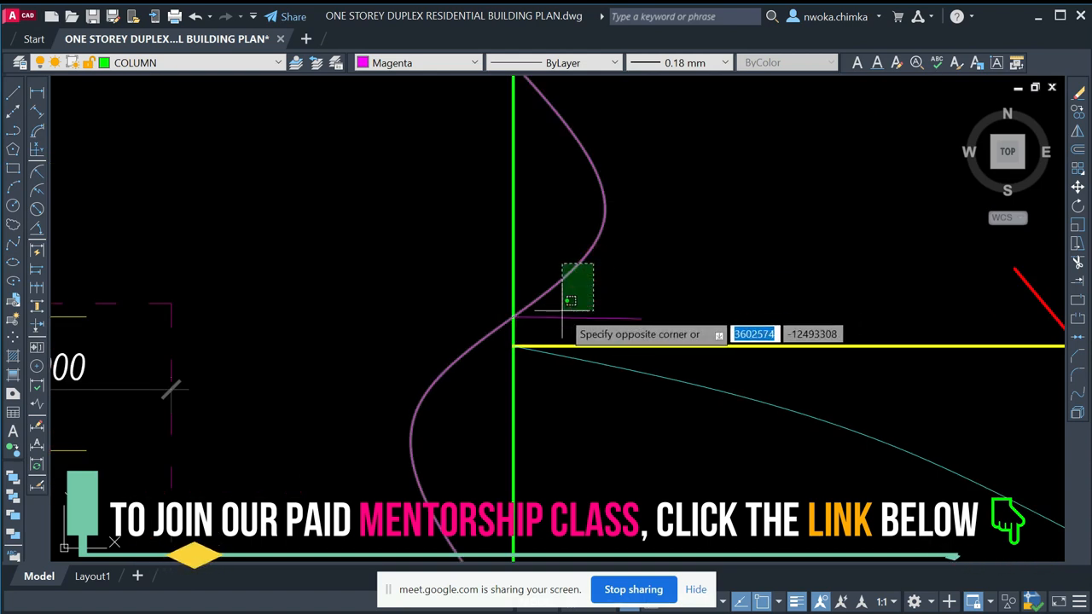
pyautogui.click(556, 316)
pyautogui.press('Delete')
# - Examine the 2000 mm dashed overhang beside the staircase and the column at the Guest Bedroom wall junction
pyautogui.scroll(-4, 556, 317)
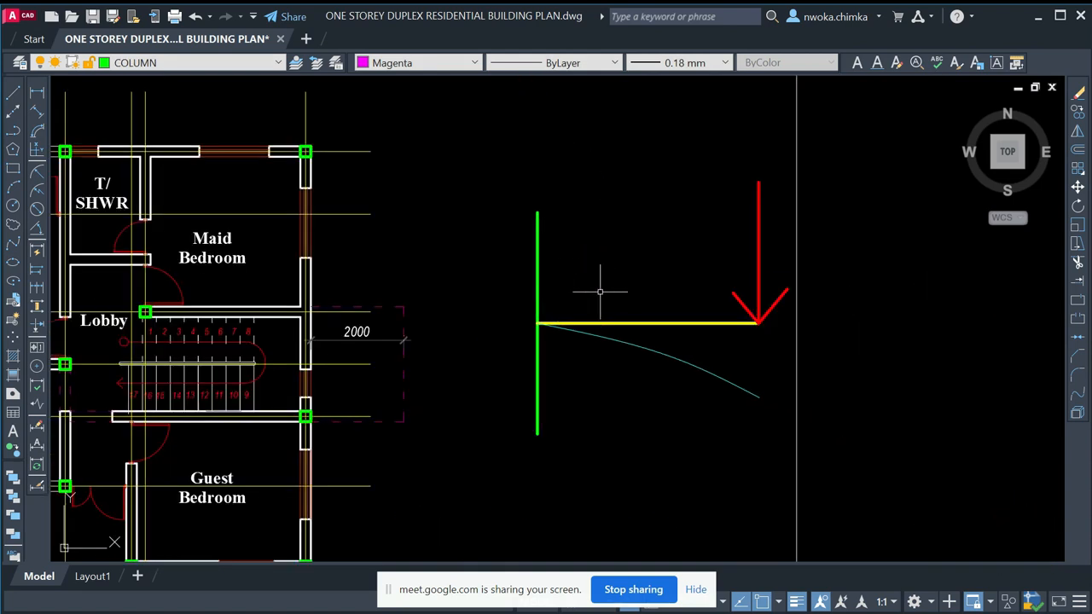
pyautogui.scroll(2, 438, 333)
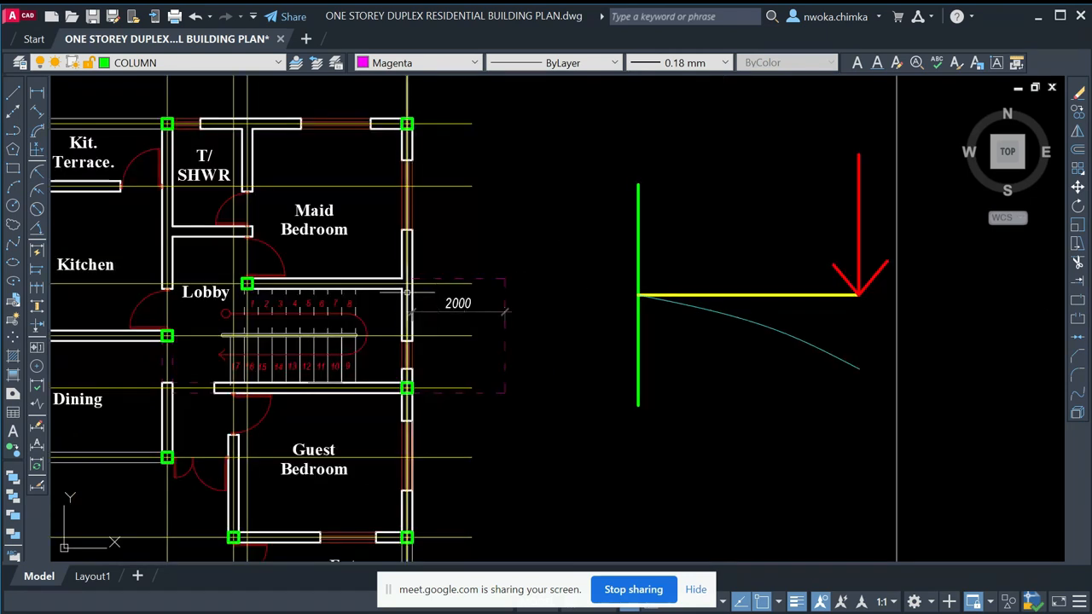
pyautogui.scroll(1, 504, 301)
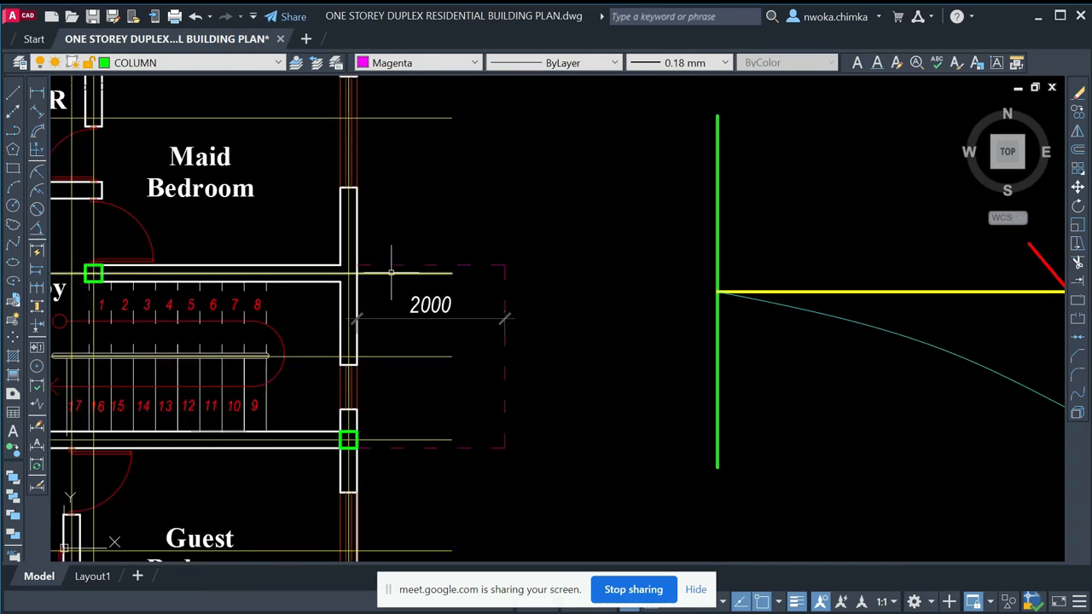
pyautogui.scroll(-1, 487, 265)
pyautogui.scroll(3, 381, 372)
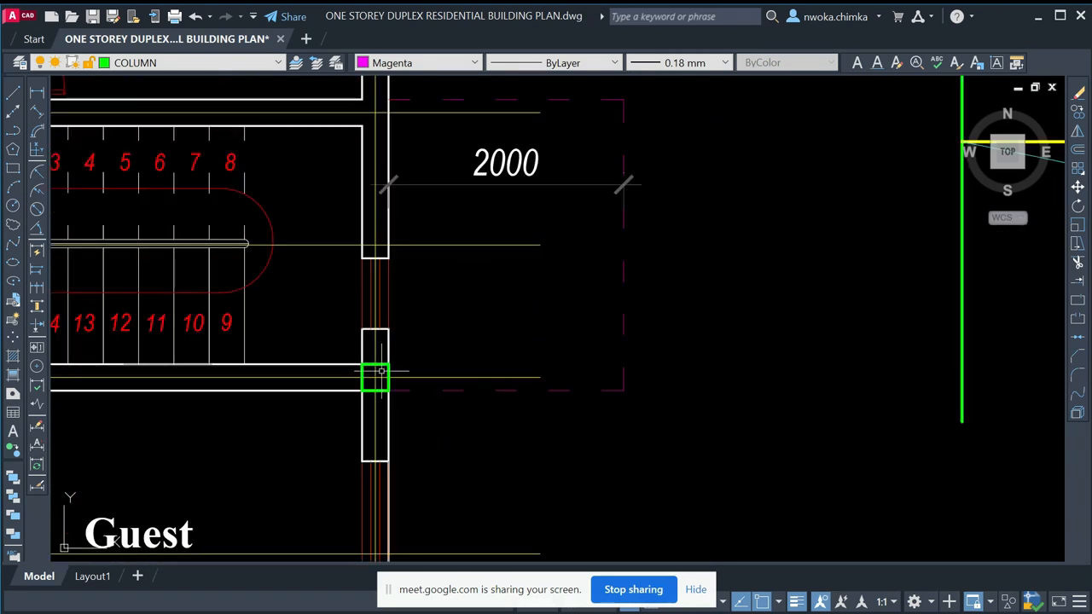
pyautogui.scroll(-3, 380, 367)
pyautogui.scroll(2, 377, 368)
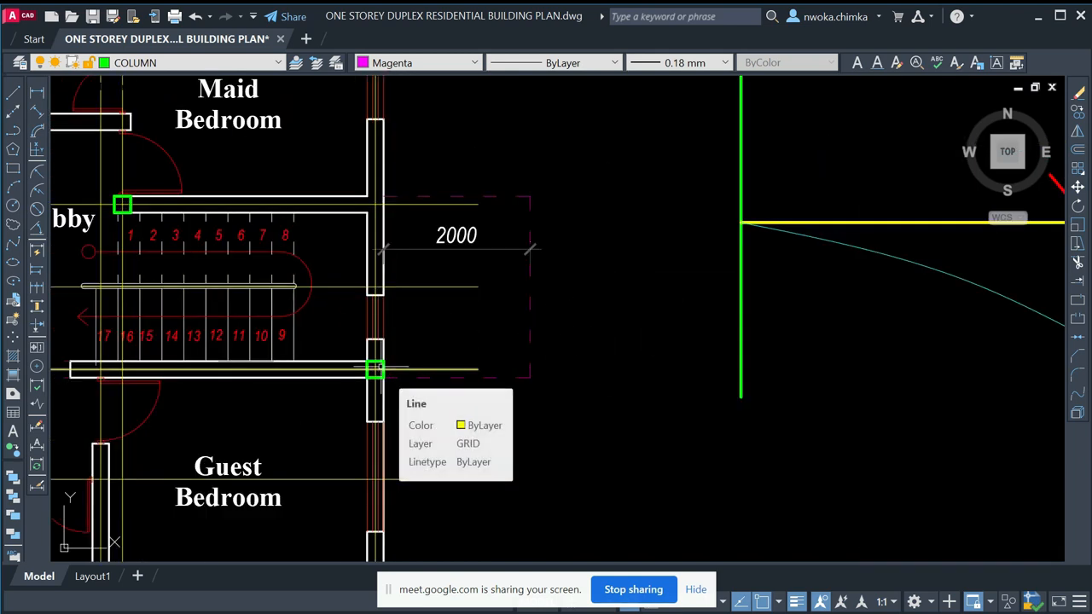
pyautogui.scroll(-2, 389, 359)
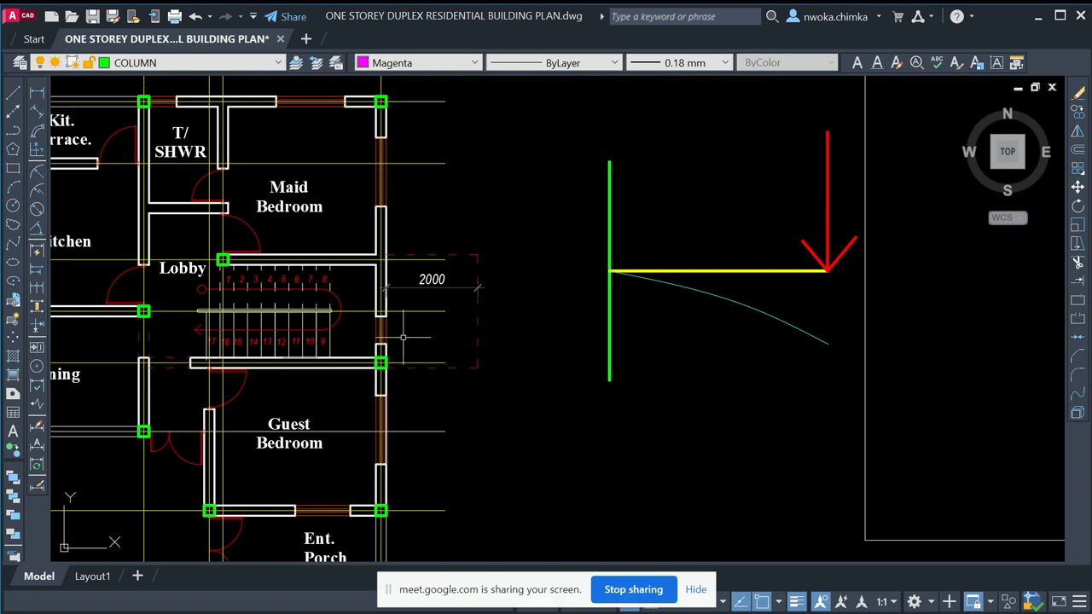
pyautogui.scroll(2, 391, 364)
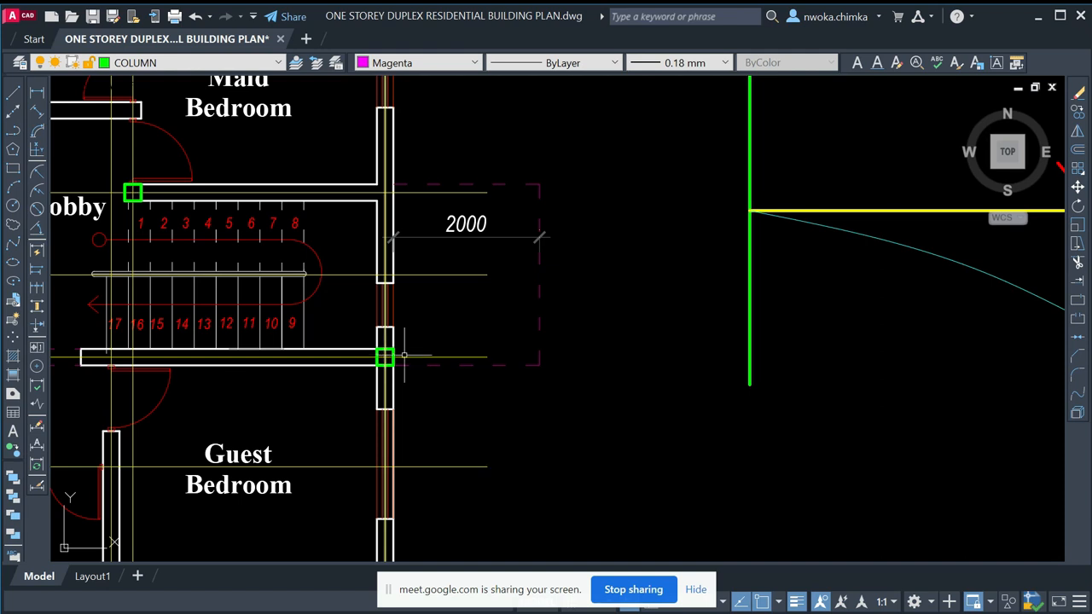
pyautogui.scroll(-4, 491, 294)
pyautogui.scroll(2, 493, 267)
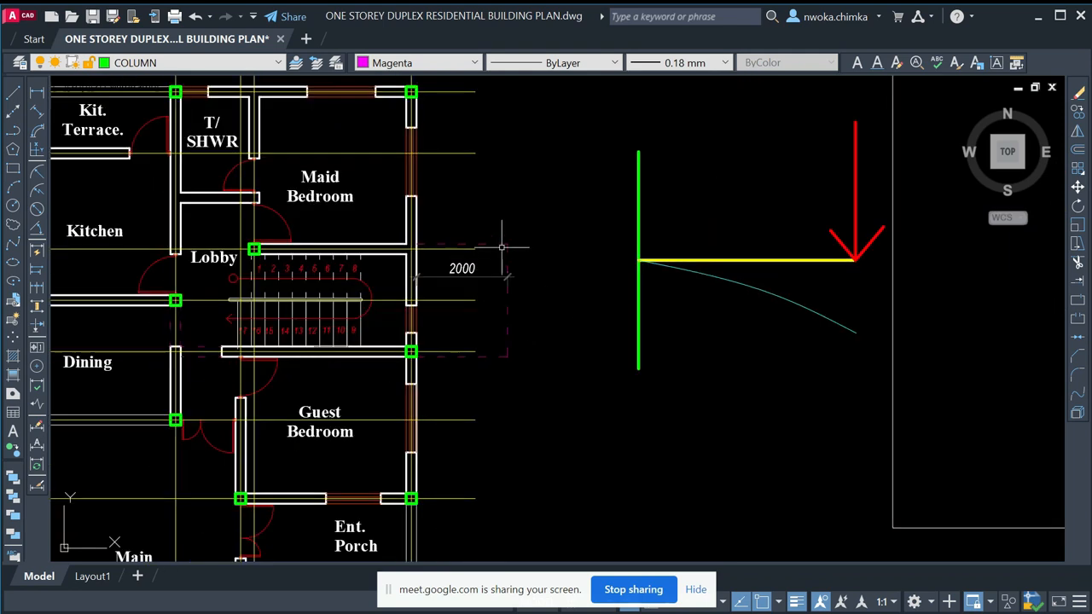
# - Stretch the outer edge of the dashed overhang outline beside the staircase, together with its dimension, 1400 mm inward
pyautogui.click(528, 206)
pyautogui.click(488, 387)
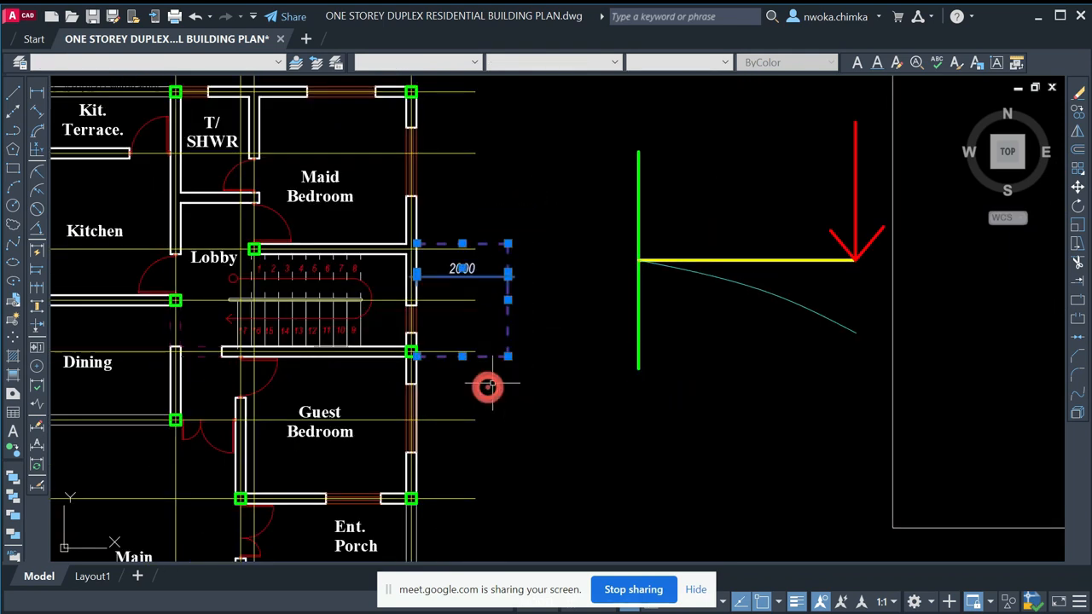
pyautogui.write('s')
pyautogui.press('Return')
pyautogui.scroll(2, 503, 299)
pyautogui.click(510, 288)
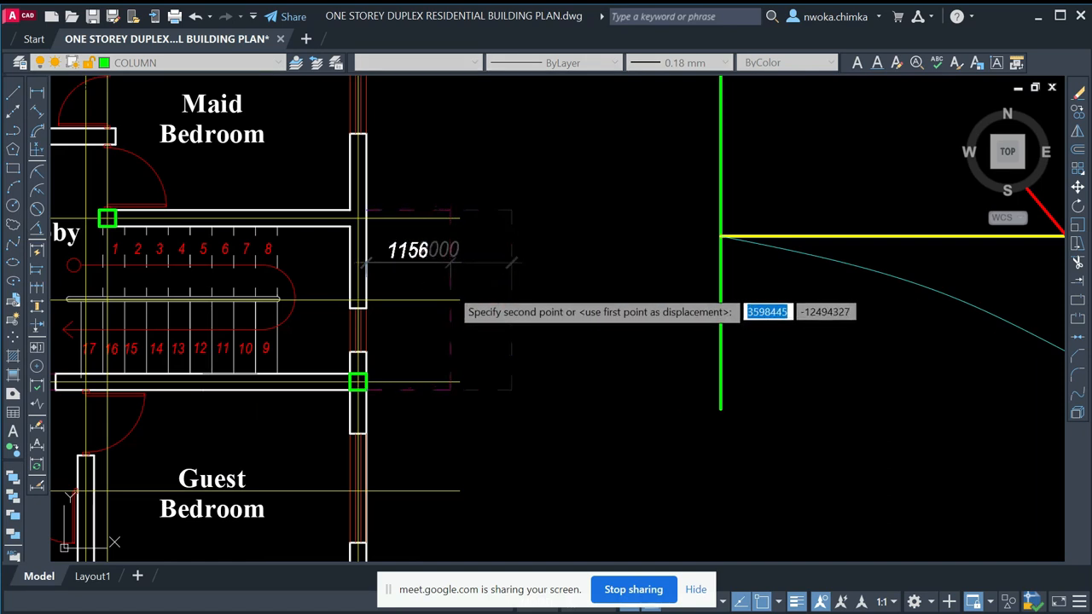
pyautogui.write('6')
pyautogui.press('BackSpace')
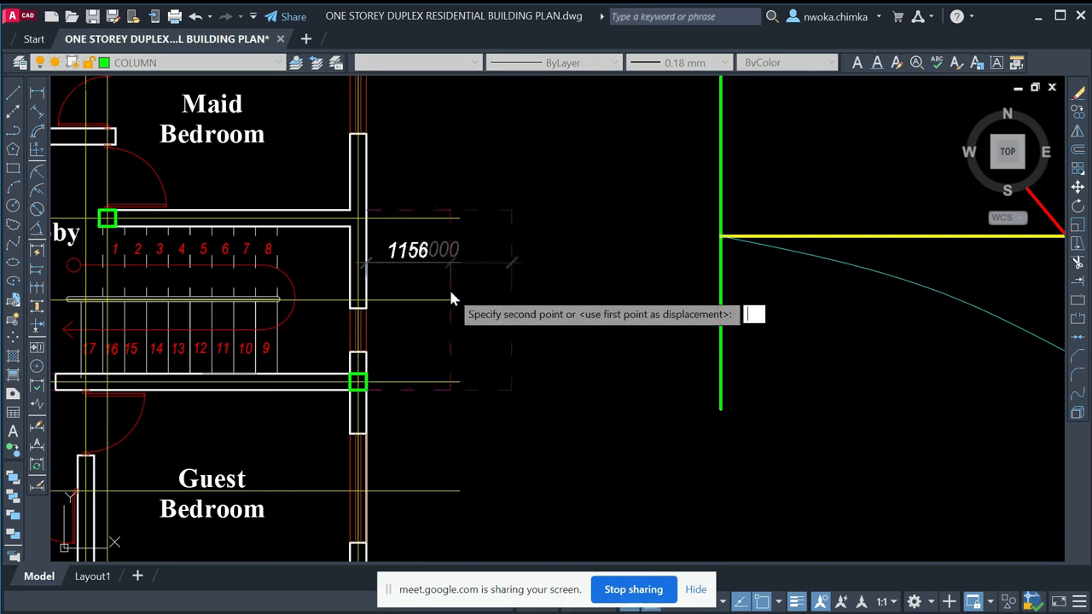
pyautogui.write('1400')
pyautogui.press('Return')
# - Copy the column at the Guest Bedroom and staircase wall junction to the junction of the outer wall and Maid Bedroom wall
pyautogui.scroll(-4, 518, 301)
pyautogui.scroll(-2, 648, 244)
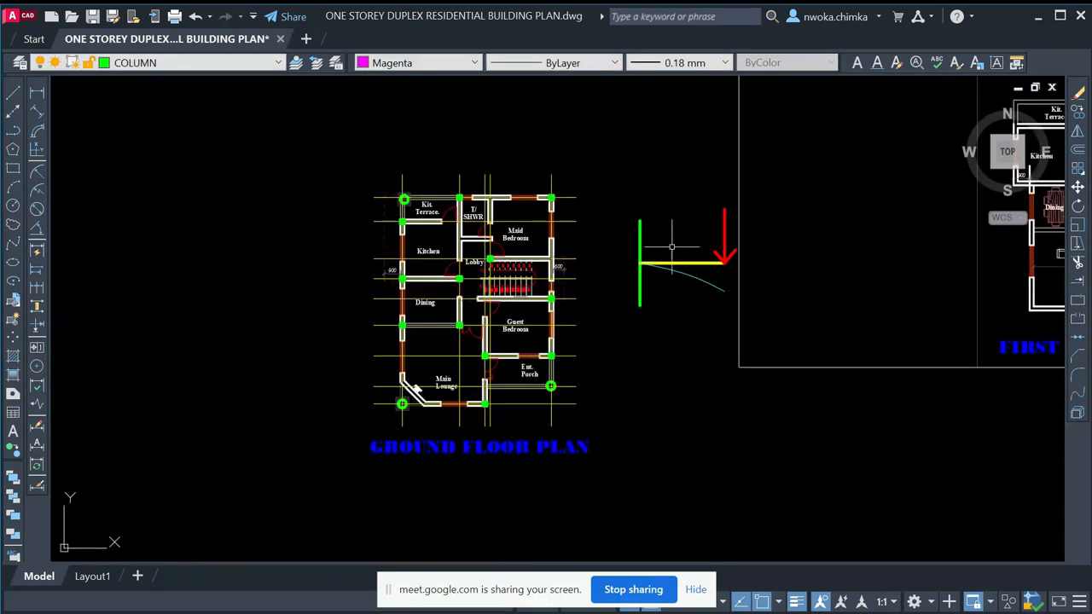
pyautogui.scroll(2, 654, 228)
pyautogui.scroll(4, 483, 311)
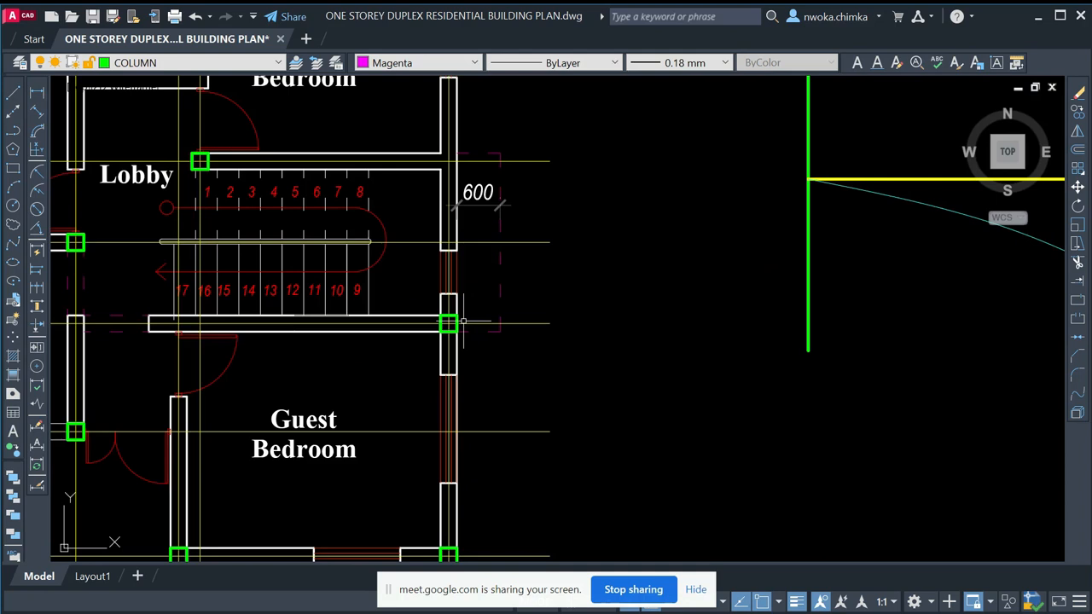
pyautogui.write('co')
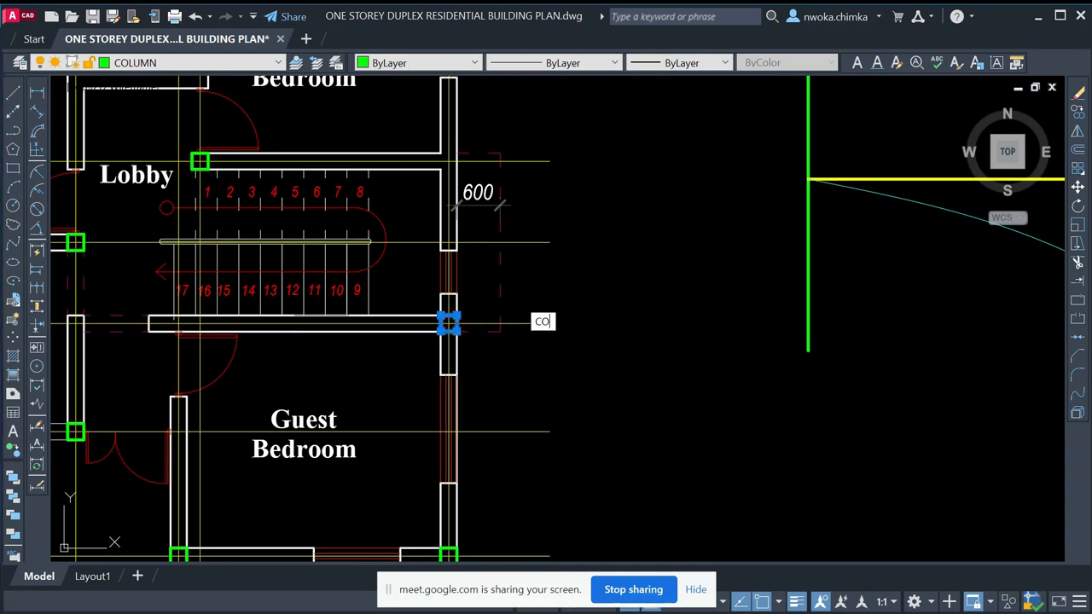
pyautogui.press('Return')
pyautogui.scroll(2, 478, 317)
pyautogui.click(450, 318)
pyautogui.scroll(-2, 511, 342)
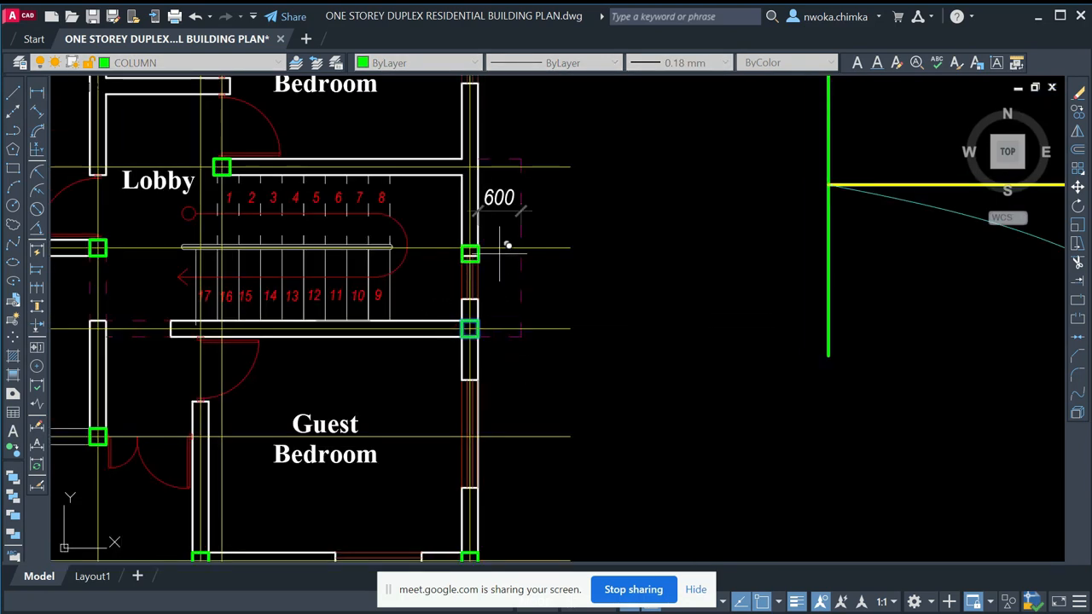
pyautogui.scroll(4, 460, 166)
pyautogui.click(485, 169)
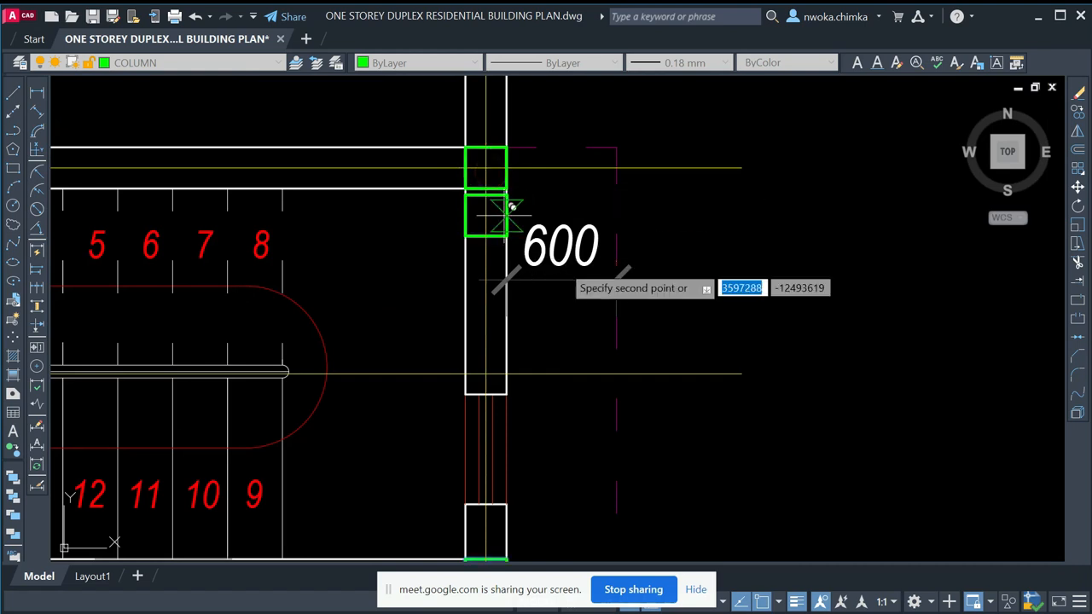
pyautogui.scroll(-2, 553, 253)
pyautogui.press('Escape')
# - Examine the columns beside the 600 mm staircase overhang and those along the 900 mm overhang at the kitchen and terrace
pyautogui.scroll(1, 528, 228)
pyautogui.scroll(-1, 528, 228)
pyautogui.scroll(-1, 562, 244)
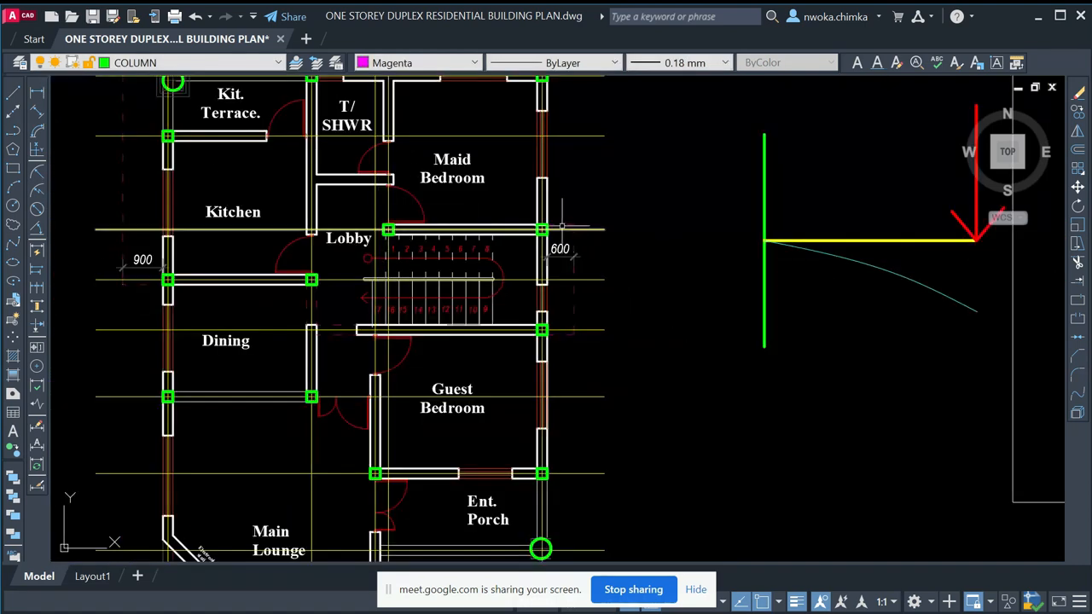
pyautogui.moveTo(562, 215); pyautogui.dragTo(561, 229, button='middle')
pyautogui.scroll(1, 550, 234)
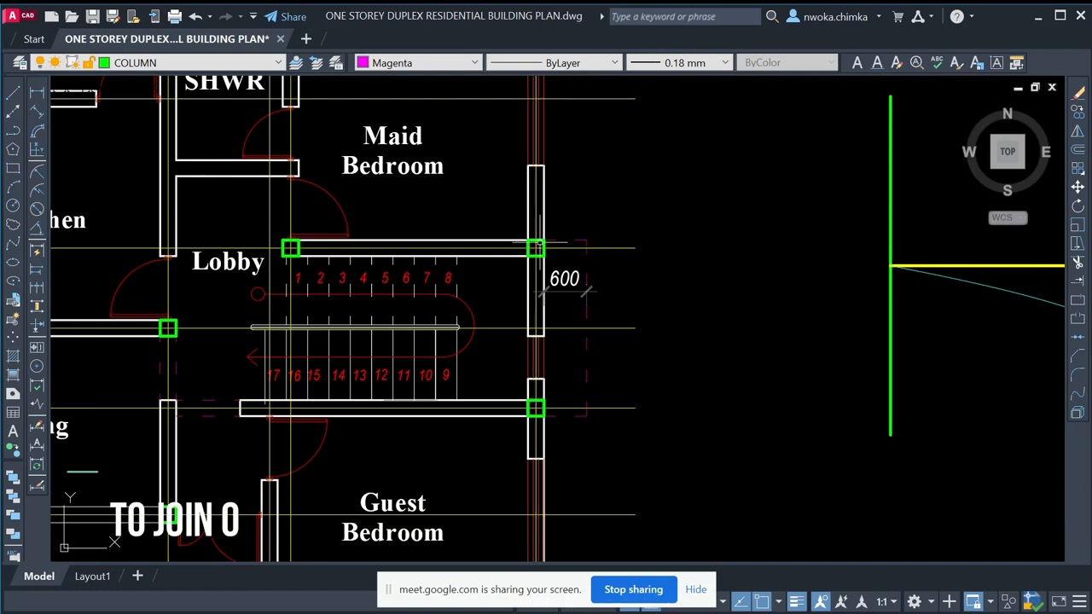
pyautogui.scroll(1, 536, 249)
pyautogui.scroll(-1, 538, 250)
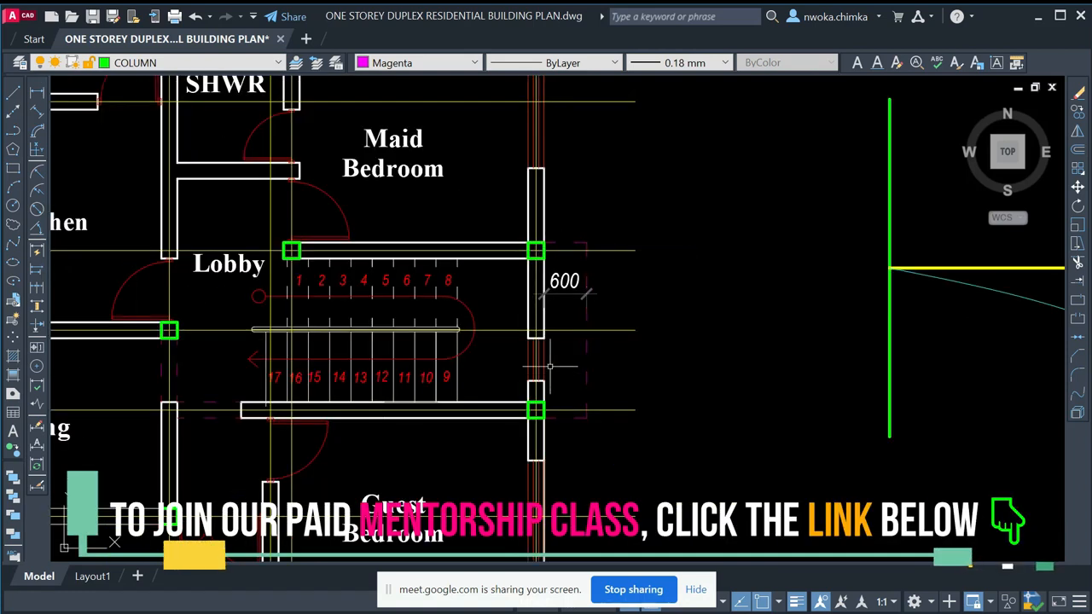
pyautogui.moveTo(587, 292); pyautogui.dragTo(500, 297, button='middle')
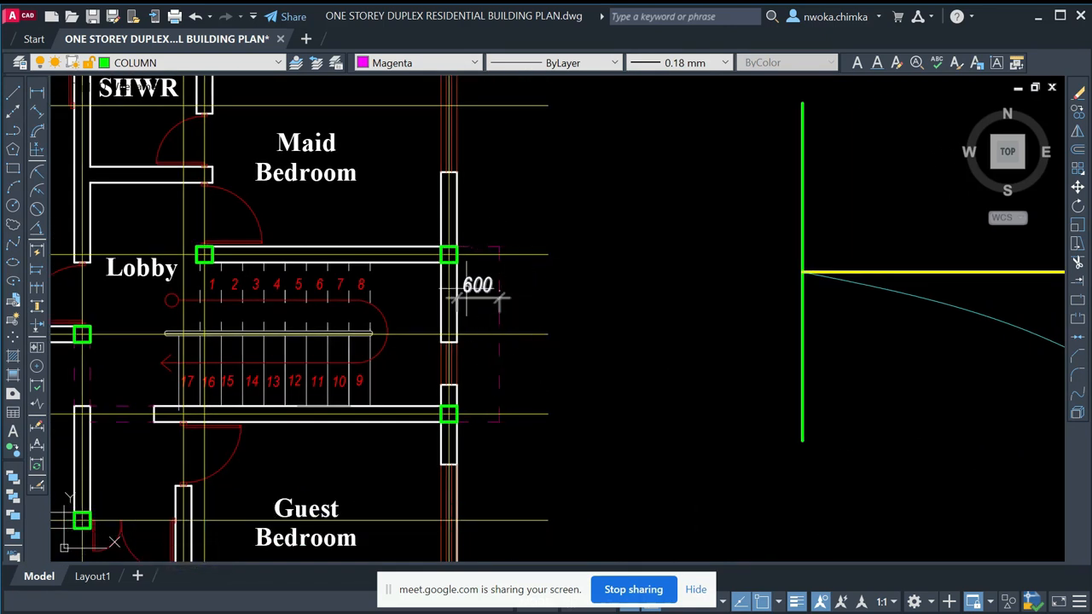
pyautogui.scroll(-4, 506, 271)
pyautogui.scroll(4, 256, 309)
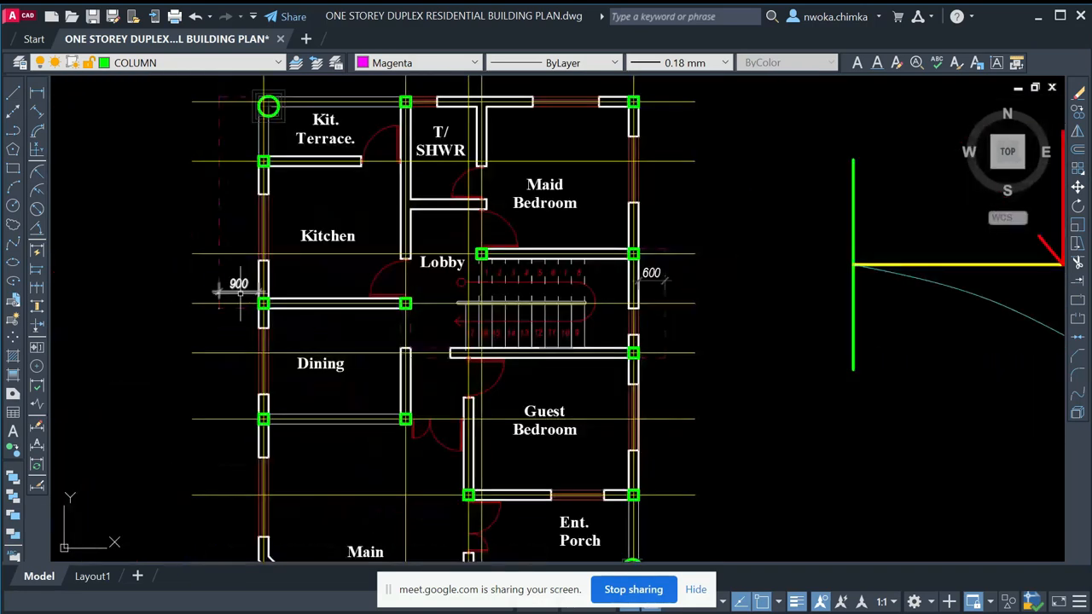
pyautogui.moveTo(273, 295); pyautogui.dragTo(367, 442, button='middle')
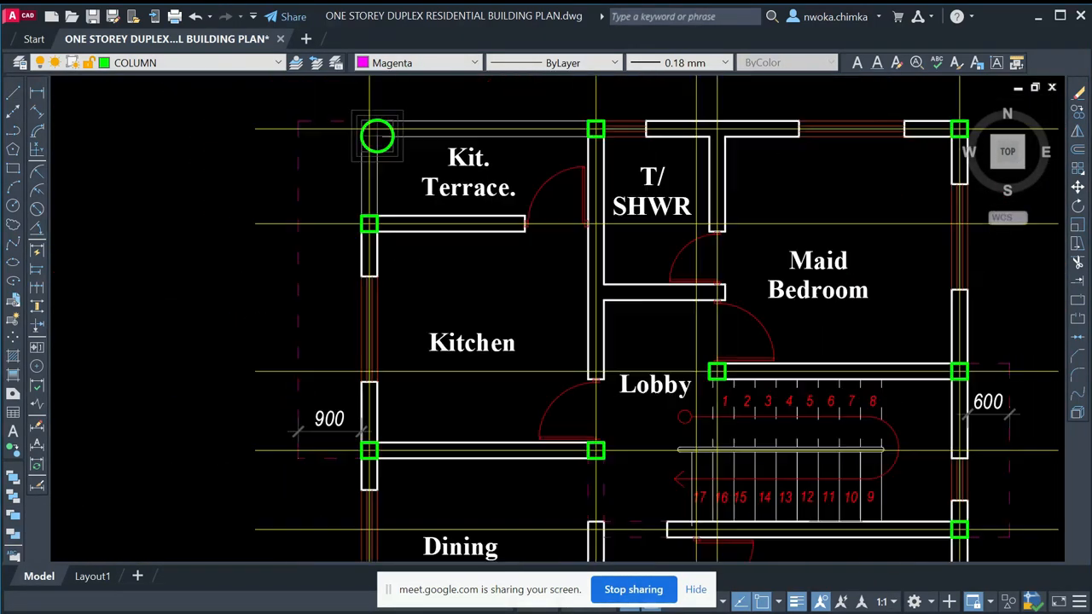
pyautogui.scroll(2, 358, 114)
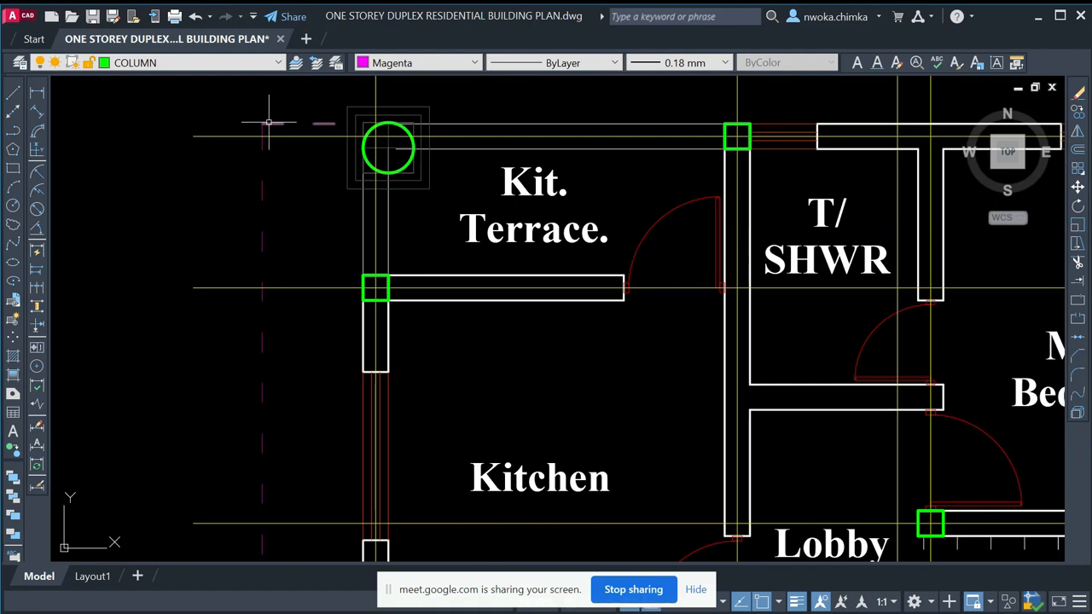
pyautogui.scroll(-4, 363, 135)
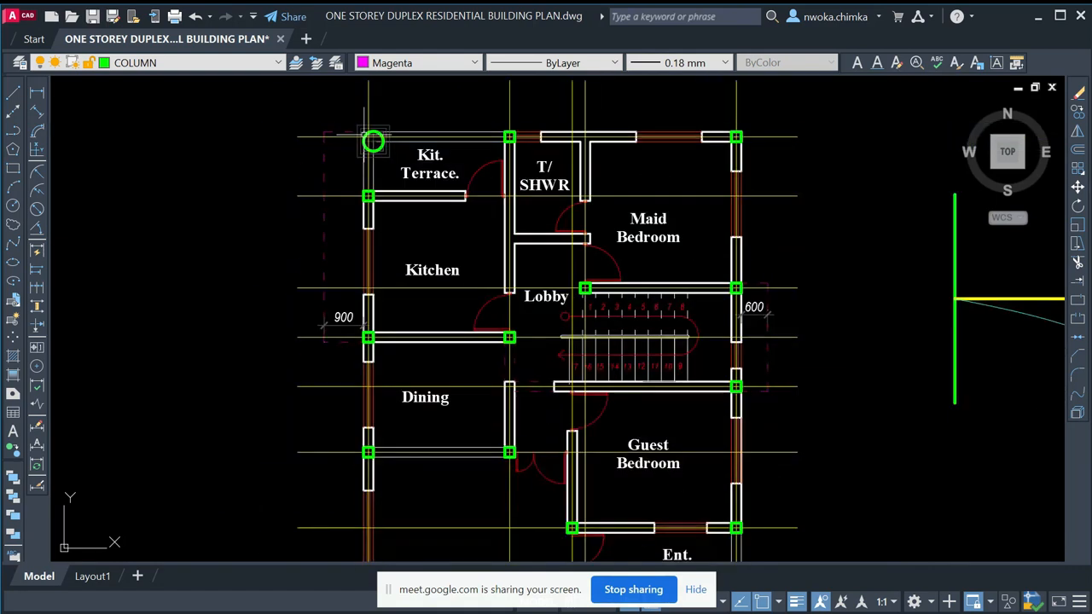
# - Erase the whole cantilever sketch beside the ground floor plan, including the column, beam, load arrow and deflection curve
pyautogui.scroll(-2, 384, 213)
pyautogui.moveTo(524, 236); pyautogui.dragTo(482, 165, button='middle')
pyautogui.moveTo(693, 129); pyautogui.dragTo(670, 159, button='middle')
pyautogui.moveTo(659, 134); pyautogui.dragTo(916, 335)
pyautogui.press('Delete')
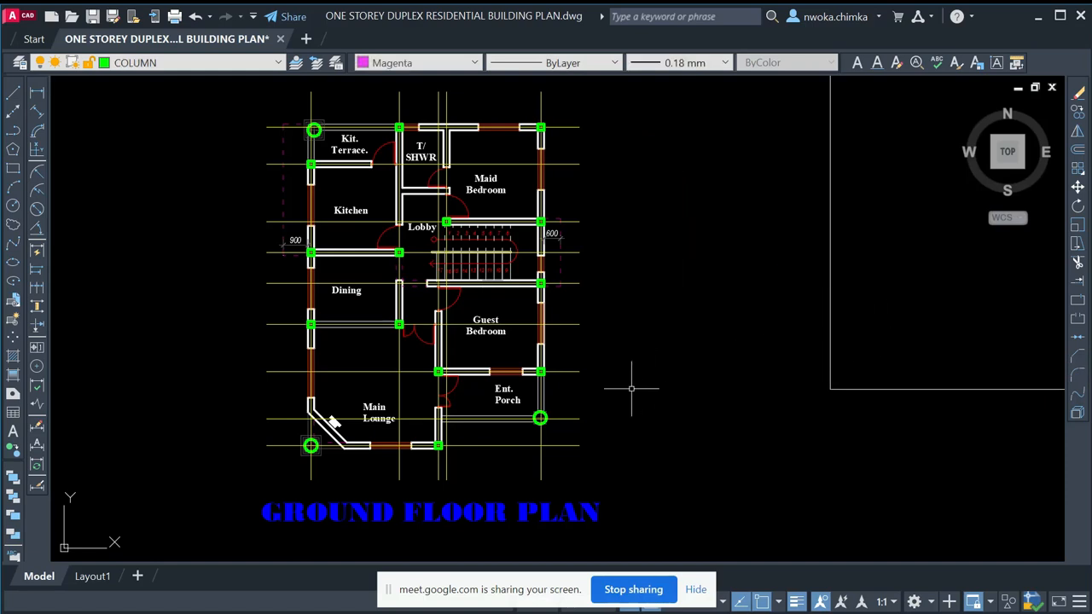
# - Measure the spacing between the outer column grid lines above T/SHWR and Maid Bedroom, and inspect the wall between those columns
pyautogui.moveTo(632, 389); pyautogui.dragTo(700, 281, button='middle')
pyautogui.moveTo(492, 285); pyautogui.dragTo(517, 372, button='middle')
pyautogui.moveTo(431, 401); pyautogui.dragTo(426, 482, button='middle')
pyautogui.scroll(2, 507, 176)
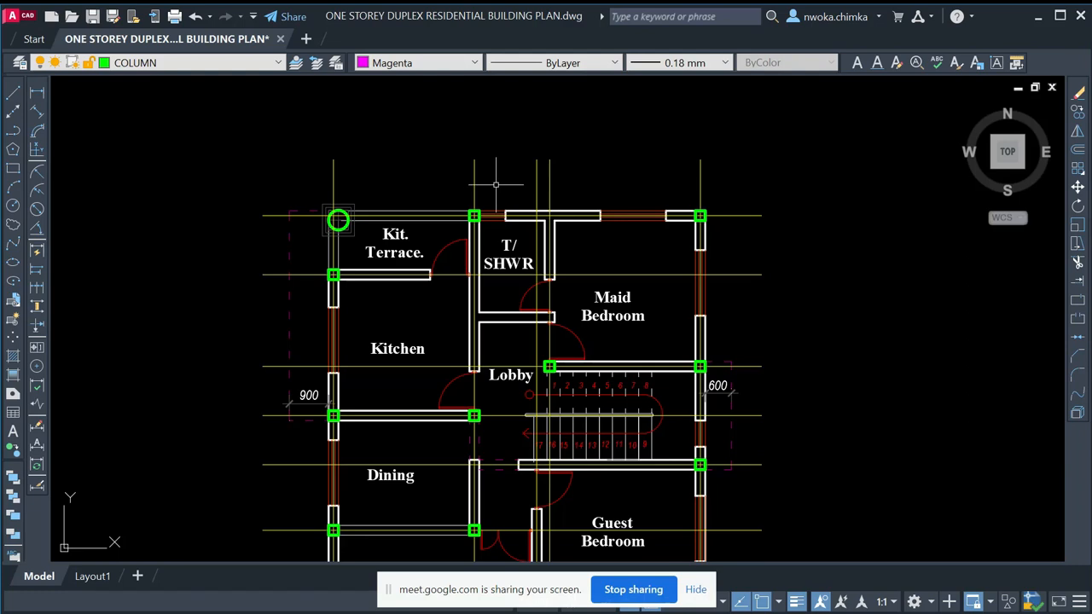
pyautogui.scroll(-2, 508, 203)
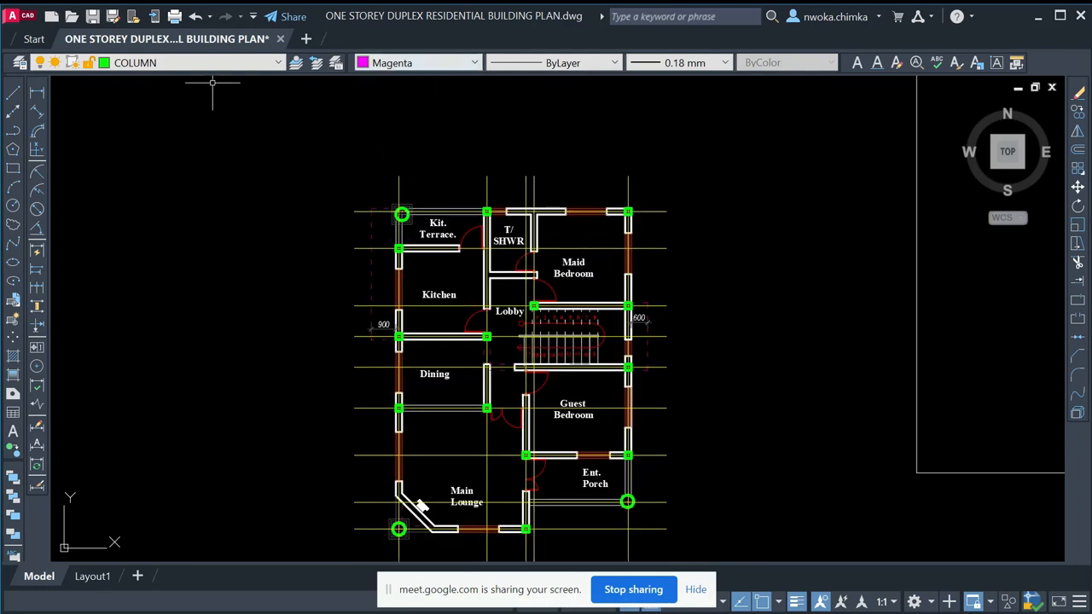
pyautogui.click(37, 94)
pyautogui.scroll(4, 491, 189)
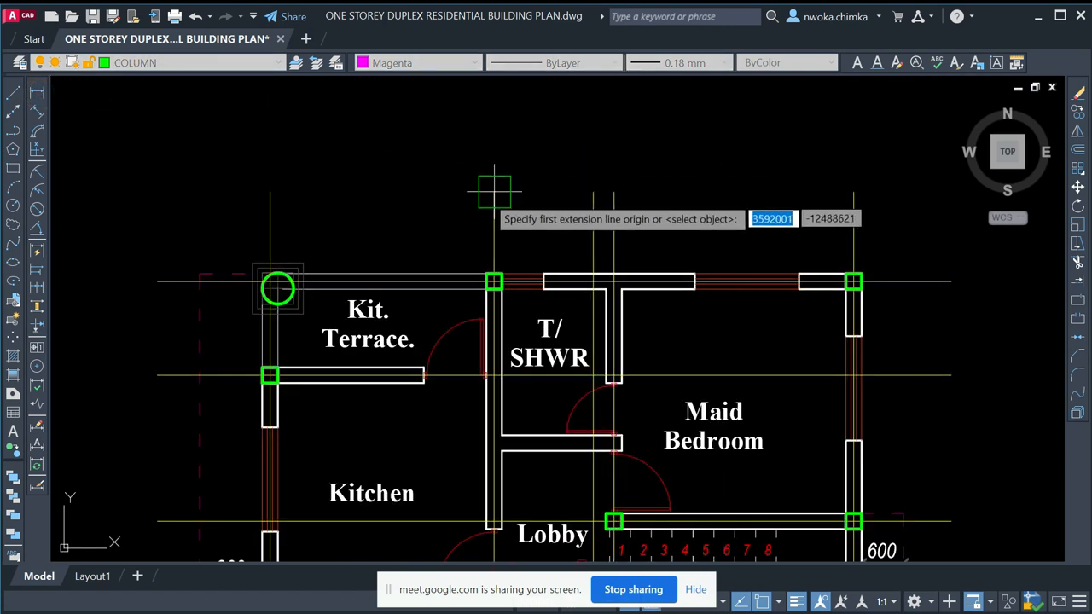
pyautogui.click(494, 192)
pyautogui.click(853, 193)
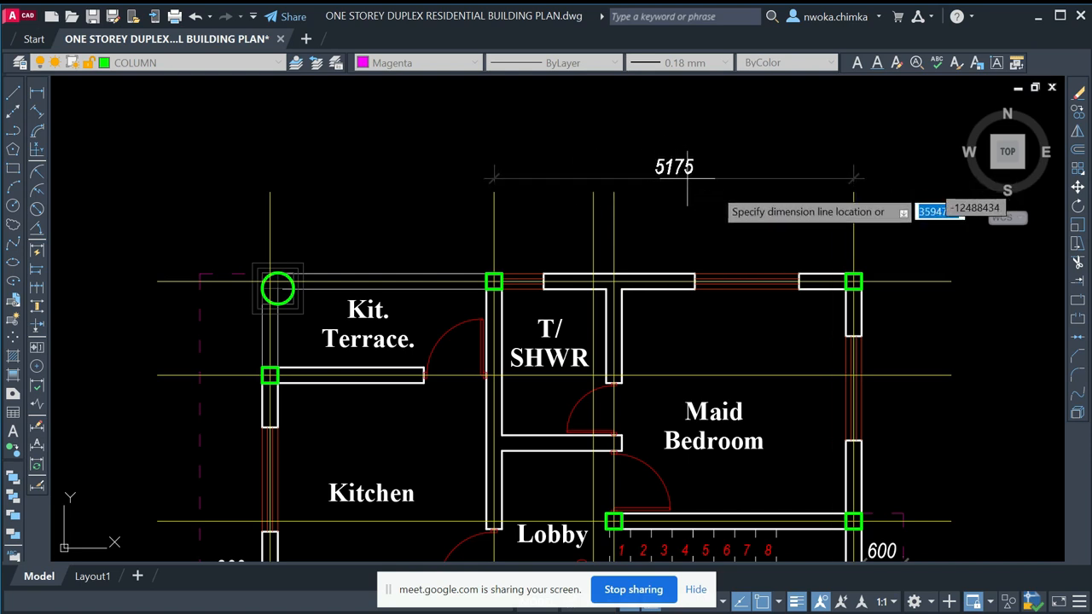
pyautogui.press('Escape')
pyautogui.moveTo(660, 283); pyautogui.dragTo(560, 291, button='middle')
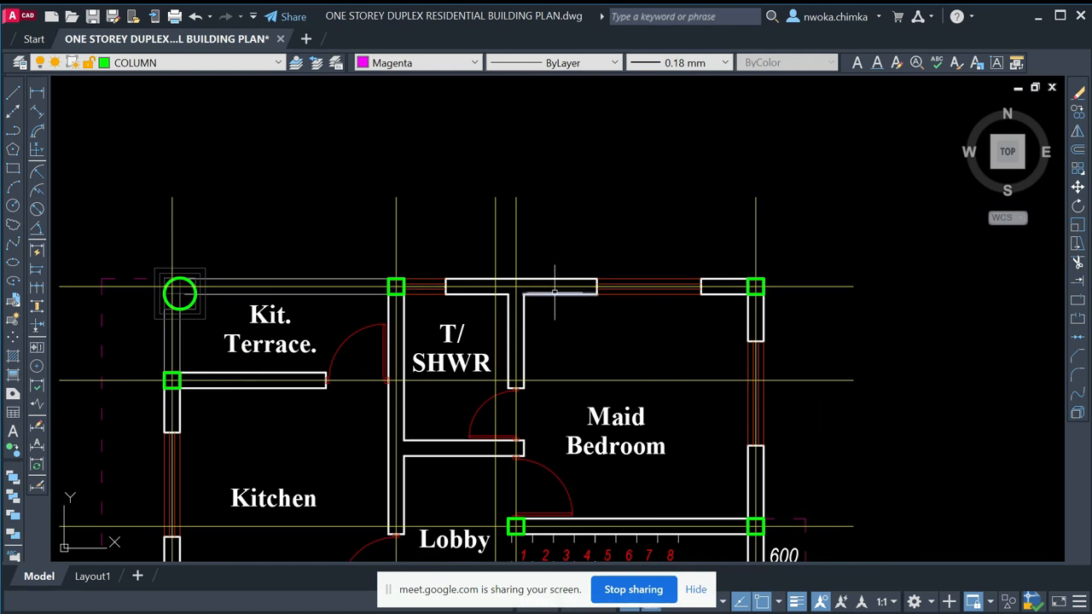
pyautogui.scroll(2, 467, 290)
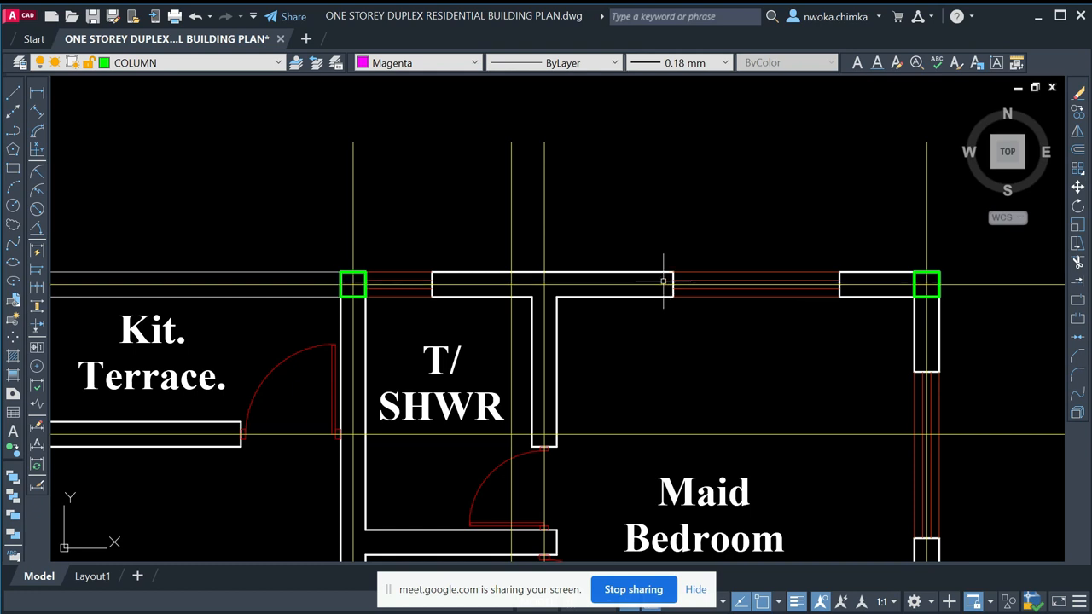
pyautogui.scroll(-5, 663, 280)
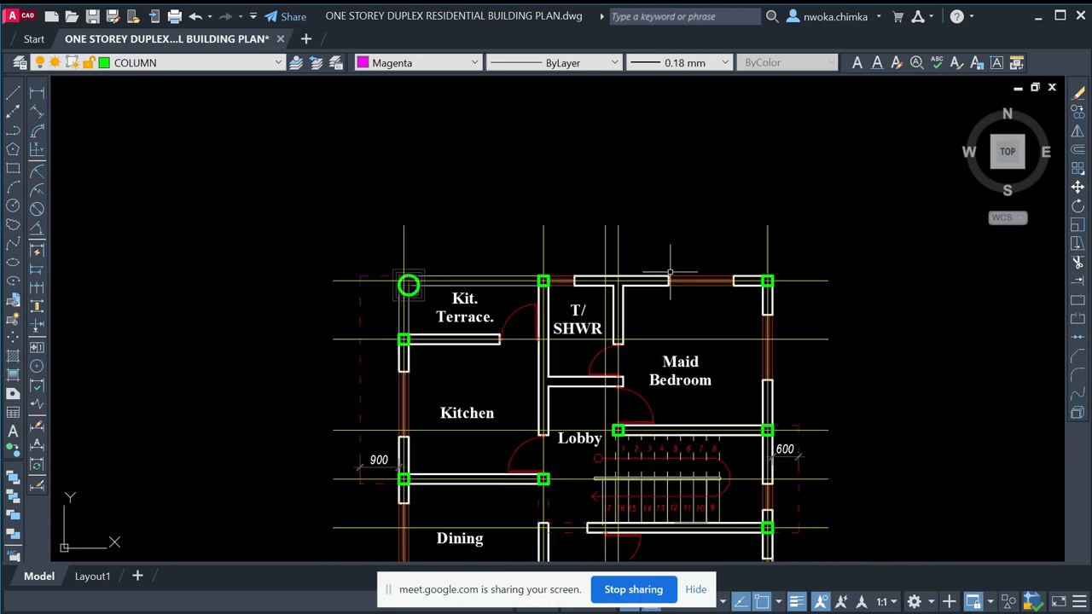
# - Measure the horizontal spacing between the two column grid lines on either side of Kit. Terrace
pyautogui.scroll(2, 532, 284)
pyautogui.click(37, 94)
pyautogui.click(327, 188)
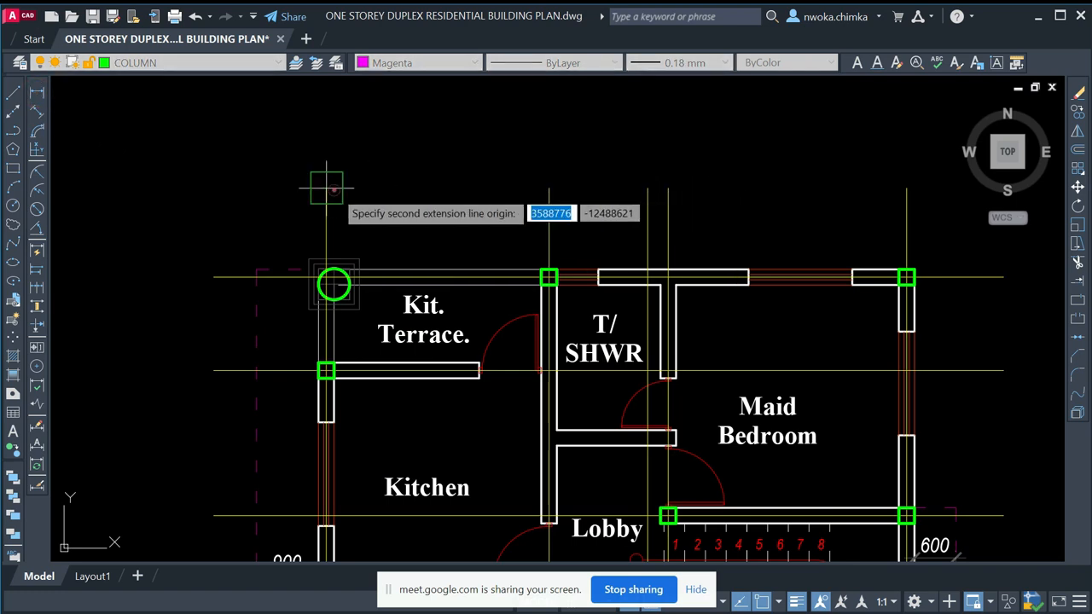
pyautogui.click(549, 187)
pyautogui.press('Escape')
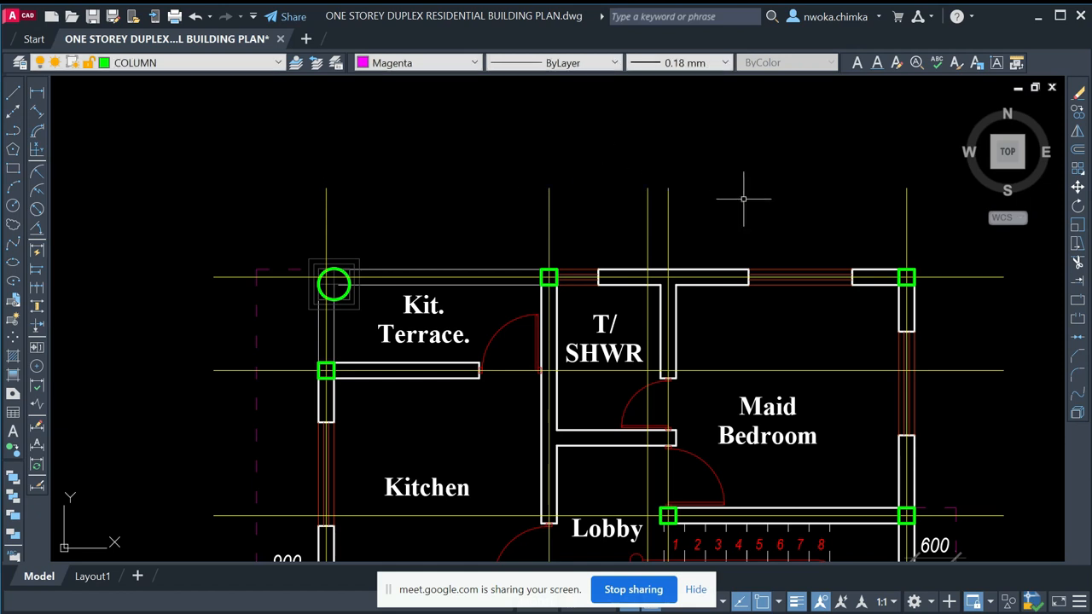
# - Try to measure the spacing between the column grid lines bounding T/SHWR and Maid Bedroom, and inspect the wall between them
pyautogui.moveTo(743, 199); pyautogui.dragTo(531, 205, button='middle')
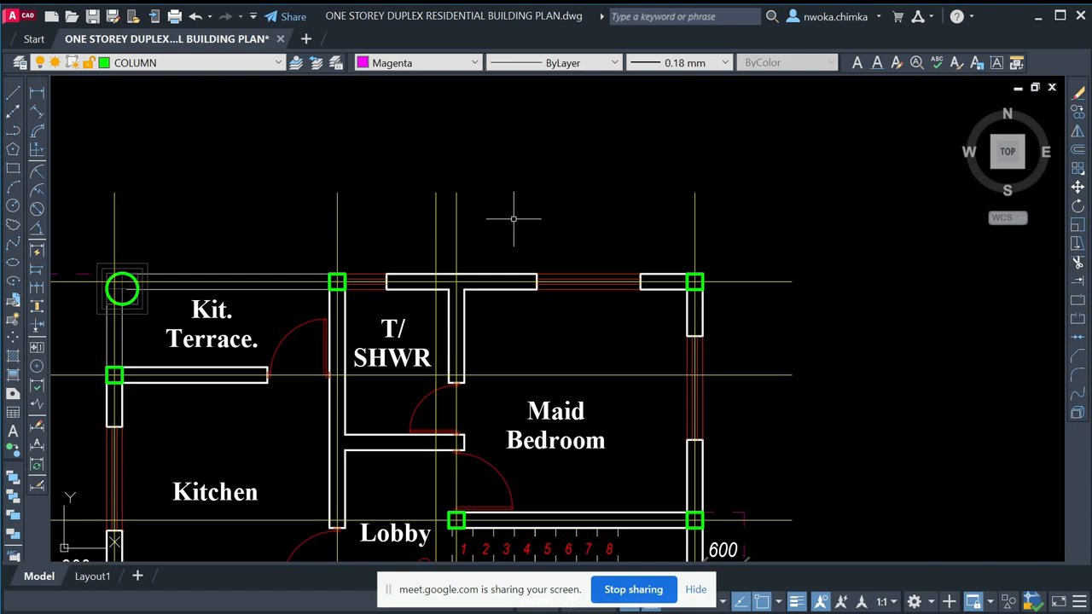
pyautogui.scroll(-2, 526, 220)
pyautogui.moveTo(566, 290); pyautogui.dragTo(545, 228, button='middle')
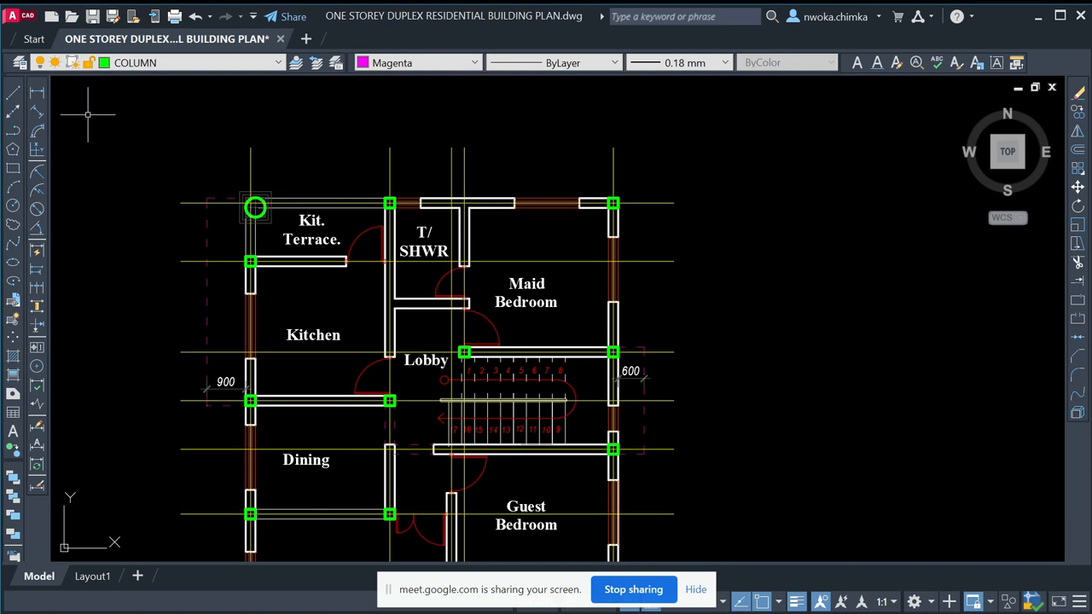
pyautogui.click(35, 94)
pyautogui.click(390, 147)
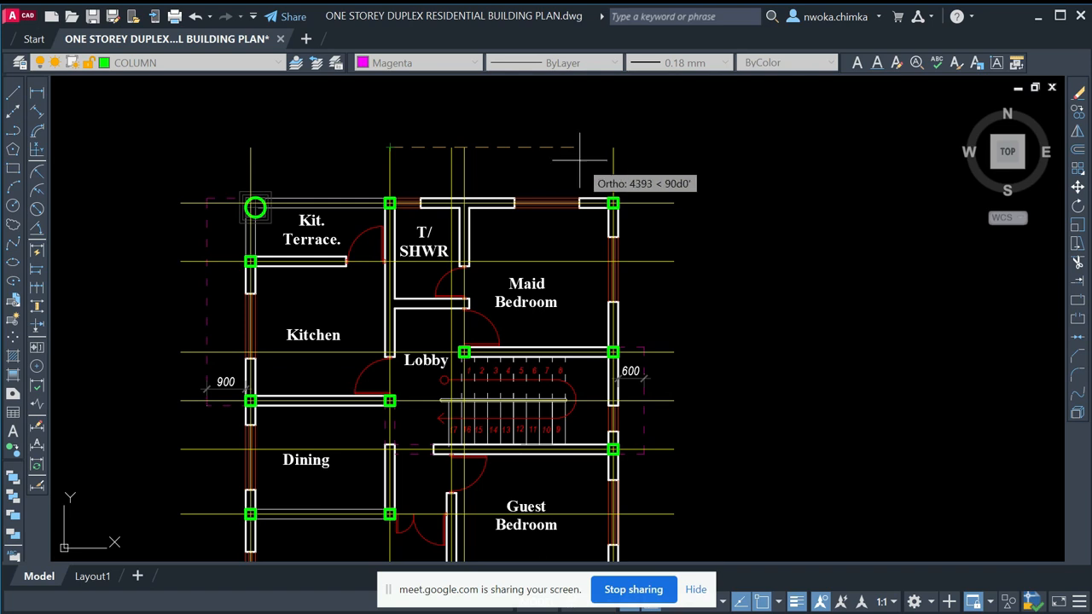
pyautogui.press('Escape')
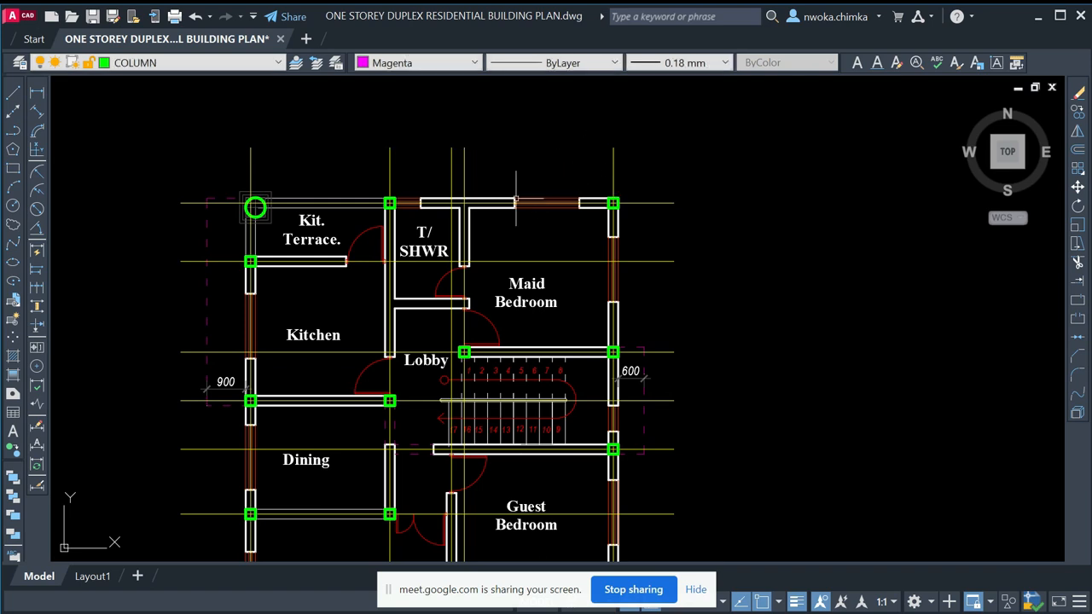
pyautogui.scroll(2, 413, 198)
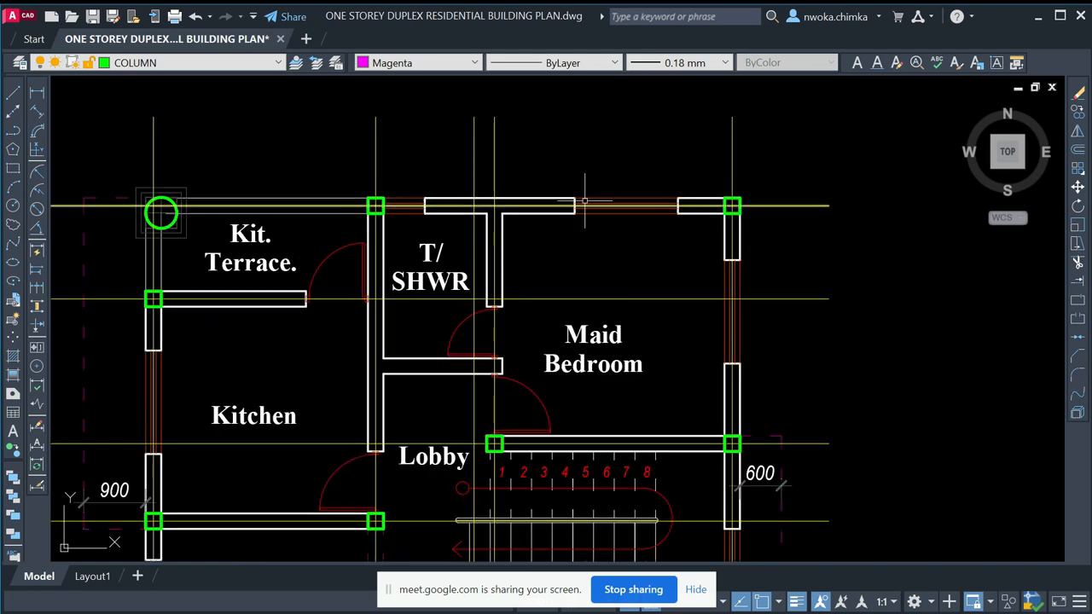
# - Recheck the width of the Kit. Terrace column bay between its two vertical grid lines
pyautogui.click(41, 92)
pyautogui.moveTo(219, 142); pyautogui.dragTo(358, 175, button='middle')
pyautogui.click(292, 150)
pyautogui.click(514, 149)
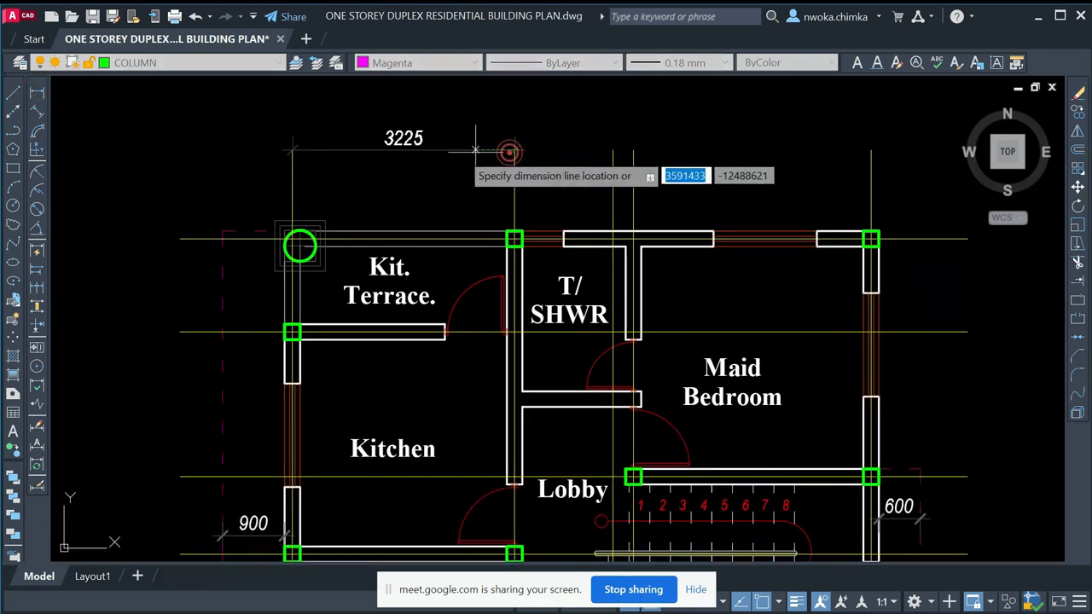
pyautogui.scroll(2, 442, 144)
pyautogui.press('Escape')
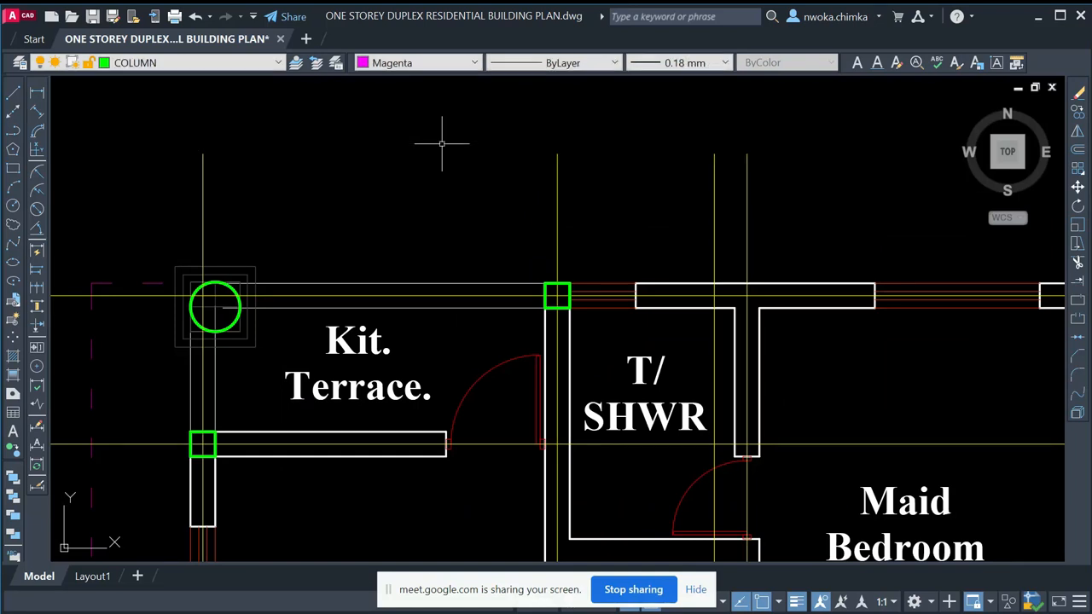
# - Measure the vertical spacing between the northernmost grid line and the grid line along the Kit. Terrace and Kitchen wall
pyautogui.scroll(-4, 442, 144)
pyautogui.press('space')
pyautogui.click(282, 199)
pyautogui.click(282, 256)
pyautogui.scroll(2, 254, 220)
pyautogui.press('Escape')
pyautogui.scroll(-2, 304, 198)
# - Measure the vertical spacing between the grid lines along the north and south walls of the Kitchen
pyautogui.press('space')
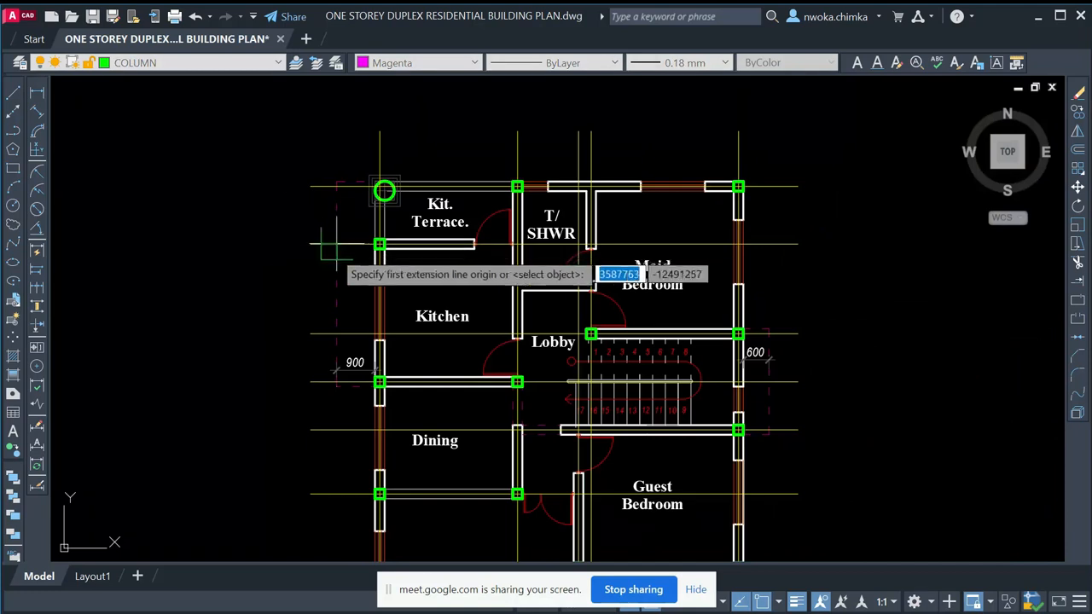
pyautogui.click(311, 245)
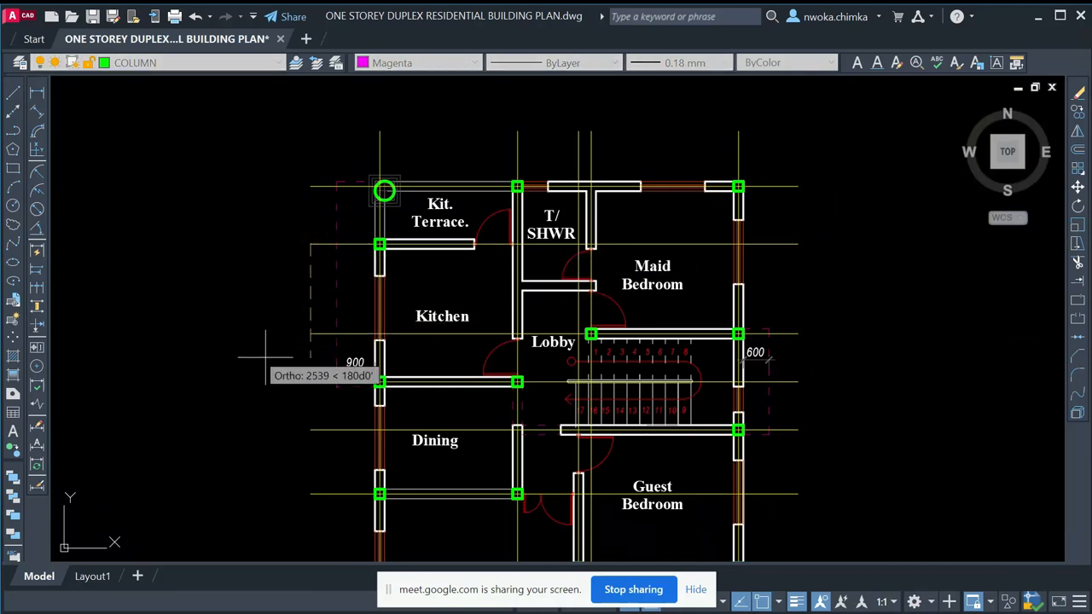
pyautogui.click(303, 381)
pyautogui.scroll(2, 266, 330)
pyautogui.press('Escape')
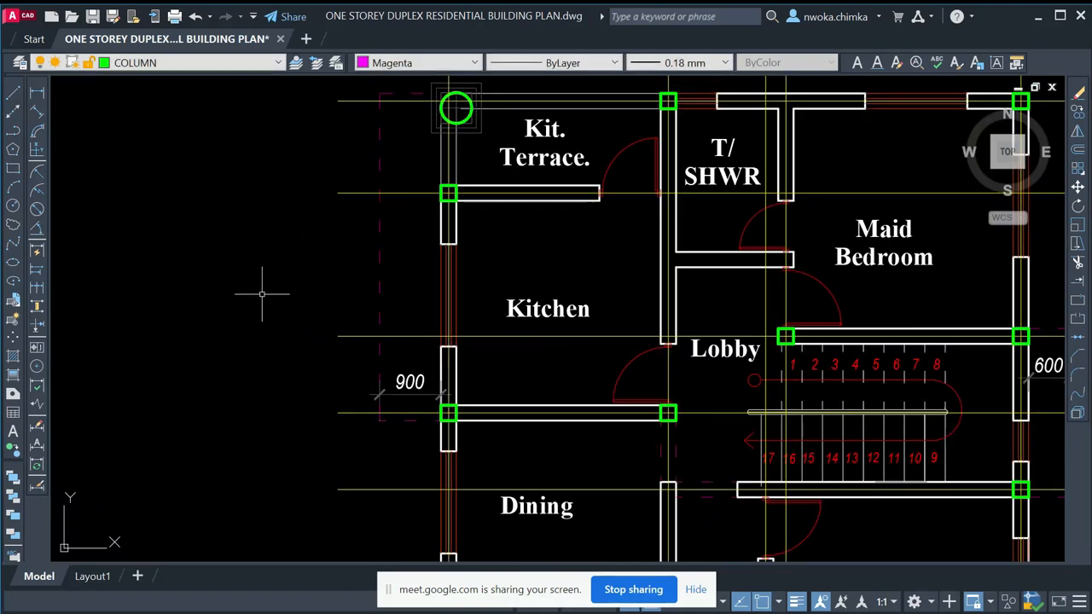
# - Measure the vertical spacing between the grid lines bounding the Dining area
pyautogui.scroll(-5, 261, 293)
pyautogui.press('space')
pyautogui.scroll(2, 300, 313)
pyautogui.click(300, 293)
pyautogui.click(300, 404)
pyautogui.scroll(2, 268, 351)
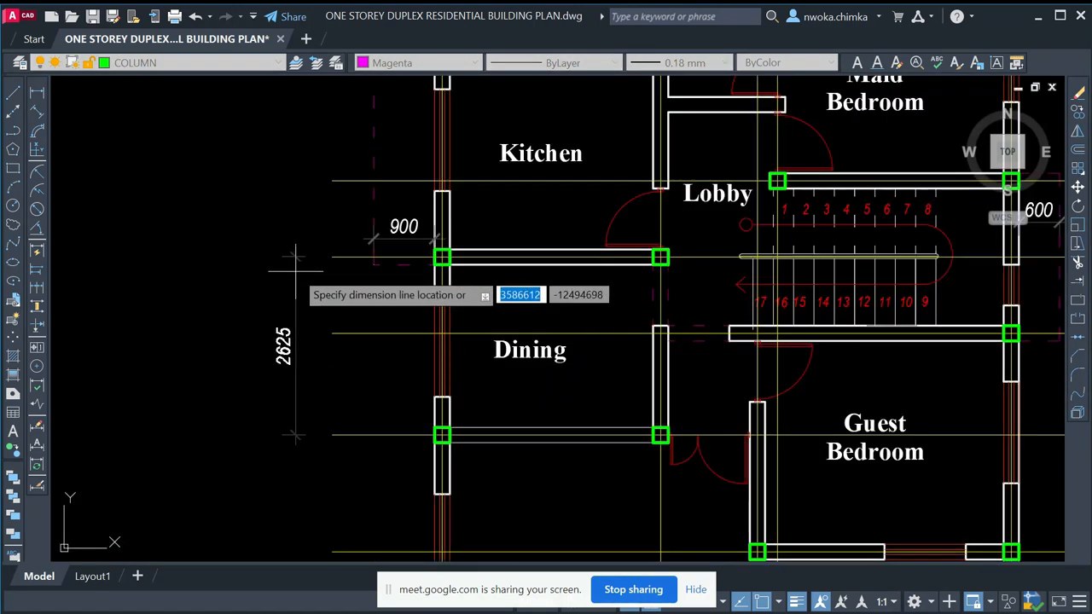
pyautogui.press('Escape')
# - Dimension the vertical spacing between the grid line at the Dining and Main Lounge boundary and the southernmost lounge grid line
pyautogui.scroll(-6, 256, 341)
pyautogui.scroll(3, 390, 330)
pyautogui.scroll(-2, 442, 287)
pyautogui.scroll(-1, 282, 307)
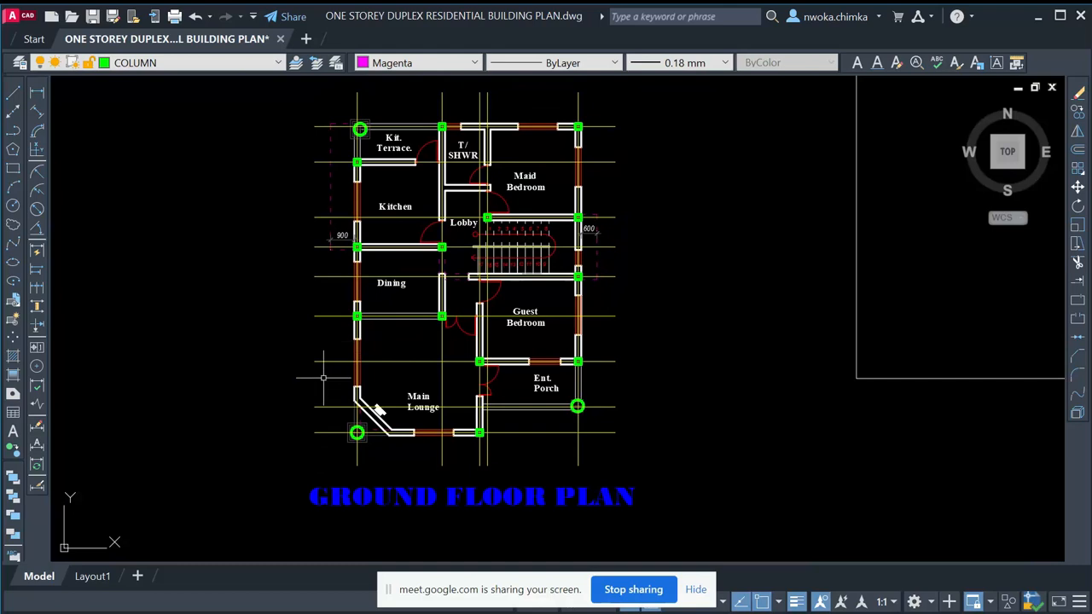
pyautogui.scroll(3, 319, 319)
pyautogui.press('space')
pyautogui.click(322, 306)
pyautogui.click(325, 490)
pyautogui.scroll(2, 325, 482)
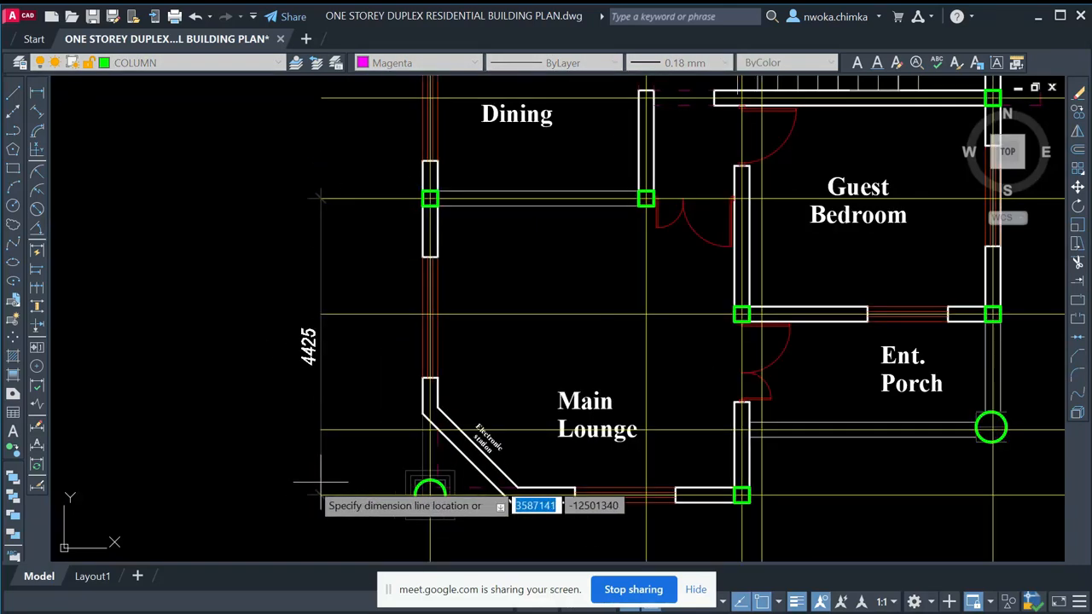
pyautogui.click(261, 448)
# - Measure the spacing along the inner Kitchen wall from the column beside T/SHWR to the column at the Kitchen and Dining corner
pyautogui.press('space')
pyautogui.scroll(-4, 248, 427)
pyautogui.scroll(10, 352, 210)
pyautogui.click(271, 186)
pyautogui.scroll(-4, 277, 184)
pyautogui.scroll(3, 273, 427)
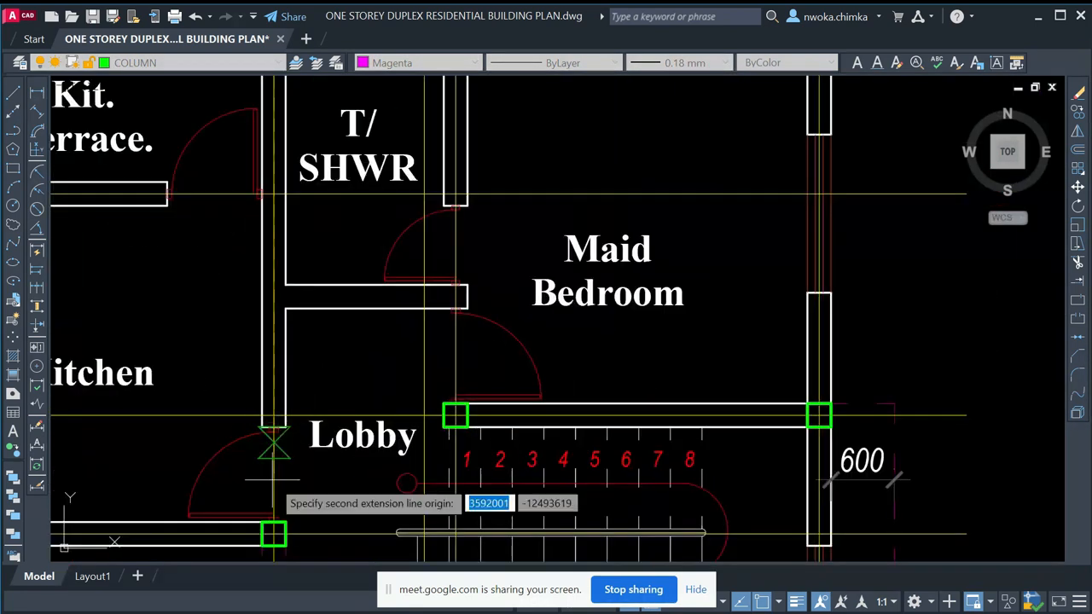
# - Measure the vertical spacing between the columns along the wall separating the kitchen and lobby with a linear dimension
pyautogui.click(273, 534)
pyautogui.scroll(-3, 222, 376)
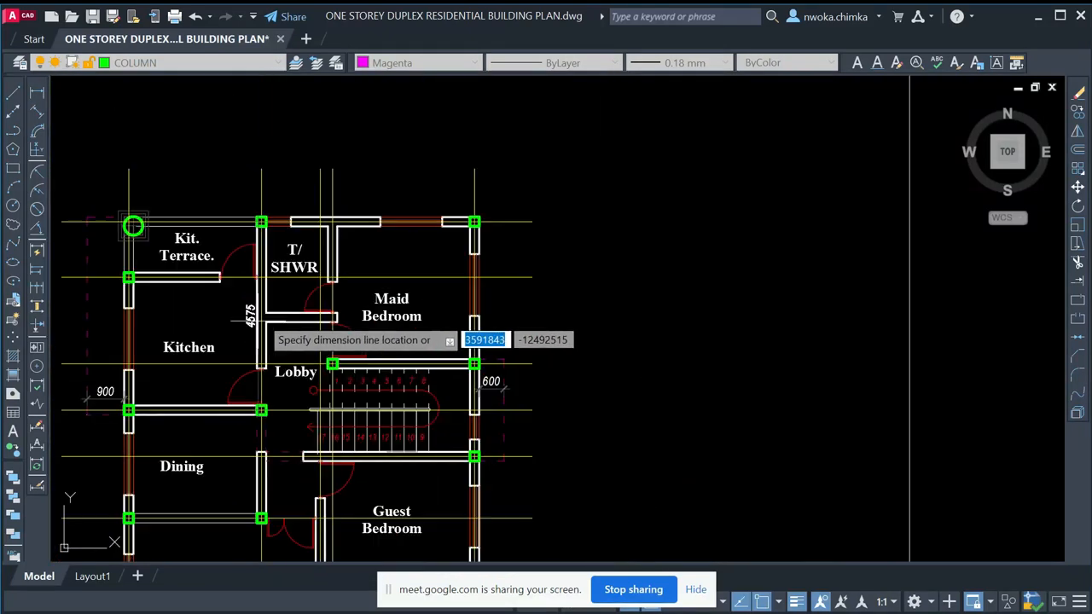
pyautogui.click(251, 314)
pyautogui.press('space')
# - Measure the horizontal spacing between the two columns on the wall between the Maid Bedroom and the stairs
pyautogui.scroll(4, 353, 365)
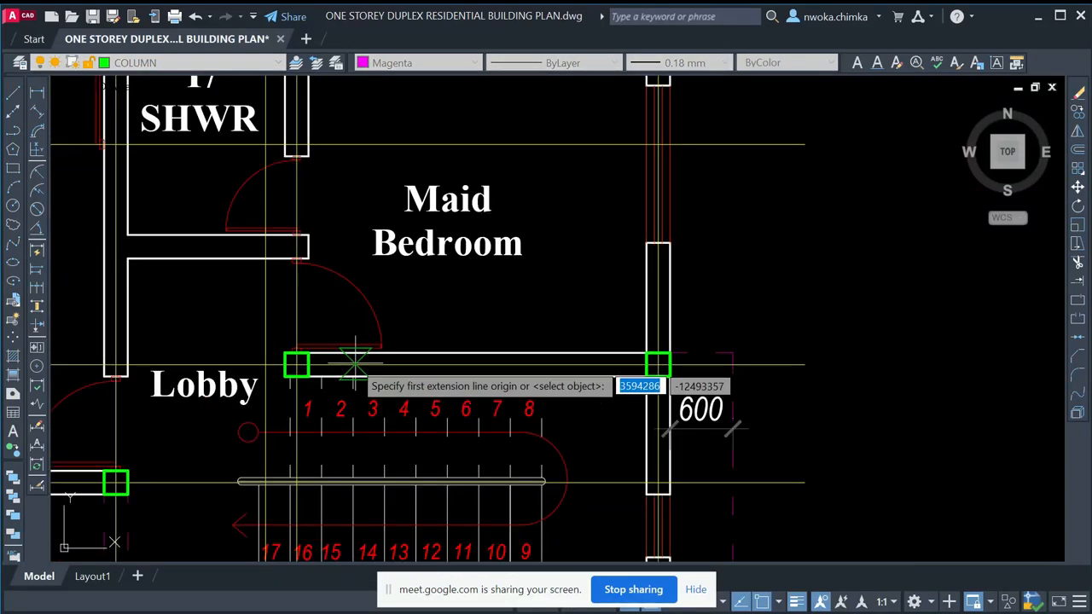
pyautogui.scroll(2, 353, 364)
pyautogui.click(286, 370)
pyautogui.click(858, 369)
pyautogui.press('Escape')
pyautogui.scroll(-5, 629, 244)
pyautogui.moveTo(736, 249); pyautogui.dragTo(571, 226, button='middle')
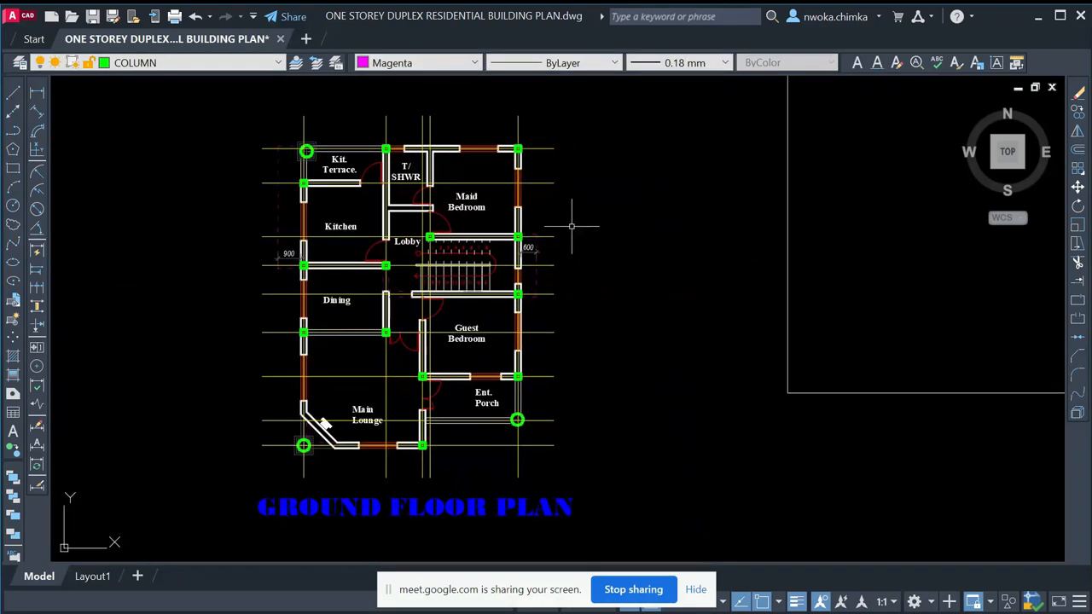
pyautogui.press('Escape')
# - Measure the vertical spacing between the grid lines at the top and bottom walls of the Maid Bedroom
pyautogui.press('space')
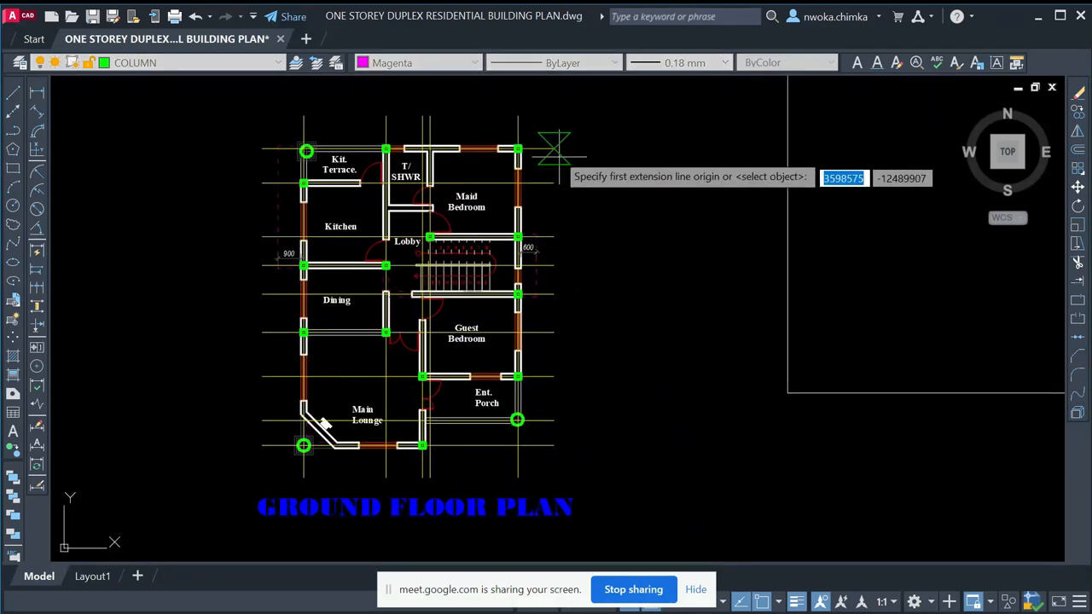
pyautogui.click(549, 148)
pyautogui.scroll(4, 572, 220)
pyautogui.click(589, 265)
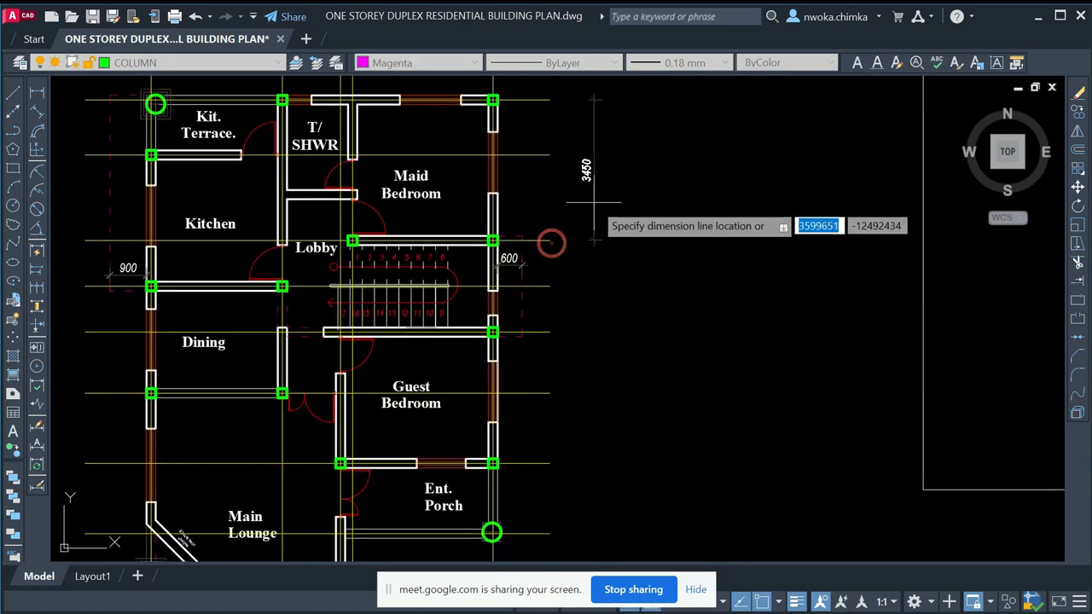
pyautogui.scroll(1, 589, 199)
pyautogui.scroll(-3, 588, 199)
pyautogui.press('Escape')
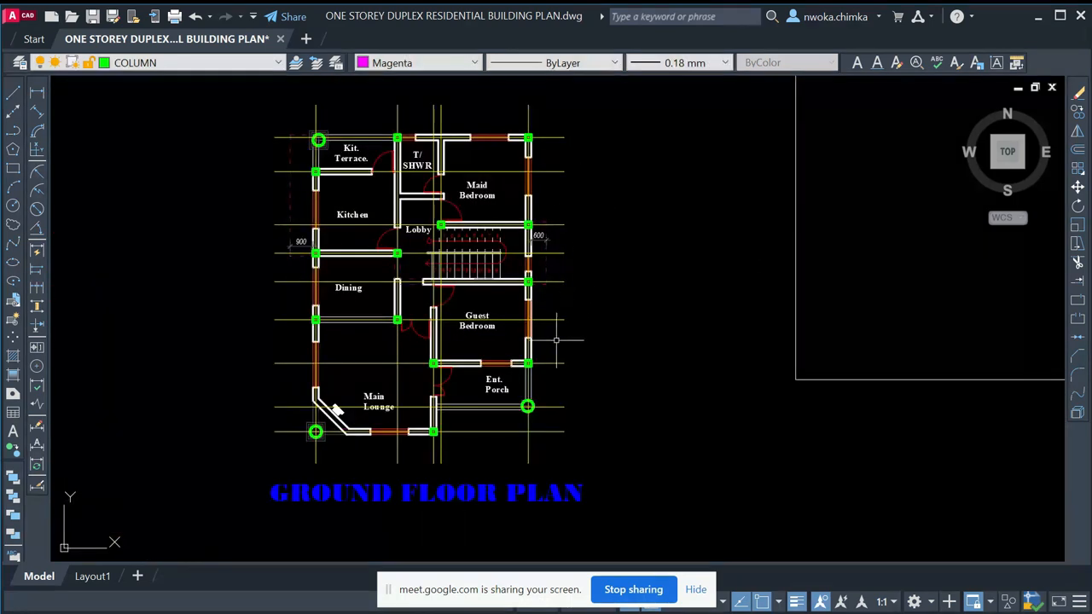
pyautogui.scroll(-2, 515, 337)
pyautogui.scroll(2, 450, 330)
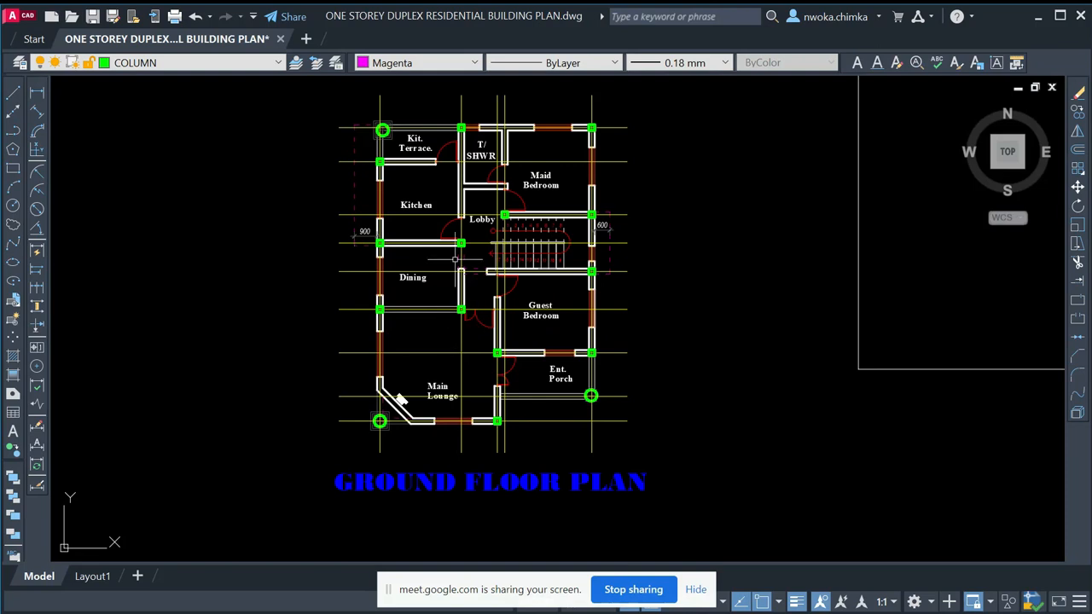
pyautogui.moveTo(455, 258); pyautogui.dragTo(452, 271, button='middle')
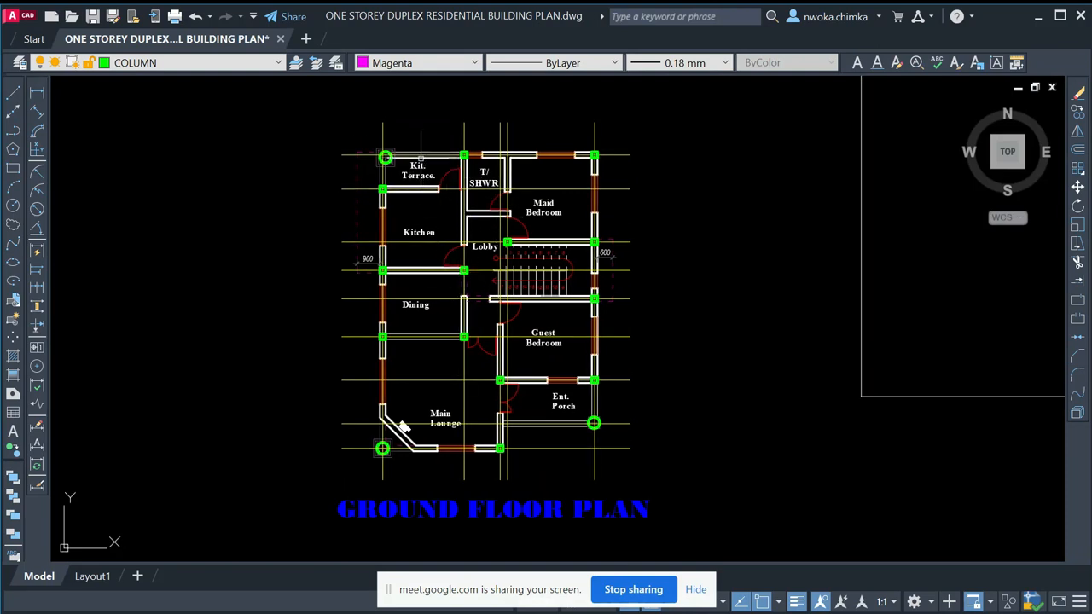
pyautogui.moveTo(420, 158)
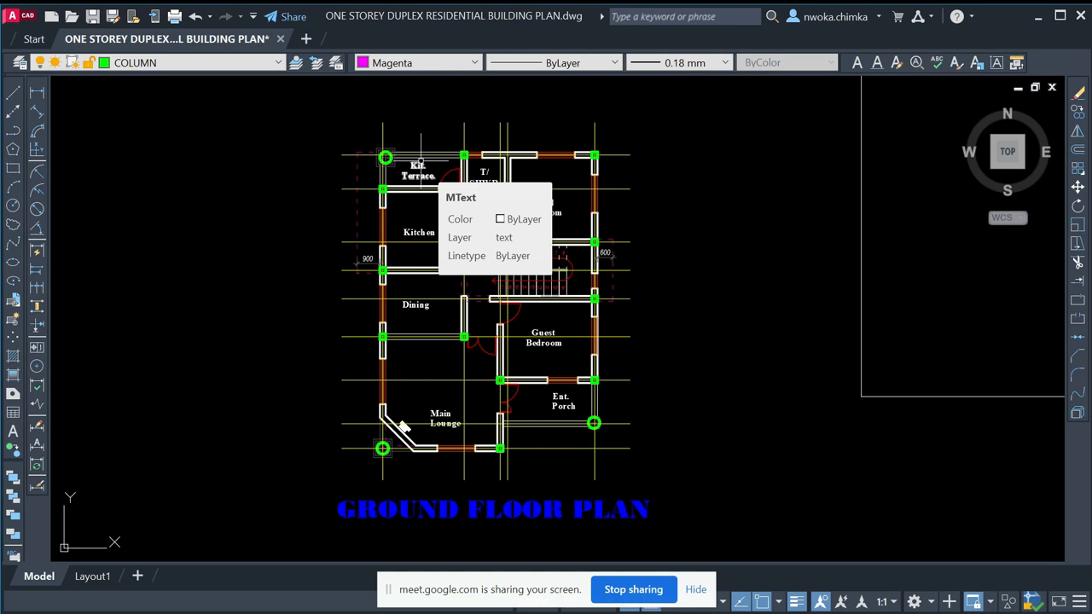
pyautogui.scroll(2, 434, 165)
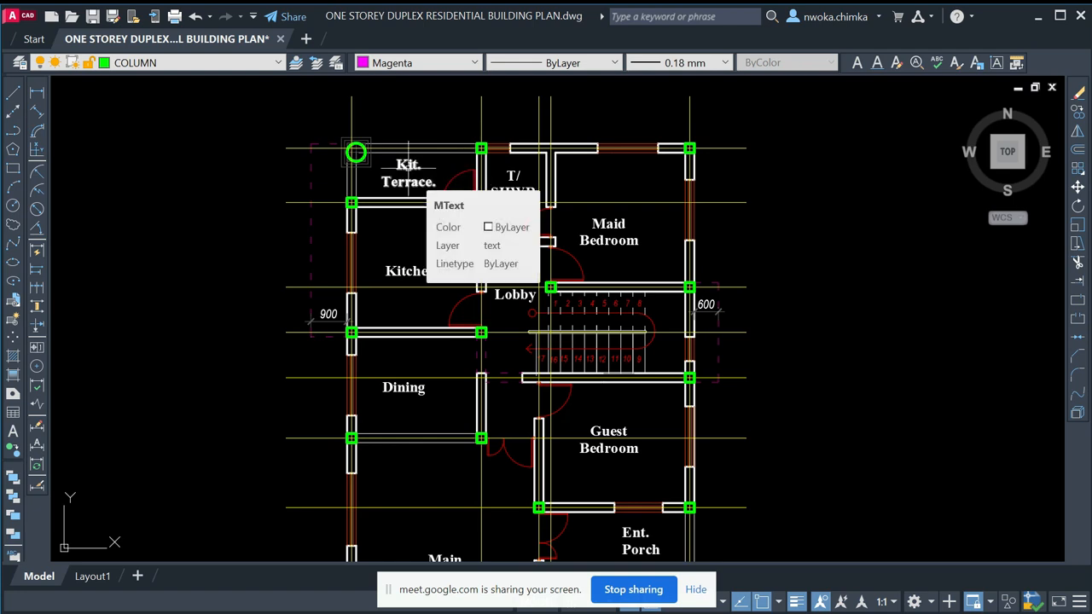
pyautogui.scroll(2, 426, 166)
pyautogui.scroll(-2, 386, 169)
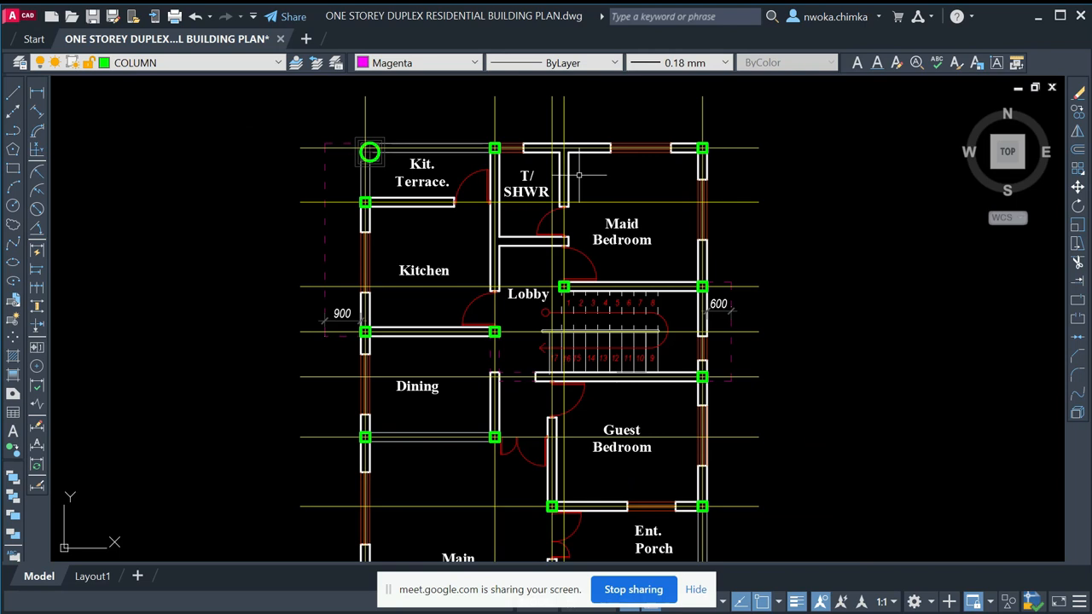
# - Delete the window in the Maid Bedroom's top wall together with the wall end lines on both sides
pyautogui.scroll(2, 564, 166)
pyautogui.click(543, 167)
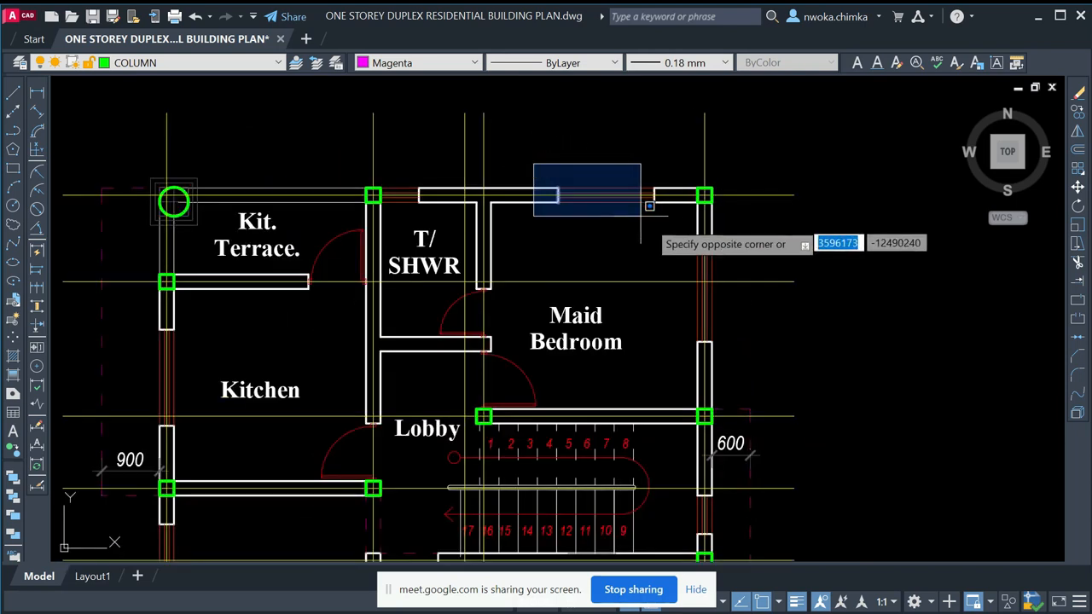
pyautogui.click(663, 232)
pyautogui.press('Delete')
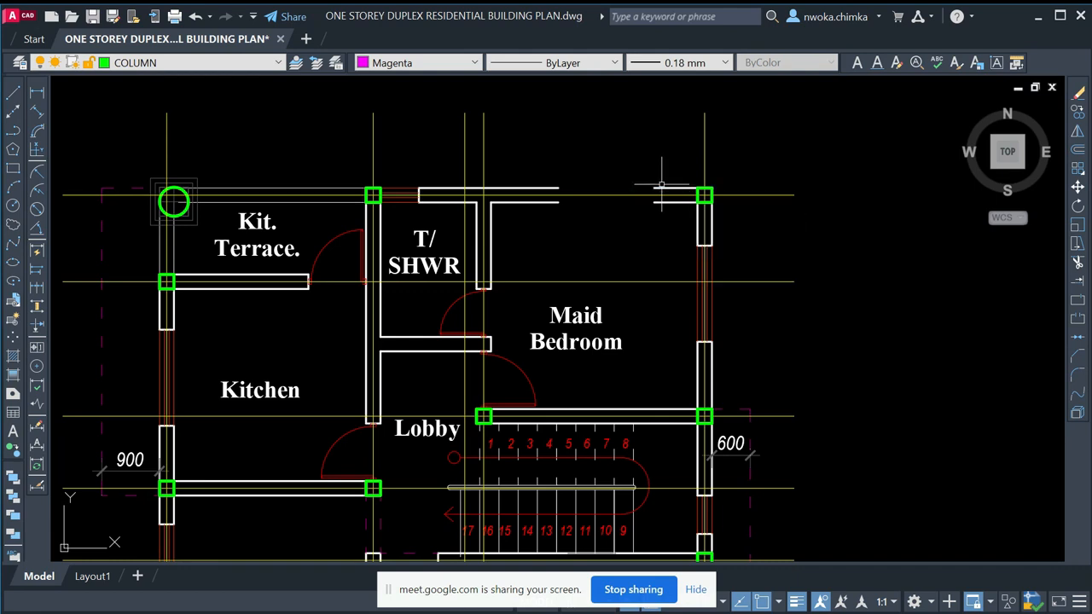
# - Stretch the outer and inner wall lines across the former window opening to close the Maid Bedroom's top wall
pyautogui.scroll(2, 661, 190)
pyautogui.click(645, 185)
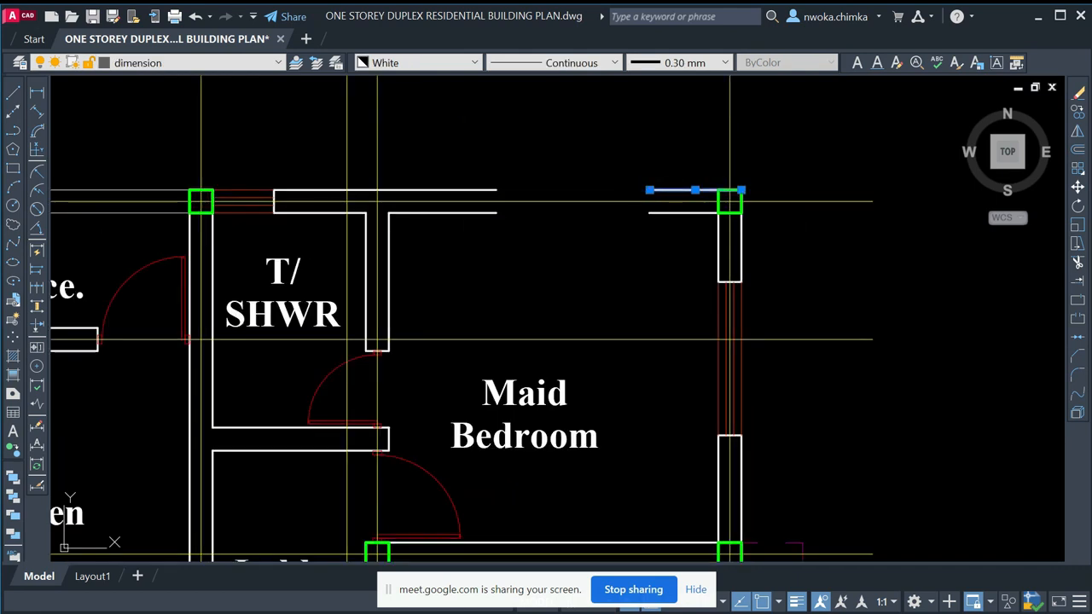
pyautogui.click(650, 189)
pyautogui.click(496, 190)
pyautogui.click(655, 220)
pyautogui.click(653, 210)
pyautogui.click(655, 213)
pyautogui.click(486, 212)
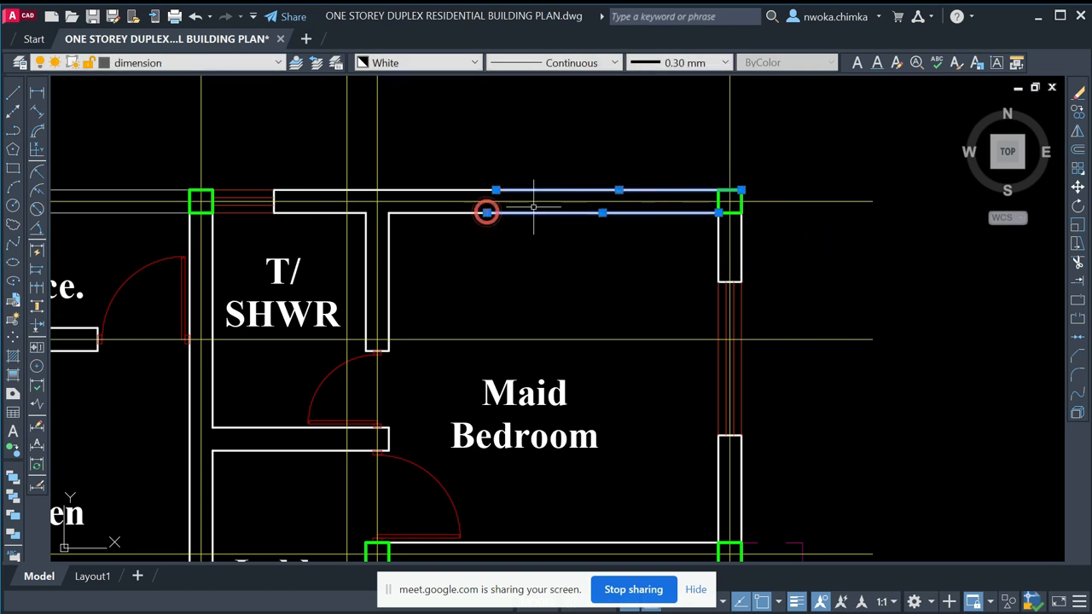
pyautogui.press('Escape')
pyautogui.scroll(-2, 629, 186)
pyautogui.scroll(2, 404, 188)
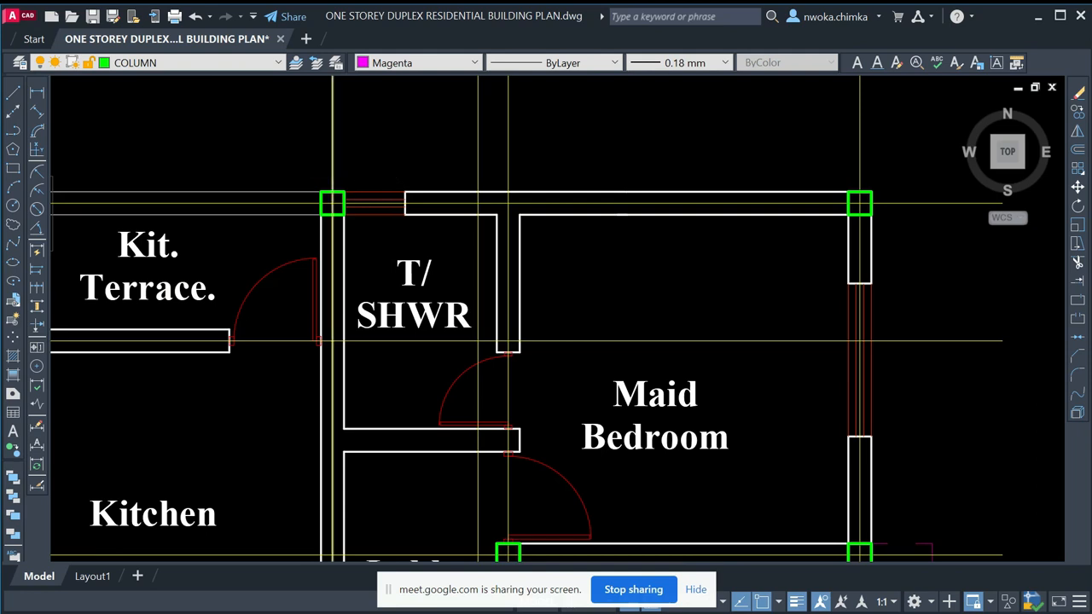
# - Delete the T/SHWR window in the top wall together with its adjoining wall end line
pyautogui.scroll(2, 333, 175)
pyautogui.click(335, 174)
pyautogui.click(494, 257)
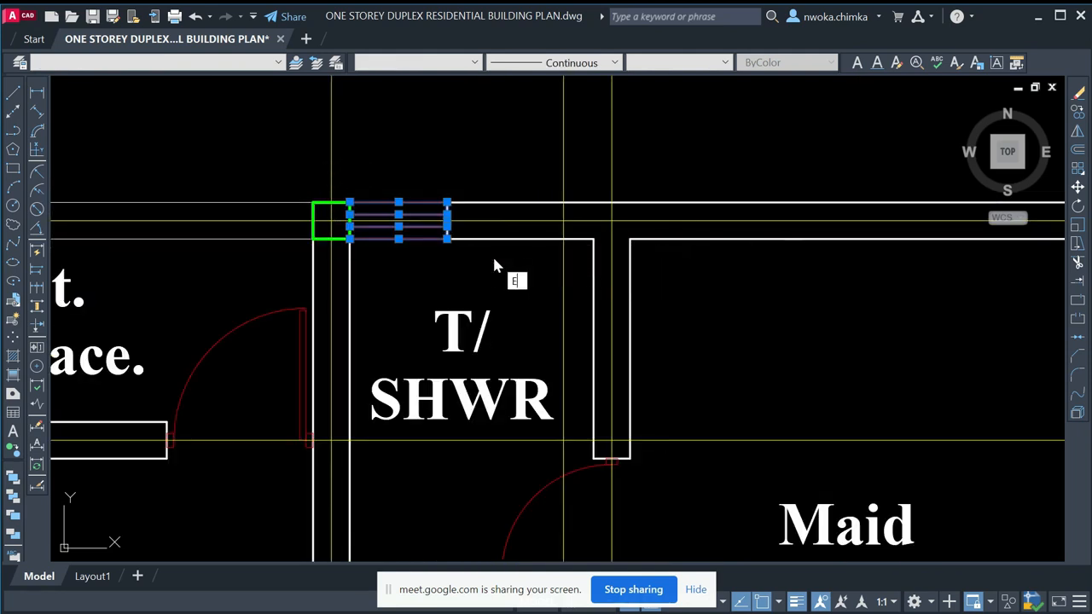
pyautogui.press('Delete')
pyautogui.scroll(-2, 484, 230)
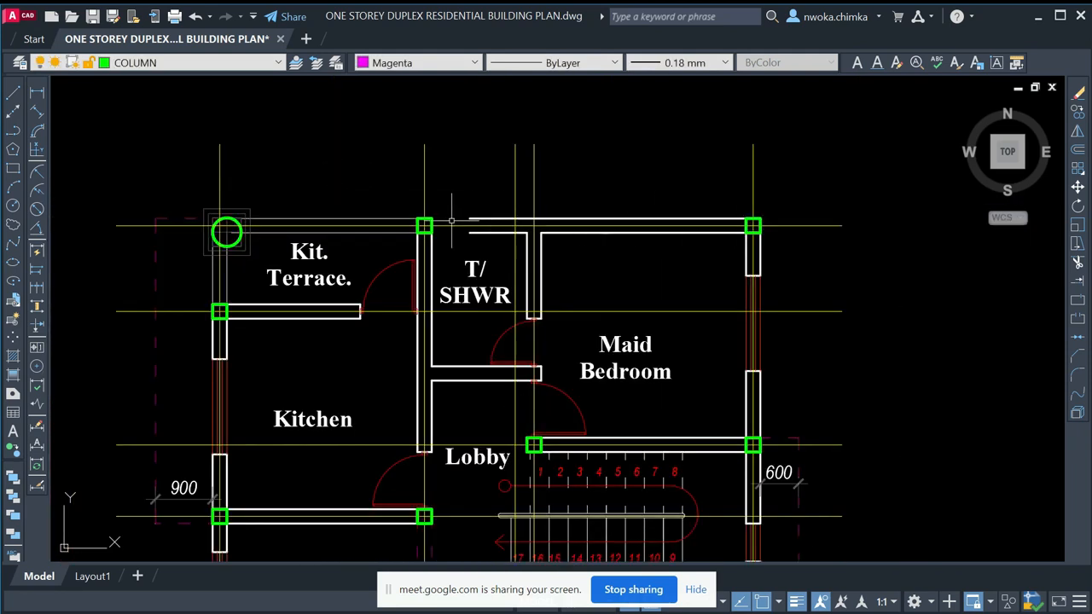
# - Delete the short inner wall line above T/SHWR, between the window opening and the Maid Bedroom partition
pyautogui.scroll(3, 518, 218)
pyautogui.click(546, 252)
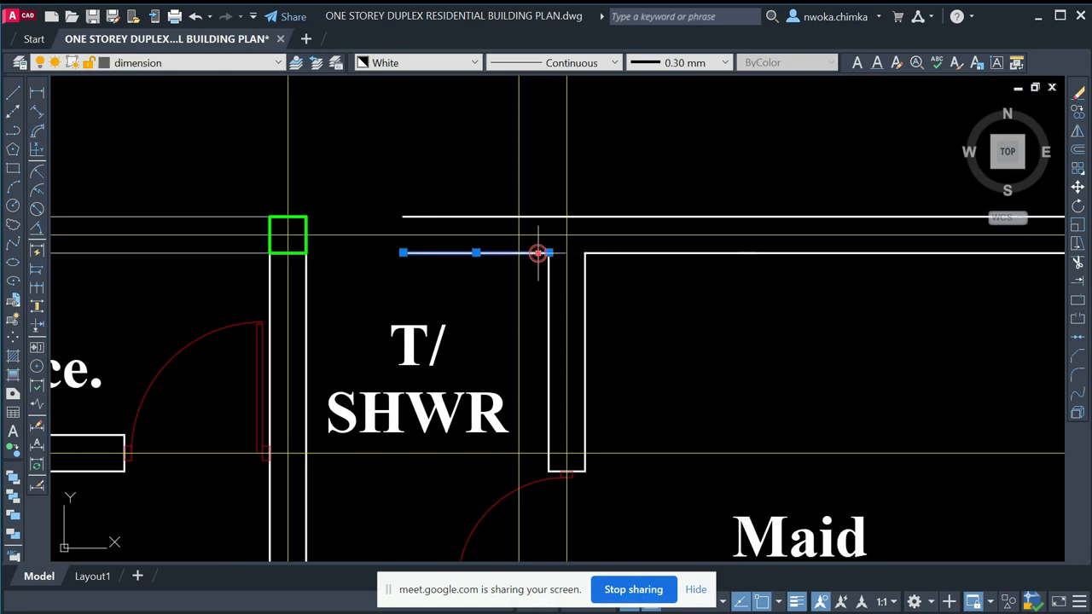
pyautogui.press('Delete')
pyautogui.scroll(-3, 580, 256)
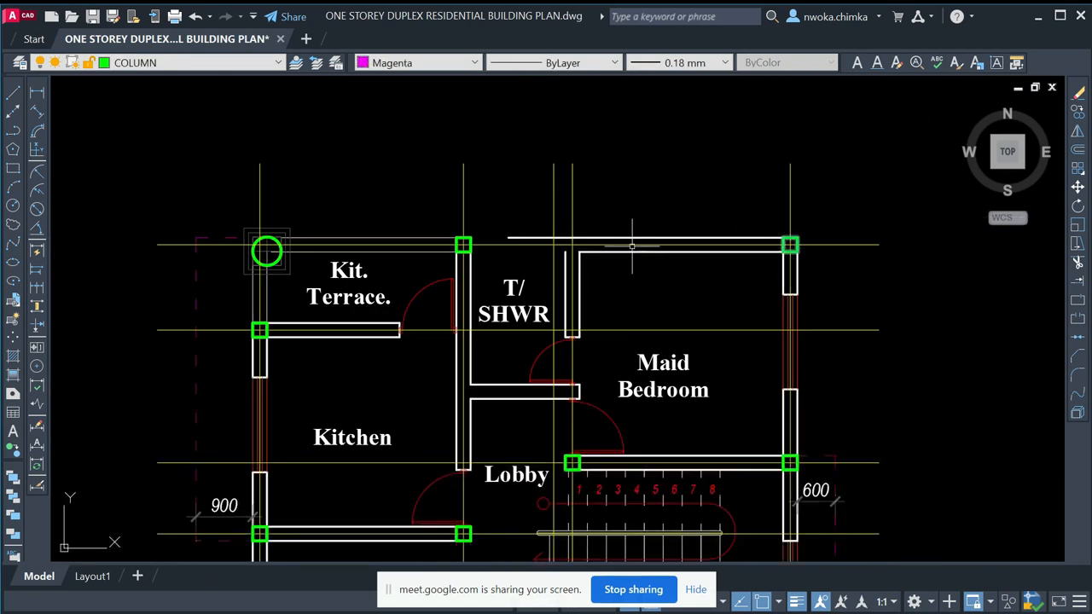
# - Stretch the inner and outer top wall lines over T/SHWR to the column at the kitchen terrace corner
pyautogui.scroll(3, 632, 245)
pyautogui.click(589, 253)
pyautogui.click(542, 259)
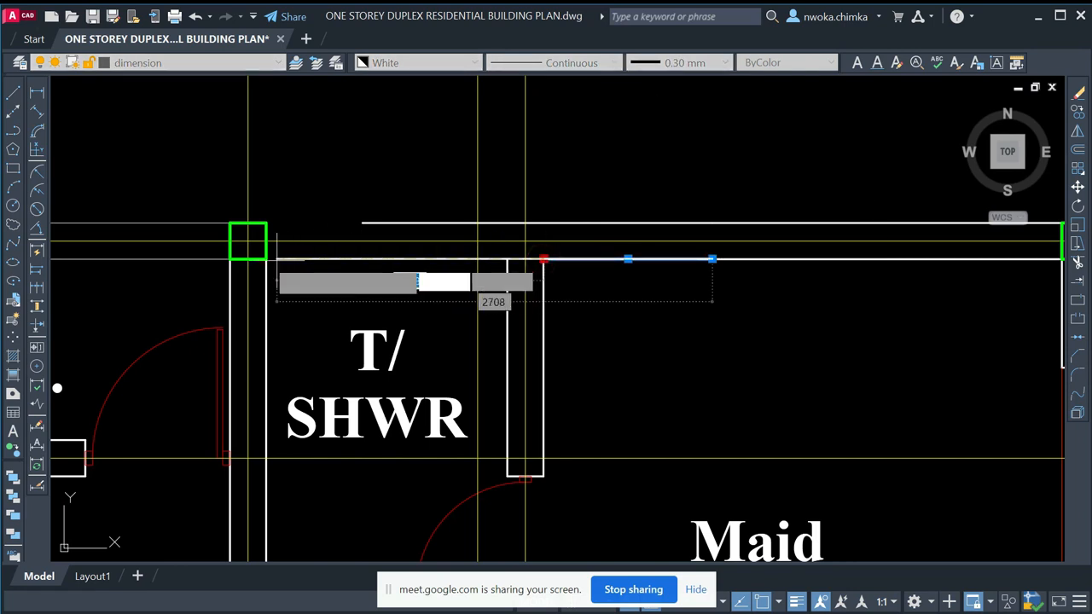
pyautogui.click(278, 259)
pyautogui.click(418, 221)
pyautogui.click(363, 223)
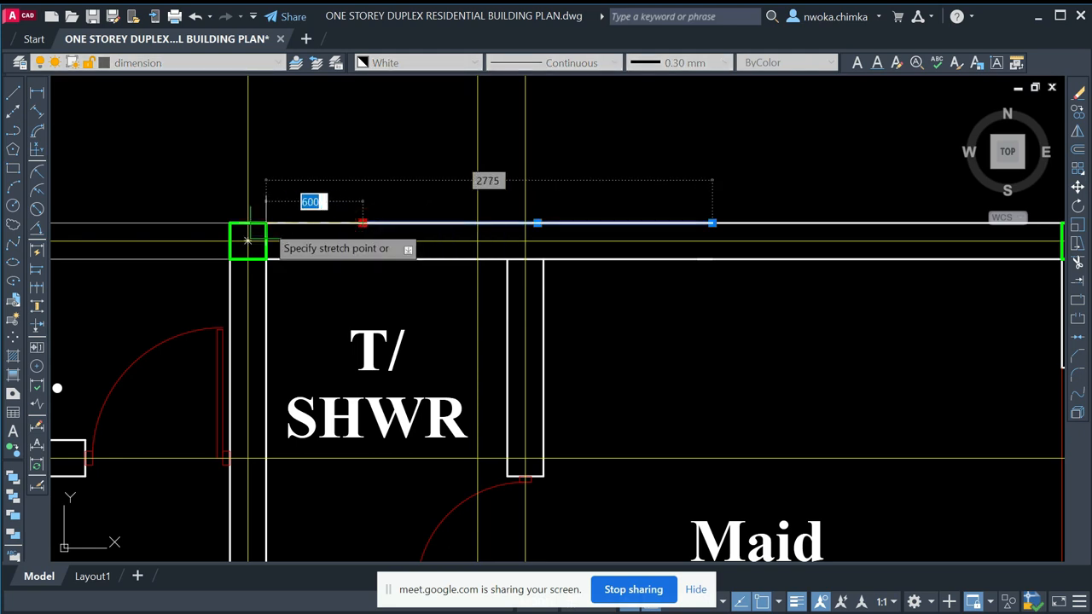
pyautogui.click(247, 240)
pyautogui.scroll(-5, 264, 224)
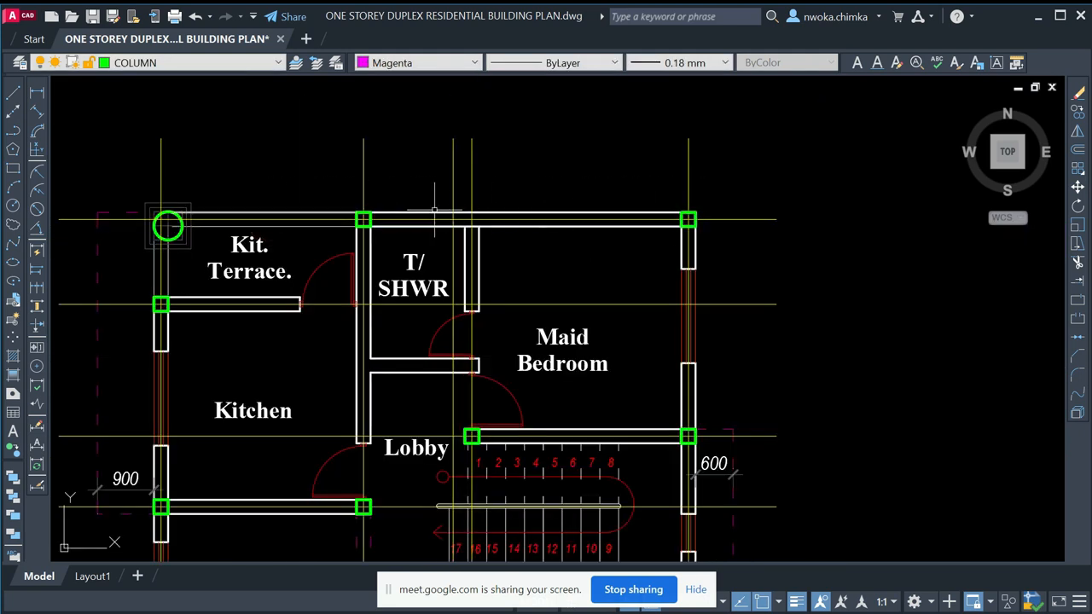
# - Delete the kitchen terrace door and the door between the kitchen and the lobby
pyautogui.moveTo(531, 220); pyautogui.dragTo(759, 186, button='middle')
pyautogui.scroll(2, 410, 176)
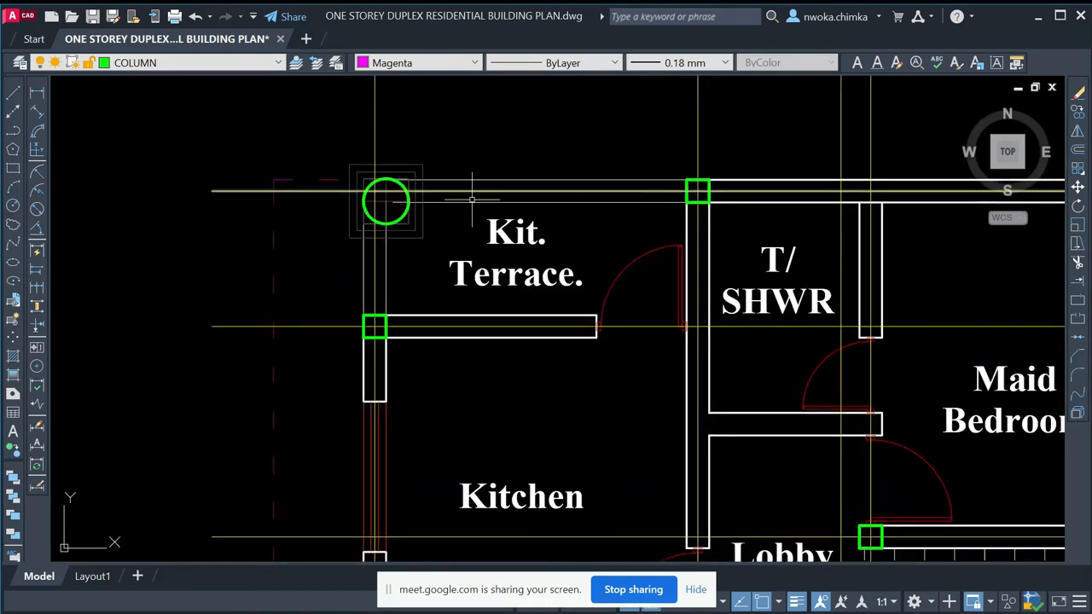
pyautogui.scroll(-4, 551, 227)
pyautogui.moveTo(563, 277); pyautogui.dragTo(478, 184, button='middle')
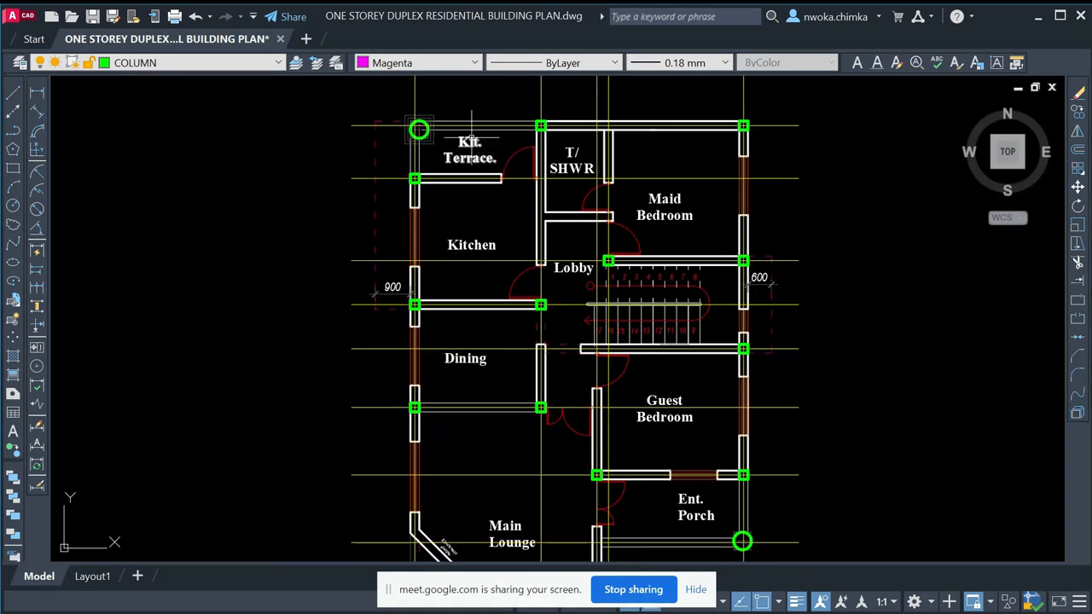
pyautogui.scroll(4, 471, 128)
pyautogui.click(611, 169)
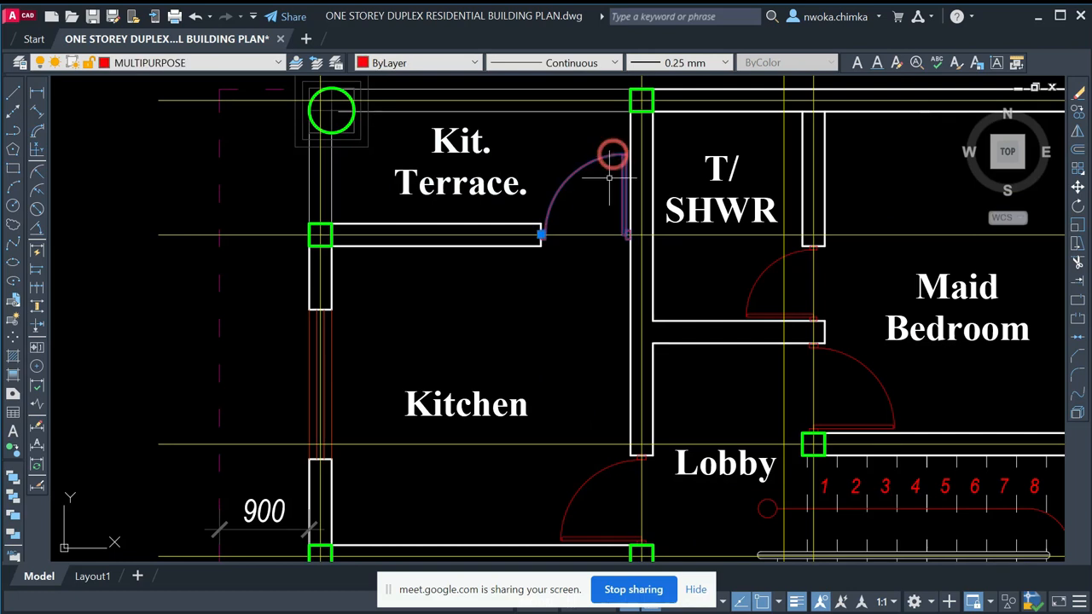
pyautogui.scroll(-2, 610, 177)
pyautogui.moveTo(597, 158); pyautogui.dragTo(580, 158, button='middle')
pyautogui.press('Return')
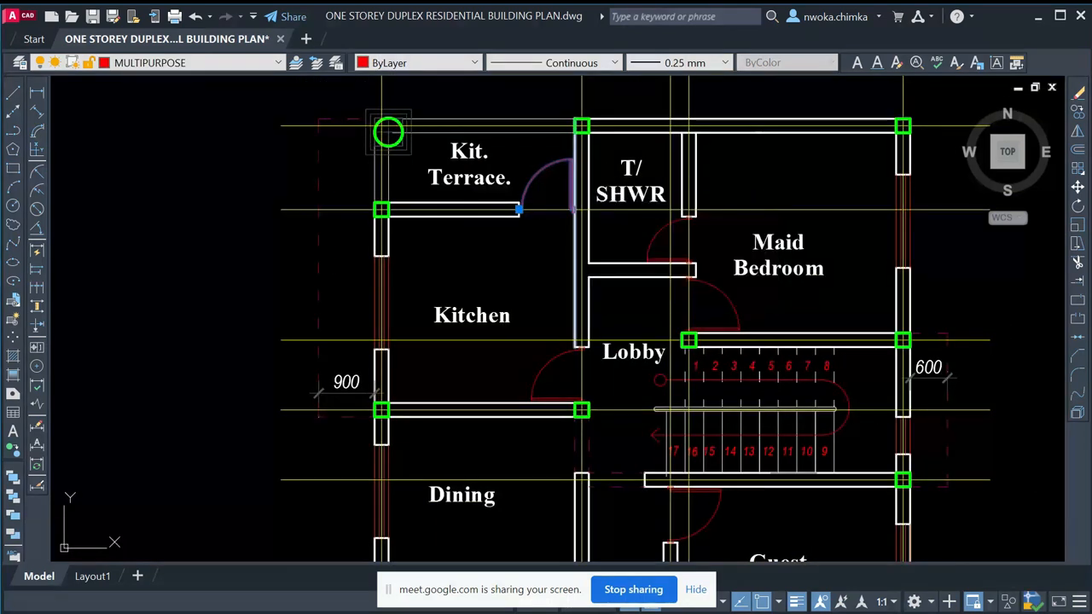
pyautogui.scroll(1, 558, 327)
pyautogui.click(555, 370)
pyautogui.click(534, 407)
pyautogui.press('Delete')
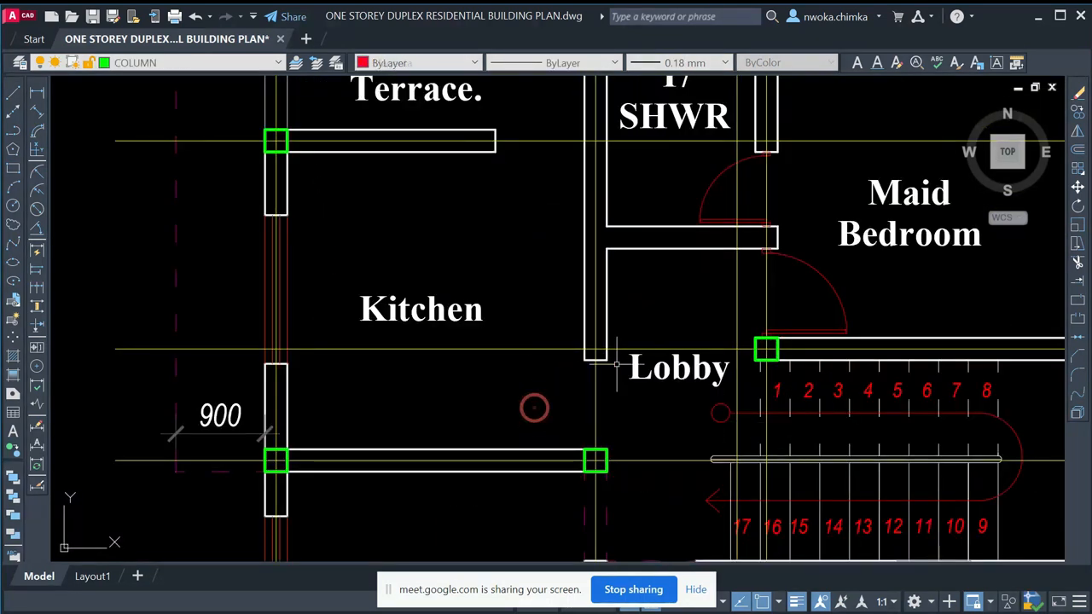
# - Delete the end line capping the kitchen–lobby wall at the former door opening
pyautogui.moveTo(613, 364); pyautogui.dragTo(585, 249, button='middle')
pyautogui.scroll(1, 584, 252)
pyautogui.click(522, 181)
pyautogui.click(611, 290)
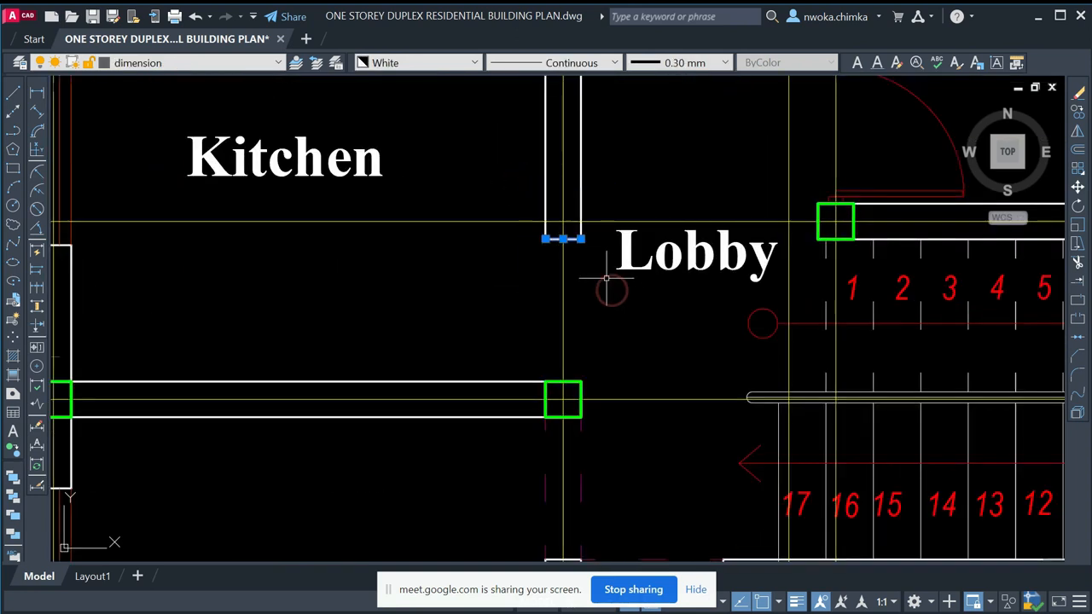
pyautogui.press('Delete')
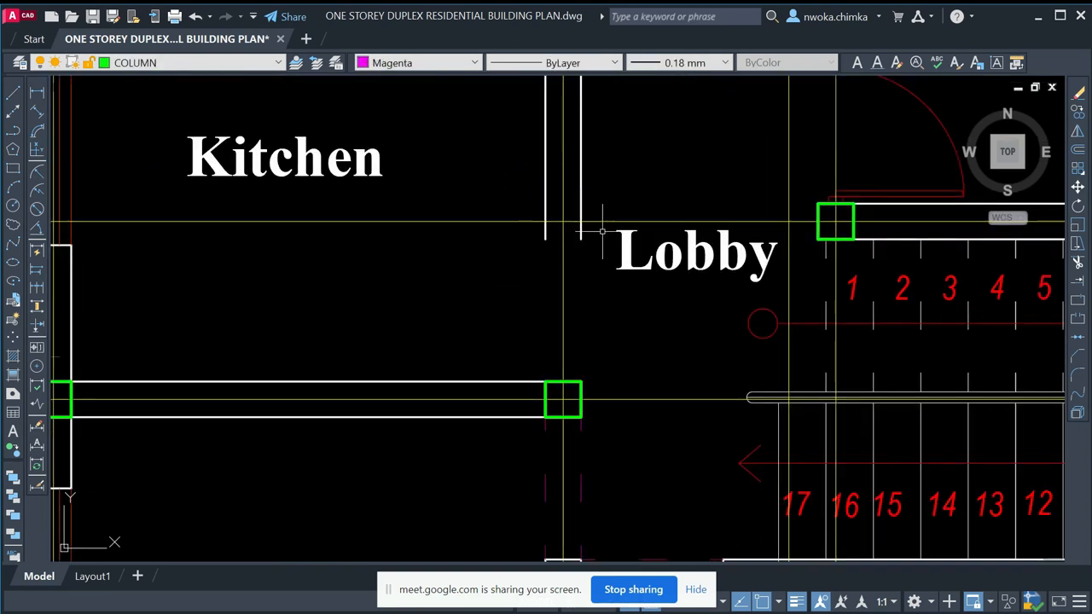
# - Stretch both lines of the kitchen–lobby wall down to the column, closing the former door opening
pyautogui.click(580, 229)
pyautogui.click(580, 239)
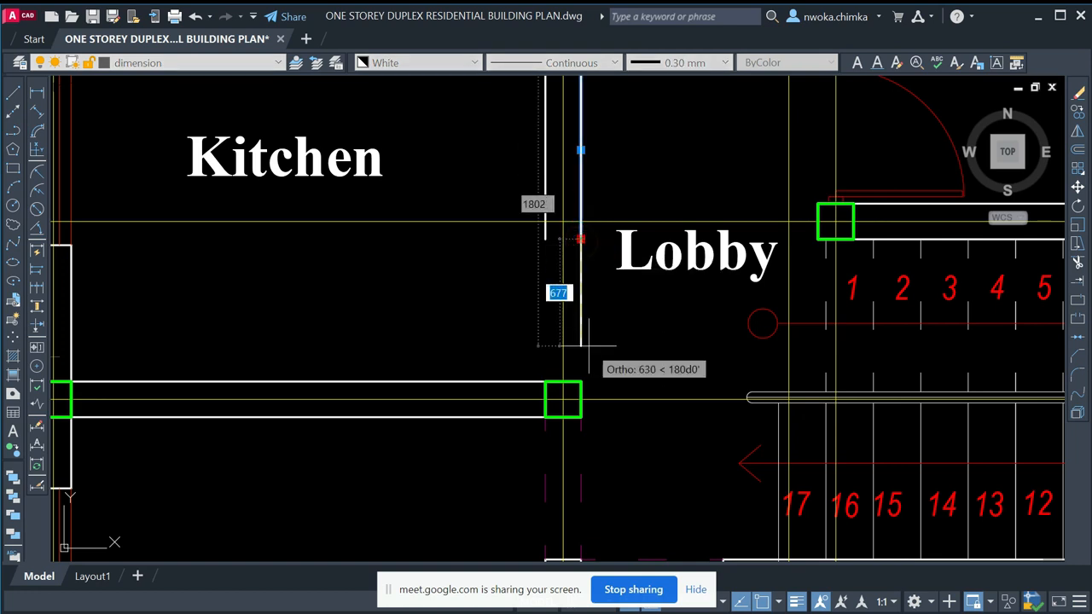
pyautogui.click(562, 398)
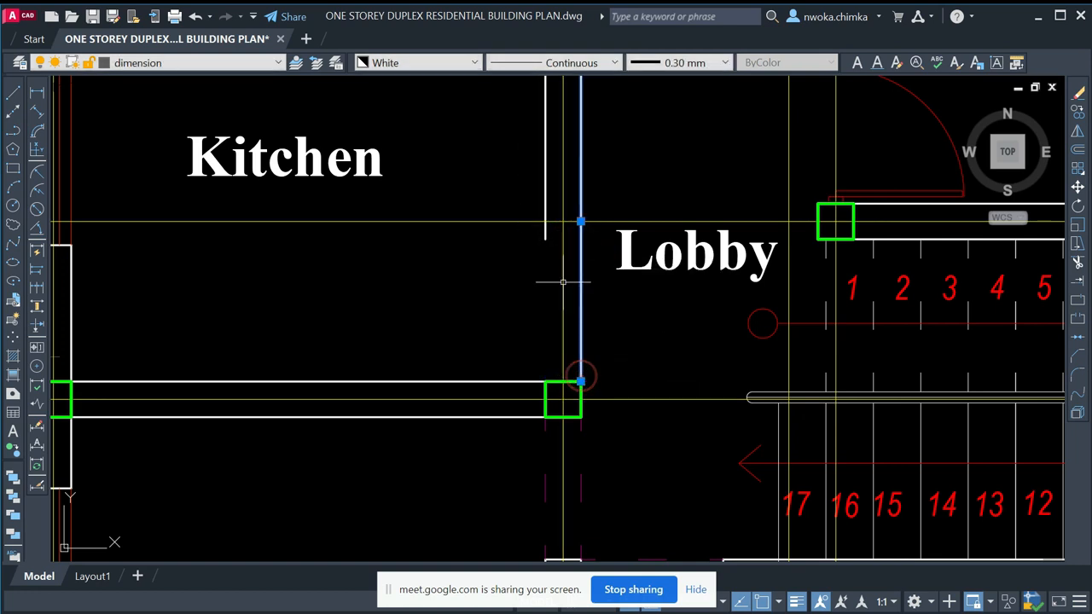
pyautogui.click(545, 237)
pyautogui.click(545, 238)
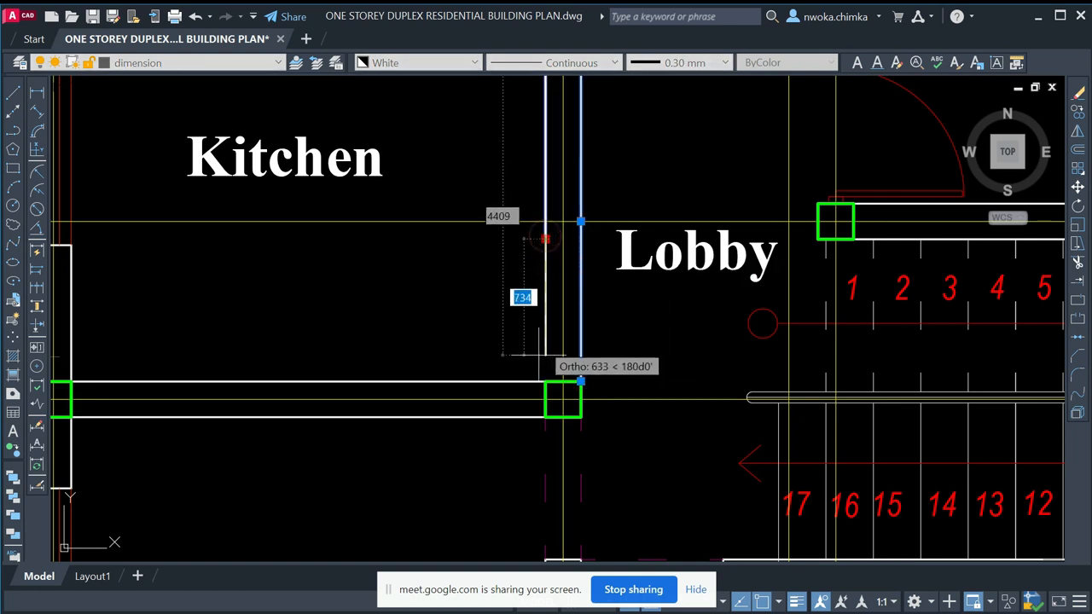
pyautogui.click(545, 381)
pyautogui.press('Escape')
pyautogui.scroll(-3, 563, 379)
pyautogui.moveTo(482, 290); pyautogui.dragTo(495, 361, button='middle')
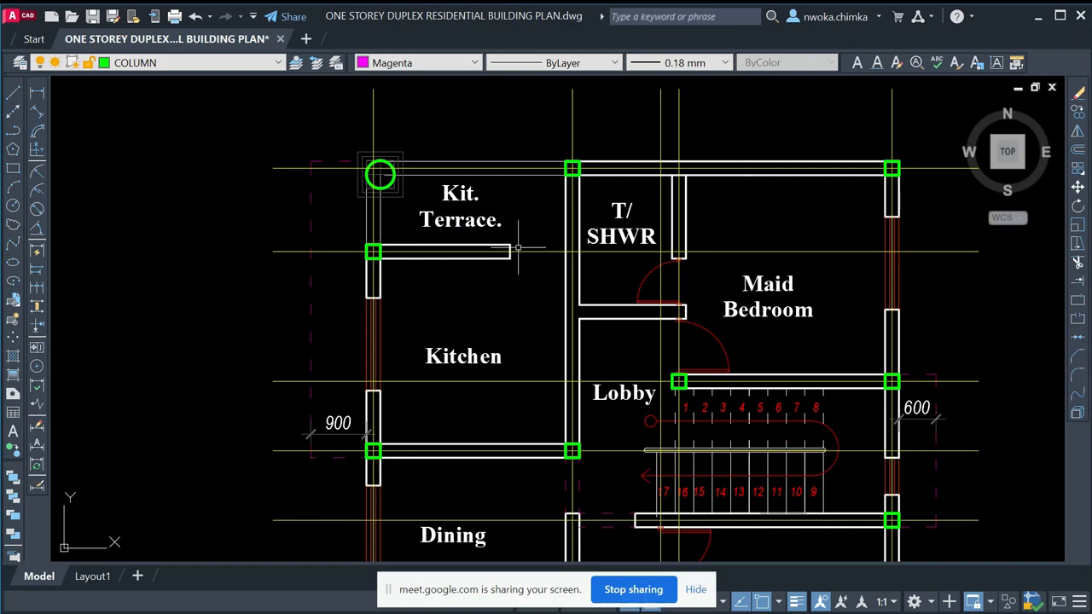
pyautogui.scroll(2, 512, 252)
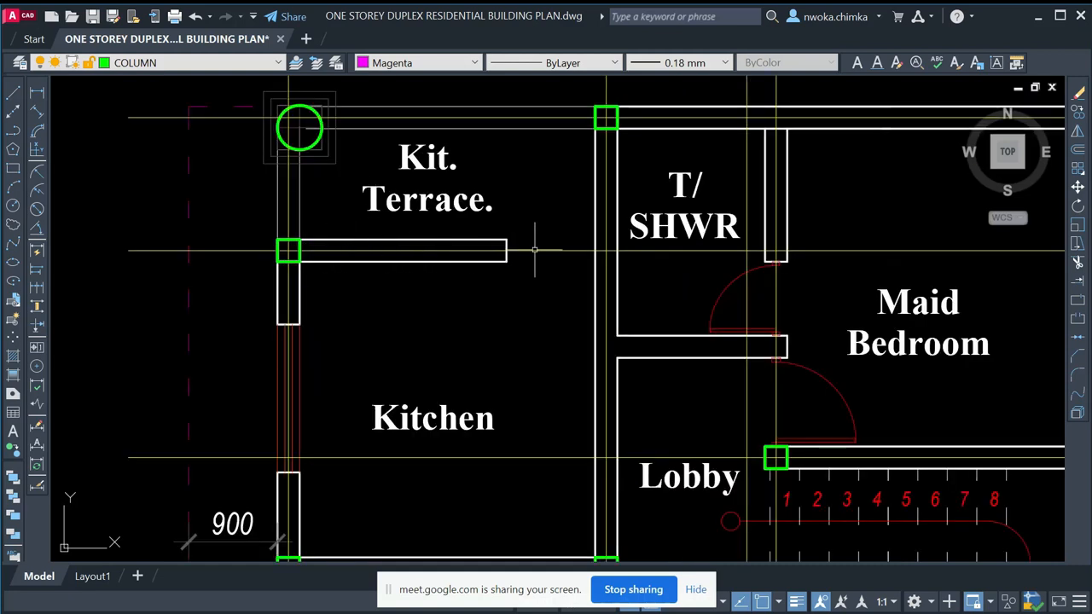
# - Extend both lines of the wall between Kit. Terrace and Kitchen to the kitchen–lobby wall and delete the leftover end line
pyautogui.write('x')
pyautogui.press('Return')
pyautogui.click(501, 240)
pyautogui.click(494, 260)
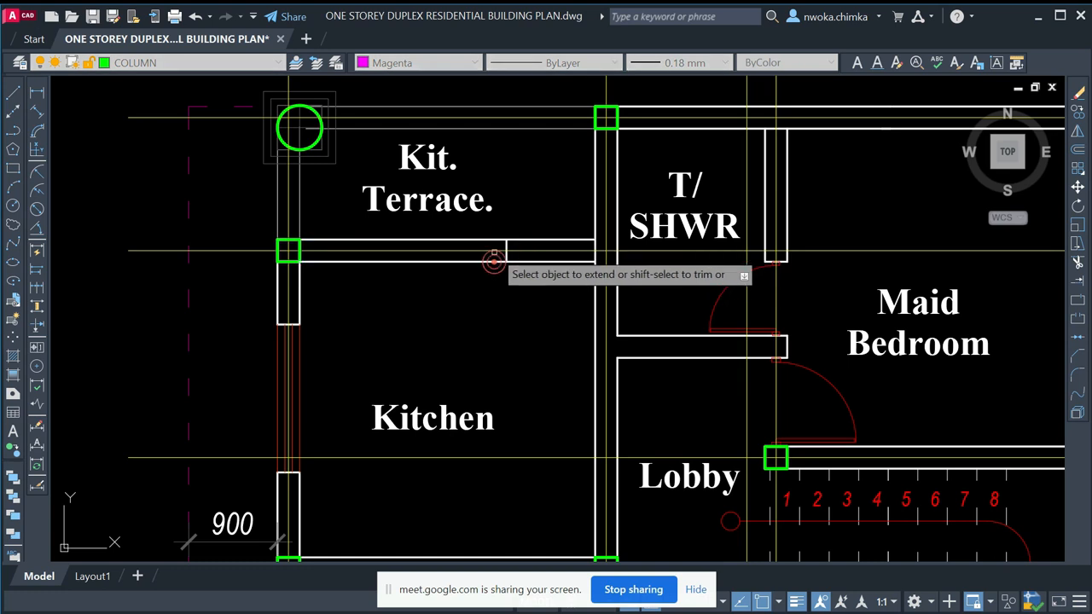
pyautogui.press('Escape')
pyautogui.click(506, 250)
pyautogui.press('Delete')
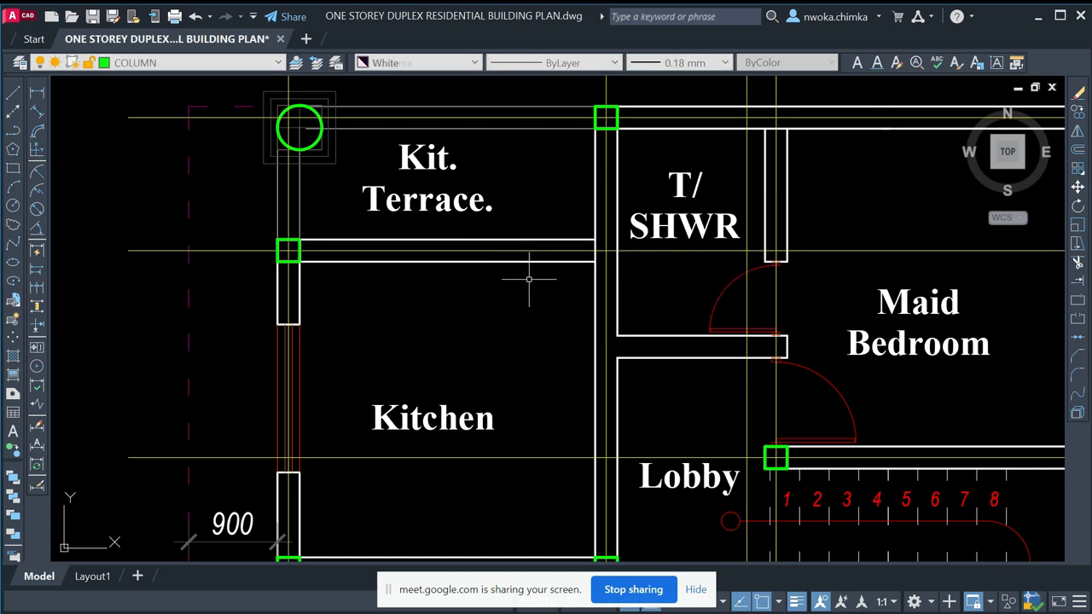
pyautogui.scroll(-4, 476, 221)
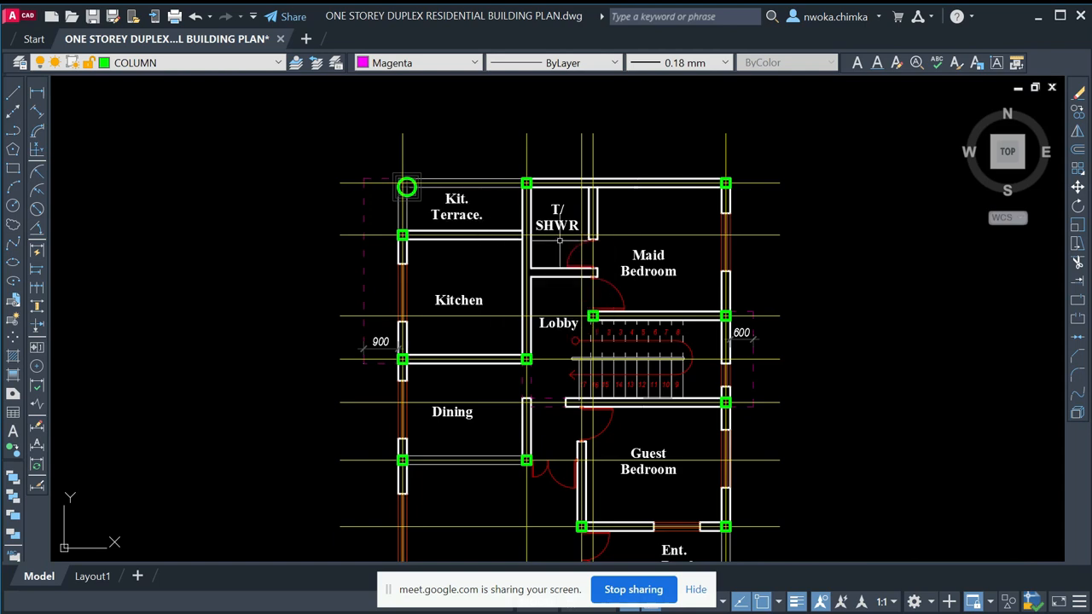
pyautogui.scroll(-2, 551, 192)
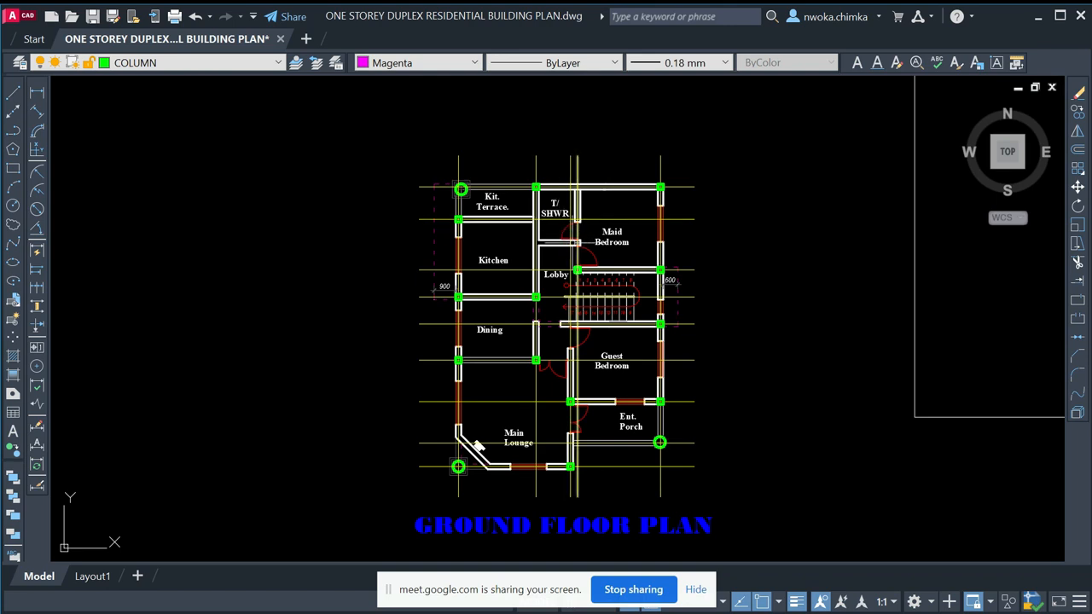
pyautogui.moveTo(619, 219)
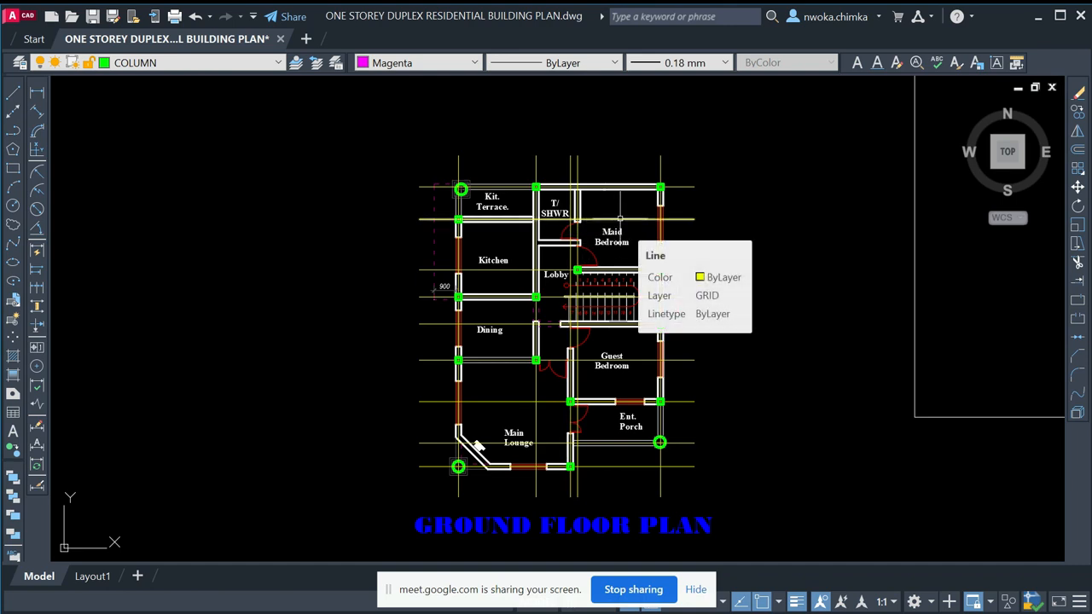
pyautogui.moveTo(620, 219)
pyautogui.mouseDown(button='middle')
pyautogui.moveTo(586, 150)
pyautogui.moveTo(586, 173)
pyautogui.mouseUp(button='middle')
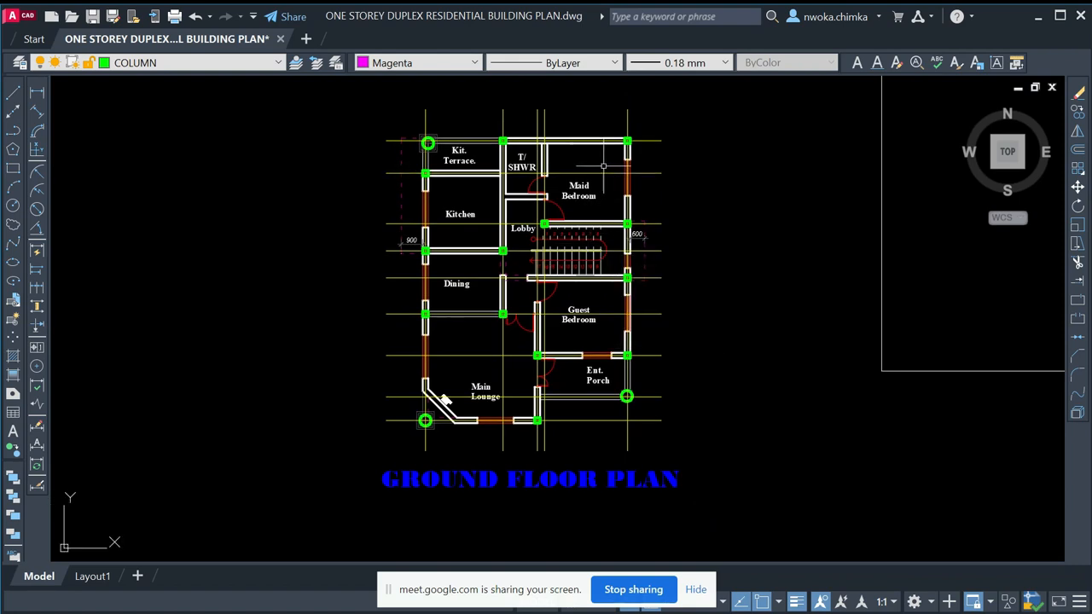
pyautogui.moveTo(428, 157); pyautogui.dragTo(430, 171, button='middle')
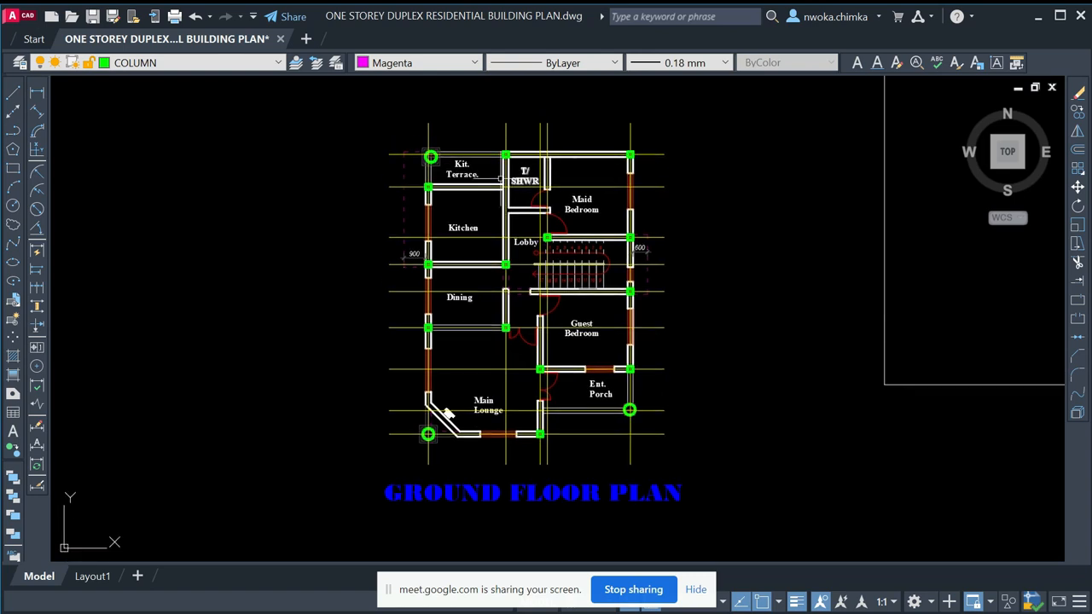
# - Delete the nested square outlines and base edge lines around the circular column at the Kit. Terrace corner
pyautogui.scroll(2, 431, 157)
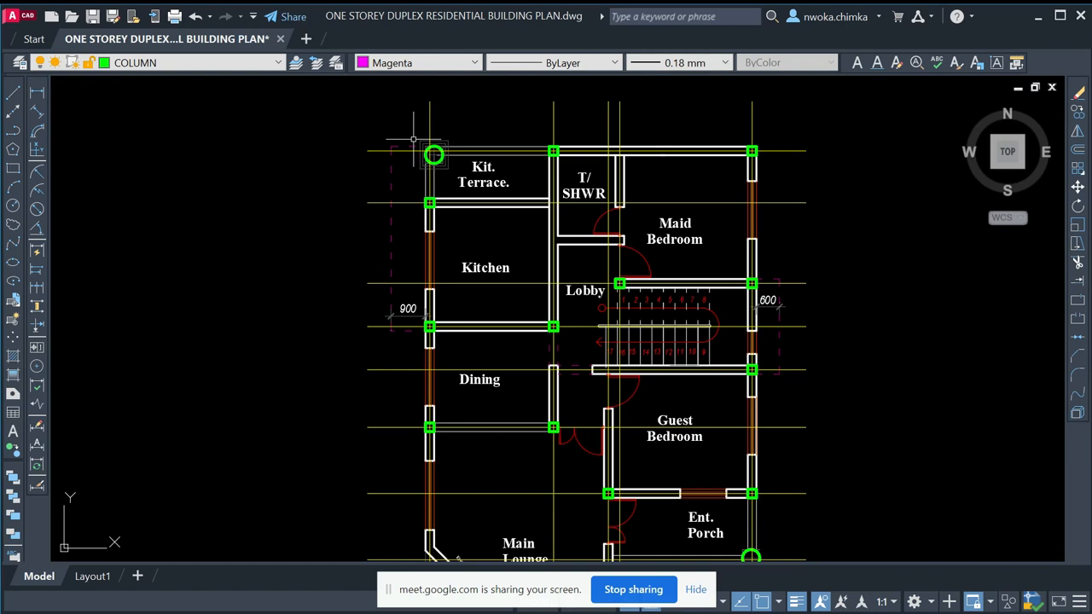
pyautogui.scroll(5, 413, 138)
pyautogui.click(441, 138)
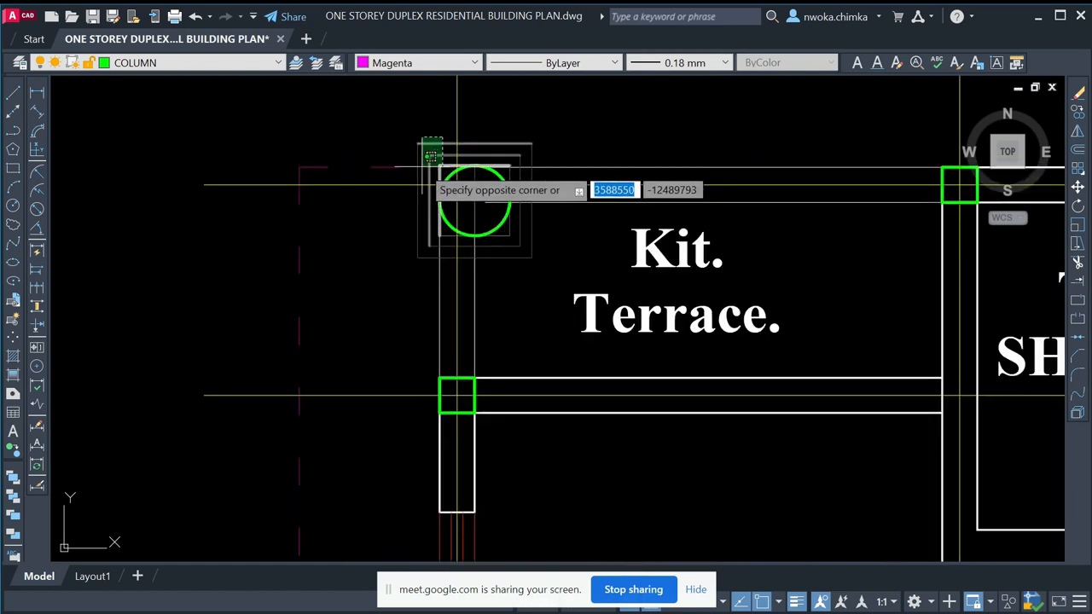
pyautogui.click(417, 154)
pyautogui.scroll(1, 539, 229)
pyautogui.click(537, 231)
pyautogui.click(481, 273)
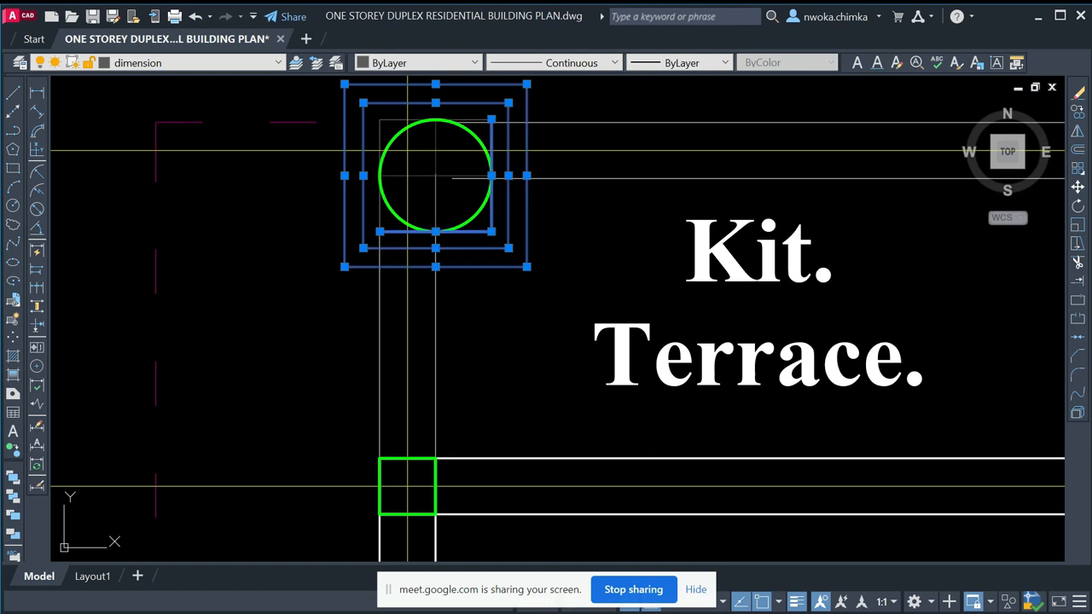
pyautogui.press('Delete')
pyautogui.scroll(-4, 353, 154)
pyautogui.scroll(-2, 503, 213)
pyautogui.moveTo(541, 263); pyautogui.dragTo(472, 195, button='middle')
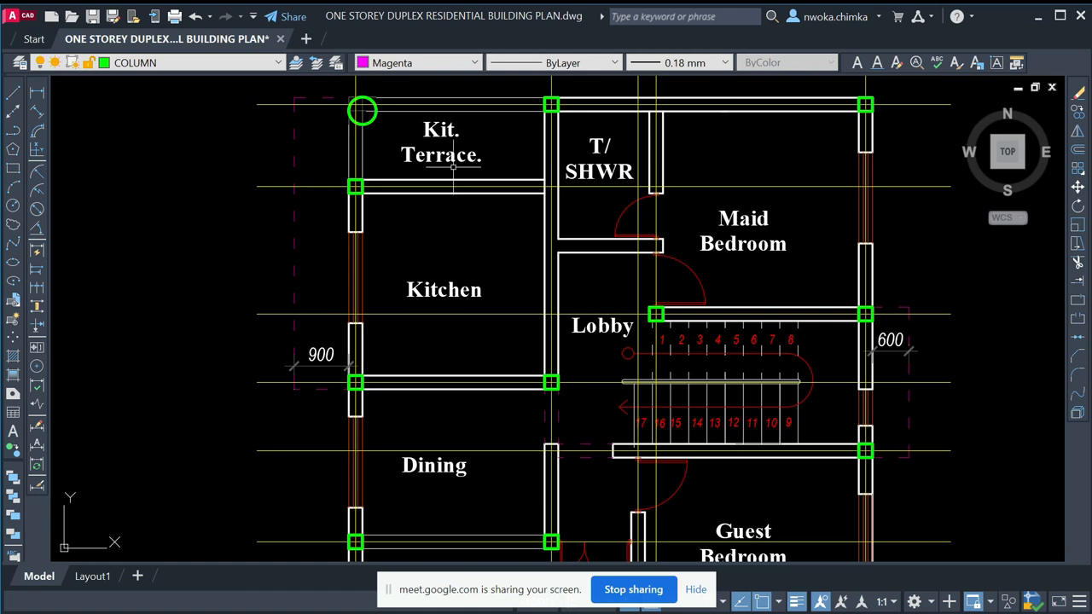
pyautogui.moveTo(453, 167); pyautogui.dragTo(448, 189, button='middle')
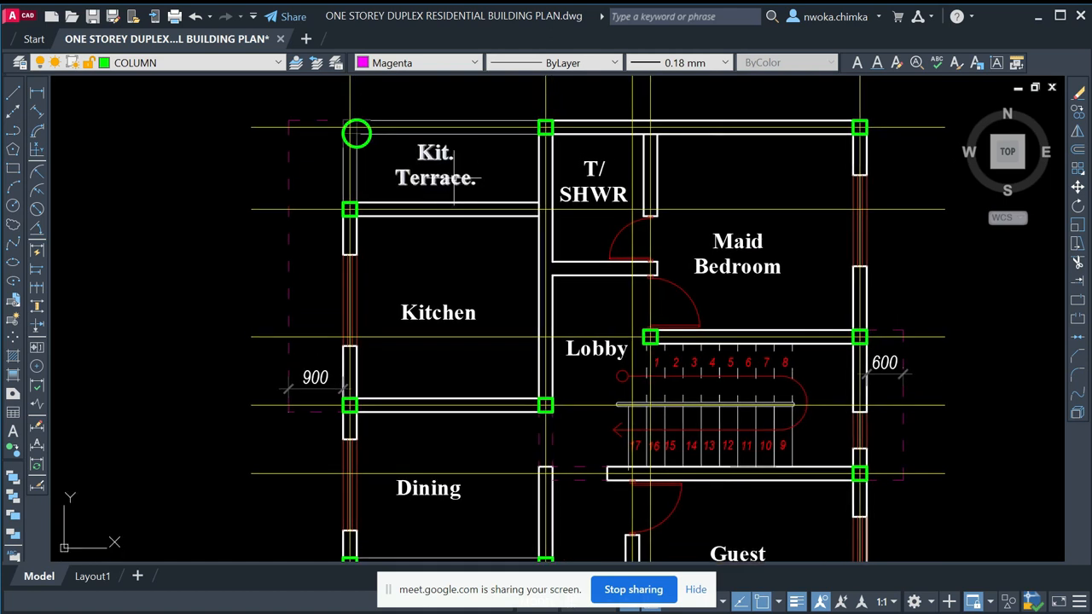
pyautogui.click(37, 92)
pyautogui.scroll(2, 545, 127)
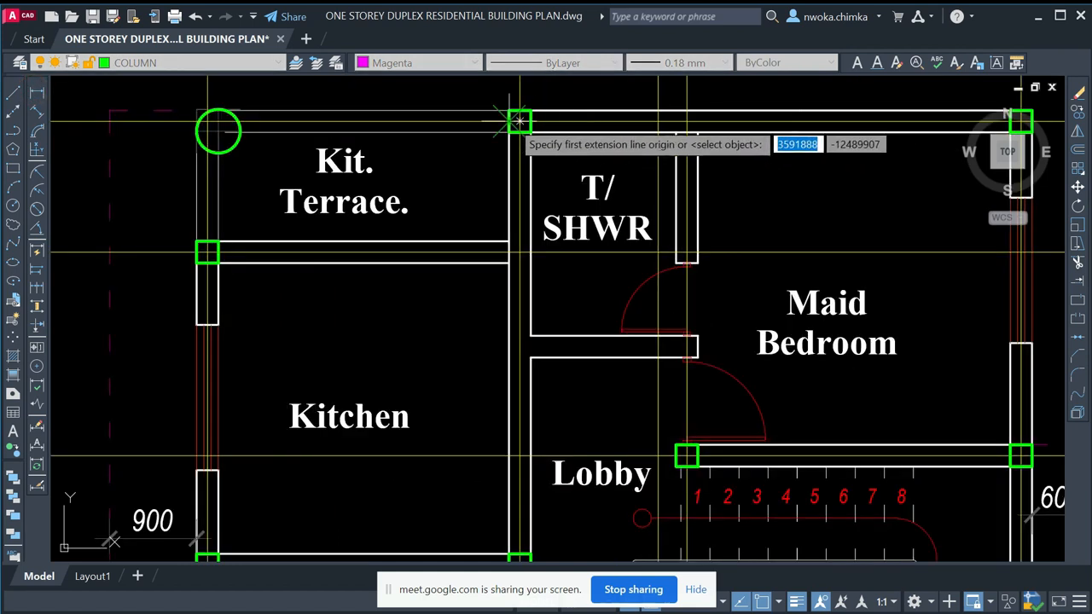
pyautogui.click(519, 122)
pyautogui.scroll(-2, 519, 122)
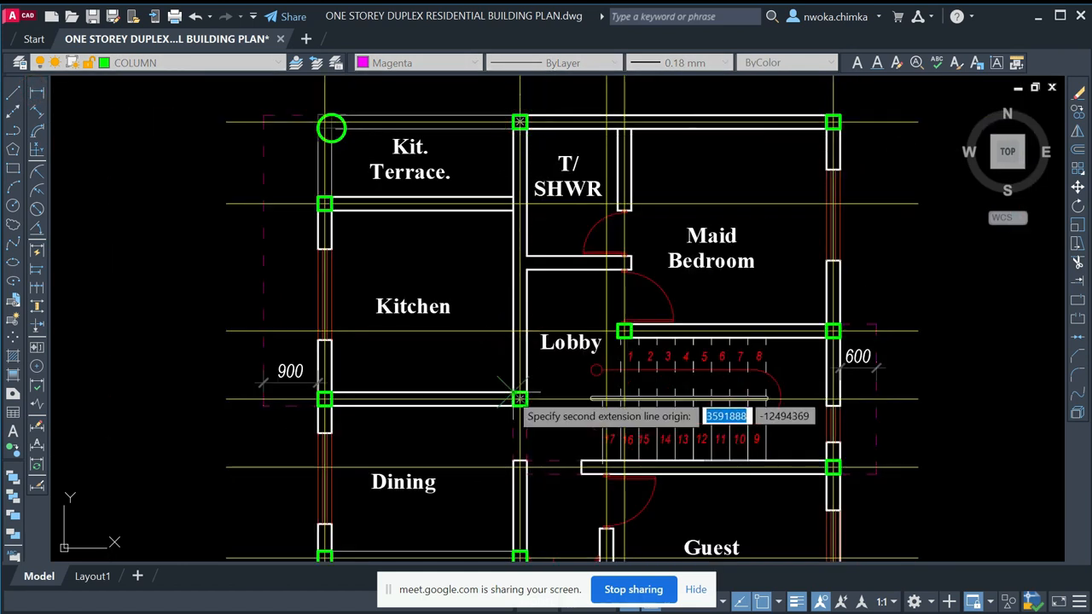
pyautogui.scroll(1, 517, 398)
pyautogui.scroll(-2, 573, 402)
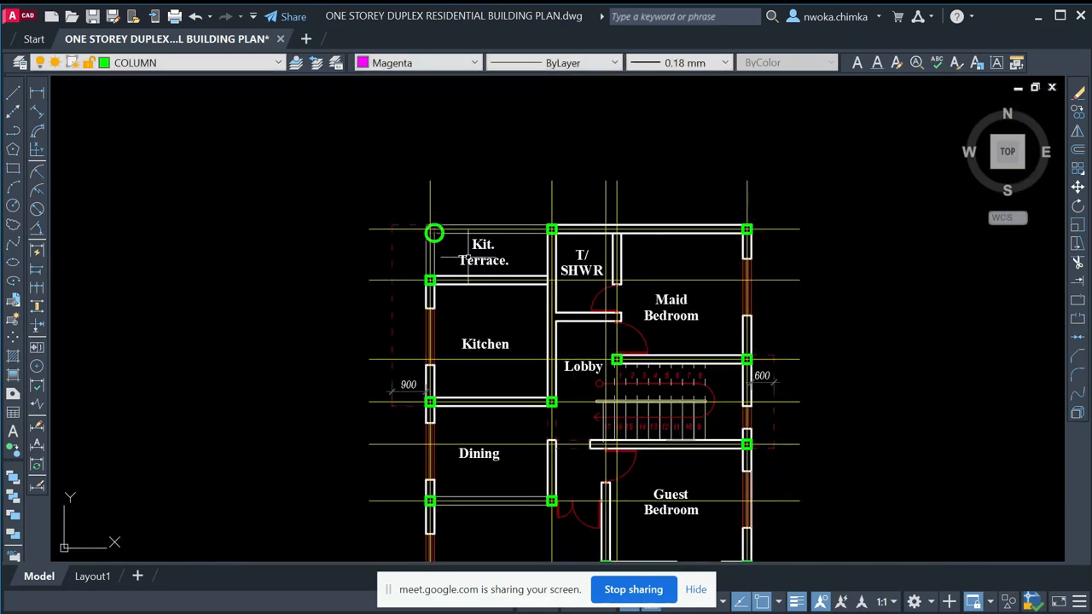
# - Delete both lines of the wall separating Kit. Terrace from Kitchen
pyautogui.scroll(2, 516, 285)
pyautogui.click(480, 275)
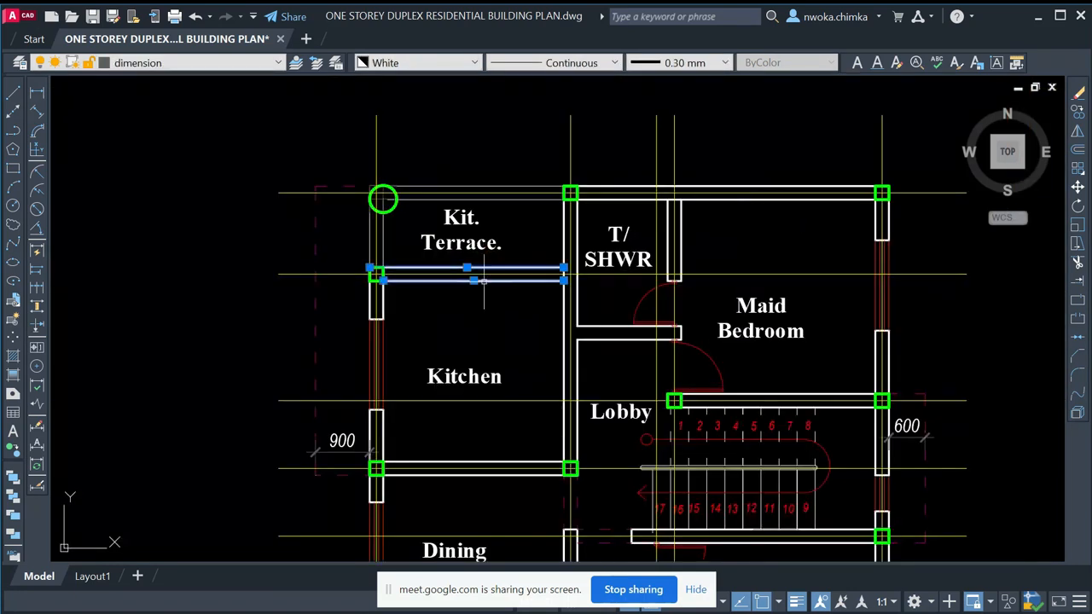
pyautogui.press('Delete')
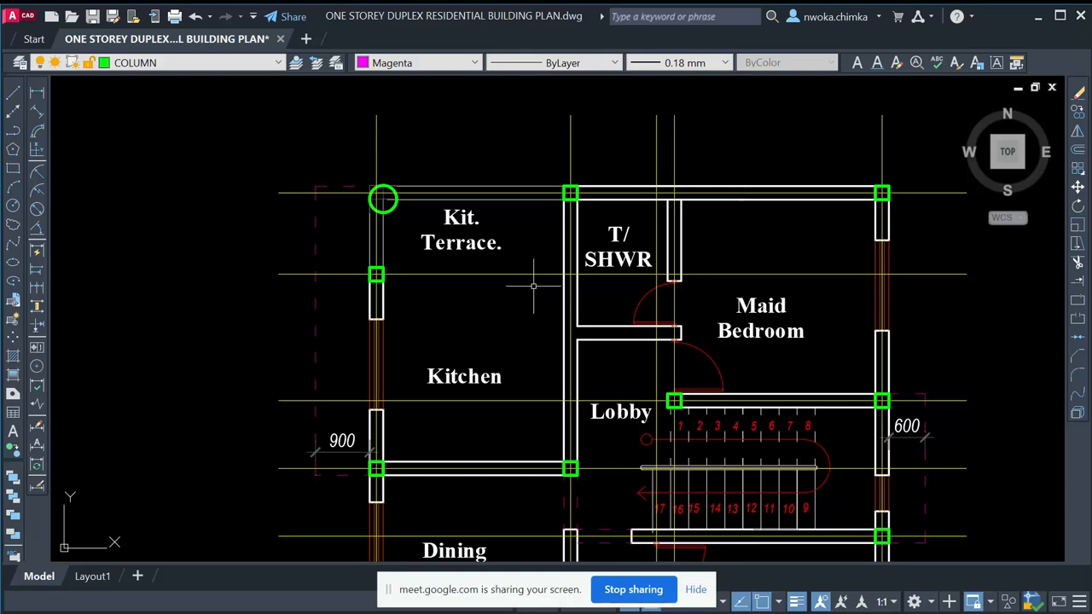
# - Examine the bay formed by Kitchen and Kit. Terrace and the columns at its corners
pyautogui.moveTo(533, 286); pyautogui.dragTo(485, 178, button='middle')
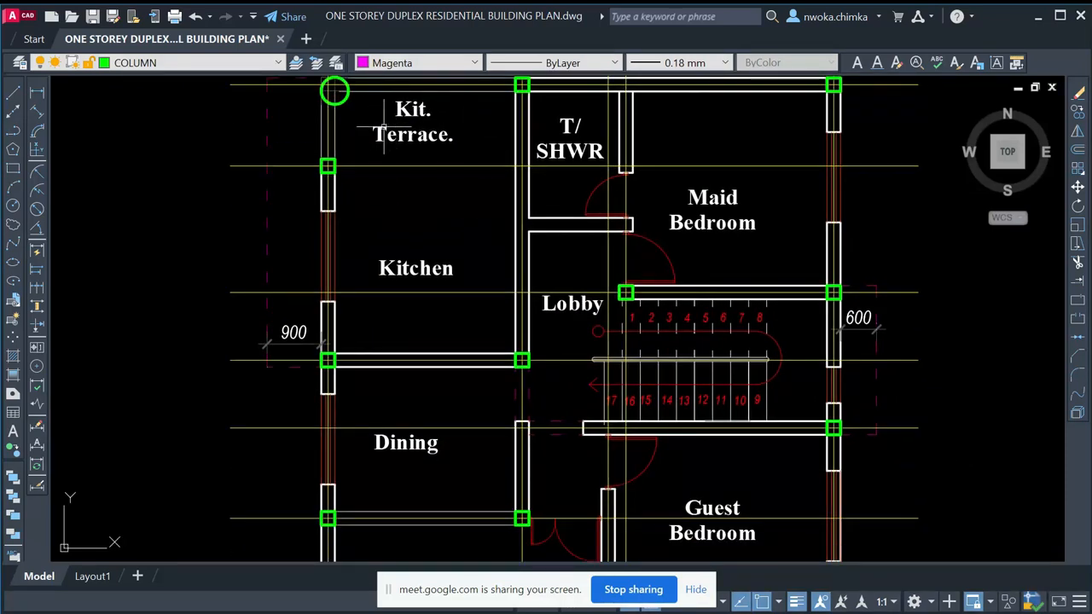
pyautogui.moveTo(392, 282); pyautogui.dragTo(398, 318, button='middle')
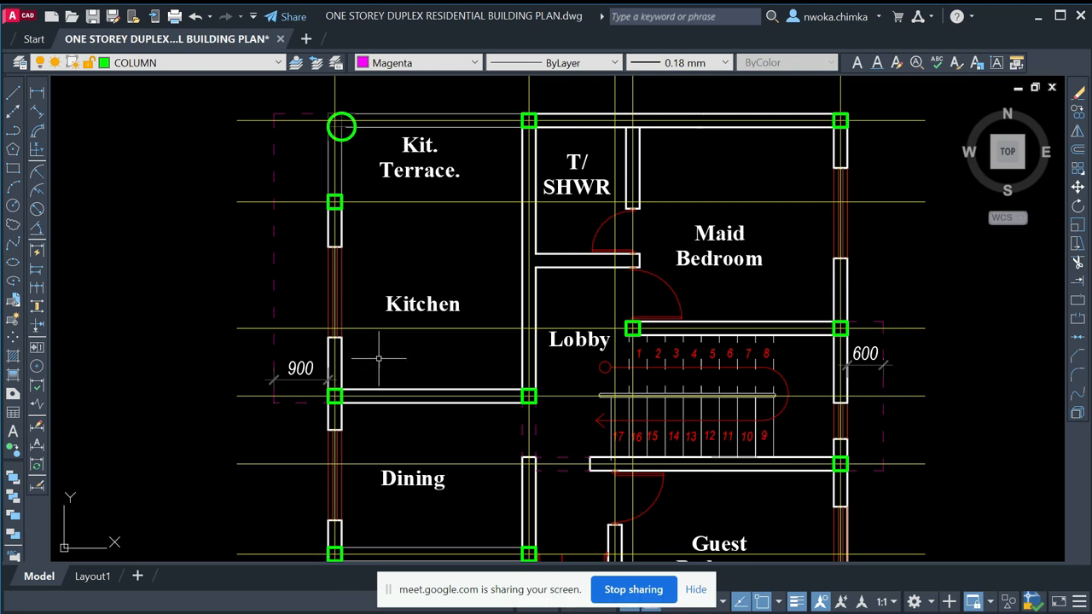
pyautogui.scroll(4, 434, 139)
pyautogui.scroll(-4, 446, 143)
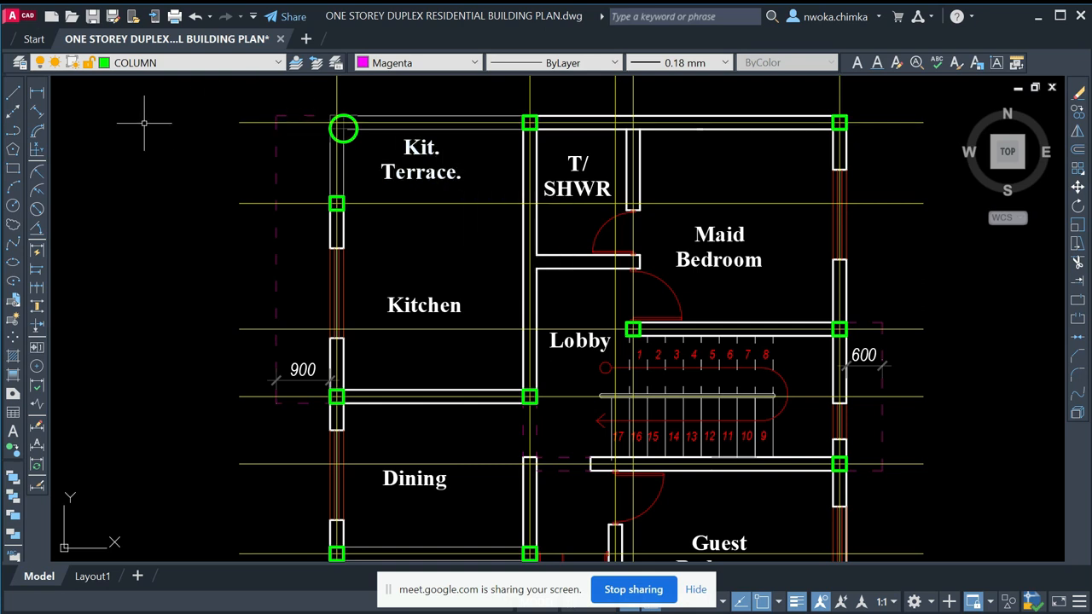
pyautogui.click(36, 92)
pyautogui.scroll(2, 530, 122)
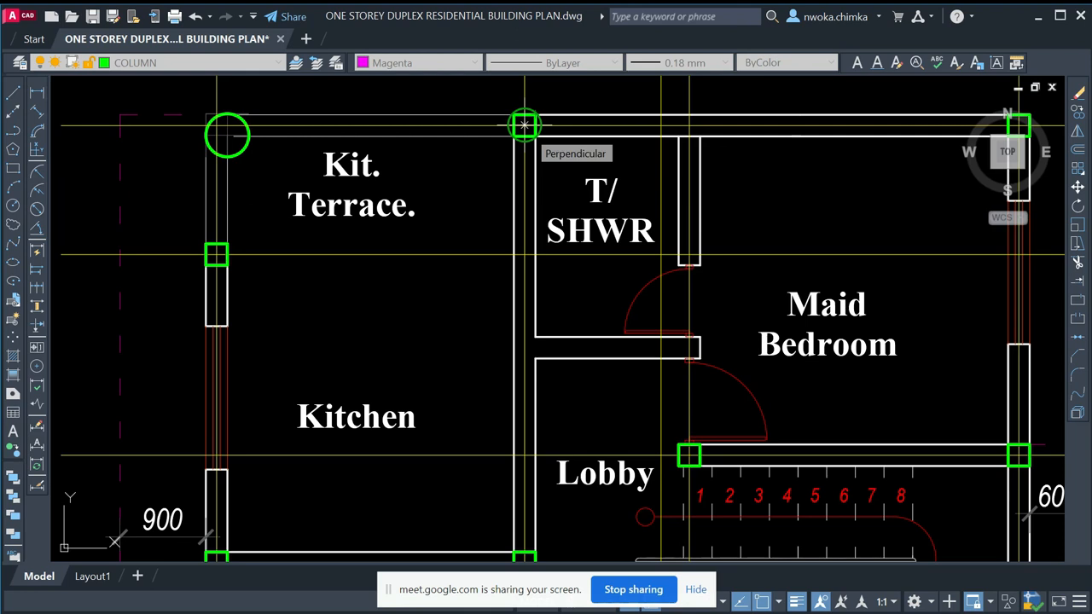
pyautogui.scroll(-2, 523, 126)
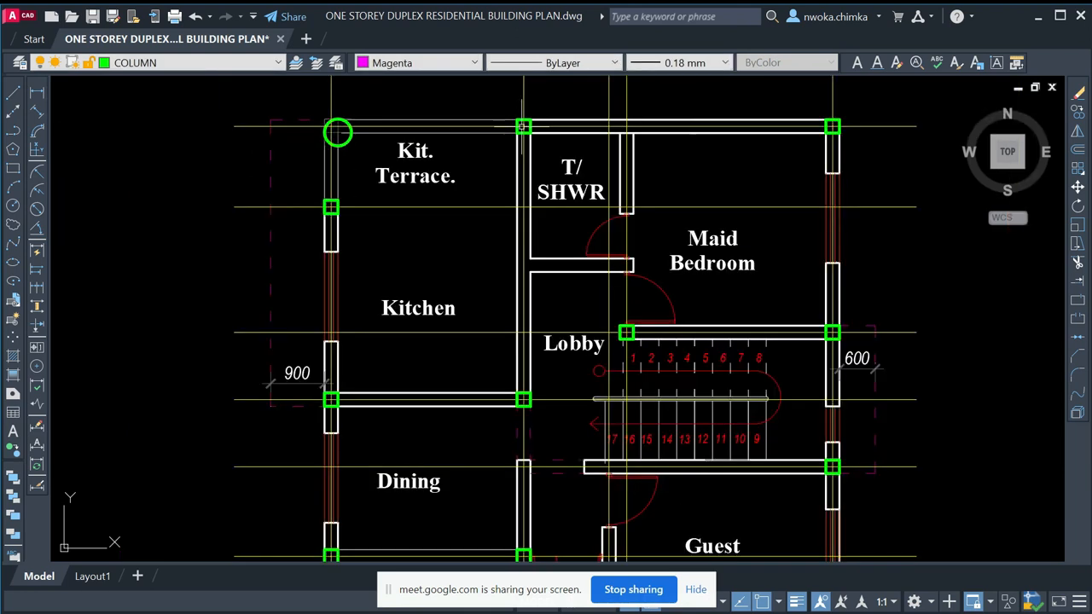
pyautogui.scroll(2, 524, 398)
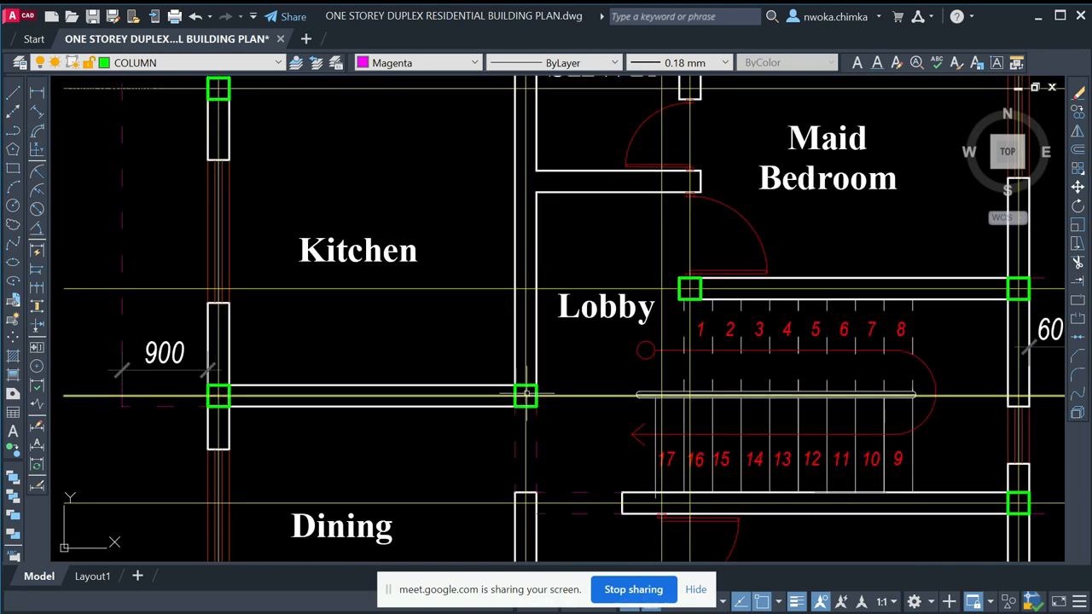
pyautogui.scroll(-2, 524, 395)
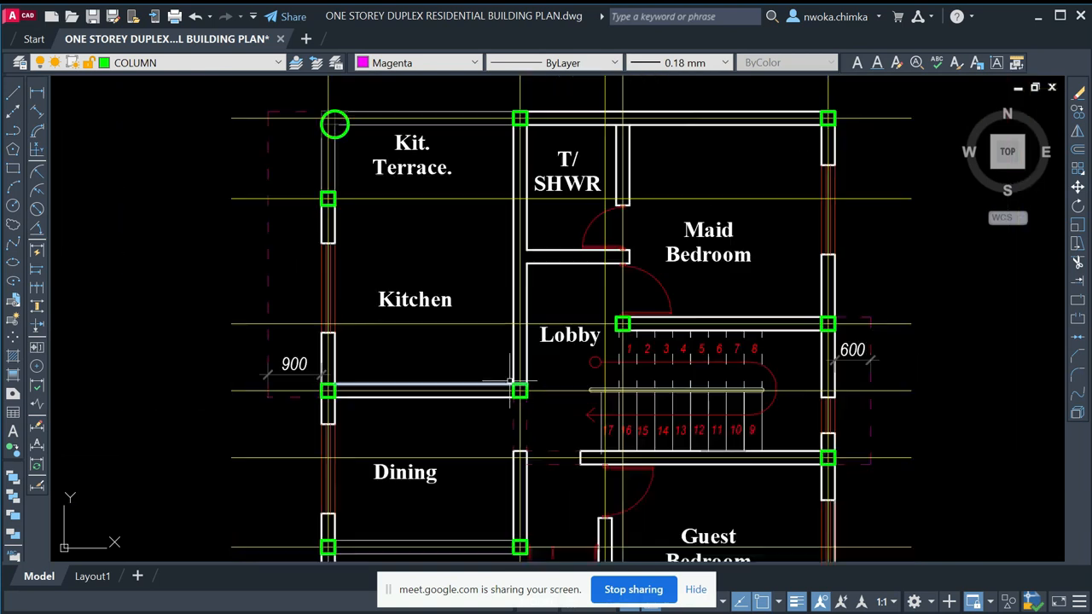
pyautogui.moveTo(433, 250); pyautogui.dragTo(434, 329, button='middle')
pyautogui.moveTo(514, 216); pyautogui.dragTo(533, 160, button='middle')
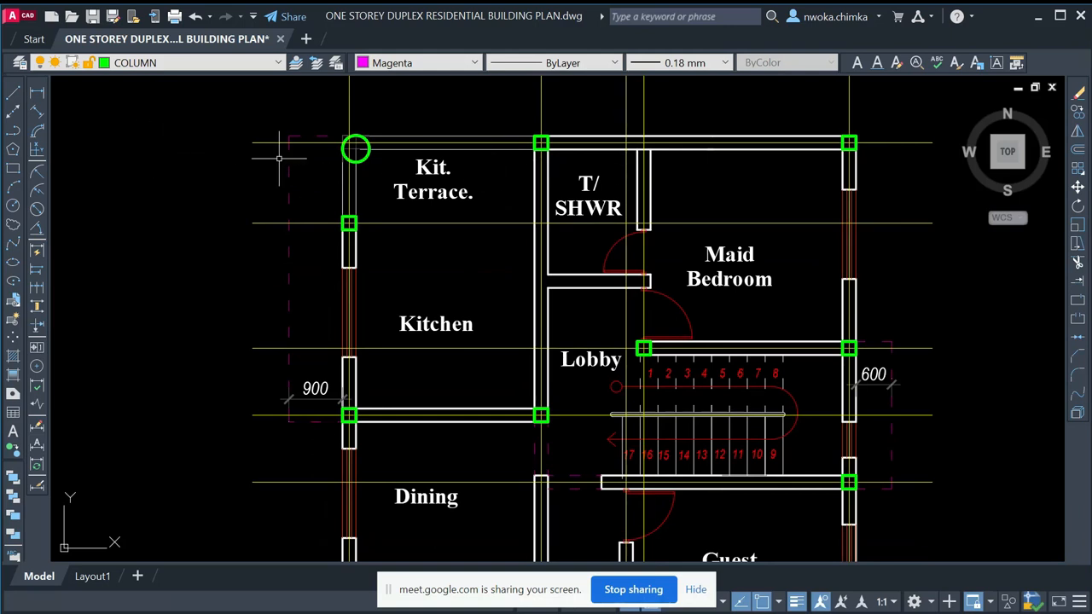
pyautogui.moveTo(483, 214)
pyautogui.mouseDown(button='middle')
pyautogui.moveTo(499, 166)
pyautogui.moveTo(431, 164)
pyautogui.mouseUp(button='middle')
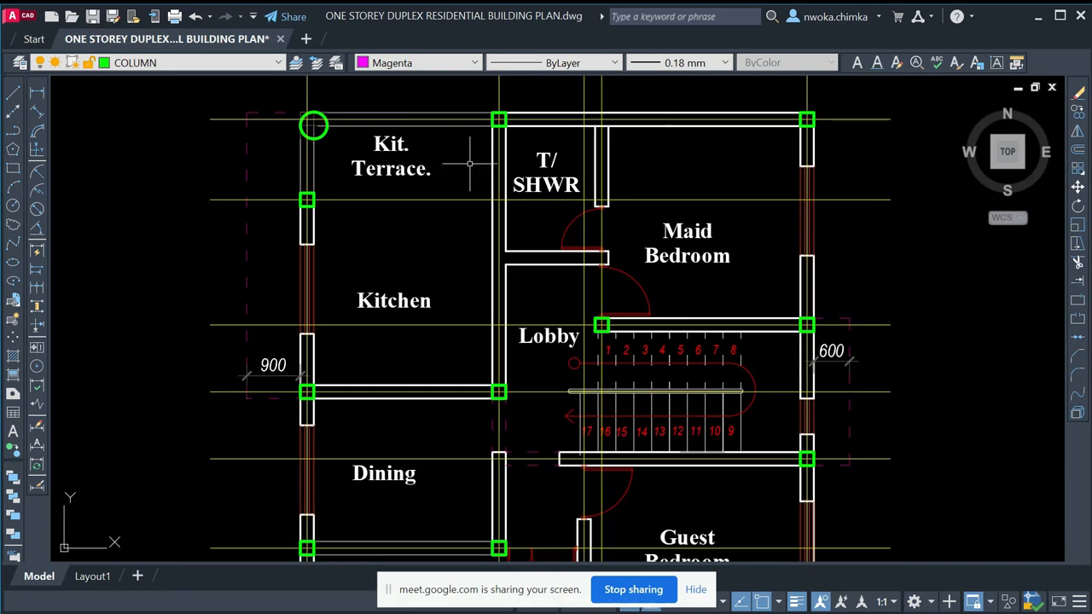
pyautogui.click(36, 93)
pyautogui.scroll(5, 306, 391)
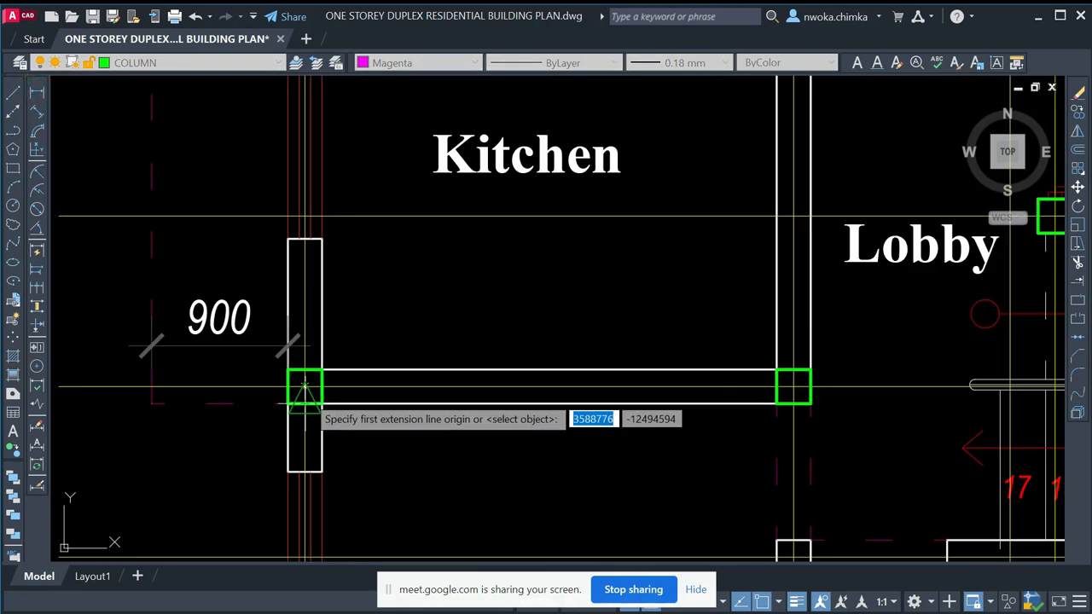
pyautogui.click(305, 389)
pyautogui.click(794, 387)
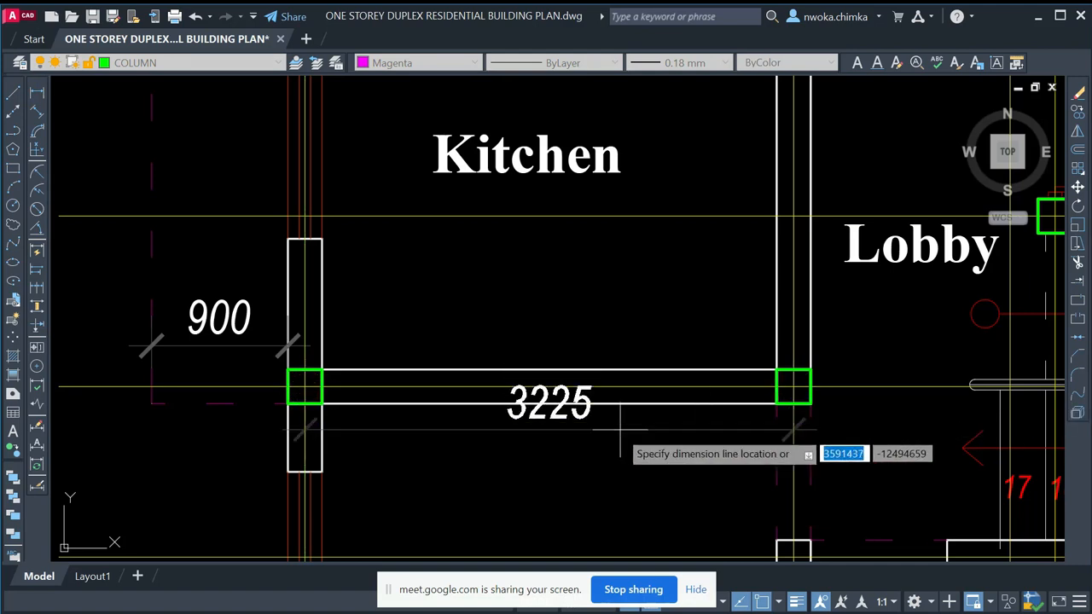
pyautogui.scroll(-4, 620, 435)
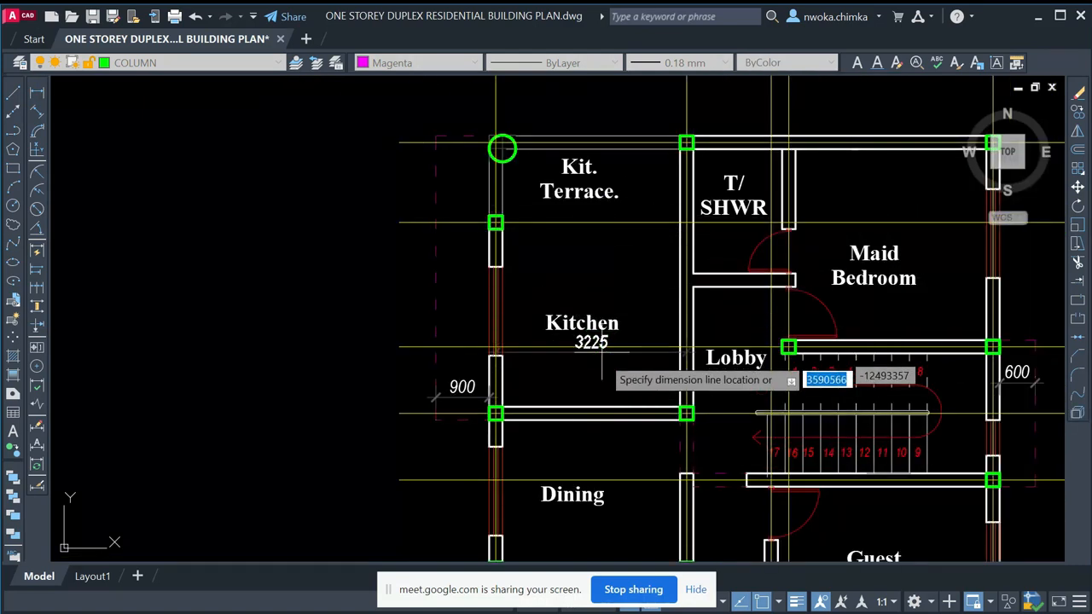
pyautogui.scroll(2, 603, 380)
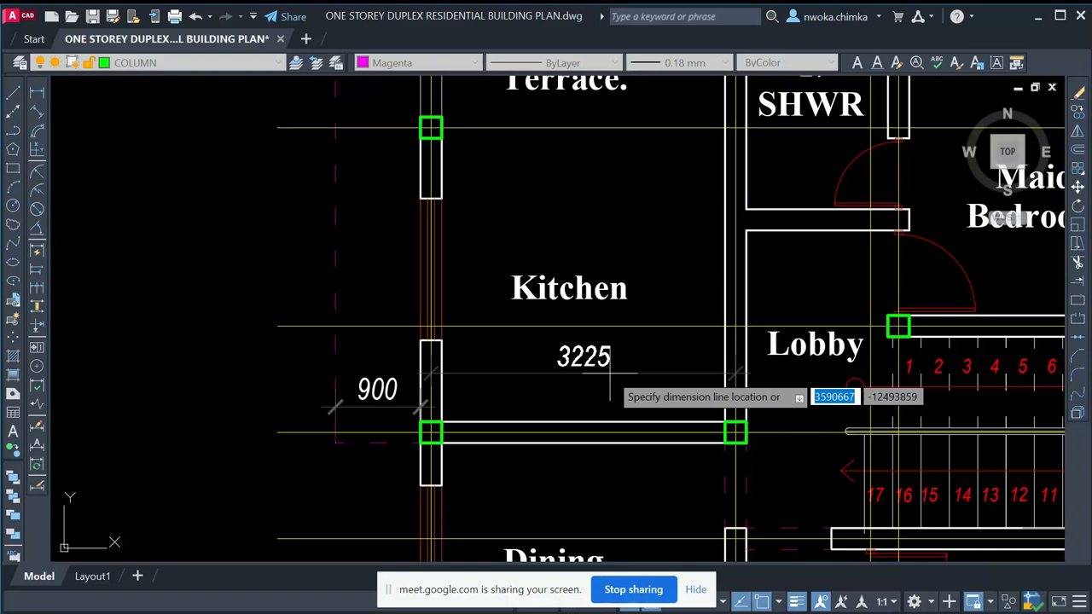
pyautogui.press('Escape')
# - Dimension the vertical spacing between the centres of the two columns on the kitchen–lobby wall, placing the dimension inside Kitchen
pyautogui.press('Return')
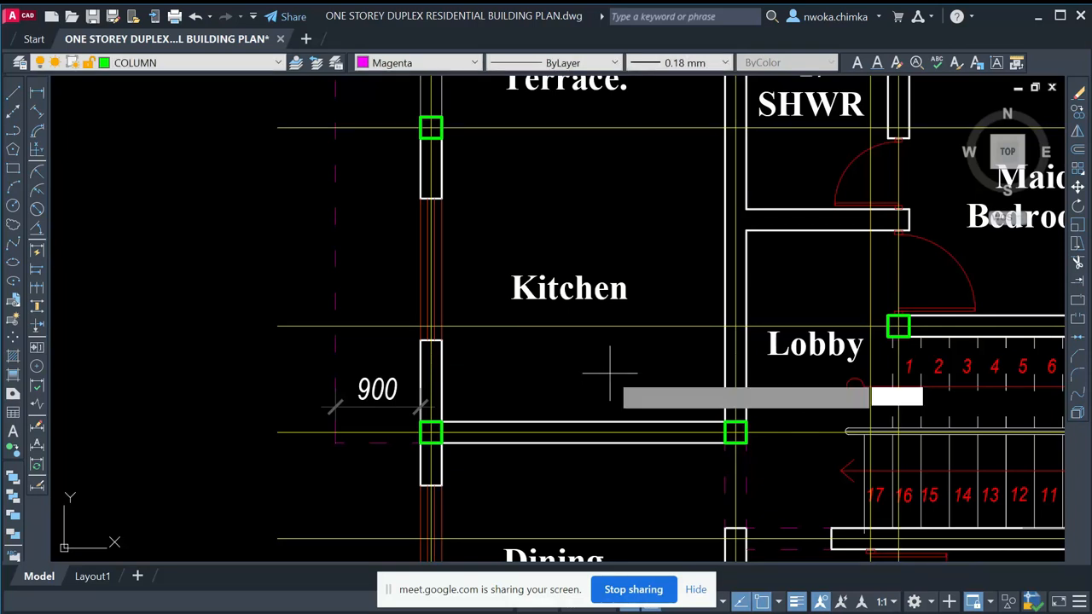
pyautogui.click(734, 433)
pyautogui.scroll(-3, 725, 256)
pyautogui.scroll(5, 712, 297)
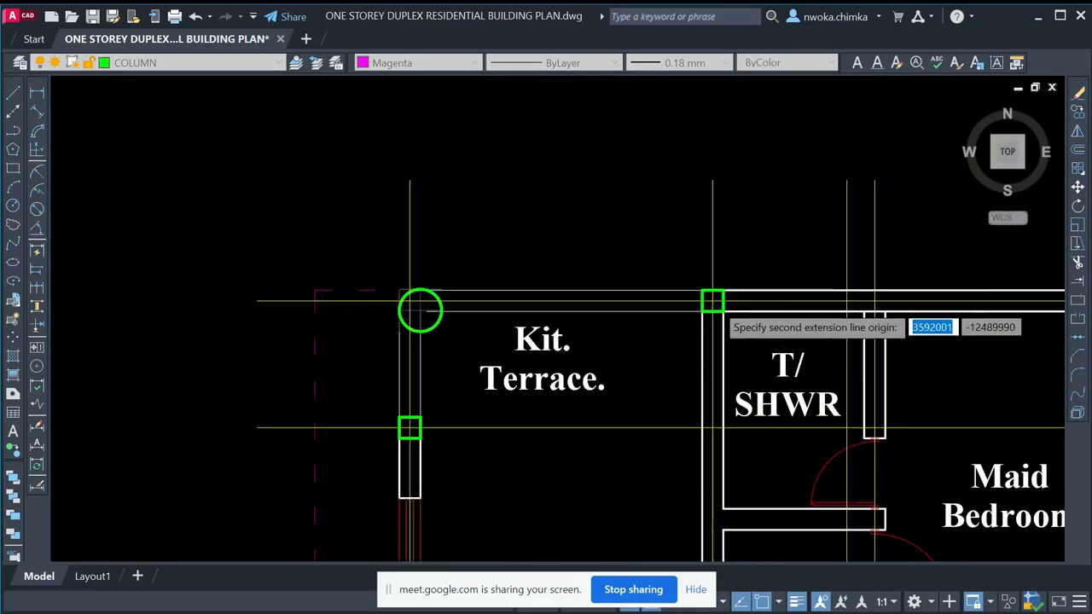
pyautogui.click(709, 297)
pyautogui.scroll(-2, 682, 233)
pyautogui.scroll(1, 654, 356)
pyautogui.click(658, 390)
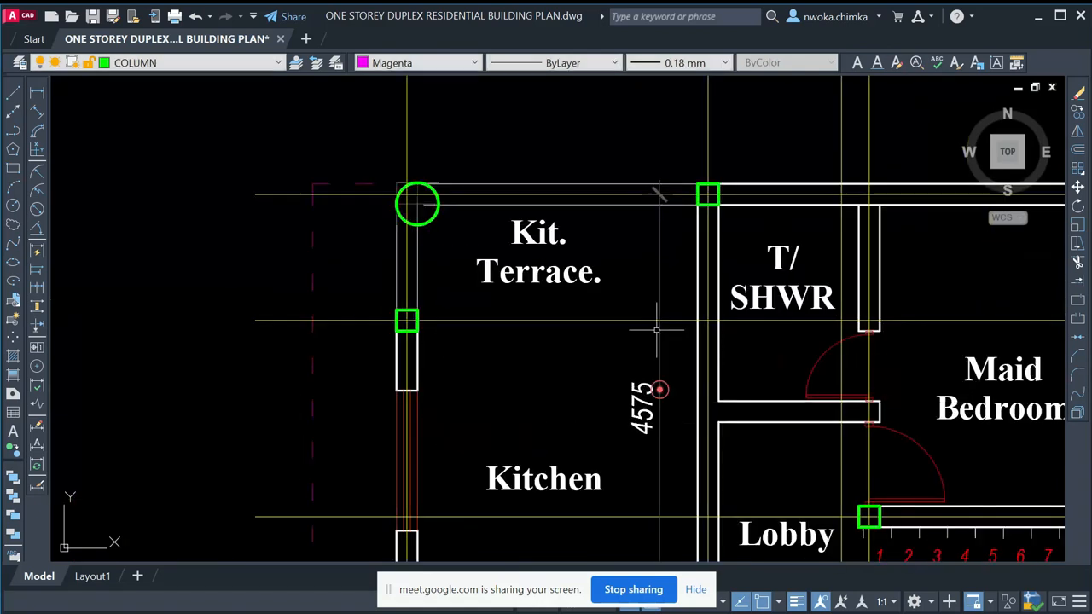
# - Dimension the horizontal spacing between the centres of the two columns on the kitchen–dining wall, placing the dimension inside Kitchen
pyautogui.scroll(-1, 654, 294)
pyautogui.press('Return')
pyautogui.scroll(4, 525, 517)
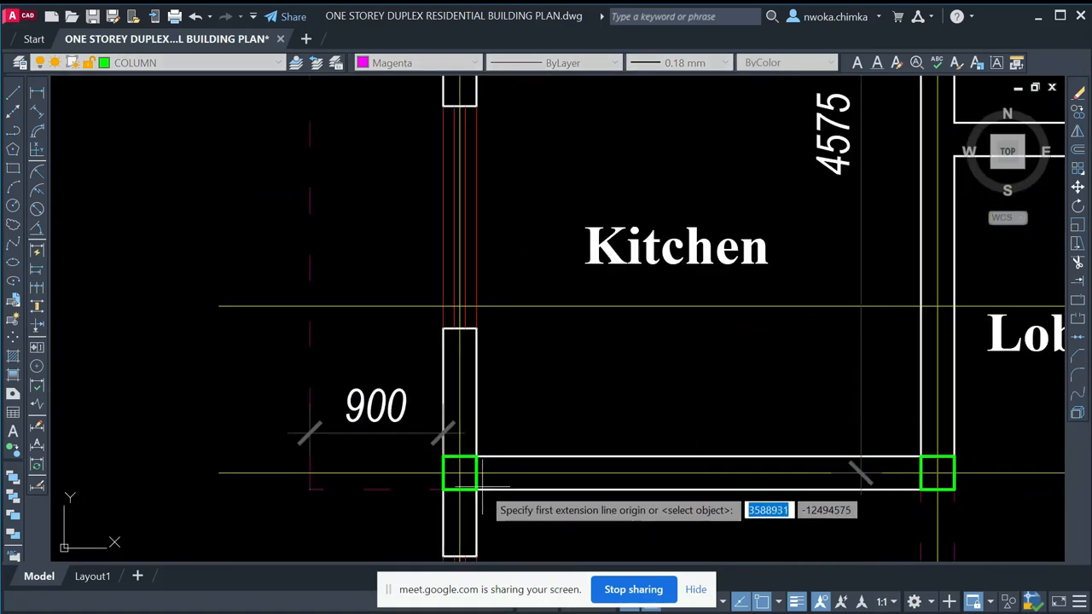
pyautogui.click(460, 473)
pyautogui.click(938, 472)
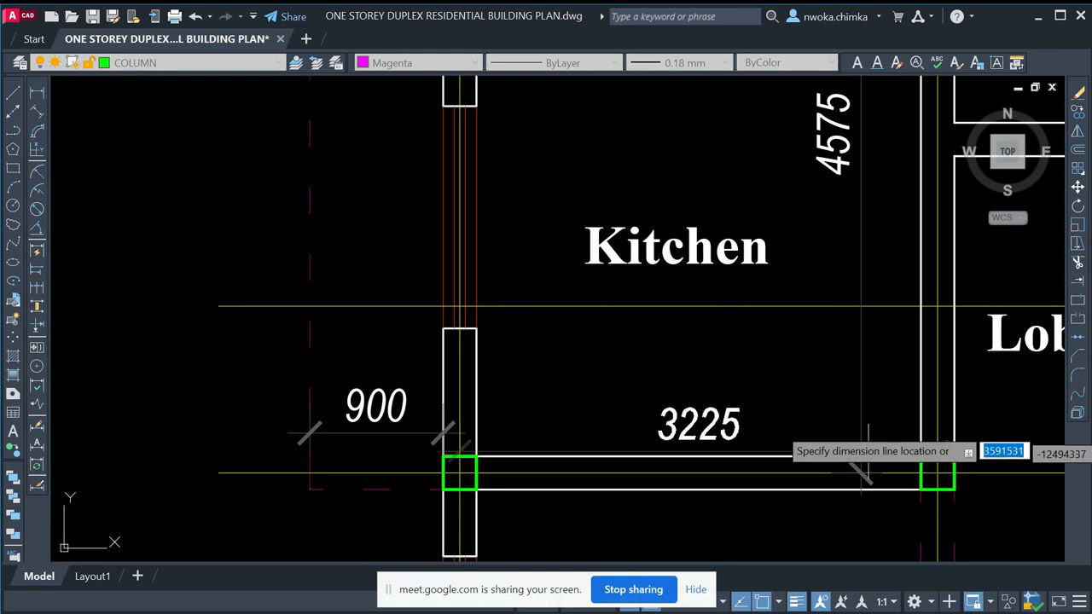
pyautogui.click(662, 407)
pyautogui.moveTo(662, 416); pyautogui.dragTo(539, 437, button='middle')
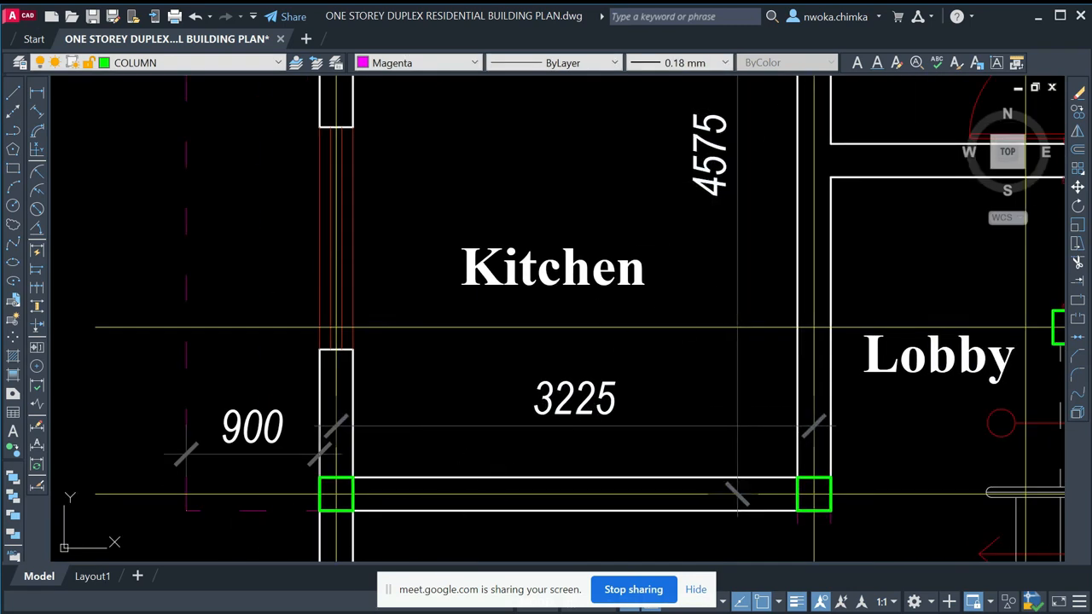
# - Calculate the area of the kitchen bay by multiplying 4.575 by 3.225 in QuickCalc, and close the calculator
pyautogui.hotkey('ctrl', '8')
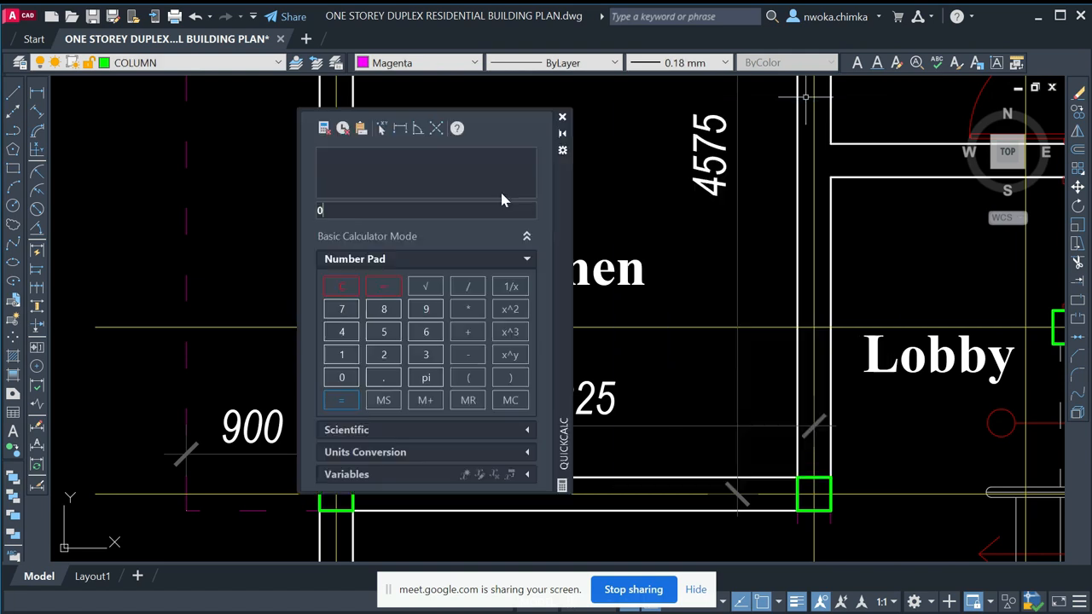
pyautogui.moveTo(502, 194); pyautogui.dragTo(436, 184)
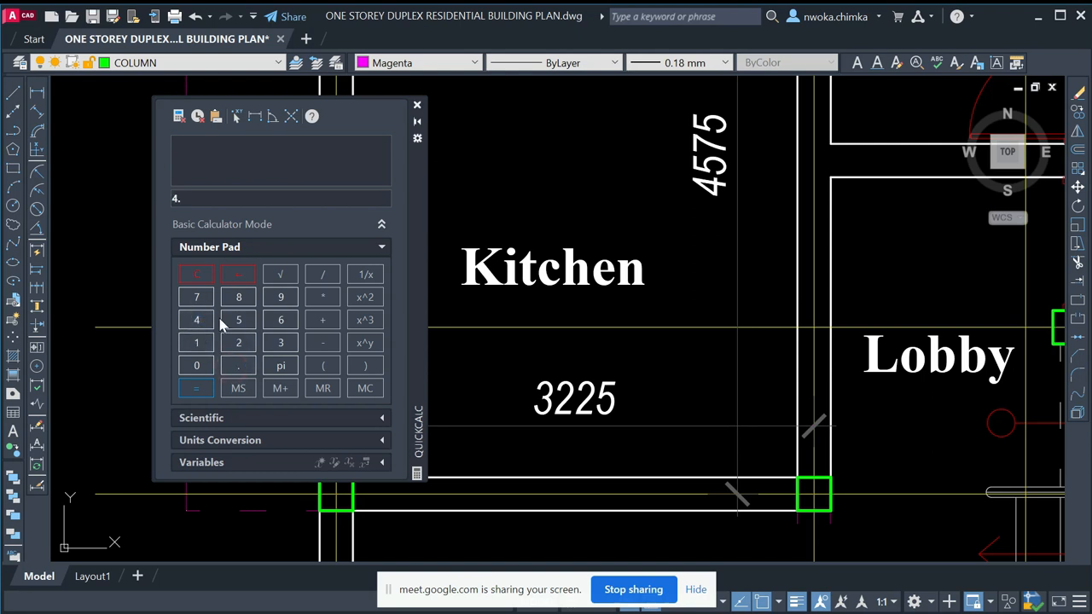
pyautogui.click(240, 328)
pyautogui.click(271, 343)
pyautogui.click(195, 389)
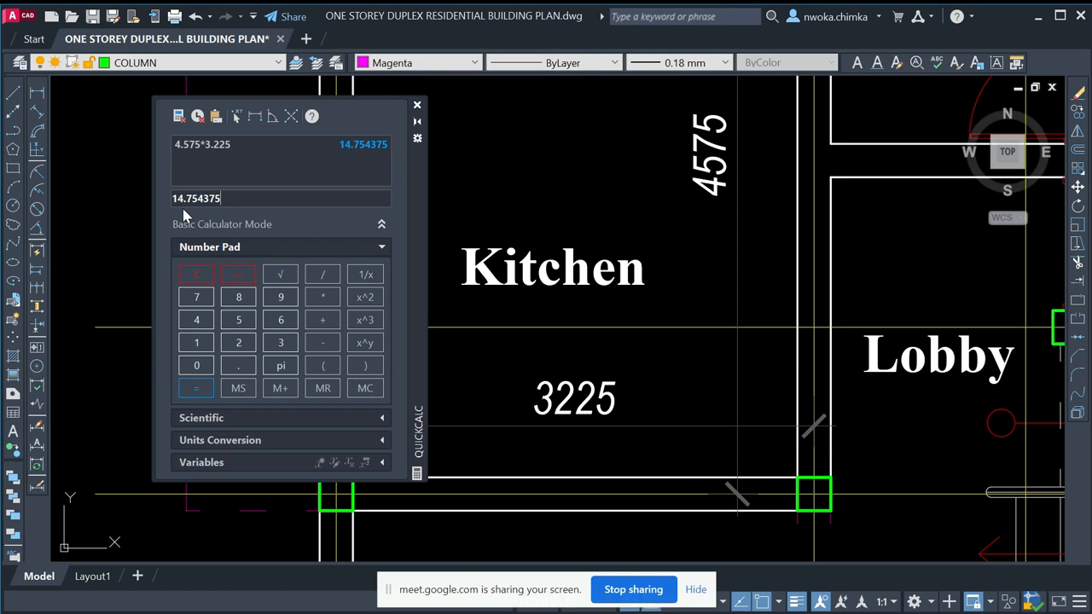
pyautogui.click(417, 106)
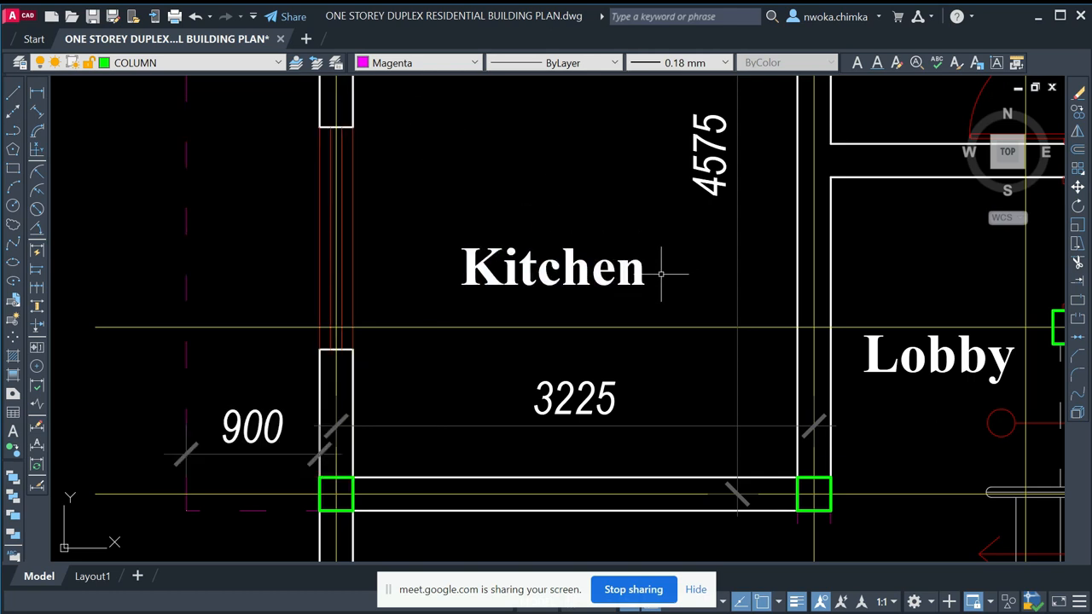
# - Delete both column-spacing dimensions inside Kitchen and the Kit. Terrace label
pyautogui.scroll(-2, 640, 297)
pyautogui.scroll(-2, 630, 262)
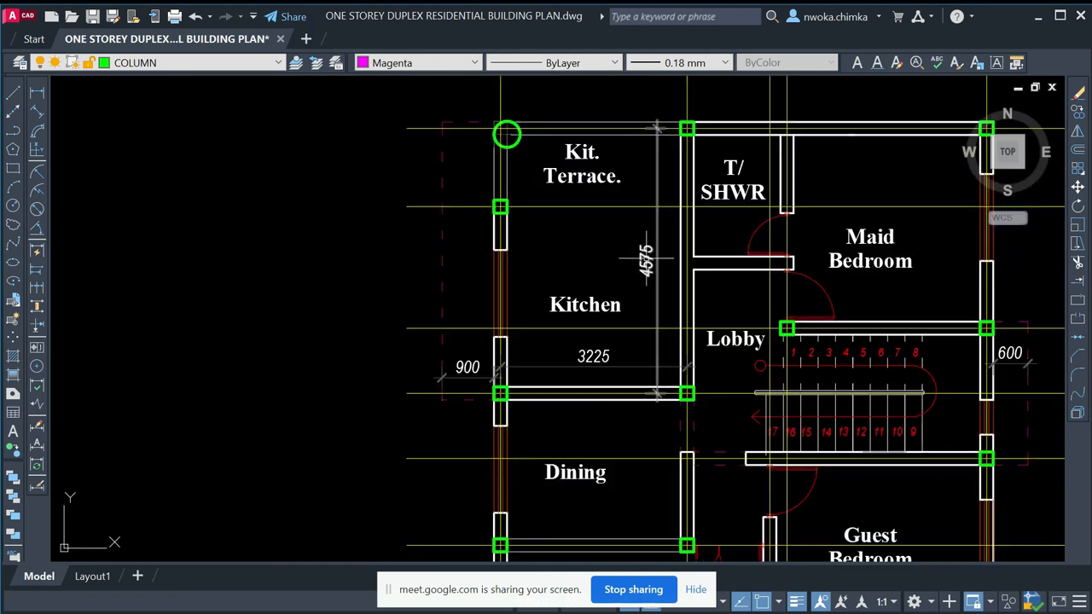
pyautogui.scroll(2, 630, 262)
pyautogui.click(634, 274)
pyautogui.press('Delete')
pyautogui.click(530, 452)
pyautogui.press('Delete')
pyautogui.click(540, 175)
pyautogui.press('Delete')
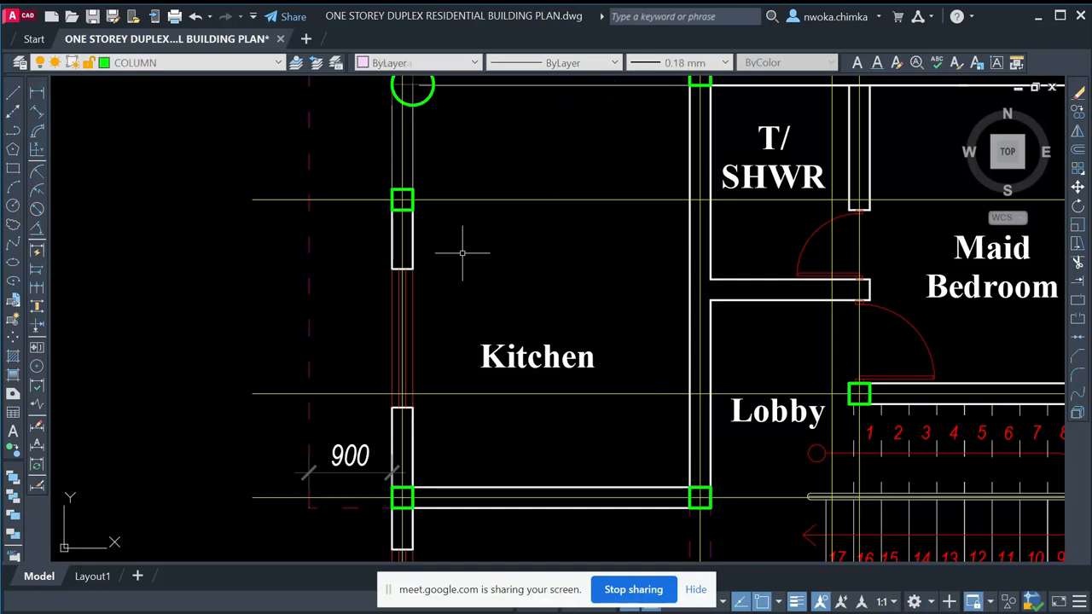
pyautogui.moveTo(604, 178); pyautogui.dragTo(523, 209, button='middle')
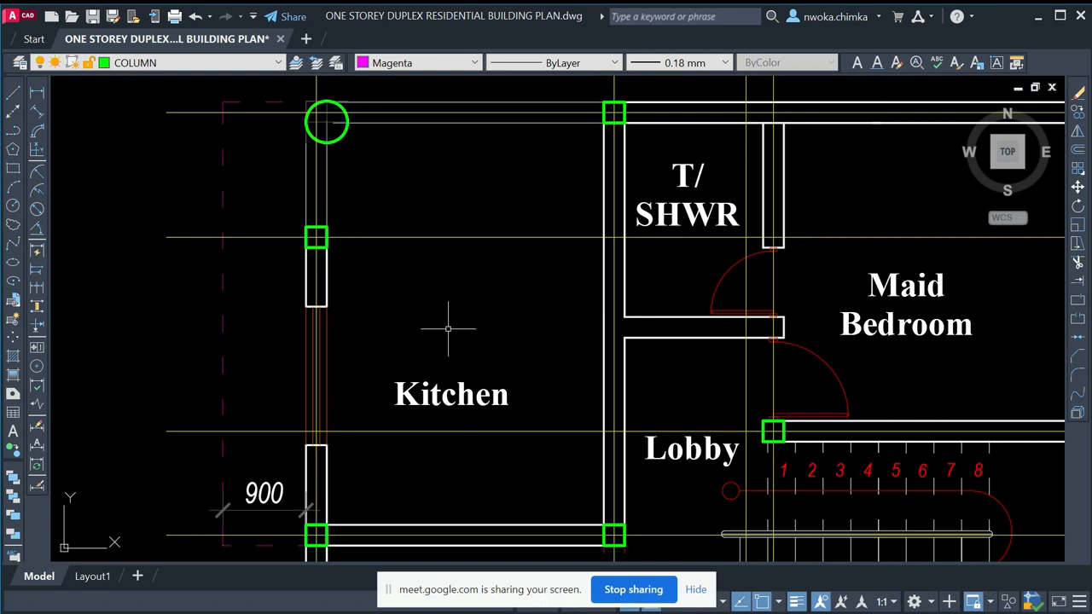
# - Undo the deletions of the Kit. Terrace label and the two Kitchen column-spacing dimensions
pyautogui.hotkey('ctrl', 'z')
pyautogui.hotkey('ctrl', 'z')
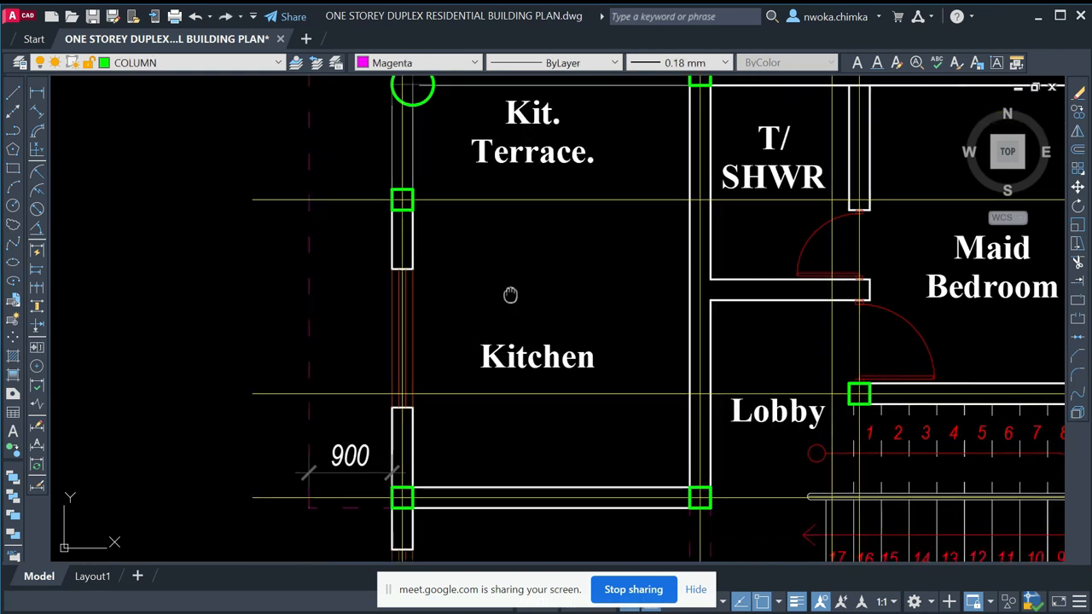
pyautogui.moveTo(511, 294); pyautogui.dragTo(488, 328, button='middle')
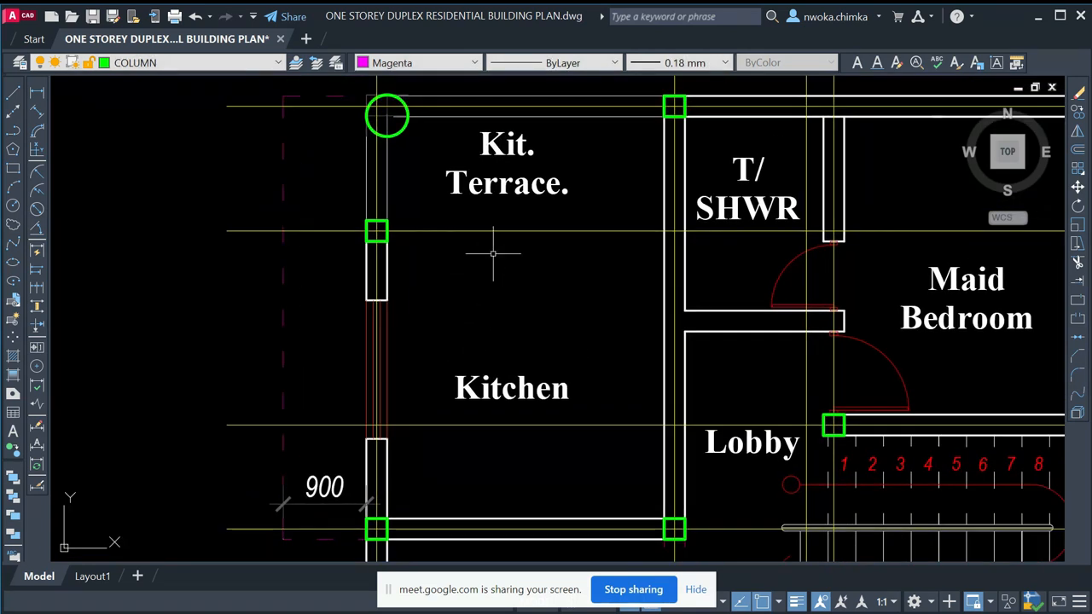
pyautogui.hotkey('ctrl', 'z')
pyautogui.hotkey('ctrl', 'z')
pyautogui.hotkey('ctrl', 'z')
pyautogui.hotkey('ctrl', 'z')
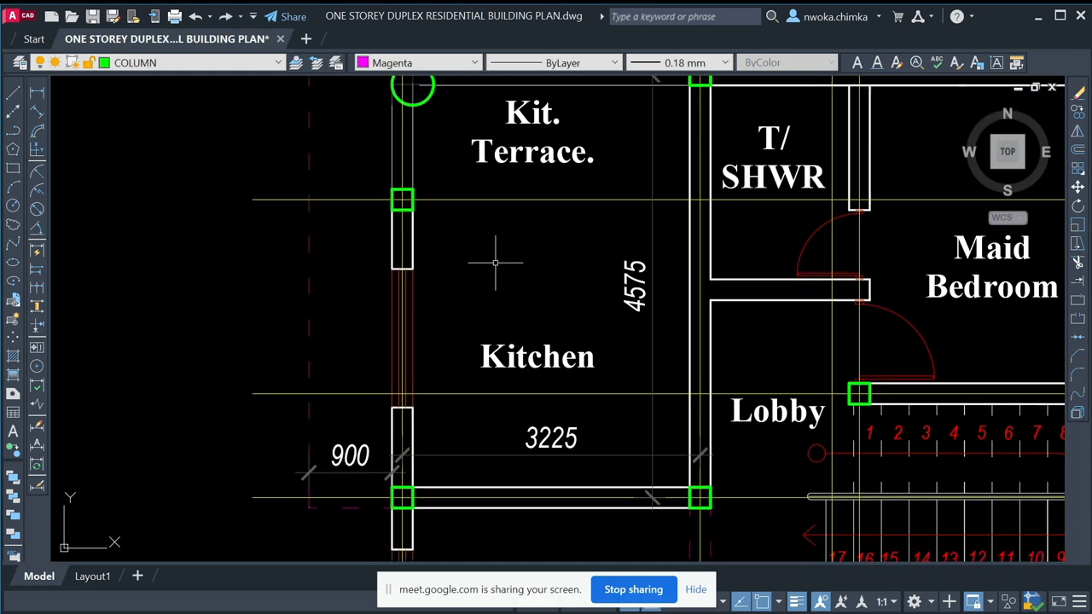
# - Undo the two Kitchen column-spacing dimensions and the removal of the wall between Kit. Terrace and Kitchen
pyautogui.hotkey('ctrl', 'z')
pyautogui.hotkey('ctrl', 'z')
pyautogui.hotkey('ctrl', 'z')
pyautogui.hotkey('ctrl', 'z')
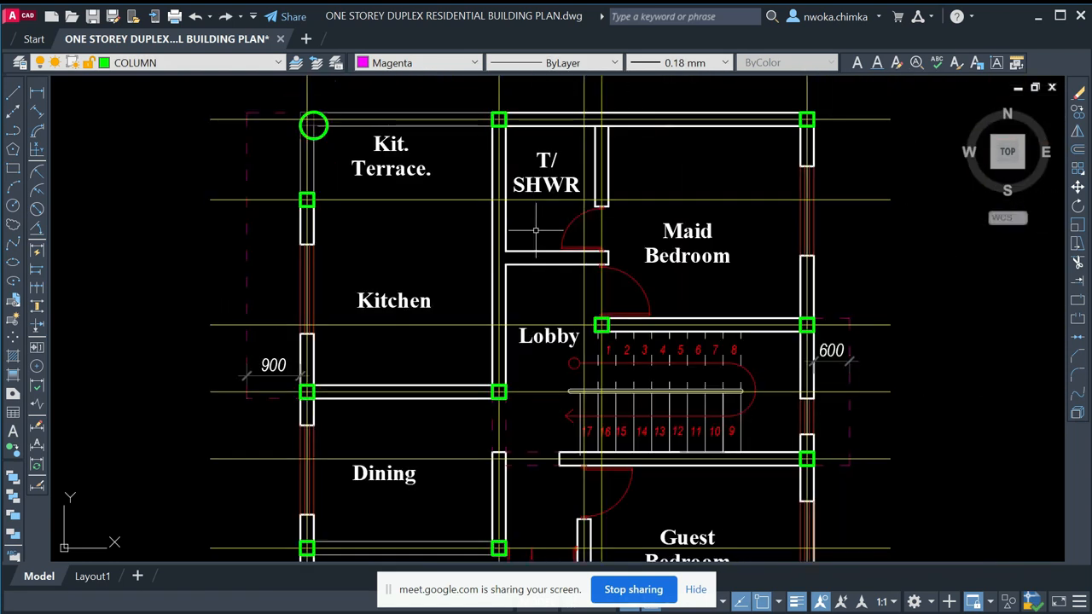
pyautogui.hotkey('ctrl', 'z')
pyautogui.hotkey('ctrl', 'z')
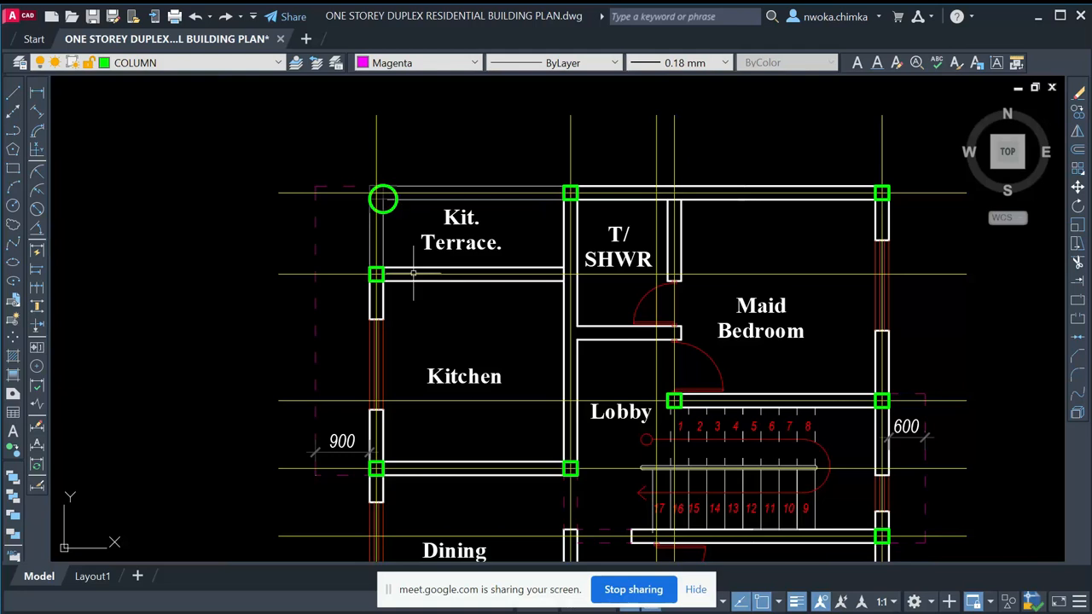
pyautogui.hotkey('ctrl', 'z')
# - Erase both lines of the restored wall separating Kit. Terrace from Kitchen
pyautogui.scroll(4, 472, 194)
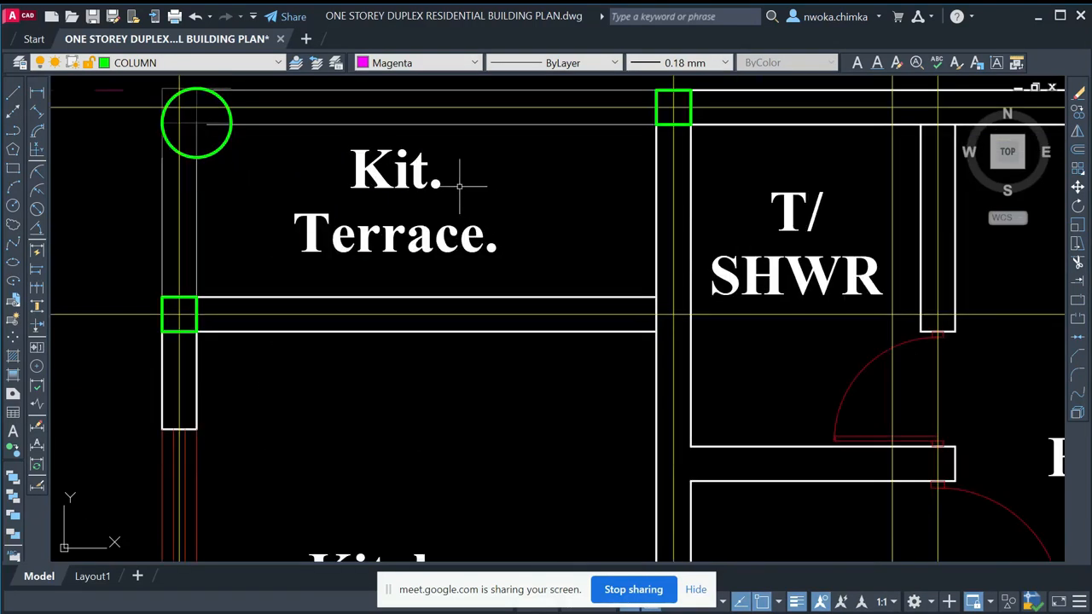
pyautogui.scroll(-2, 381, 169)
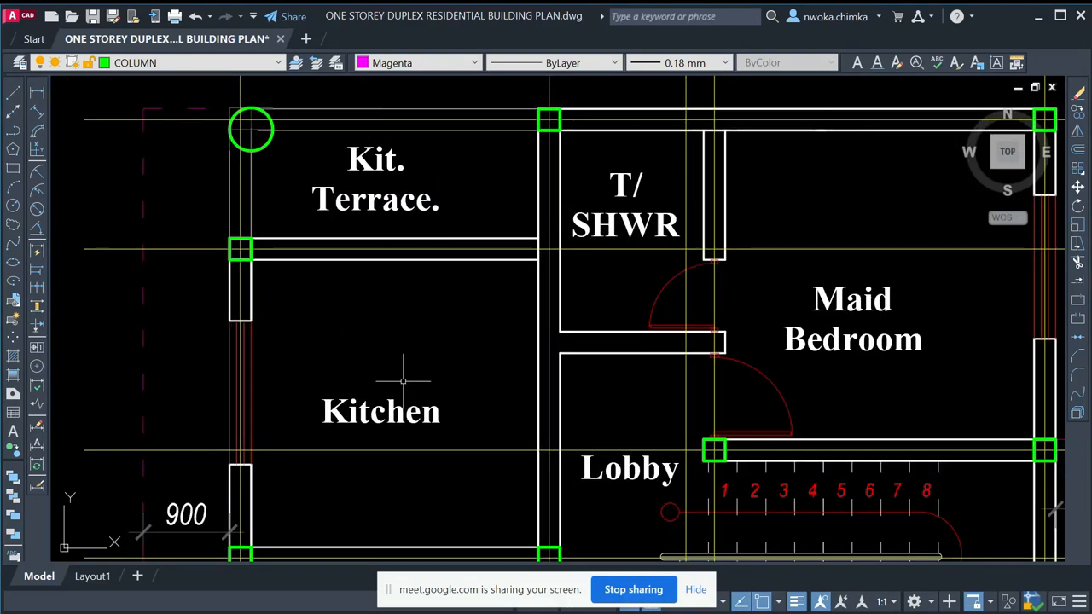
pyautogui.moveTo(403, 381); pyautogui.dragTo(427, 314, button='middle')
pyautogui.moveTo(552, 179); pyautogui.dragTo(541, 236, button='middle')
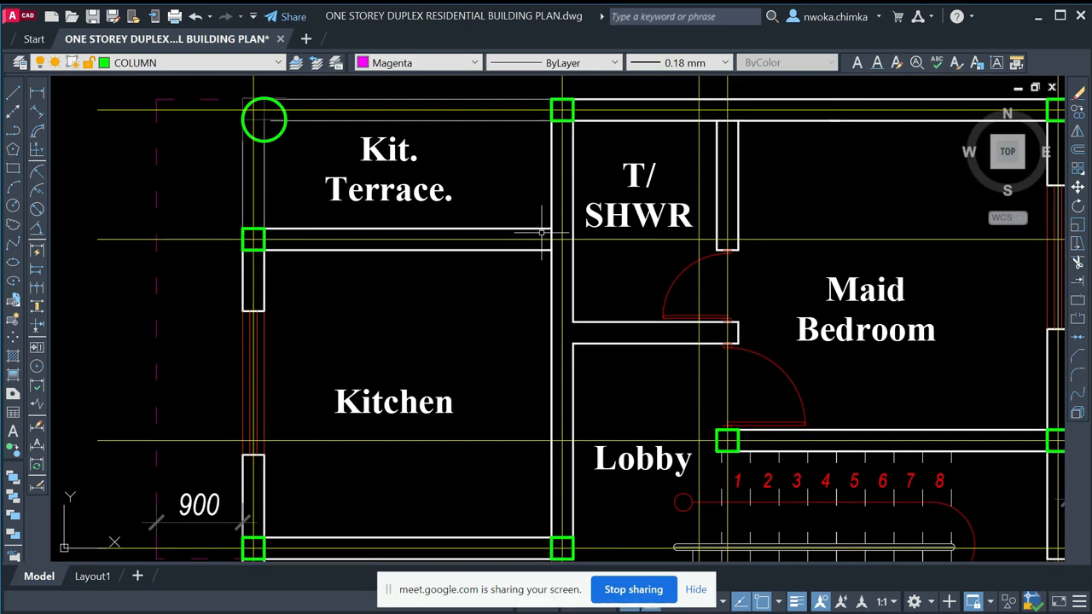
pyautogui.scroll(2, 412, 226)
pyautogui.click(412, 225)
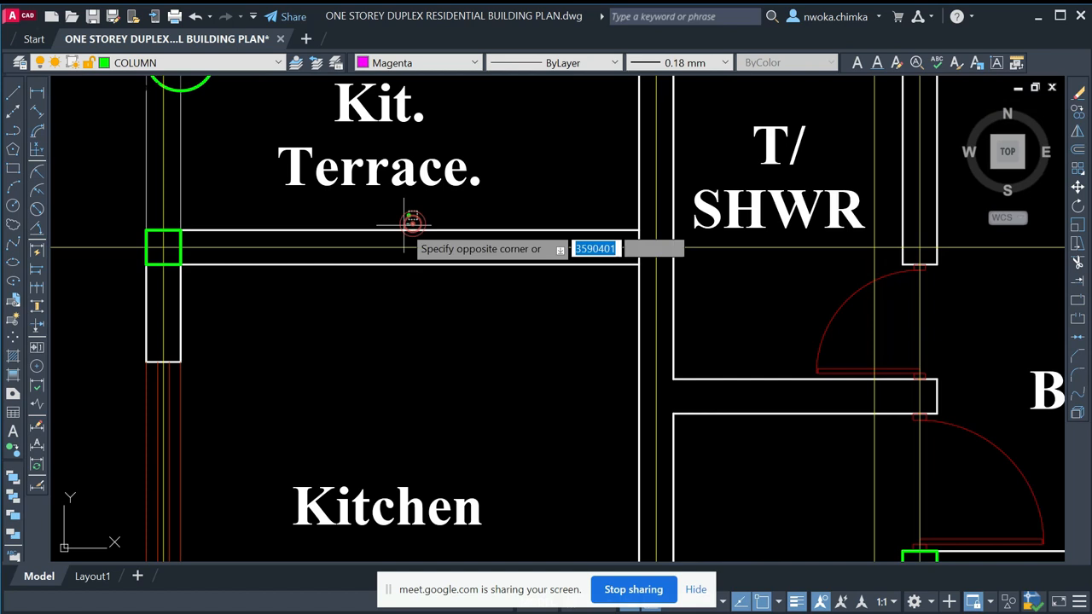
pyautogui.click(398, 271)
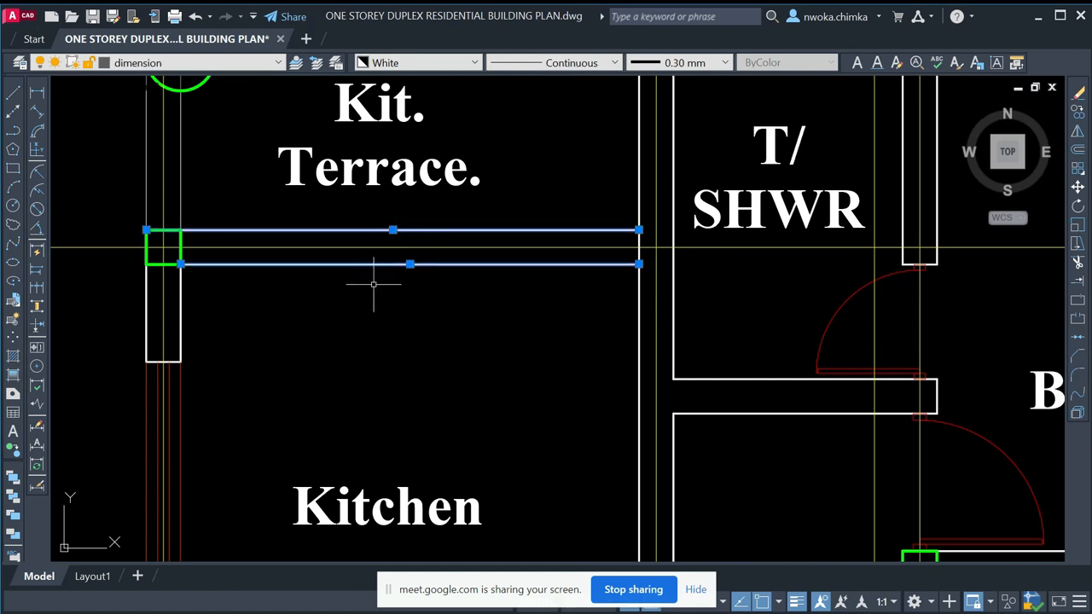
pyautogui.scroll(-4, 392, 252)
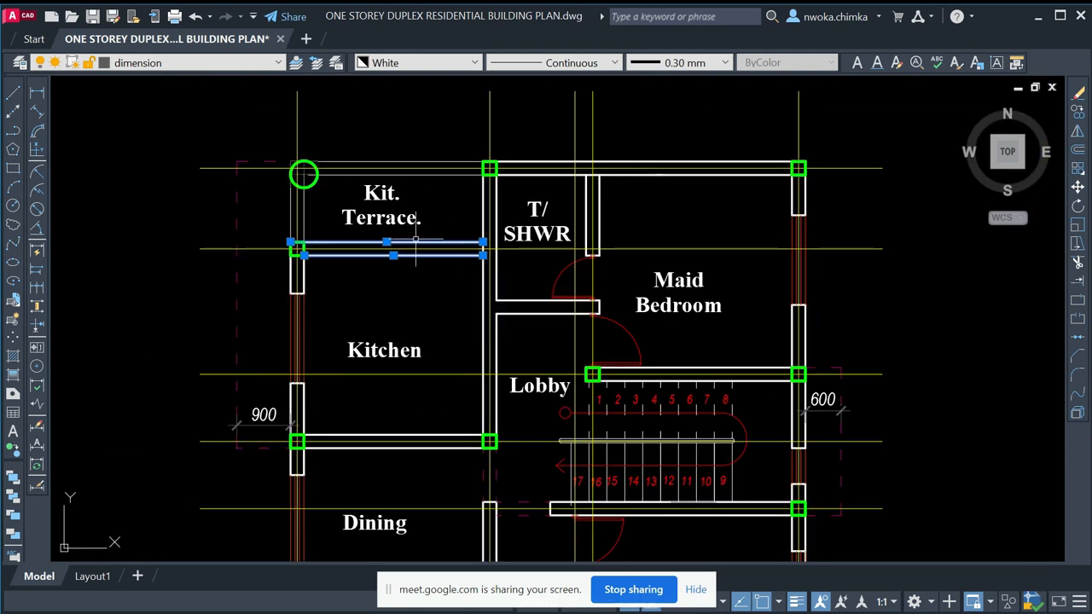
pyautogui.press('Return')
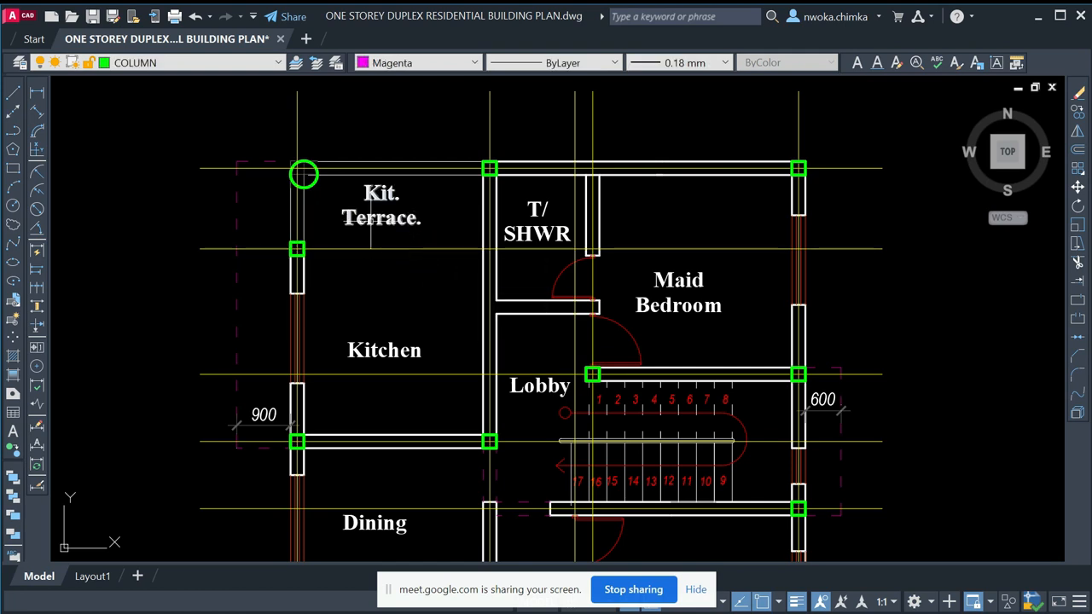
# - Delete the Kit. Terrace text label above Kitchen
pyautogui.scroll(-2, 455, 195)
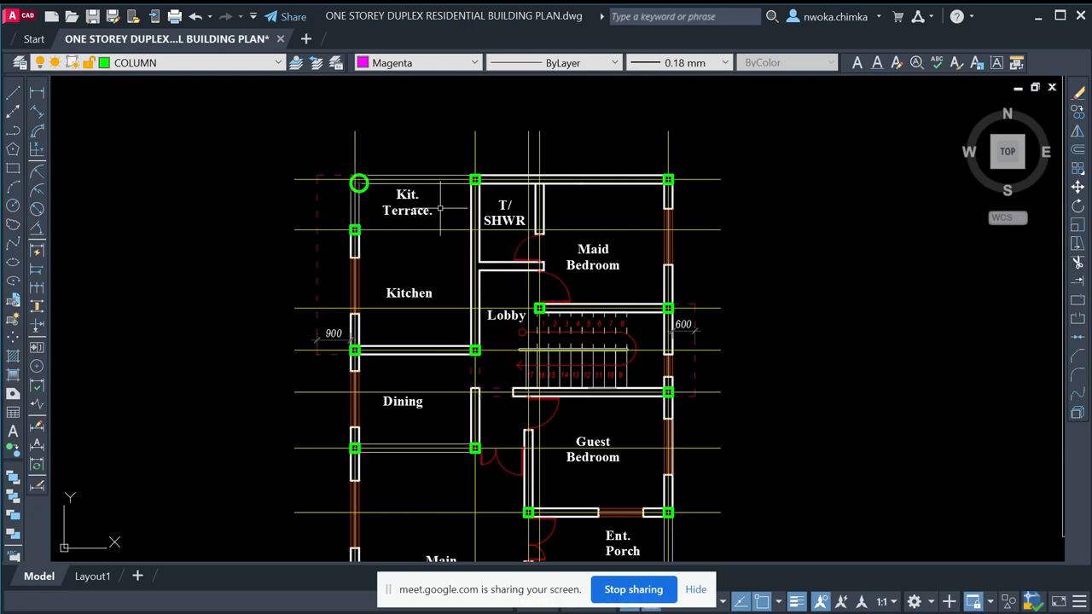
pyautogui.scroll(2, 438, 207)
pyautogui.click(433, 191)
pyautogui.click(372, 235)
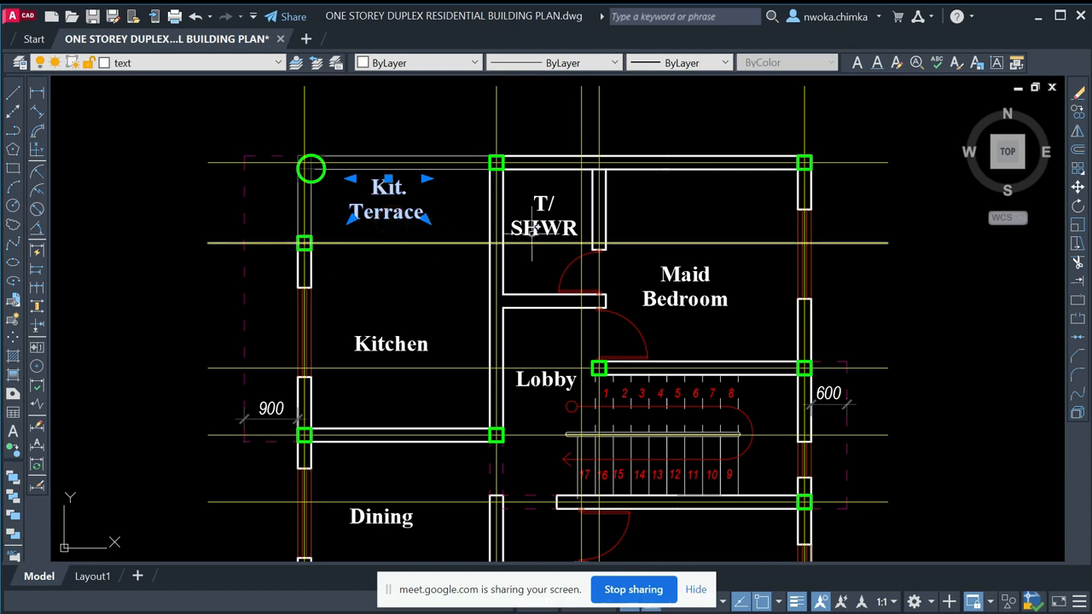
pyautogui.press('Delete')
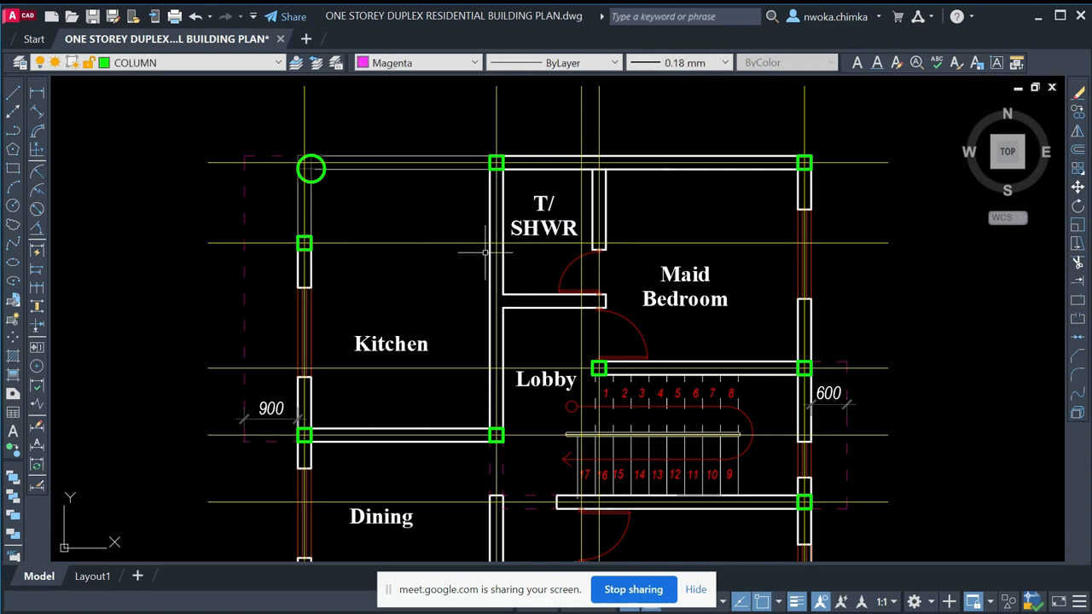
# - Examine the floor plan and the bay enclosing T/SHWR and Maid Bedroom, including the columns at its corners
pyautogui.scroll(-2, 546, 256)
pyautogui.moveTo(463, 307); pyautogui.dragTo(454, 231, button='middle')
pyautogui.moveTo(455, 417); pyautogui.dragTo(462, 317, button='middle')
pyautogui.moveTo(511, 274); pyautogui.dragTo(477, 349, button='middle')
pyautogui.moveTo(570, 187); pyautogui.dragTo(531, 267, button='middle')
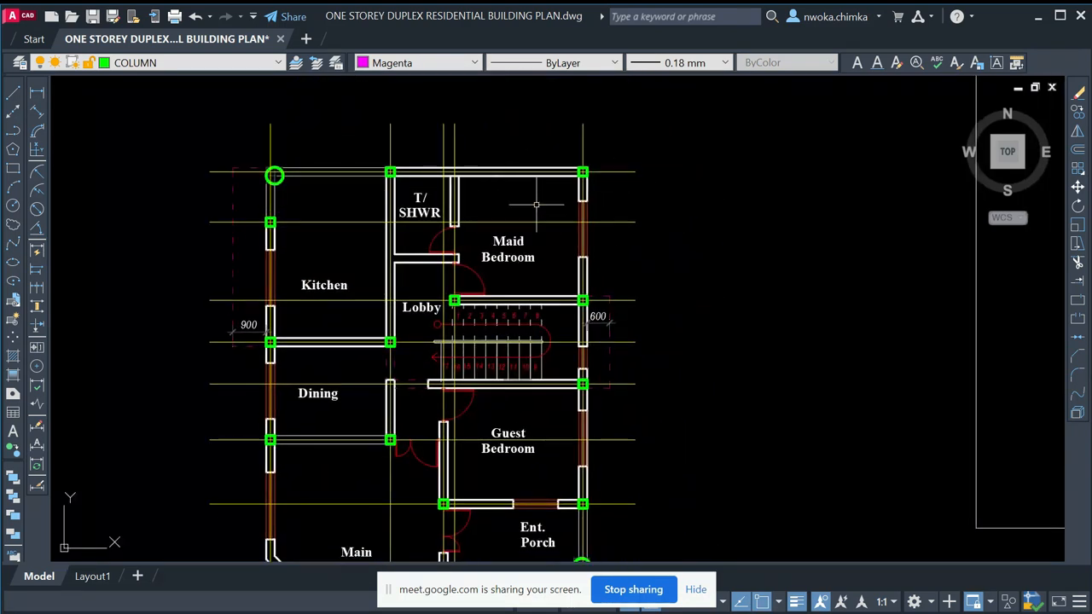
pyautogui.scroll(2, 503, 226)
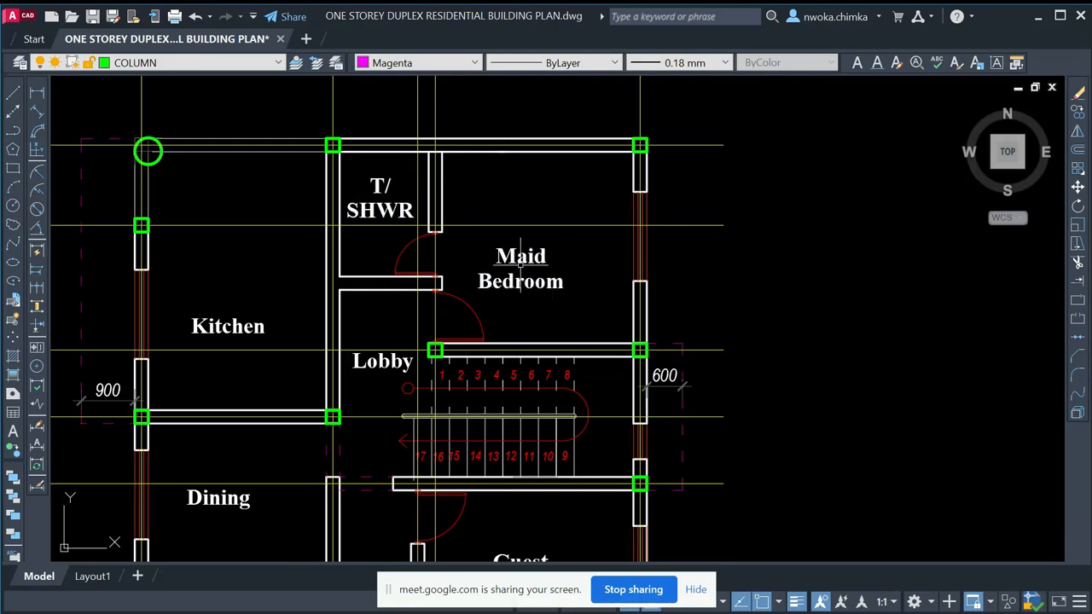
pyautogui.scroll(4, 527, 255)
pyautogui.scroll(-4, 547, 285)
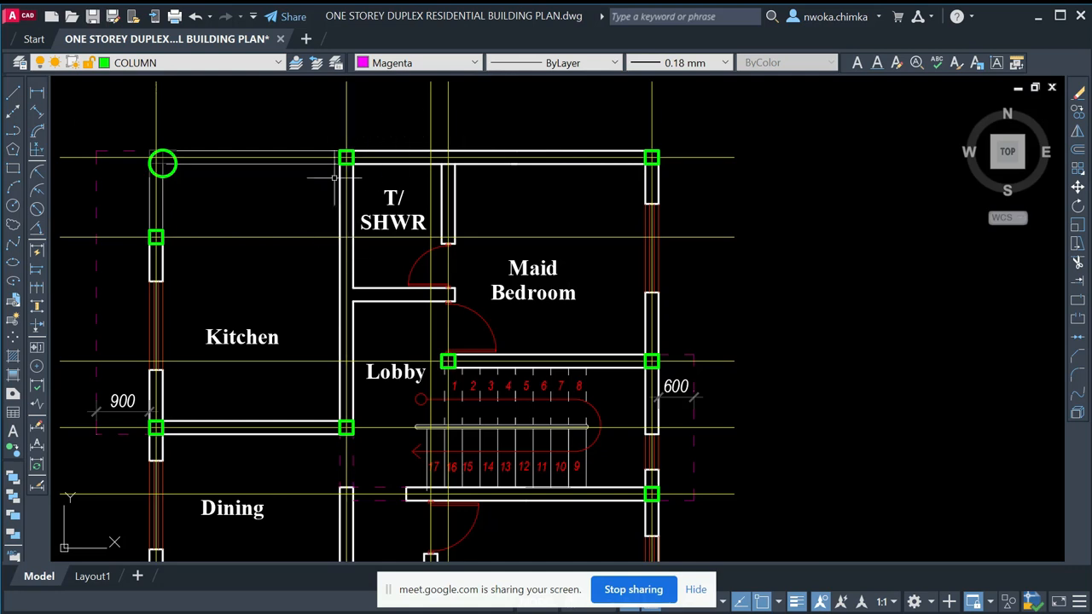
pyautogui.click(323, 128)
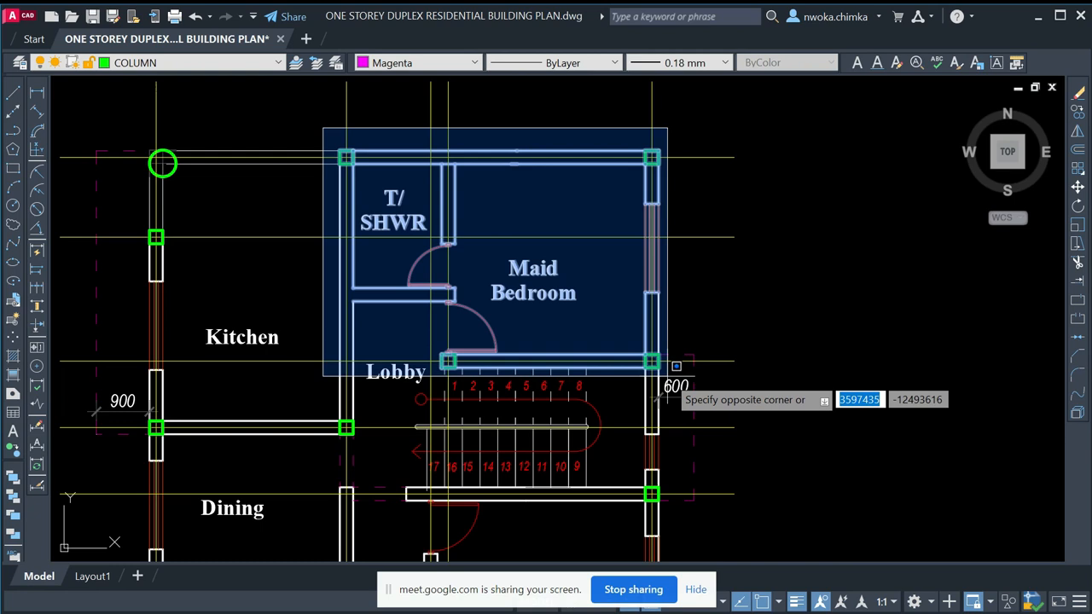
pyautogui.press('Escape')
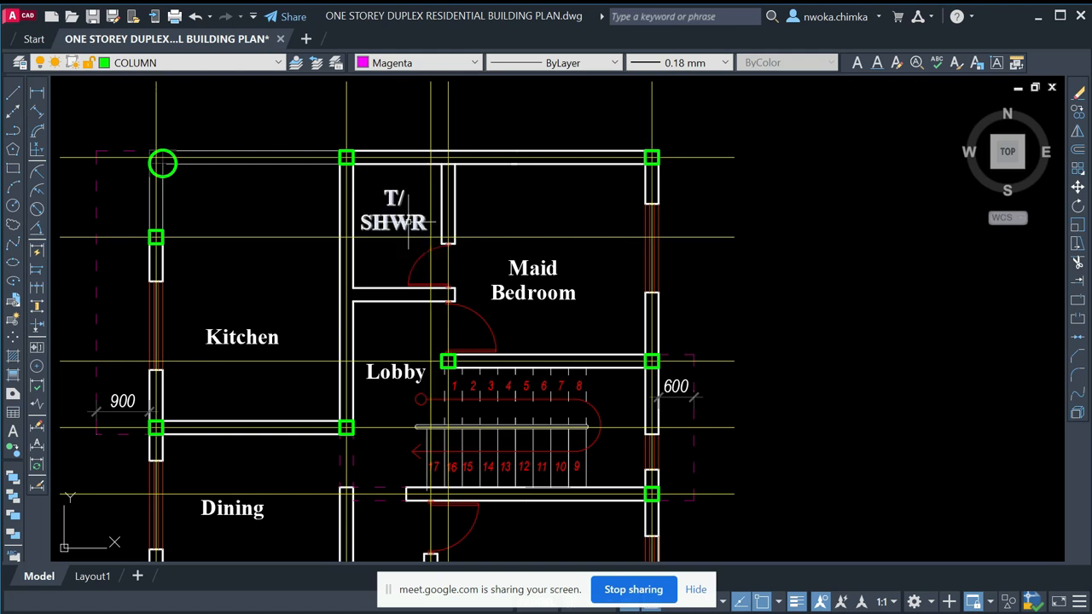
# - Measure the horizontal spacing between the columns at the ends of the outer wall above T/SHWR and Maid Bedroom, without placing the dimension
pyautogui.click(36, 91)
pyautogui.scroll(3, 375, 179)
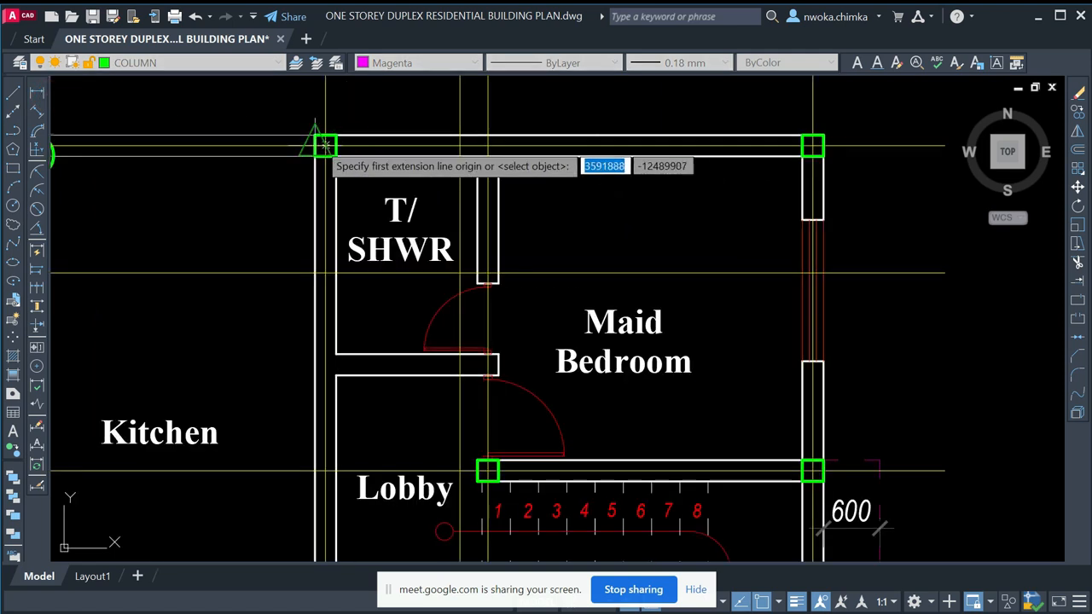
pyautogui.scroll(2, 324, 147)
pyautogui.click(326, 149)
pyautogui.scroll(-4, 780, 165)
pyautogui.scroll(2, 719, 162)
pyautogui.scroll(2, 586, 154)
pyautogui.click(601, 161)
pyautogui.scroll(-2, 600, 161)
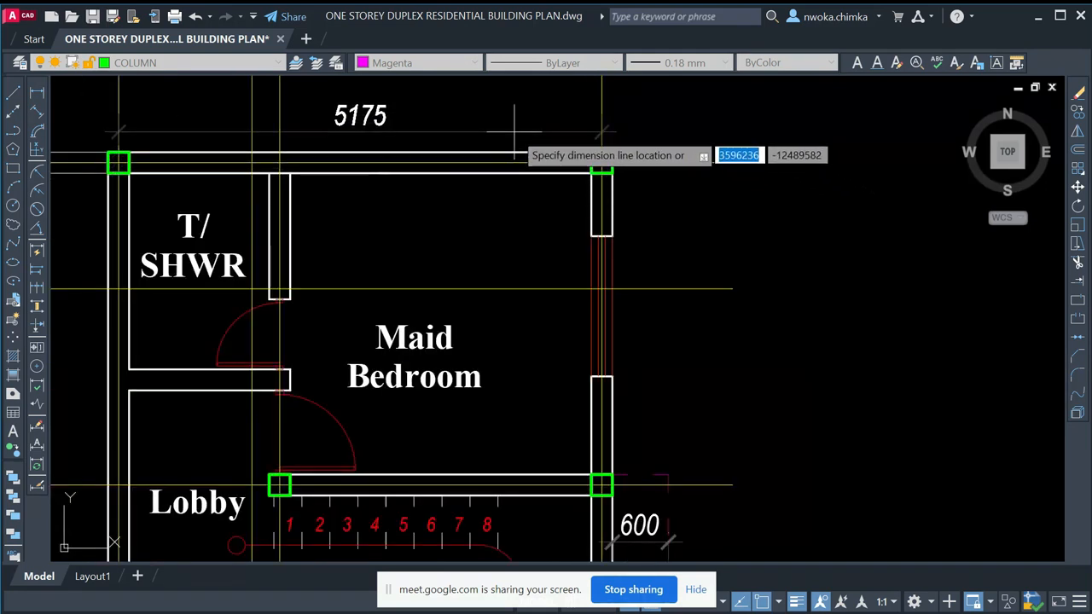
pyautogui.press('Escape')
# - Measure the vertical spacing between the two columns on Maid Bedroom's outer window wall, without placing the dimension
pyautogui.press('space')
pyautogui.click(603, 162)
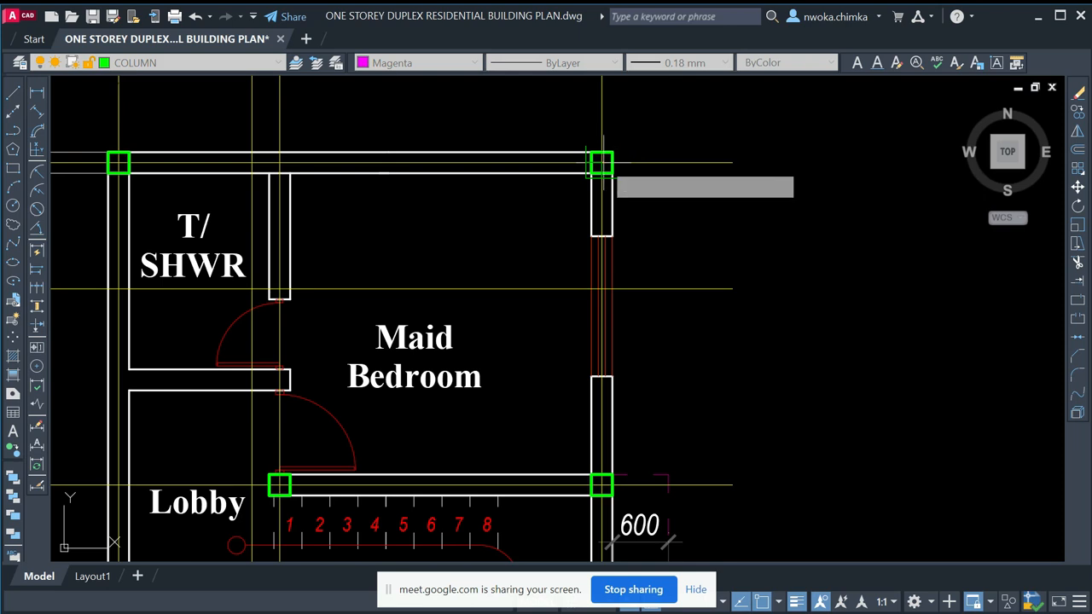
pyautogui.click(601, 485)
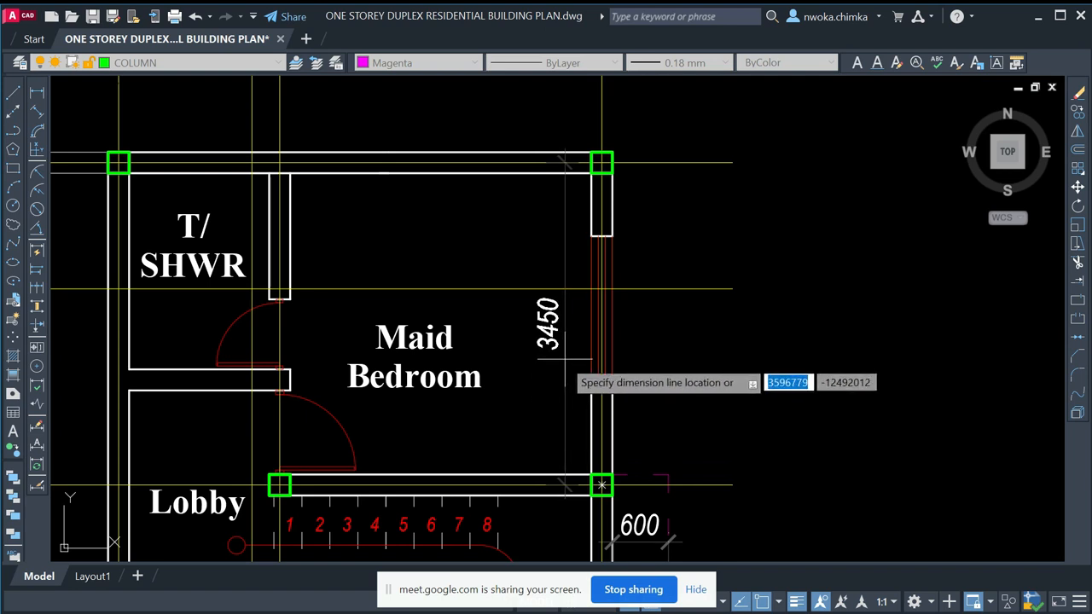
pyautogui.press('Escape')
pyautogui.moveTo(414, 308); pyautogui.dragTo(528, 244, button='middle')
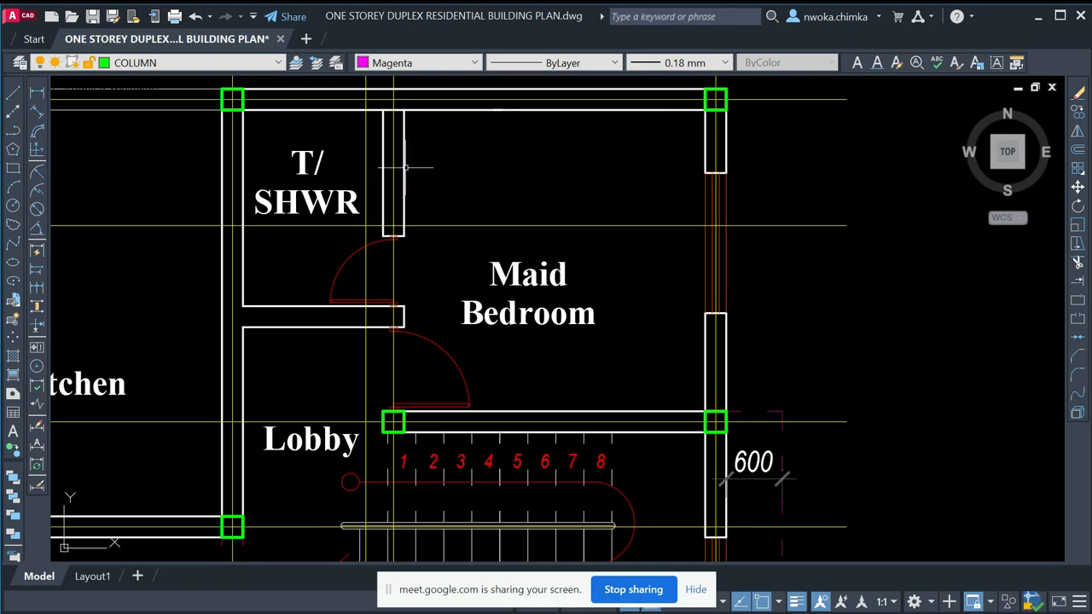
# - Delete the partition wall between T/SHWR and Maid Bedroom together with the T/SHWR text label
pyautogui.click(405, 166)
pyautogui.click(393, 203)
pyautogui.click(369, 183)
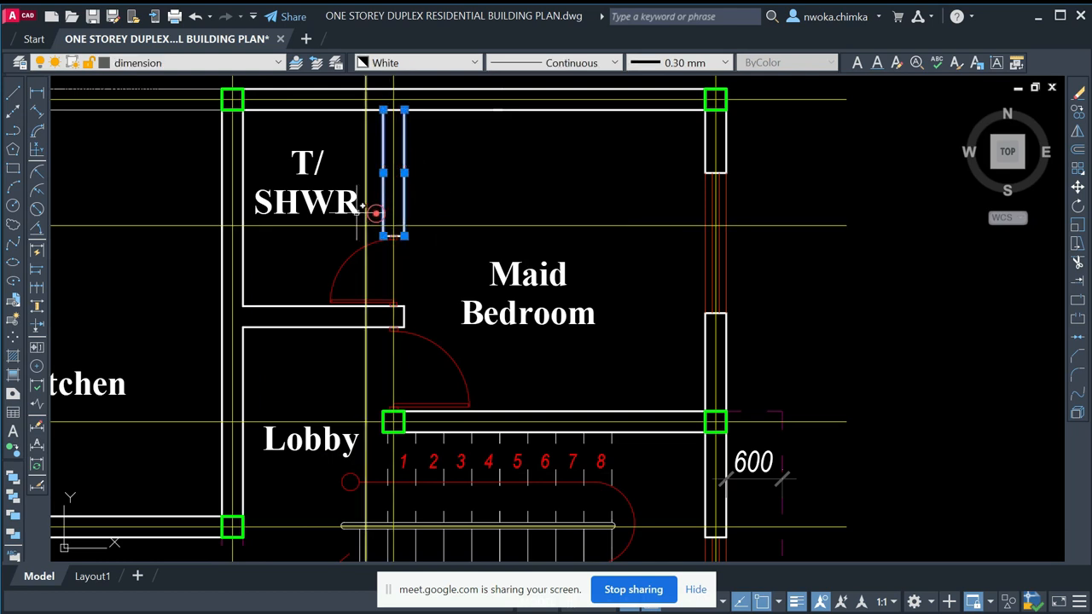
pyautogui.click(298, 195)
pyautogui.click(256, 179)
pyautogui.click(475, 360)
pyautogui.write('e')
pyautogui.press('Return')
# - Delete the short wall between T/SHWR and Lobby, plus the T/SHWR and Maid Bedroom doors
pyautogui.click(327, 305)
pyautogui.click(322, 327)
pyautogui.write('e')
pyautogui.press('Return')
pyautogui.click(346, 271)
pyautogui.click(459, 371)
pyautogui.click(461, 371)
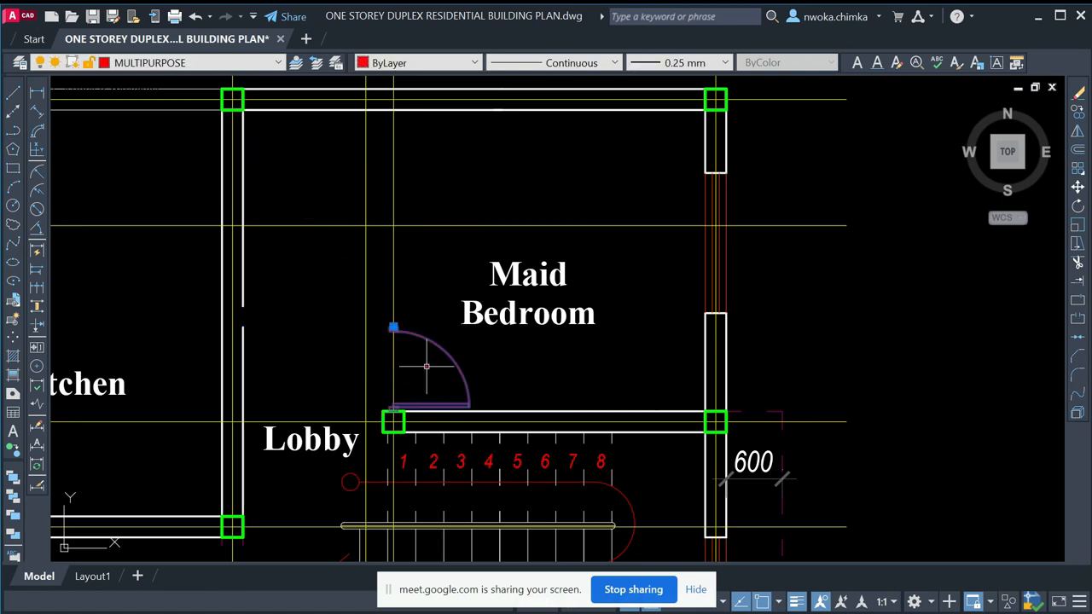
pyautogui.press('Delete')
# - Join the two broken segments of the wall face between Kitchen and Lobby into one line
pyautogui.scroll(-3, 426, 367)
pyautogui.moveTo(352, 361); pyautogui.dragTo(412, 312, button='middle')
pyautogui.write('j')
pyautogui.press('Return')
pyautogui.click(390, 243)
pyautogui.click(391, 280)
pyautogui.press('Return')
# - Draw two parallel horizontal lines from the stair column's outer corners to the Kitchen wall, closing the bay above Lobby
pyautogui.scroll(2, 475, 317)
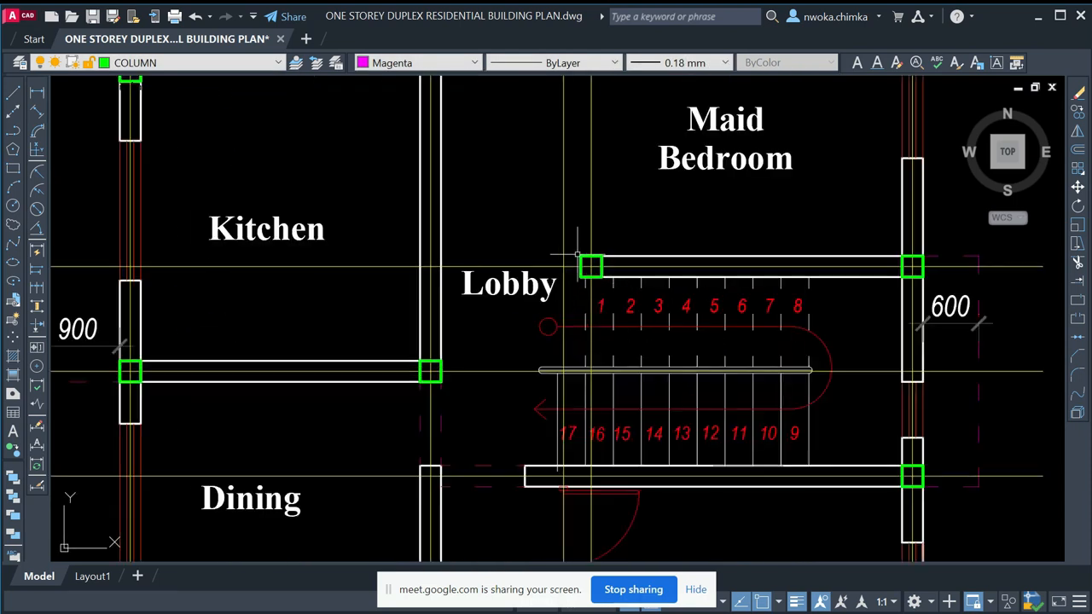
pyautogui.scroll(2, 578, 254)
pyautogui.press('Return')
pyautogui.scroll(2, 612, 281)
pyautogui.click(596, 280)
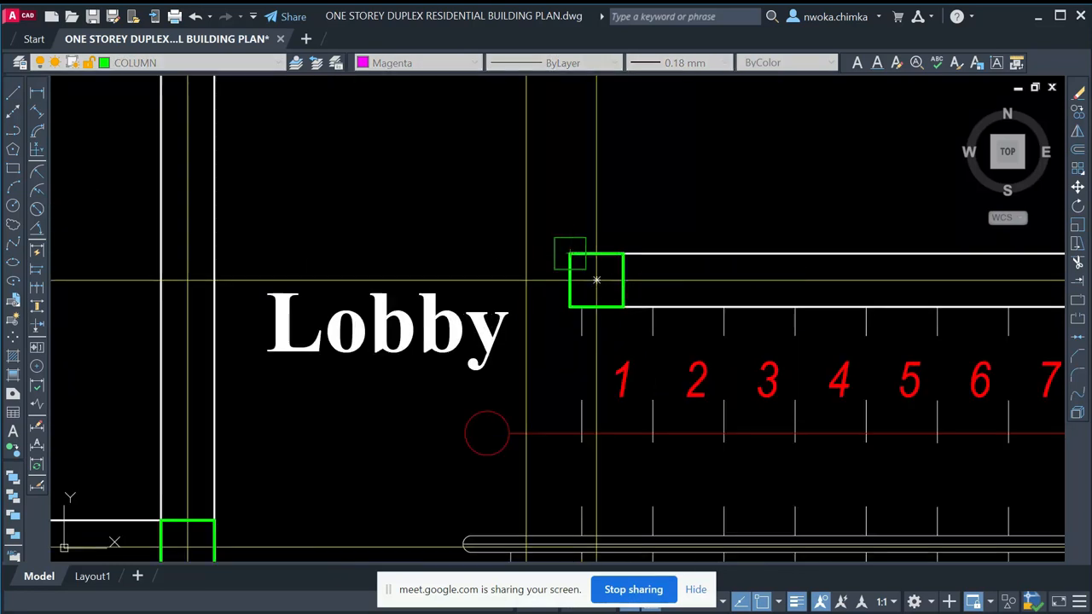
pyautogui.click(214, 253)
pyautogui.press('Return')
pyautogui.press('Return')
pyautogui.click(569, 306)
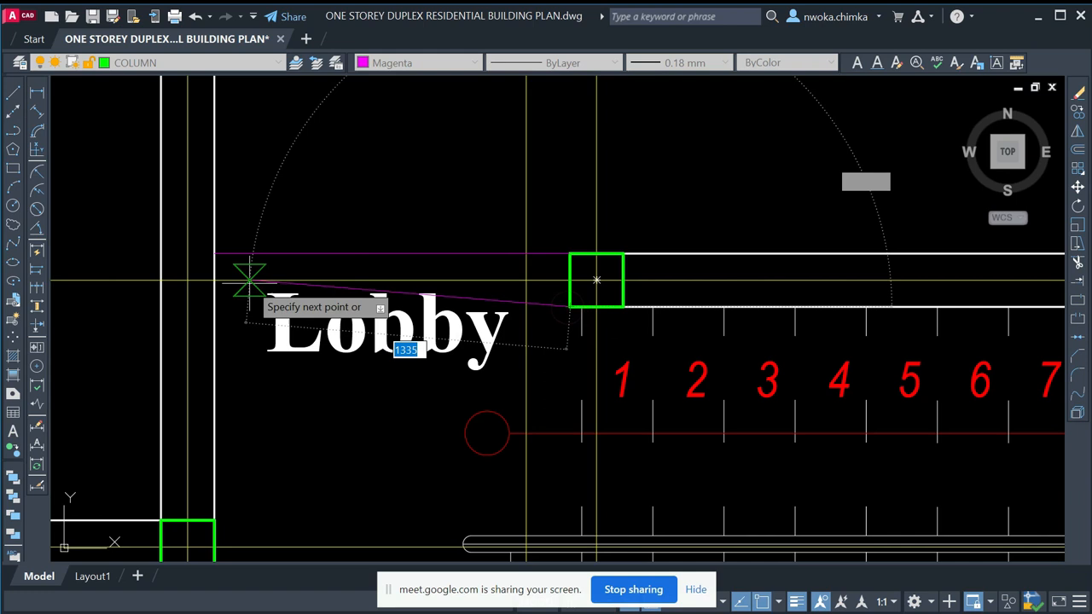
pyautogui.click(215, 306)
pyautogui.press('Return')
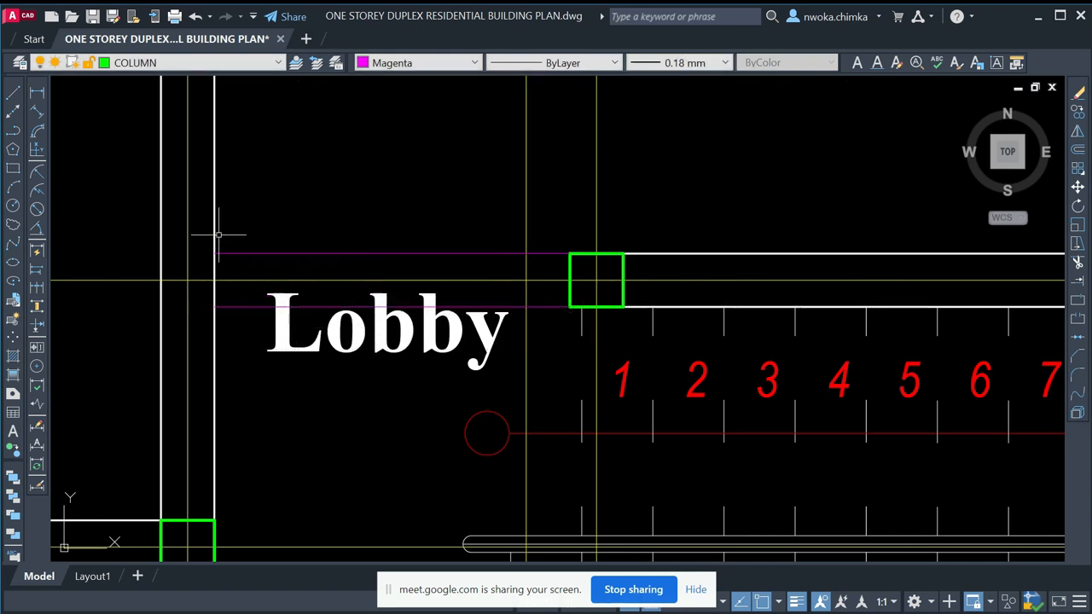
pyautogui.click(209, 229)
pyautogui.press('Escape')
# - Move the Lobby text label down, clear of the two new lines
pyautogui.click(415, 338)
pyautogui.click(405, 365)
pyautogui.write('m')
pyautogui.press('Return')
pyautogui.click(429, 163)
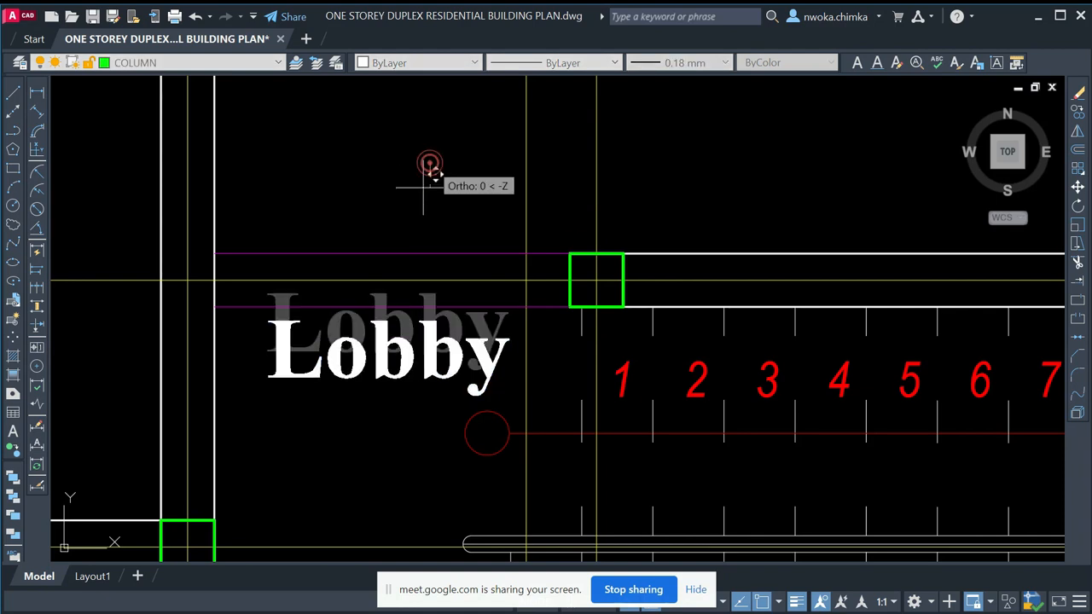
pyautogui.click(390, 237)
pyautogui.scroll(-1, 444, 187)
pyautogui.write('m')
pyautogui.press('Escape')
# - Set the colour of the two new lines above Lobby to Magenta
pyautogui.click(439, 217)
pyautogui.click(419, 262)
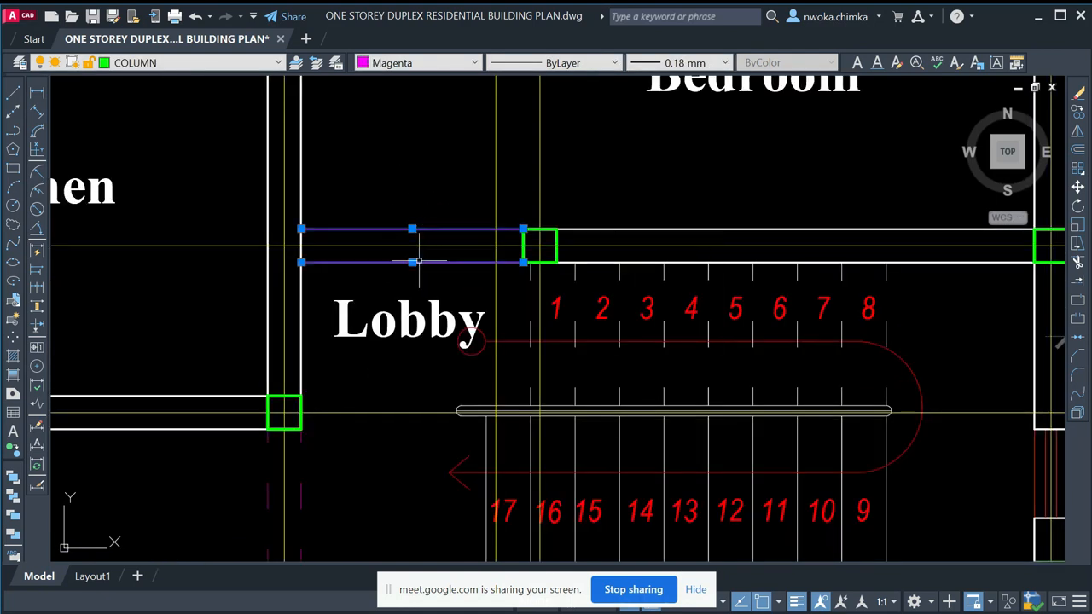
pyautogui.click(425, 65)
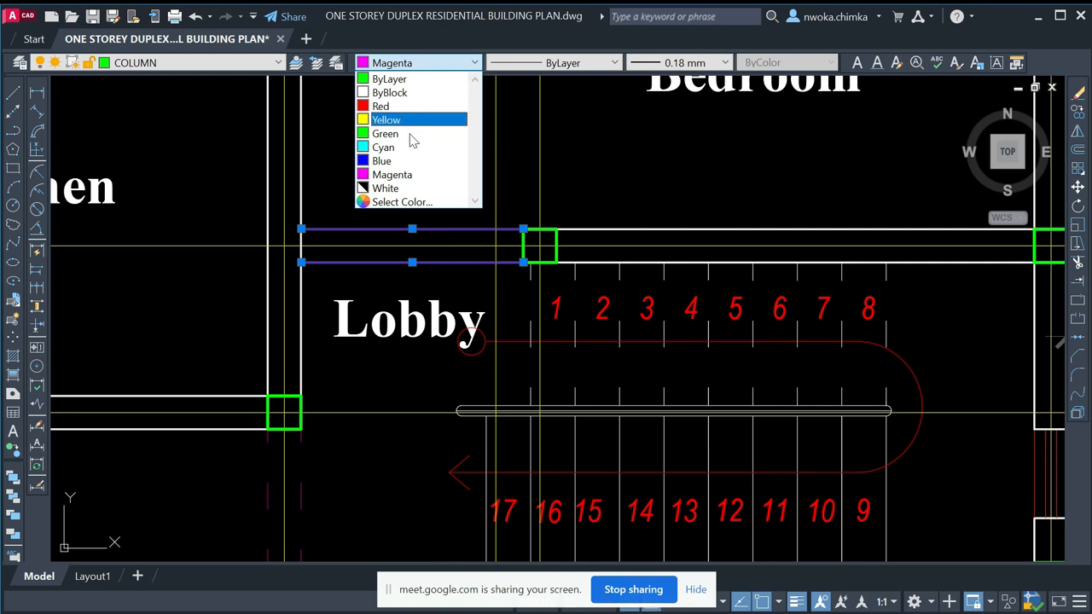
pyautogui.click(392, 176)
pyautogui.scroll(-4, 388, 328)
pyautogui.press('Escape')
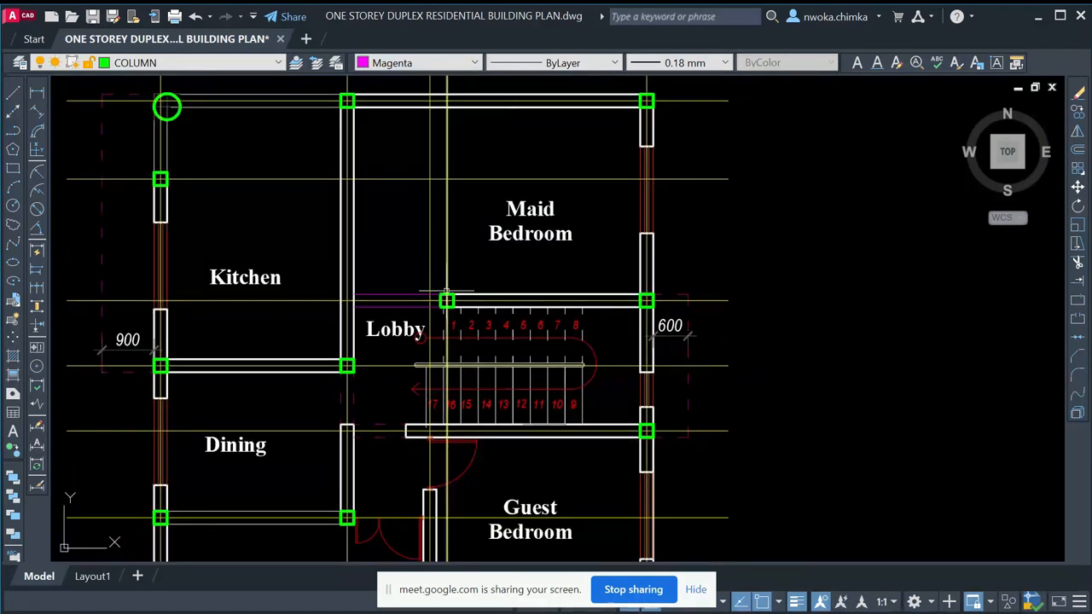
# - Recolour the two lines above Lobby to white like the plan's other thin beam lines
pyautogui.scroll(4, 418, 287)
pyautogui.click(409, 288)
pyautogui.click(379, 350)
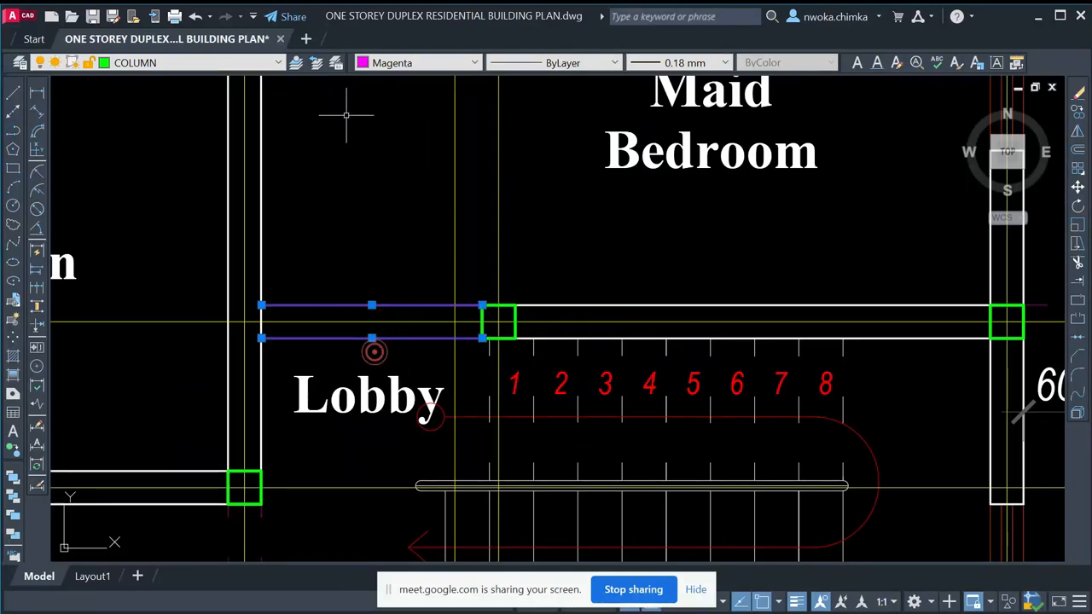
pyautogui.click(391, 66)
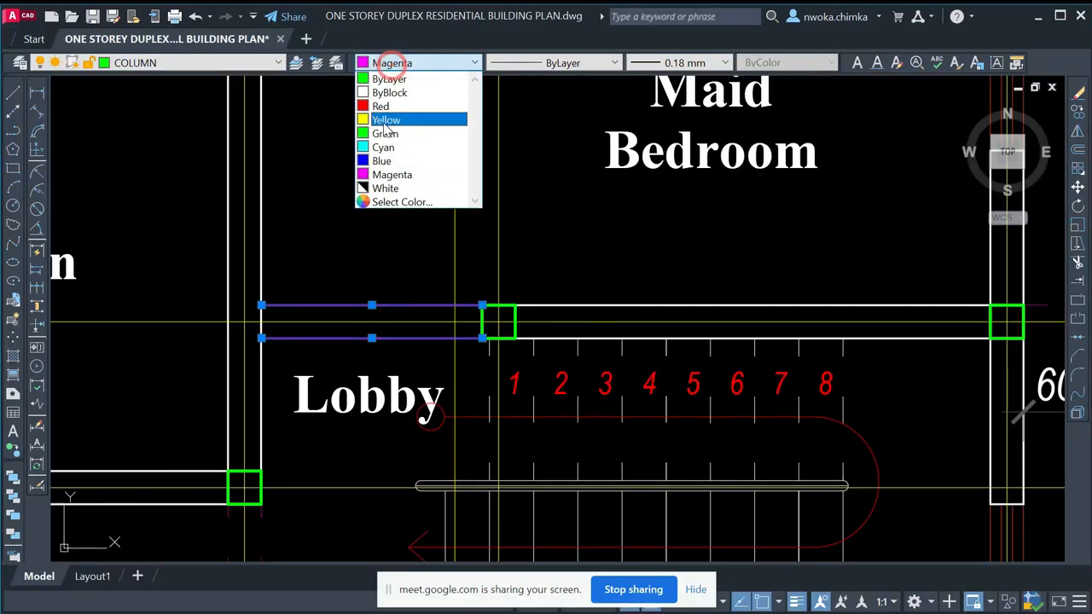
pyautogui.click(394, 80)
pyautogui.press('Escape')
# - Replace the Kitchen label's text with P1
pyautogui.scroll(-2, 391, 231)
pyautogui.moveTo(517, 292); pyautogui.dragTo(510, 316, button='middle')
pyautogui.scroll(-2, 516, 273)
pyautogui.scroll(2, 509, 292)
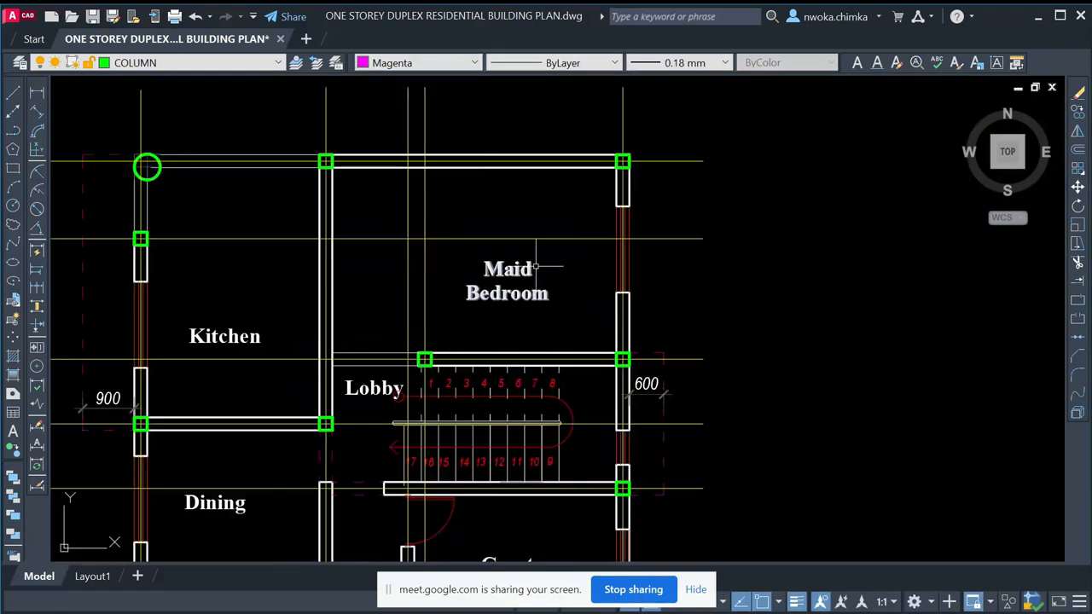
pyautogui.click(519, 295)
pyautogui.press('Escape')
pyautogui.moveTo(219, 336); pyautogui.dragTo(274, 246, button='middle')
pyautogui.click(274, 245)
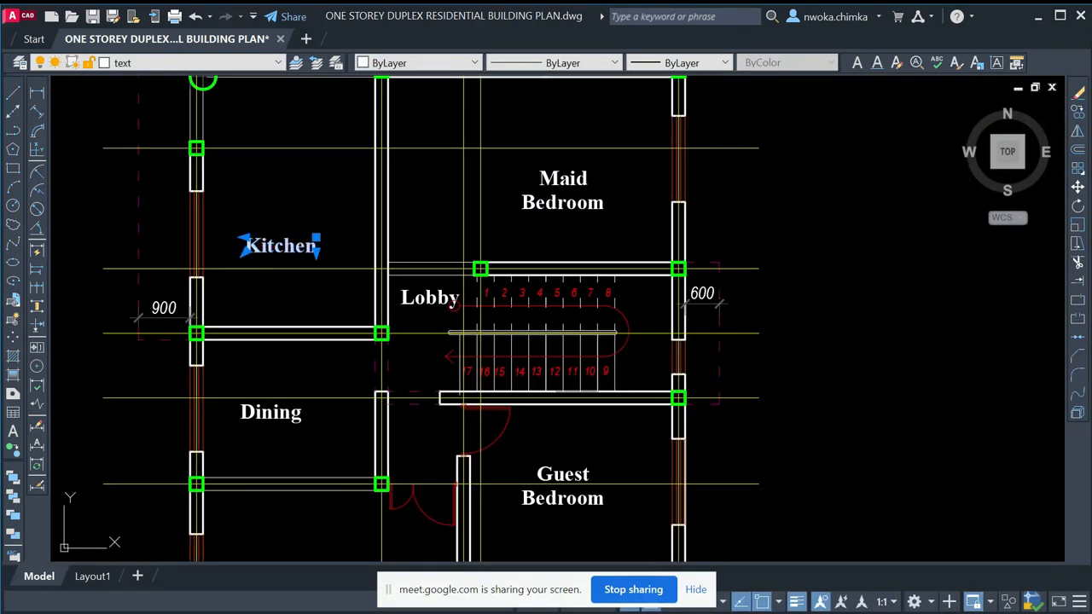
pyautogui.doubleClick(274, 246)
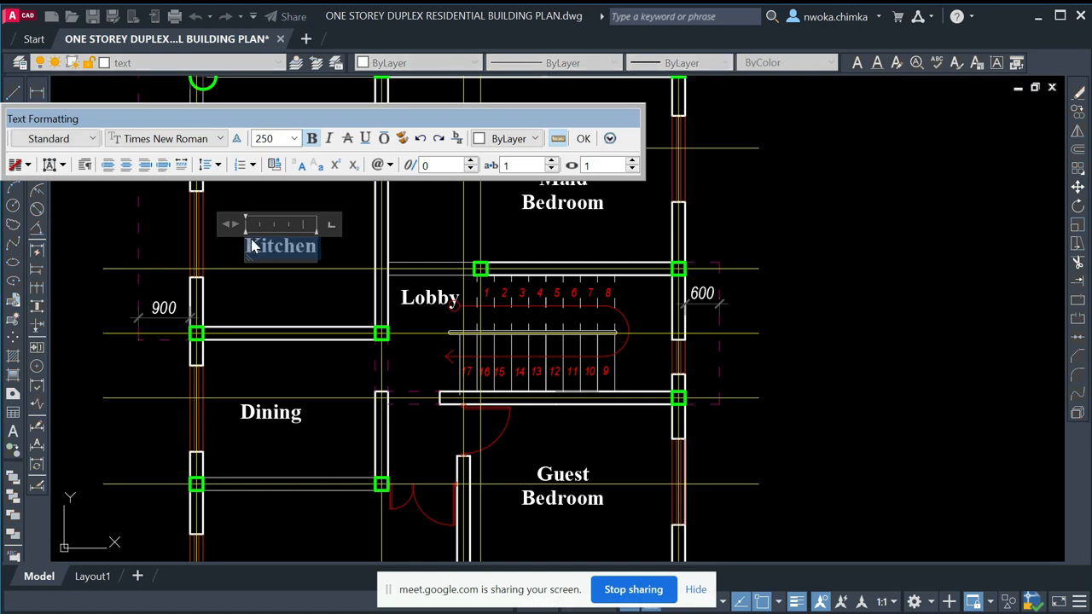
pyautogui.write('P1')
pyautogui.click(259, 266)
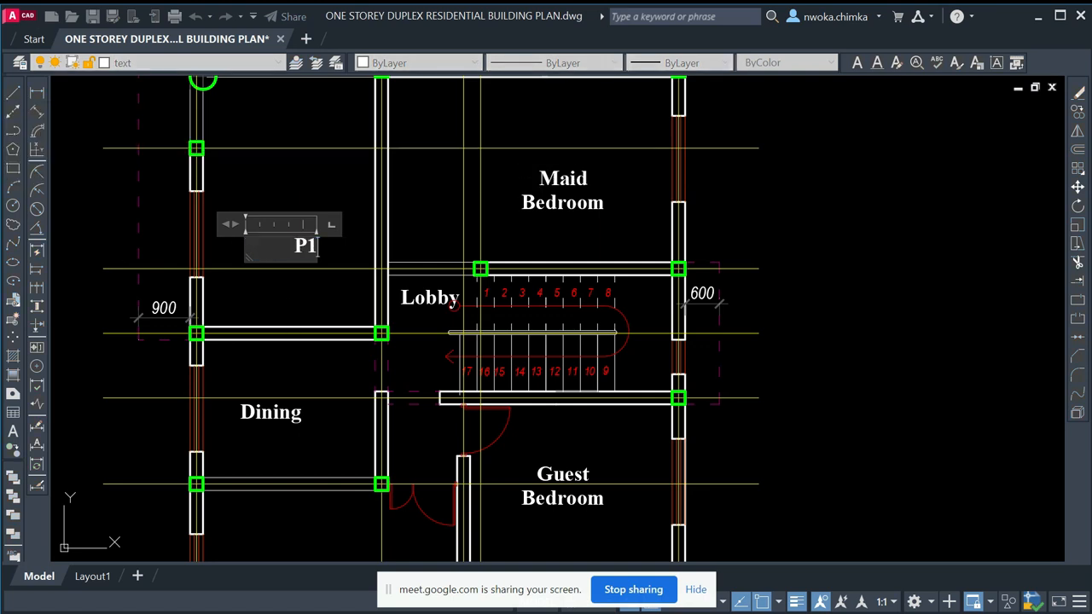
# - Move the P1 label to the middle of its bay, with Ortho mode off
pyautogui.click(302, 237)
pyautogui.press('Return')
pyautogui.click(309, 215)
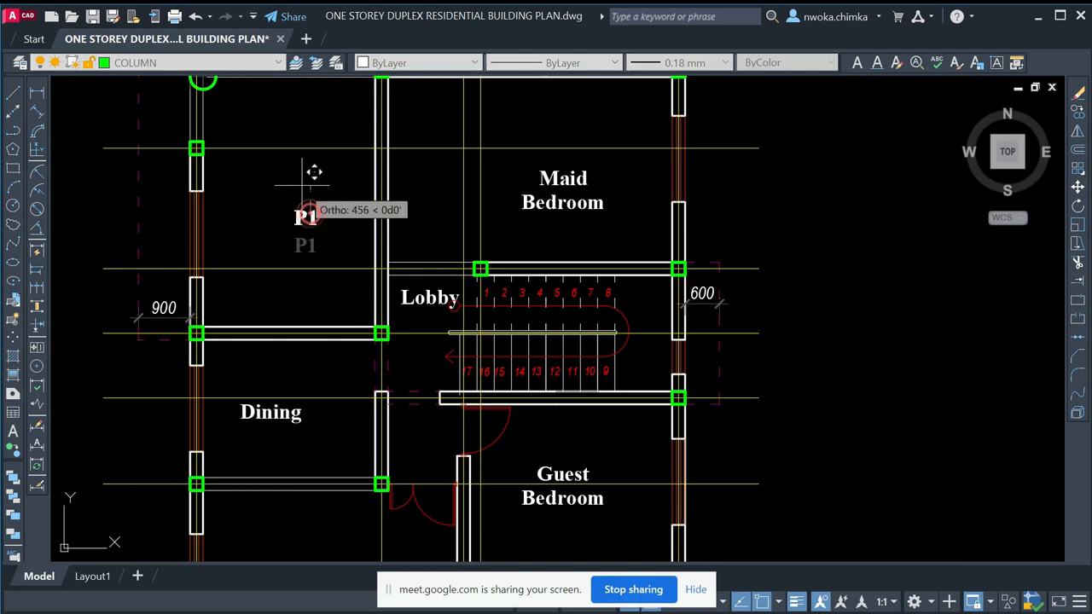
pyautogui.press('F8')
pyautogui.click(296, 176)
# - Replace the Maid Bedroom label's text with P2
pyautogui.click(554, 181)
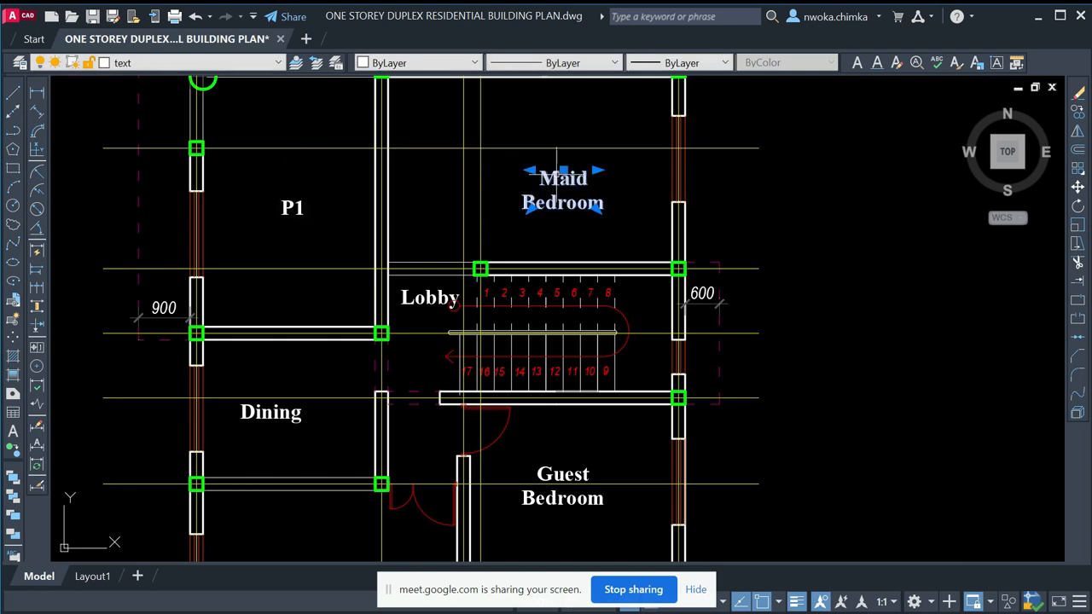
pyautogui.doubleClick(561, 203)
pyautogui.hotkey('ctrl', 'a')
pyautogui.write('P2')
pyautogui.click(616, 248)
# - Delete the window in P2's outer side wall along with its jamb lines
pyautogui.moveTo(645, 222); pyautogui.dragTo(513, 290, button='middle')
pyautogui.click(530, 172)
pyautogui.click(611, 273)
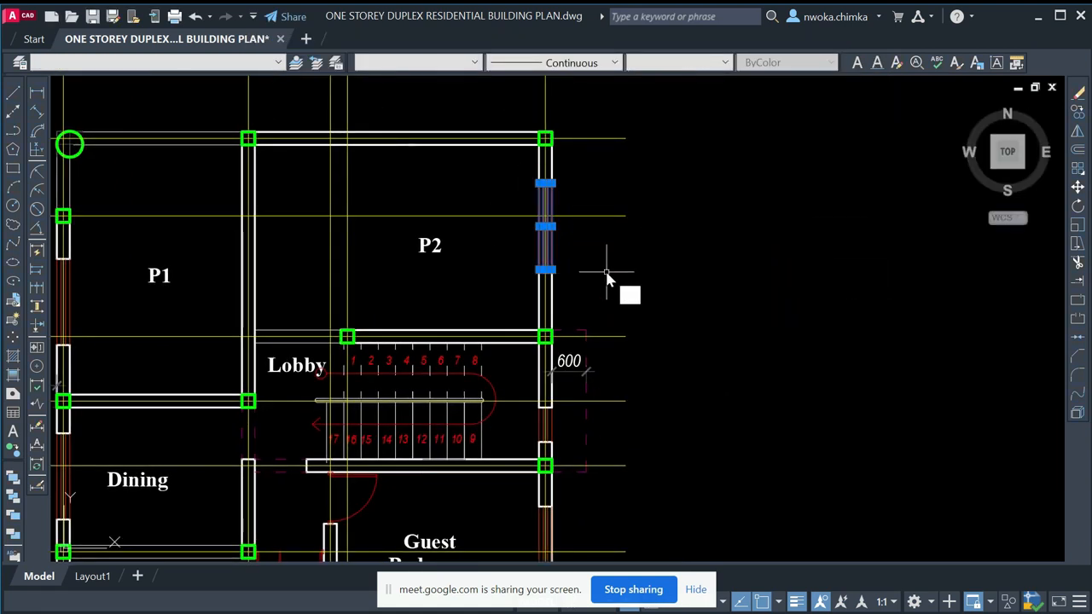
pyautogui.press('Delete')
# - Join the outer and inner wall faces across the removed window opening in P2's outer wall
pyautogui.press('Return')
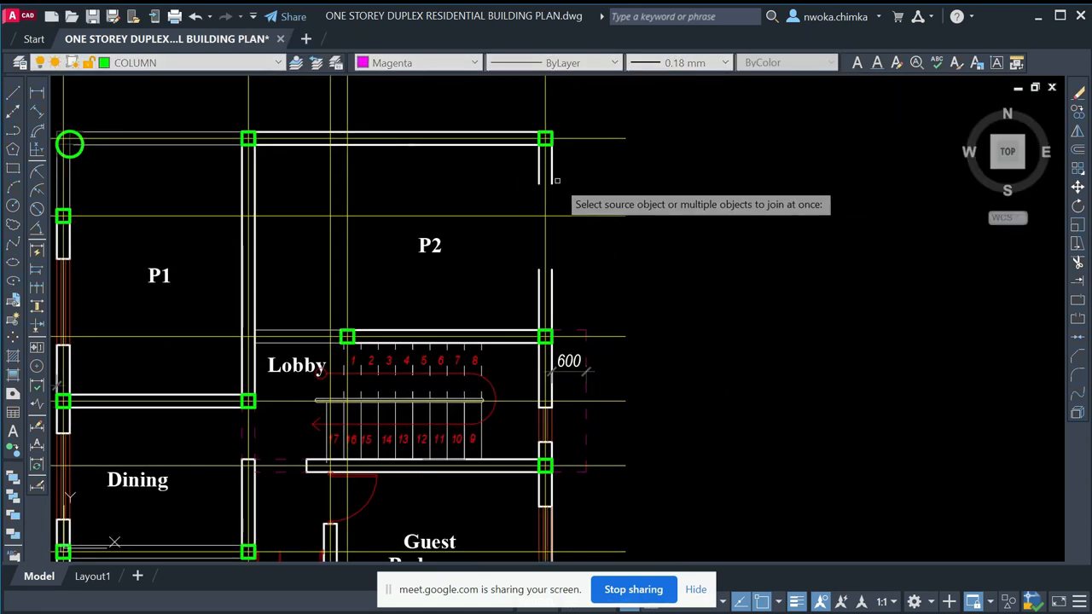
pyautogui.click(551, 175)
pyautogui.click(552, 294)
pyautogui.press('Return')
pyautogui.press('Return')
pyautogui.click(540, 290)
pyautogui.press('Escape')
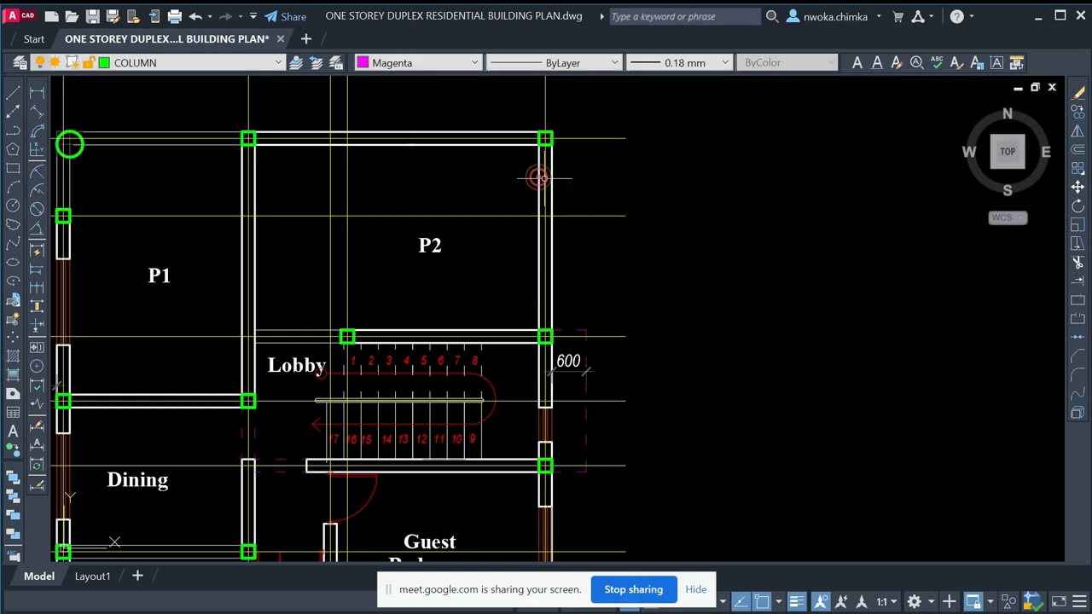
# - Delete the double door between the Dining corner column and the Guest Bedroom wall
pyautogui.scroll(-4, 537, 175)
pyautogui.scroll(2, 463, 202)
pyautogui.moveTo(365, 521); pyautogui.dragTo(361, 463, button='middle')
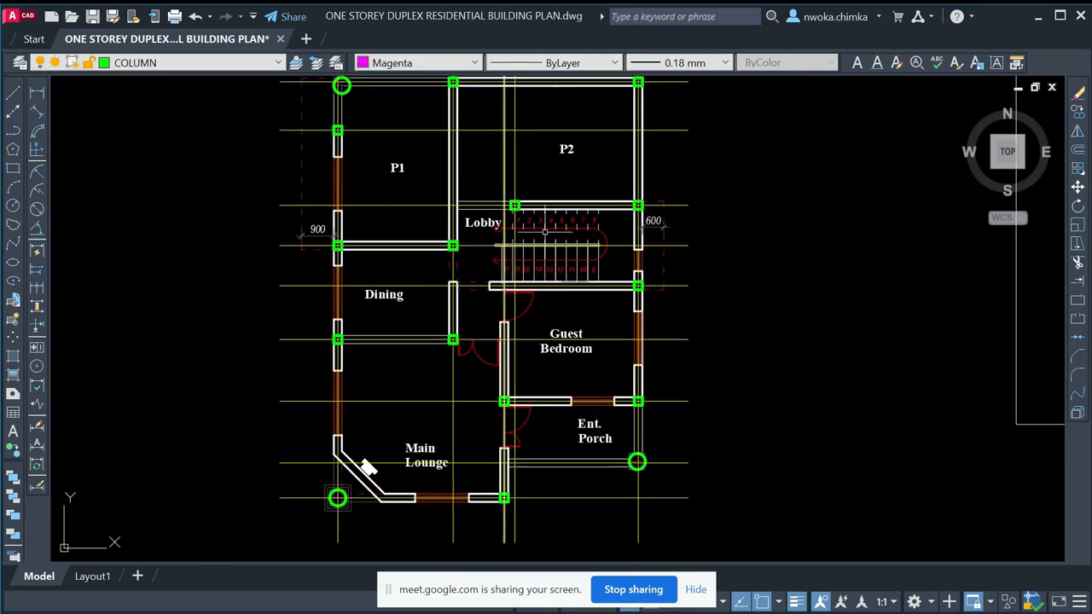
pyautogui.scroll(-3, 358, 490)
pyautogui.scroll(2, 512, 446)
pyautogui.scroll(2, 546, 290)
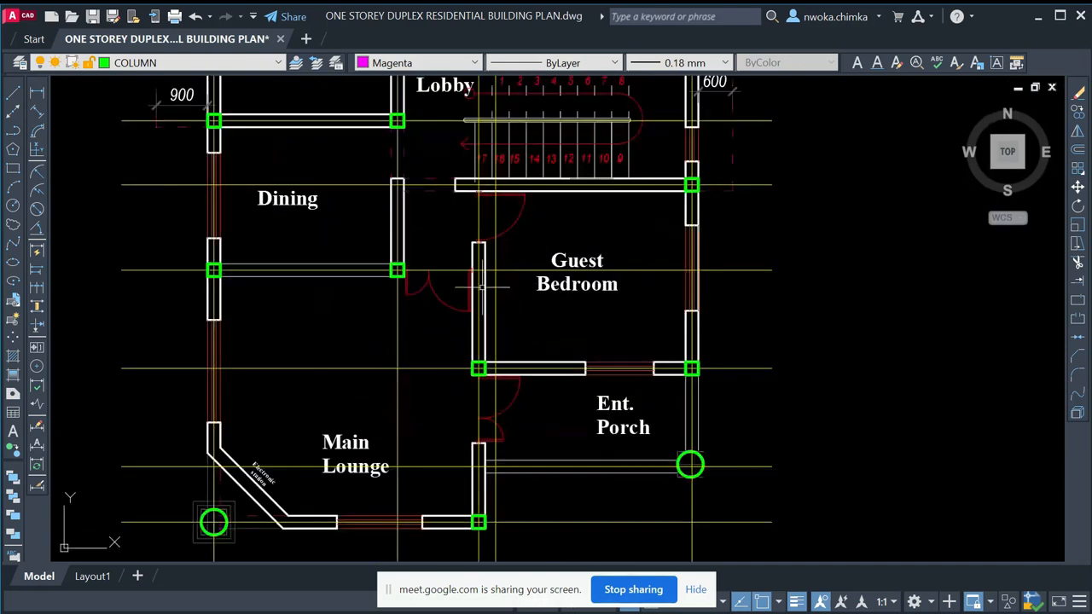
pyautogui.click(405, 296)
pyautogui.click(384, 327)
pyautogui.write('e')
pyautogui.press('Return')
# - Draw two parallel horizontal lines from the Dining corner column to the Guest Bedroom wall
pyautogui.write('l')
pyautogui.press('Return')
pyautogui.scroll(2, 366, 285)
pyautogui.click(354, 290)
pyautogui.click(527, 290)
pyautogui.press('Return')
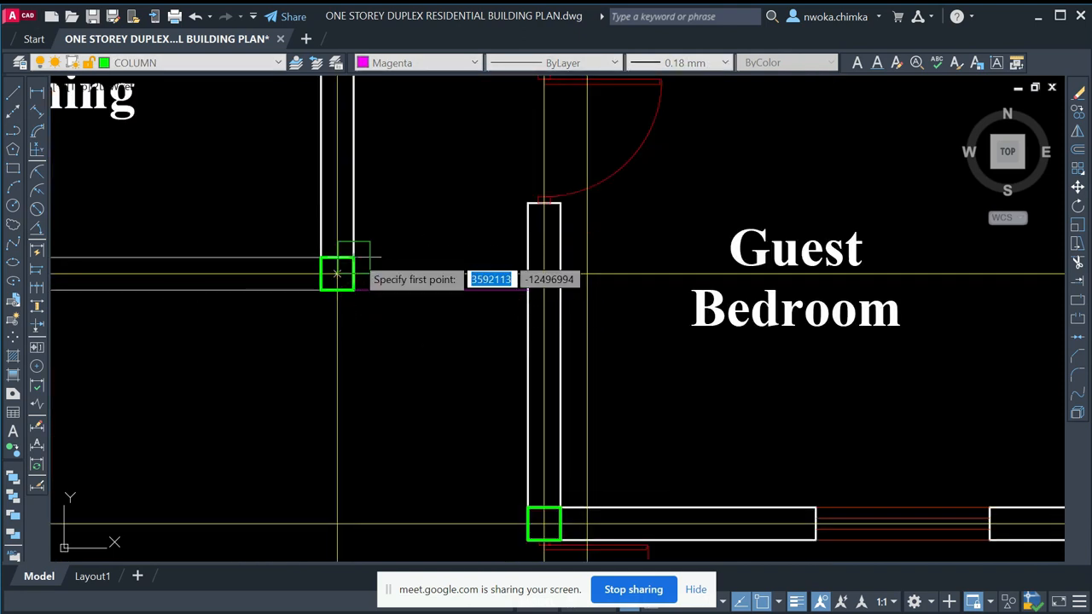
pyautogui.click(354, 257)
pyautogui.click(527, 257)
pyautogui.press('Escape')
# - Match the properties of the existing line below Dining to the two new lines beside Guest Bedroom
pyautogui.write('ma')
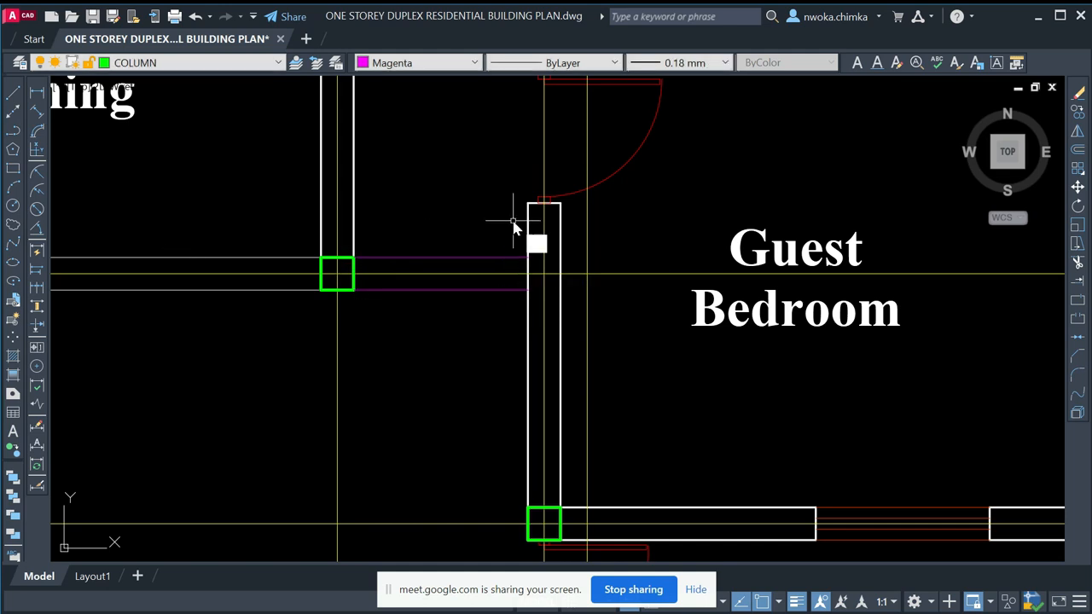
pyautogui.scroll(-5, 449, 250)
pyautogui.press('Return')
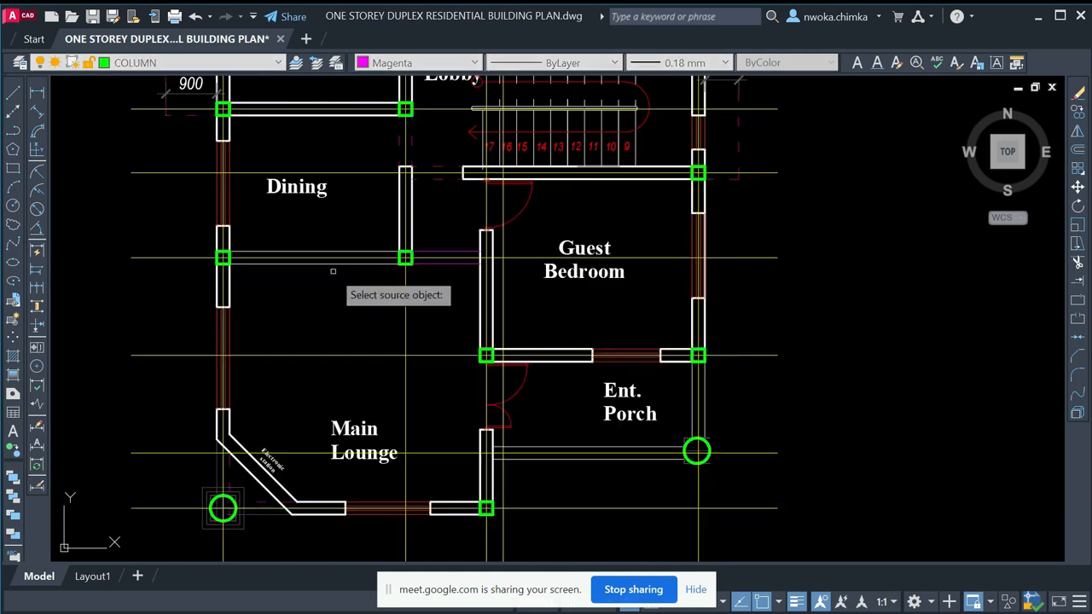
pyautogui.click(350, 254)
pyautogui.click(452, 256)
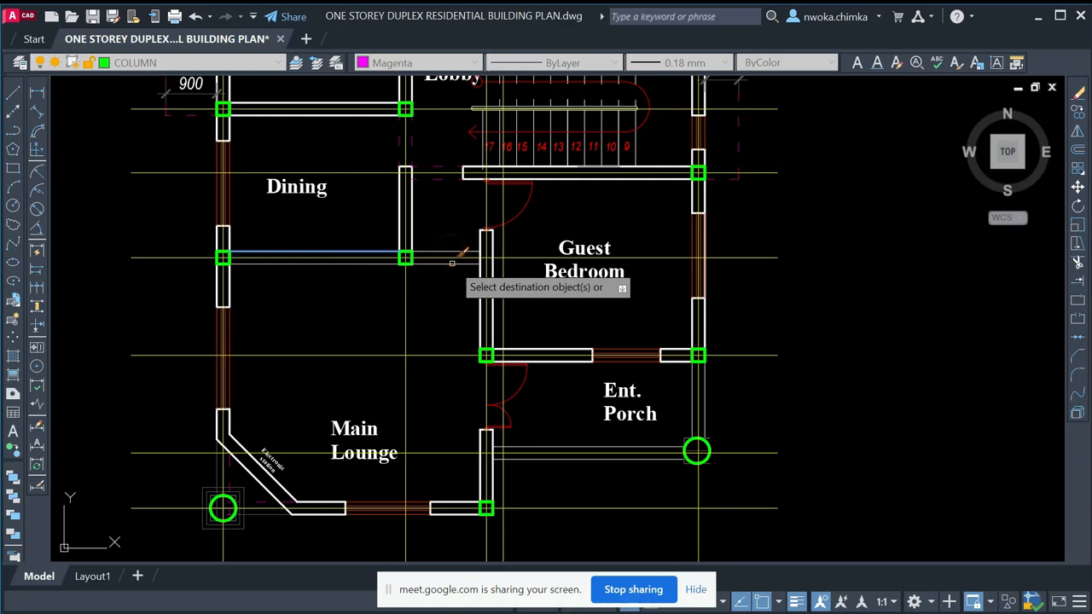
pyautogui.press('Return')
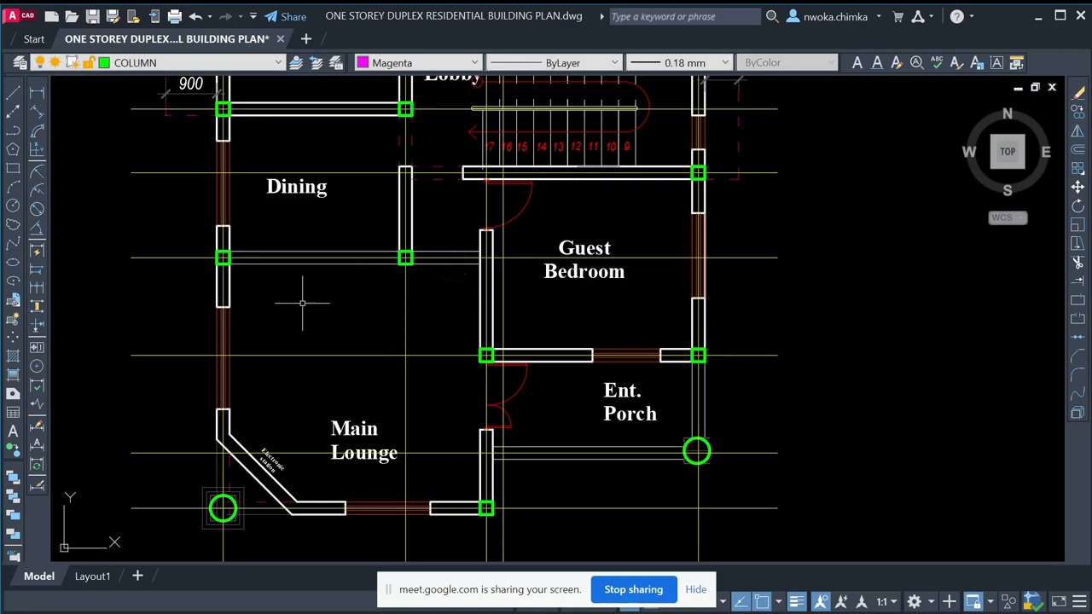
# - Move the Main Lounge label up and slightly left within its room
pyautogui.scroll(2, 332, 430)
pyautogui.click(354, 427)
pyautogui.press('Return')
pyautogui.click(430, 422)
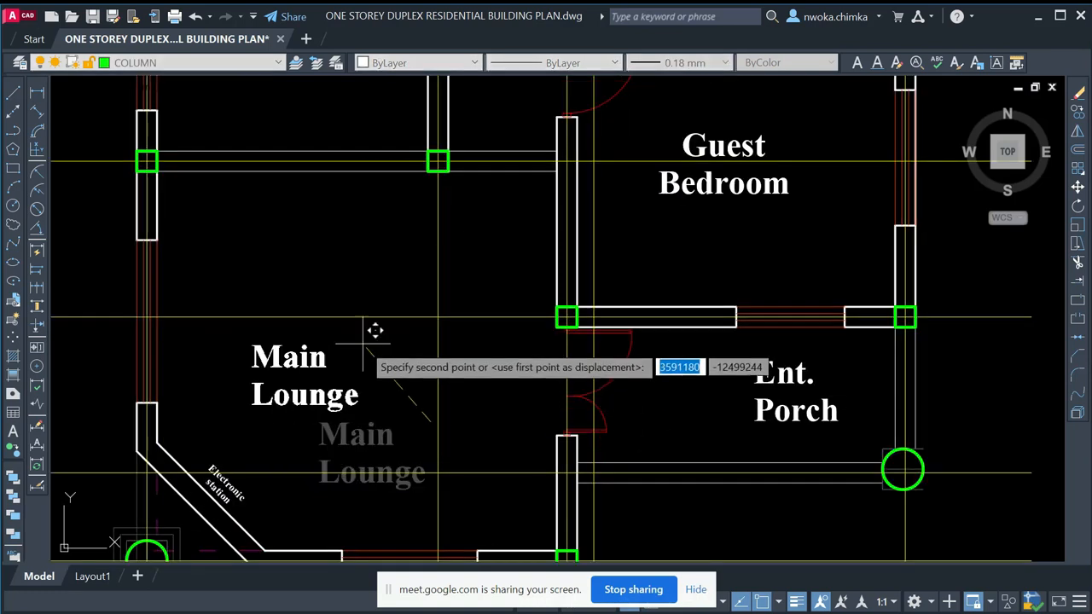
pyautogui.click(401, 348)
# - Try deleting the two parallel lines between Dining and Main Lounge, and undo the deletion
pyautogui.scroll(-2, 406, 346)
pyautogui.scroll(4, 317, 273)
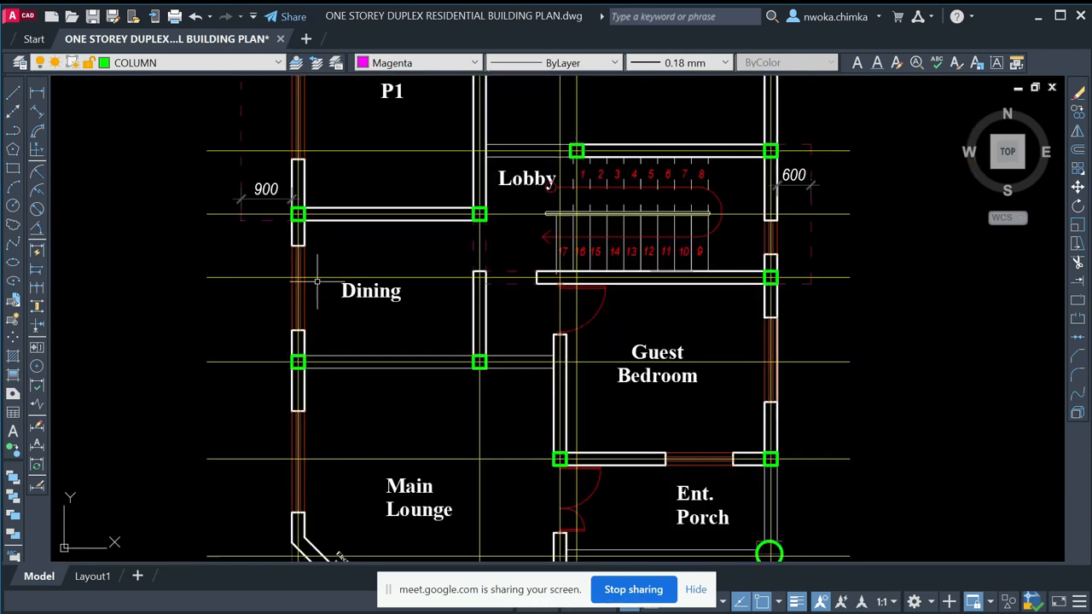
pyautogui.scroll(-4, 336, 263)
pyautogui.scroll(2, 458, 399)
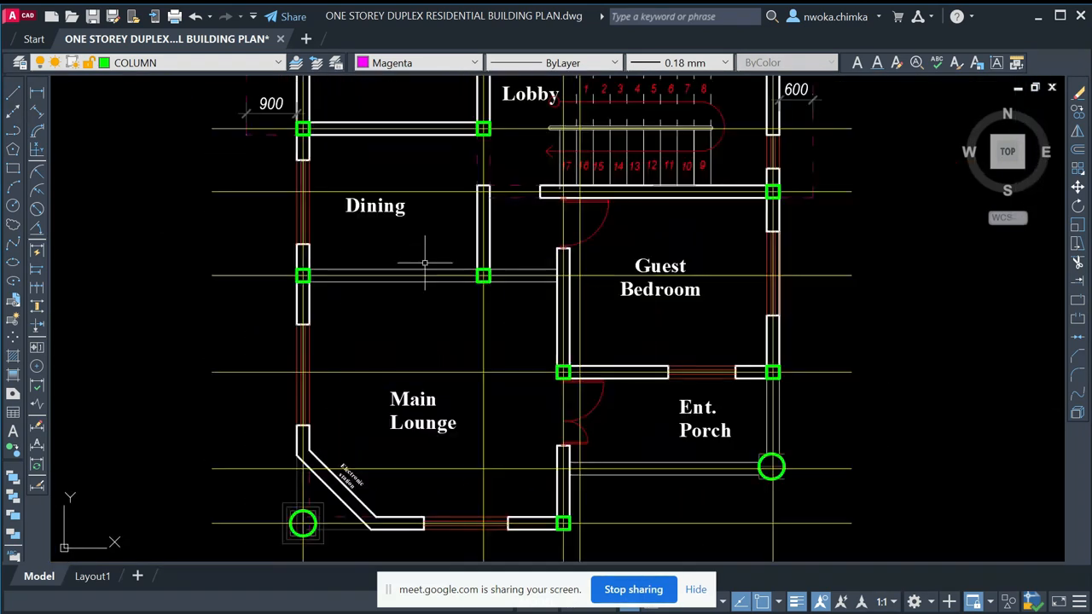
pyautogui.click(394, 272)
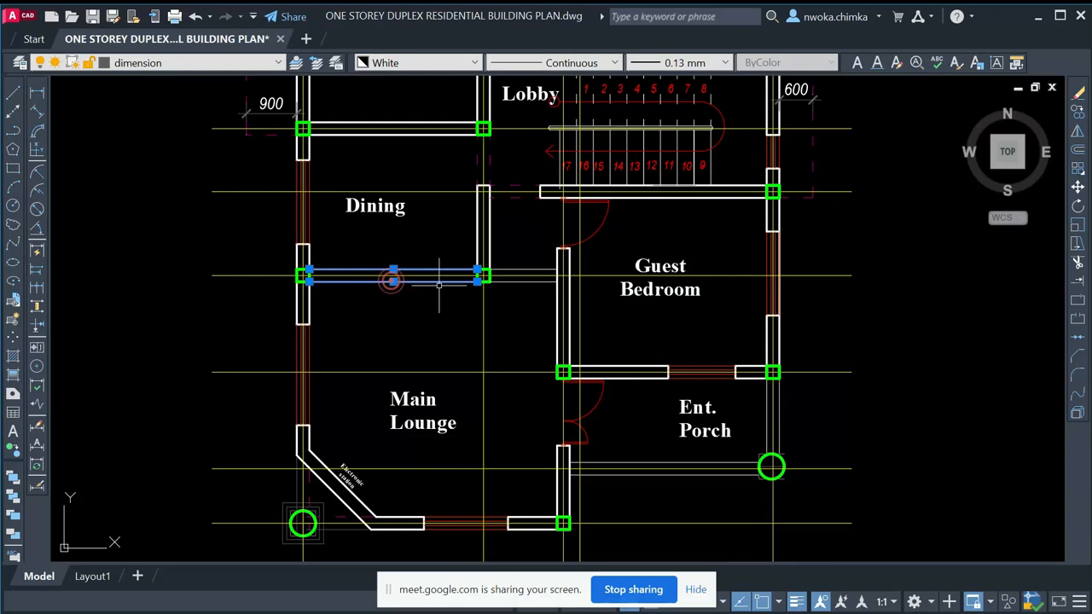
pyautogui.press('Delete')
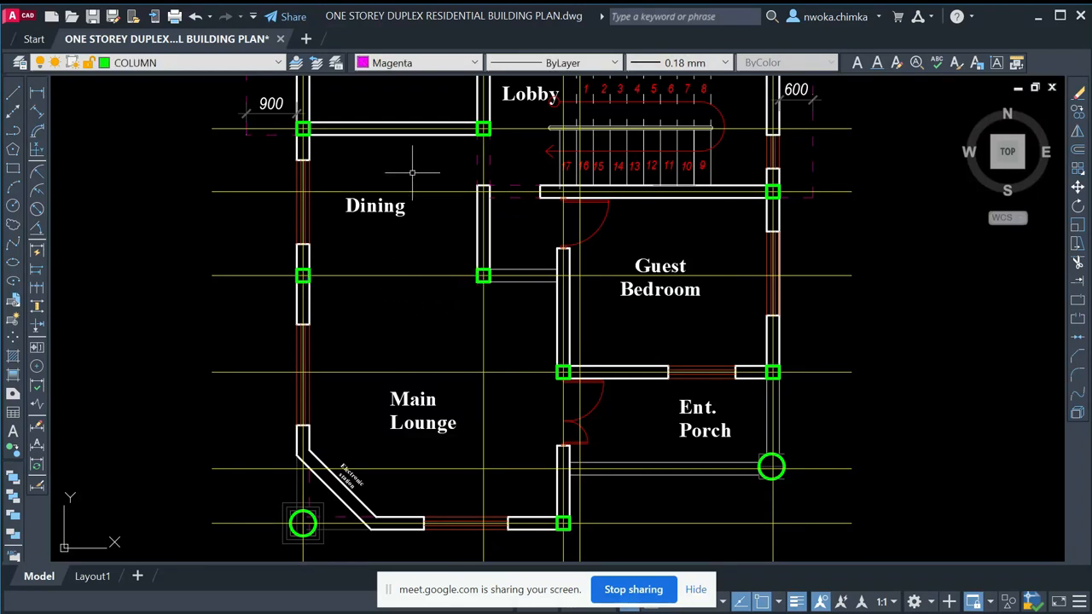
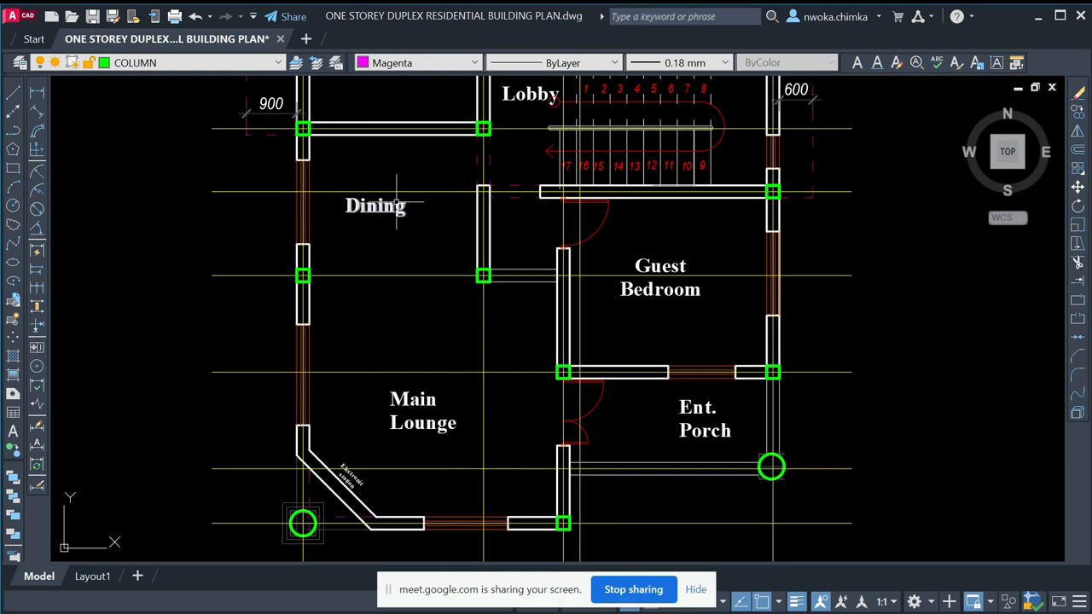
pyautogui.scroll(2, 461, 256)
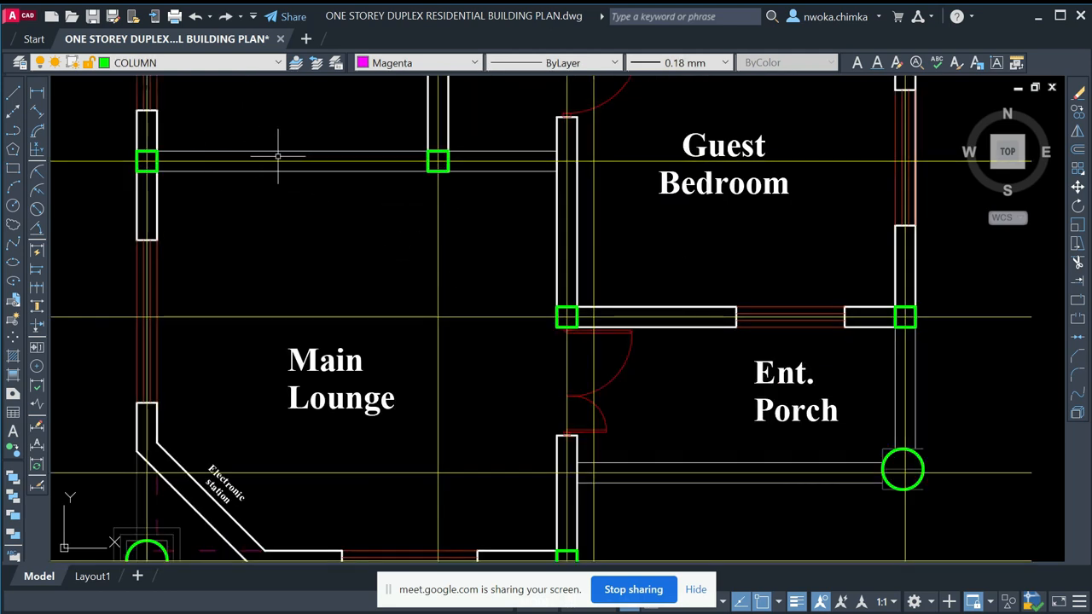
# - Delete the window and its end lines from the outer wall beside Dining
pyautogui.moveTo(277, 156); pyautogui.dragTo(312, 293, button='middle')
pyautogui.scroll(-2, 313, 293)
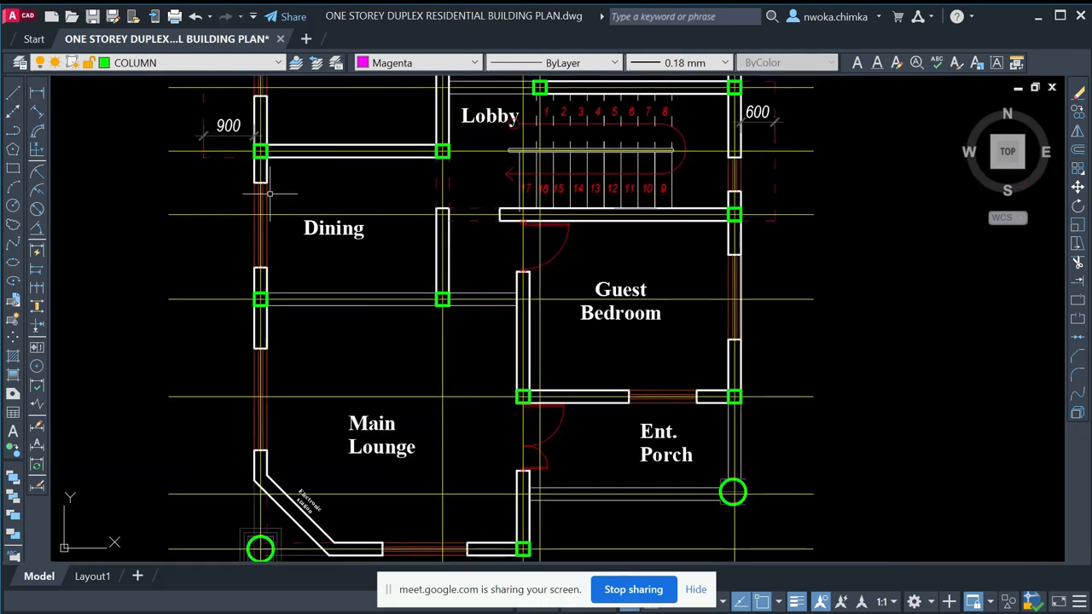
pyautogui.moveTo(440, 353); pyautogui.dragTo(424, 207, button='middle')
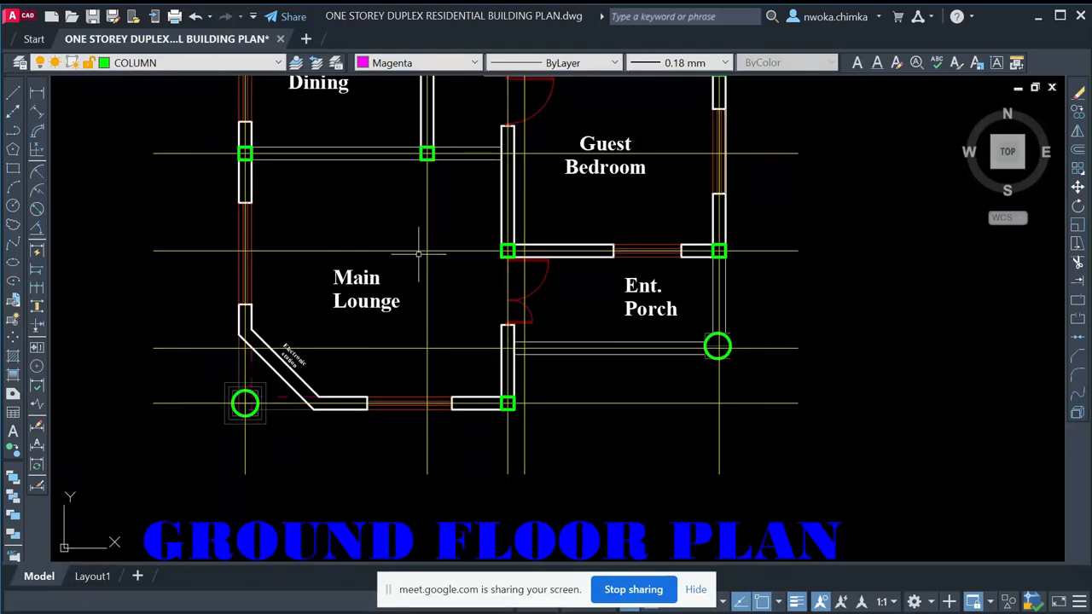
pyautogui.moveTo(419, 254); pyautogui.dragTo(484, 452, button='middle')
pyautogui.scroll(2, 285, 213)
pyautogui.click(285, 226)
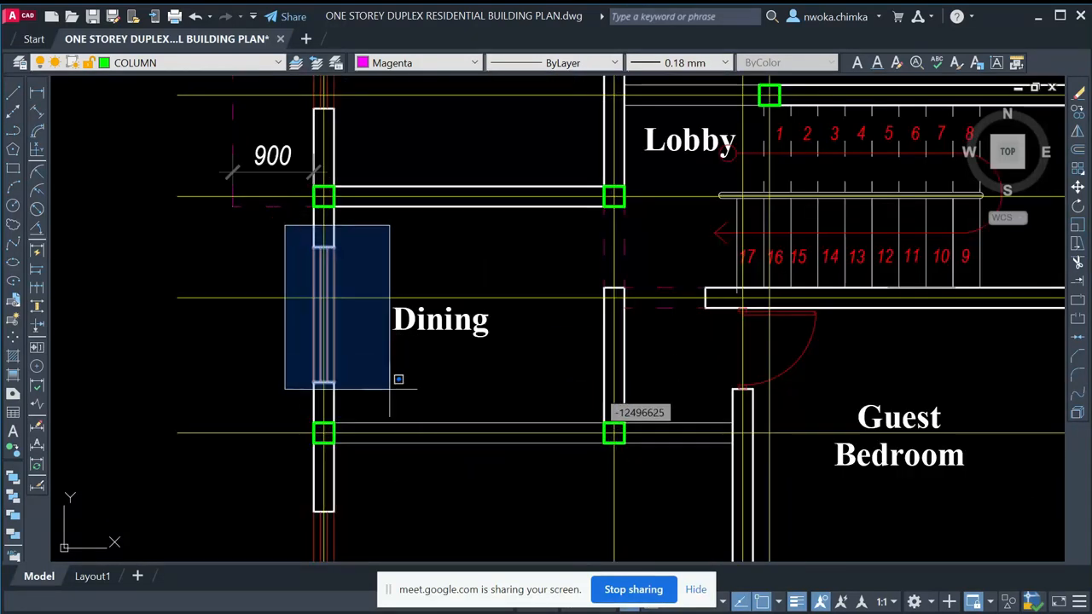
pyautogui.click(399, 378)
pyautogui.press('Delete')
# - Join the inner and outer wall lines across the window gap beside Dining
pyautogui.write('j')
pyautogui.press('Return')
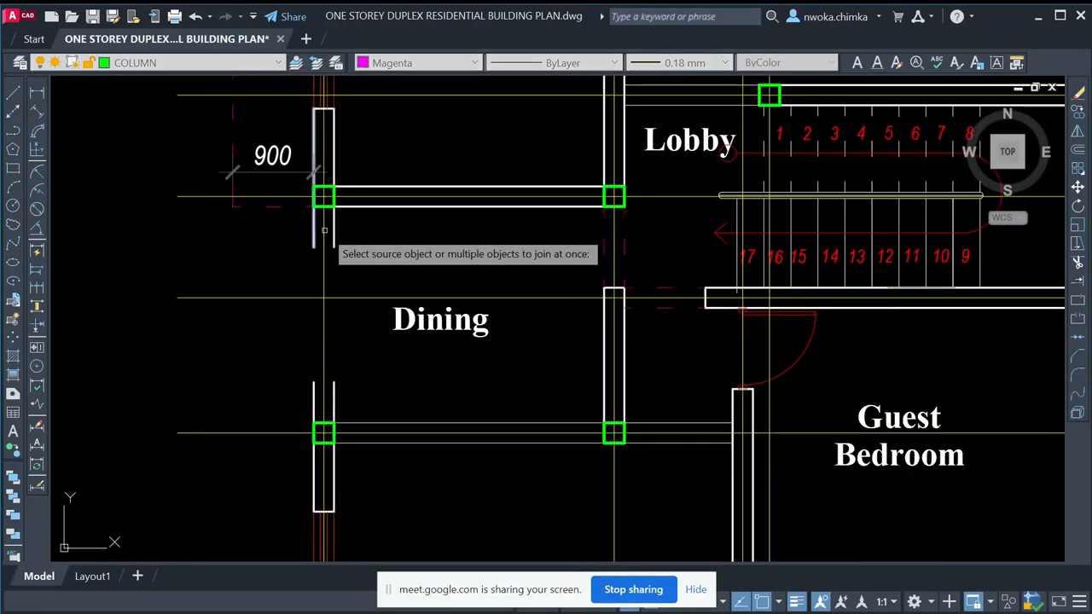
pyautogui.click(333, 226)
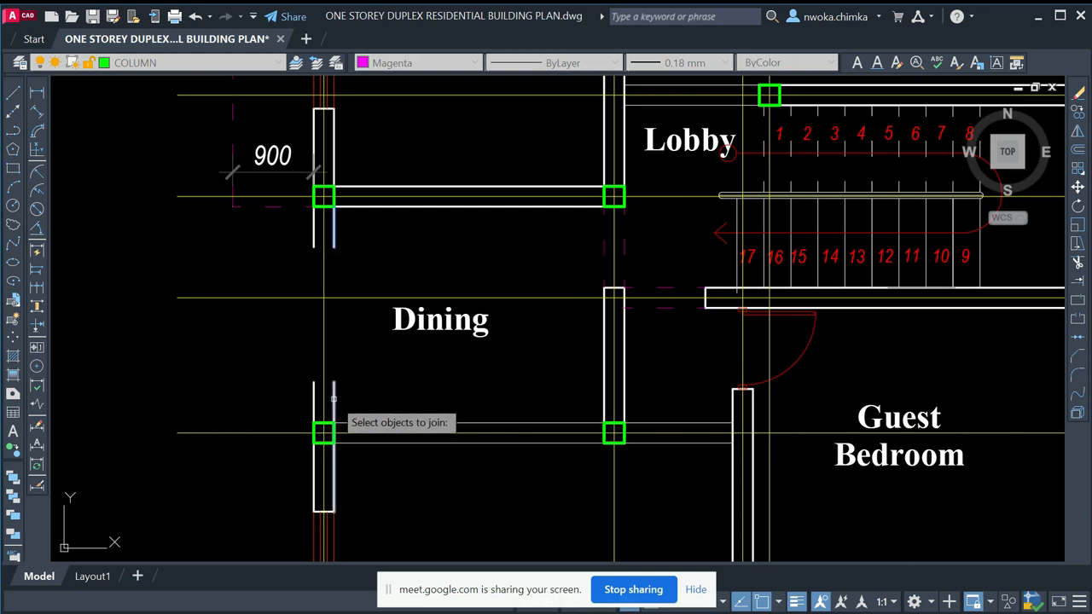
pyautogui.click(332, 398)
pyautogui.press('Return')
pyautogui.press('Return')
pyautogui.click(313, 390)
pyautogui.click(315, 228)
pyautogui.press('Return')
# - Delete the window and its end lines from the outer wall beside P1
pyautogui.moveTo(374, 283); pyautogui.dragTo(389, 489, button='middle')
pyautogui.moveTo(337, 177); pyautogui.dragTo(352, 280, button='middle')
pyautogui.click(329, 245)
pyautogui.click(412, 418)
pyautogui.click(314, 252)
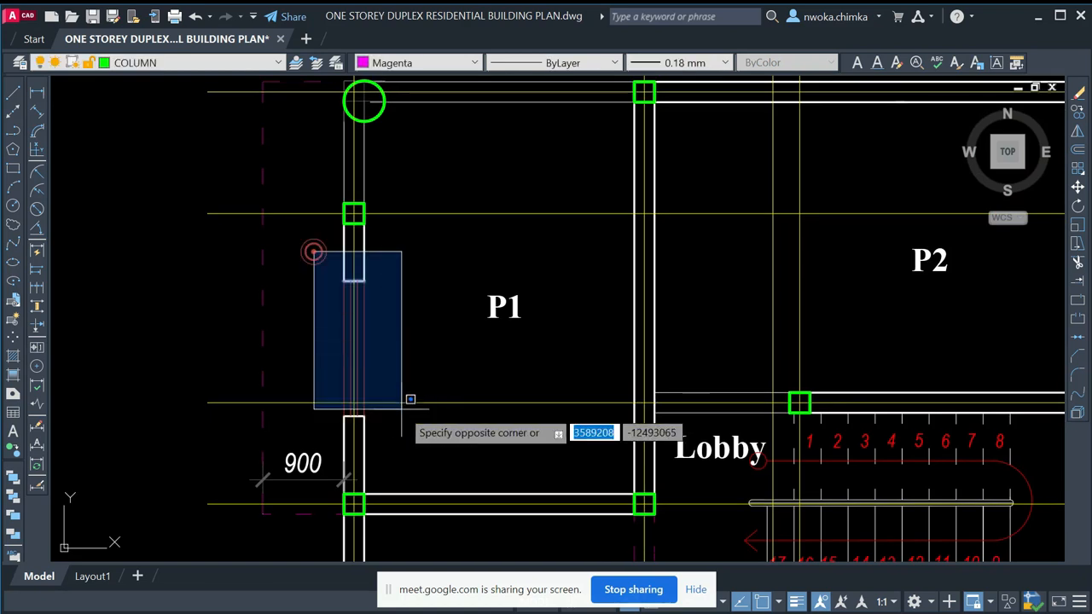
pyautogui.click(402, 408)
pyautogui.press('Delete')
# - Join both wall lines across the window gap in the outer wall beside P1
pyautogui.write('j')
pyautogui.press('Return')
pyautogui.click(364, 440)
pyautogui.click(362, 268)
pyautogui.press('Return')
pyautogui.press('Return')
pyautogui.click(344, 268)
pyautogui.click(343, 438)
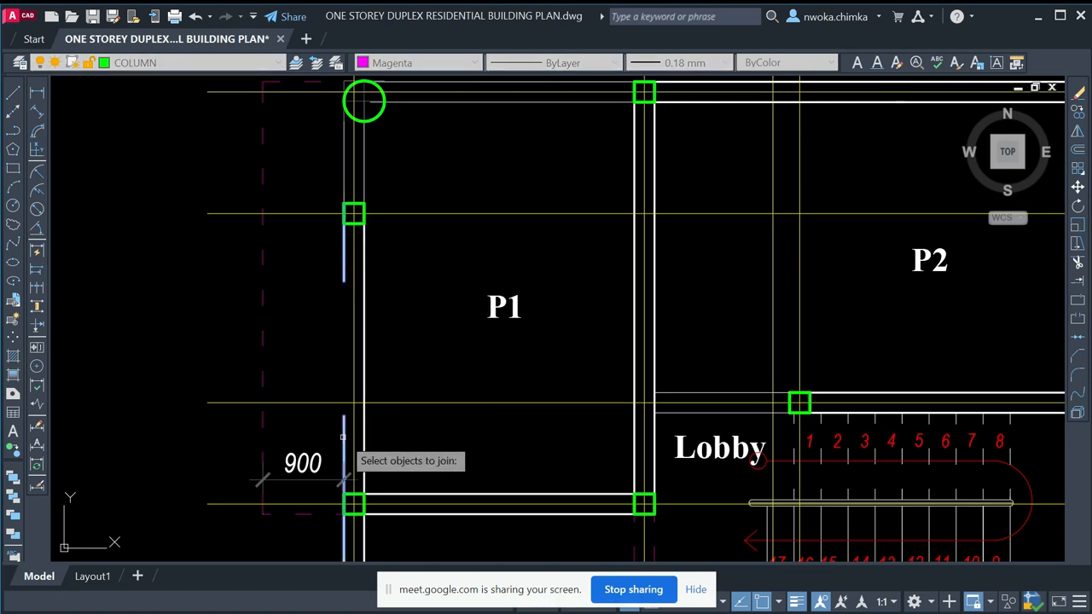
pyautogui.press('Return')
# - Examine the ground floor plan's column layout and the remaining bays around the Lobby, stairs, Dining and Guest Bedroom
pyautogui.scroll(-4, 361, 239)
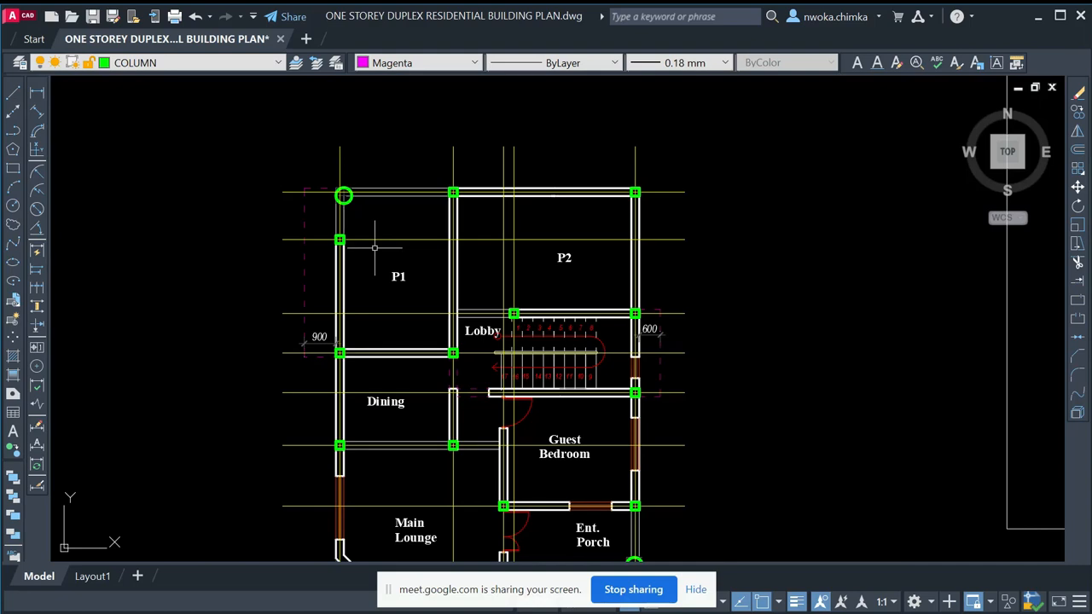
pyautogui.moveTo(435, 330); pyautogui.dragTo(411, 249, button='middle')
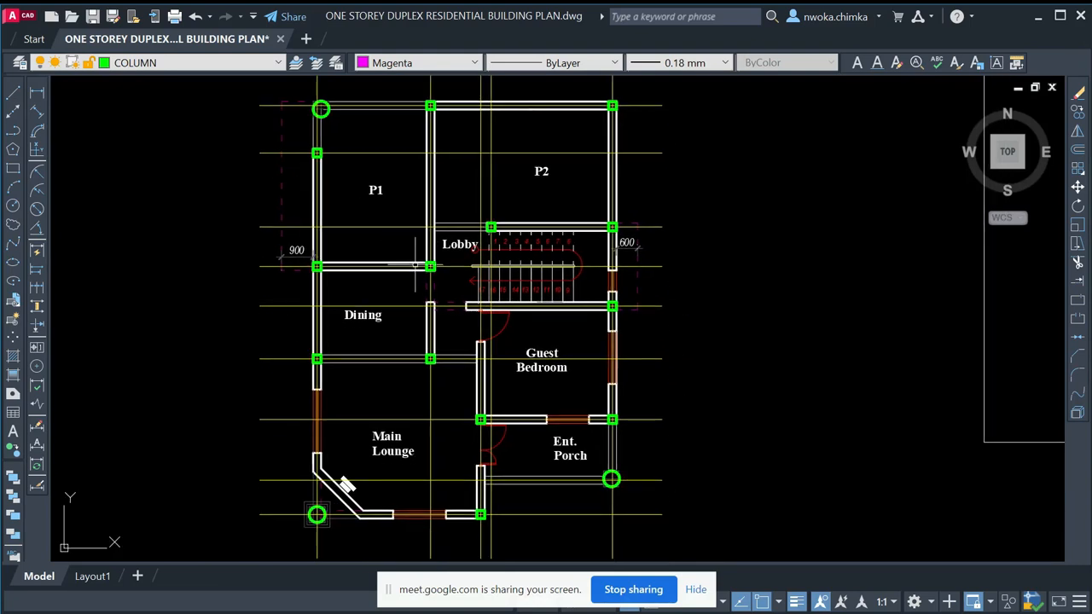
pyautogui.scroll(3, 437, 341)
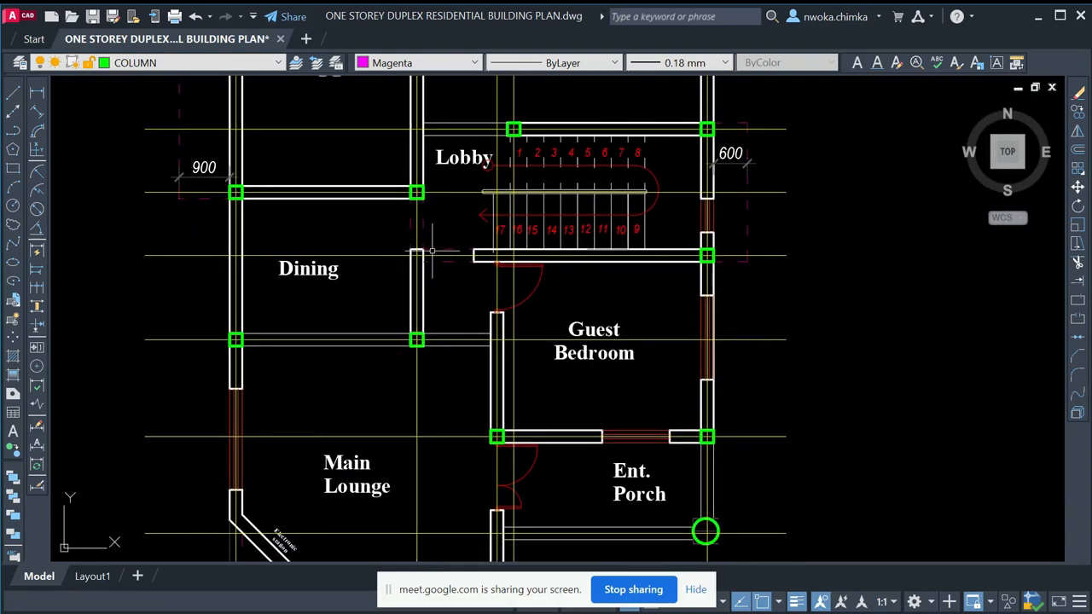
pyautogui.scroll(-4, 435, 231)
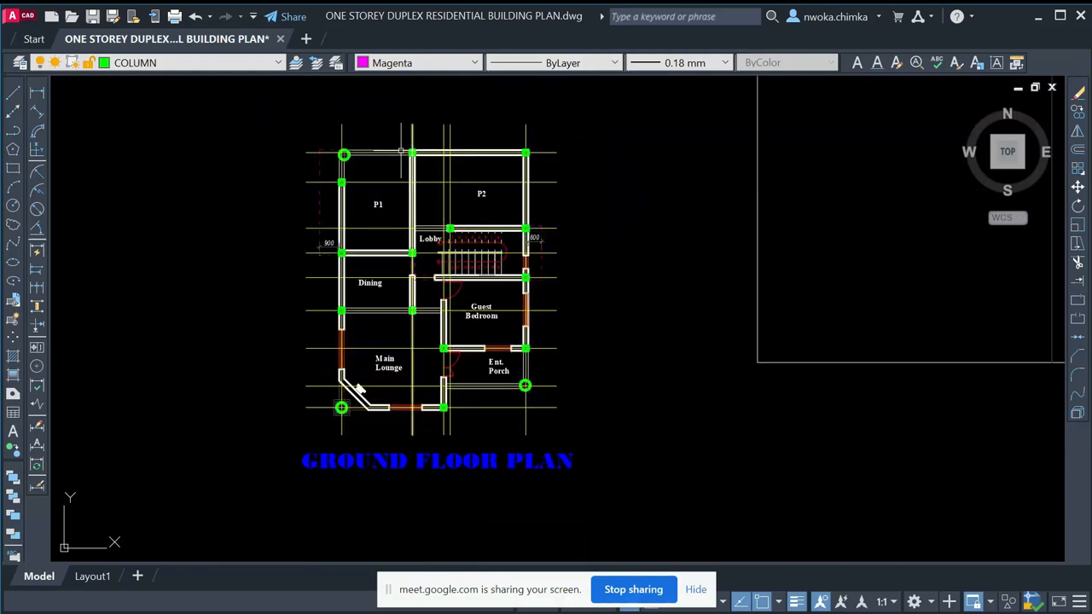
pyautogui.scroll(2, 401, 153)
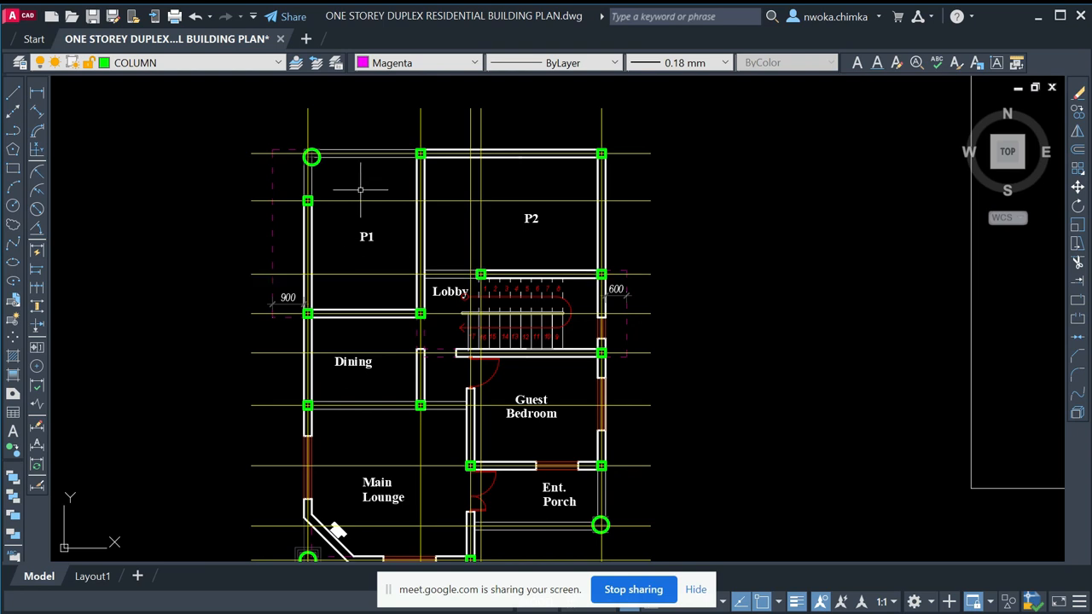
pyautogui.scroll(-2, 401, 200)
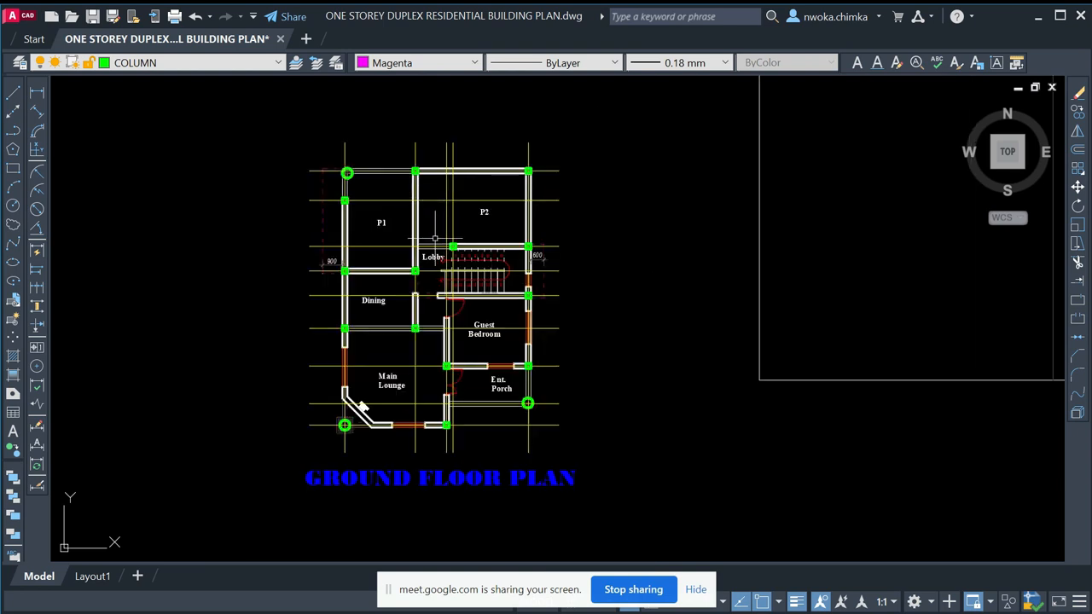
pyautogui.moveTo(416, 287); pyautogui.dragTo(459, 278, button='middle')
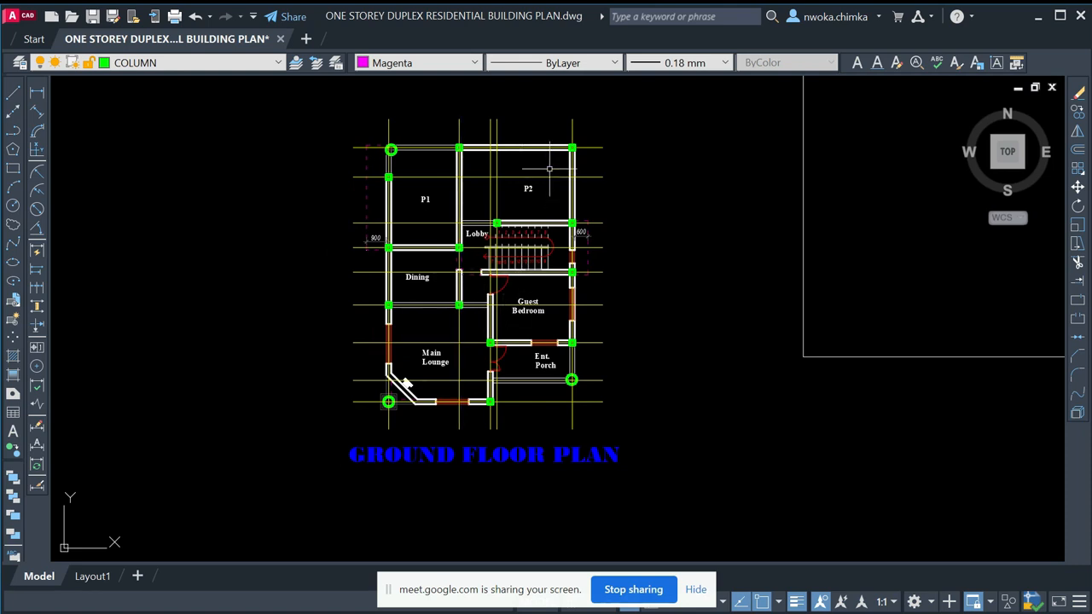
pyautogui.moveTo(511, 218); pyautogui.dragTo(492, 273, button='middle')
pyautogui.scroll(-2, 480, 215)
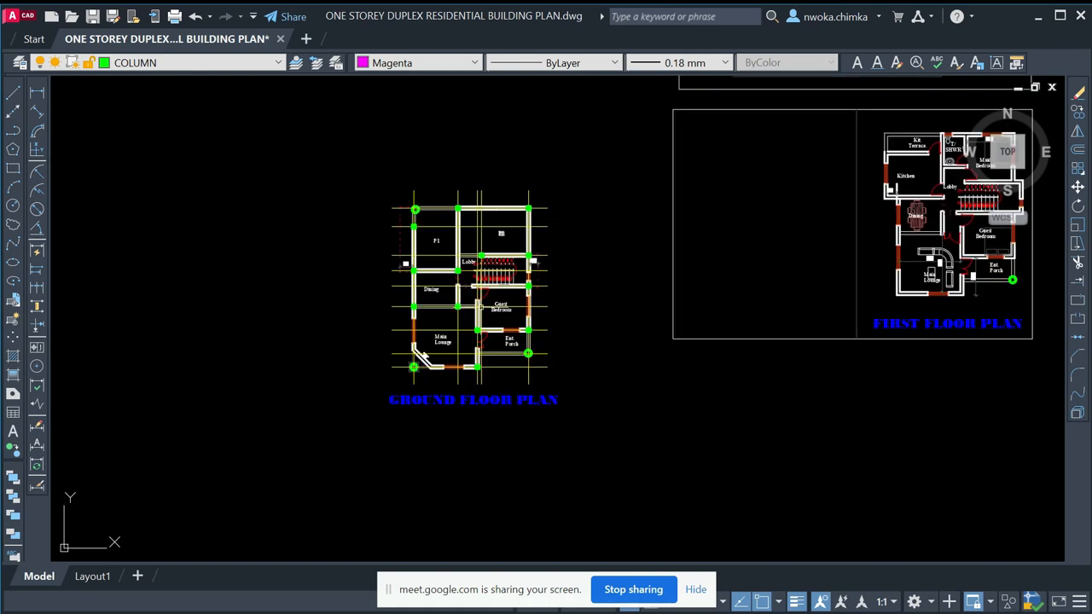
pyautogui.scroll(4, 478, 317)
pyautogui.scroll(-2, 378, 298)
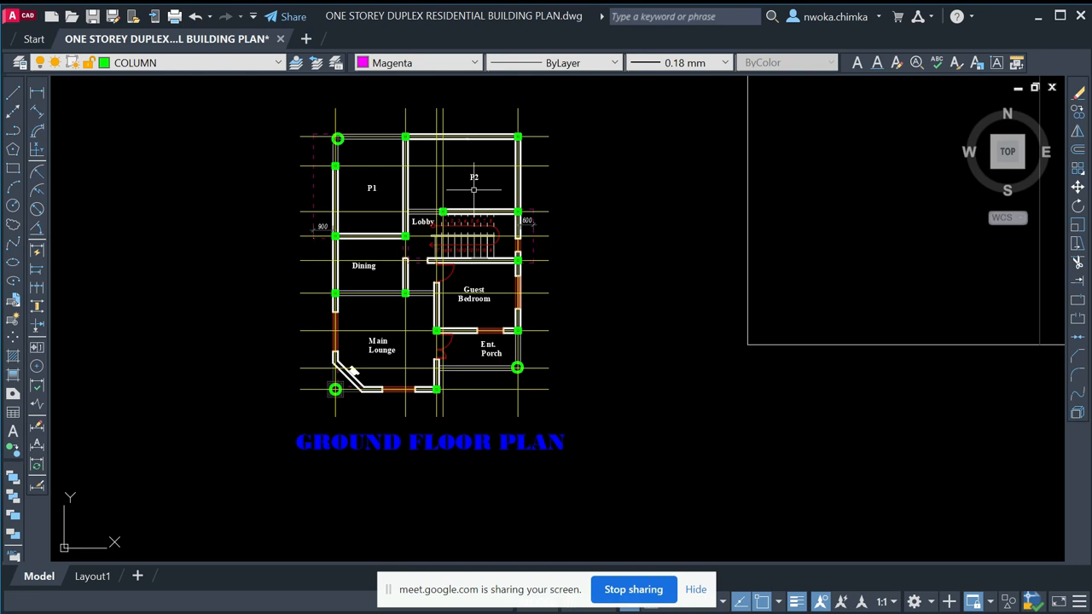
pyautogui.moveTo(475, 205); pyautogui.dragTo(440, 221, button='middle')
pyautogui.scroll(2, 427, 194)
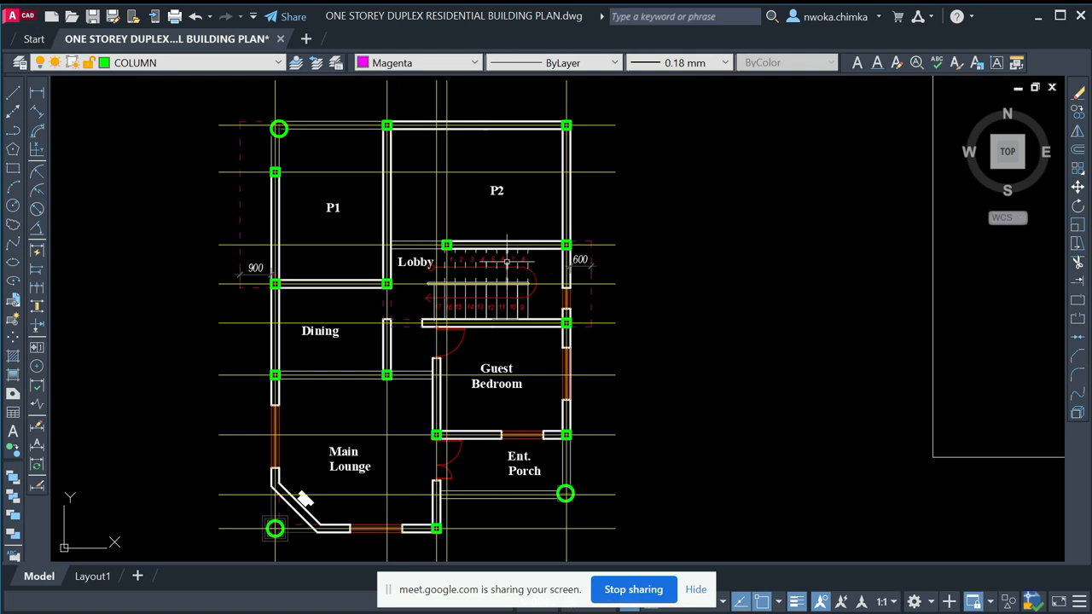
# - Delete the Guest Bedroom door and the end line of the wall below it
pyautogui.scroll(-1, 482, 275)
pyautogui.moveTo(467, 359)
pyautogui.mouseDown(button='middle')
pyautogui.moveTo(456, 259)
pyautogui.moveTo(376, 359)
pyautogui.mouseUp(button='middle')
pyautogui.scroll(1, 376, 303)
pyautogui.scroll(4, 418, 243)
pyautogui.click(418, 250)
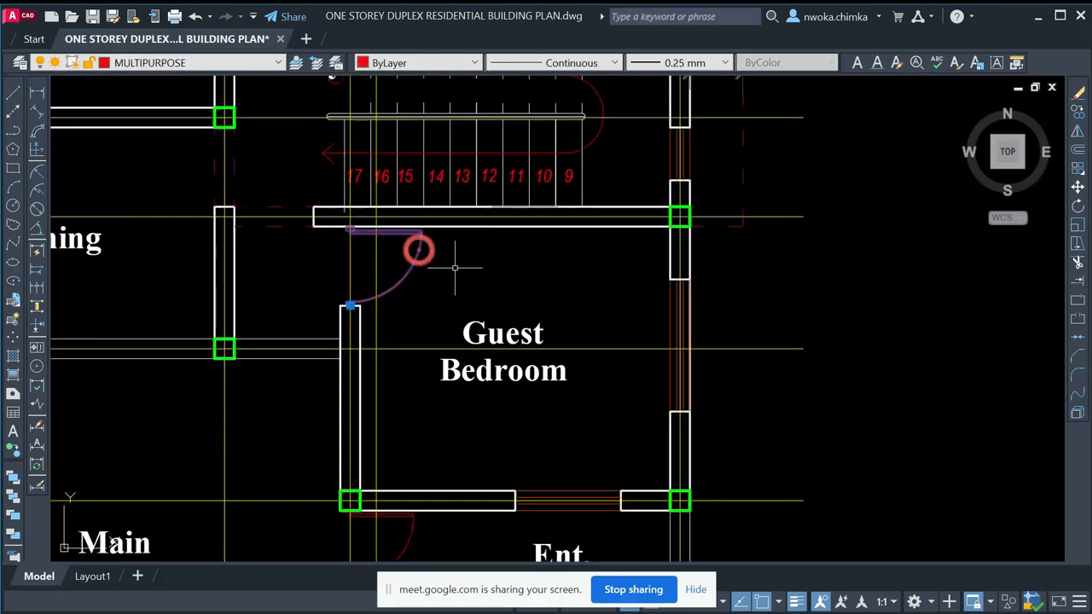
pyautogui.press('Delete')
pyautogui.press('space')
pyautogui.click(326, 292)
pyautogui.click(392, 319)
pyautogui.press('space')
# - Extend both lines of the Guest Bedroom side wall up to the wall below the stairs
pyautogui.write('Ex')
pyautogui.press('space')
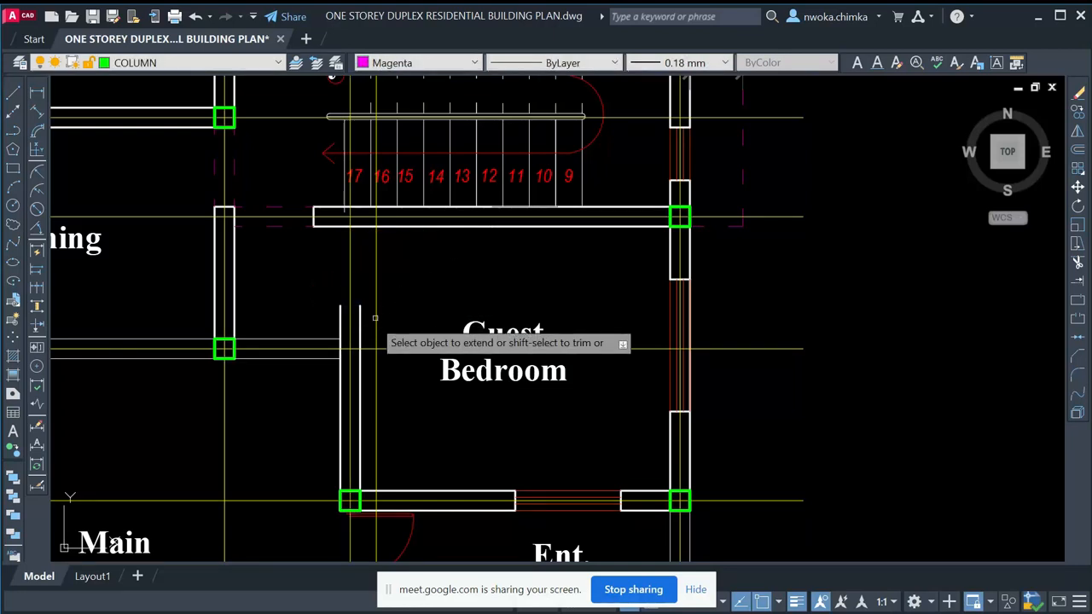
pyautogui.click(360, 314)
pyautogui.click(343, 322)
pyautogui.scroll(-2, 410, 230)
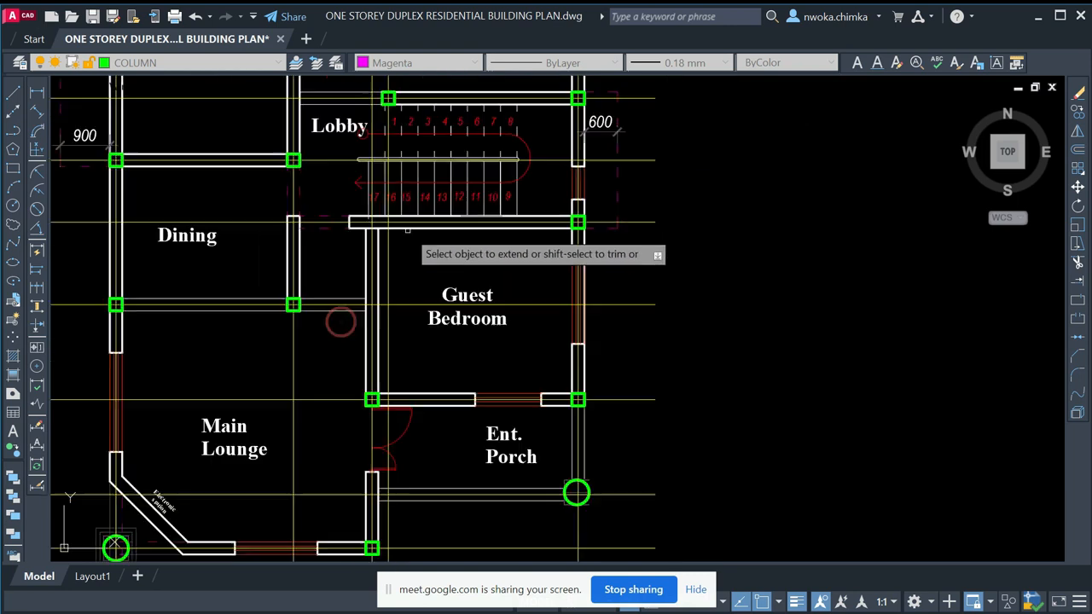
pyautogui.press('space')
# - Erase the two dashed lines between the Dining wall and the stair wall, and the stair wall's end line
pyautogui.moveTo(348, 229); pyautogui.dragTo(371, 296, button='middle')
pyautogui.scroll(2, 363, 276)
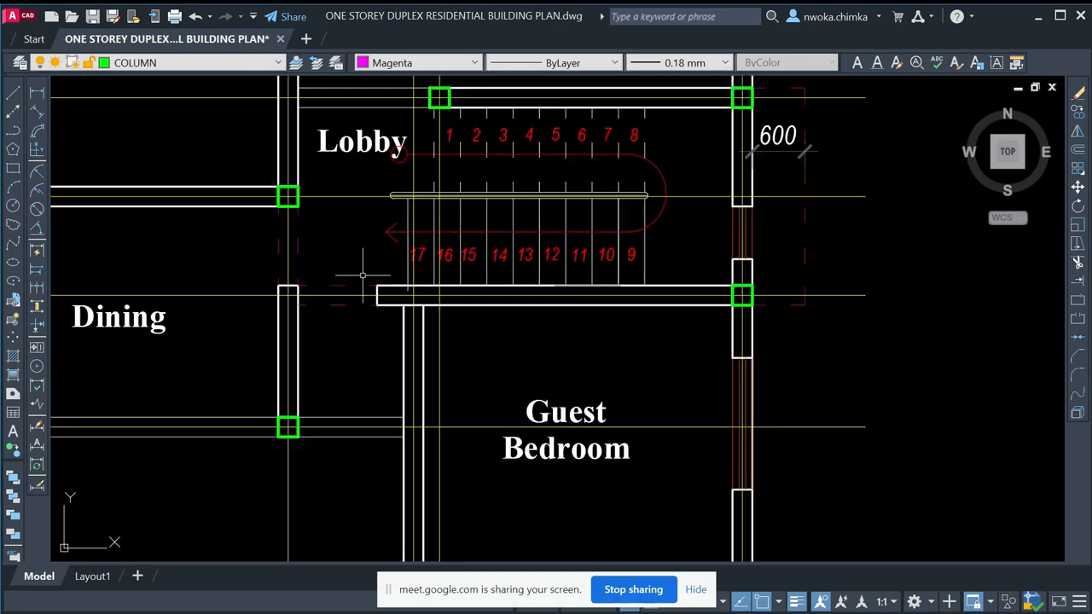
pyautogui.click(343, 286)
pyautogui.click(341, 305)
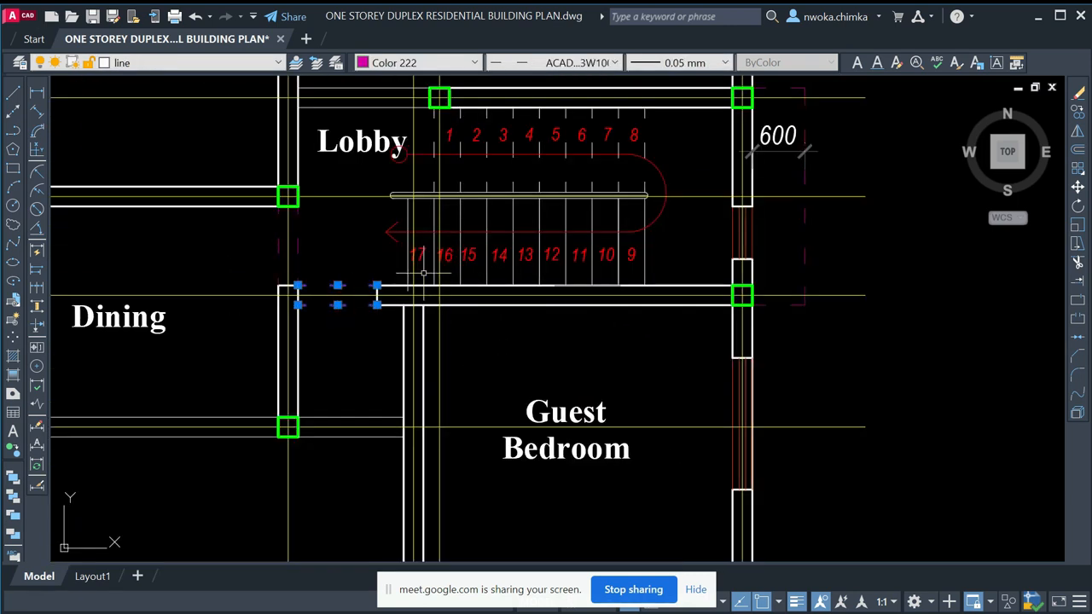
pyautogui.write('E')
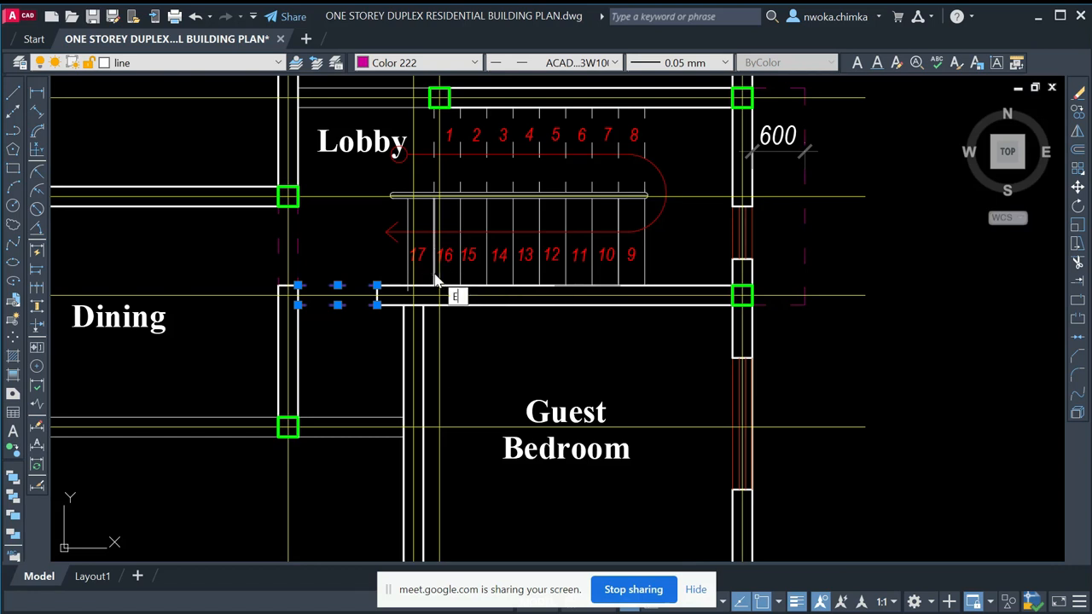
pyautogui.press('Return')
pyautogui.click(369, 275)
pyautogui.click(401, 313)
pyautogui.write('E')
pyautogui.press('Return')
# - Extend both lines of the wall below the stairs to the Dining side wall
pyautogui.write('EX')
pyautogui.press('Return')
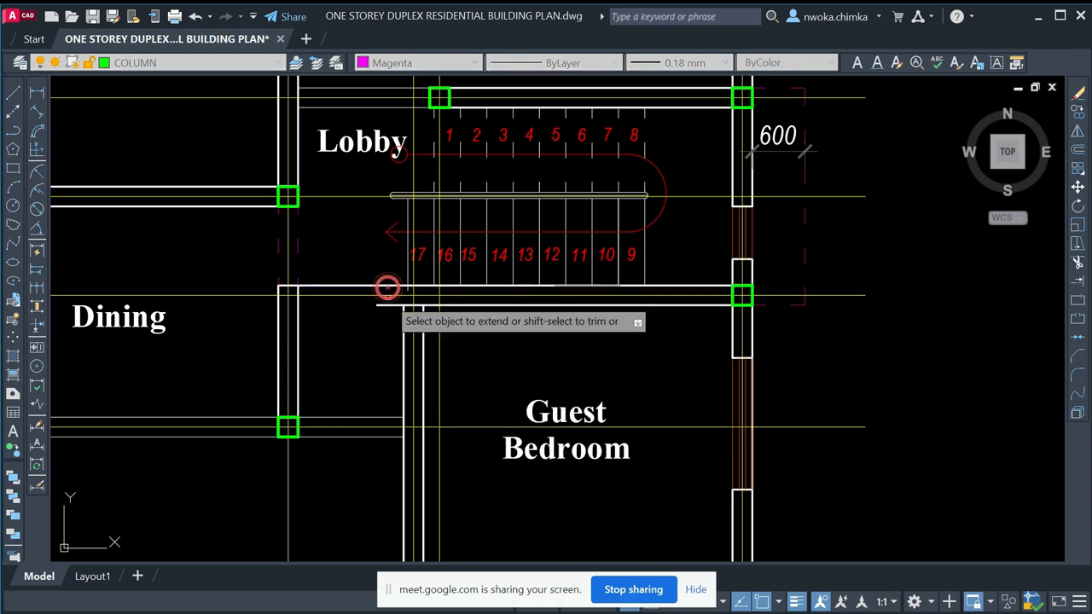
pyautogui.press('Escape')
# - Measure the wall below the stairs with a linear dimension from the Dining side wall to the outer column, without placing it
pyautogui.click(39, 96)
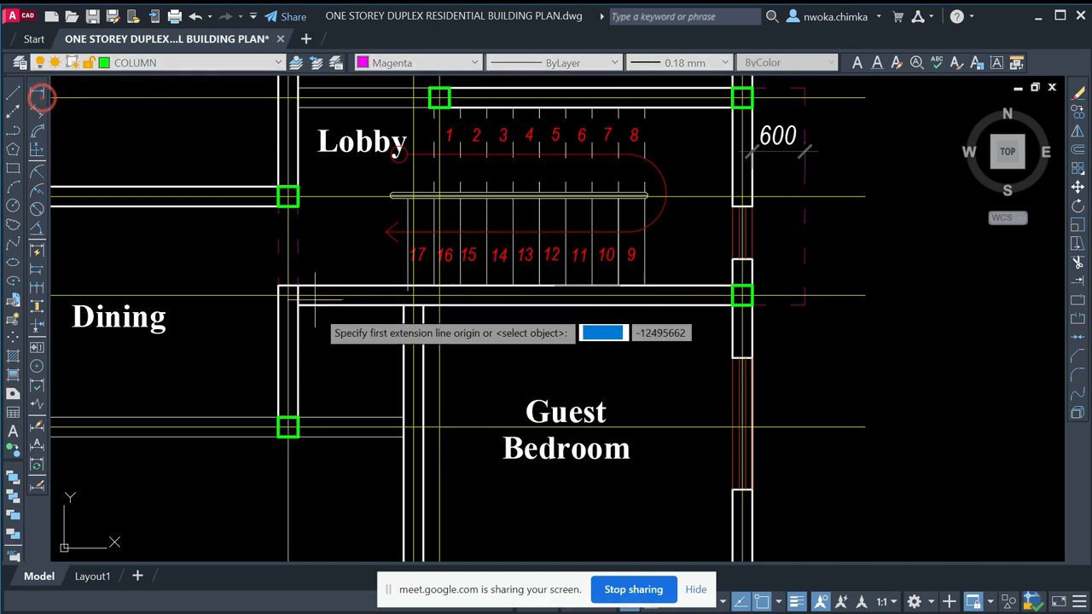
pyautogui.scroll(1, 267, 306)
pyautogui.click(287, 287)
pyautogui.scroll(-3, 290, 290)
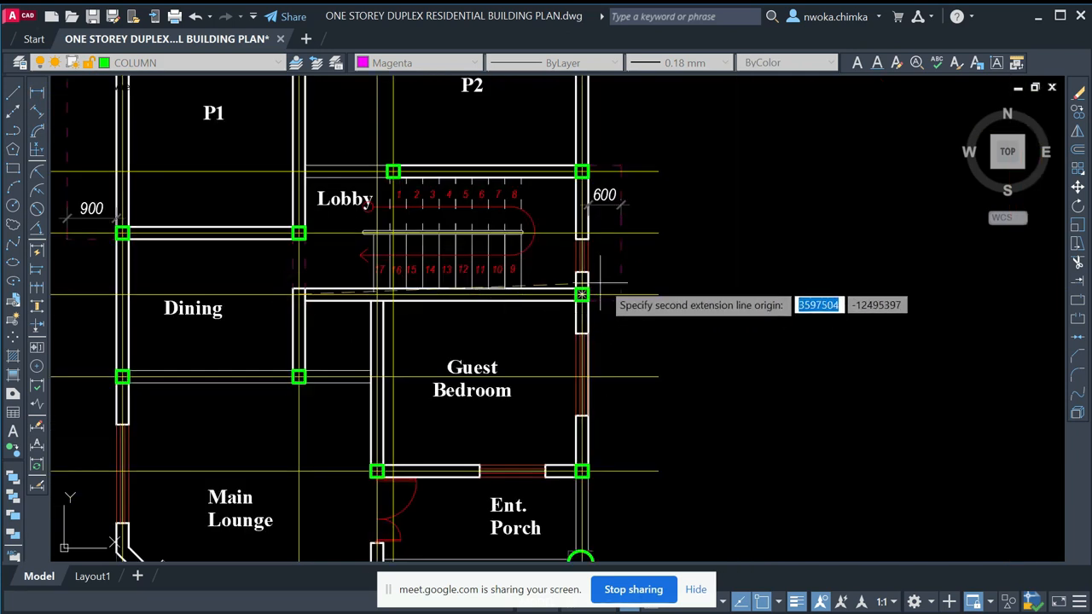
pyautogui.scroll(3, 562, 306)
pyautogui.click(562, 306)
pyautogui.scroll(-3, 580, 303)
pyautogui.scroll(1, 376, 337)
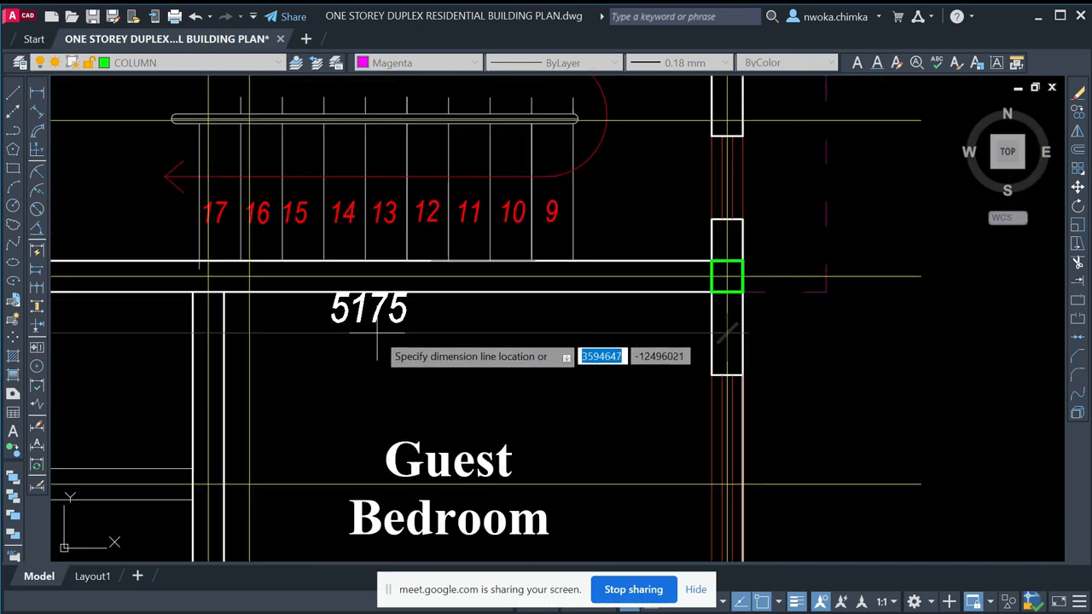
pyautogui.scroll(-1, 454, 331)
pyautogui.moveTo(435, 337); pyautogui.dragTo(504, 298, button='middle')
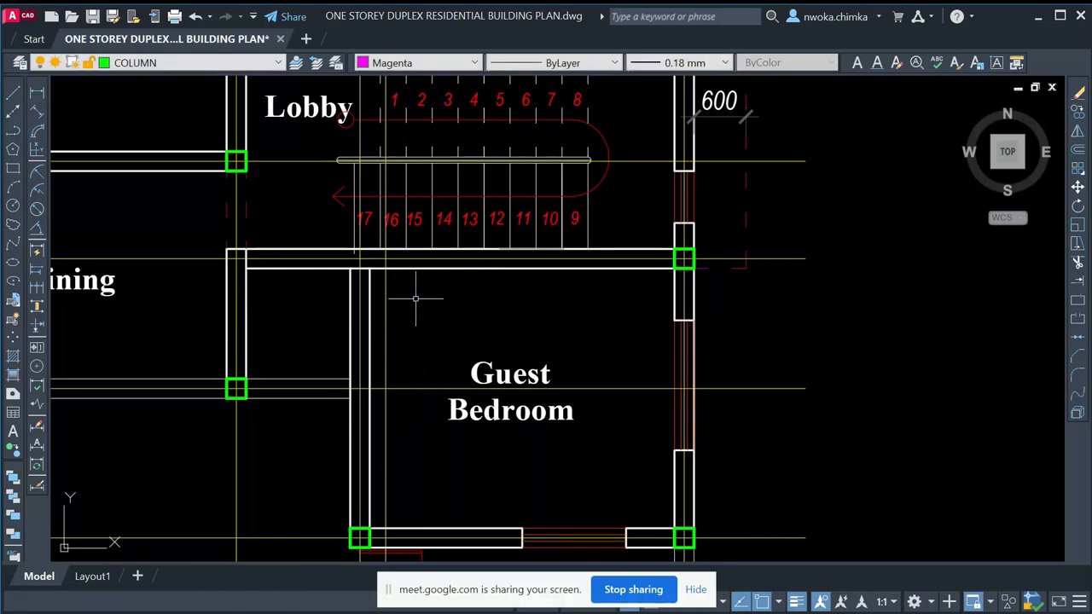
# - Change the Dining room label to P3
pyautogui.scroll(-3, 416, 299)
pyautogui.scroll(3, 324, 248)
pyautogui.scroll(-2, 397, 243)
pyautogui.scroll(2, 420, 206)
pyautogui.scroll(-2, 391, 192)
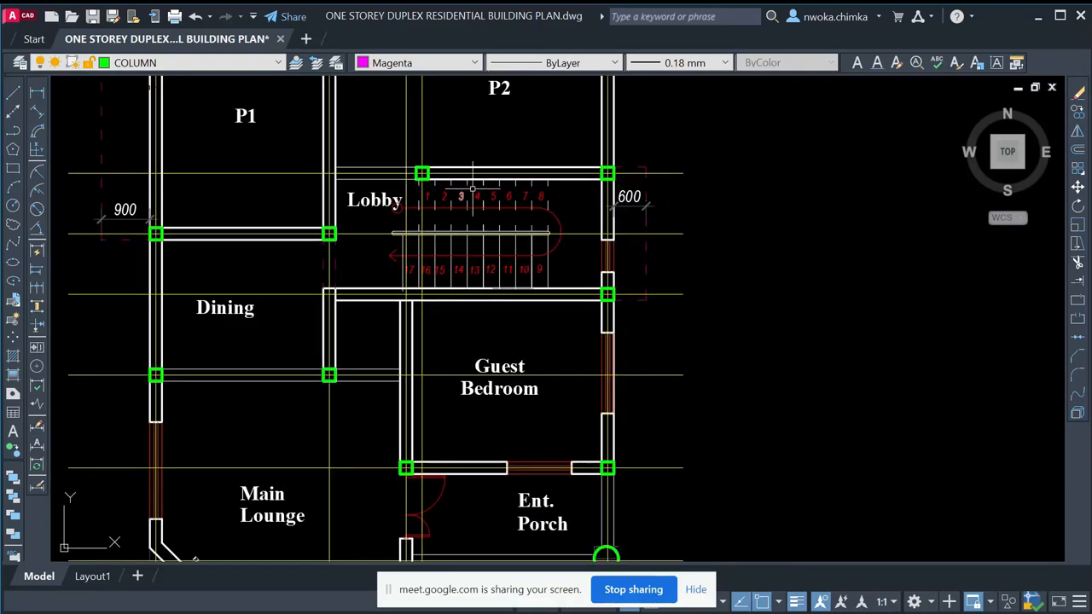
pyautogui.moveTo(473, 367); pyautogui.dragTo(471, 263, button='middle')
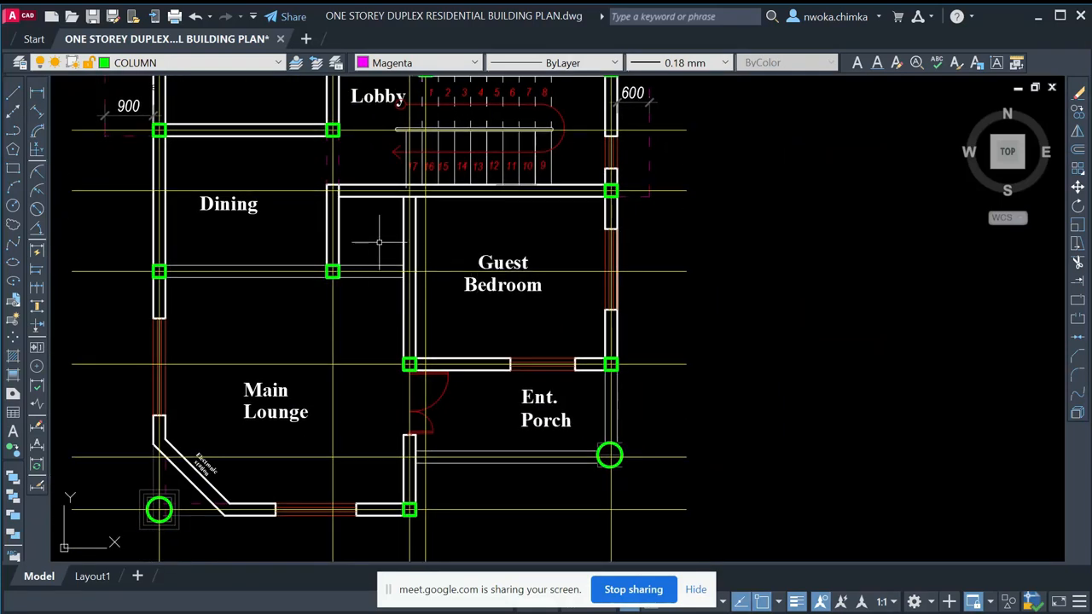
pyautogui.moveTo(383, 347); pyautogui.dragTo(527, 417, button='middle')
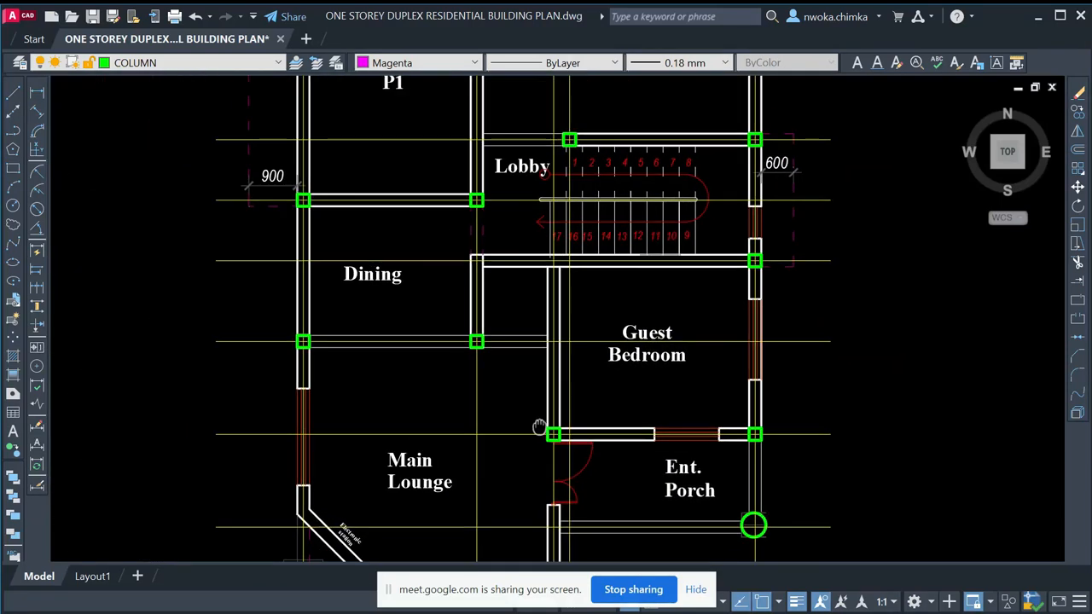
pyautogui.click(373, 273)
pyautogui.doubleClick(373, 275)
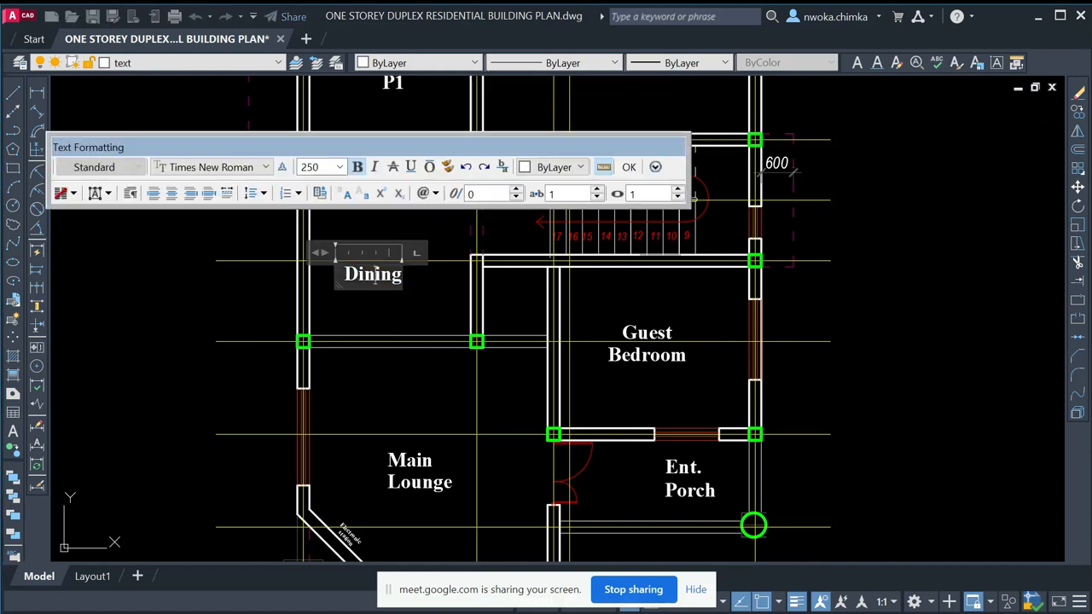
pyautogui.write('P3')
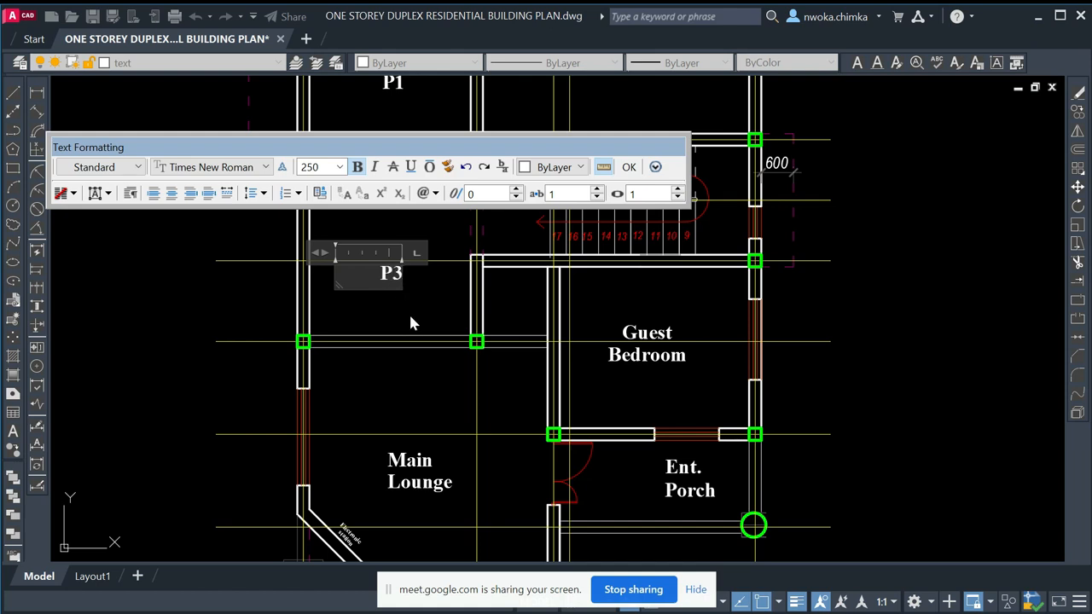
pyautogui.click(410, 323)
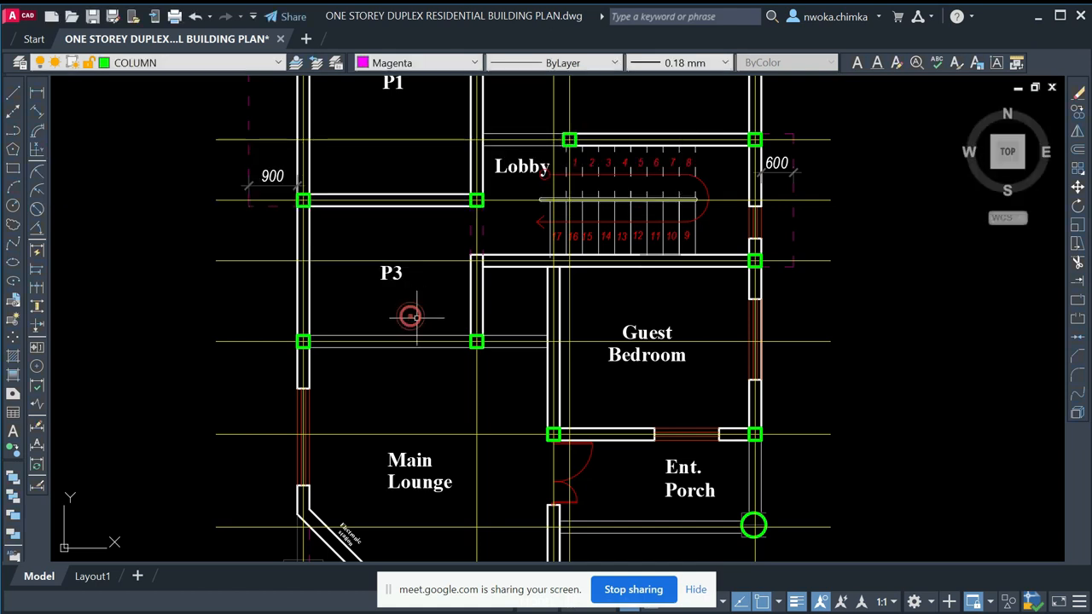
# - Move the P3 label slightly down within its bay
pyautogui.click(392, 274)
pyautogui.write('m')
pyautogui.press('Return')
pyautogui.click(425, 285)
pyautogui.click(425, 295)
pyautogui.scroll(-2, 437, 285)
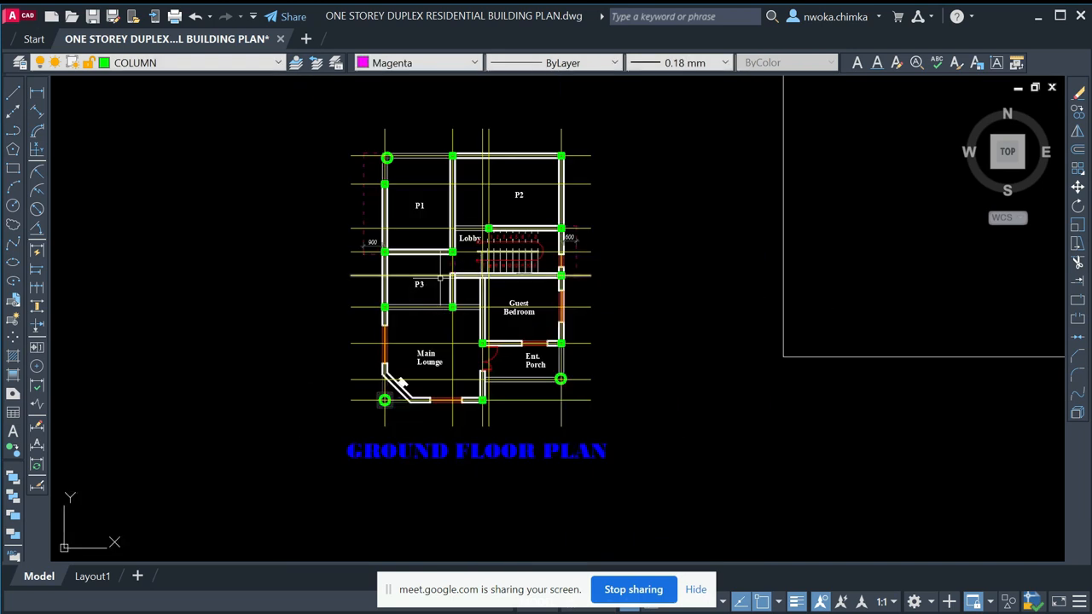
# - Change the Guest Bedroom label to P4
pyautogui.scroll(4, 422, 359)
pyautogui.moveTo(446, 339); pyautogui.dragTo(529, 341, button='middle')
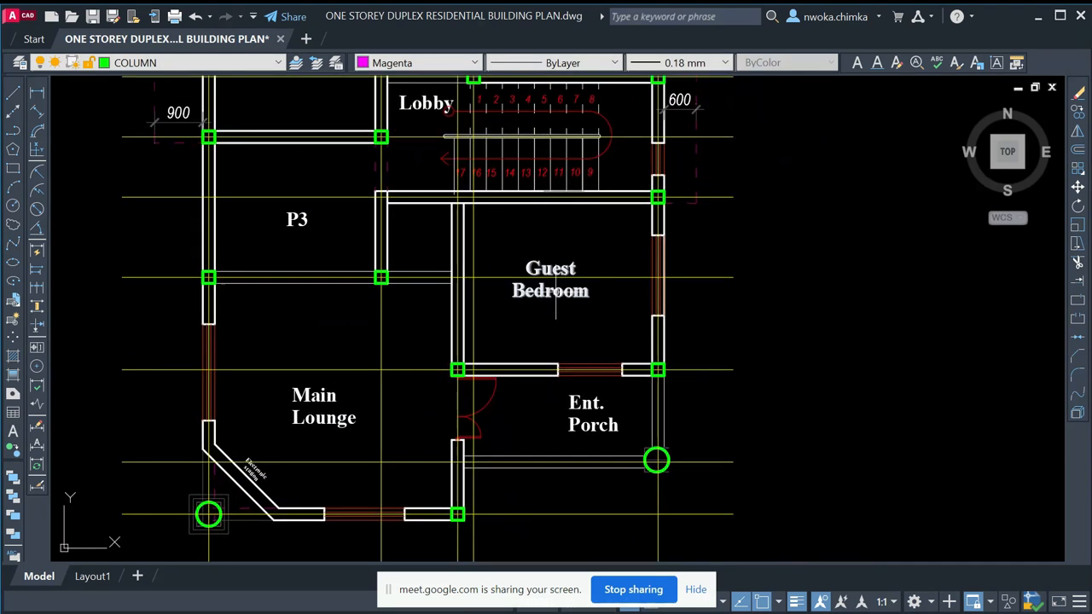
pyautogui.scroll(-3, 396, 239)
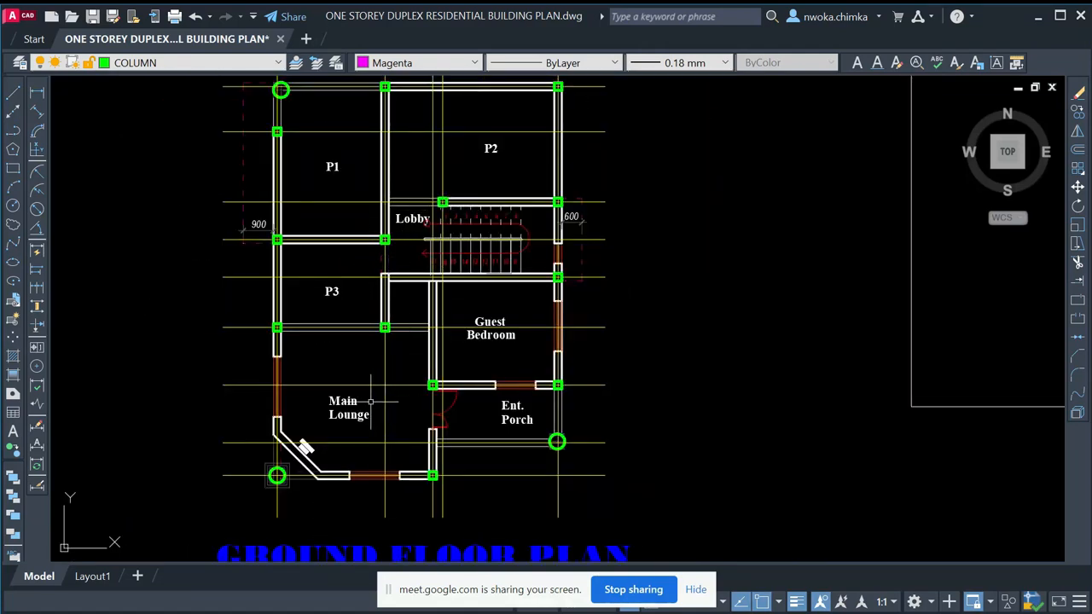
pyautogui.moveTo(418, 355); pyautogui.dragTo(428, 323, button='middle')
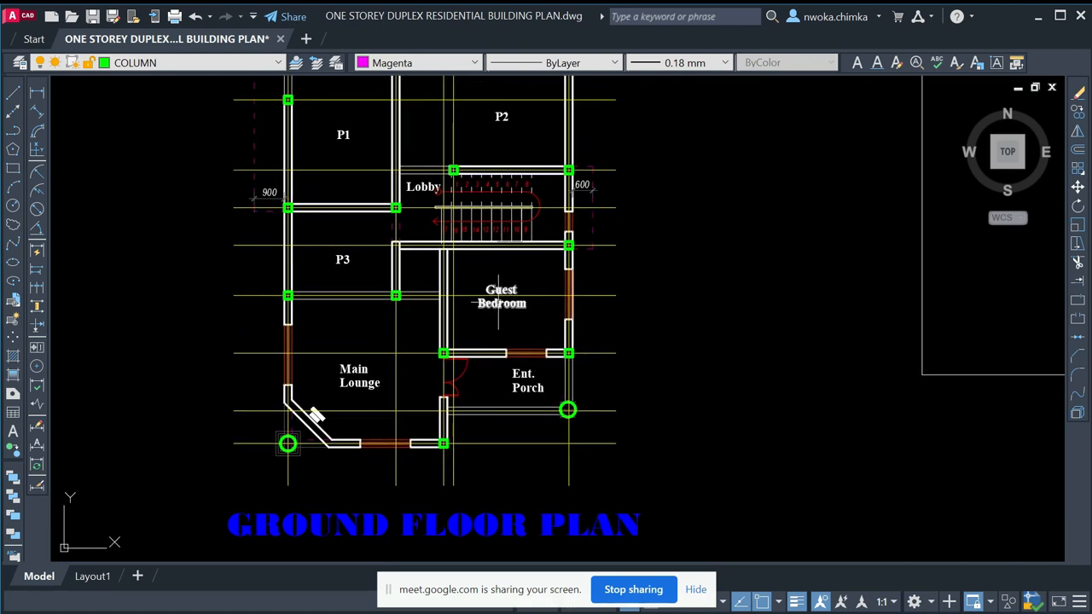
pyautogui.doubleClick(501, 297)
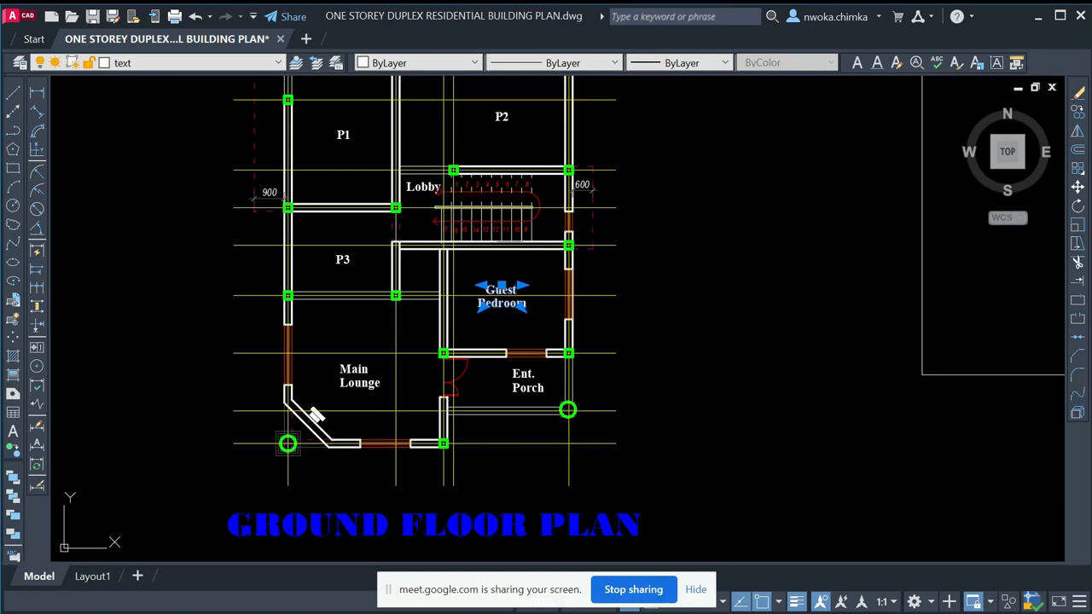
pyautogui.scroll(2, 492, 229)
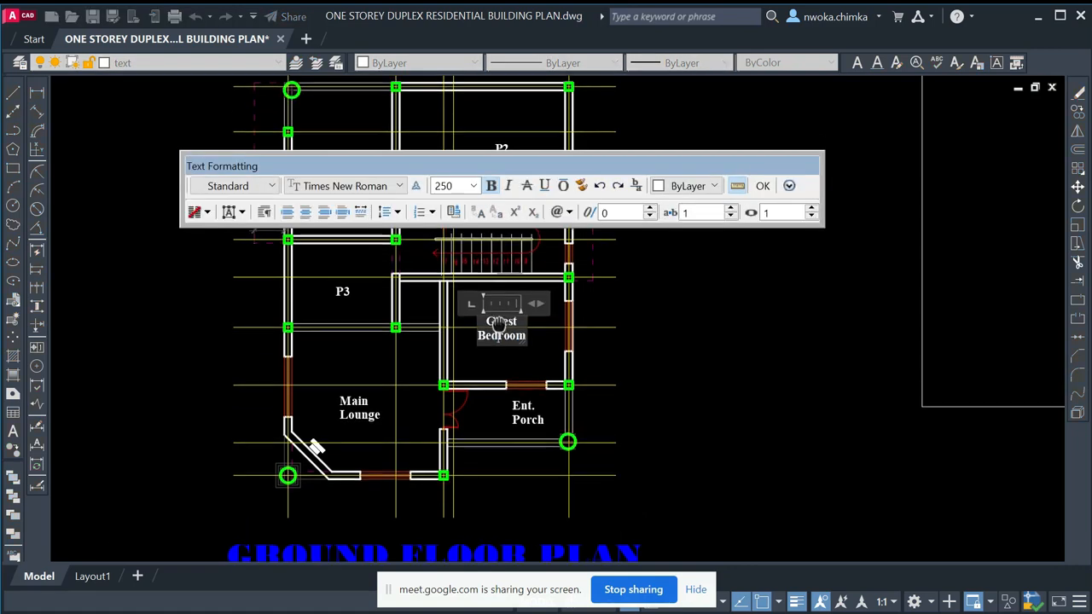
pyautogui.moveTo(521, 348); pyautogui.dragTo(478, 318)
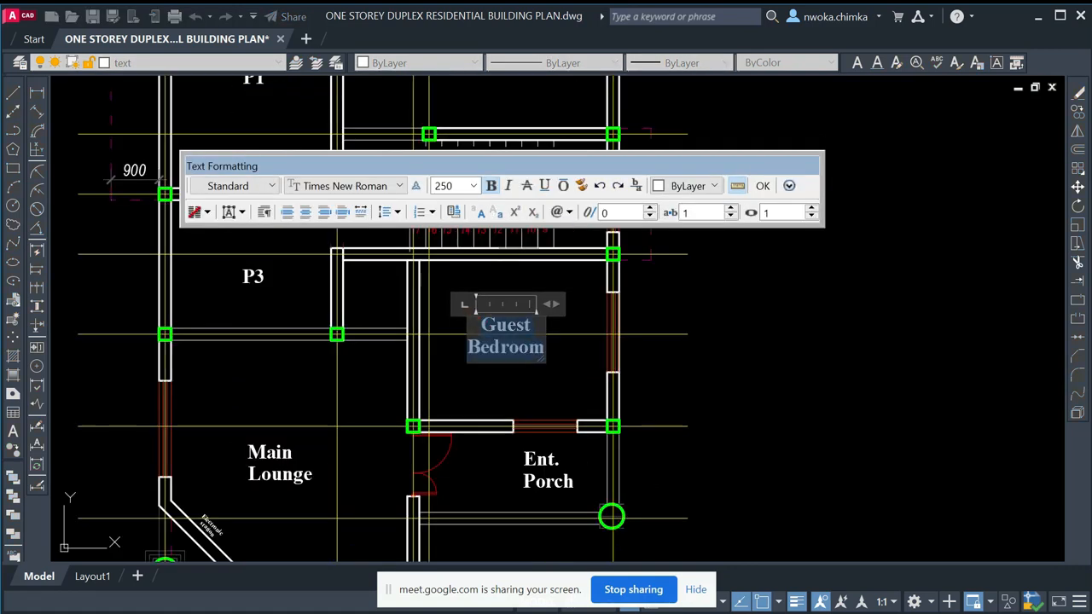
pyautogui.write('P4')
pyautogui.click(502, 353)
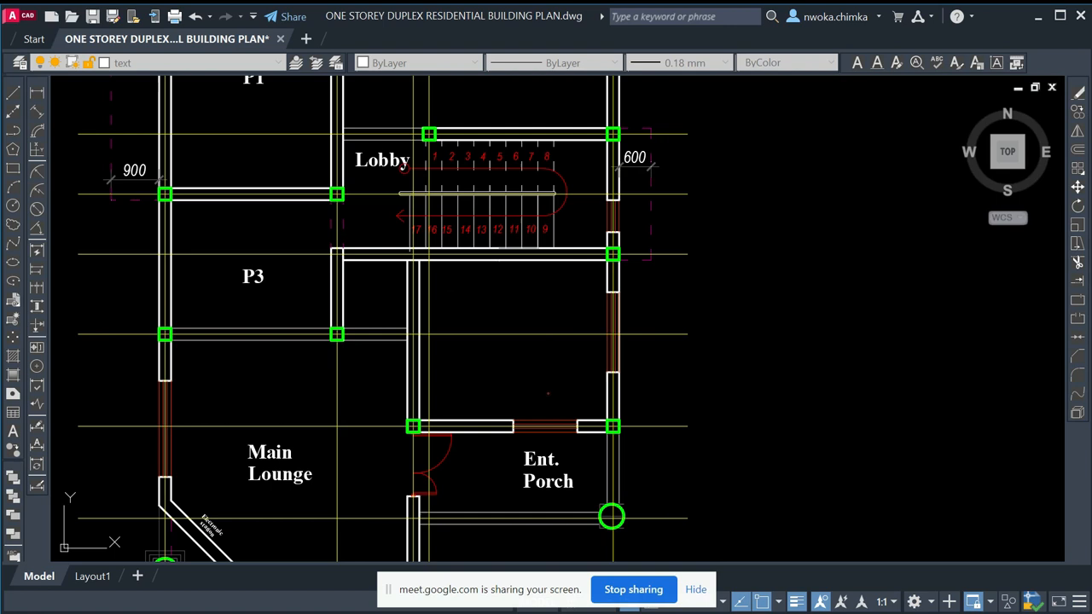
# - Move the P4 label slightly up within its bay
pyautogui.scroll(-1, 538, 337)
pyautogui.scroll(1, 516, 328)
pyautogui.click(516, 328)
pyautogui.write('m')
pyautogui.press('Return')
pyautogui.click(593, 386)
pyautogui.click(591, 373)
# - Change the Ent. Porch label to P5
pyautogui.scroll(2, 537, 304)
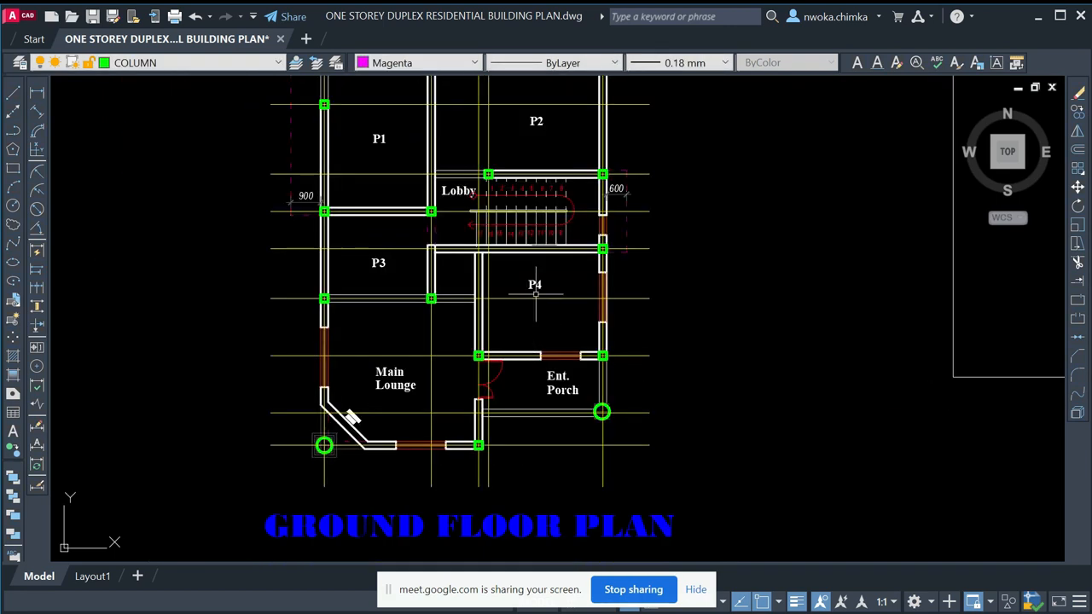
pyautogui.scroll(2, 521, 401)
pyautogui.click(604, 380)
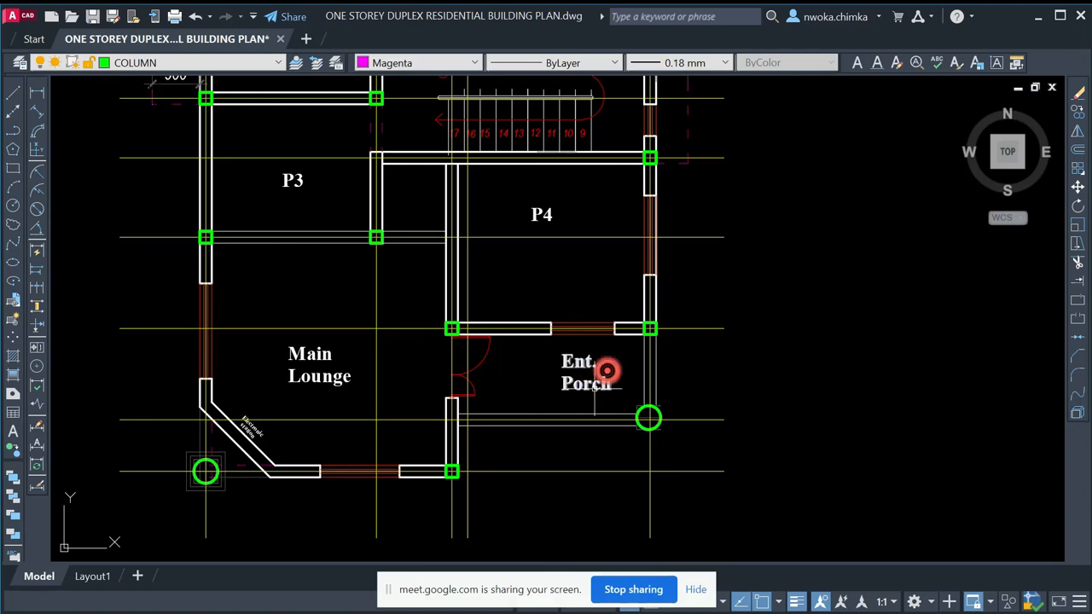
pyautogui.click(594, 388)
pyautogui.doubleClick(595, 388)
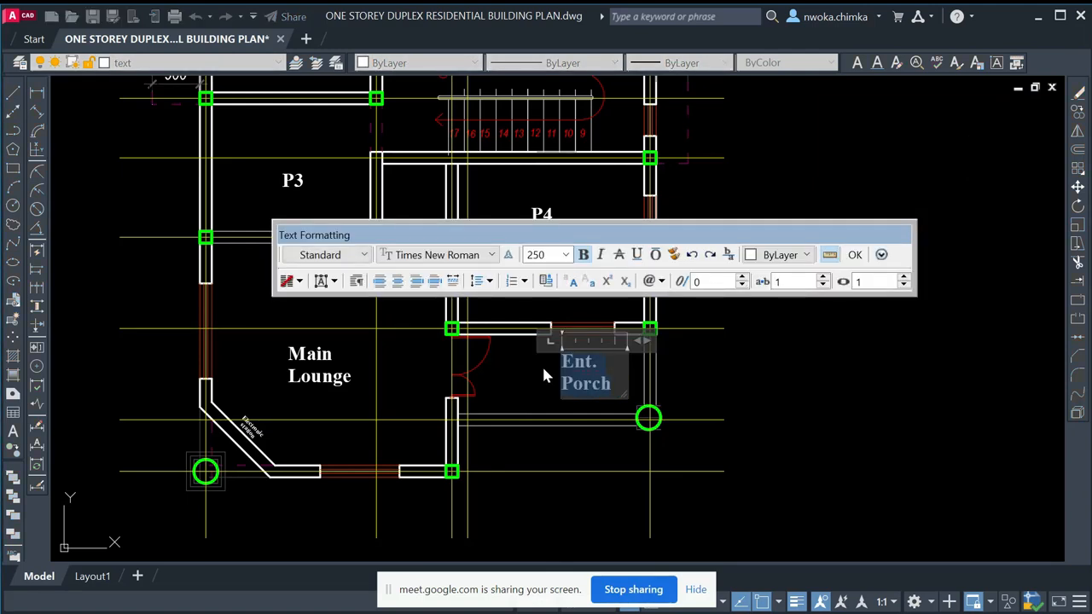
pyautogui.write('P5')
pyautogui.click(576, 420)
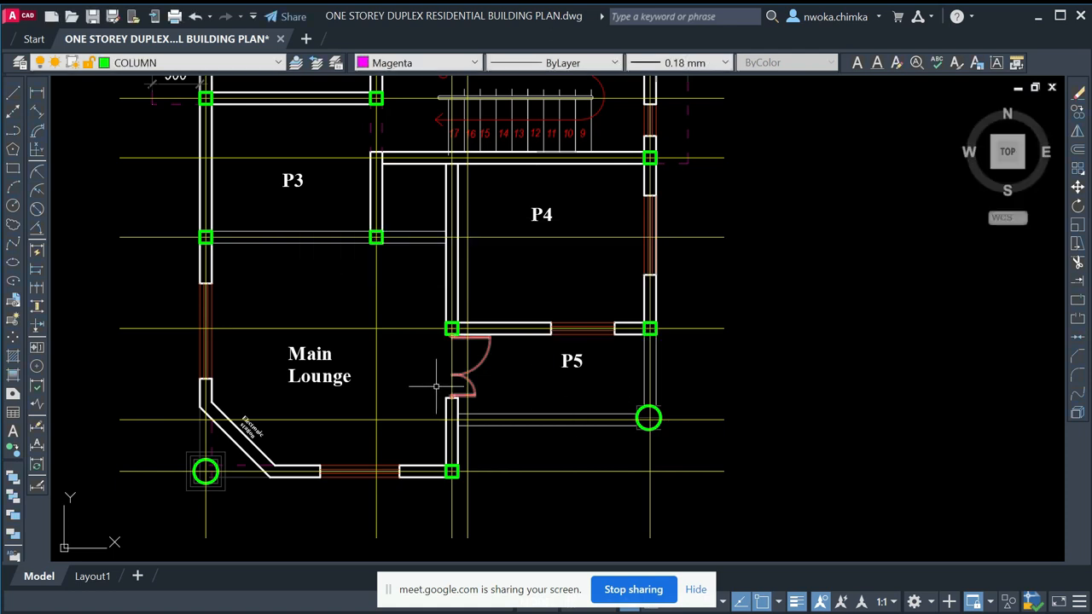
# - Change the Main Lounge label to P6
pyautogui.click(348, 382)
pyautogui.doubleClick(350, 374)
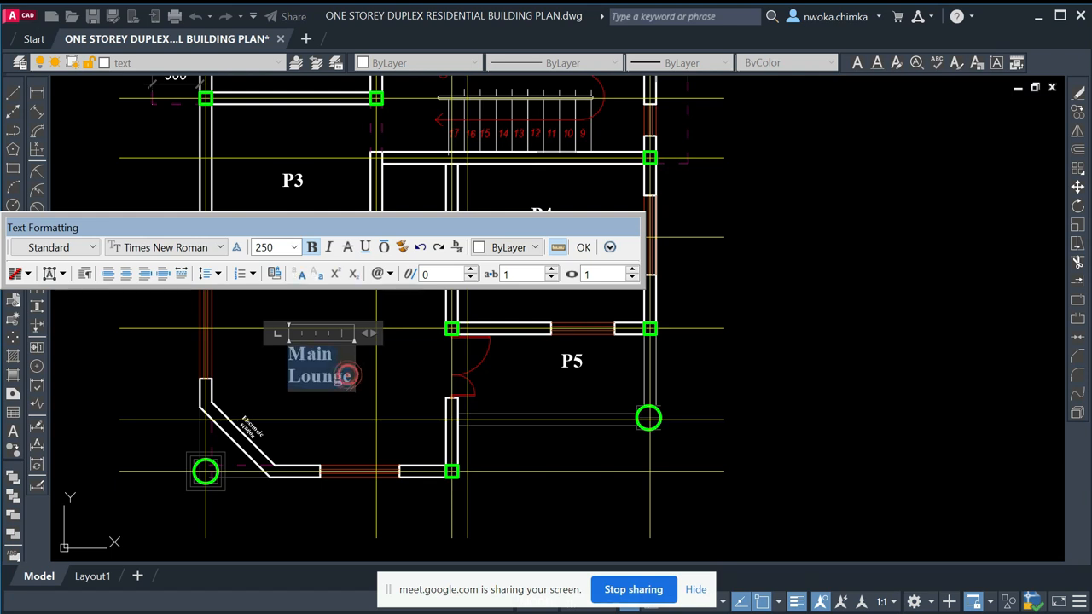
pyautogui.write('P6')
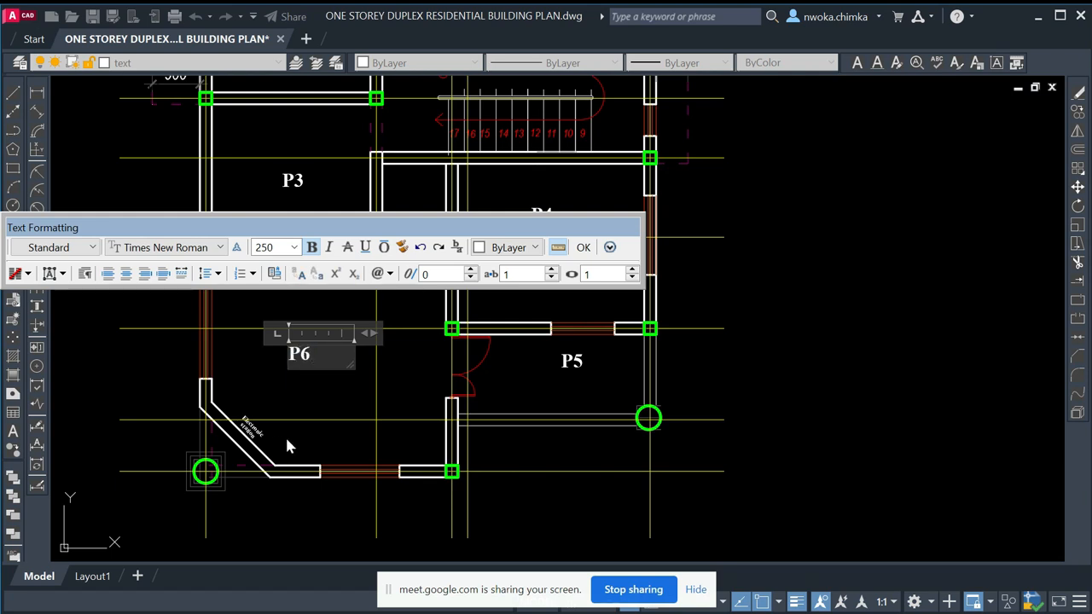
pyautogui.click(441, 392)
pyautogui.scroll(-2, 441, 392)
pyautogui.scroll(2, 516, 379)
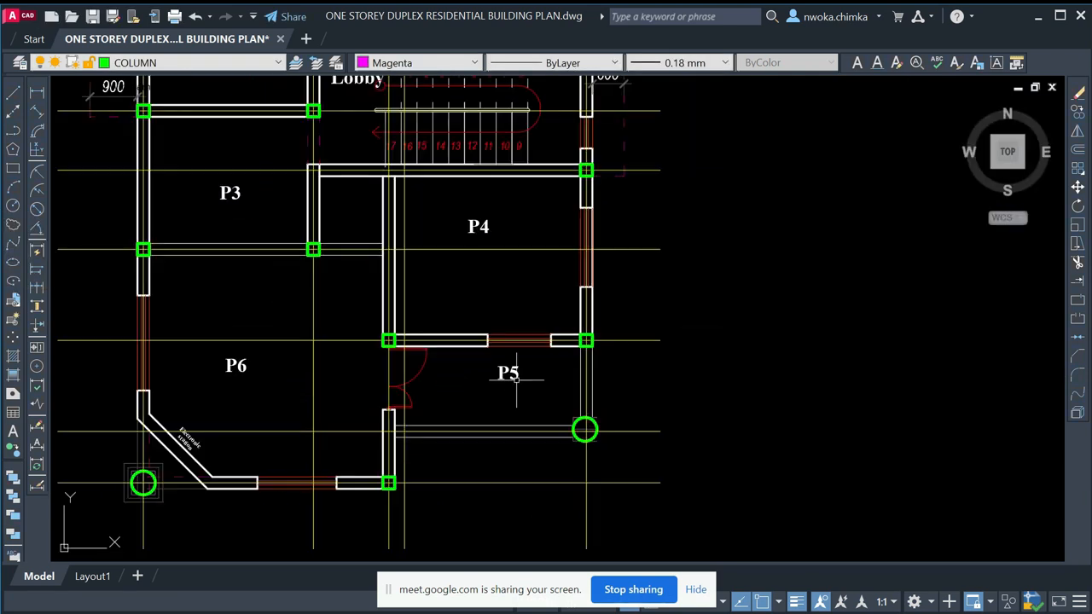
# - Measure the combined depth of the P4 and P5 bays from the wall below the stairs with a linear dimension, without placing it
pyautogui.click(38, 93)
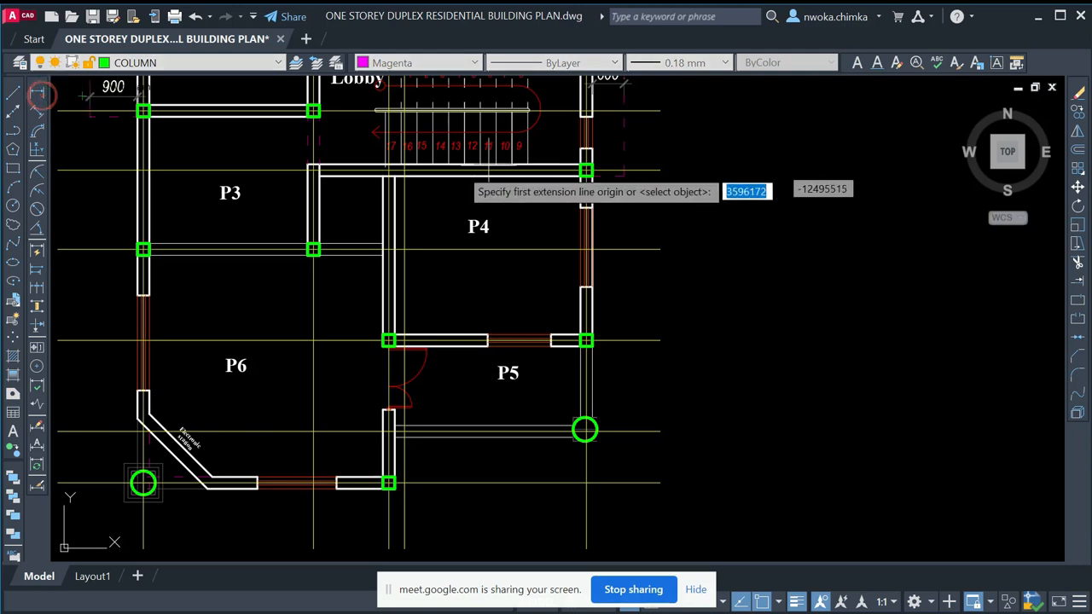
pyautogui.scroll(2, 378, 190)
pyautogui.click(395, 159)
pyautogui.scroll(-1, 426, 207)
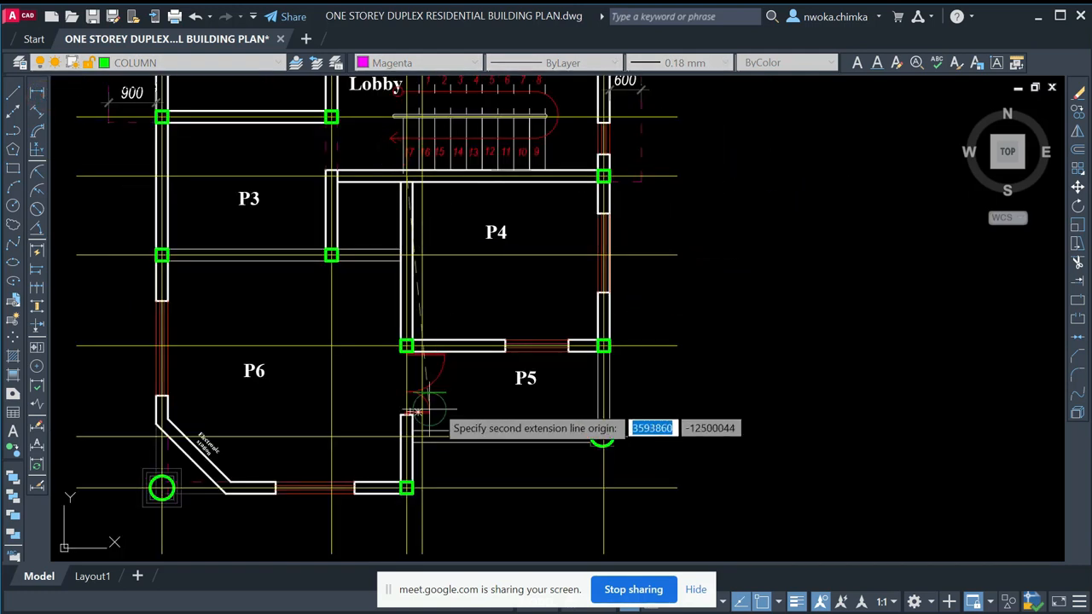
pyautogui.scroll(2, 430, 410)
pyautogui.click(372, 474)
pyautogui.scroll(-1, 426, 417)
pyautogui.press('Escape')
# - Measure the distance between the two columns separating P4 and P5 with a linear dimension, without placing it
pyautogui.press('Return')
pyautogui.click(392, 311)
pyautogui.click(704, 311)
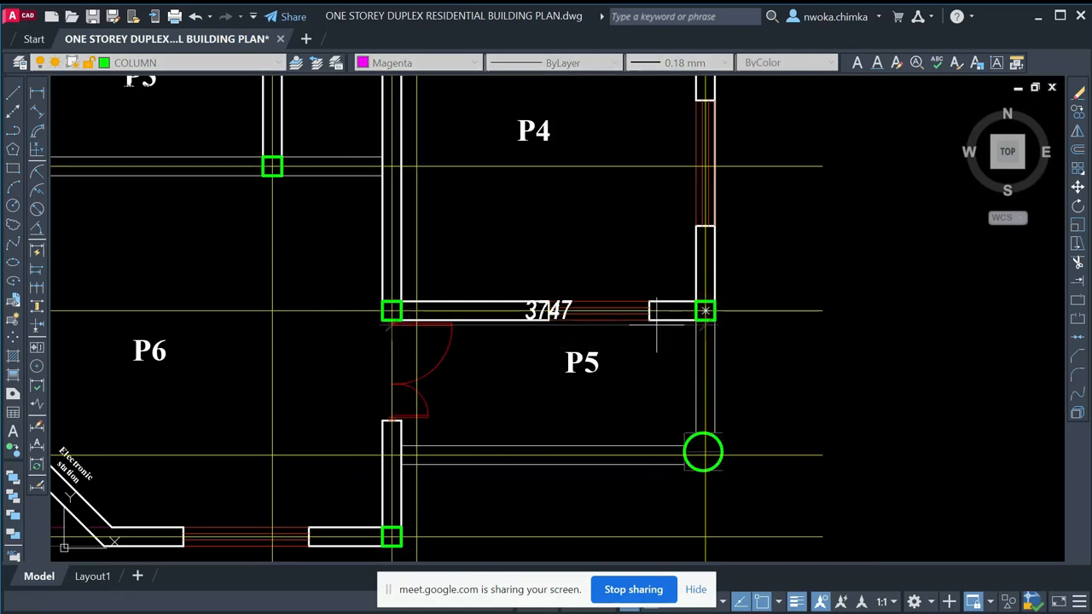
pyautogui.press('Escape')
# - Delete the wall lines and window between the P4 and P5 bays
pyautogui.scroll(2, 534, 298)
pyautogui.click(753, 267)
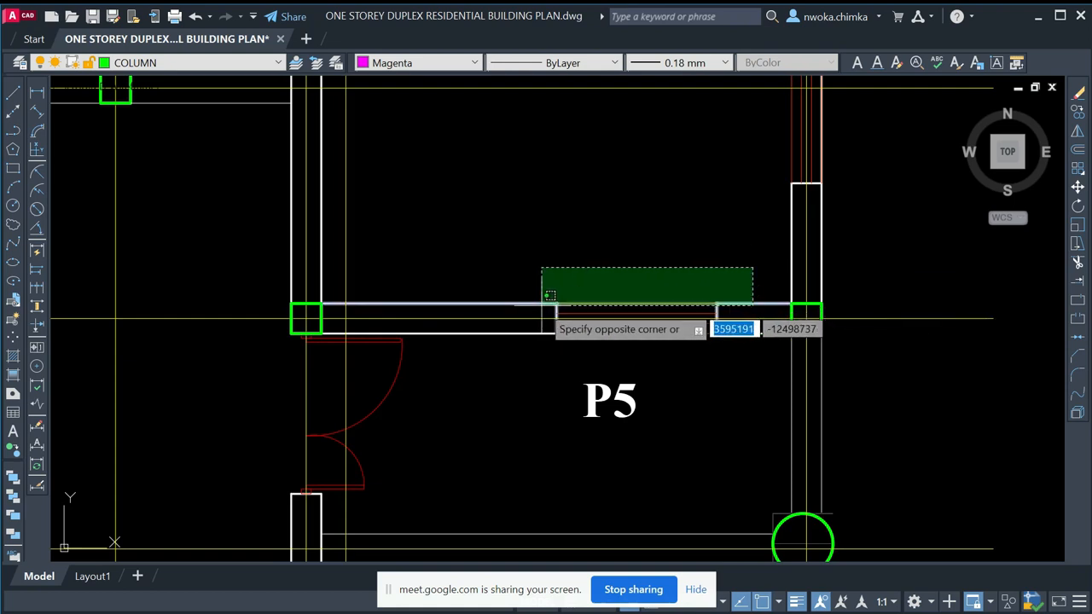
pyautogui.click(337, 308)
pyautogui.click(315, 280)
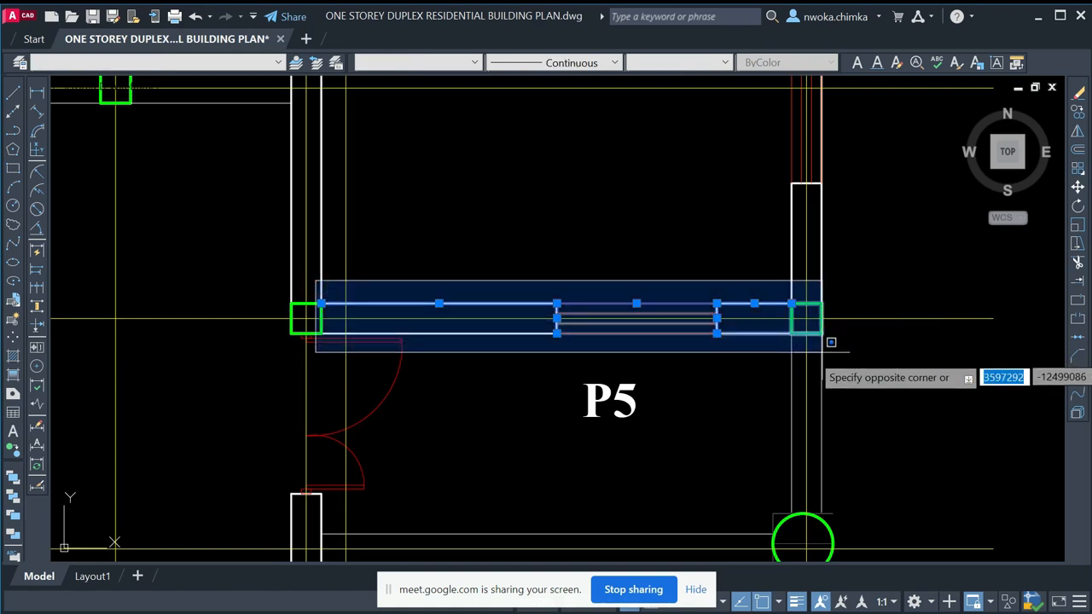
pyautogui.click(816, 358)
pyautogui.press('Delete')
pyautogui.click(756, 334)
pyautogui.click(537, 332)
pyautogui.press('Delete')
# - Delete the double door between the P5 and P6 bays
pyautogui.scroll(-2, 487, 247)
pyautogui.click(442, 339)
pyautogui.click(423, 320)
pyautogui.press('Delete')
# - Extend the wall lines across the former door opening between P5 and P6 and erase the leftover end line
pyautogui.write('EX')
pyautogui.press('Return')
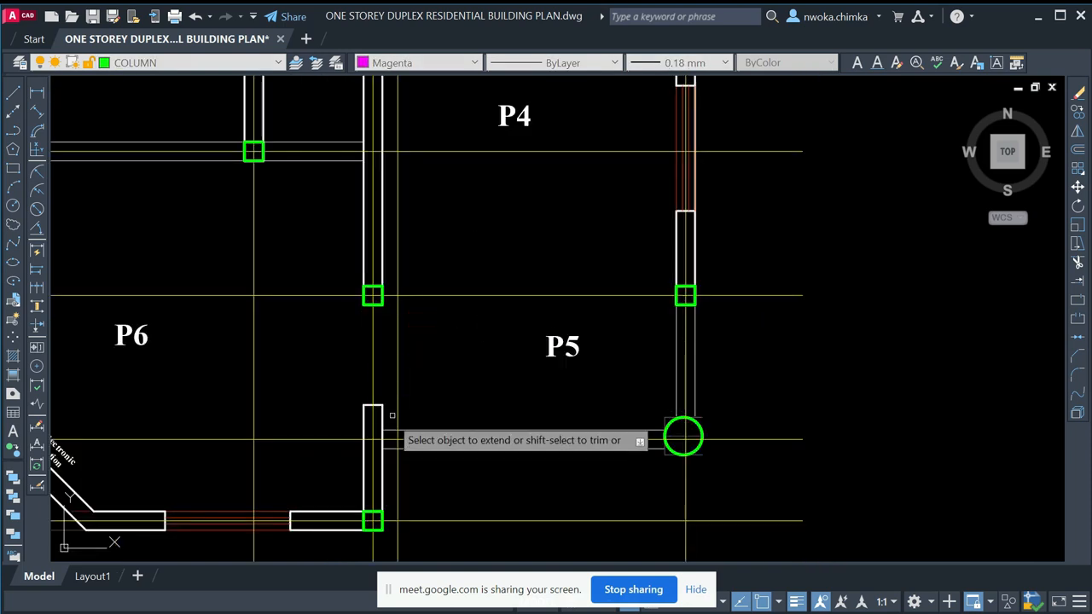
pyautogui.click(363, 418)
pyautogui.press('Escape')
pyautogui.click(341, 383)
pyautogui.click(428, 422)
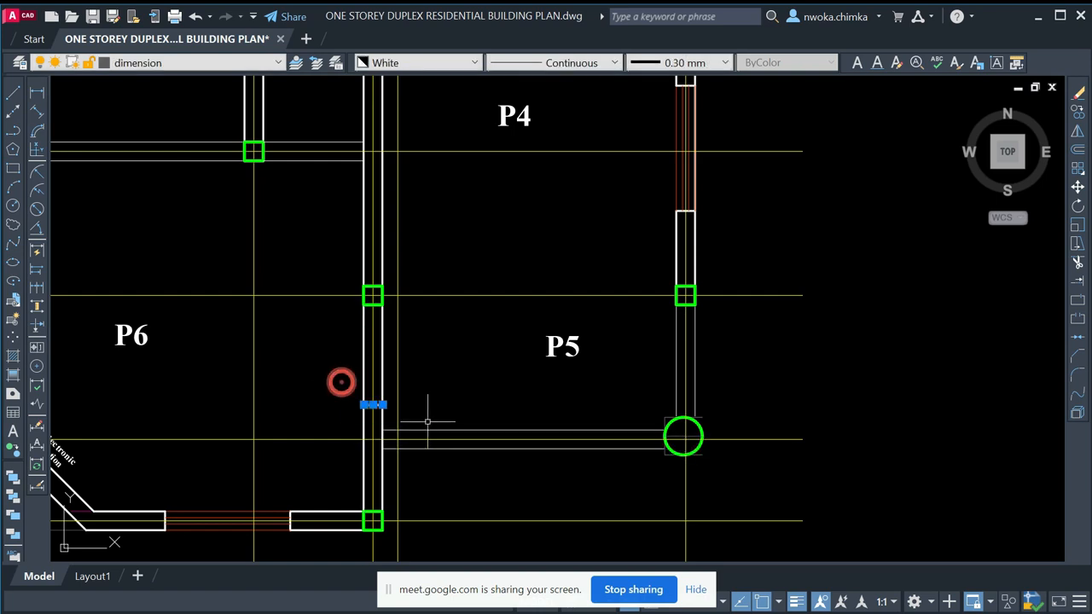
pyautogui.press('Return')
# - Erase the P5 label in the porch and move the P4 label down towards the middle of the merged bay
pyautogui.click(567, 348)
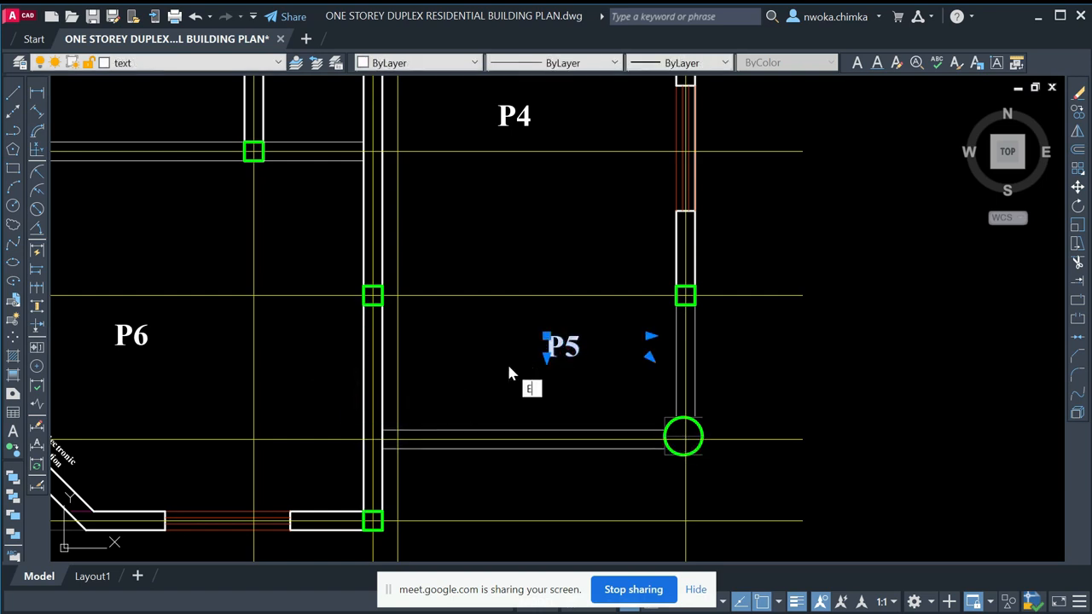
pyautogui.press('Return')
pyautogui.scroll(-4, 563, 354)
pyautogui.scroll(2, 544, 256)
pyautogui.click(544, 257)
pyautogui.write('M')
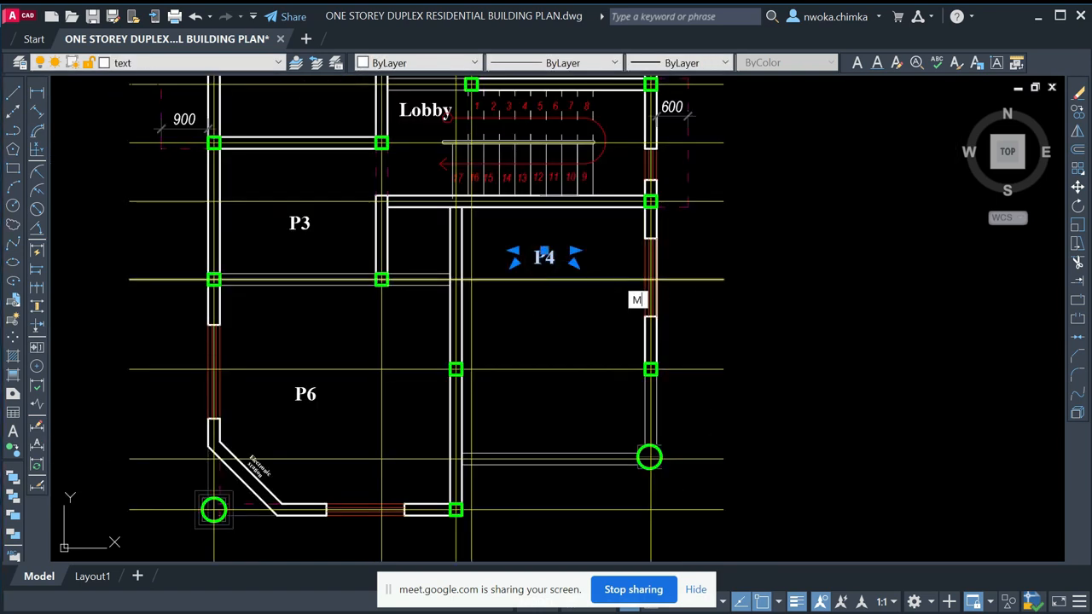
pyautogui.press('Return')
pyautogui.click(895, 276)
pyautogui.click(896, 359)
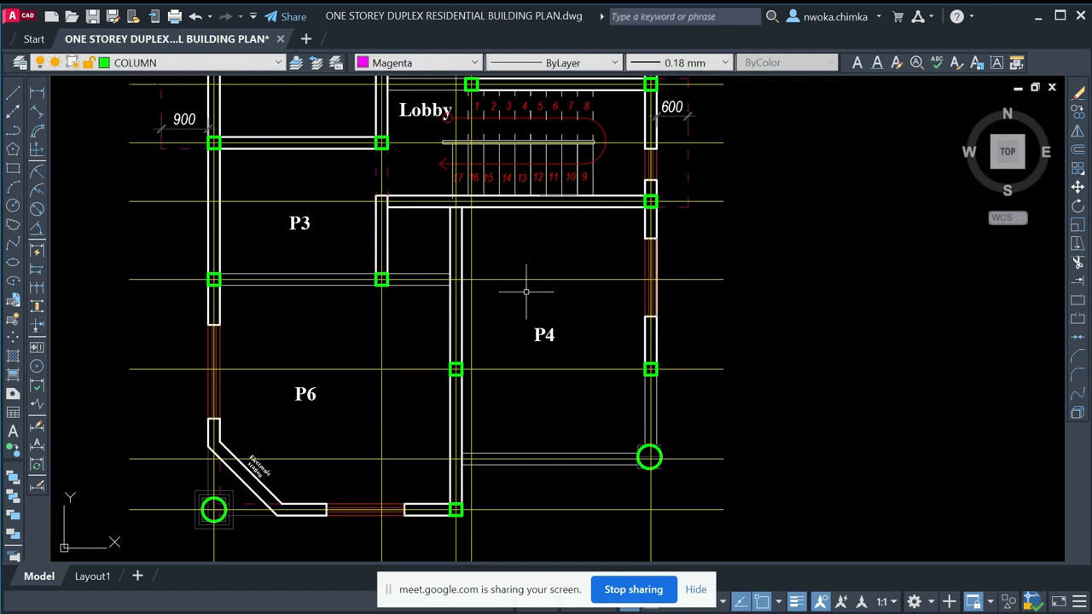
# - Change the P6 label to P5
pyautogui.doubleClick(365, 407)
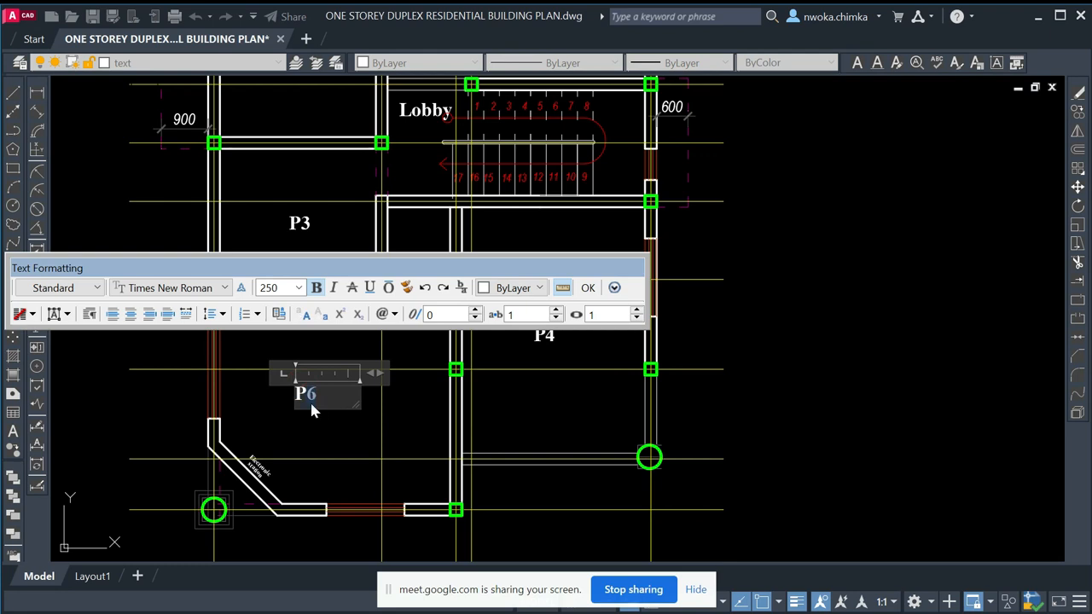
pyautogui.write('5')
pyautogui.click(360, 431)
# - Erase the window and its end lines in the lower wall of the P5 bay
pyautogui.moveTo(360, 431); pyautogui.dragTo(475, 256, button='middle')
pyautogui.scroll(2, 312, 294)
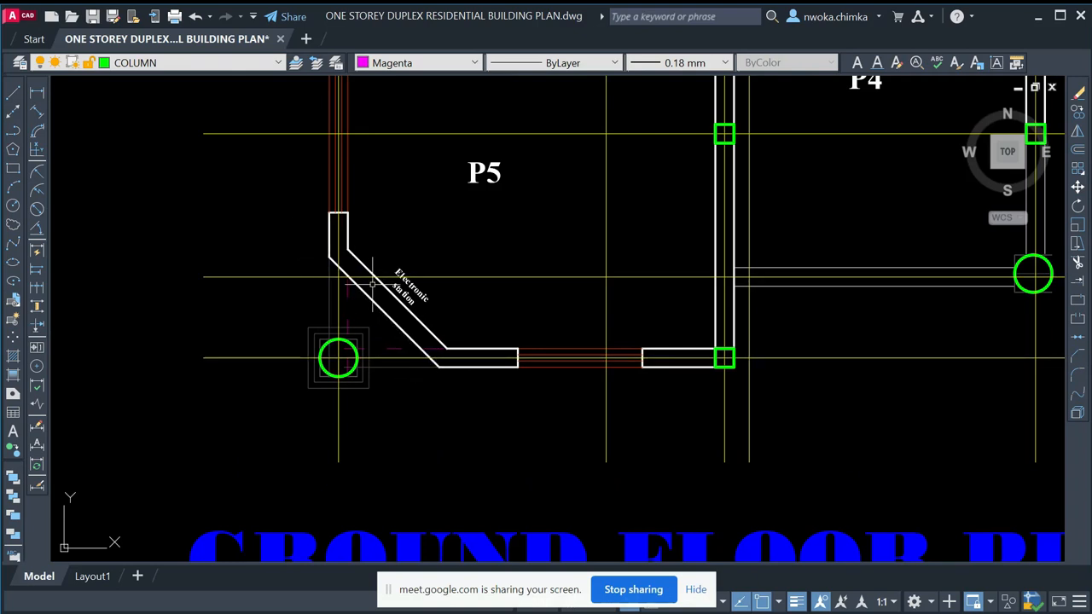
pyautogui.scroll(-5, 391, 304)
pyautogui.scroll(5, 398, 305)
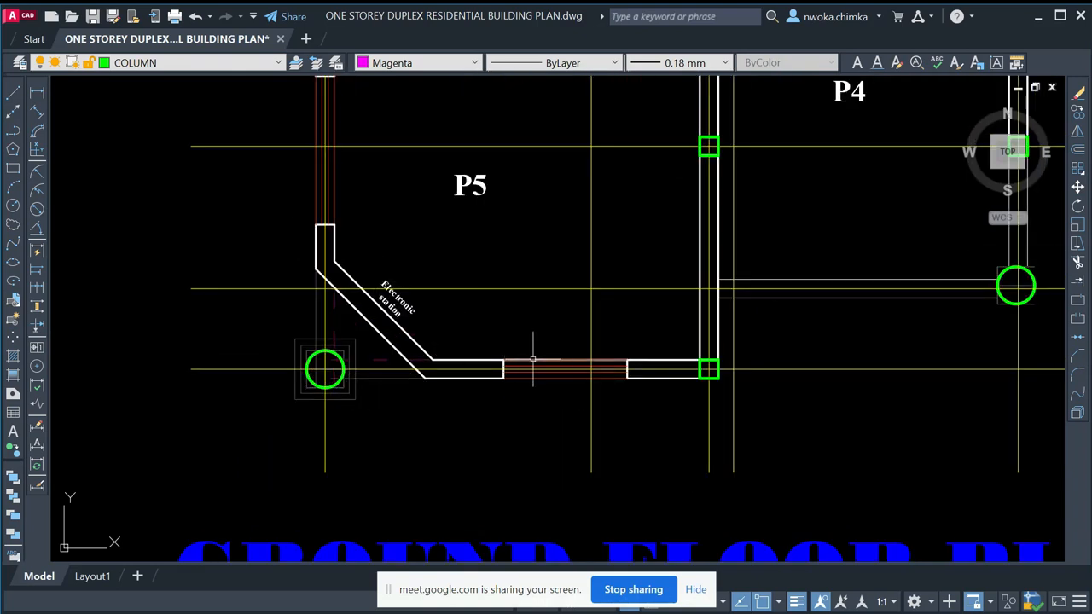
pyautogui.click(635, 409)
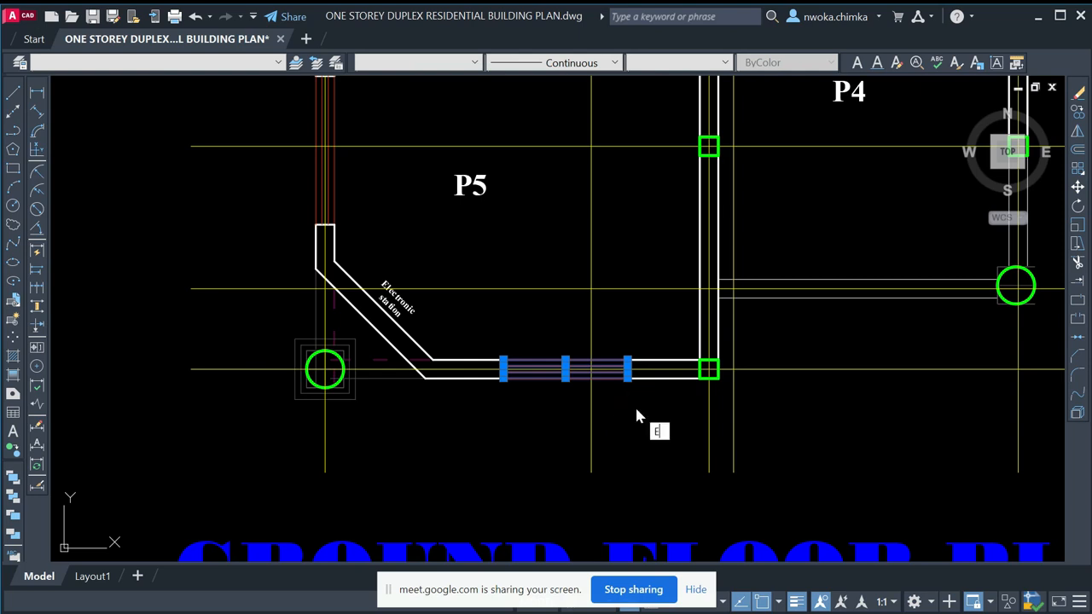
pyautogui.press('Return')
# - Erase the horizontal dashed line between the circular corner column and the lower wall of P5
pyautogui.scroll(2, 465, 380)
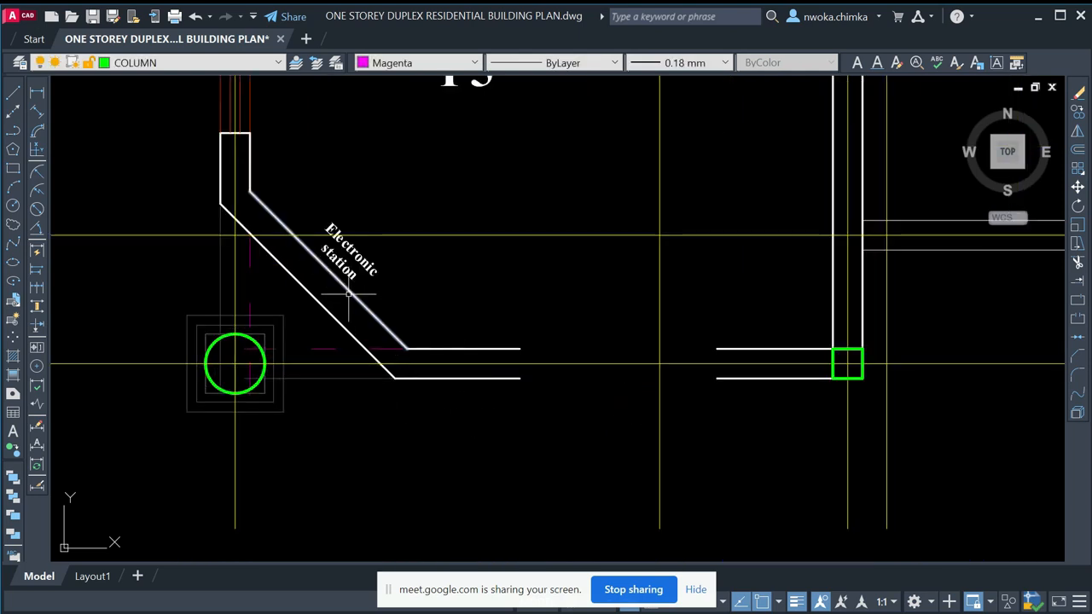
pyautogui.scroll(-2, 348, 294)
pyautogui.scroll(2, 291, 235)
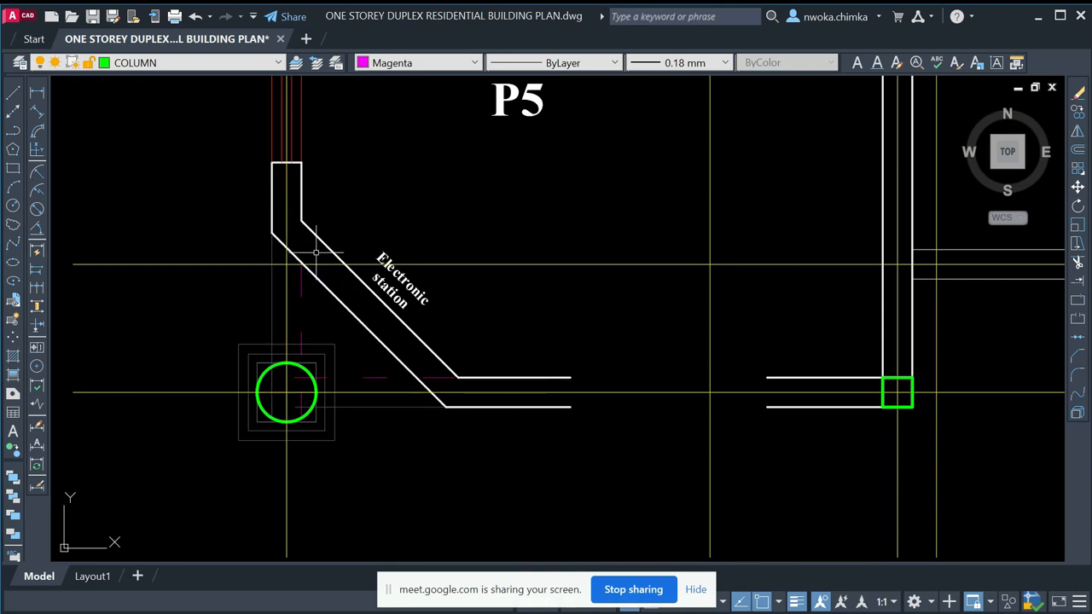
pyautogui.scroll(-4, 464, 309)
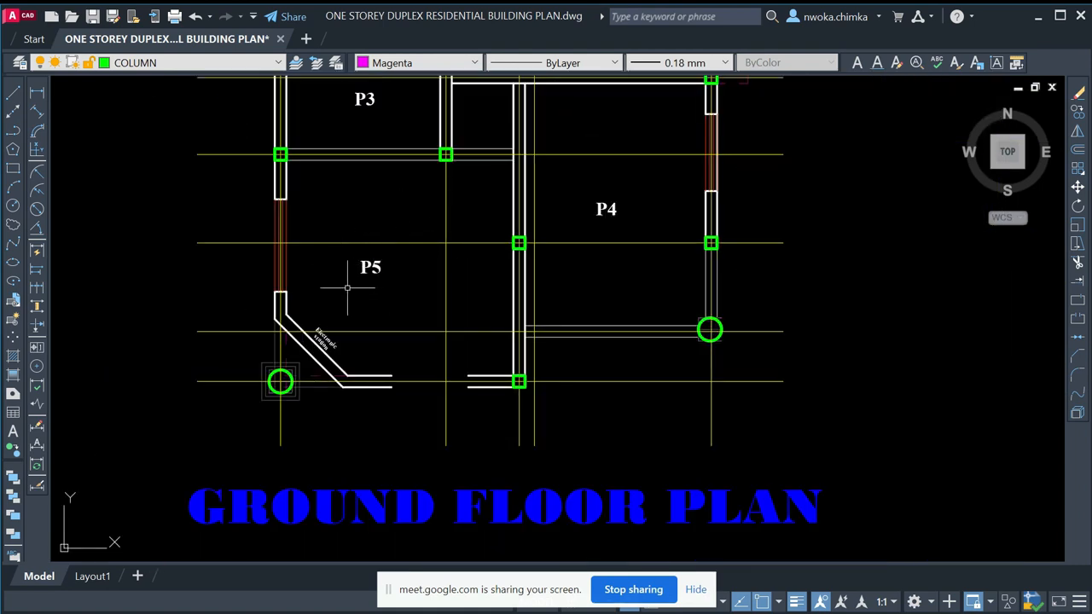
pyautogui.scroll(2, 312, 320)
pyautogui.scroll(2, 572, 417)
pyautogui.moveTo(534, 412); pyautogui.dragTo(661, 351, button='middle')
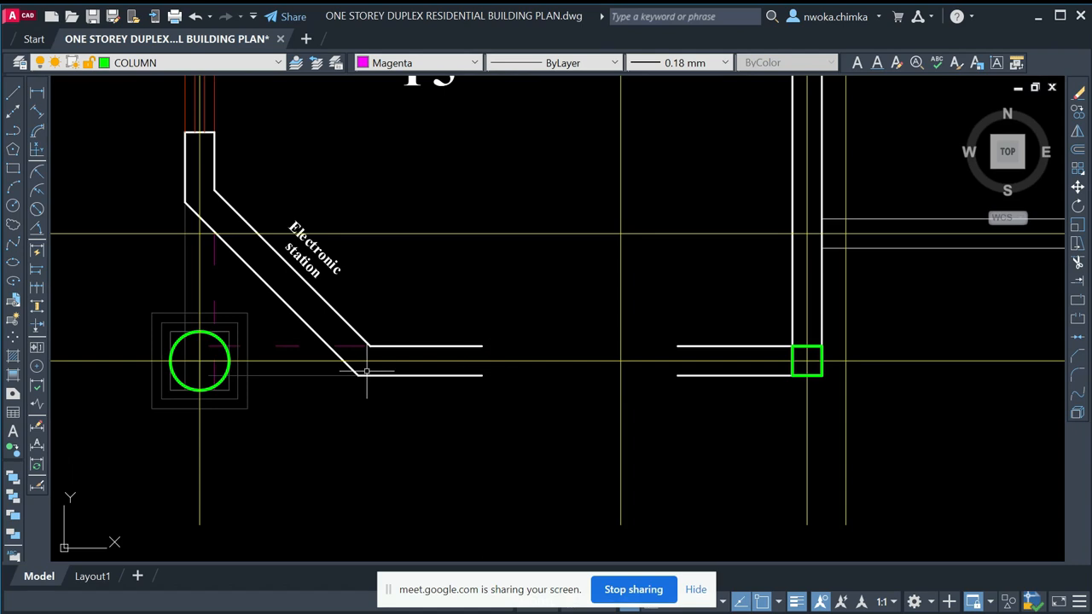
pyautogui.click(288, 345)
pyautogui.press('Return')
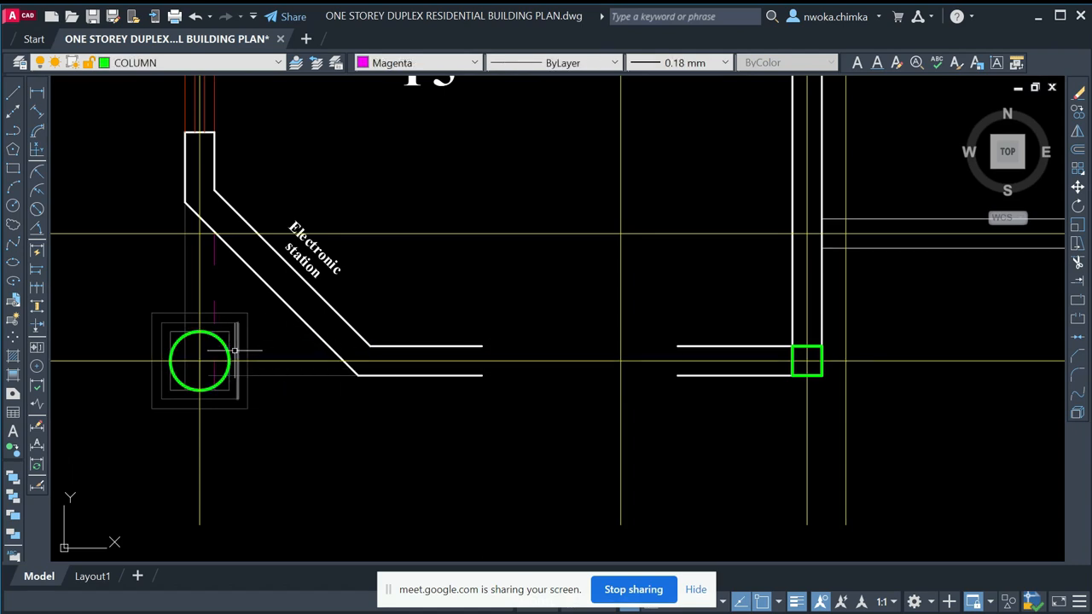
# - Extend the lower wall lines of P5 across the window gap towards the circular corner column
pyautogui.click(225, 345)
pyautogui.press('Return')
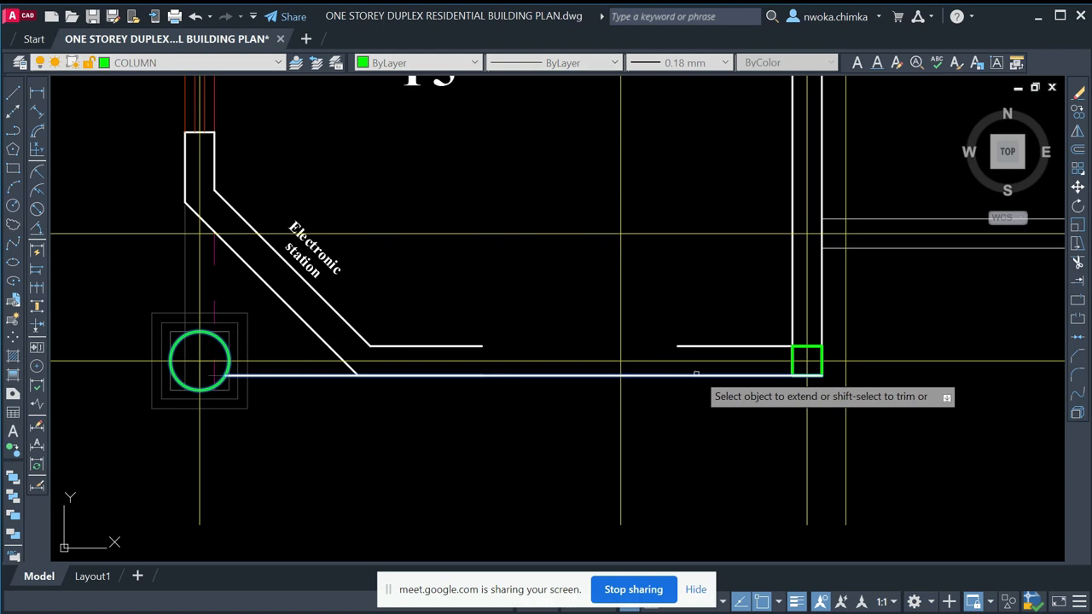
pyautogui.click(684, 335)
pyautogui.click(688, 354)
pyautogui.click(685, 375)
pyautogui.press('Return')
# - Delete the diagonal corner wall lines and the Electronic station label in the P5 bay
pyautogui.click(261, 308)
pyautogui.click(487, 418)
pyautogui.click(356, 285)
pyautogui.click(292, 329)
pyautogui.press('Return')
pyautogui.click(344, 267)
pyautogui.click(299, 273)
pyautogui.press('Delete')
# - Delete the dashed line and the thin vertical line between P5's left wall and the circular corner column
pyautogui.scroll(-1, 542, 295)
pyautogui.moveTo(330, 303); pyautogui.dragTo(352, 380, button='middle')
pyautogui.scroll(1, 352, 380)
pyautogui.click(366, 329)
pyautogui.press('Delete')
pyautogui.click(338, 327)
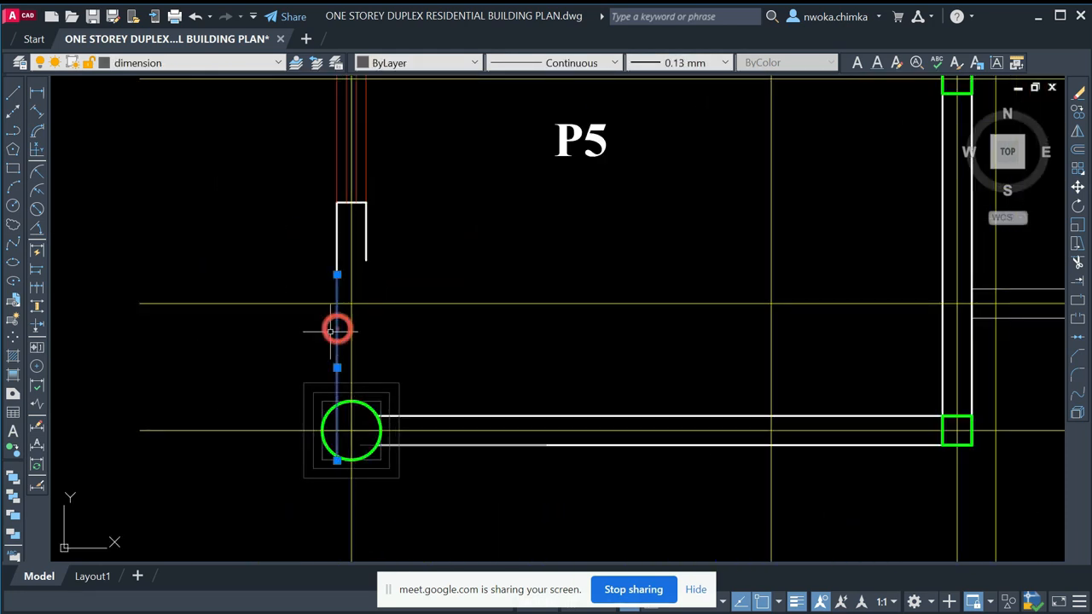
pyautogui.press('Delete')
# - Extend both lines of P5's left wall down to the circular corner column
pyautogui.write('x')
pyautogui.press('Return')
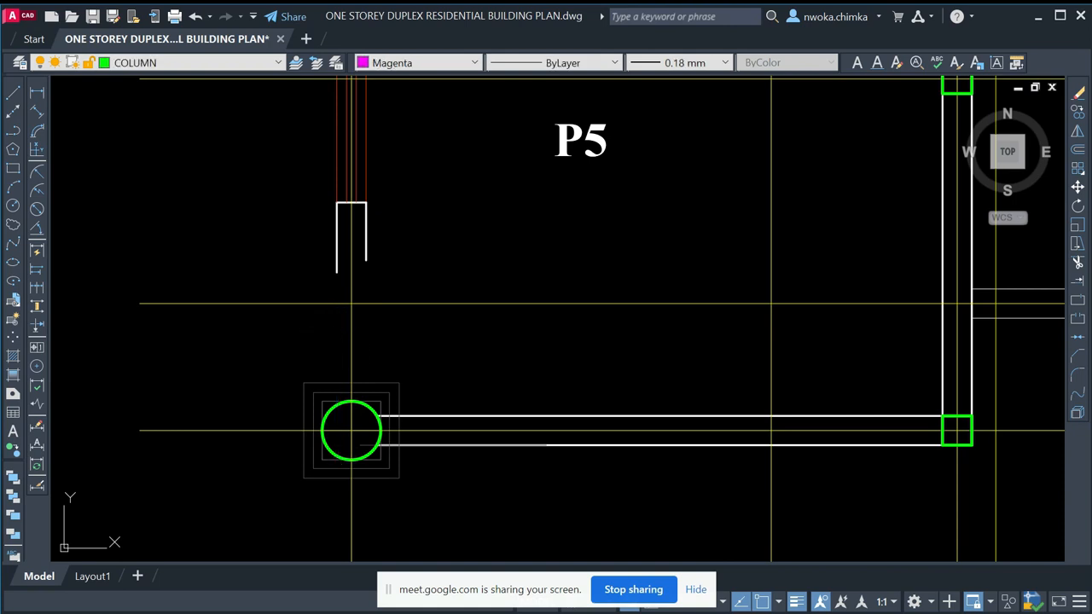
pyautogui.click(338, 267)
pyautogui.rightClick(312, 250)
pyautogui.click(337, 403)
pyautogui.write('x')
pyautogui.press('Return')
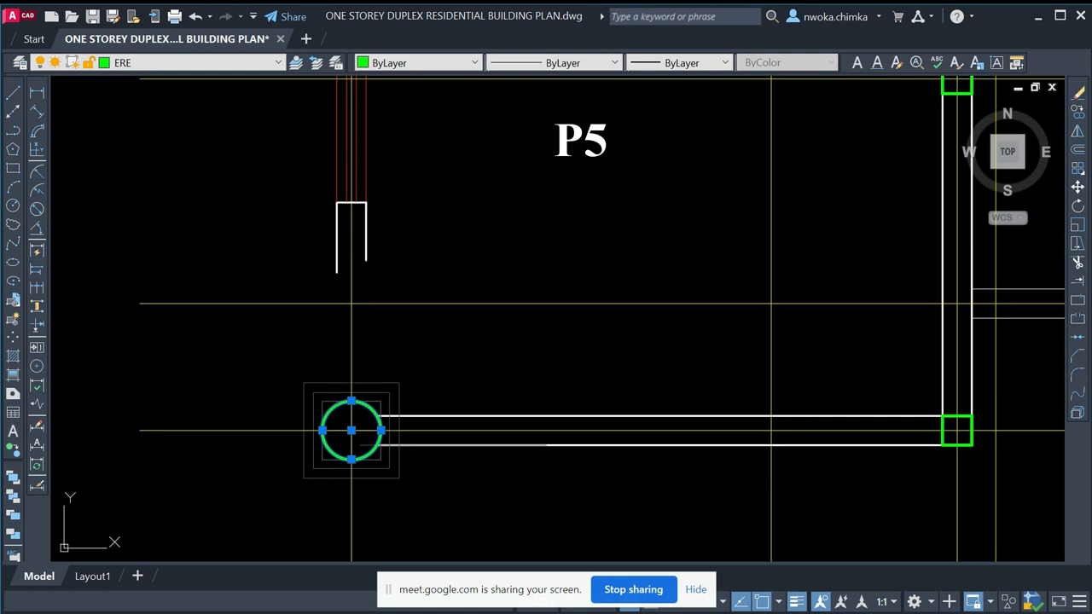
pyautogui.click(334, 254)
pyautogui.click(345, 281)
pyautogui.click(365, 248)
pyautogui.click(395, 269)
pyautogui.press('Escape')
# - Delete the concentric square outlines around the circular corner column of P5
pyautogui.click(414, 371)
pyautogui.click(390, 465)
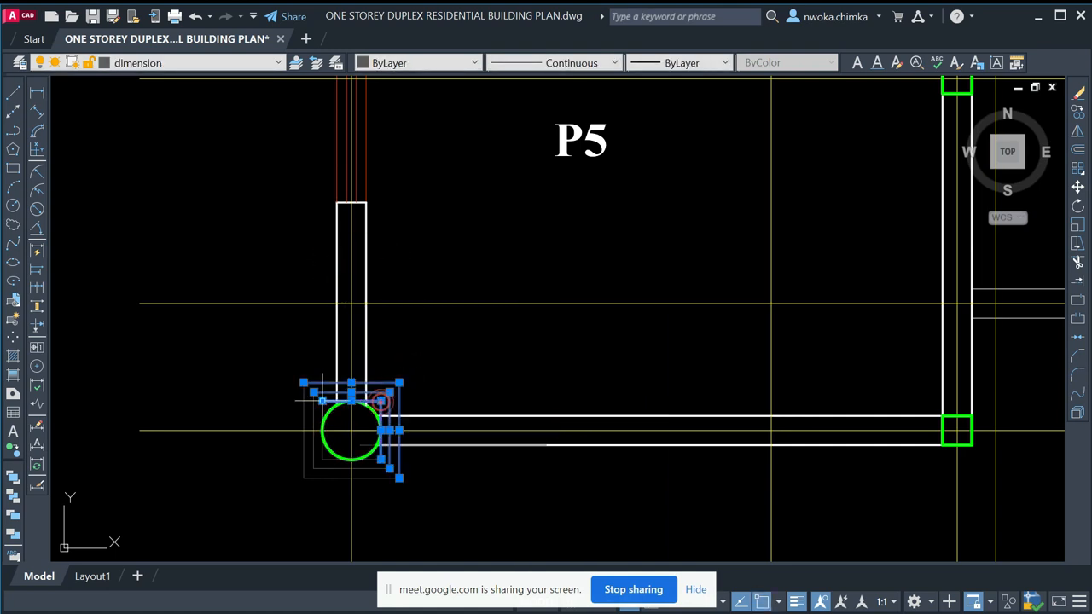
pyautogui.scroll(4, 324, 408)
pyautogui.scroll(-2, 231, 390)
pyautogui.scroll(2, 341, 375)
pyautogui.click(388, 402)
pyautogui.click(352, 341)
pyautogui.press('Return')
# - Delete the window and its two end lines in the left wall of the P5 bay
pyautogui.scroll(-3, 384, 374)
pyautogui.moveTo(388, 317); pyautogui.dragTo(409, 492, button='middle')
pyautogui.scroll(-1, 406, 441)
pyautogui.scroll(2, 398, 319)
pyautogui.click(367, 298)
pyautogui.scroll(-2, 426, 427)
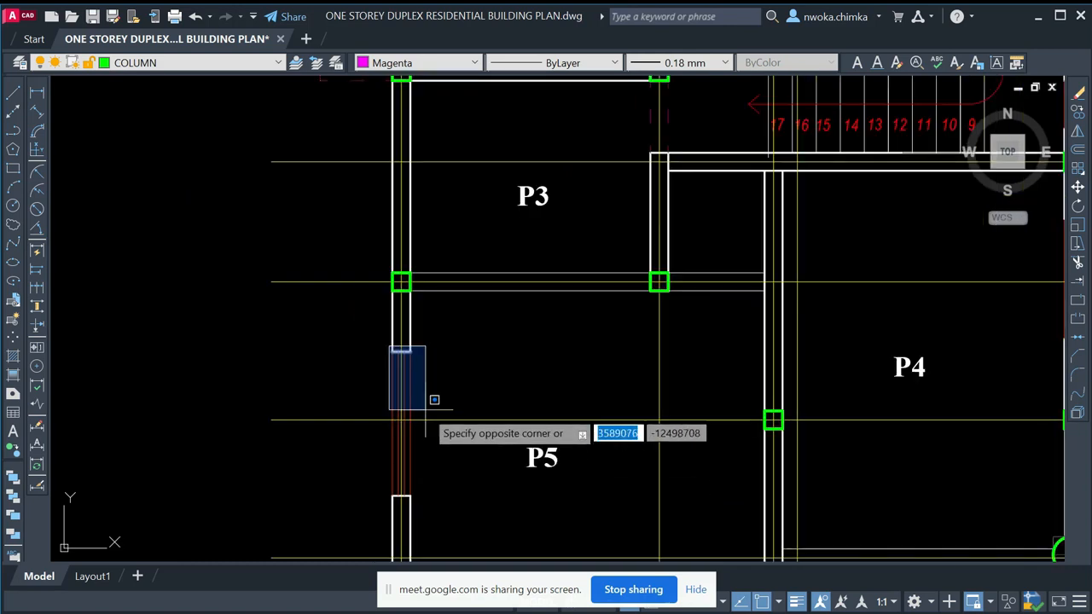
pyautogui.click(440, 502)
pyautogui.press('Delete')
pyautogui.scroll(-2, 401, 349)
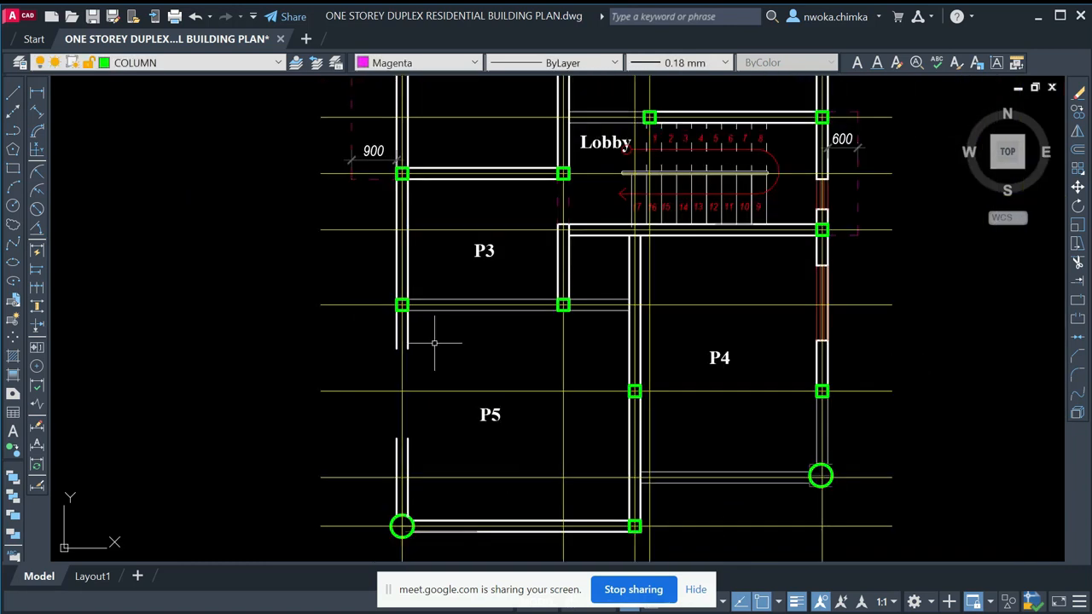
# - Extend the left wall lines of P5 across the window gap to make the wall continuous
pyautogui.write('EX')
pyautogui.press('Return')
pyautogui.click(410, 344)
pyautogui.click(399, 448)
pyautogui.click(395, 344)
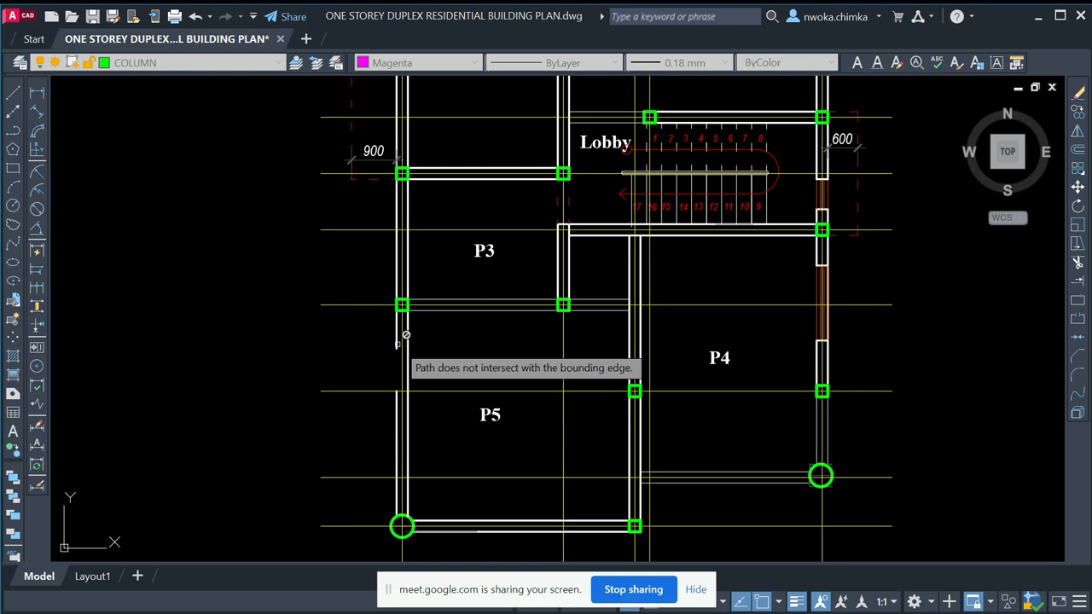
# - Compare the original furnished ground and first floor plans with the cleaned ground floor plan
pyautogui.scroll(-8, 396, 343)
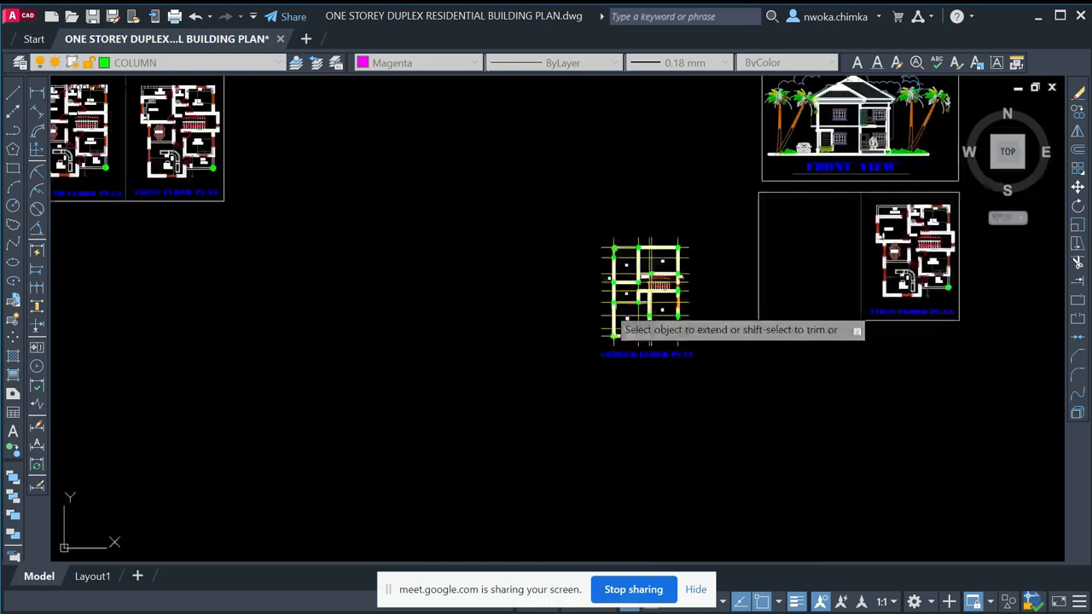
pyautogui.moveTo(286, 246); pyautogui.dragTo(557, 371, button='middle')
pyautogui.scroll(3, 328, 201)
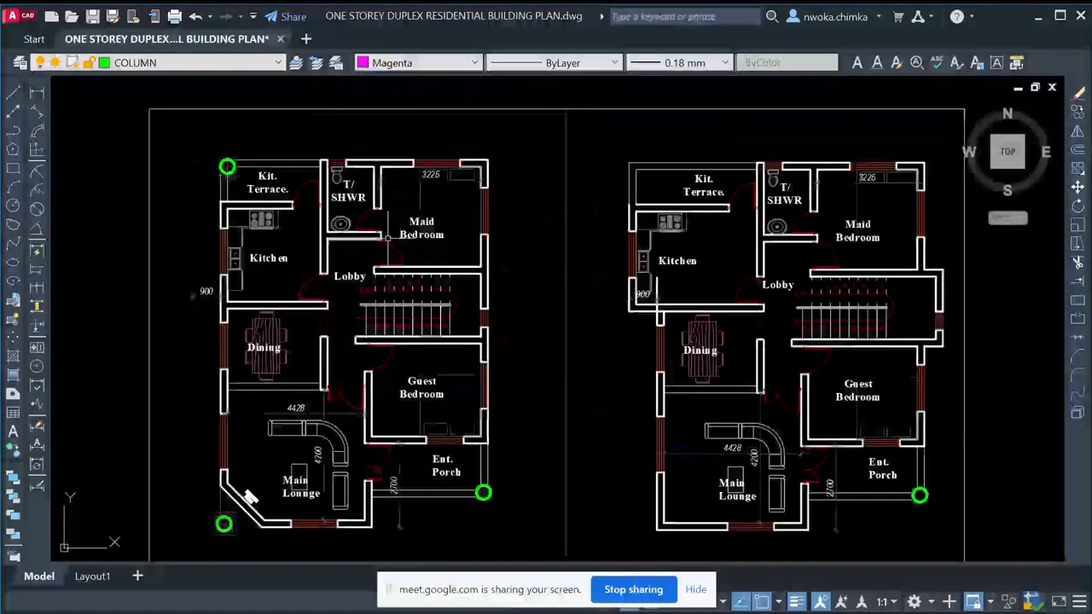
pyautogui.scroll(-2, 260, 170)
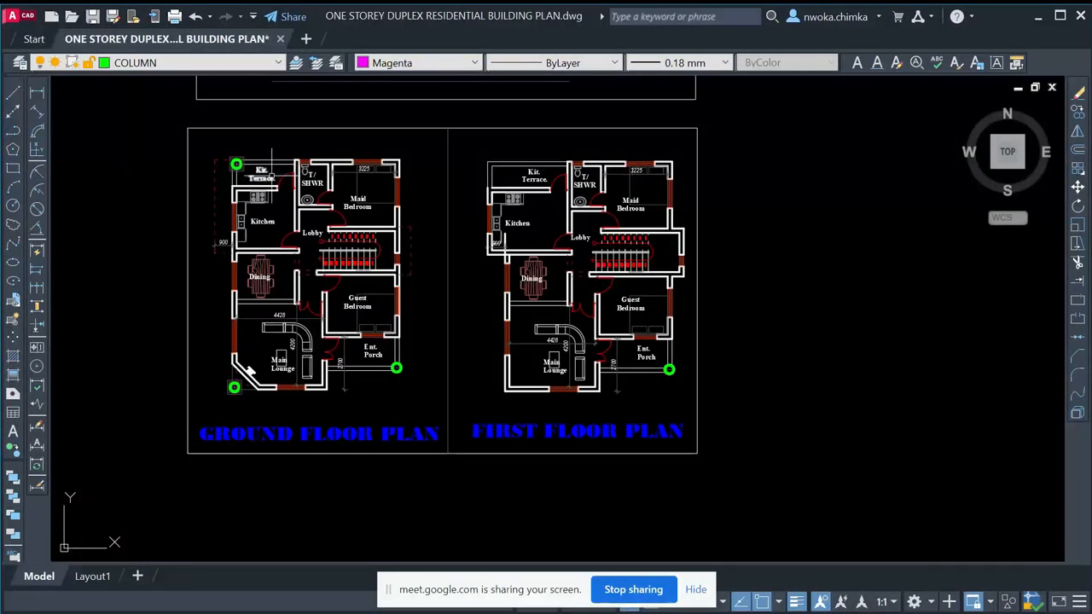
pyautogui.scroll(2, 279, 168)
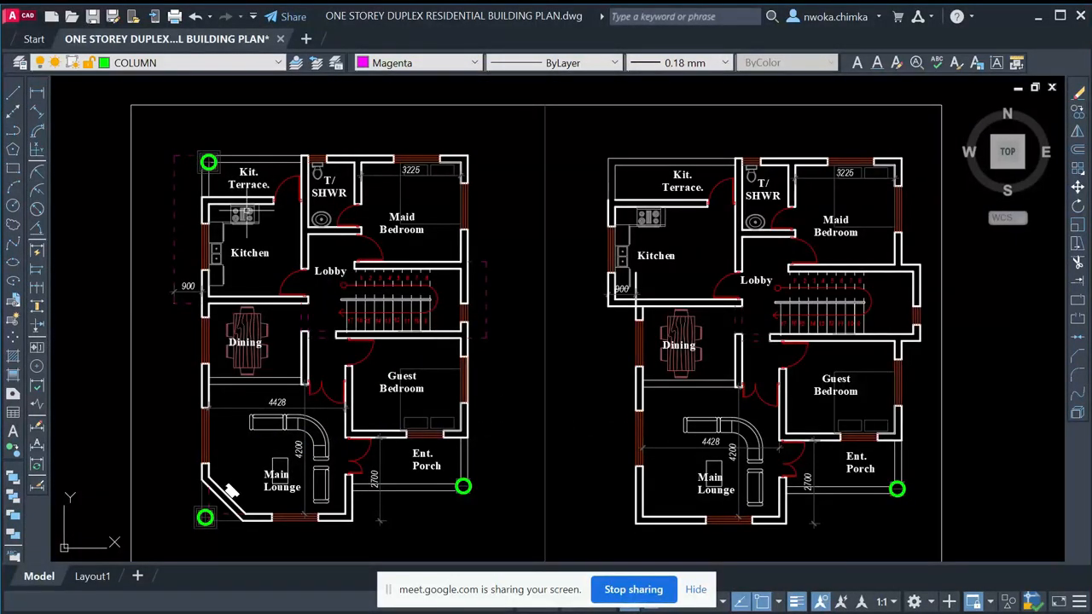
pyautogui.scroll(-2, 246, 211)
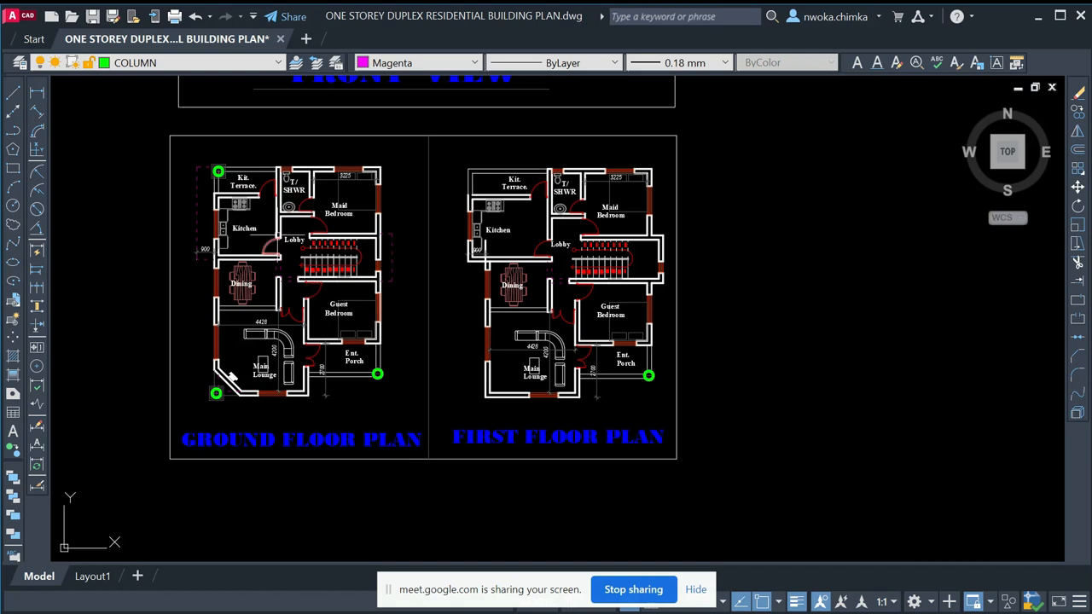
pyautogui.scroll(-3, 270, 234)
pyautogui.scroll(5, 270, 210)
pyautogui.scroll(-5, 238, 191)
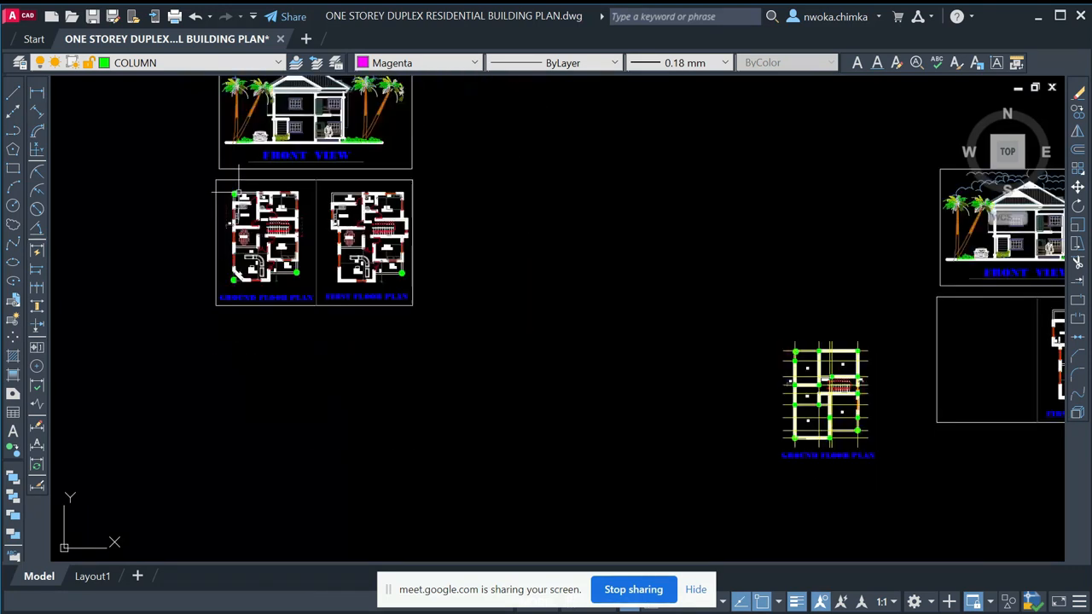
pyautogui.scroll(2, 295, 214)
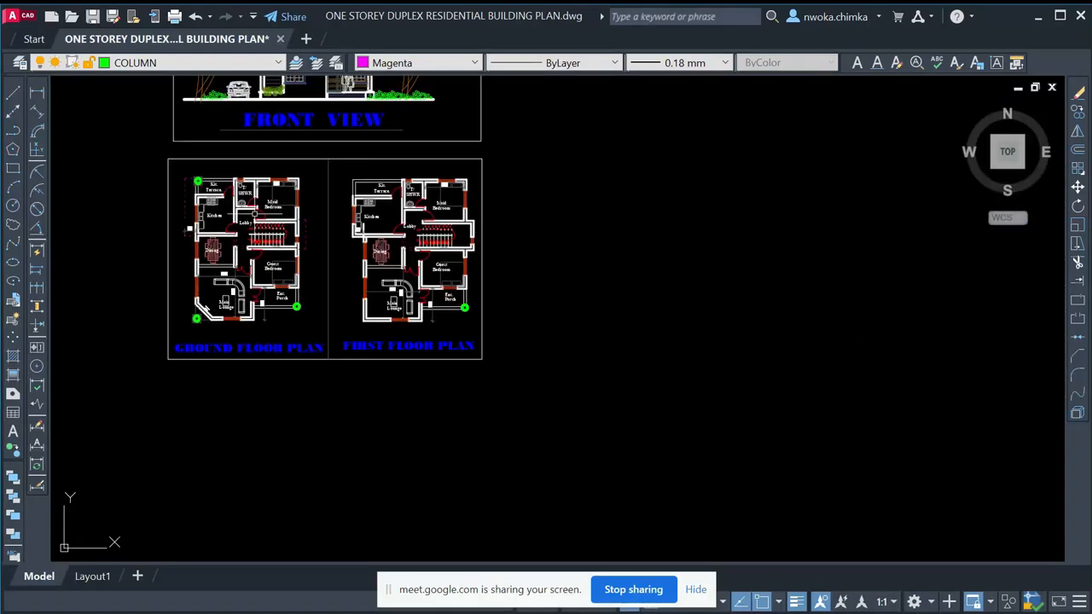
pyautogui.scroll(-4, 218, 190)
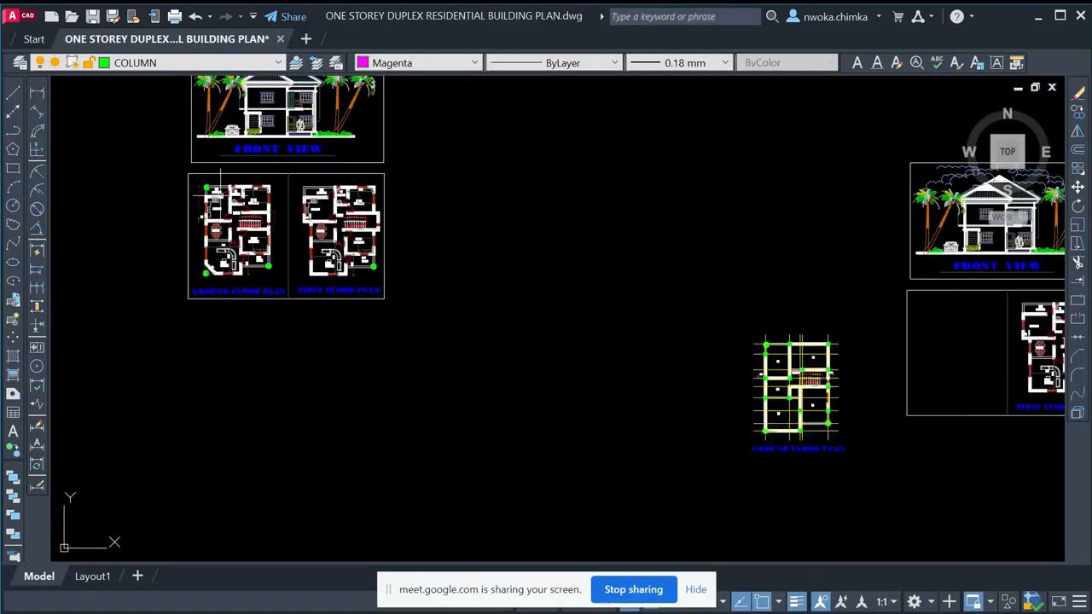
pyautogui.scroll(2, 596, 337)
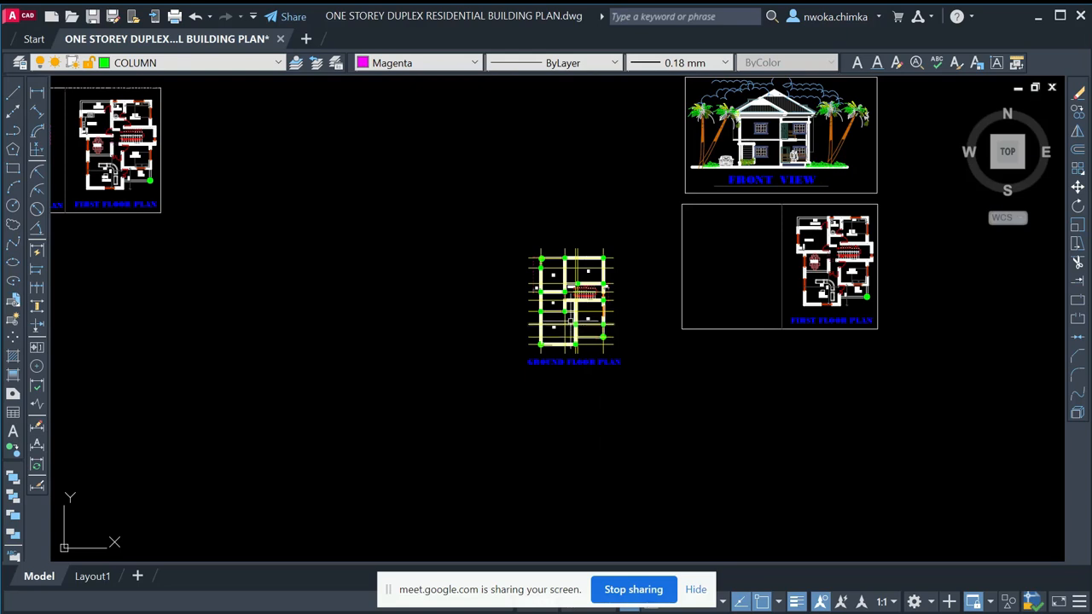
pyautogui.scroll(1, 570, 317)
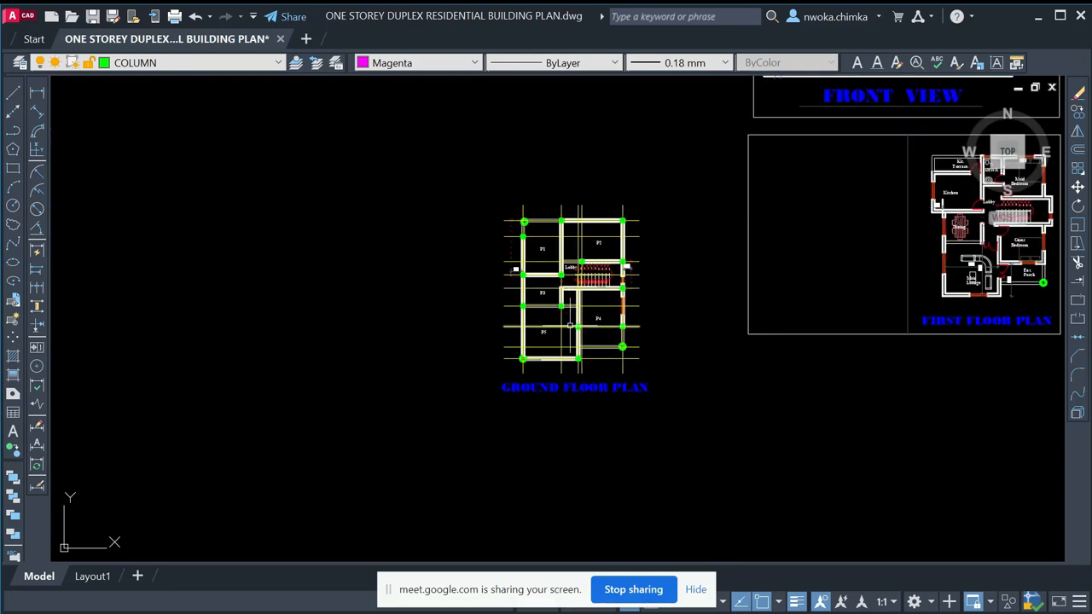
pyautogui.scroll(-1, 538, 313)
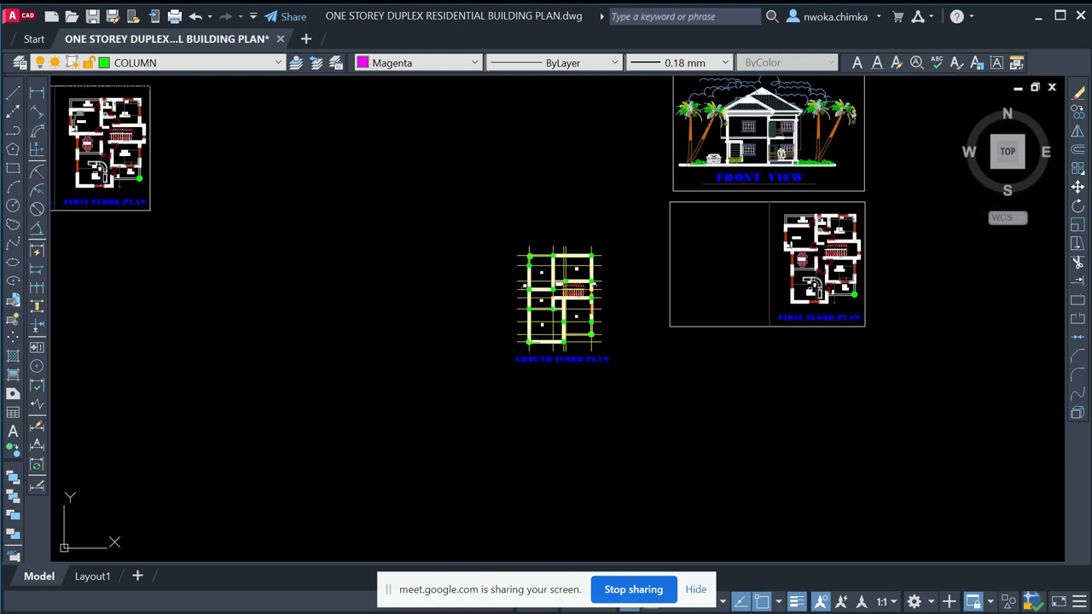
pyautogui.moveTo(358, 273); pyautogui.dragTo(539, 328, button='middle')
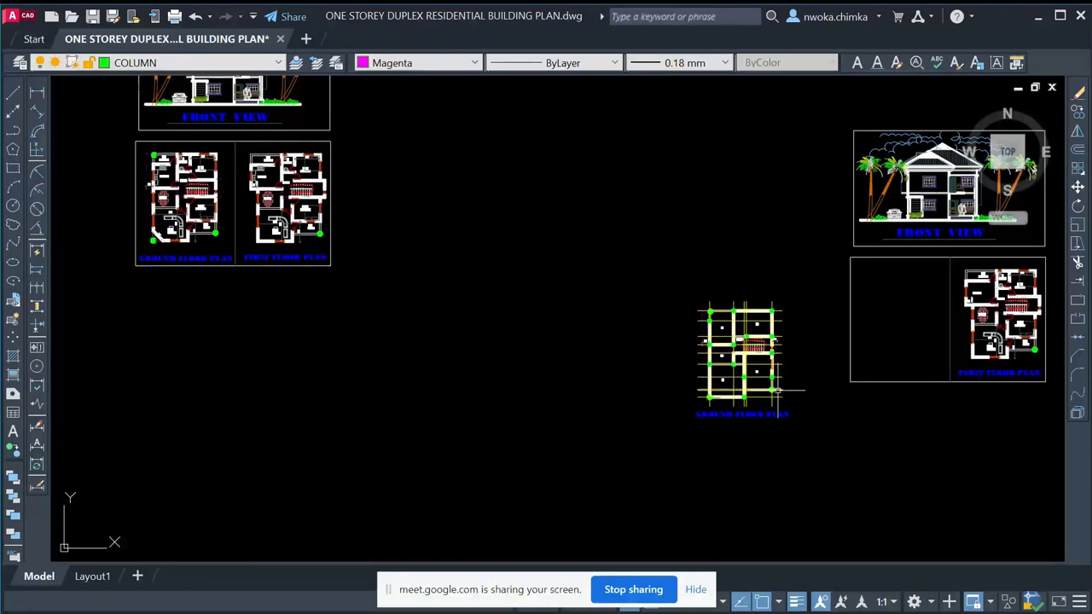
pyautogui.scroll(1, 777, 391)
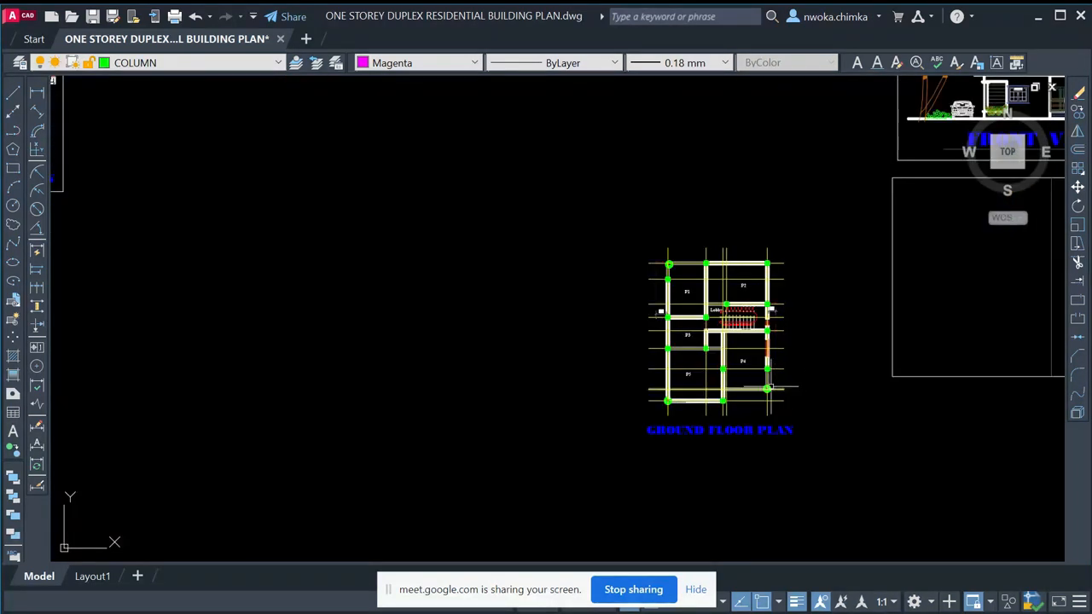
pyautogui.scroll(2, 778, 401)
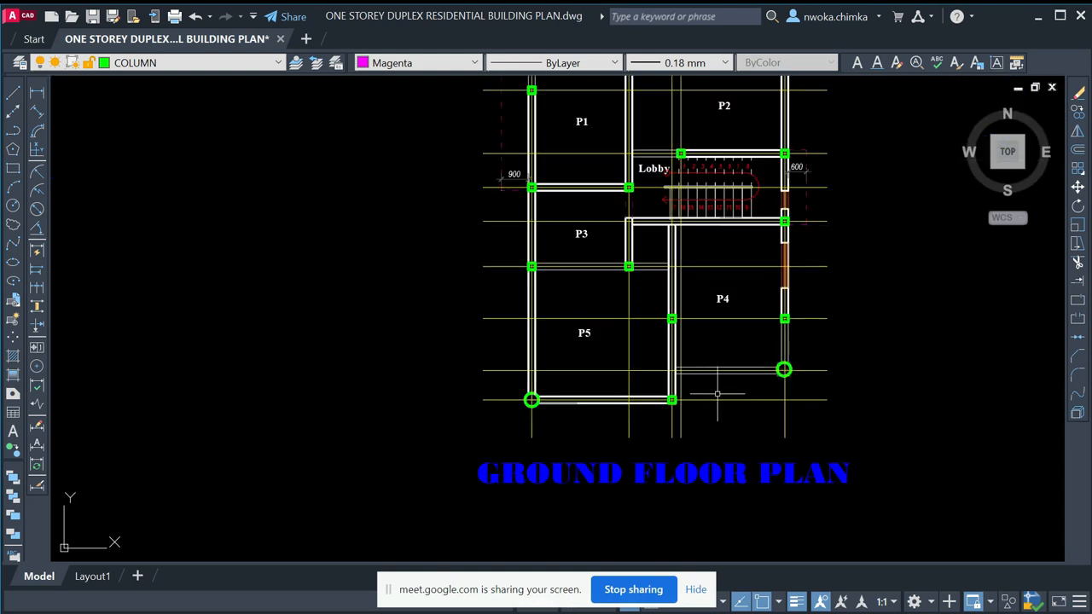
# - Shorten the vertical grid line beside the P4–P5 wall so it ends just below the stair wall, with Ortho on
pyautogui.moveTo(738, 303); pyautogui.dragTo(565, 343, button='middle')
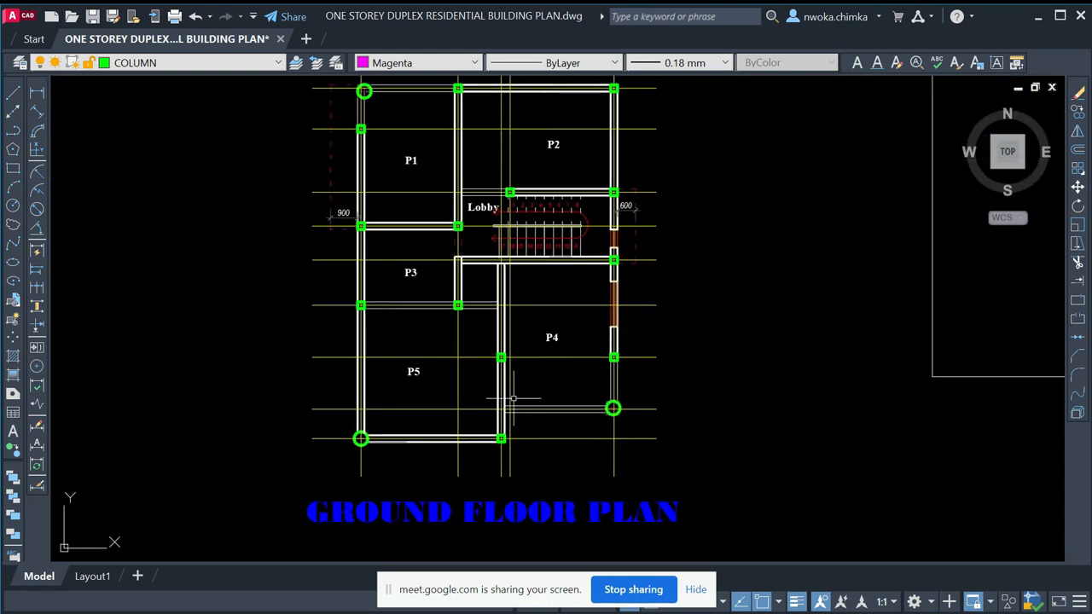
pyautogui.click(509, 395)
pyautogui.click(511, 475)
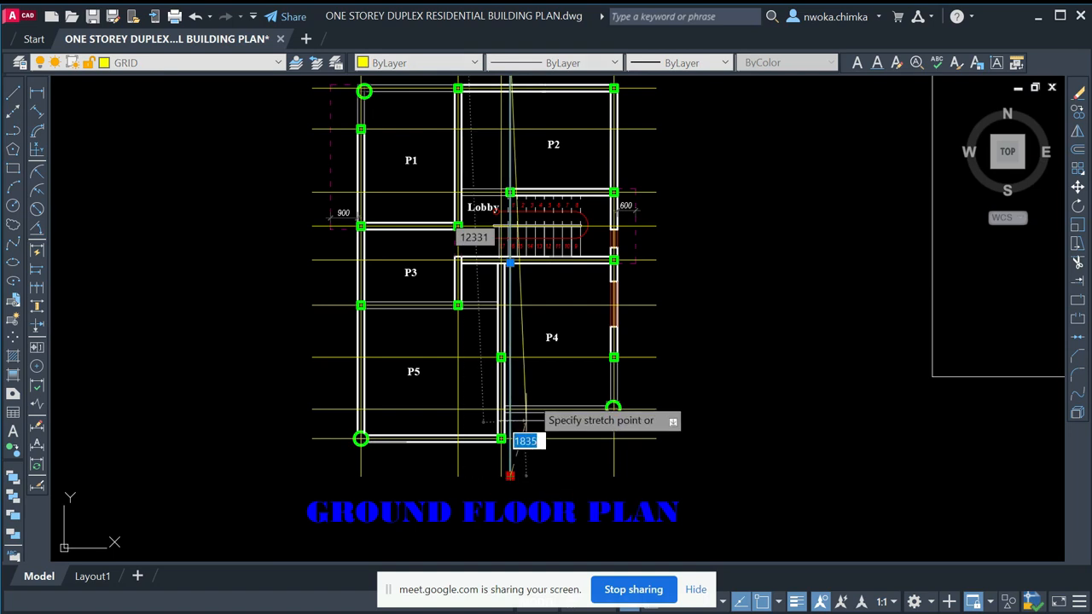
pyautogui.scroll(2, 522, 301)
pyautogui.press('F8')
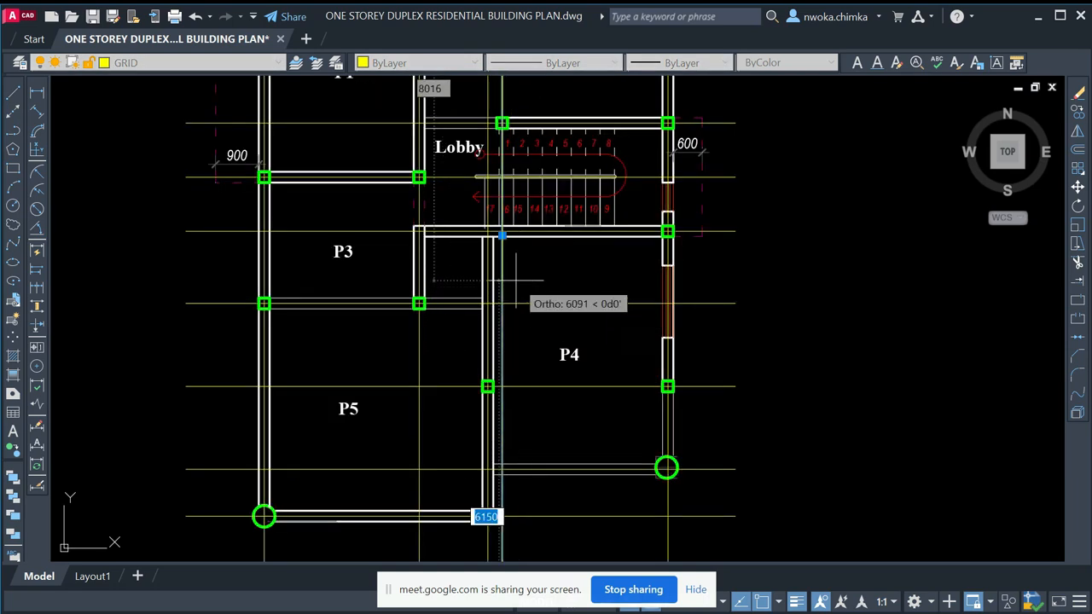
pyautogui.scroll(2, 519, 282)
pyautogui.click(515, 279)
pyautogui.scroll(-4, 516, 269)
pyautogui.press('Escape')
# - Erase the window and its end lines in the right wall of the P4 bay
pyautogui.click(608, 252)
pyautogui.scroll(3, 608, 252)
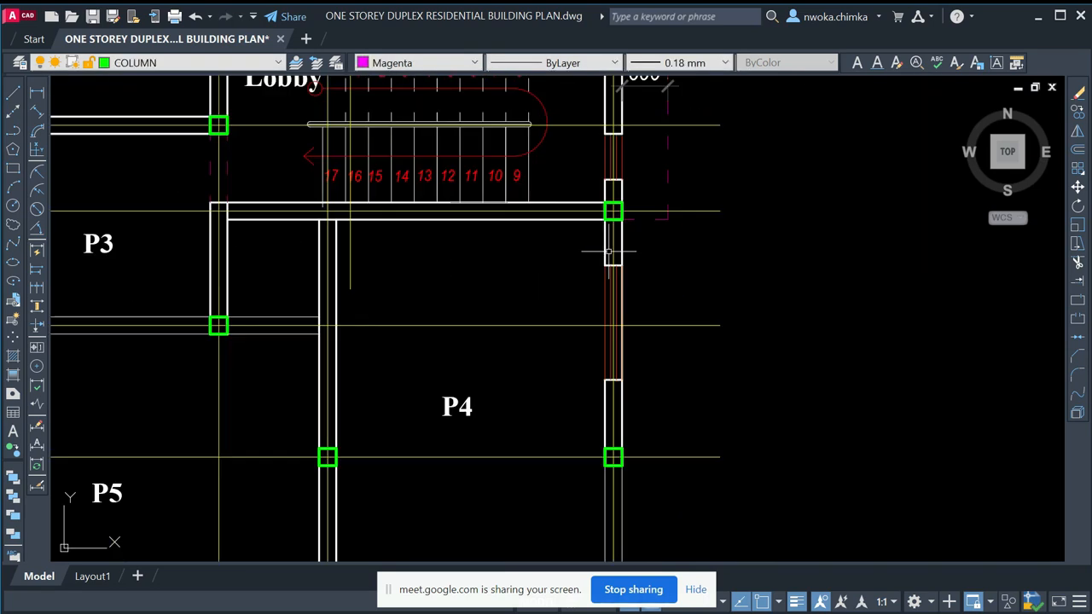
pyautogui.click(586, 251)
pyautogui.click(662, 381)
pyautogui.write('E')
pyautogui.press('Return')
# - Close the window gap in P4's right wall by stretching the inner wall lines to meet at the horizontal grid line
pyautogui.write('J')
pyautogui.press('Return')
pyautogui.click(602, 265)
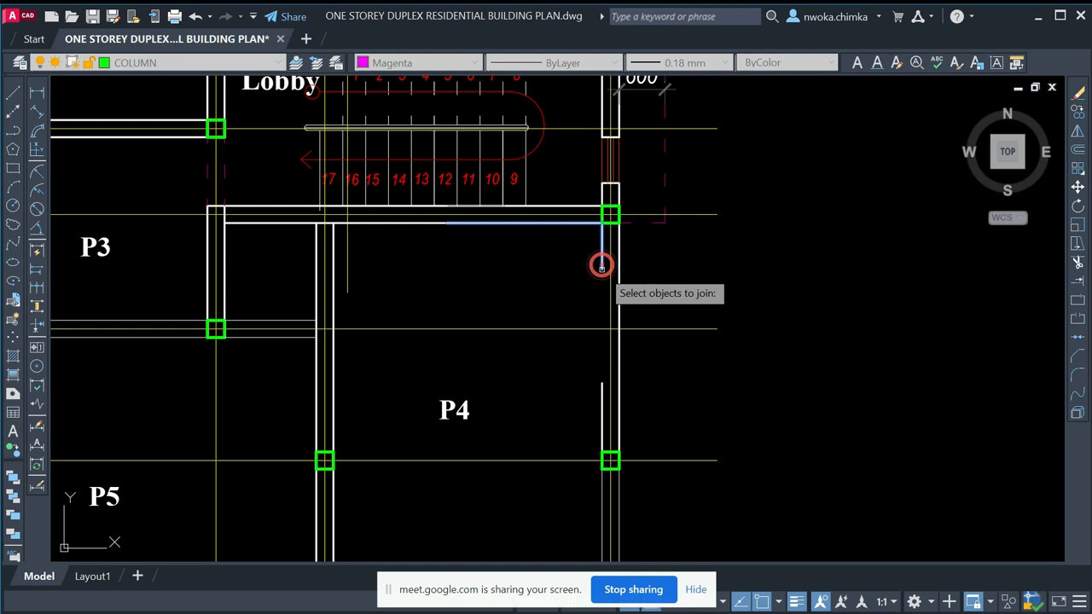
pyautogui.press('Return')
pyautogui.click(602, 266)
pyautogui.click(602, 267)
pyautogui.click(601, 328)
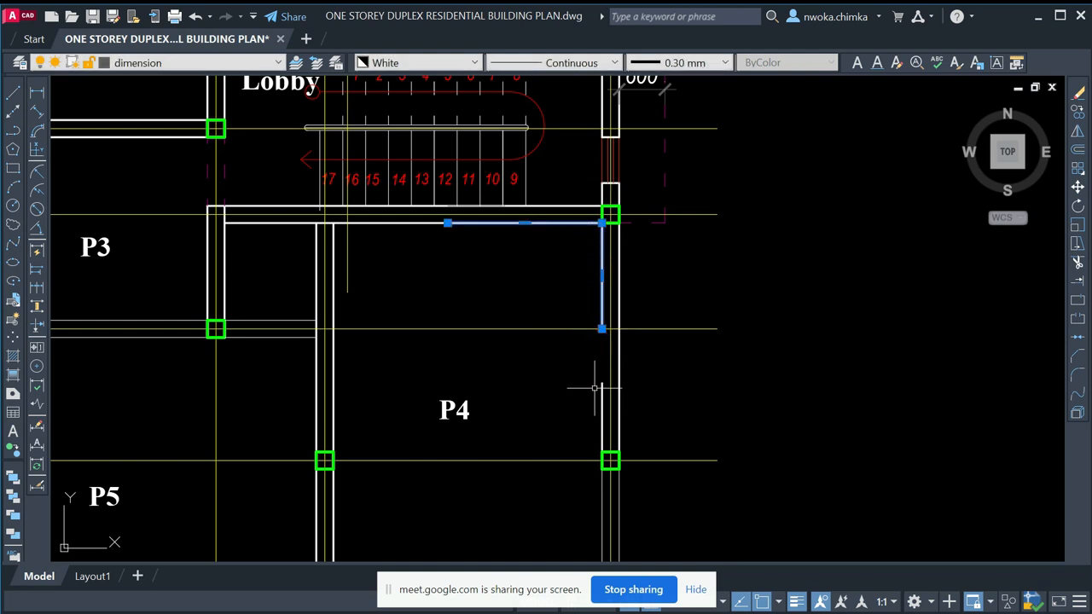
pyautogui.click(602, 384)
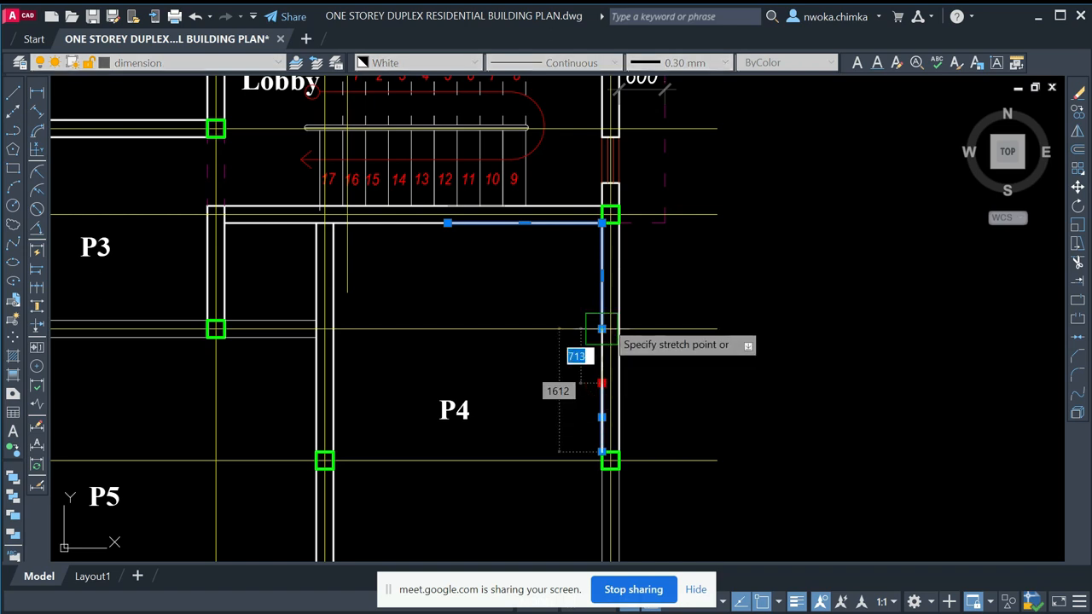
pyautogui.press('Escape')
pyautogui.press('Escape')
# - Erase the window and its end lines in the outer wall beside the staircase
pyautogui.scroll(-2, 678, 267)
pyautogui.scroll(4, 633, 203)
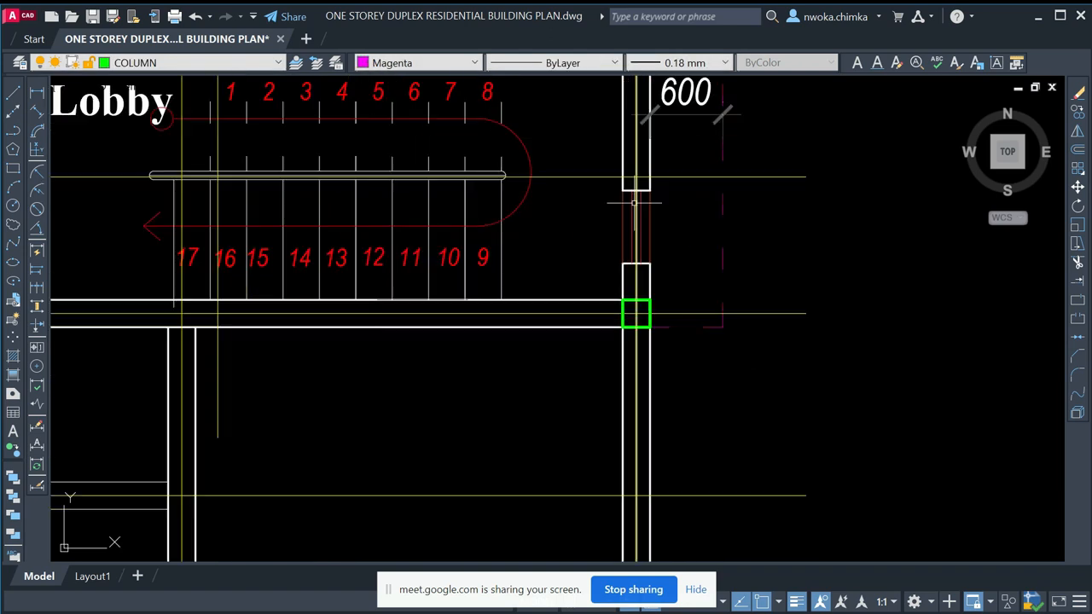
pyautogui.click(601, 161)
pyautogui.click(676, 278)
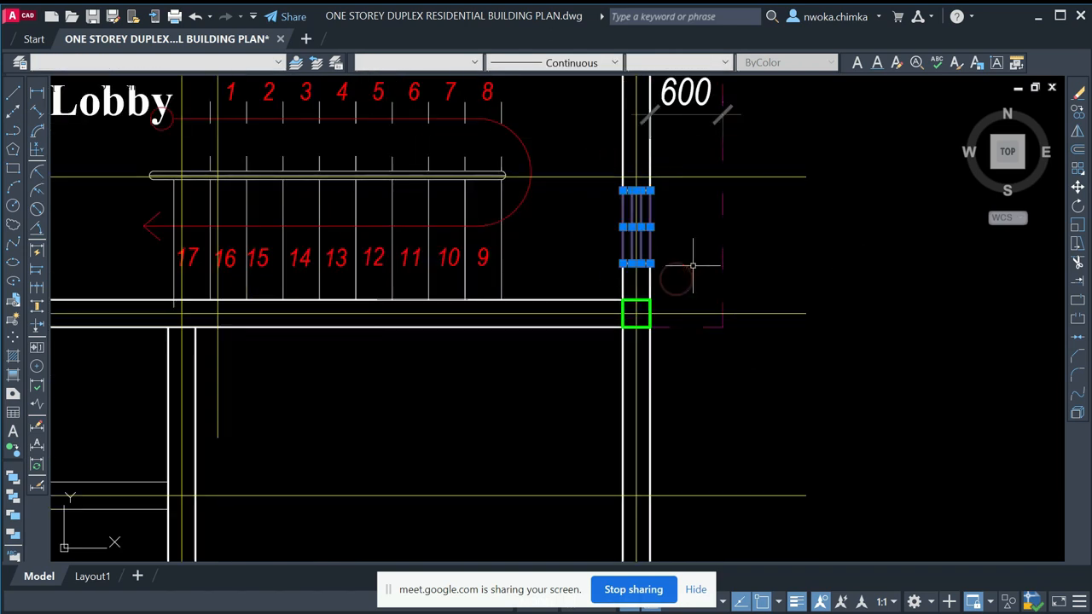
pyautogui.press('Return')
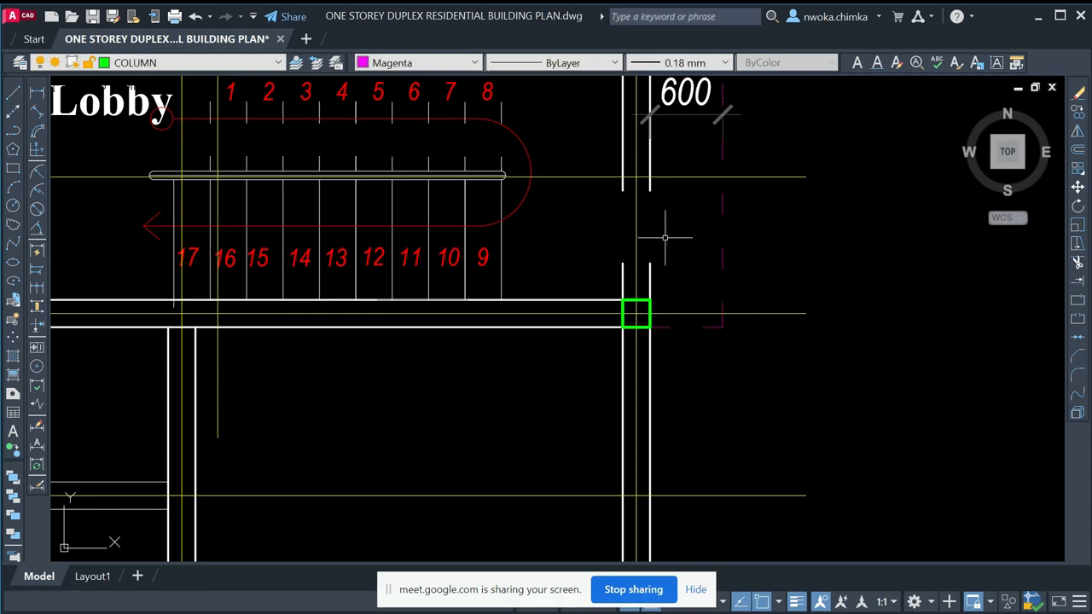
# - Stretch both outer wall lines beside the staircase across the window gap to meet the lower wall segment
pyautogui.click(651, 182)
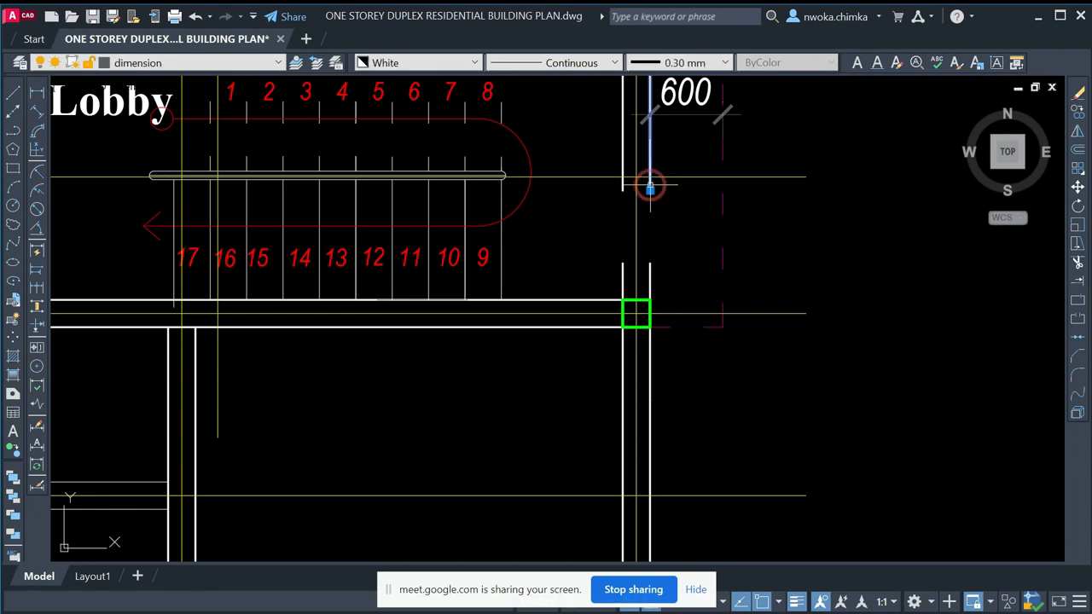
pyautogui.click(650, 190)
pyautogui.click(650, 265)
pyautogui.click(623, 190)
pyautogui.click(623, 264)
pyautogui.press('Escape')
# - Delete the staircase's direction curve and most tread lines and step numbers, including 2 to 8 and 9 to 14
pyautogui.scroll(-3, 691, 250)
pyautogui.scroll(2, 628, 213)
pyautogui.click(682, 209)
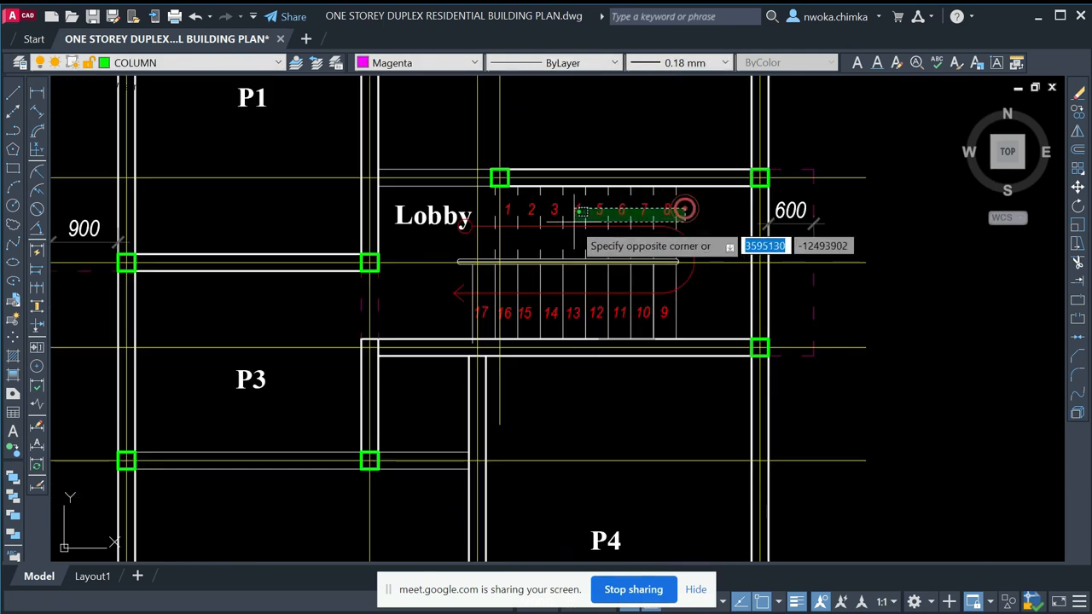
pyautogui.click(512, 232)
pyautogui.press('Delete')
pyautogui.click(770, 295)
pyautogui.click(550, 332)
pyautogui.press('Delete')
# - Delete the Lobby label beside the staircase
pyautogui.scroll(2, 442, 213)
pyautogui.click(424, 201)
pyautogui.click(402, 249)
pyautogui.press('Delete')
# - Delete the remaining stair handrail, direction arrow, start circle, step numbers and tread lines from the stair bay
pyautogui.click(418, 185)
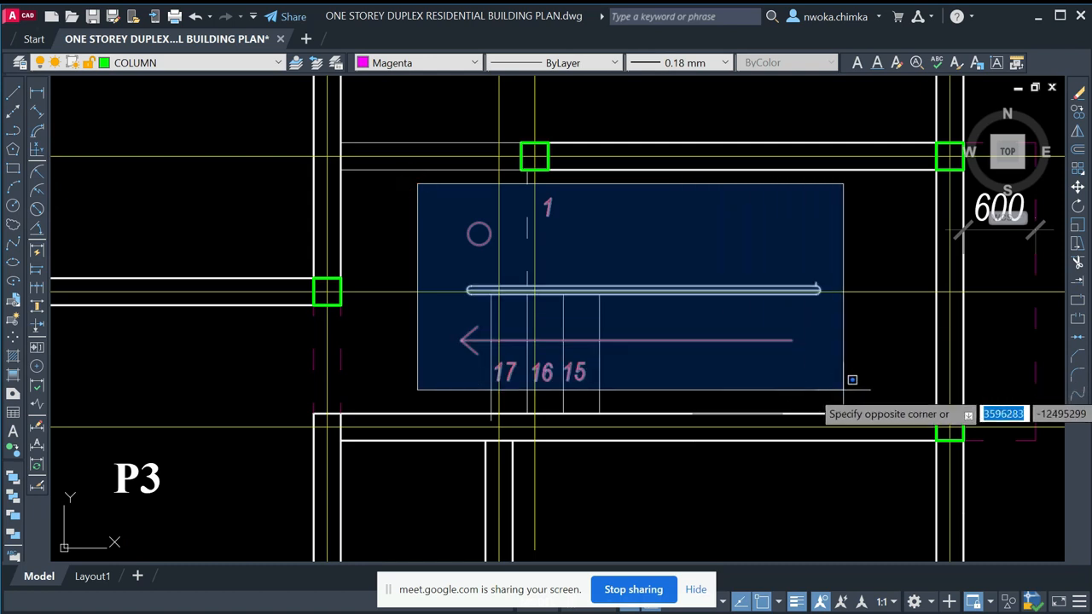
pyautogui.click(848, 381)
pyautogui.press('Delete')
pyautogui.click(617, 336)
pyautogui.click(551, 360)
pyautogui.press('Delete')
pyautogui.click(427, 232)
pyautogui.click(643, 440)
pyautogui.press('Delete')
pyautogui.click(525, 226)
pyautogui.press('Delete')
# - Draw two crossing diagonal lines between the opposite inner corners of the cleared stair bay
pyautogui.click(15, 93)
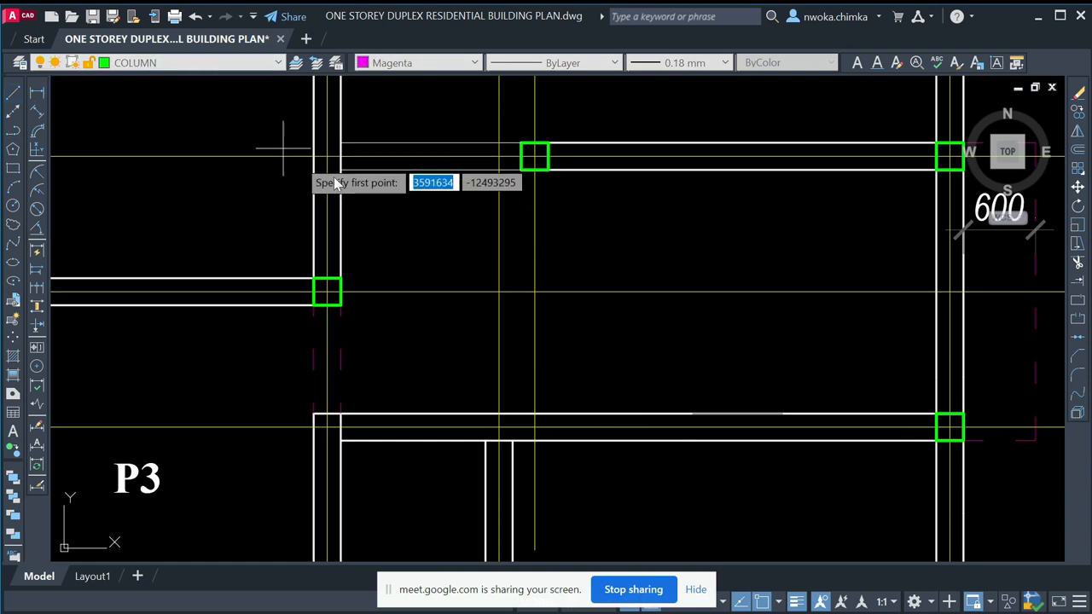
pyautogui.click(341, 170)
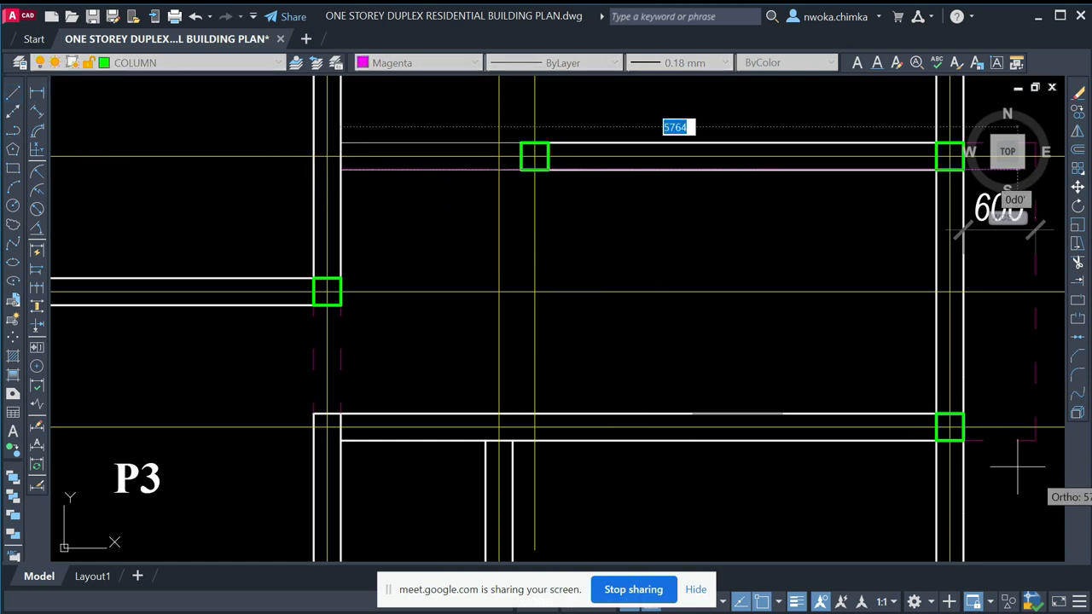
pyautogui.click(936, 413)
pyautogui.press('space')
pyautogui.press('space')
pyautogui.click(936, 170)
pyautogui.click(340, 414)
pyautogui.press('space')
# - Change the colour of both stair bay diagonals to White
pyautogui.click(697, 304)
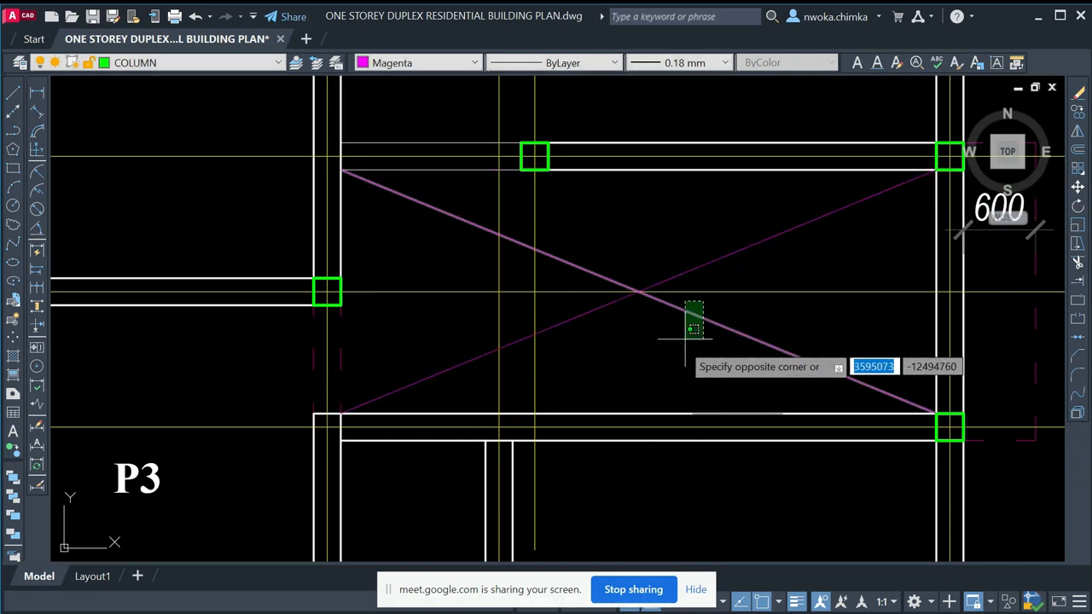
pyautogui.click(678, 237)
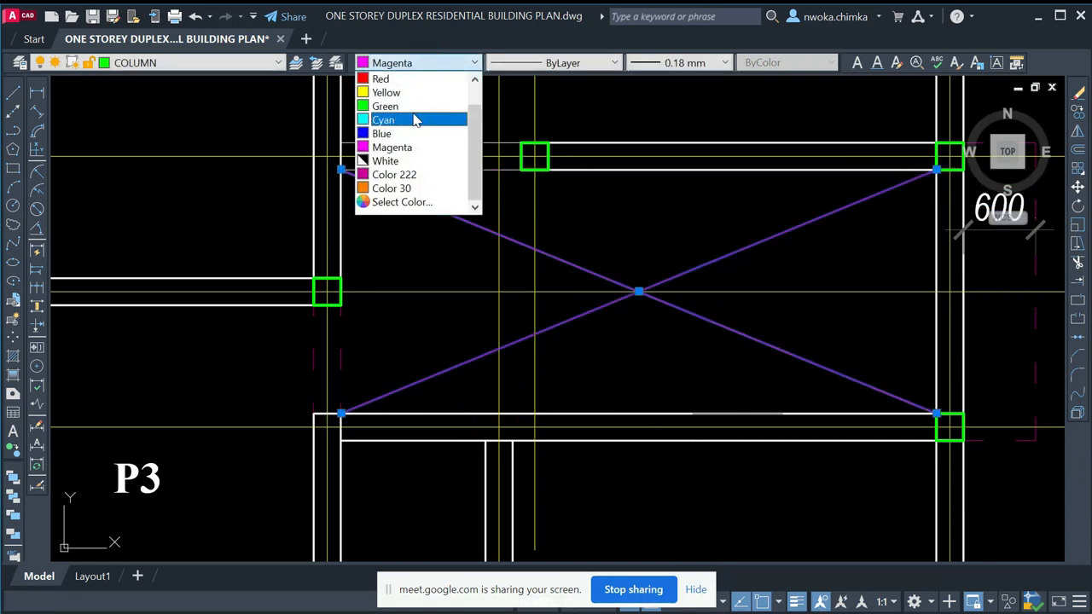
pyautogui.click(398, 148)
pyautogui.press('Escape')
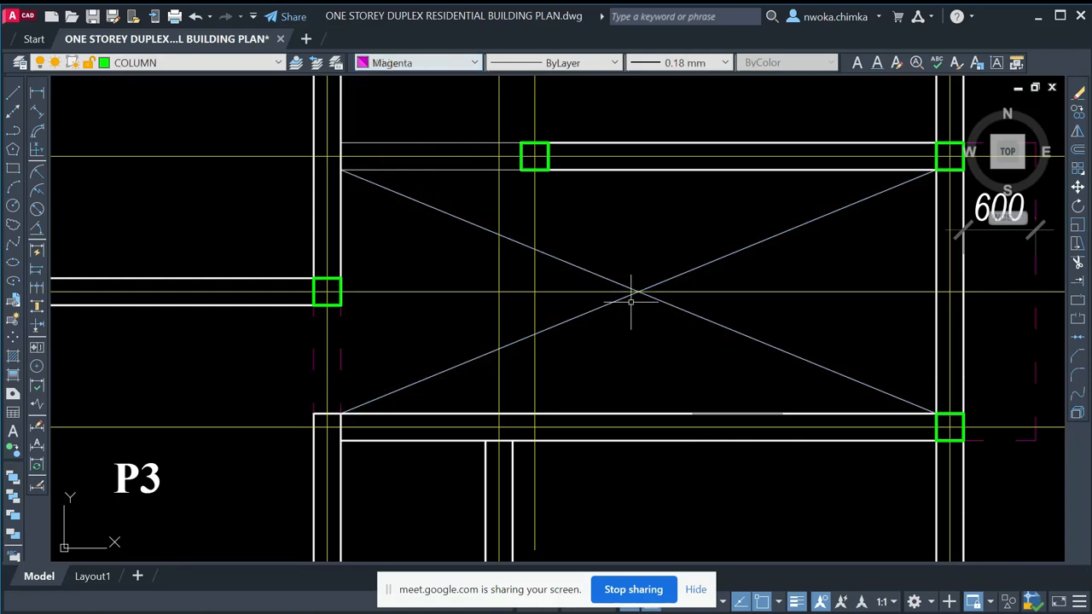
# - Delete the two dashed lines across the wall opening between panel P3 and the stair bay
pyautogui.scroll(-4, 633, 333)
pyautogui.scroll(4, 506, 319)
pyautogui.click(495, 306)
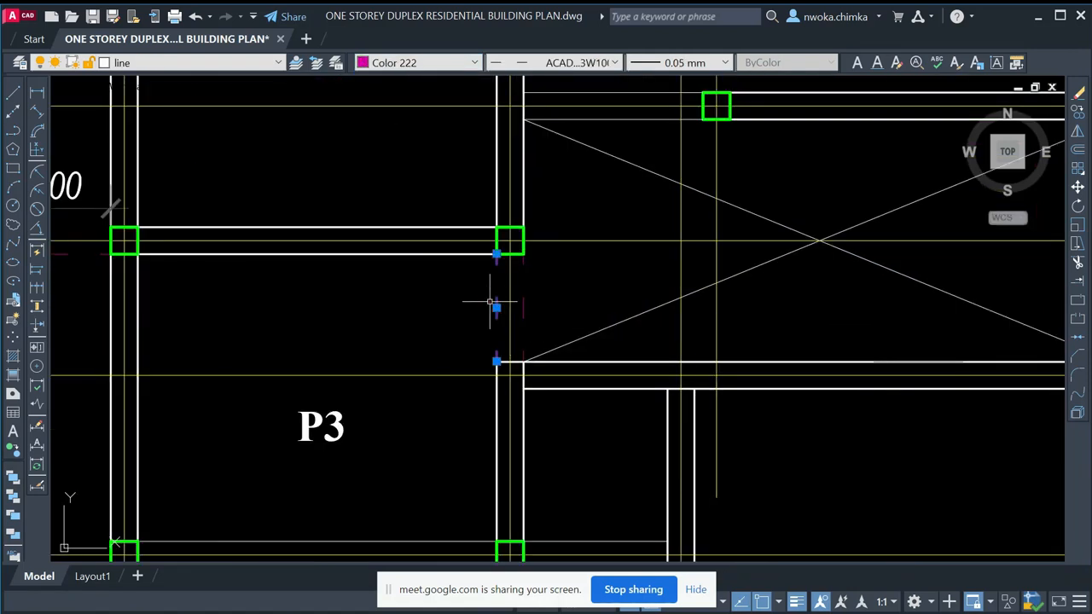
pyautogui.click(474, 347)
pyautogui.scroll(-2, 514, 344)
pyautogui.press('Escape')
# - Examine the staircase and its landing in the original furnished plan for comparison with the crossed-out stair bay
pyautogui.scroll(-5, 515, 336)
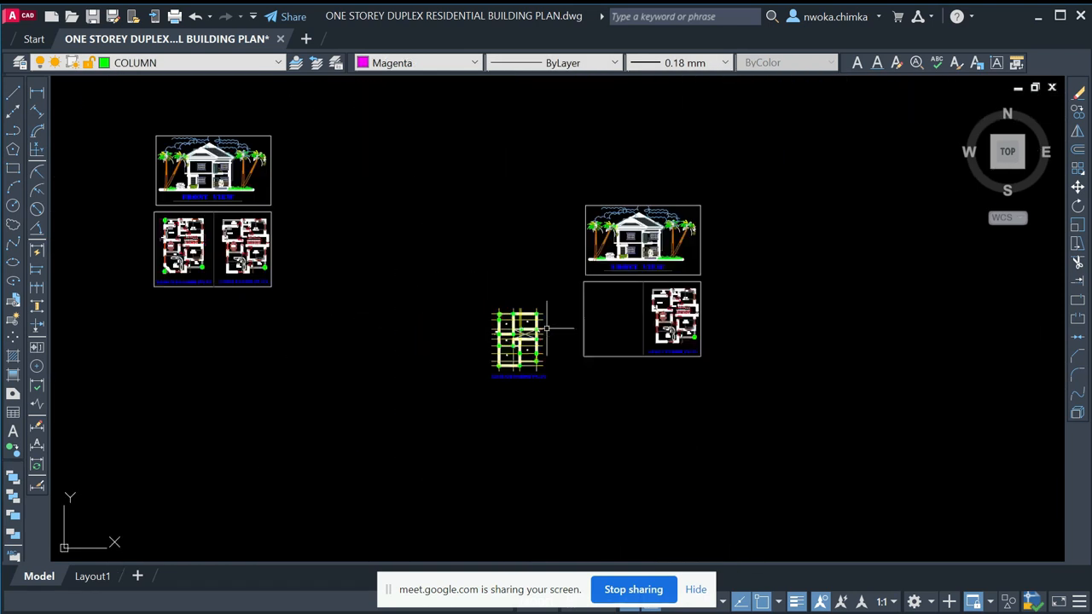
pyautogui.scroll(8, 174, 248)
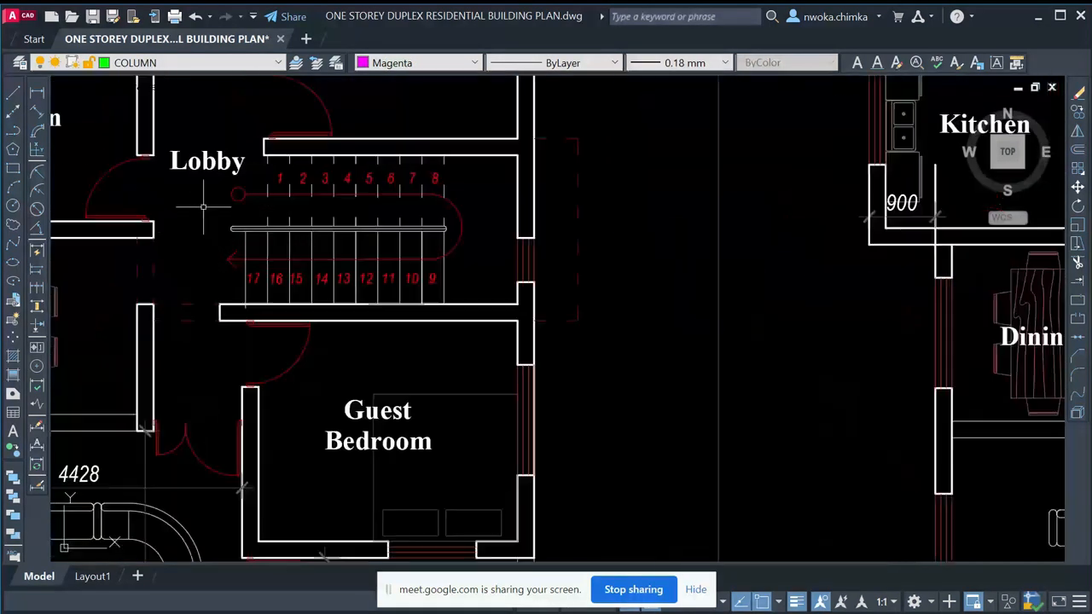
pyautogui.moveTo(216, 194); pyautogui.dragTo(322, 232, button='middle')
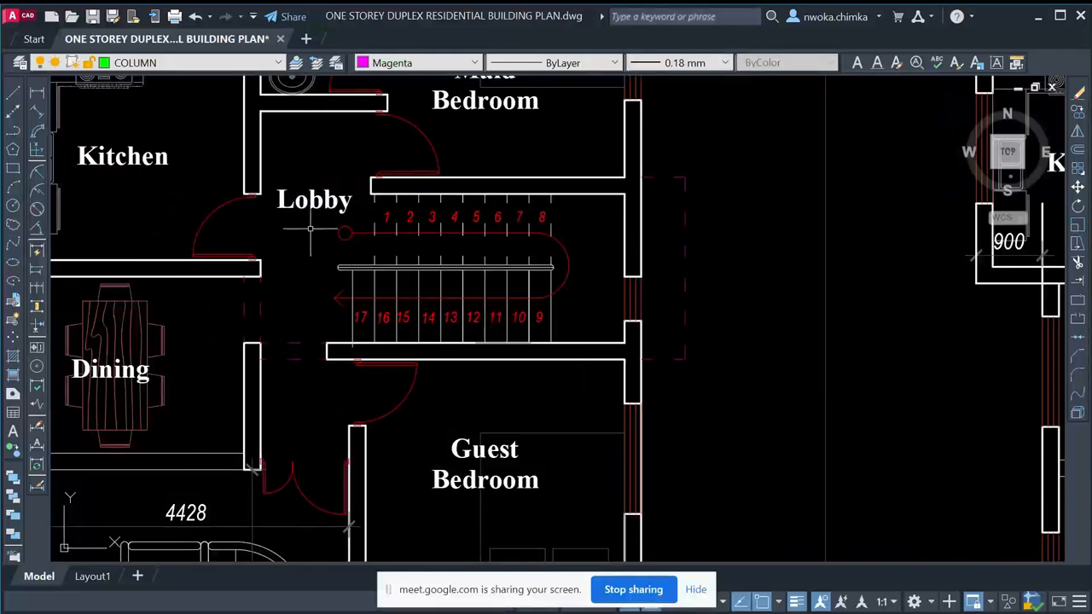
pyautogui.scroll(4, 610, 227)
pyautogui.click(592, 201)
pyautogui.click(573, 376)
pyautogui.scroll(-2, 570, 205)
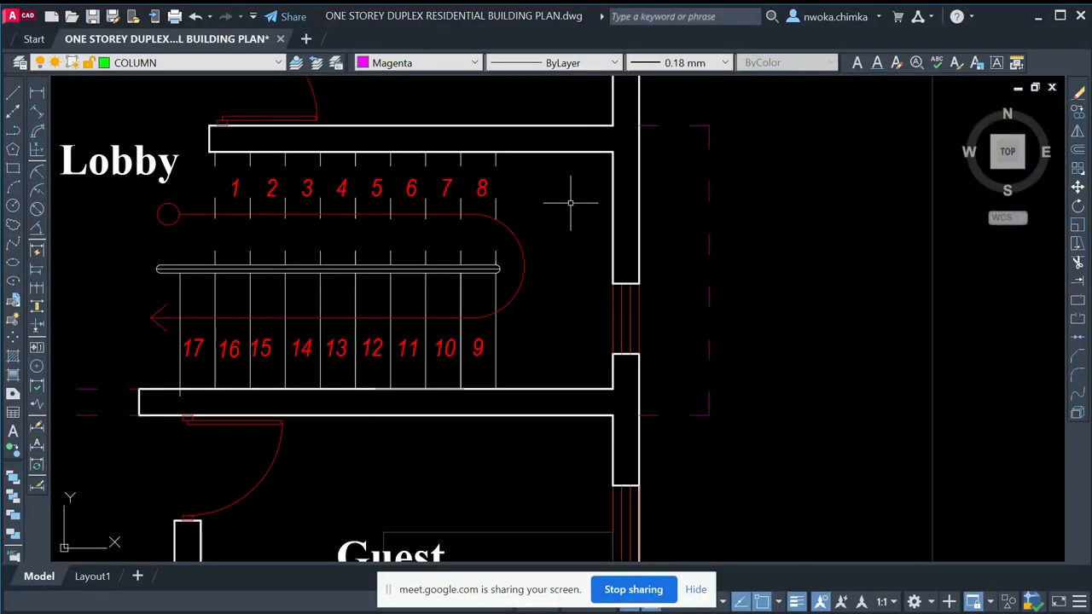
pyautogui.click(585, 178)
pyautogui.click(551, 302)
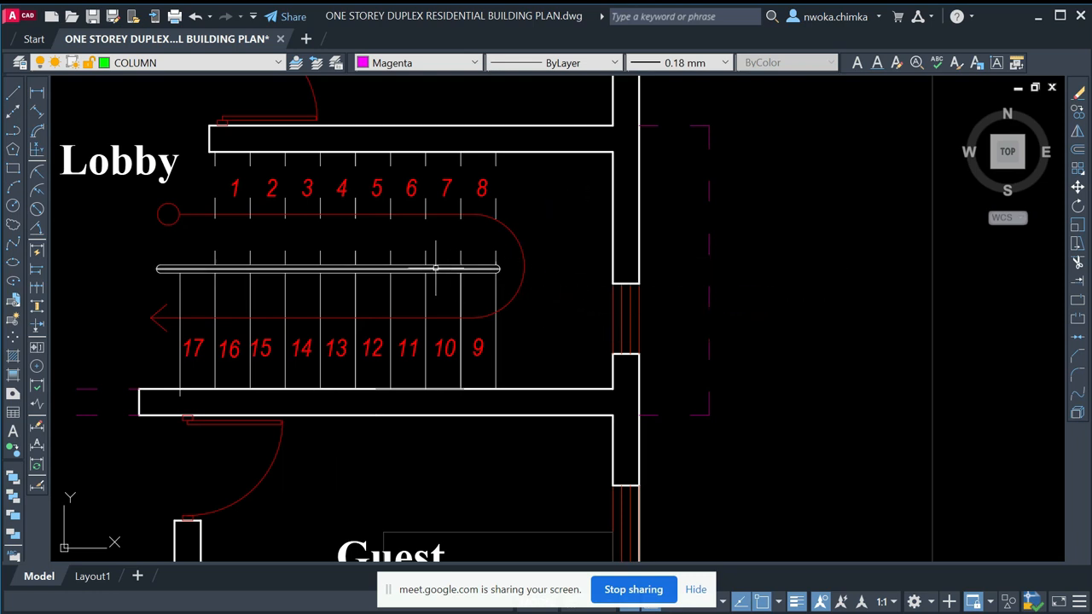
pyautogui.scroll(-12, 435, 268)
pyautogui.moveTo(763, 380); pyautogui.dragTo(268, 185, button='middle')
pyautogui.scroll(4, 486, 229)
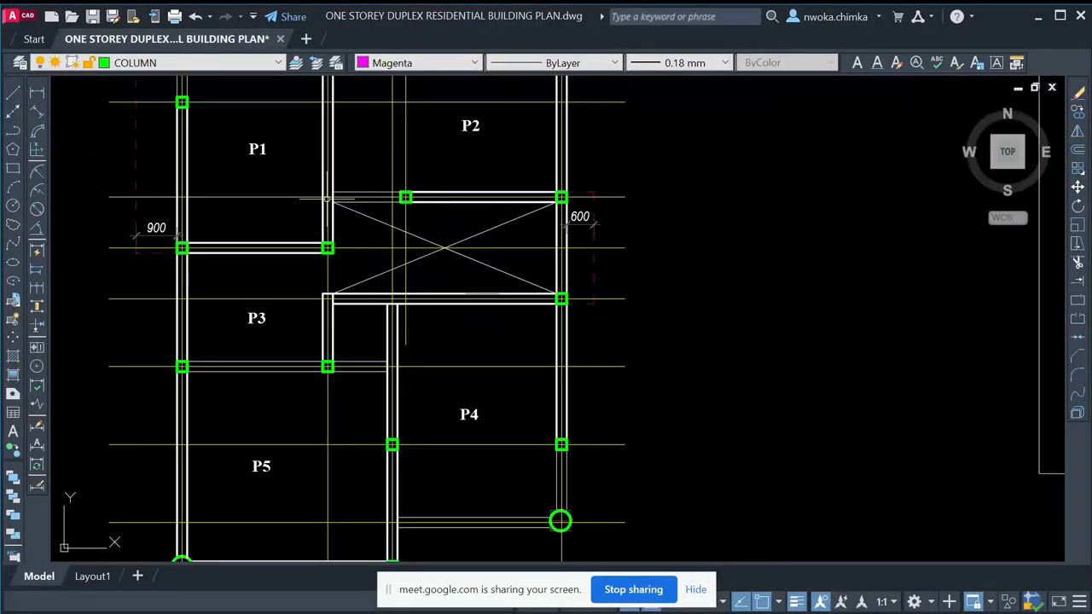
# - Delete the short line capping the upper end of the wall stub beside panel P3
pyautogui.scroll(2, 560, 198)
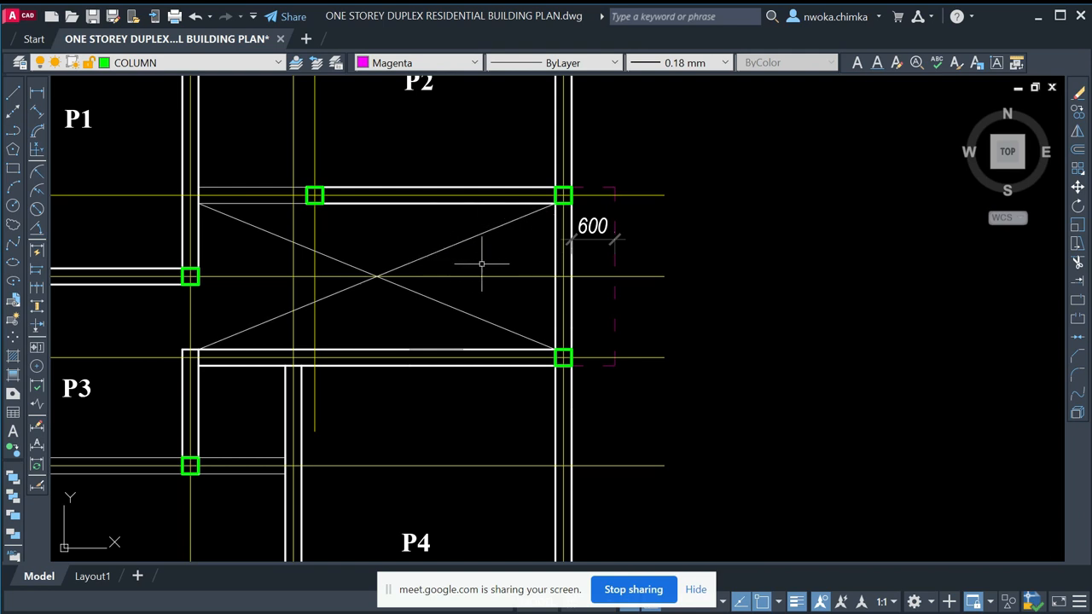
pyautogui.scroll(-2, 482, 265)
pyautogui.scroll(4, 379, 327)
pyautogui.click(379, 327)
pyautogui.click(437, 359)
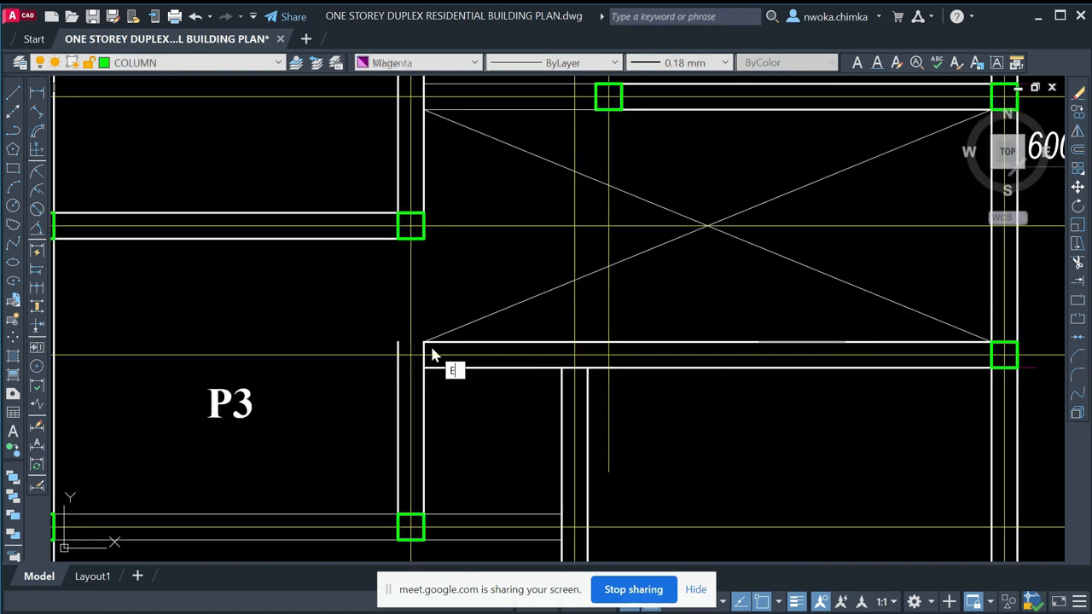
# - Extend both lines of the wall beside P3 up to the column at the P1 and P3 junction
pyautogui.click(397, 368)
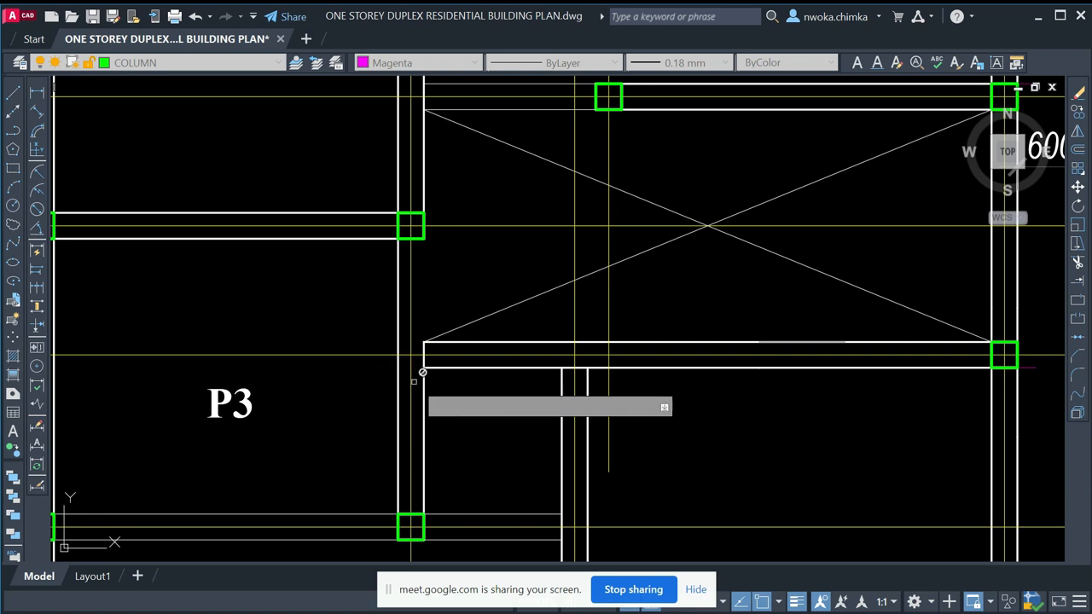
pyautogui.click(426, 394)
pyautogui.scroll(-3, 508, 290)
pyautogui.scroll(3, 492, 296)
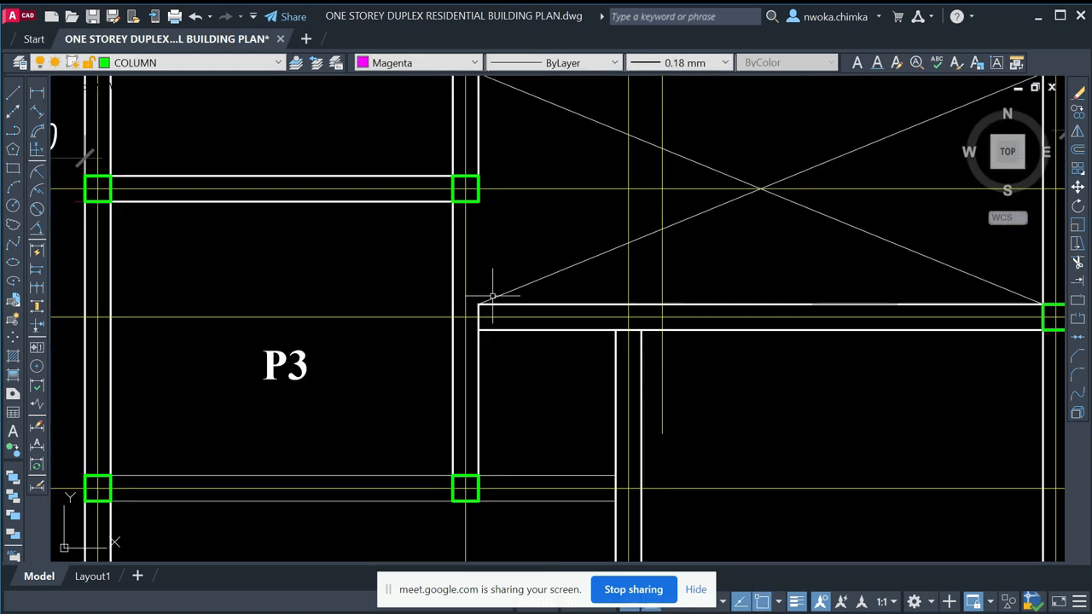
pyautogui.press('space')
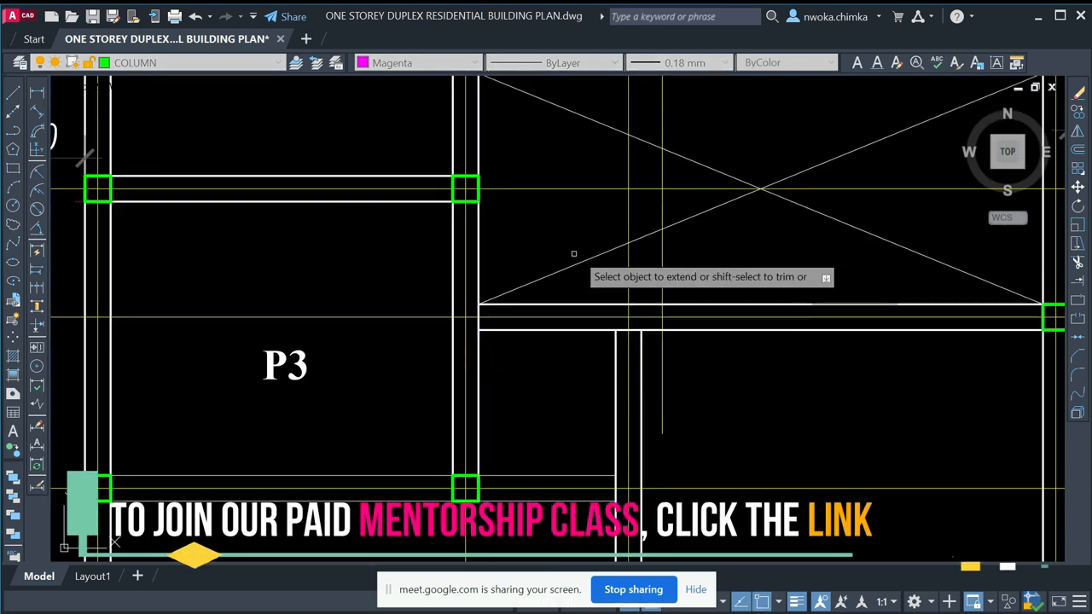
# - Shorten the vertical grid line through the column below P2 so its upper end stops inside panel P2
pyautogui.scroll(-3, 516, 267)
pyautogui.scroll(-2, 629, 341)
pyautogui.moveTo(603, 302); pyautogui.dragTo(591, 319, button='middle')
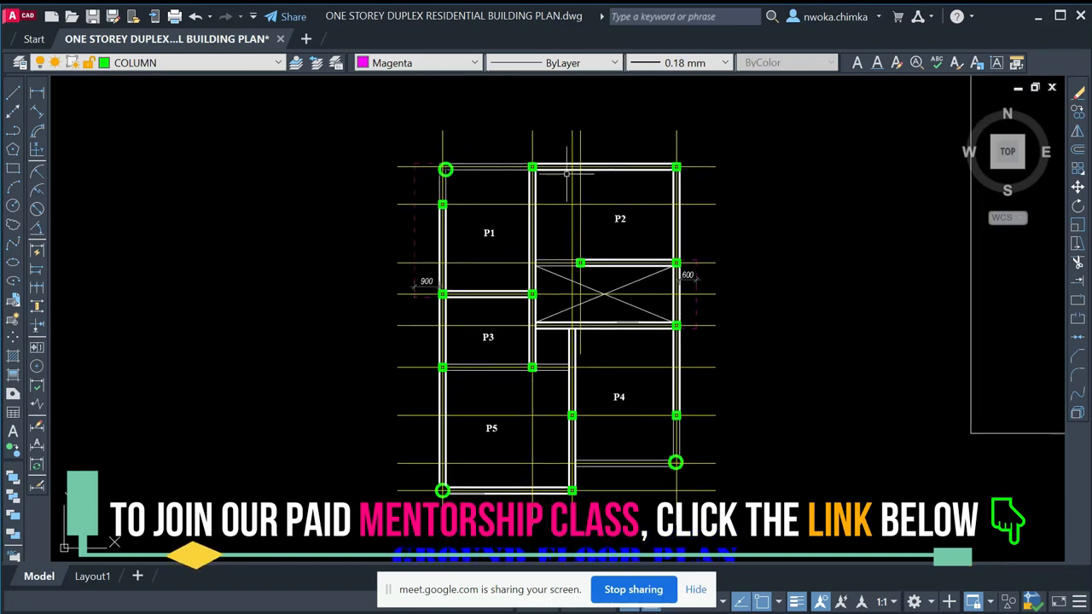
pyautogui.scroll(1, 568, 170)
pyautogui.click(594, 190)
pyautogui.click(580, 207)
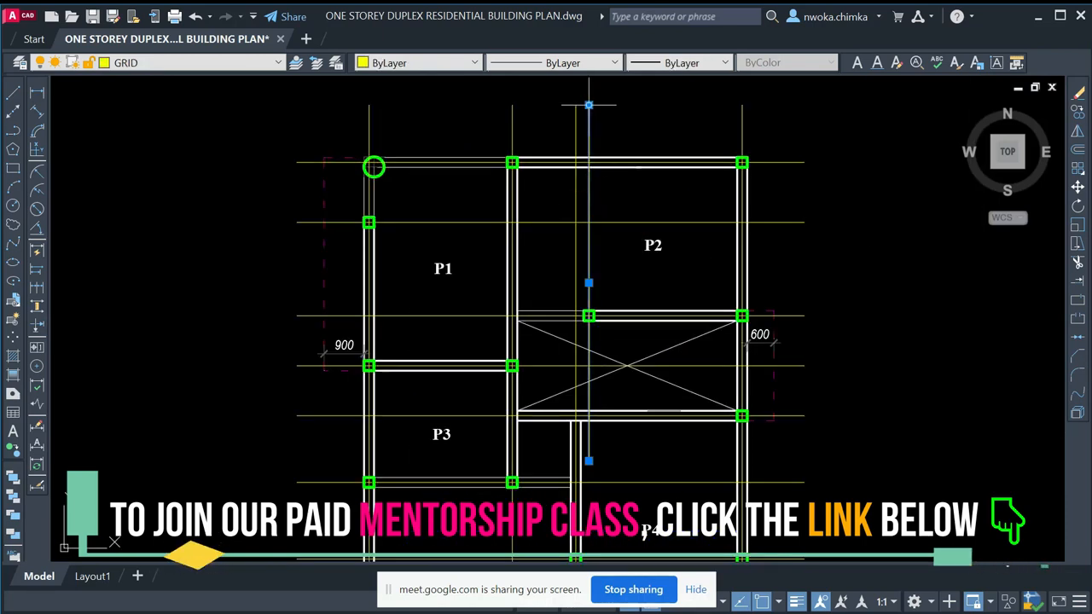
pyautogui.click(588, 105)
pyautogui.scroll(2, 580, 263)
pyautogui.click(613, 239)
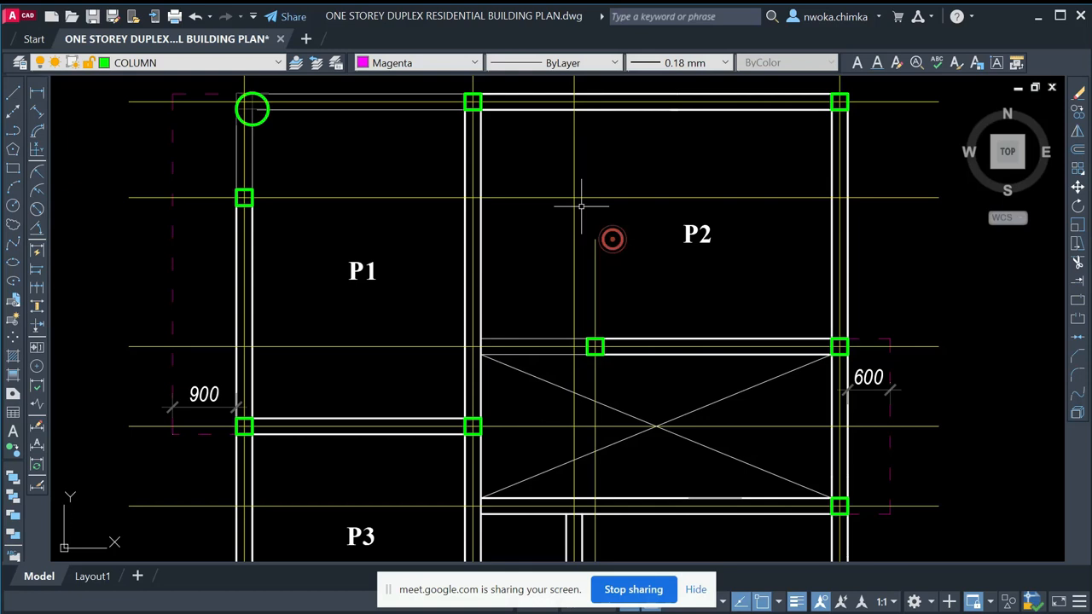
# - Review the grid lines, columns, walls and panels P1 to P5 of the cleaned ground floor plan
pyautogui.scroll(-3, 581, 206)
pyautogui.scroll(2, 563, 273)
pyautogui.scroll(-4, 525, 282)
pyautogui.scroll(1, 525, 282)
pyautogui.moveTo(526, 282); pyautogui.dragTo(472, 316, button='middle')
pyautogui.scroll(-2, 457, 299)
pyautogui.scroll(4, 434, 243)
pyautogui.moveTo(551, 339); pyautogui.dragTo(437, 280, button='middle')
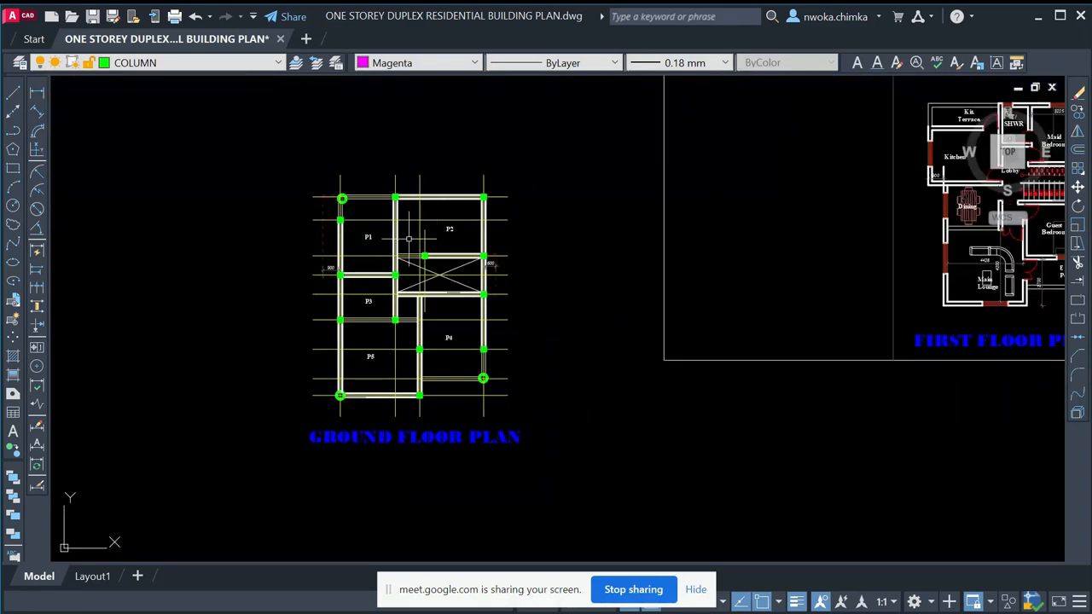
pyautogui.scroll(-2, 412, 238)
pyautogui.scroll(4, 410, 239)
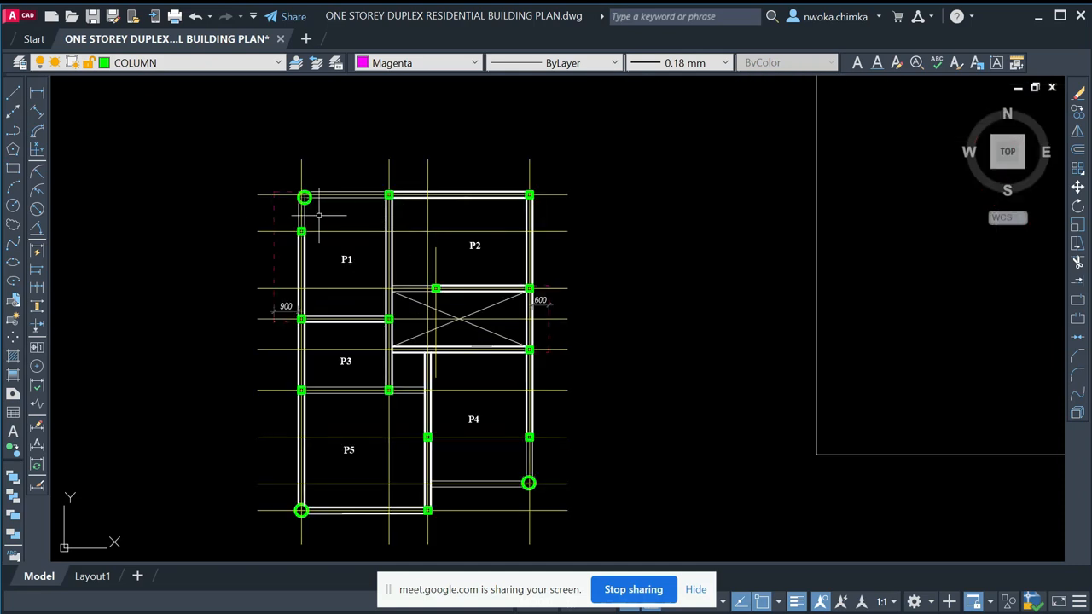
pyautogui.scroll(-2, 352, 221)
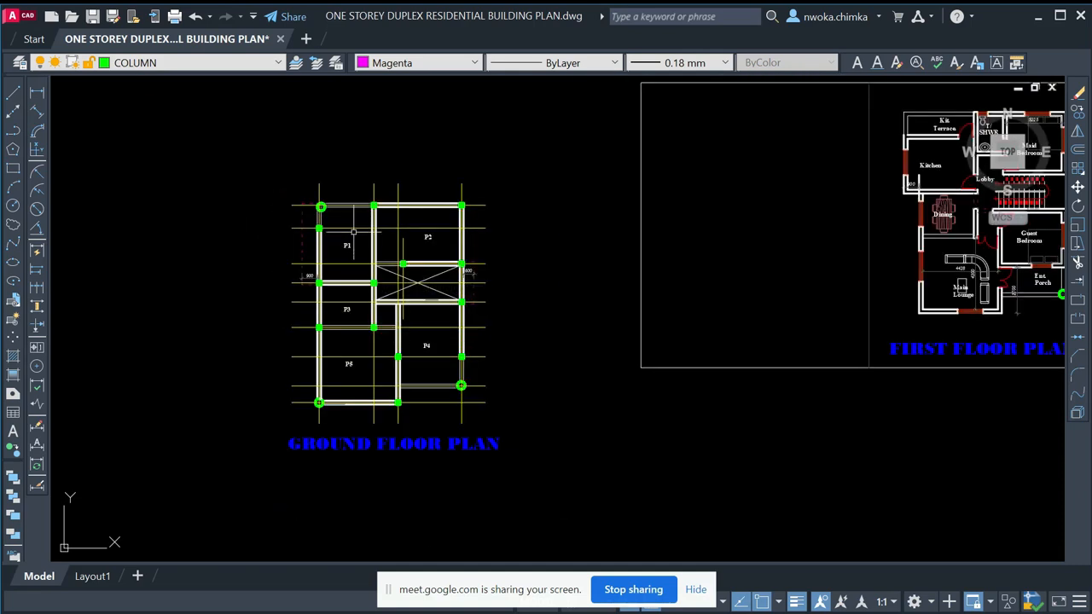
# - Compare the cleaned ground floor layout with the first floor plan's walls and rooms
pyautogui.moveTo(386, 220)
pyautogui.mouseDown(button='middle')
pyautogui.moveTo(358, 245)
pyautogui.moveTo(280, 255)
pyautogui.mouseUp(button='middle')
pyautogui.scroll(-1, 280, 254)
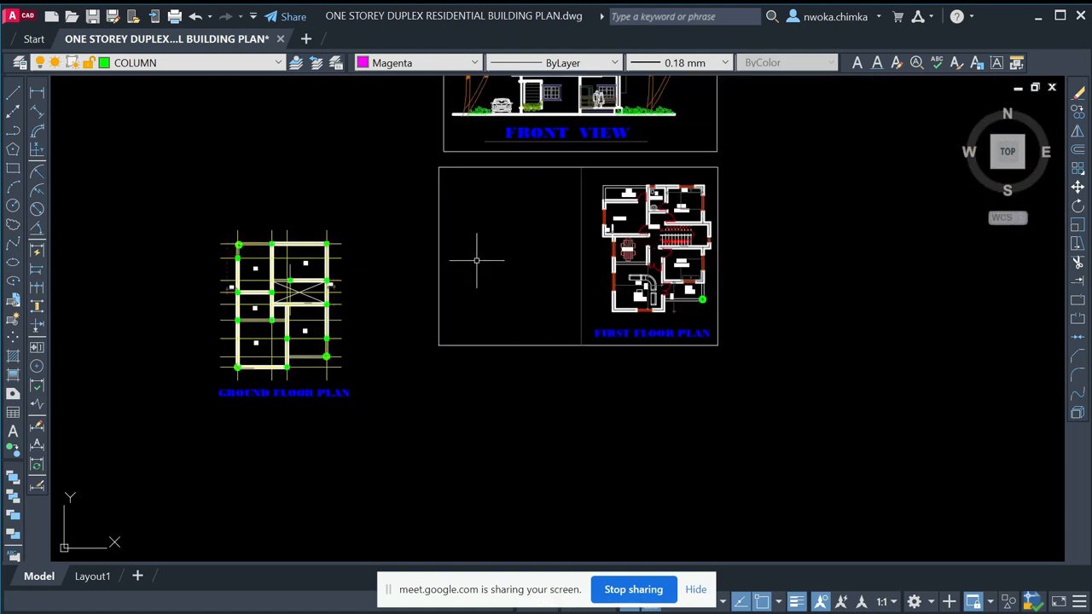
pyautogui.scroll(2, 705, 241)
pyautogui.scroll(2, 572, 192)
pyautogui.scroll(-4, 713, 218)
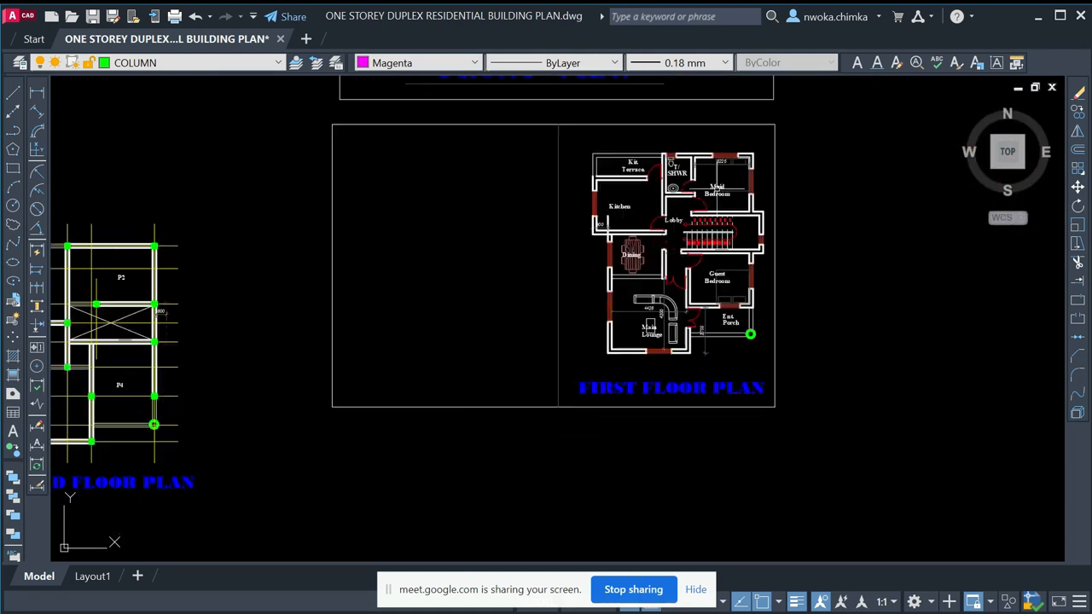
pyautogui.scroll(4, 286, 371)
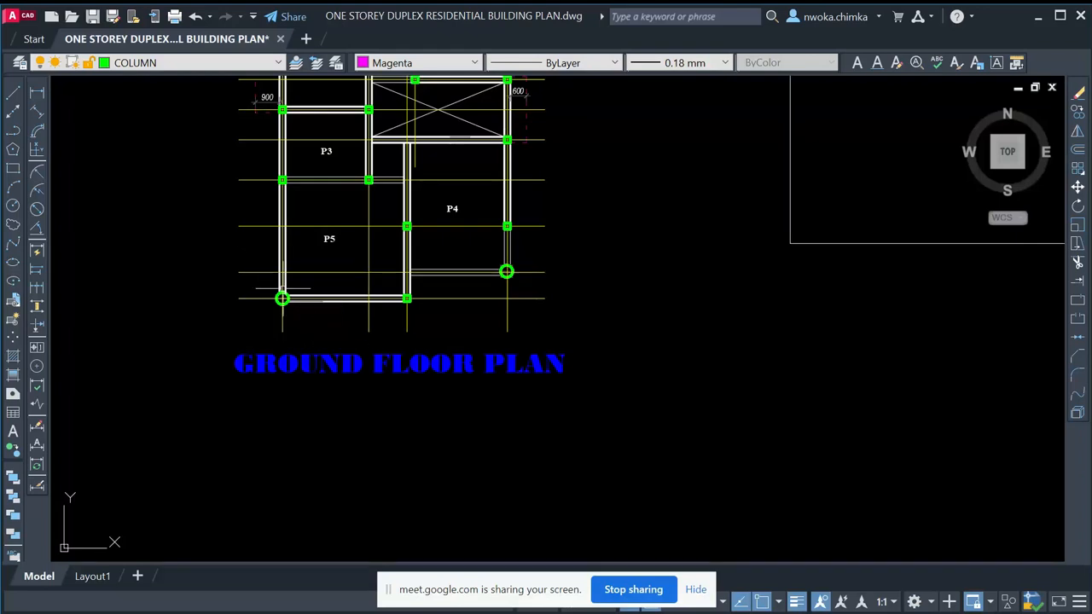
pyautogui.scroll(2, 322, 295)
pyautogui.click(307, 278)
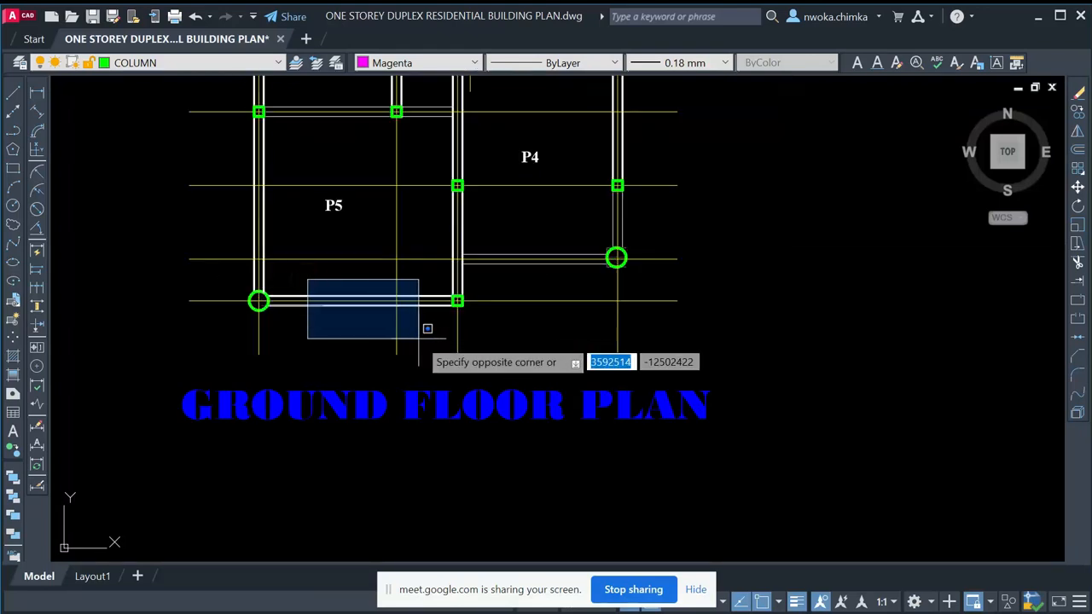
pyautogui.click(419, 337)
pyautogui.scroll(-2, 376, 226)
pyautogui.moveTo(376, 226); pyautogui.dragTo(327, 315, button='middle')
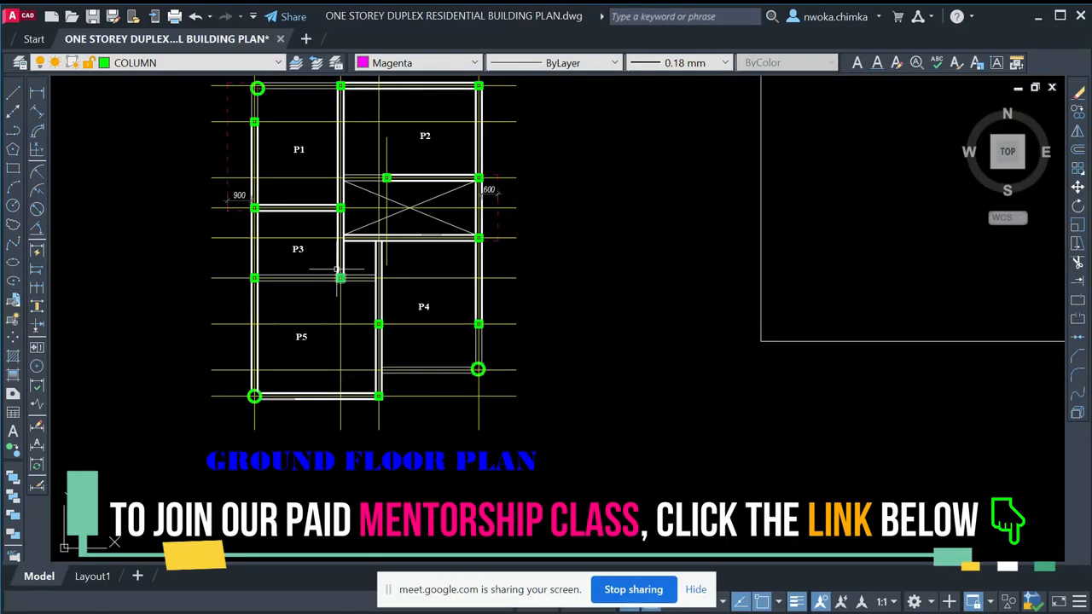
pyautogui.moveTo(335, 238); pyautogui.dragTo(251, 279, button='middle')
pyautogui.scroll(-2, 252, 279)
pyautogui.moveTo(581, 244); pyautogui.dragTo(339, 301, button='middle')
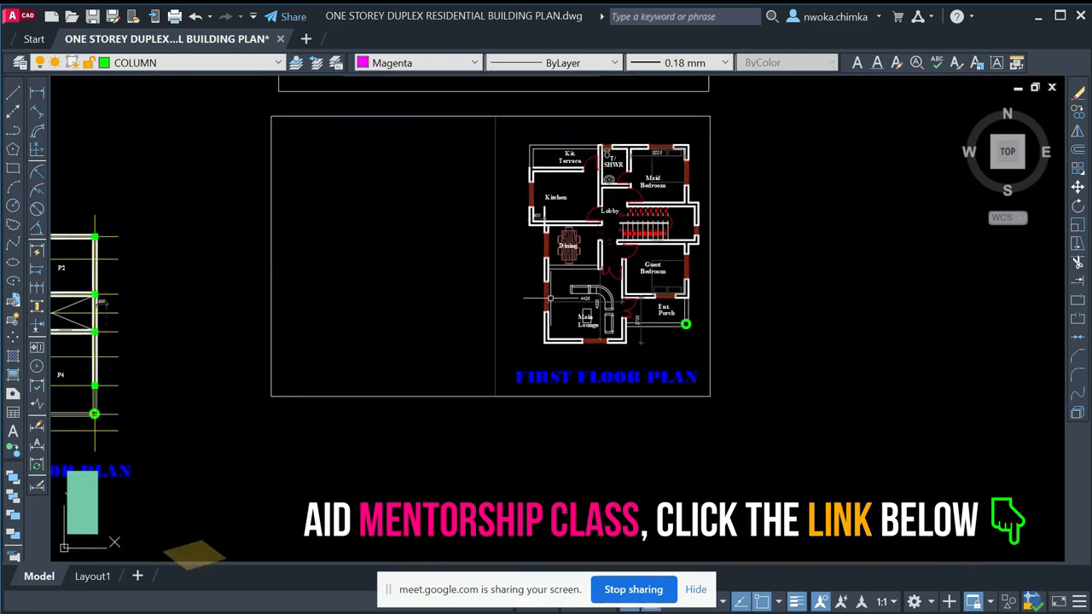
pyautogui.moveTo(500, 305); pyautogui.dragTo(687, 272, button='middle')
pyautogui.moveTo(350, 288)
pyautogui.mouseDown(button='middle')
pyautogui.moveTo(514, 273)
pyautogui.moveTo(503, 268)
pyautogui.mouseUp(button='middle')
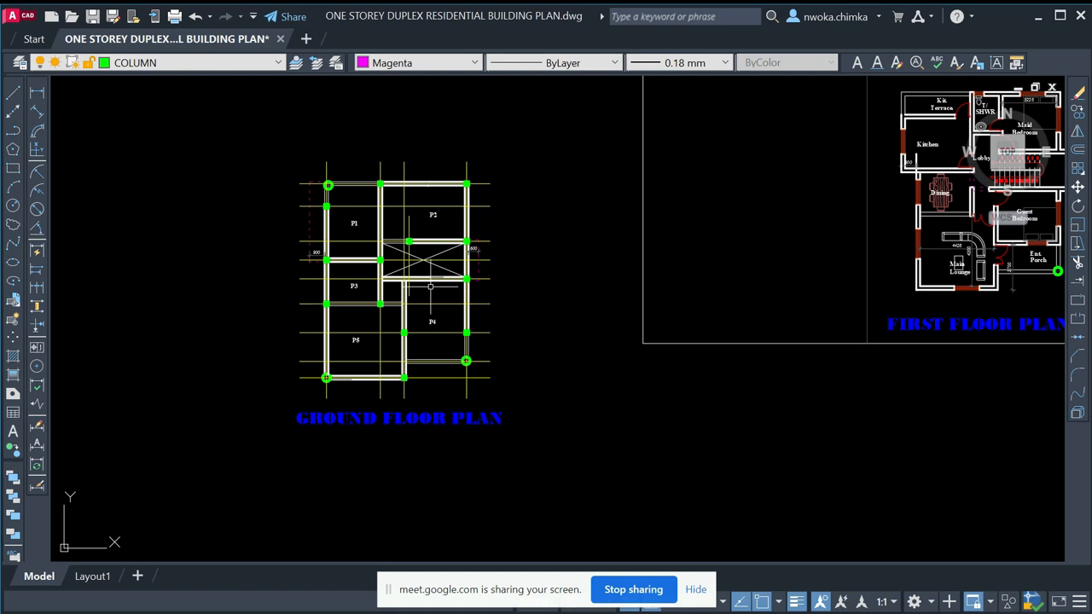
pyautogui.moveTo(428, 295); pyautogui.dragTo(466, 268, button='middle')
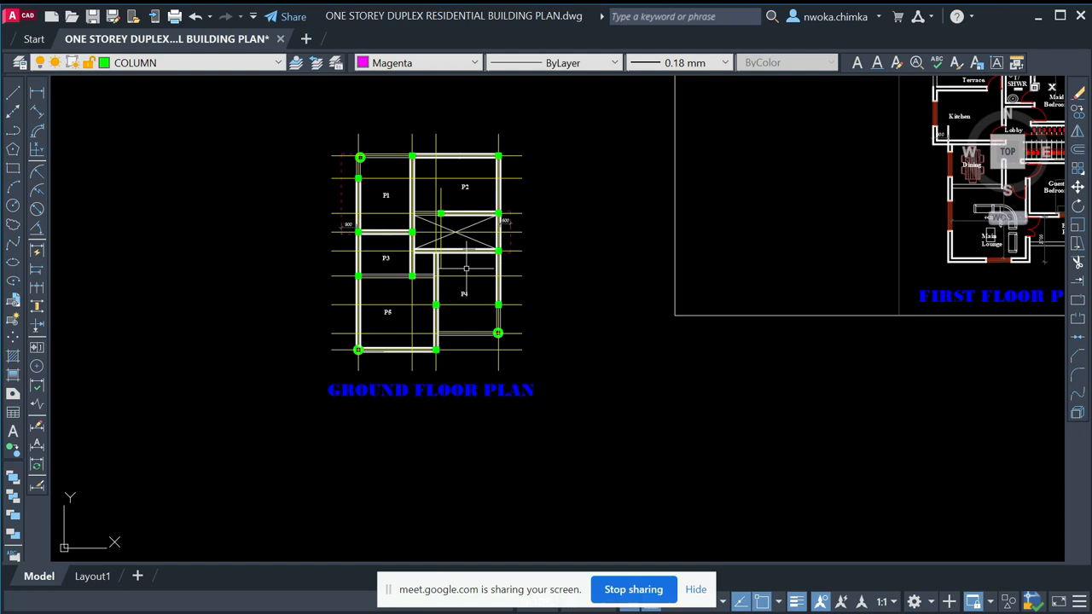
# - Select the whole cleaned ground floor layout and filter the selection with Quick Select to objects whose Layer equals COLUMN
pyautogui.scroll(-2, 469, 268)
pyautogui.scroll(2, 507, 275)
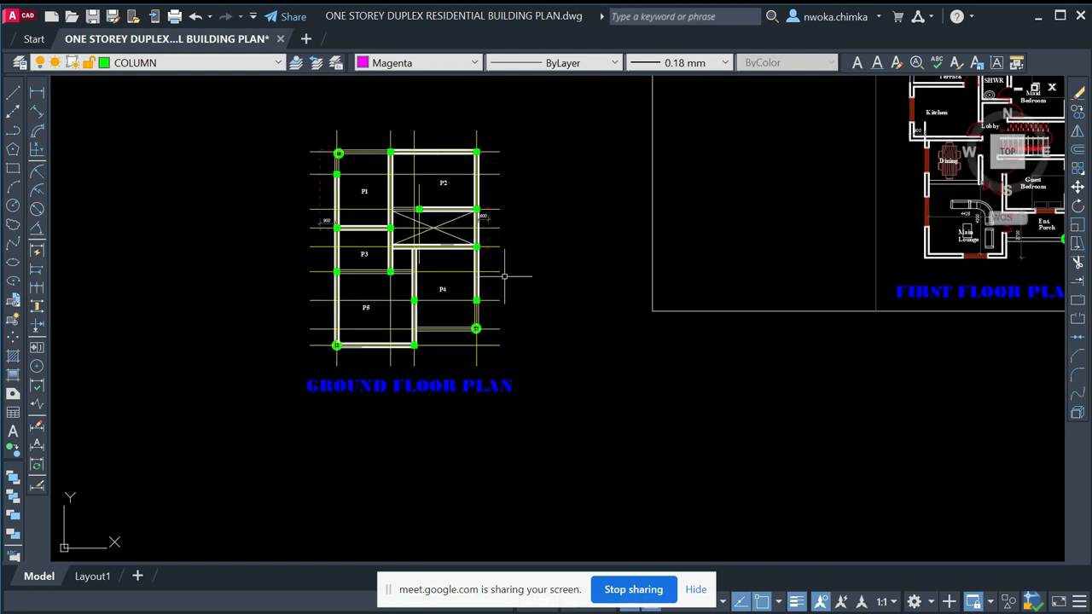
pyautogui.moveTo(507, 275); pyautogui.dragTo(371, 281, button='middle')
pyautogui.moveTo(476, 282); pyautogui.dragTo(478, 283, button='middle')
pyautogui.scroll(-1, 465, 282)
pyautogui.scroll(-1, 459, 281)
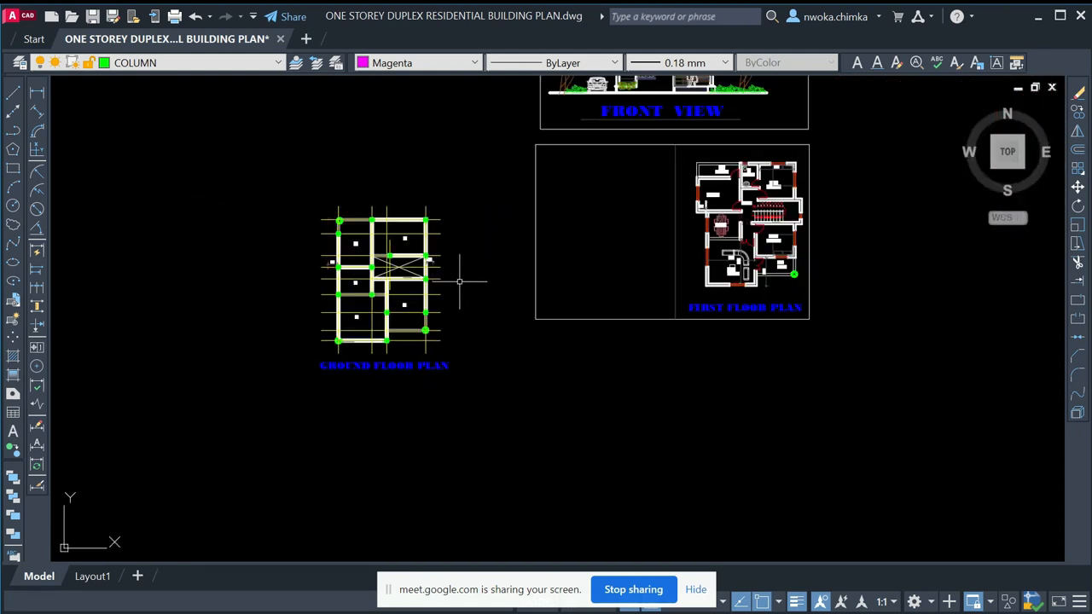
pyautogui.scroll(1, 298, 171)
pyautogui.scroll(-1, 293, 176)
pyautogui.click(307, 177)
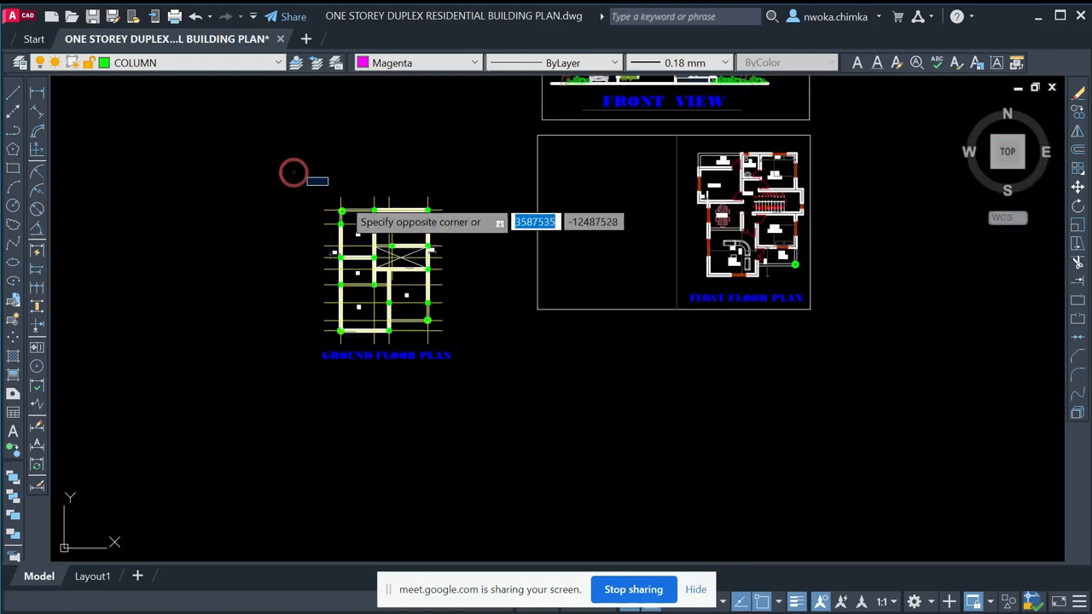
pyautogui.click(462, 354)
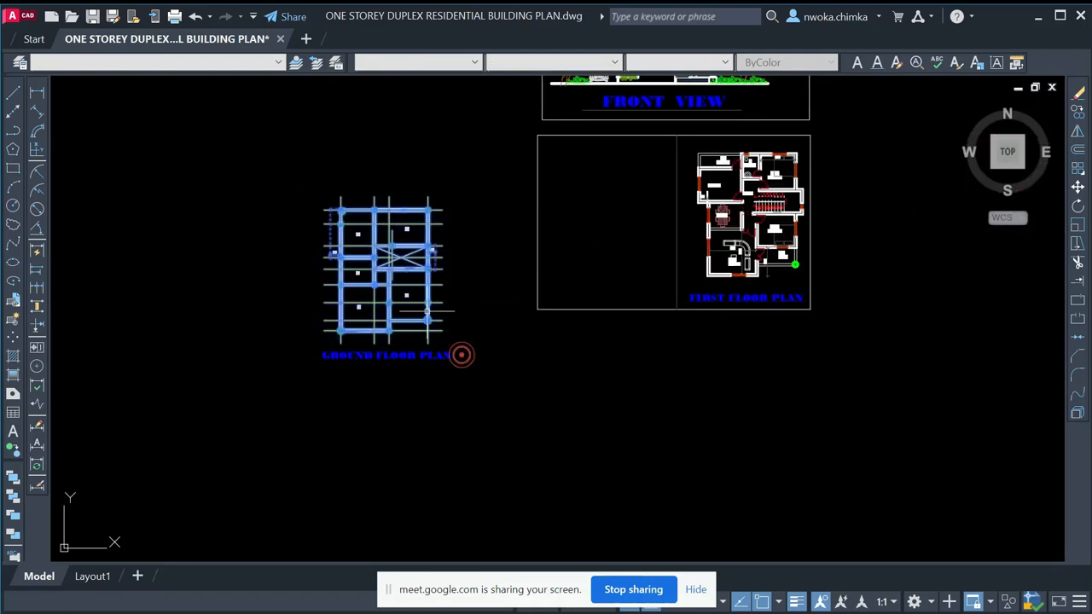
pyautogui.rightClick(459, 221)
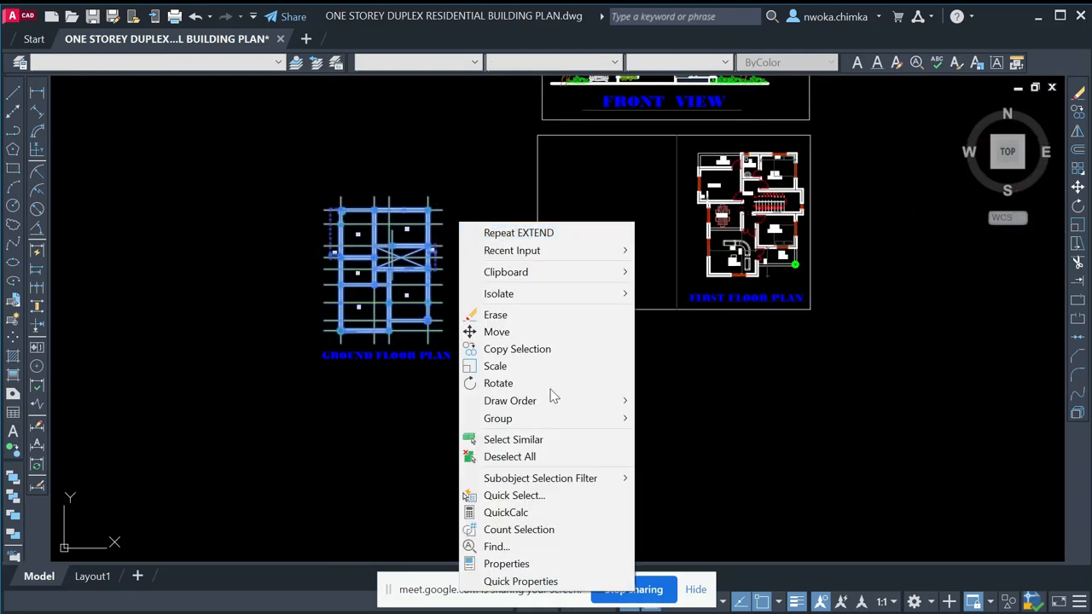
pyautogui.click(523, 495)
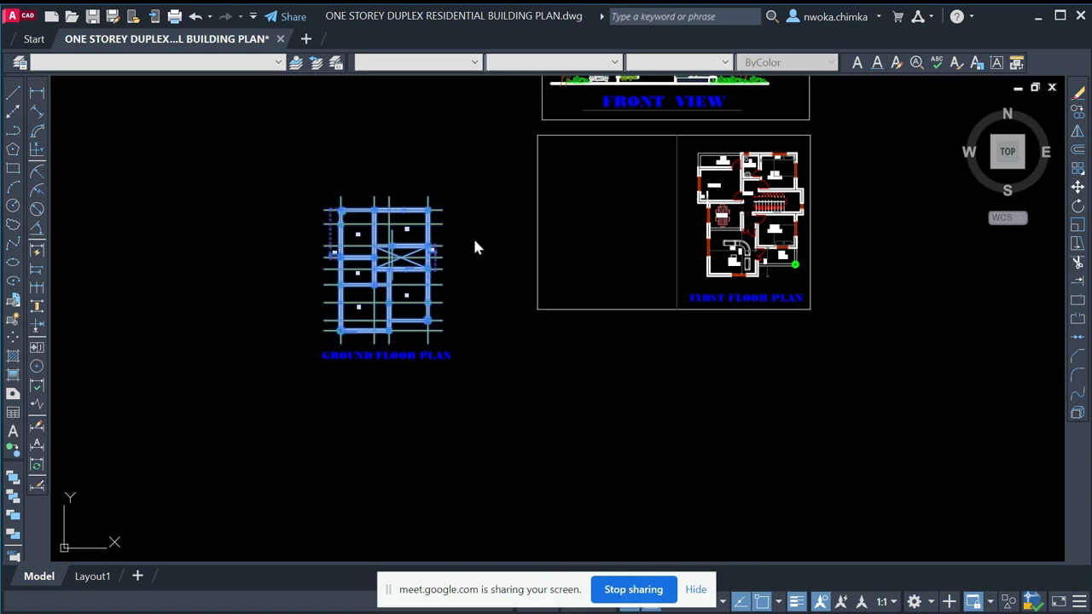
pyautogui.click(308, 197)
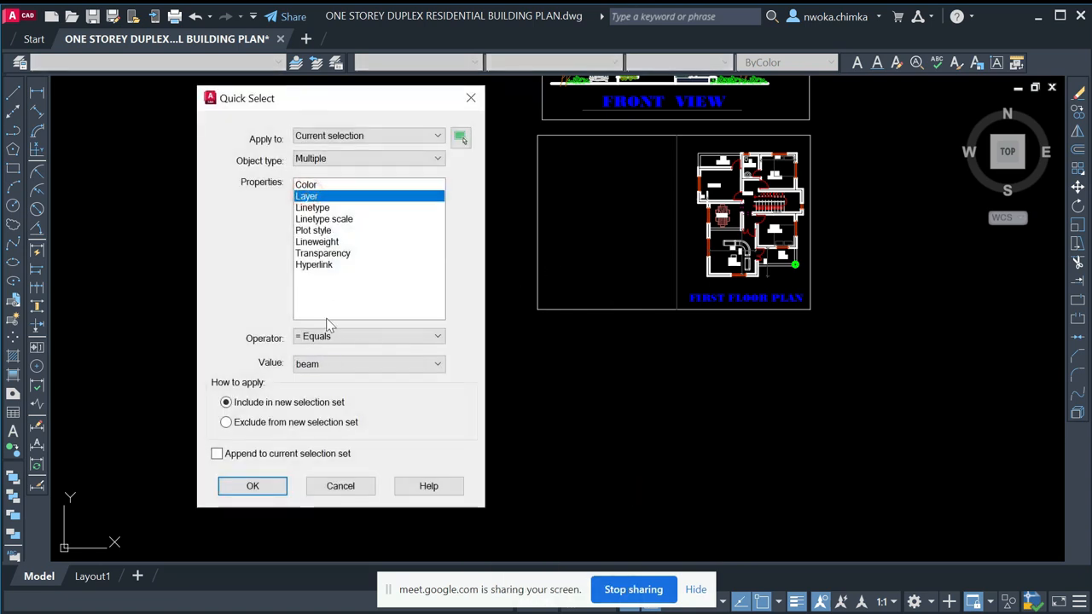
pyautogui.click(331, 364)
pyautogui.click(333, 48)
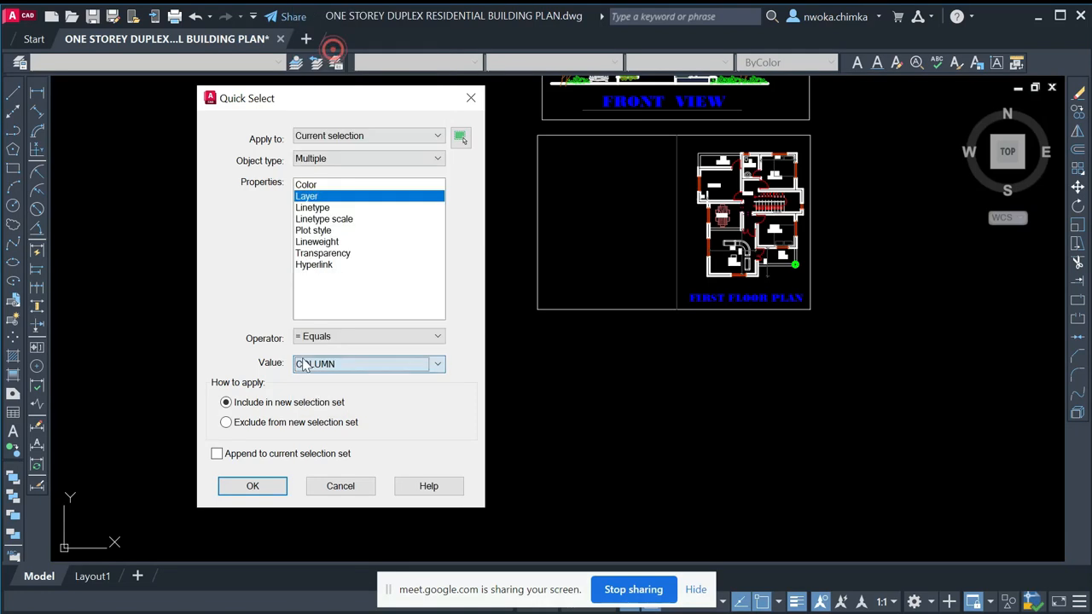
pyautogui.click(252, 485)
pyautogui.scroll(2, 416, 240)
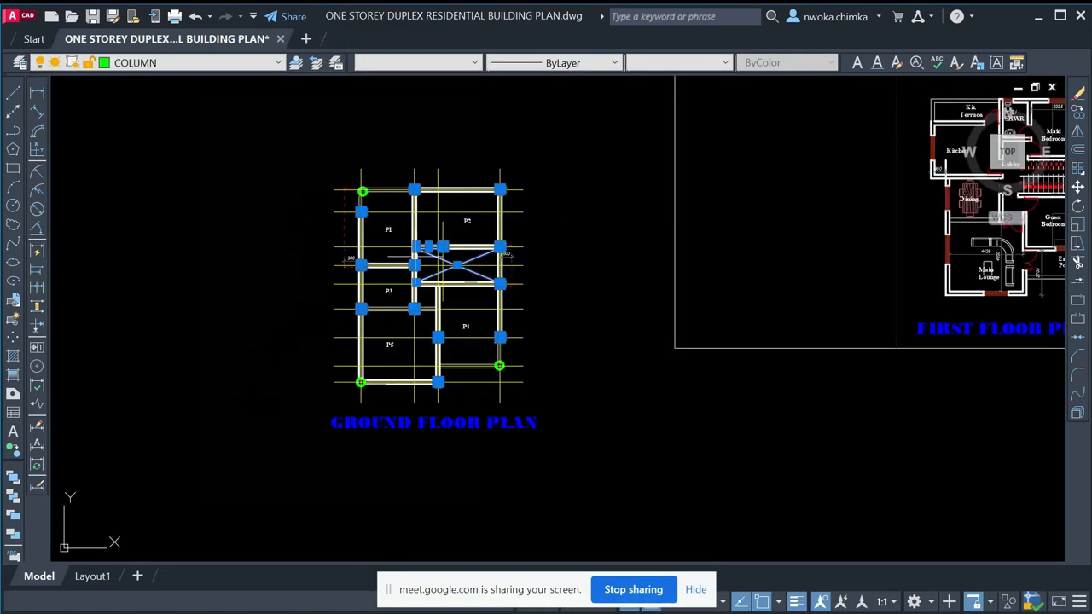
pyautogui.scroll(4, 394, 204)
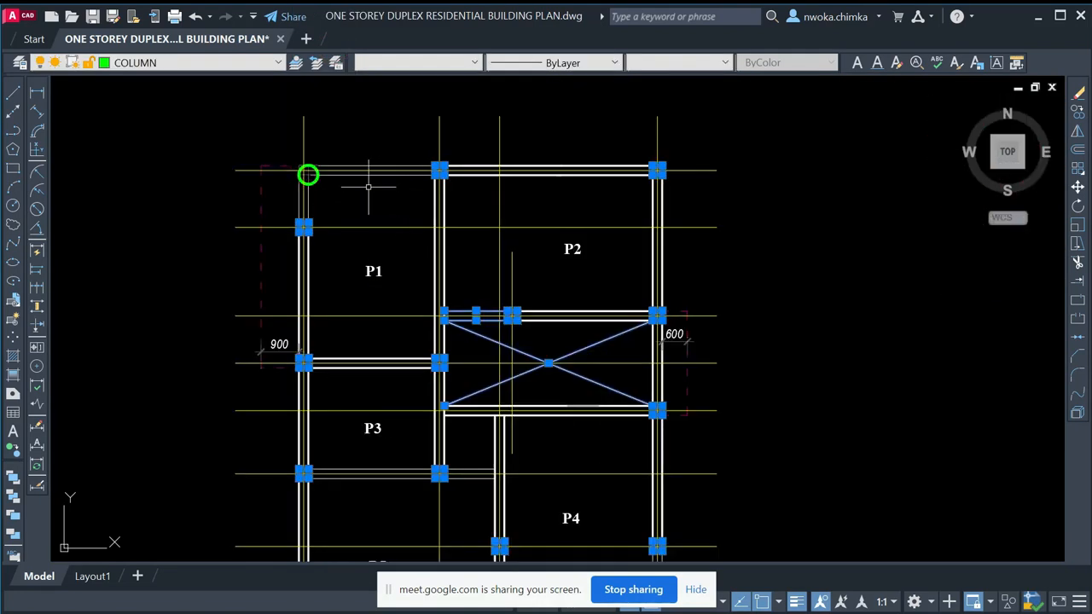
pyautogui.scroll(-4, 368, 186)
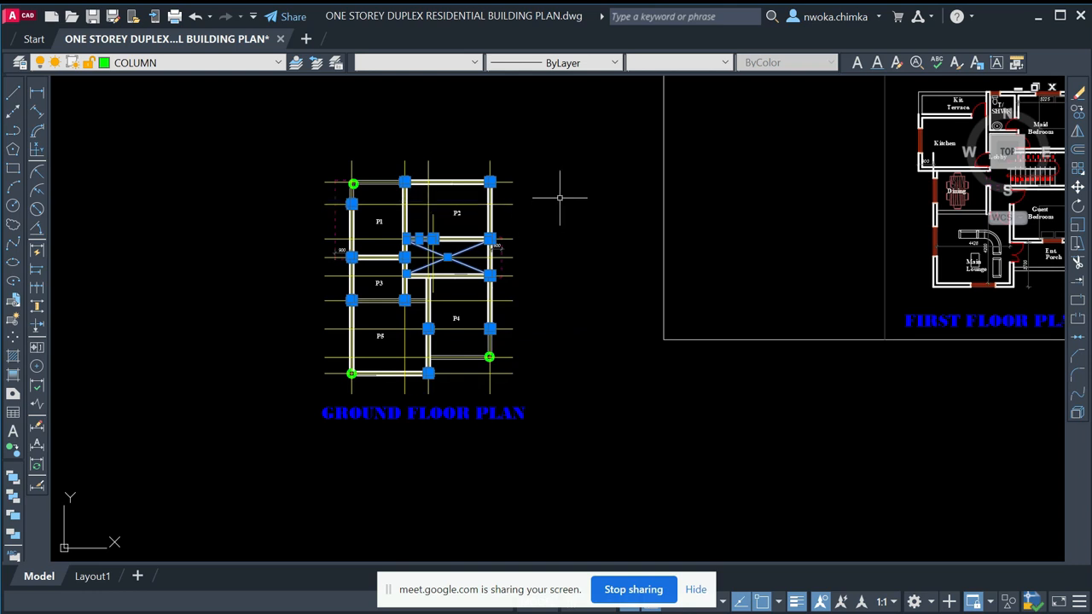
# - Start copying the selected column-layer objects and compare the original ground and first floor plans for a shared reference corner
pyautogui.write('p')
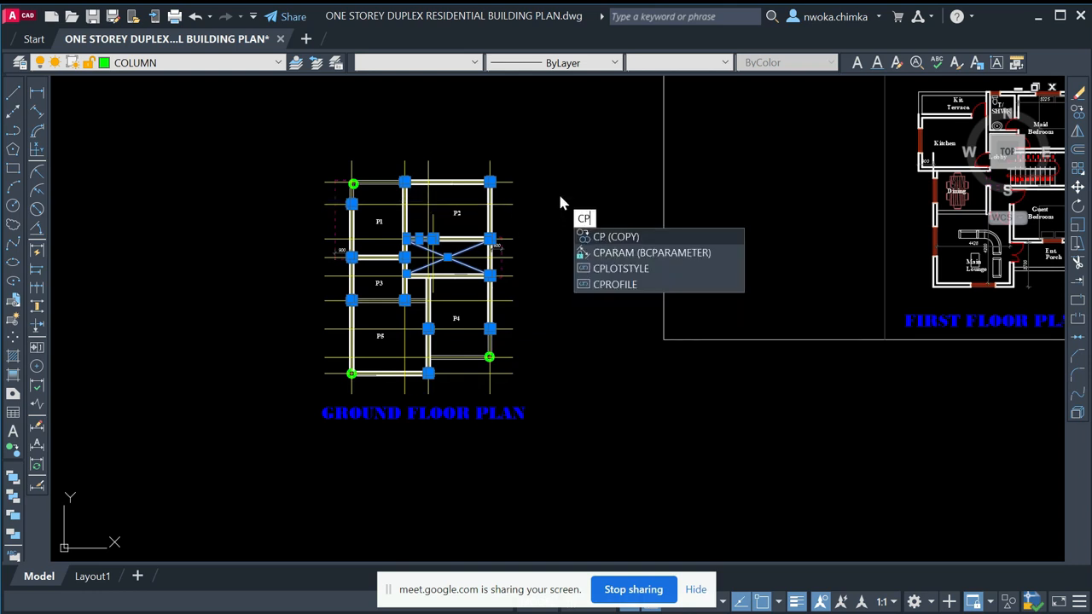
pyautogui.press('Return')
pyautogui.scroll(-2, 455, 246)
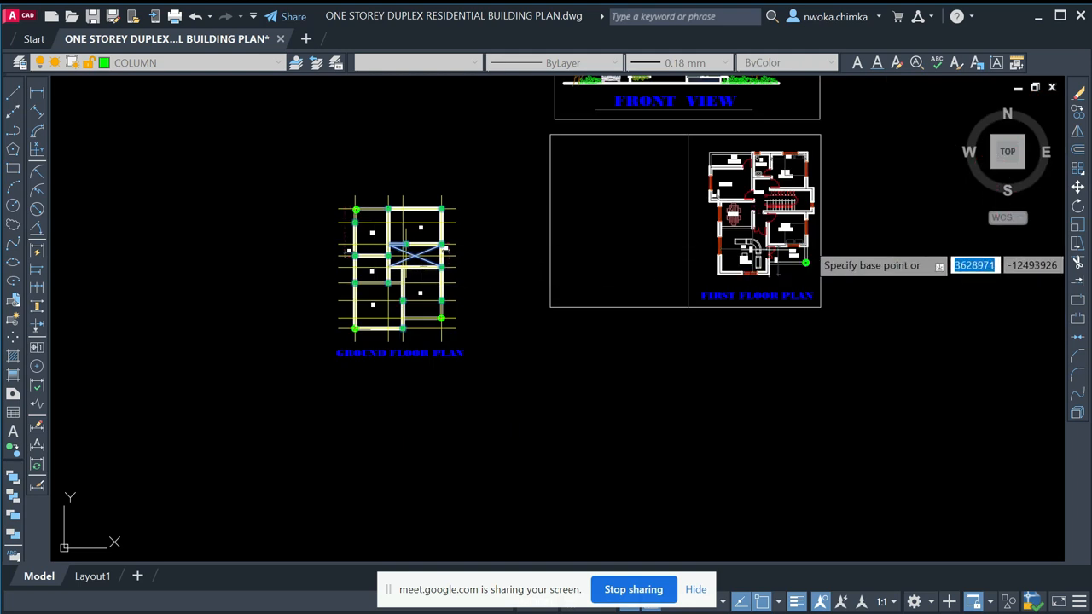
pyautogui.scroll(3, 807, 217)
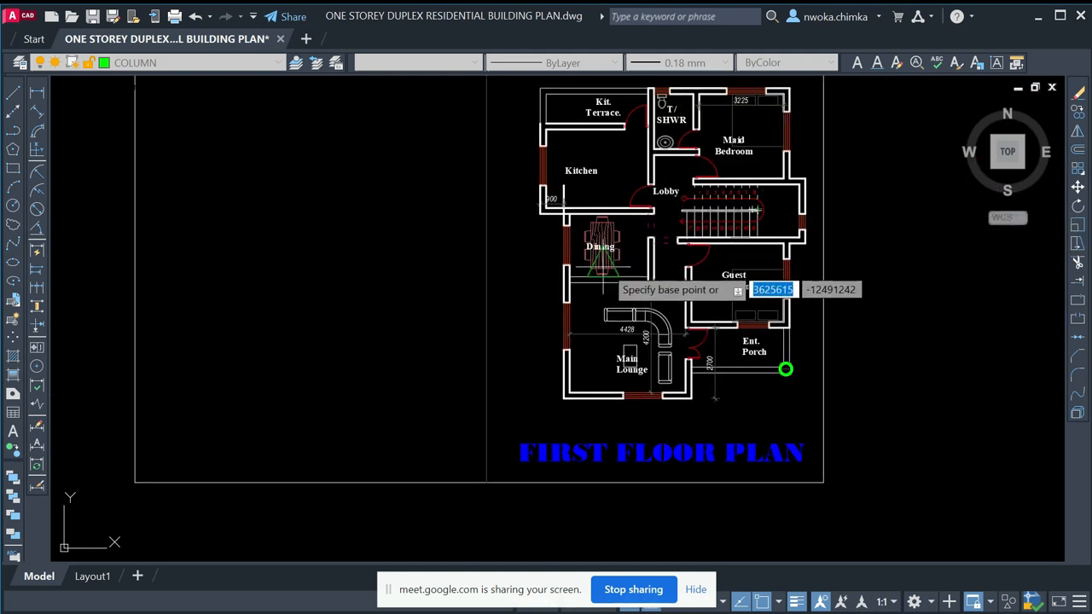
pyautogui.scroll(-2, 553, 314)
pyautogui.scroll(-2, 529, 264)
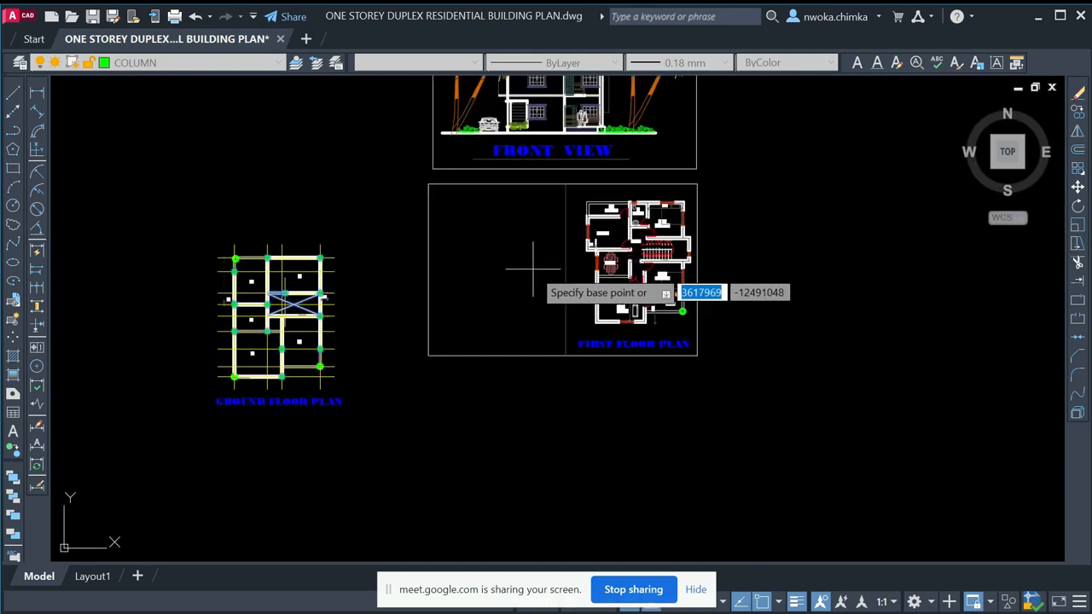
pyautogui.scroll(4, 321, 275)
pyautogui.scroll(-2, 324, 277)
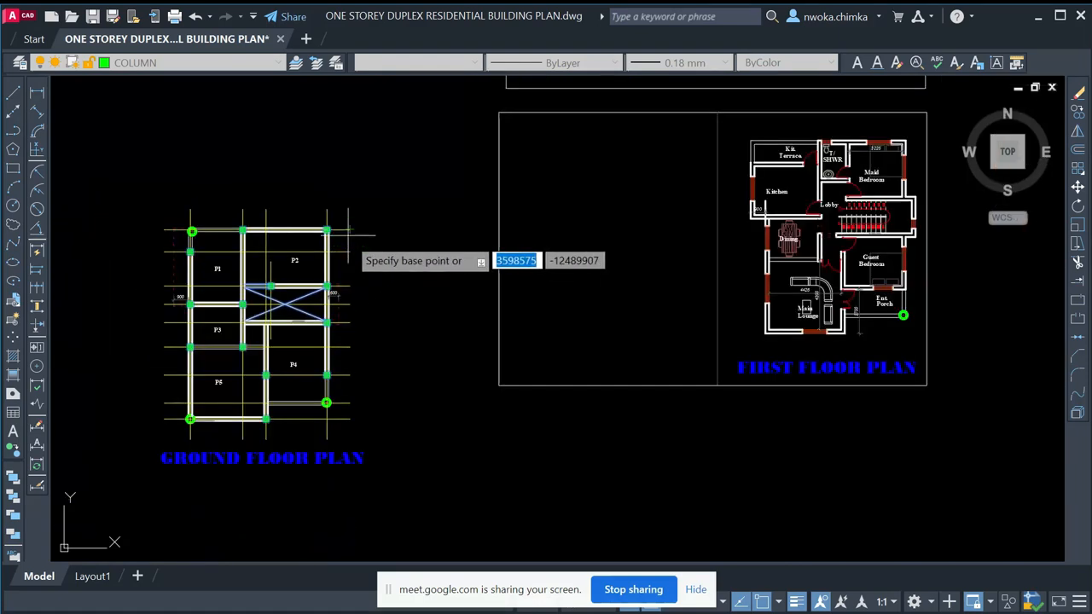
pyautogui.scroll(3, 298, 239)
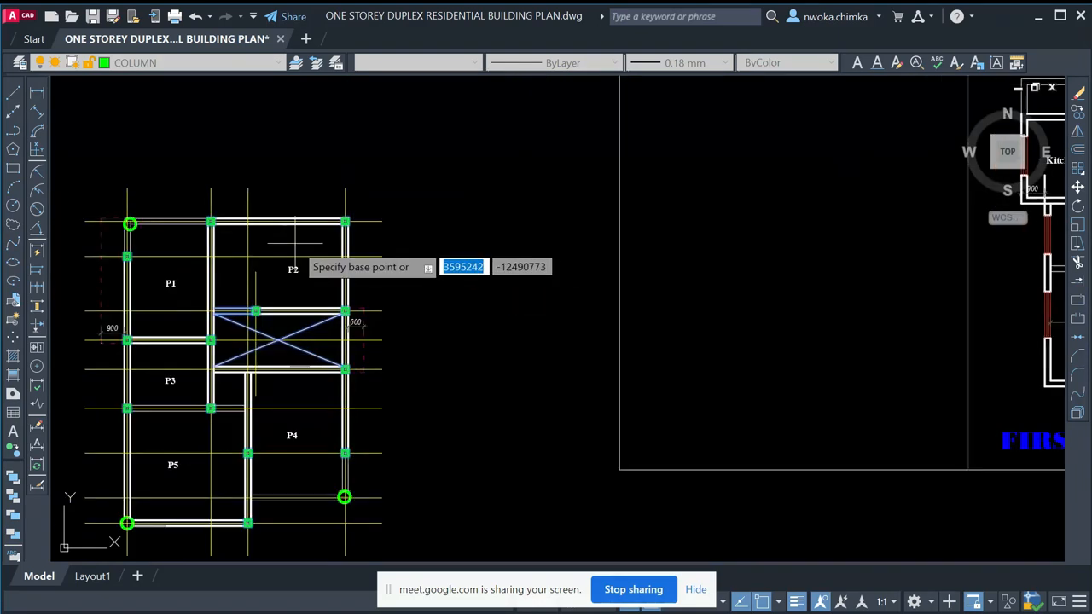
pyautogui.scroll(-3, 333, 282)
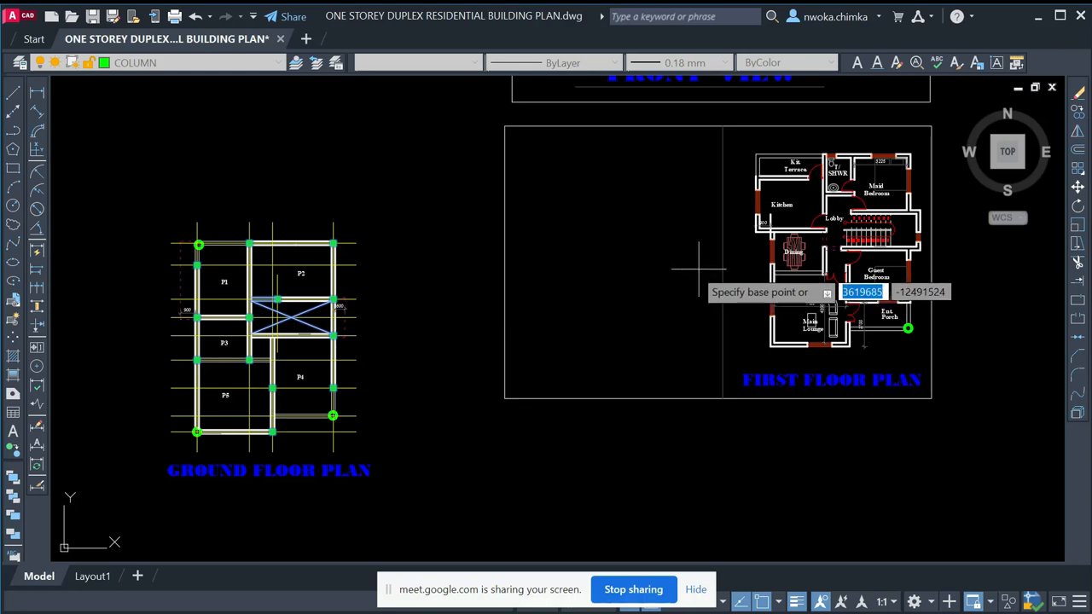
pyautogui.scroll(-3, 381, 273)
pyautogui.scroll(-1, 377, 264)
pyautogui.moveTo(298, 240); pyautogui.dragTo(484, 273, button='middle')
pyautogui.scroll(2, 247, 227)
pyautogui.scroll(2, 315, 227)
pyautogui.moveTo(331, 220); pyautogui.dragTo(346, 270, button='middle')
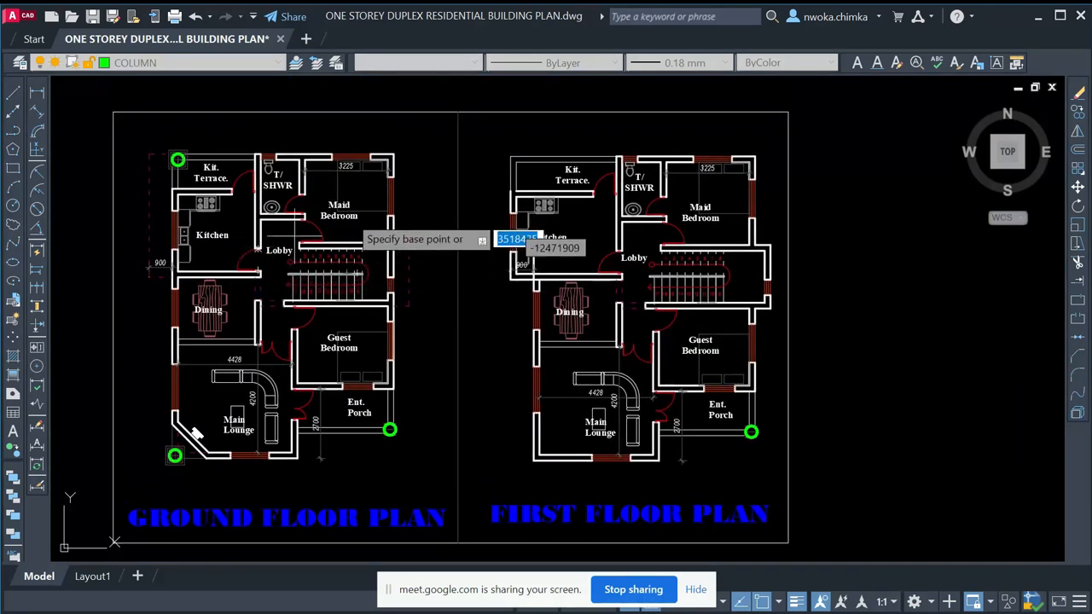
pyautogui.scroll(2, 398, 141)
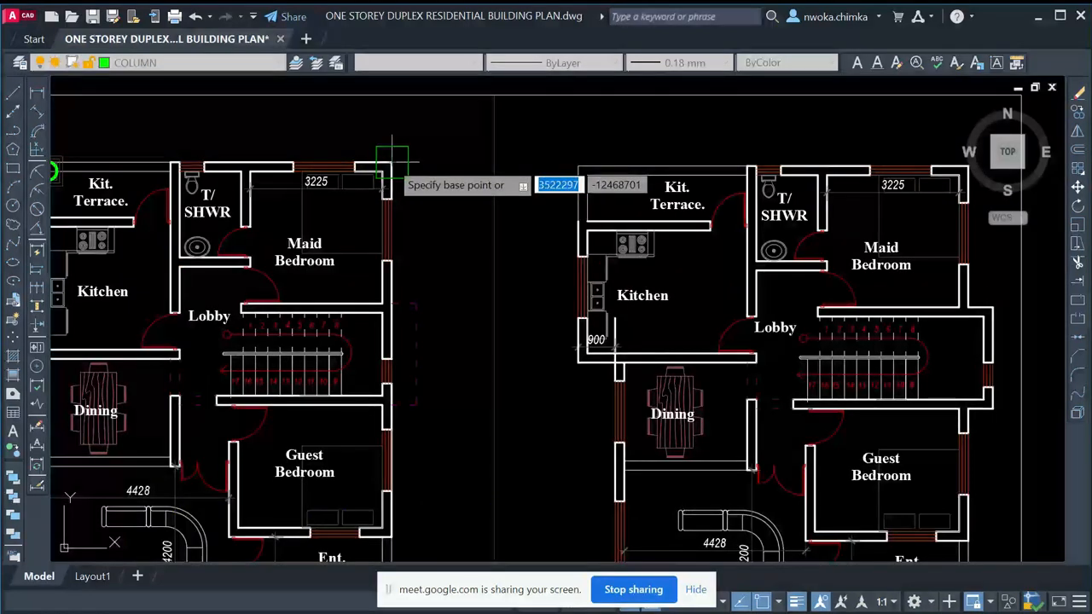
pyautogui.moveTo(401, 163); pyautogui.dragTo(202, 197, button='middle')
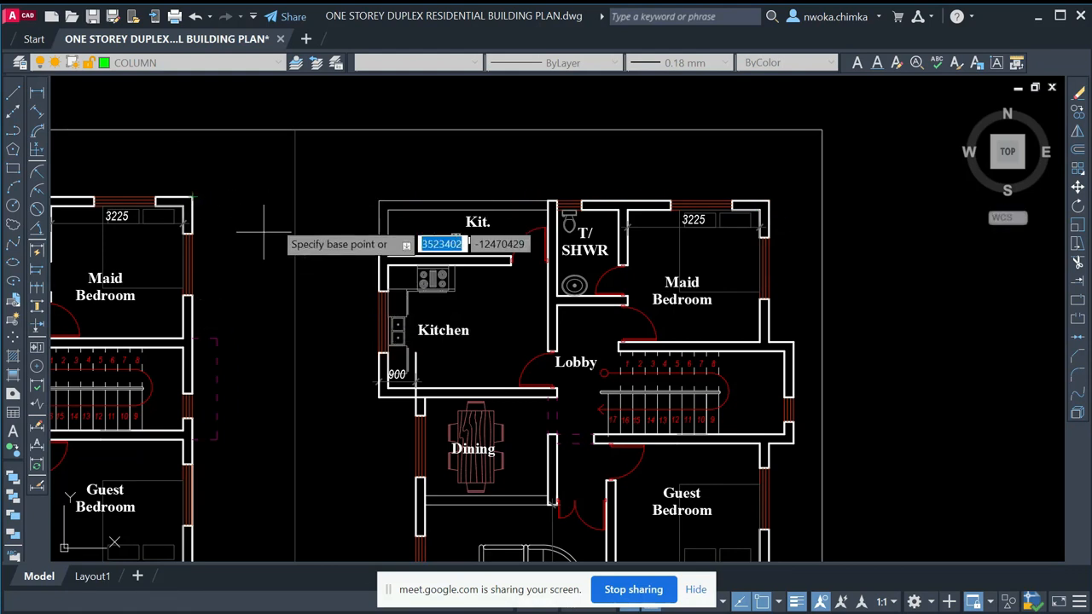
pyautogui.scroll(-5, 264, 230)
pyautogui.scroll(-1, 442, 262)
pyautogui.scroll(2, 591, 351)
pyautogui.moveTo(106, 178); pyautogui.dragTo(522, 337, button='middle')
pyautogui.scroll(2, 425, 263)
pyautogui.scroll(-4, 303, 265)
pyautogui.scroll(6, 725, 409)
pyautogui.scroll(1, 713, 346)
pyautogui.scroll(-3, 627, 298)
pyautogui.moveTo(126, 239); pyautogui.dragTo(604, 324, button='middle')
pyautogui.scroll(1, 385, 192)
pyautogui.scroll(7, 393, 181)
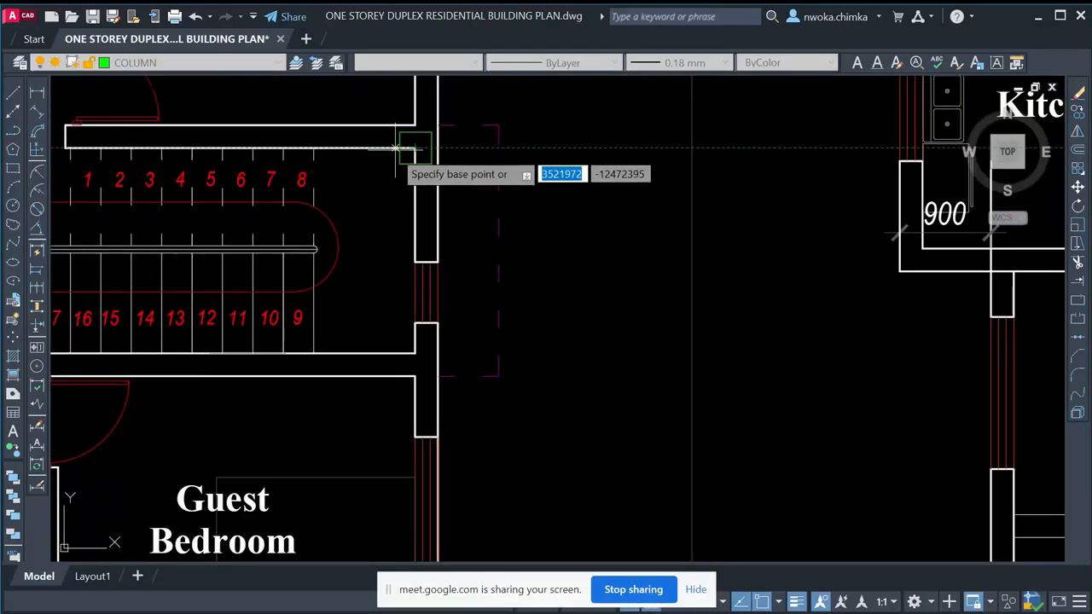
pyautogui.scroll(-6, 401, 162)
pyautogui.scroll(-1, 298, 167)
pyautogui.moveTo(810, 246); pyautogui.dragTo(527, 256, button='middle')
pyautogui.scroll(1, 615, 318)
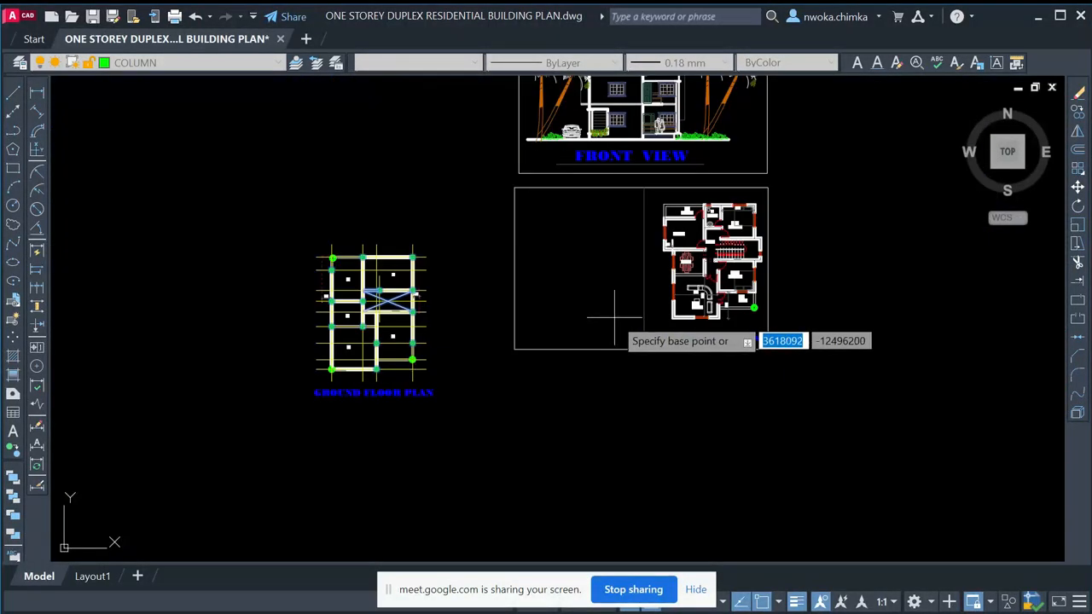
# - Copy the columns and stair cross from the column corner above P4's outer wall to the matching wall corner above the first floor Guest Bedroom
pyautogui.scroll(4, 760, 286)
pyautogui.moveTo(478, 295); pyautogui.dragTo(593, 305, button='middle')
pyautogui.scroll(-1, 592, 305)
pyautogui.scroll(2, 331, 338)
pyautogui.moveTo(487, 314); pyautogui.dragTo(607, 272, button='middle')
pyautogui.scroll(4, 432, 309)
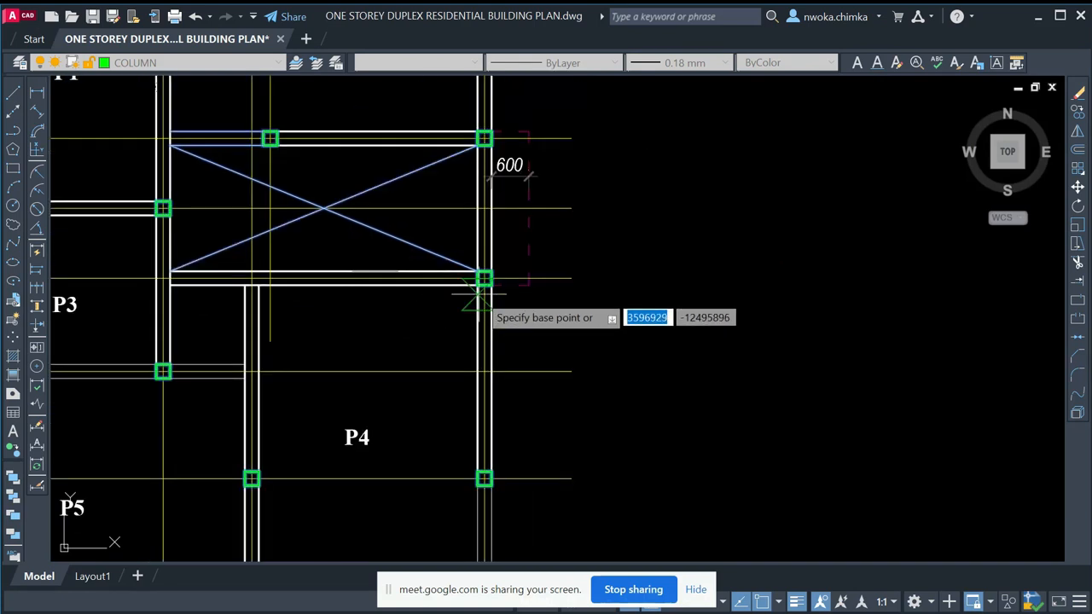
pyautogui.scroll(4, 475, 296)
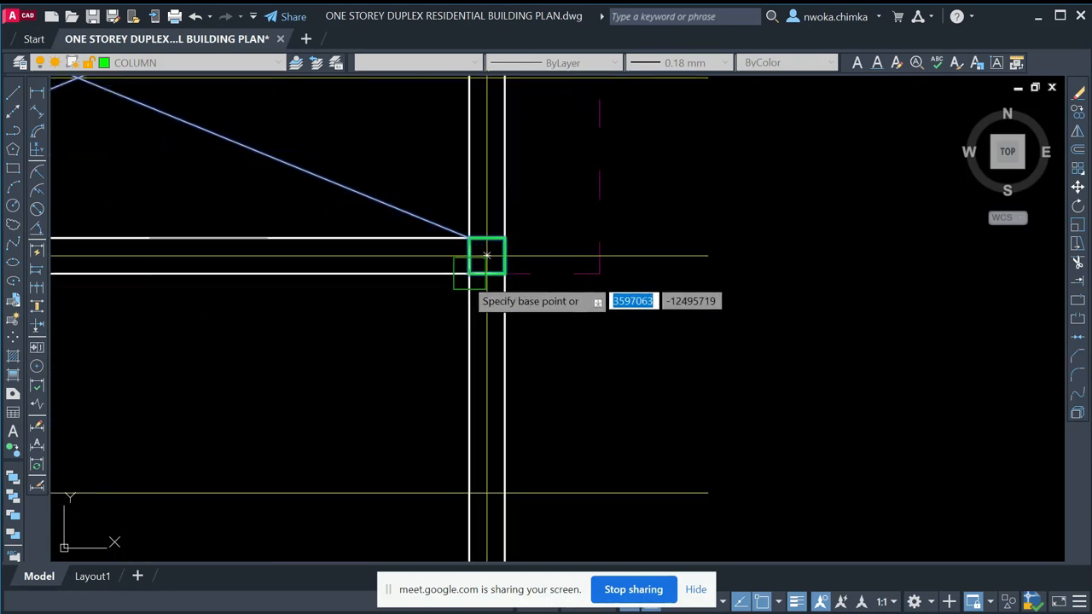
pyautogui.click(486, 256)
pyautogui.scroll(-6, 316, 356)
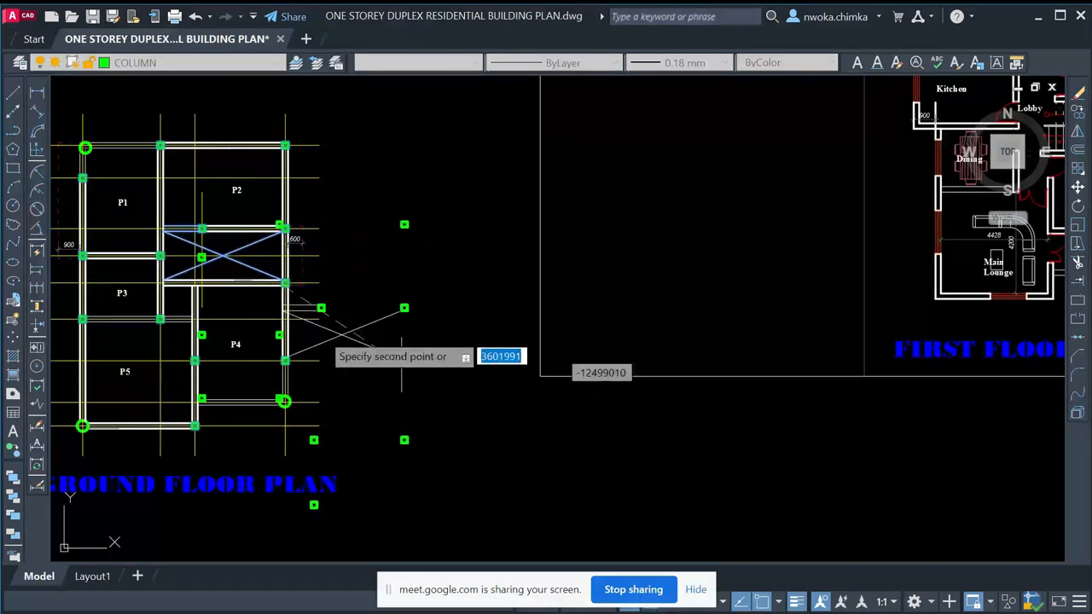
pyautogui.scroll(-4, 359, 333)
pyautogui.scroll(3, 648, 269)
pyautogui.scroll(5, 646, 254)
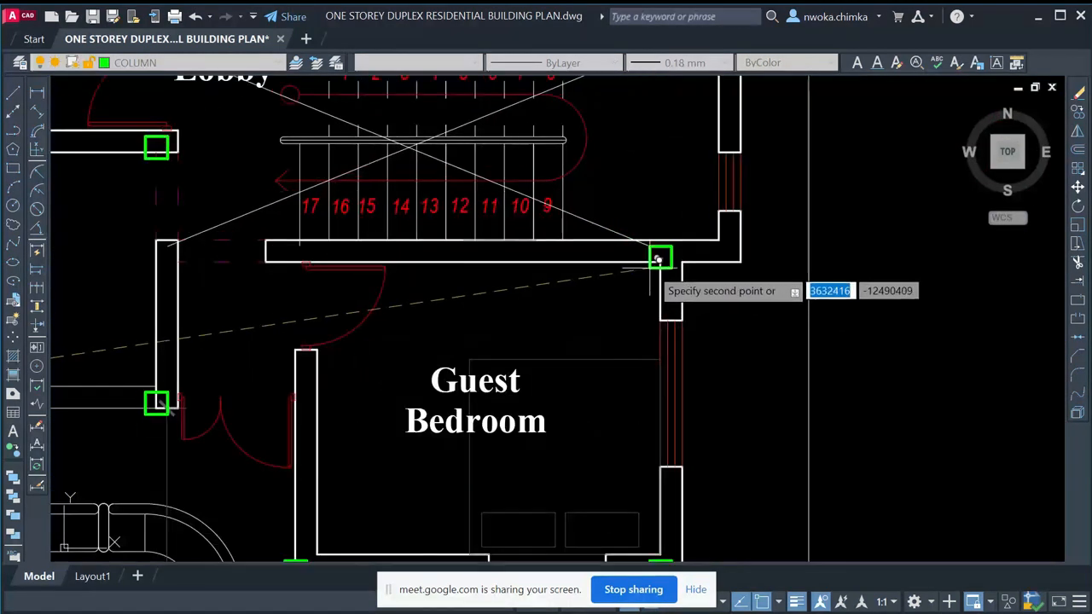
pyautogui.scroll(3, 669, 252)
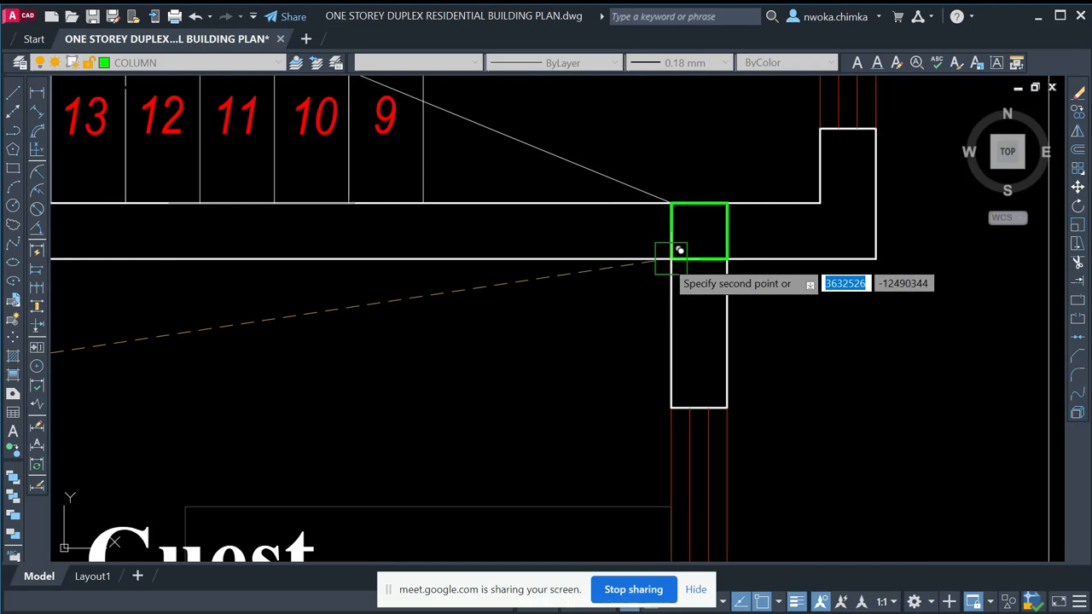
pyautogui.scroll(-6, 679, 250)
pyautogui.press('Escape')
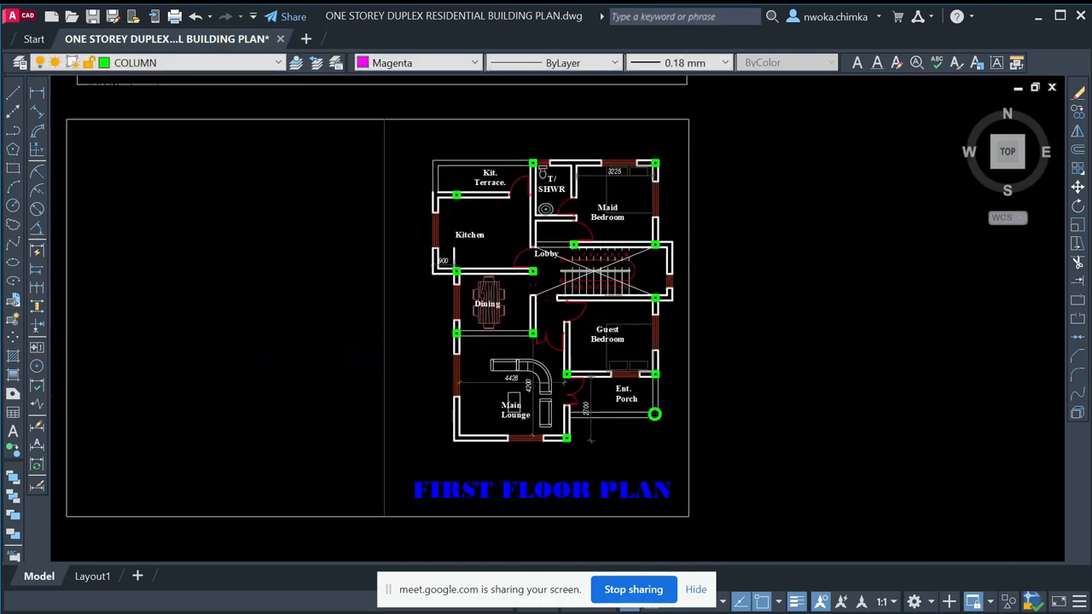
# - Examine how the copied columns and stair cross sit against the walls, rooms and staircase of the first floor plan
pyautogui.scroll(2, 599, 260)
pyautogui.moveTo(597, 257); pyautogui.dragTo(571, 270, button='middle')
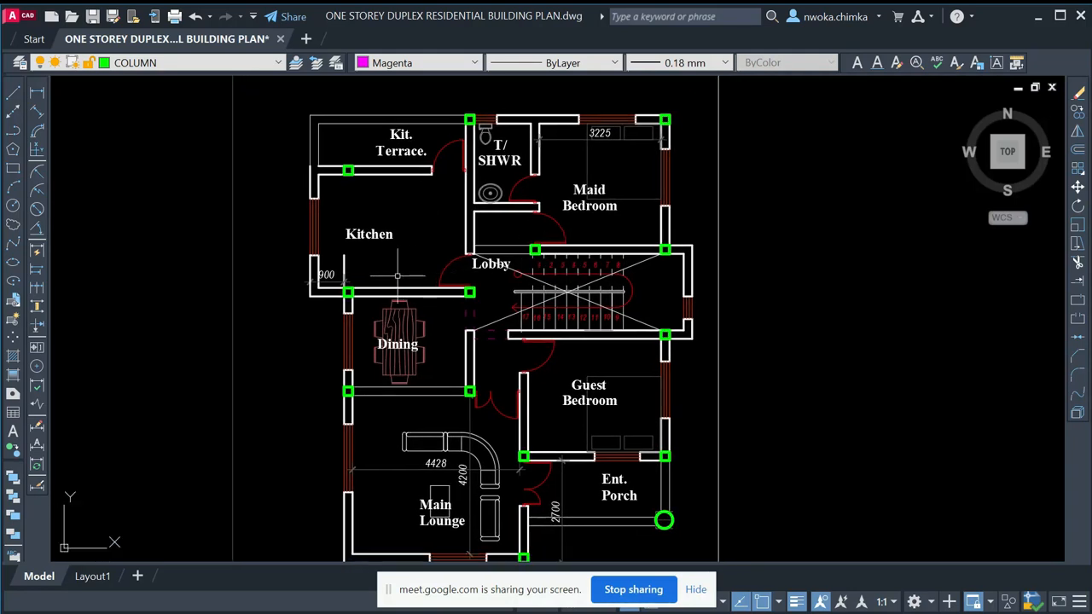
pyautogui.moveTo(394, 355); pyautogui.dragTo(369, 233, button='middle')
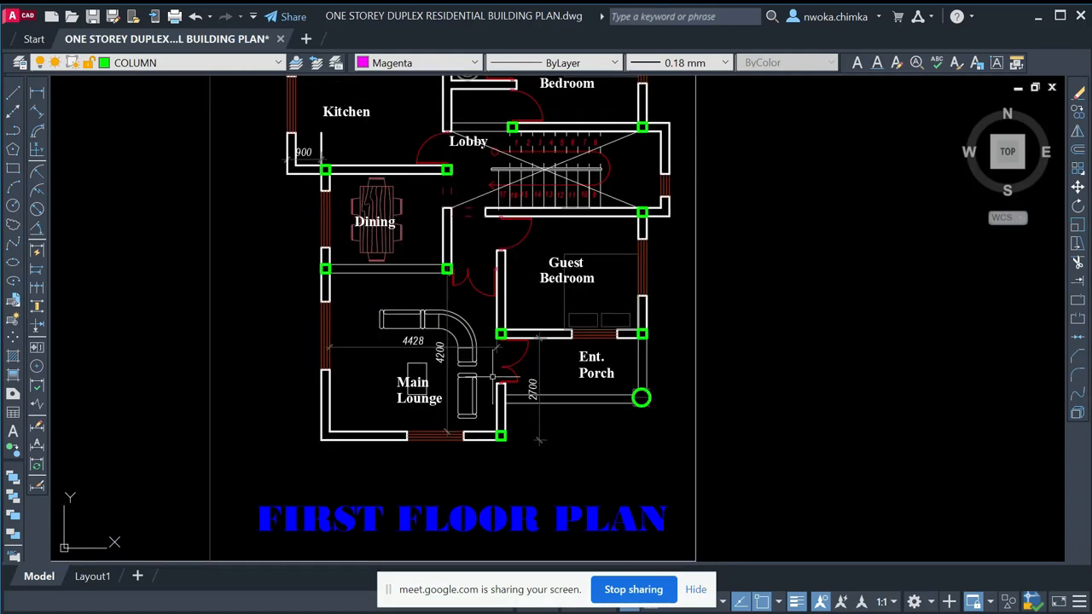
pyautogui.scroll(5, 475, 192)
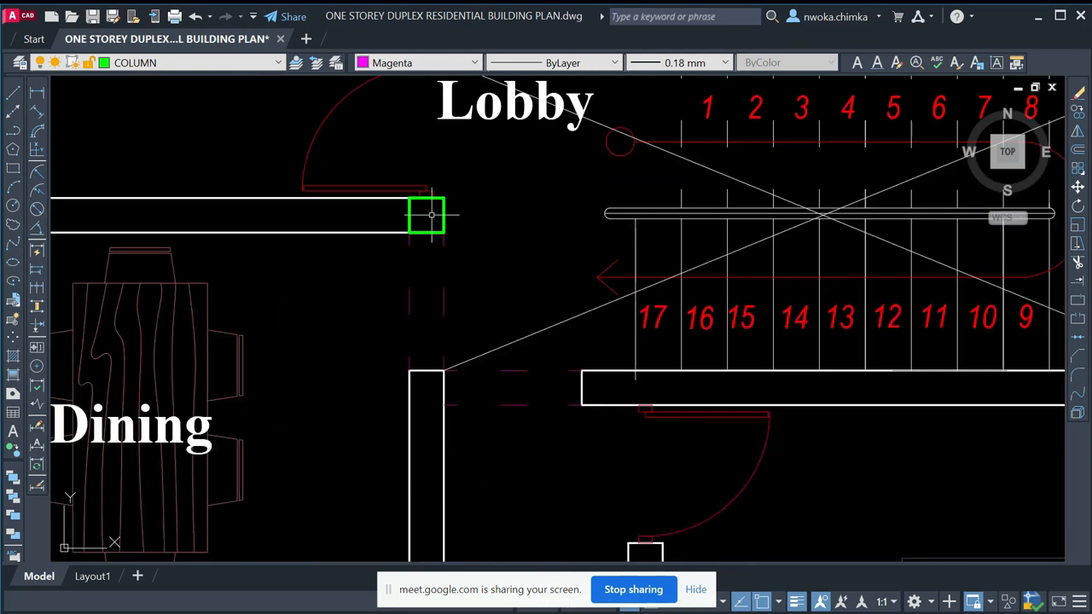
pyautogui.scroll(-5, 475, 191)
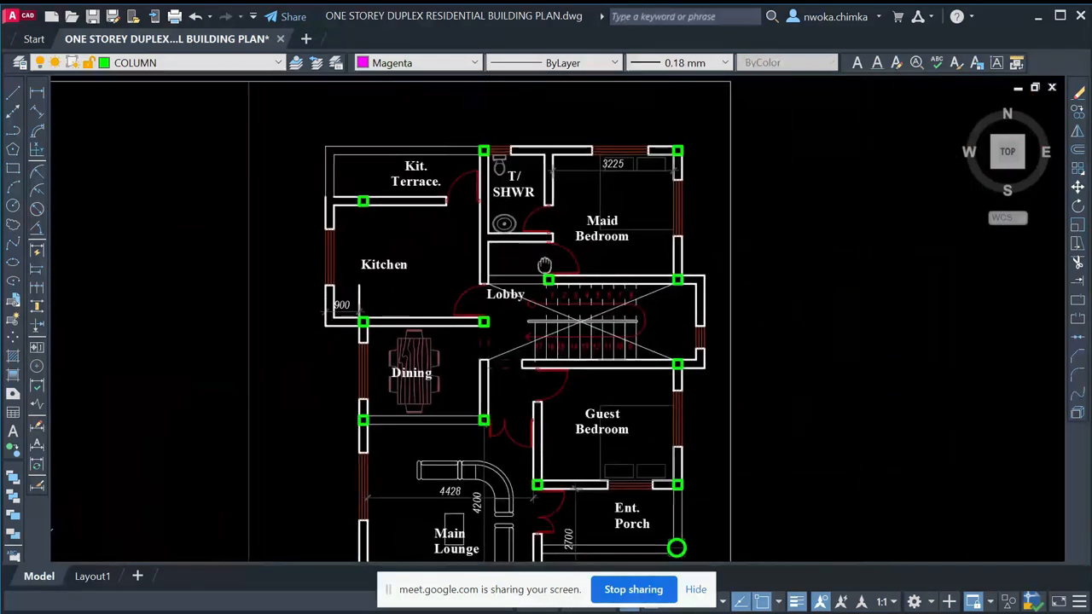
pyautogui.moveTo(615, 177); pyautogui.dragTo(595, 198, button='middle')
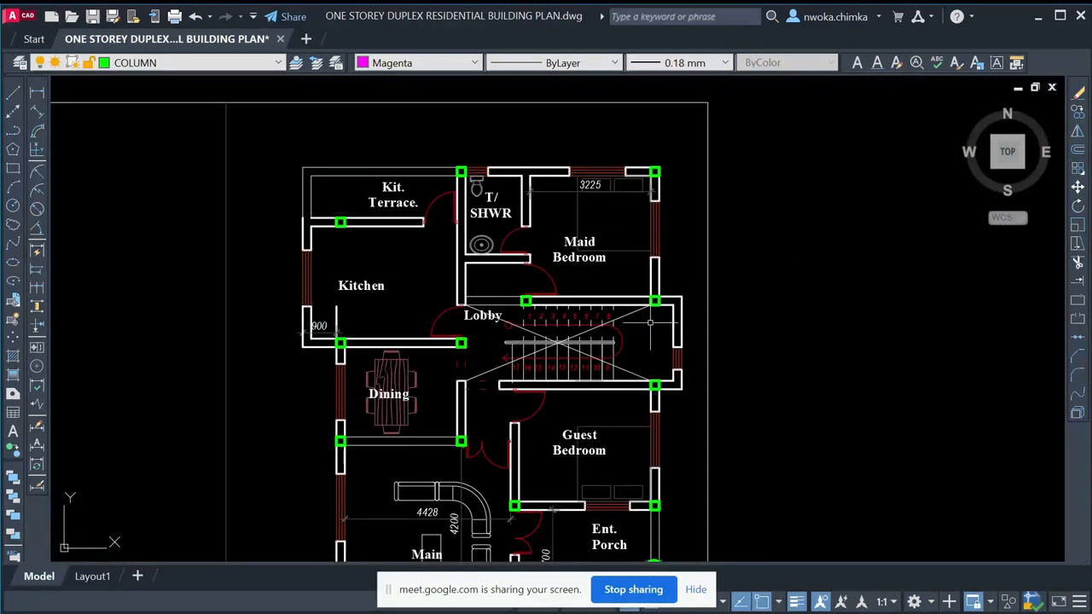
pyautogui.scroll(5, 331, 219)
pyautogui.click(323, 214)
pyautogui.press('Escape')
pyautogui.scroll(-10, 340, 188)
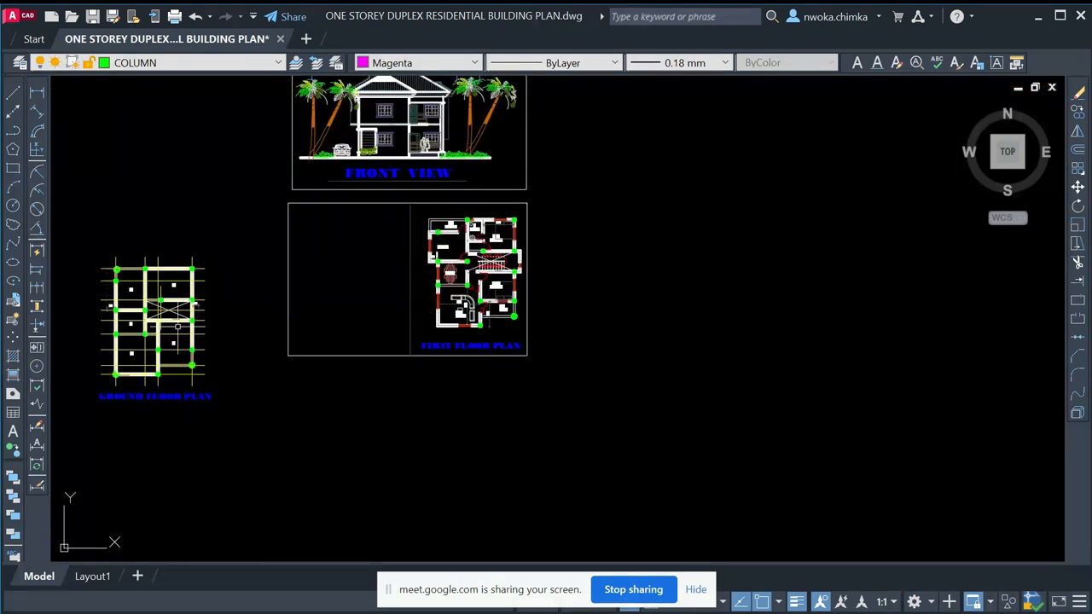
# - Copy the column in the wall between the Kitchen Terrace and the Kitchen to a loose position inside the Kitchen
pyautogui.scroll(8, 406, 285)
pyautogui.click(276, 214)
pyautogui.click(314, 280)
pyautogui.write('co')
pyautogui.press('Return')
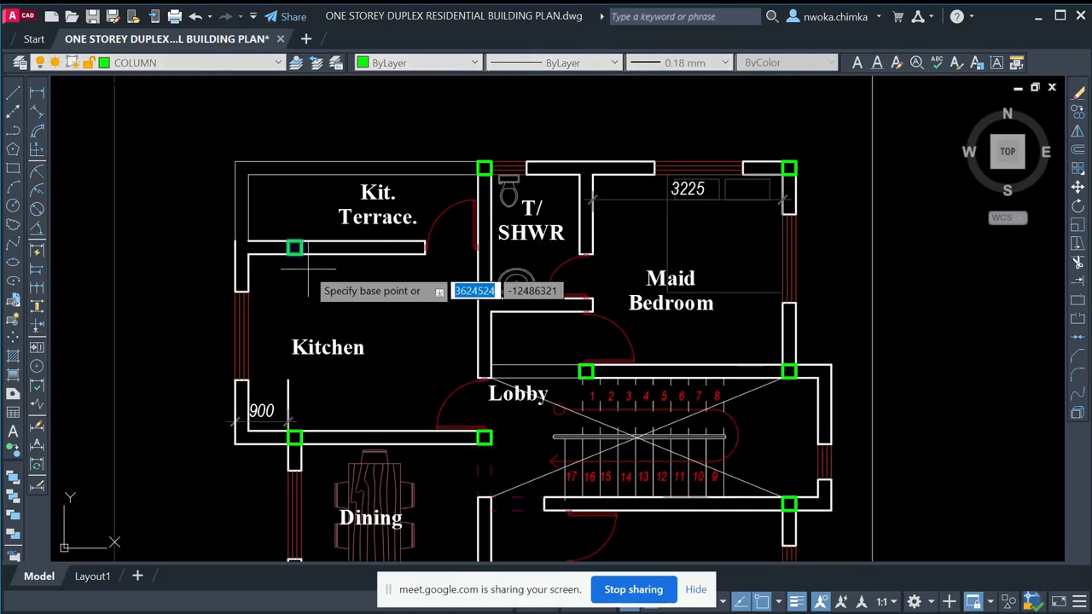
pyautogui.click(294, 248)
pyautogui.press('Escape')
pyautogui.write('co')
pyautogui.press('Return')
pyautogui.click(294, 247)
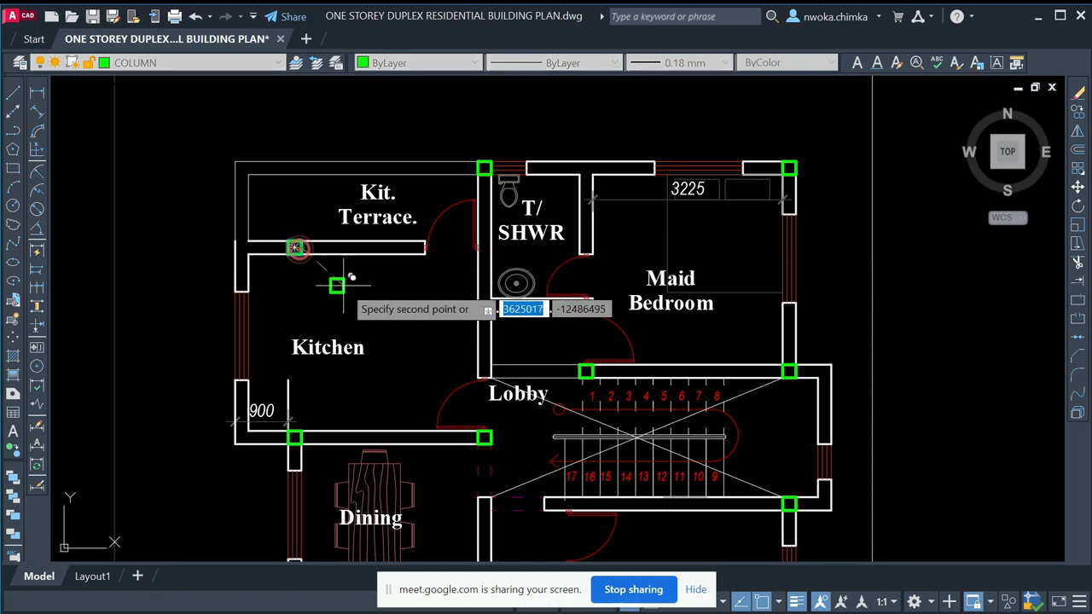
pyautogui.click(363, 302)
# - Place further loose copies of the same column in the Maid Bedroom, Guest Bedroom and Main Lounge, and finish copying
pyautogui.click(724, 244)
pyautogui.moveTo(383, 383); pyautogui.dragTo(383, 158, button='middle')
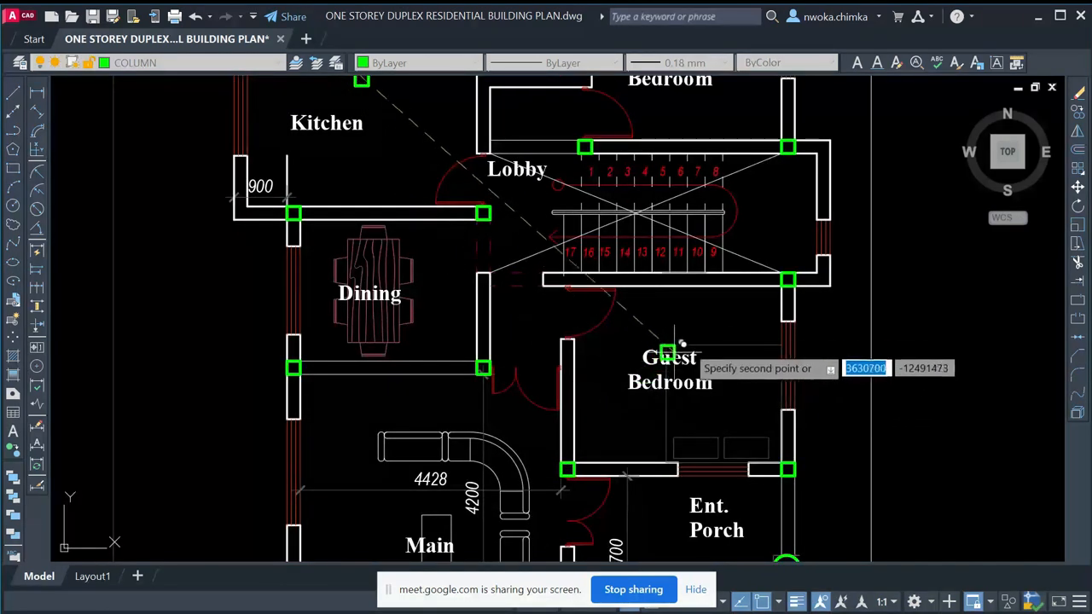
pyautogui.click(692, 313)
pyautogui.scroll(-4, 391, 404)
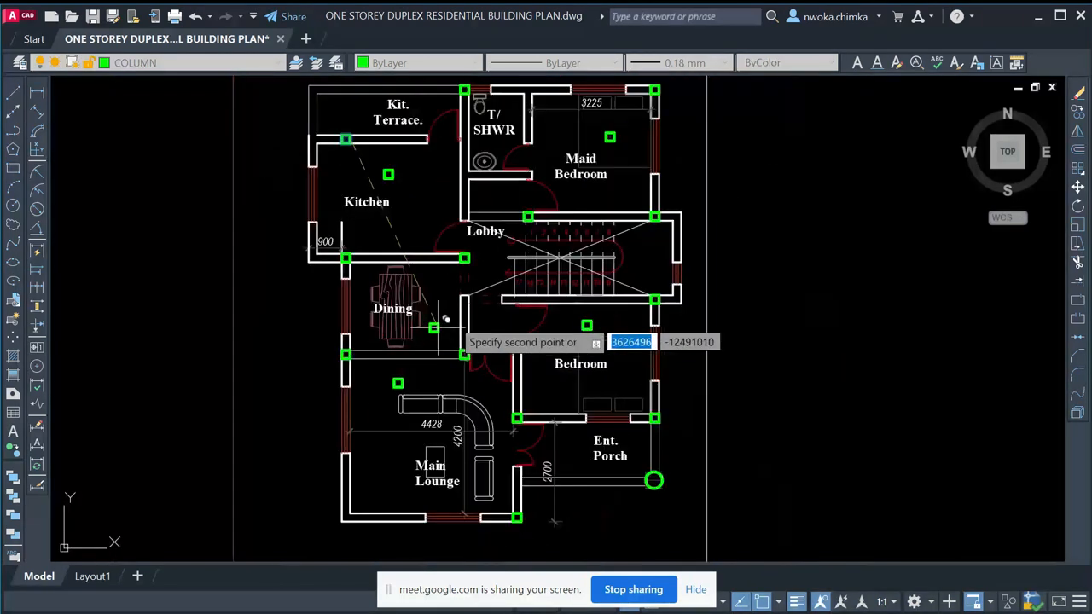
pyautogui.scroll(4, 442, 229)
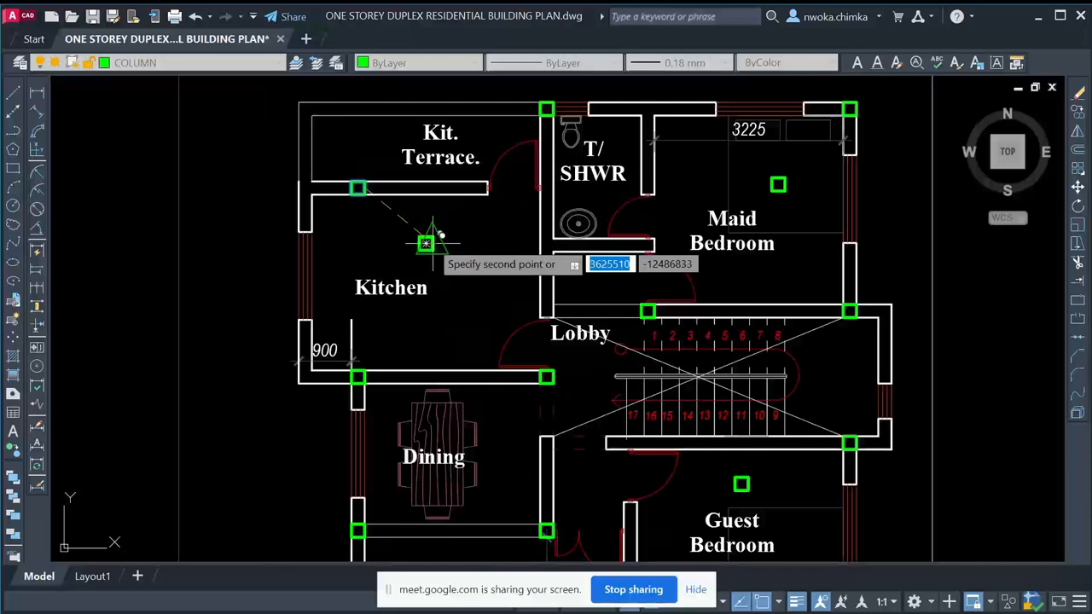
pyautogui.click(427, 241)
pyautogui.press('Return')
pyautogui.moveTo(423, 238); pyautogui.dragTo(430, 266, button='middle')
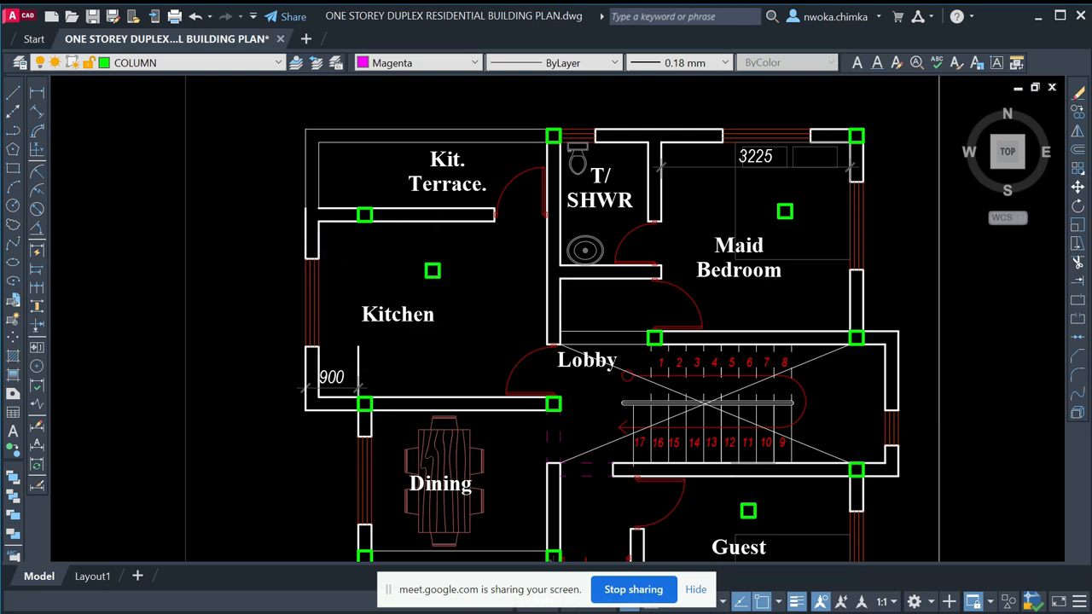
# - Delete the loose column copies from the Maid Bedroom and the Kitchen on the first floor plan
pyautogui.scroll(-2, 461, 225)
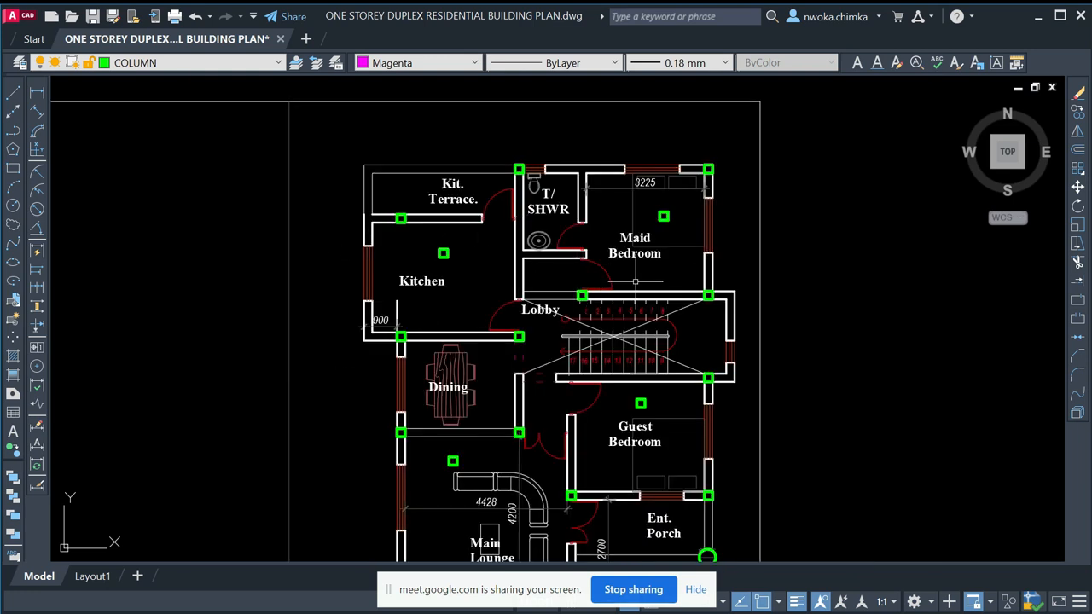
pyautogui.click(655, 205)
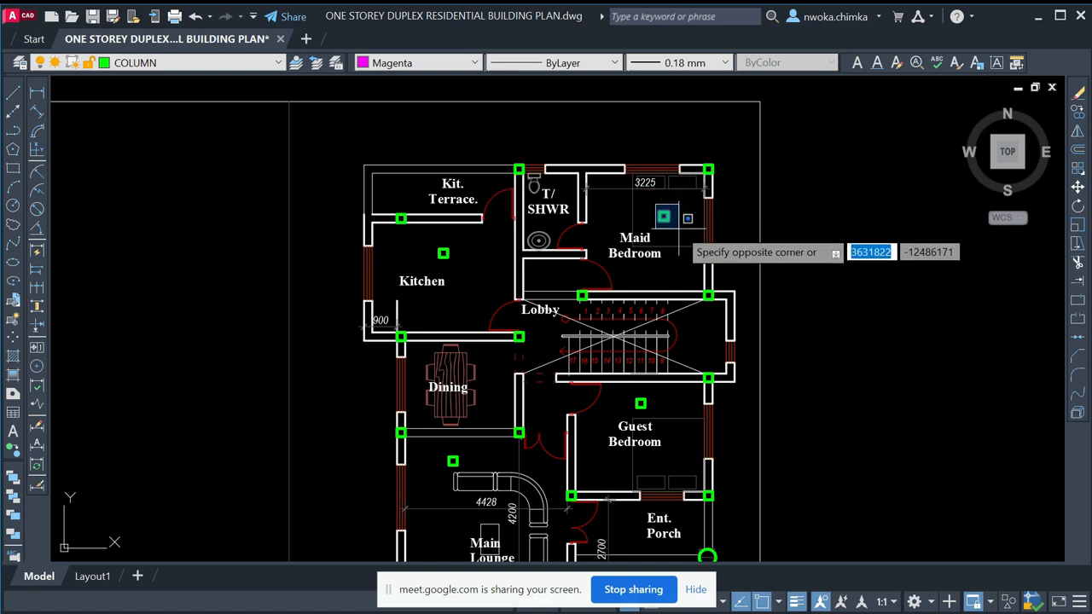
pyautogui.click(682, 222)
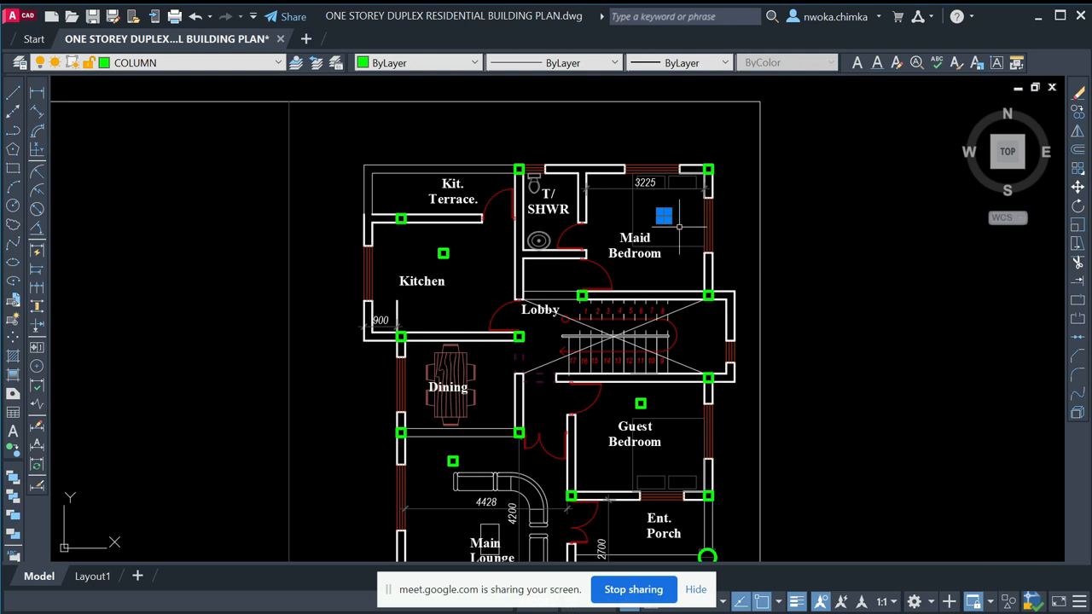
pyautogui.scroll(-5, 679, 226)
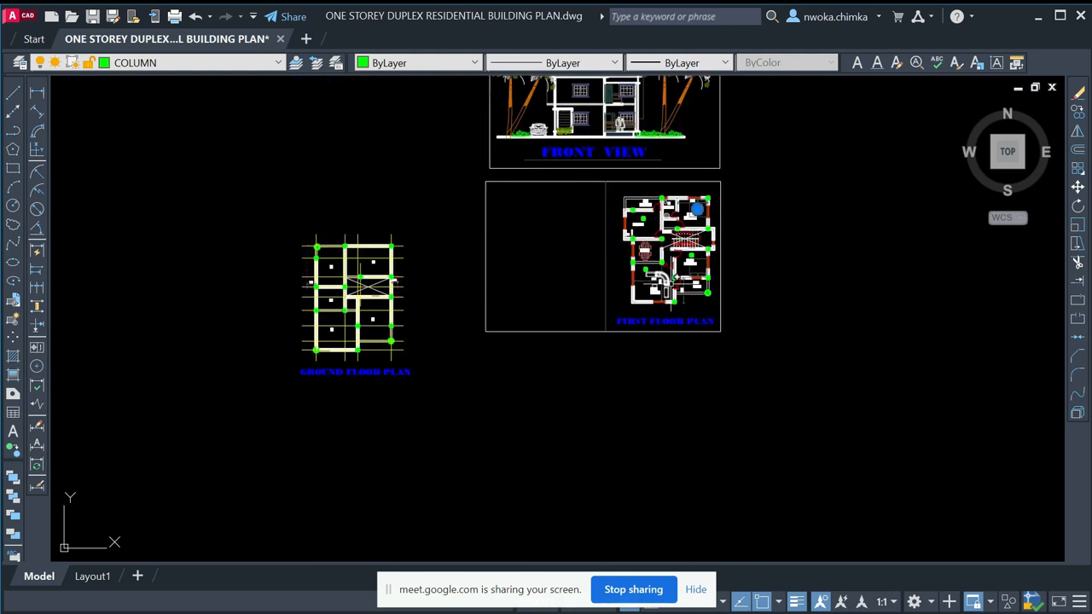
pyautogui.scroll(4, 690, 212)
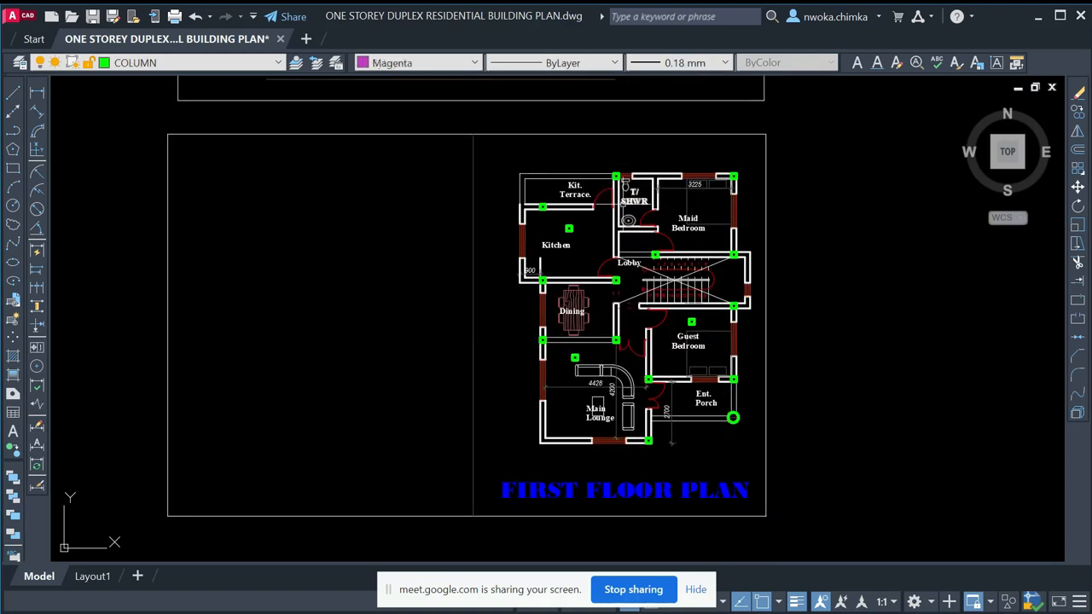
pyautogui.scroll(4, 570, 227)
pyautogui.click(589, 217)
pyautogui.click(539, 241)
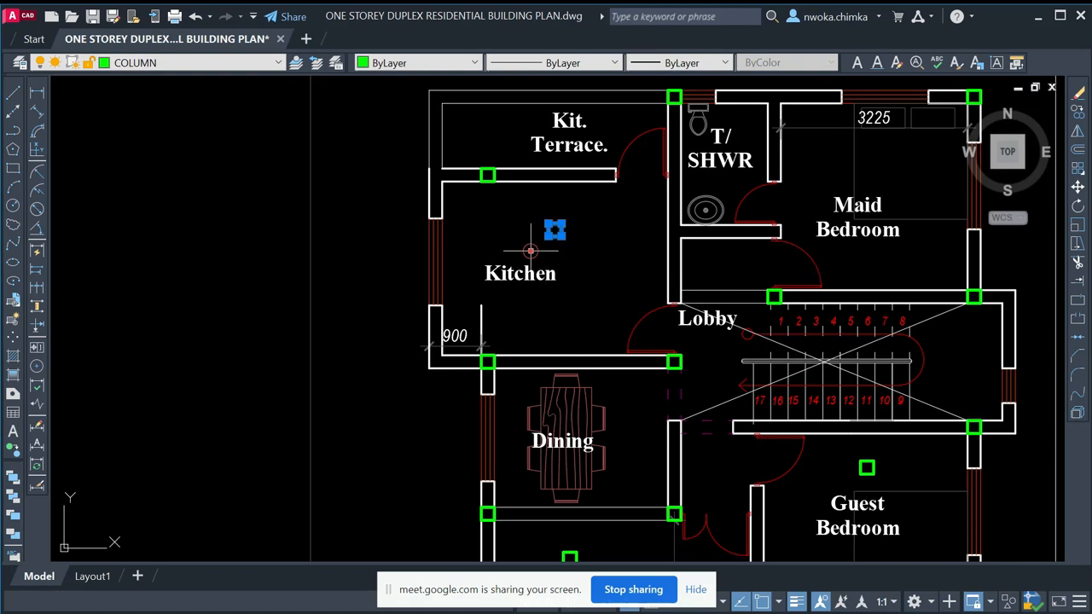
pyautogui.scroll(-4, 529, 244)
# - Delete the loose column copies from the Main Lounge and the Guest Bedroom
pyautogui.scroll(5, 661, 316)
pyautogui.click(608, 340)
pyautogui.press('Delete')
pyautogui.click(946, 249)
pyautogui.click(889, 242)
pyautogui.press('Delete')
# - Compare the column positions on the first floor plan with those in the ground floor panel layout
pyautogui.scroll(-3, 469, 316)
pyautogui.scroll(-1, 552, 318)
pyautogui.moveTo(207, 329); pyautogui.dragTo(334, 241, button='middle')
pyautogui.scroll(1, 333, 242)
pyautogui.scroll(1, 388, 241)
pyautogui.scroll(-1, 531, 478)
pyautogui.moveTo(531, 478); pyautogui.dragTo(330, 449, button='middle')
pyautogui.scroll(-1, 295, 357)
pyautogui.scroll(1, 306, 398)
pyautogui.moveTo(397, 346); pyautogui.dragTo(184, 345, button='middle')
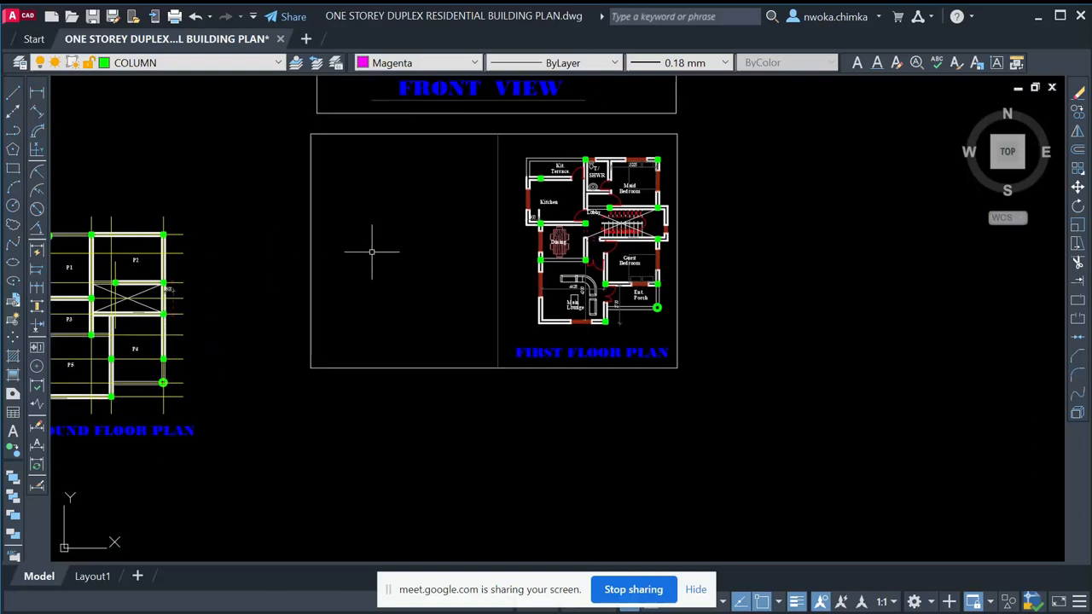
pyautogui.scroll(1, 124, 262)
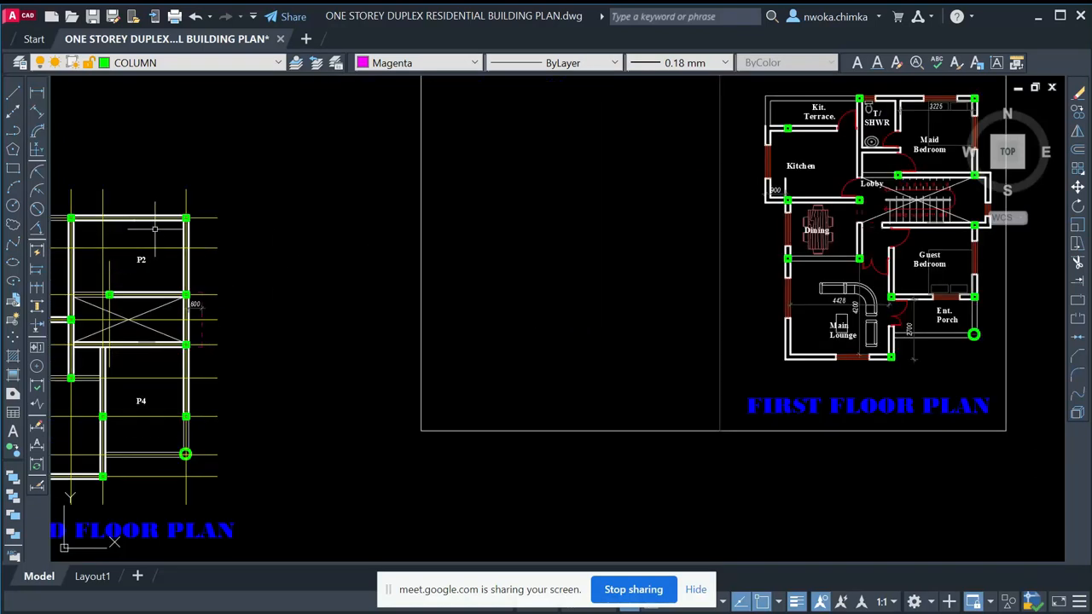
pyautogui.scroll(-1, 160, 222)
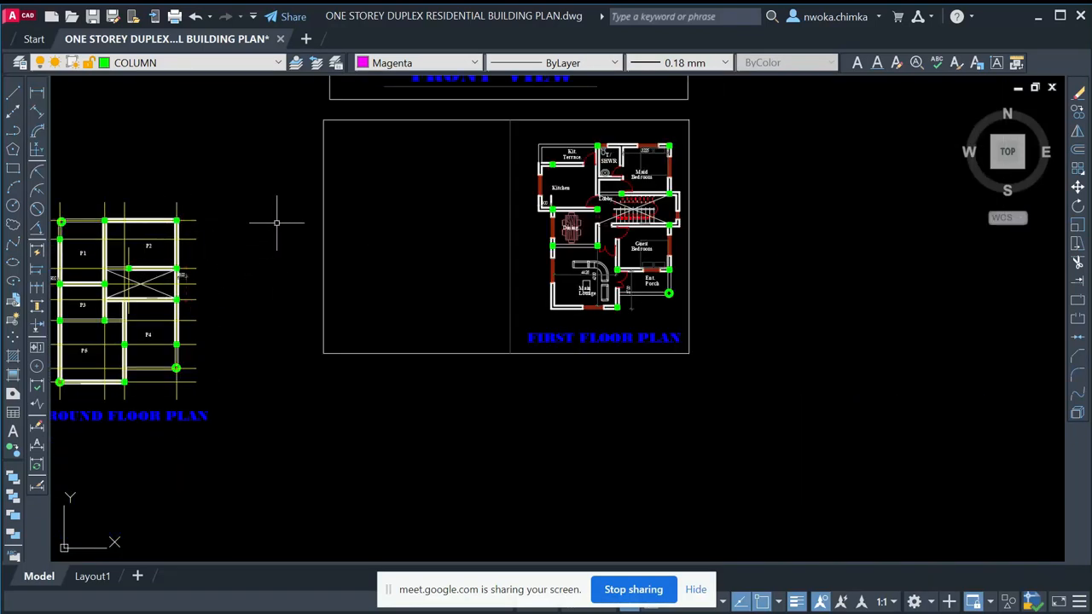
pyautogui.moveTo(277, 222); pyautogui.dragTo(227, 272, button='middle')
pyautogui.scroll(3, 543, 198)
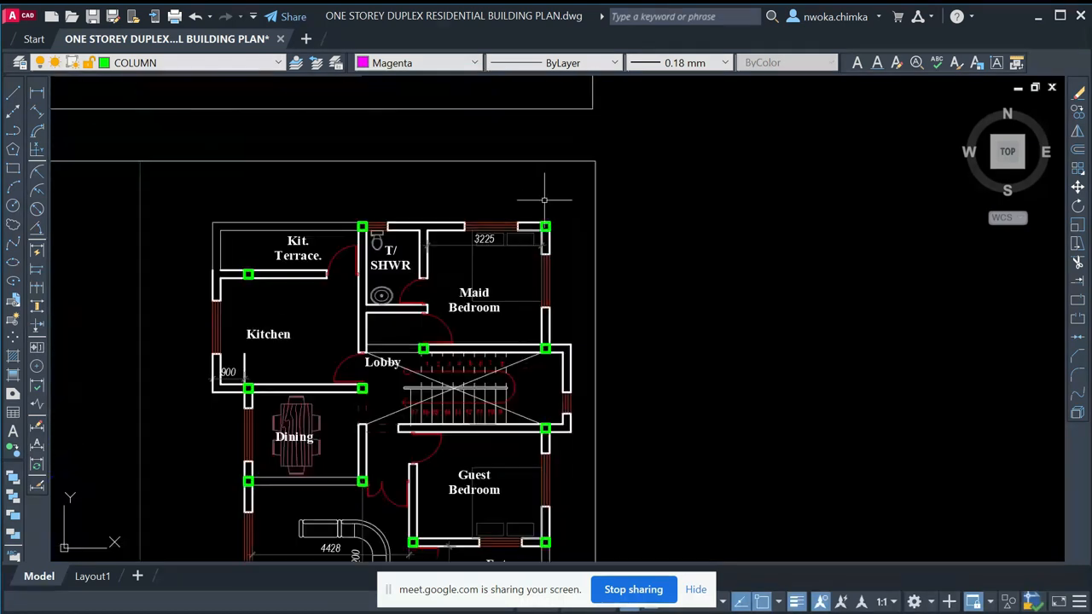
pyautogui.scroll(-3, 519, 220)
pyautogui.scroll(2, 472, 399)
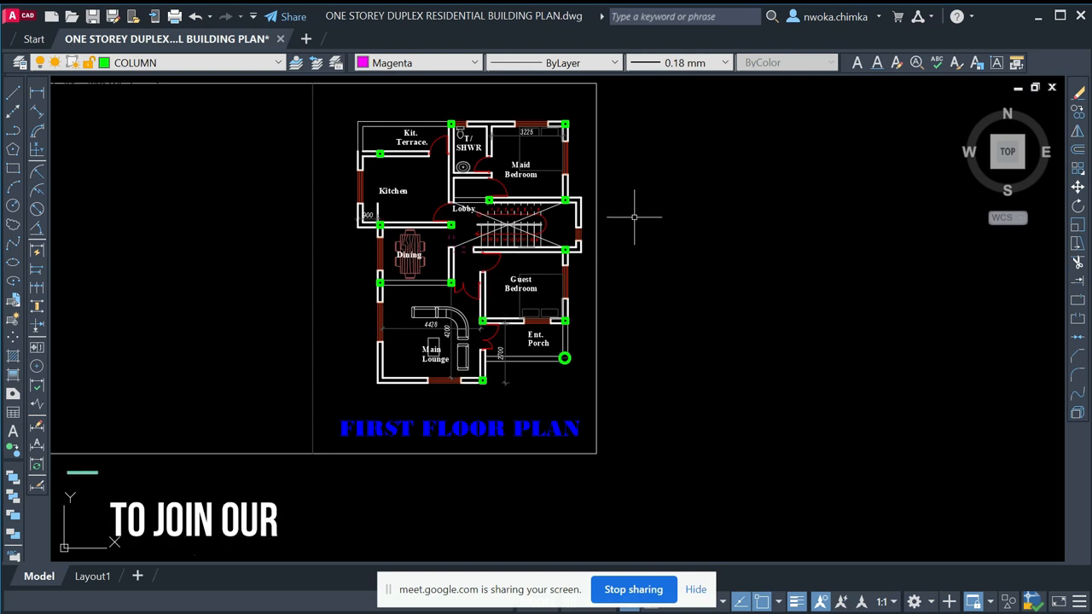
# - Examine the ground floor layout's panels P1 to P5, grid lines and columns
pyautogui.scroll(-2, 704, 162)
pyautogui.scroll(3, 503, 217)
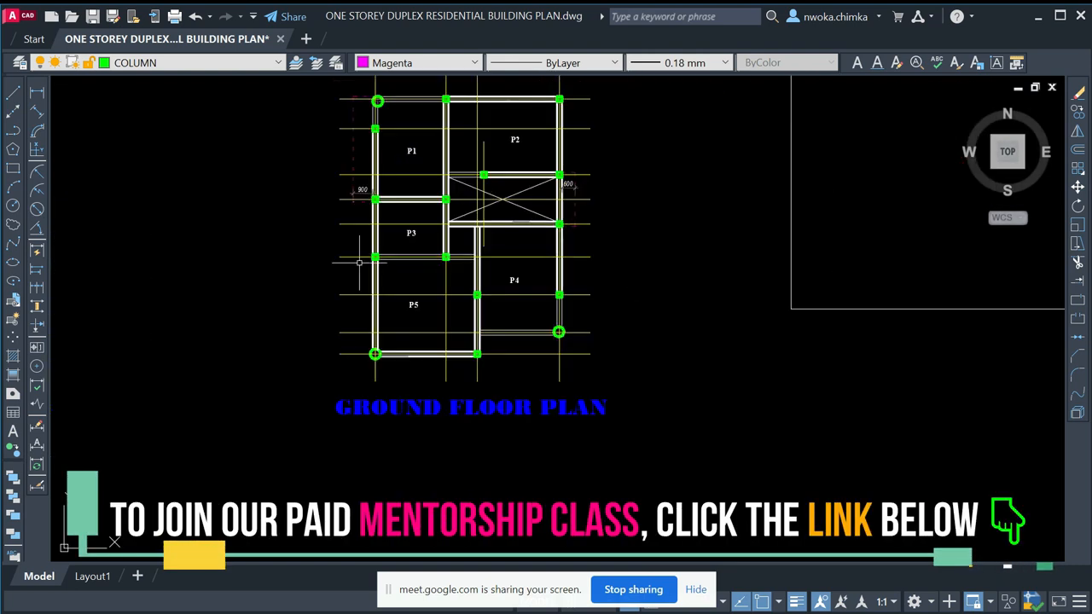
pyautogui.scroll(-1, 448, 226)
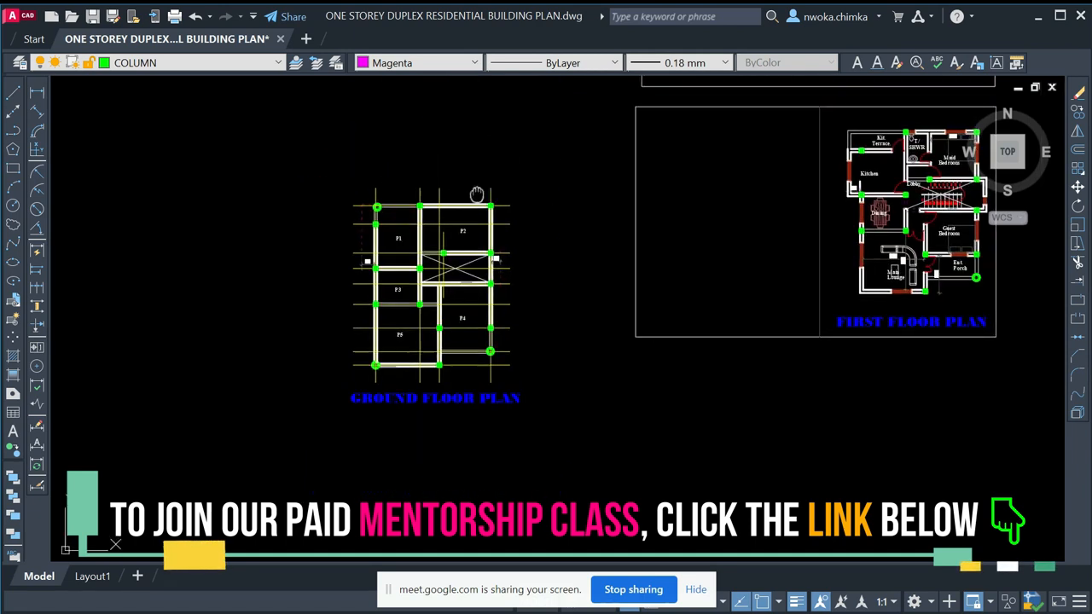
pyautogui.scroll(3, 452, 248)
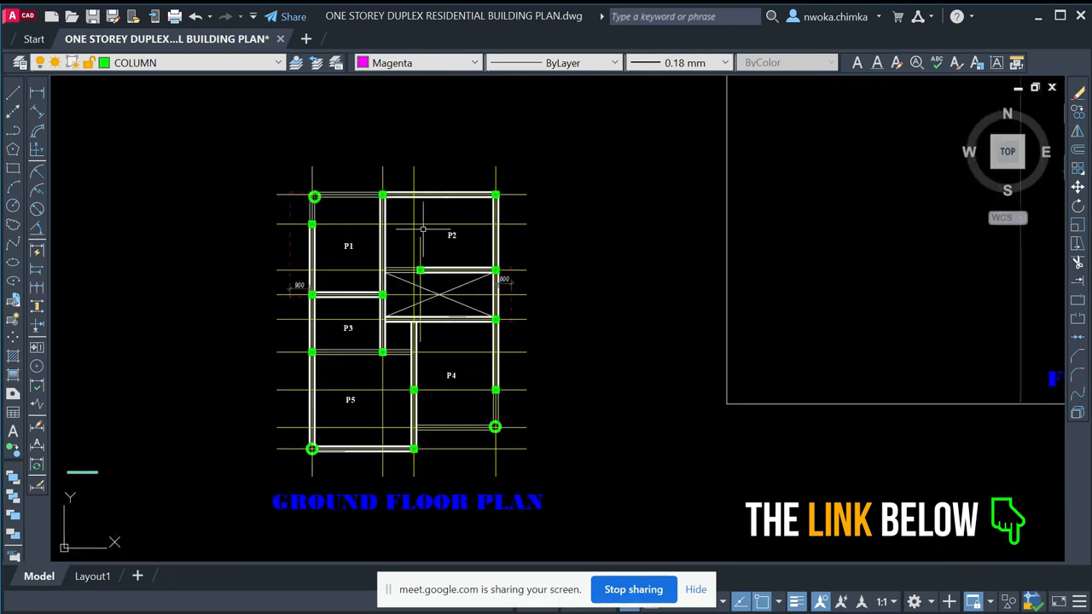
pyautogui.scroll(-1, 431, 298)
pyautogui.scroll(3, 425, 320)
pyautogui.scroll(-4, 425, 320)
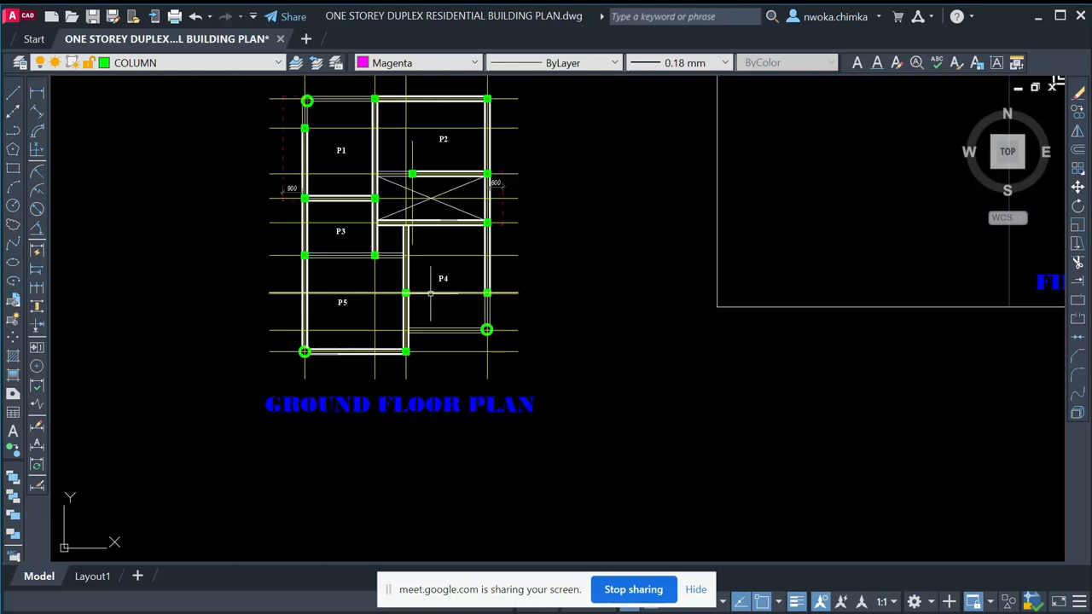
pyautogui.scroll(2, 421, 231)
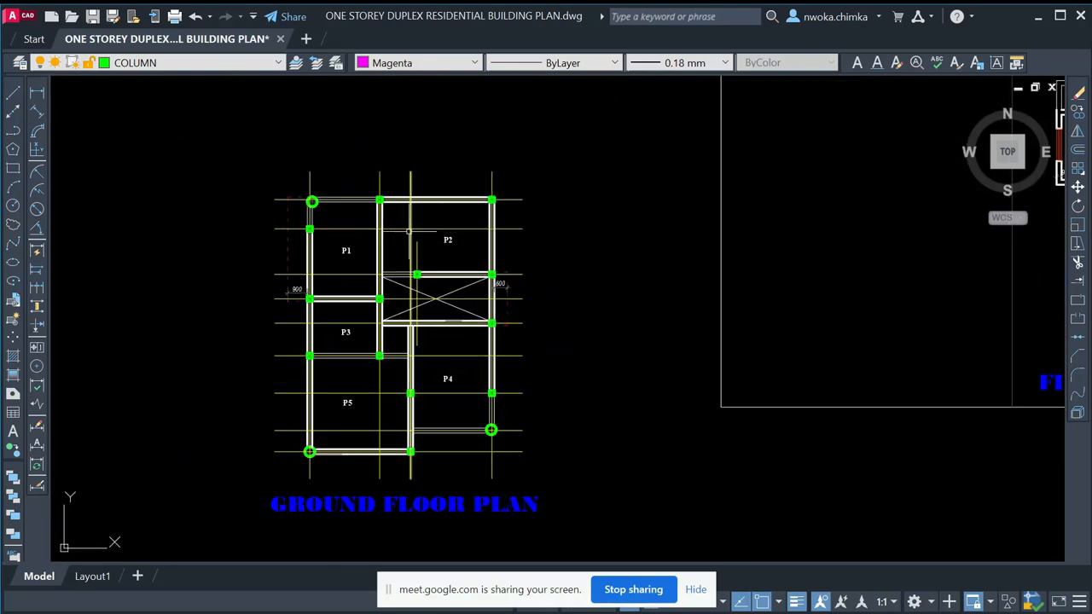
pyautogui.scroll(2, 284, 201)
pyautogui.scroll(-2, 283, 201)
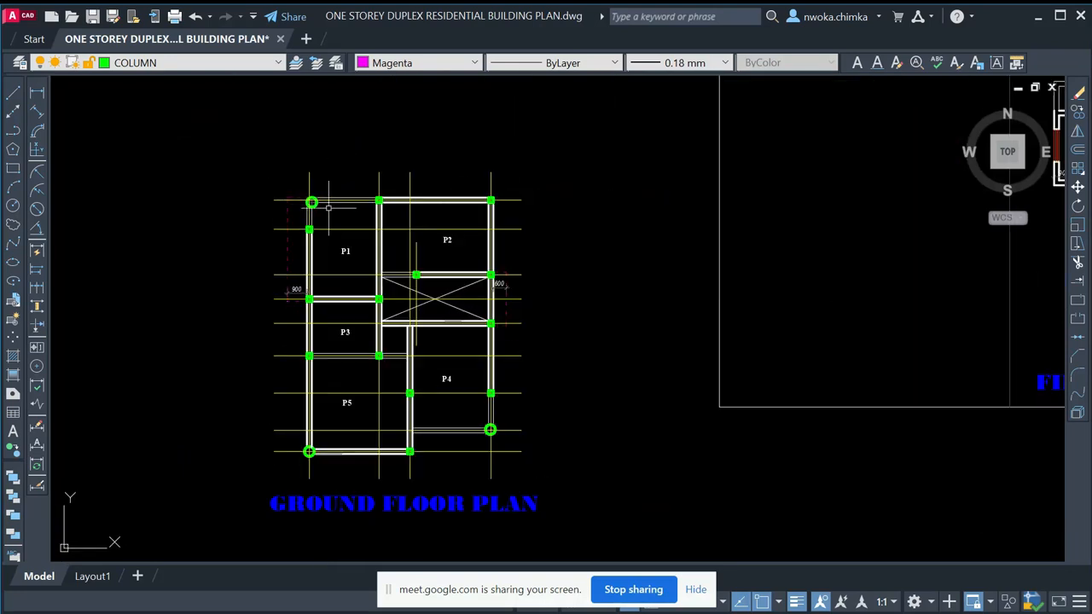
# - Change the layer of the round column at P1's outer corner on the ground floor layout to COLUMN
pyautogui.scroll(4, 283, 200)
pyautogui.click(278, 189)
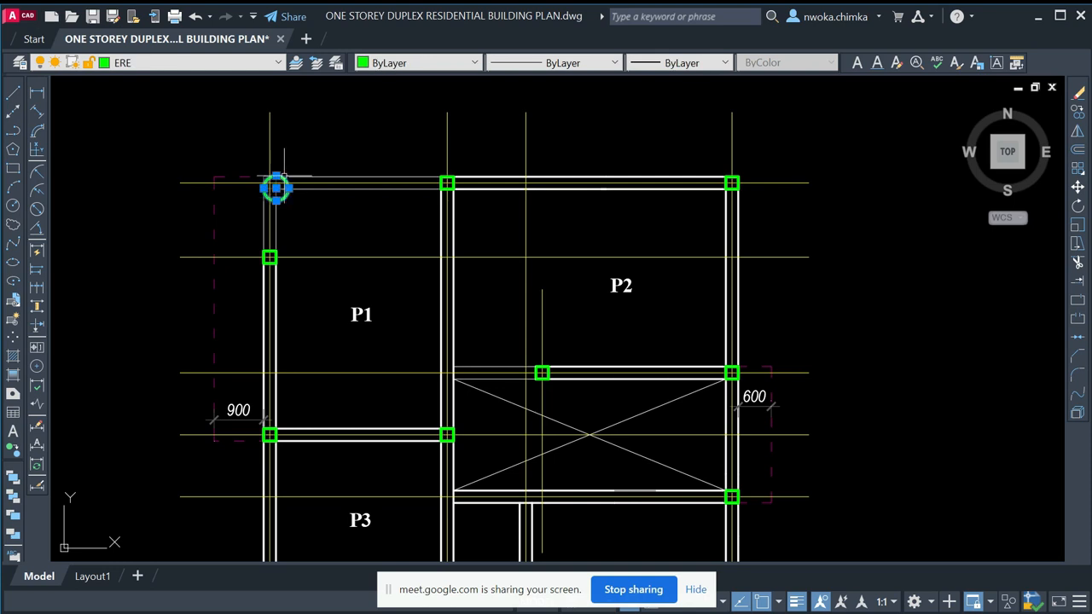
pyautogui.click(235, 63)
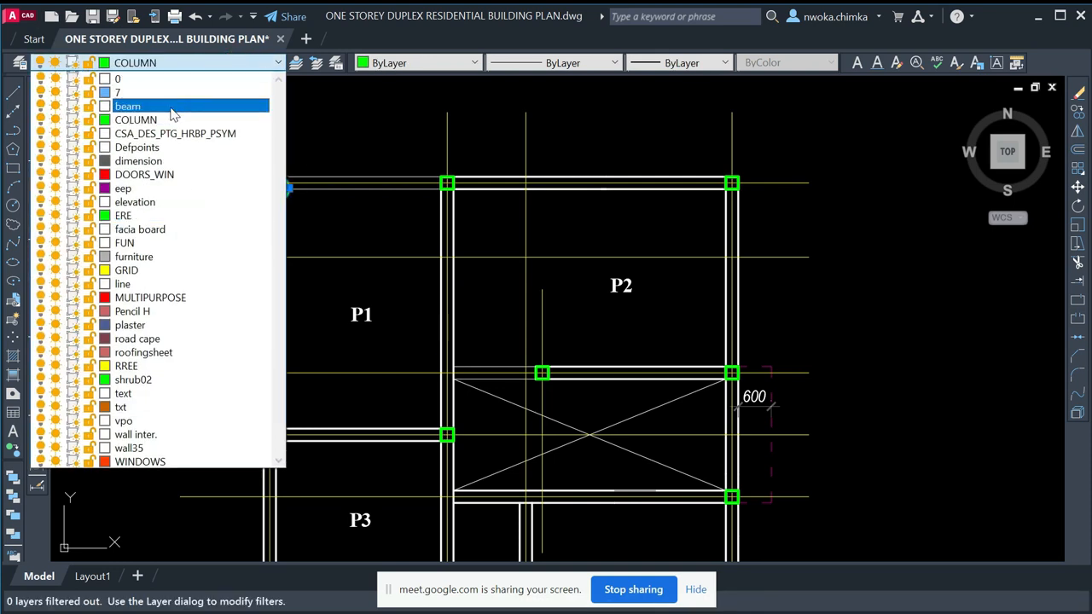
pyautogui.click(167, 114)
pyautogui.press('Escape')
pyautogui.scroll(-4, 418, 156)
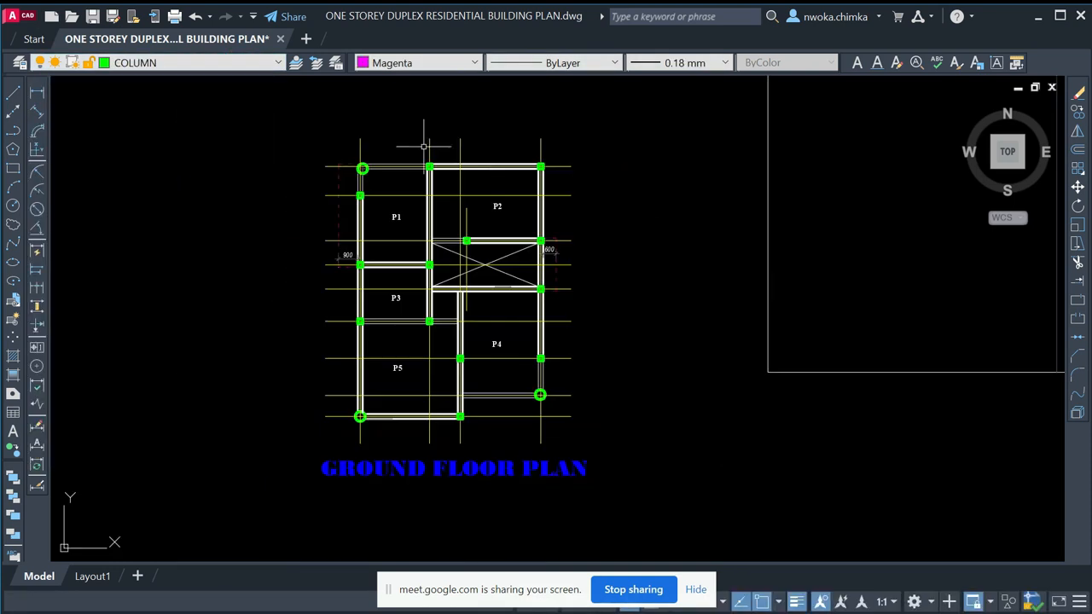
# - Change the layer of the round columns at the outer corners of P5 and P4 to COLUMN
pyautogui.scroll(5, 362, 435)
pyautogui.click(346, 325)
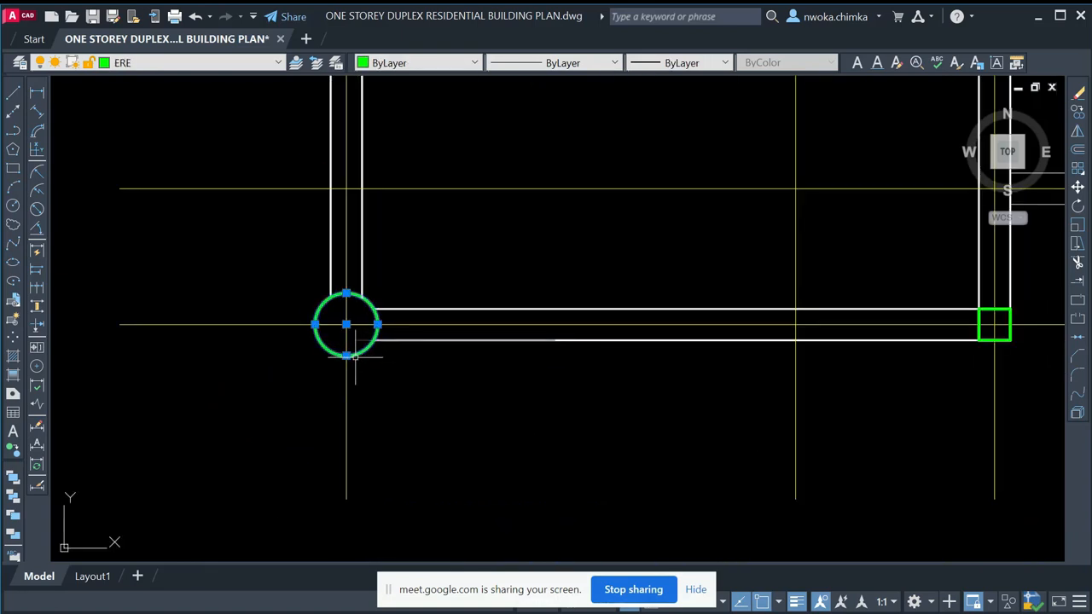
pyautogui.scroll(-2, 413, 376)
pyautogui.scroll(4, 850, 298)
pyautogui.click(854, 291)
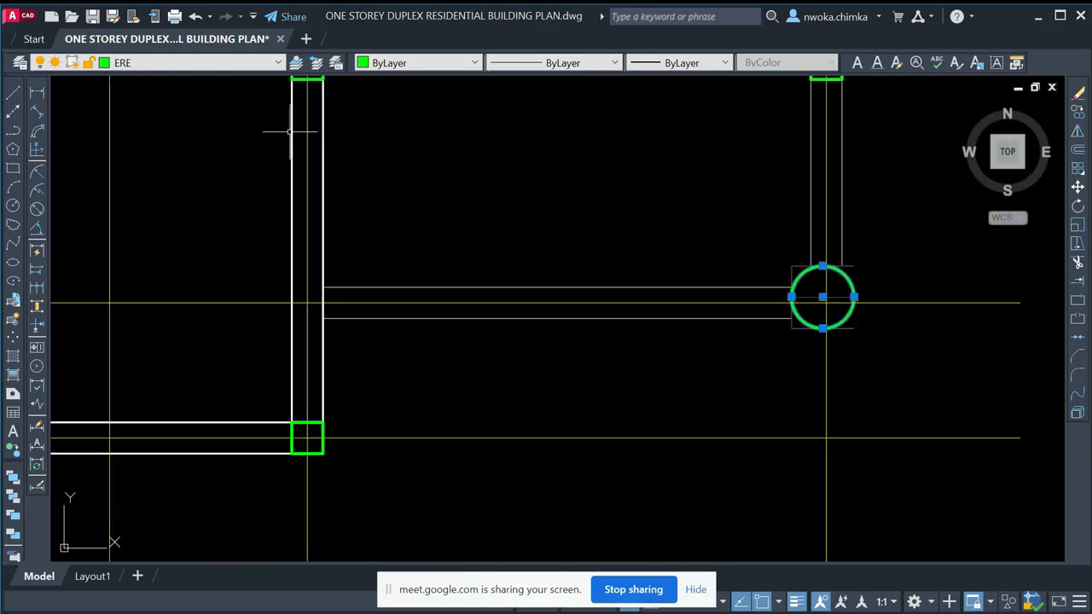
pyautogui.click(202, 73)
pyautogui.scroll(3, 153, 171)
pyautogui.click(146, 111)
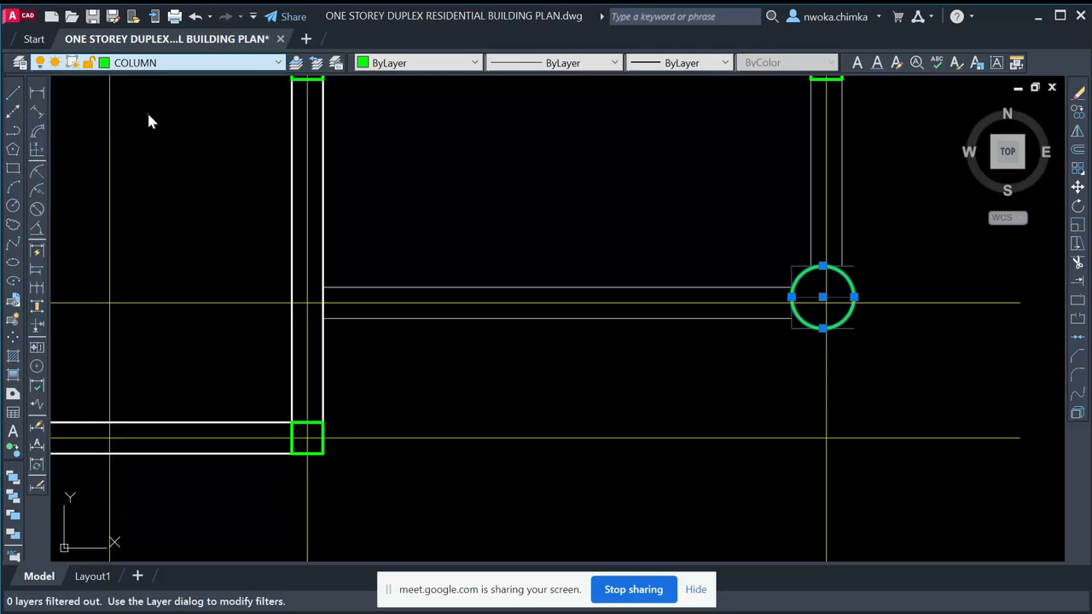
pyautogui.press('Escape')
# - Set the current lineweight for new objects to ByLayer
pyautogui.scroll(-2, 465, 398)
pyautogui.scroll(-3, 465, 398)
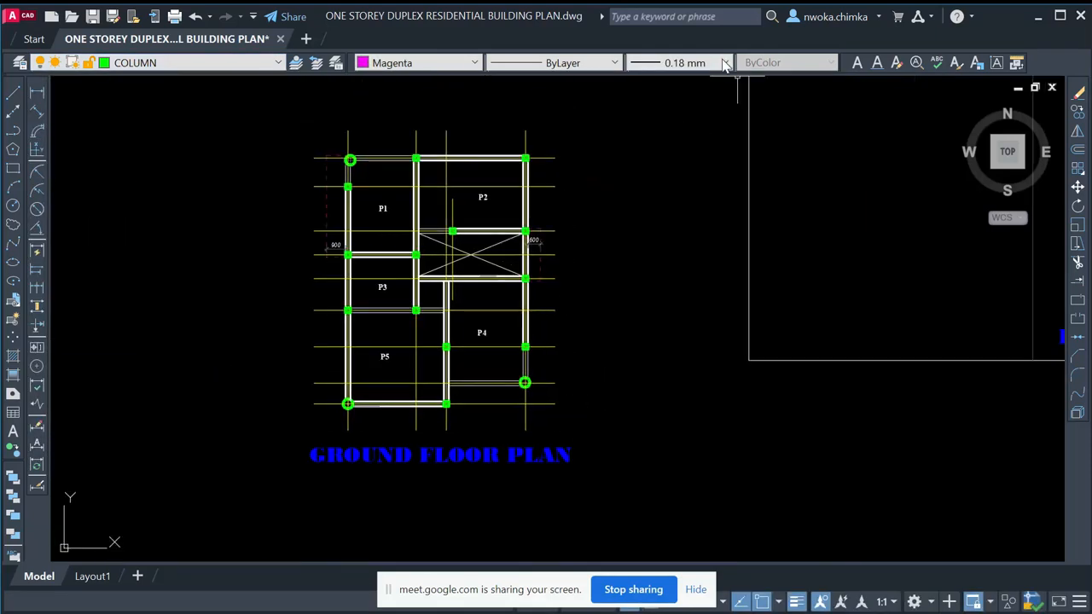
pyautogui.click(724, 66)
pyautogui.click(693, 149)
# - Review the finished ground floor column and panel layout alongside the first floor plan and the original duplex drawings
pyautogui.scroll(-2, 561, 267)
pyautogui.scroll(-2, 561, 266)
pyautogui.scroll(3, 592, 397)
pyautogui.scroll(-2, 576, 399)
pyautogui.scroll(3, 546, 215)
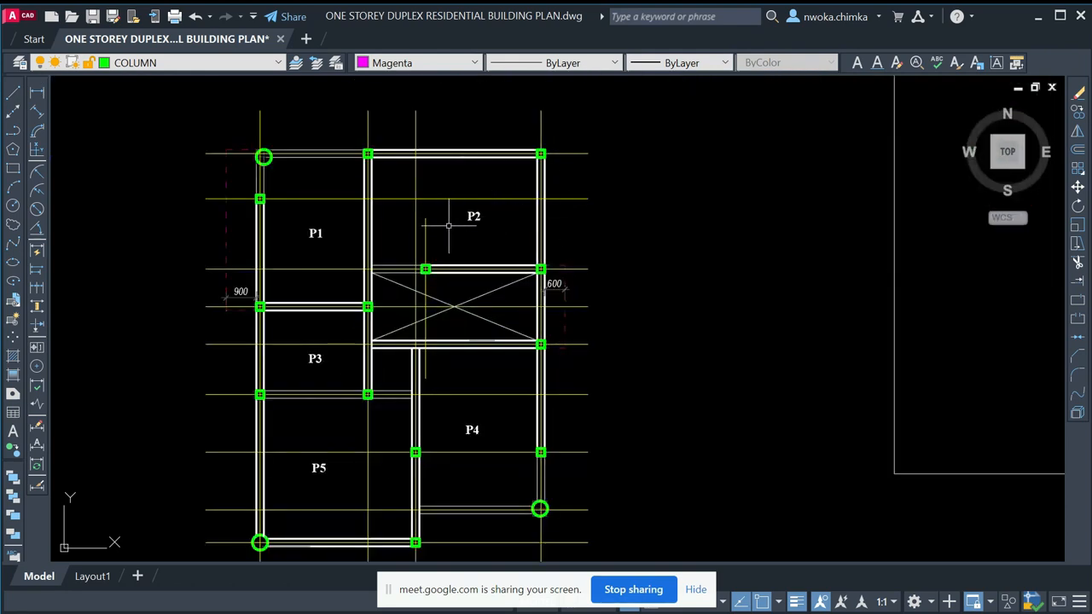
pyautogui.scroll(-3, 452, 203)
pyautogui.scroll(3, 380, 170)
pyautogui.scroll(-1, 392, 139)
pyautogui.scroll(-4, 392, 139)
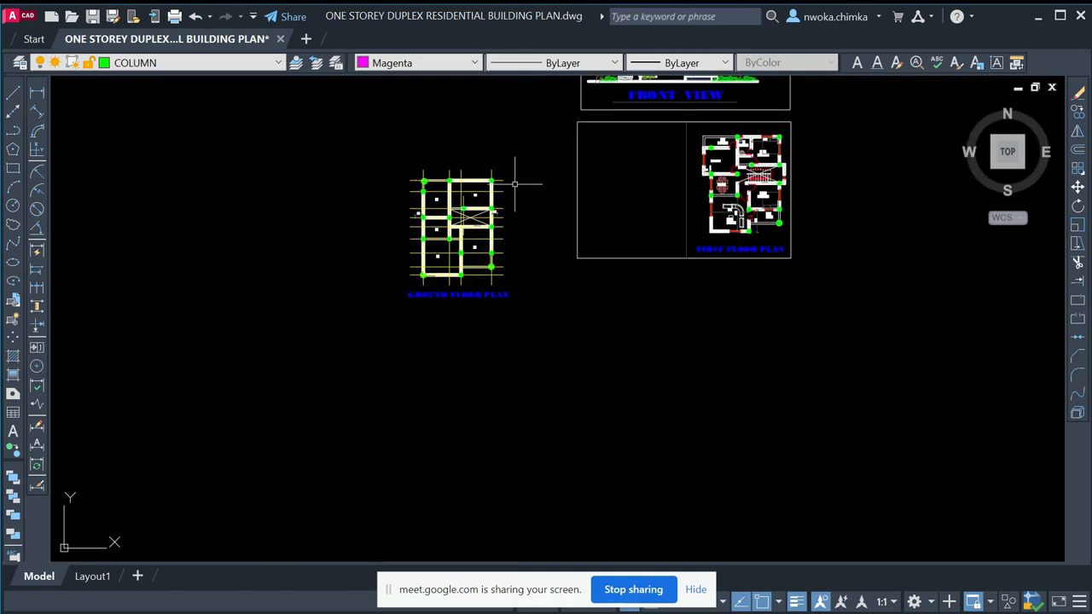
pyautogui.moveTo(301, 174); pyautogui.dragTo(299, 283, button='middle')
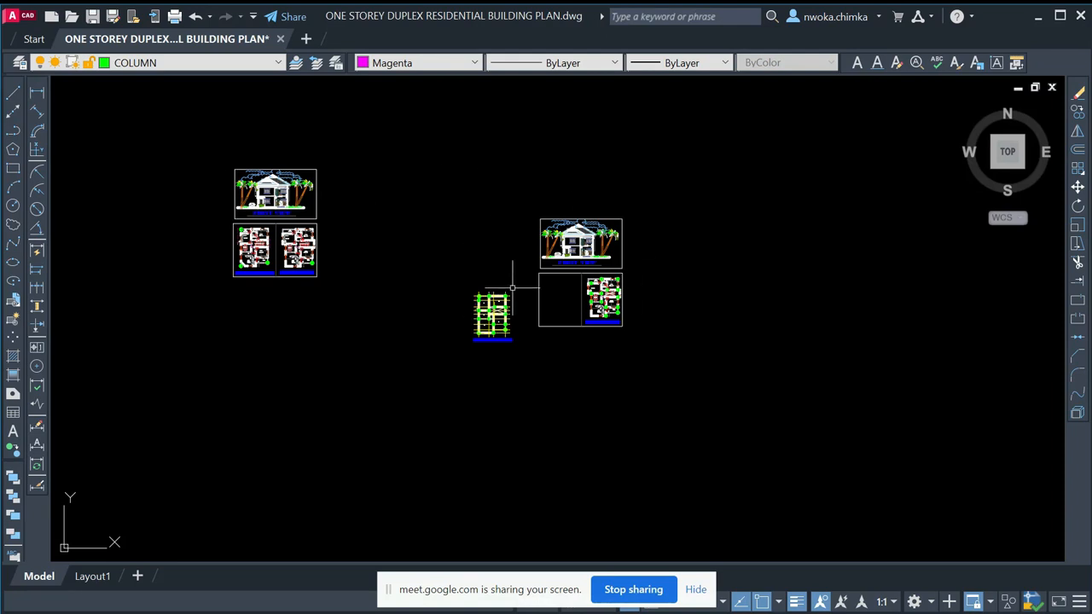
pyautogui.scroll(2, 511, 290)
pyautogui.scroll(2, 504, 359)
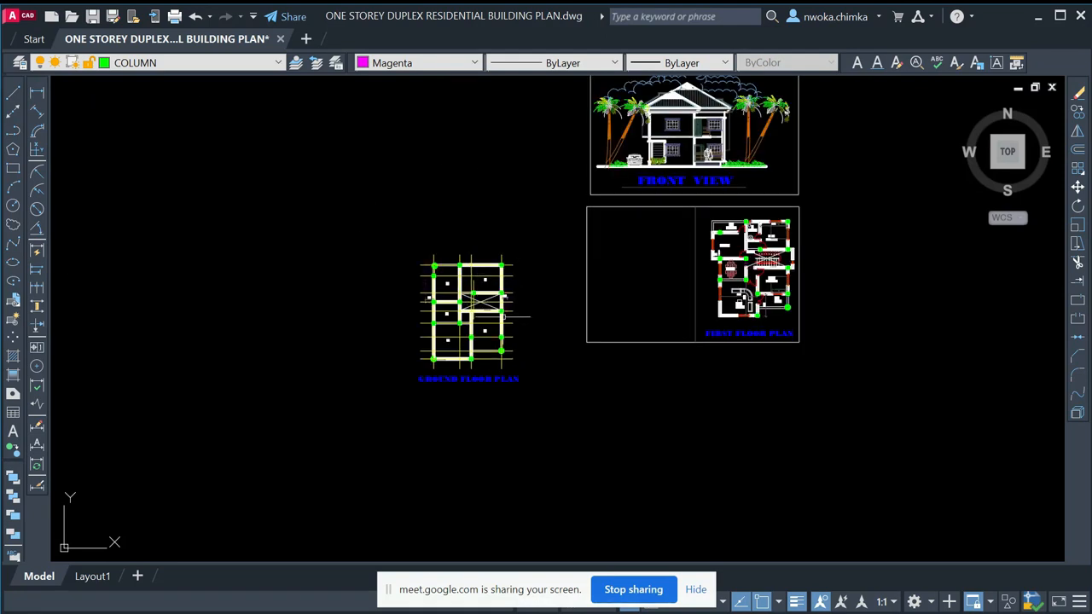
pyautogui.scroll(4, 471, 333)
pyautogui.scroll(-4, 441, 221)
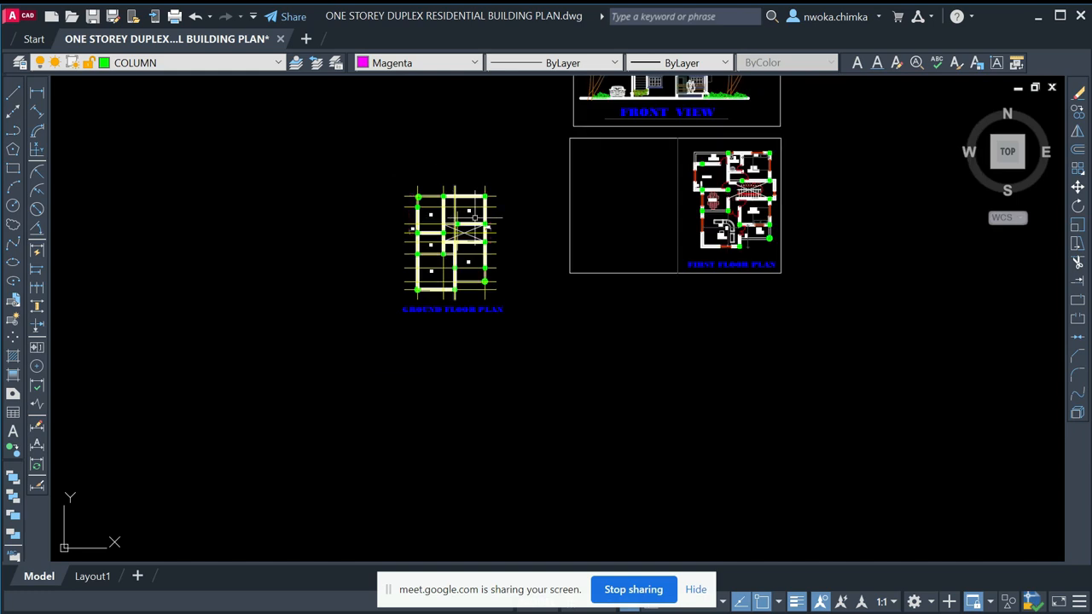
# - Select the whole ground floor column and panel layout with its title and start the Write Block command
pyautogui.click(542, 149)
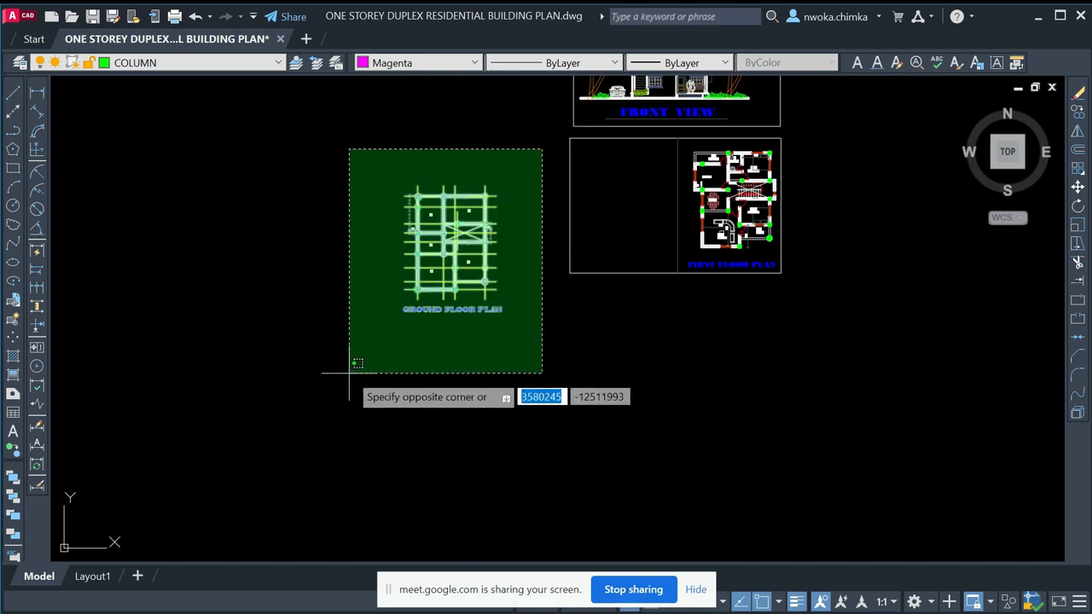
pyautogui.click(545, 238)
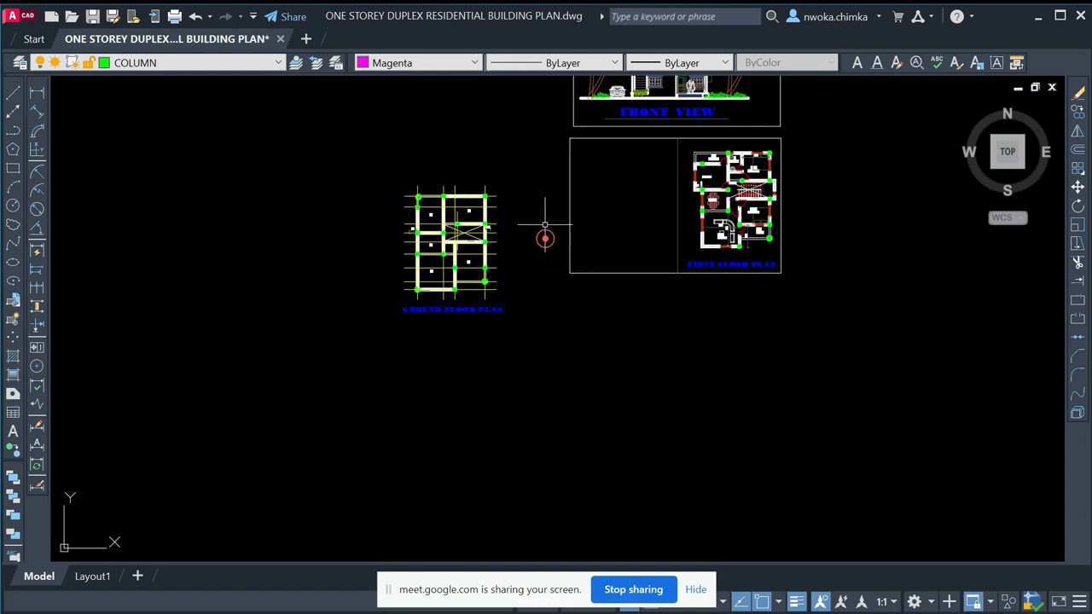
pyautogui.click(535, 131)
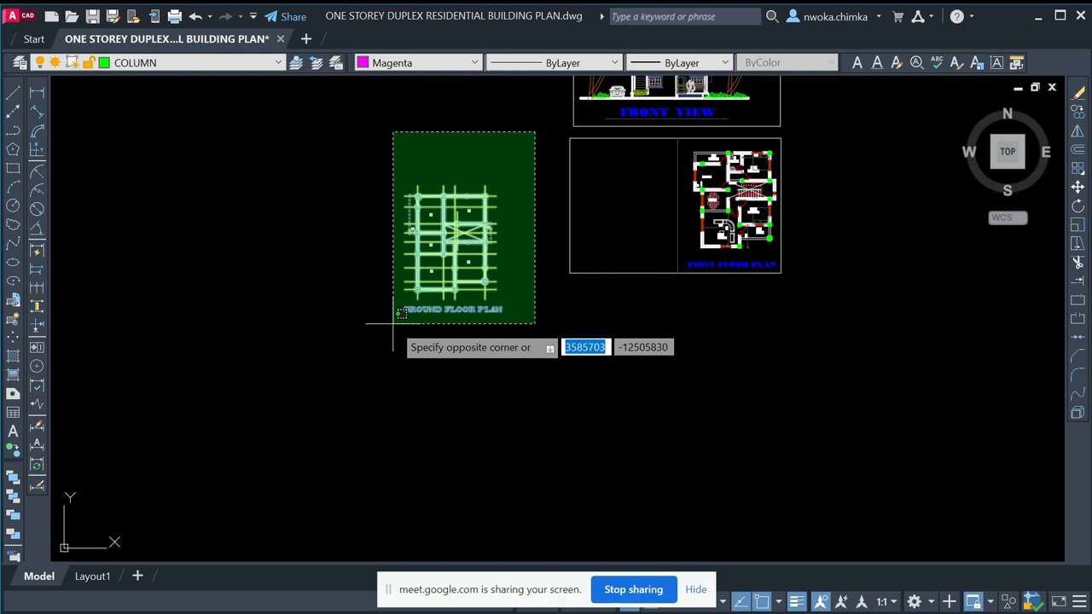
pyautogui.click(350, 340)
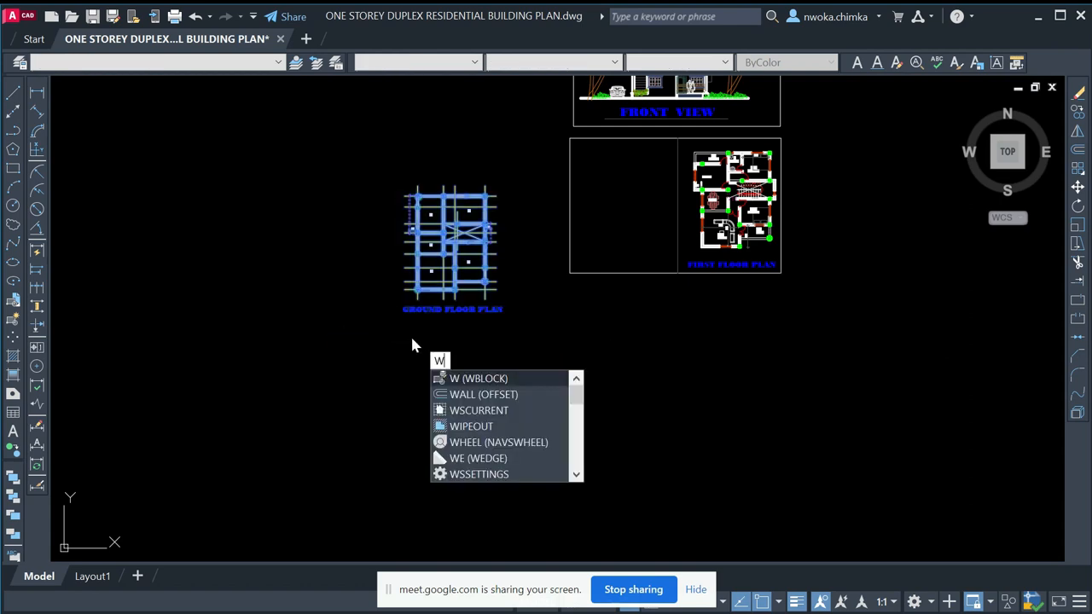
pyautogui.press('Return')
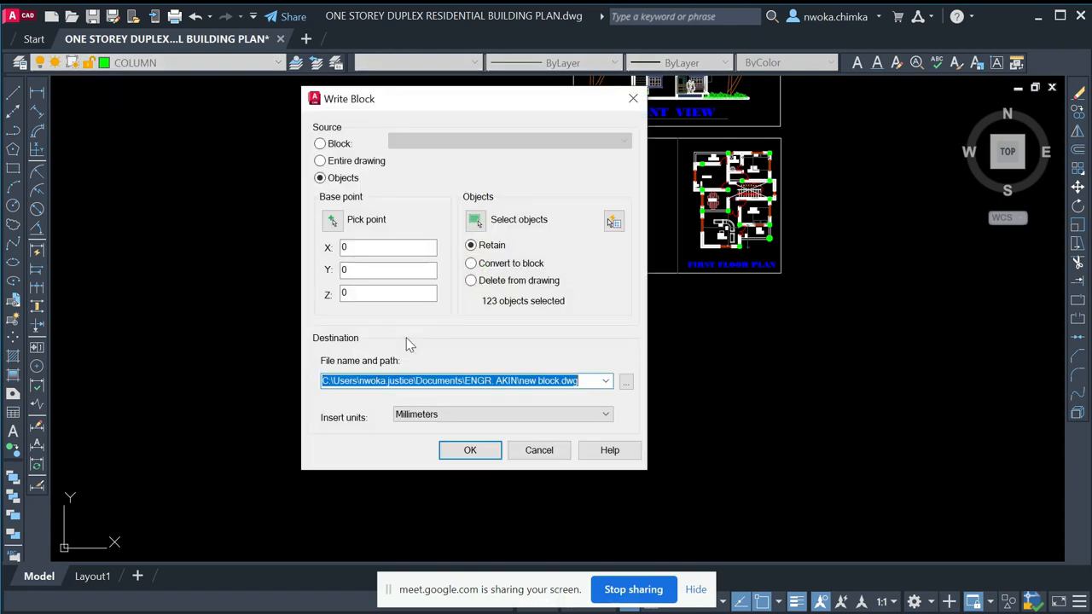
pyautogui.moveTo(449, 100); pyautogui.dragTo(626, 120)
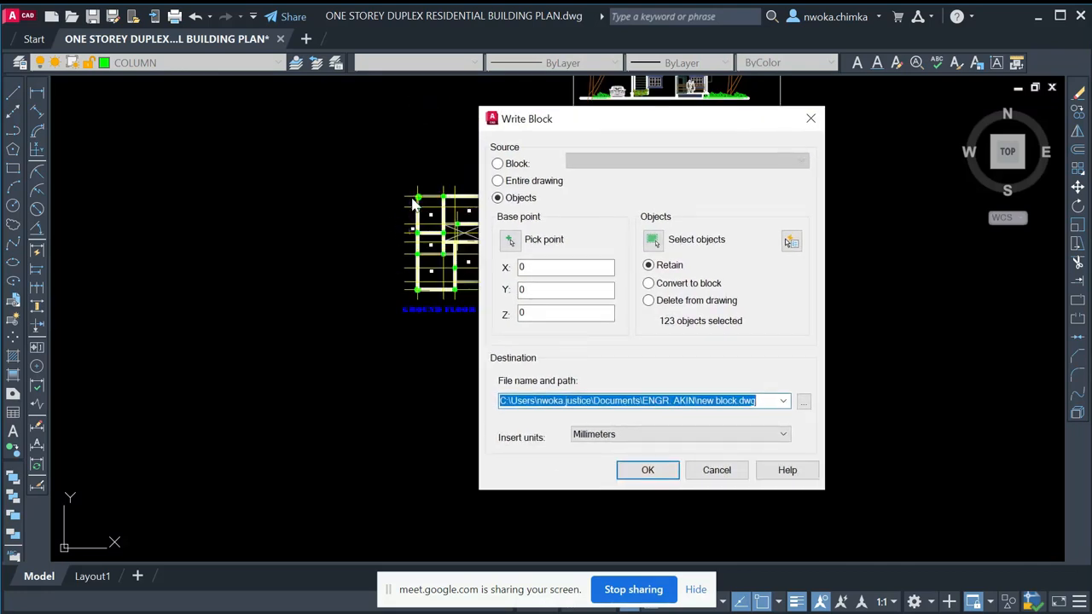
pyautogui.moveTo(635, 124); pyautogui.dragTo(428, 132)
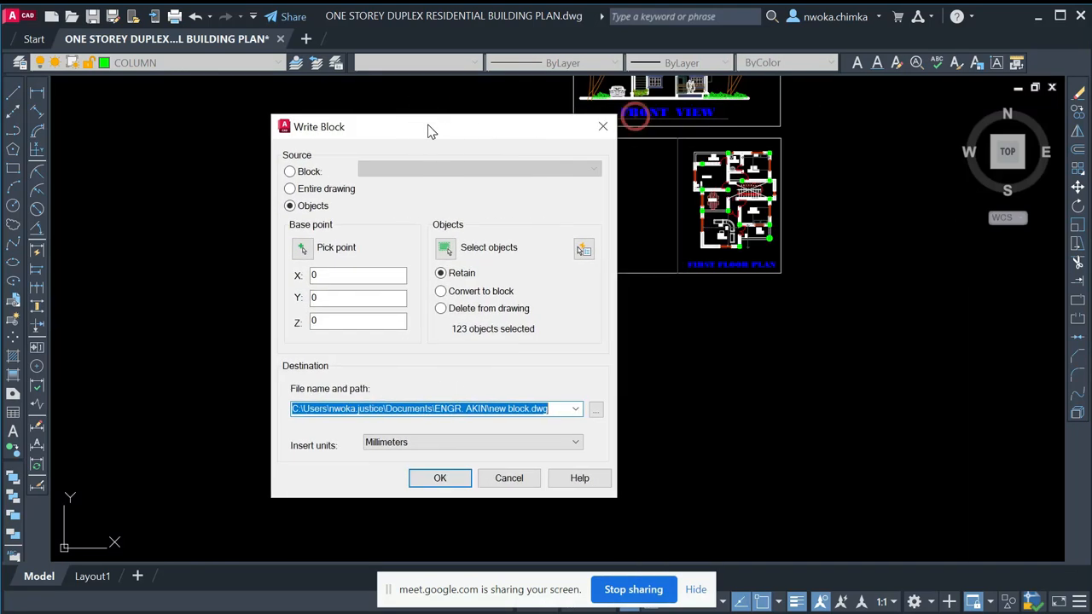
# - Set the block's destination to the Desktop with the file name 1 STOREY BUILDING DESIGN
pyautogui.click(595, 412)
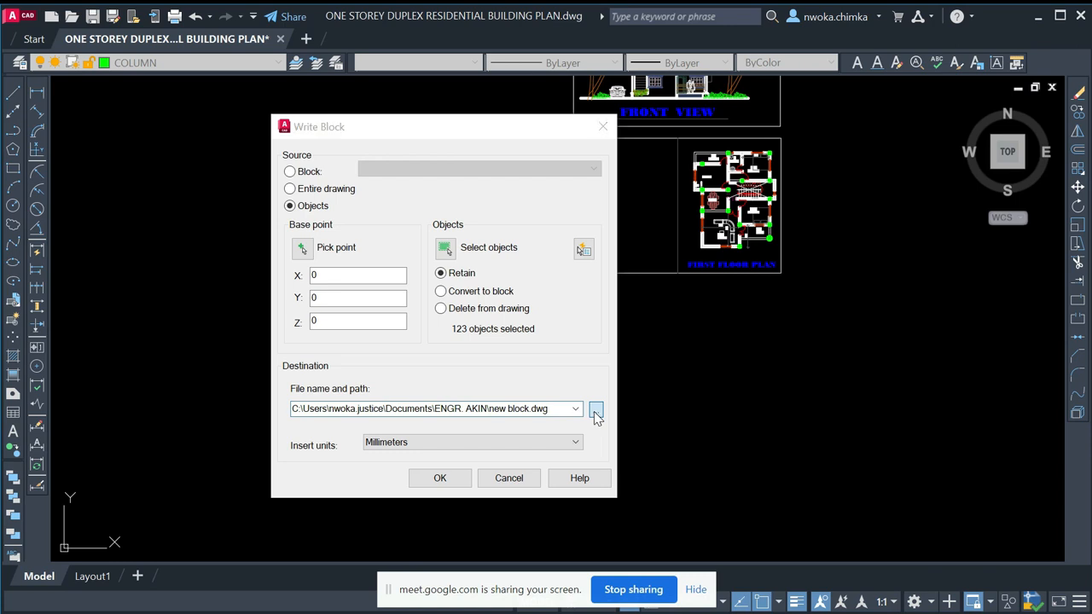
pyautogui.click(259, 275)
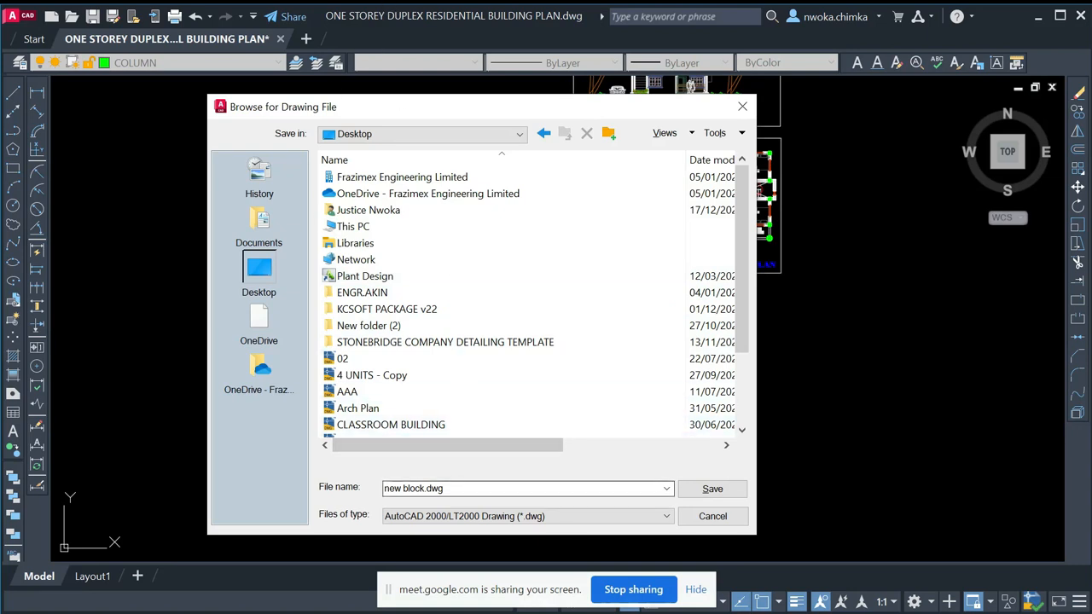
pyautogui.click(466, 488)
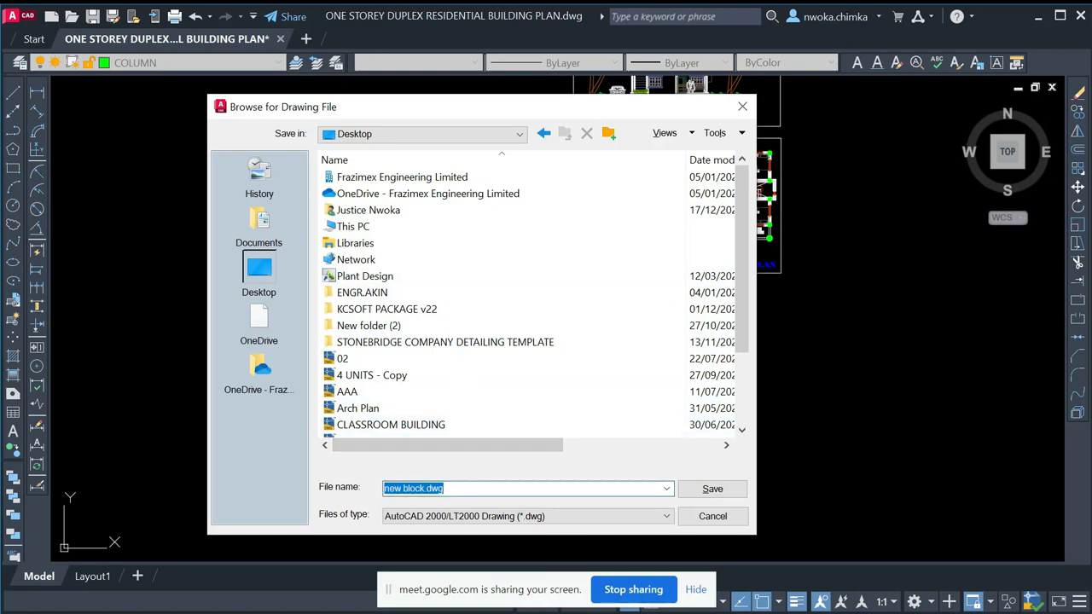
pyautogui.write('O')
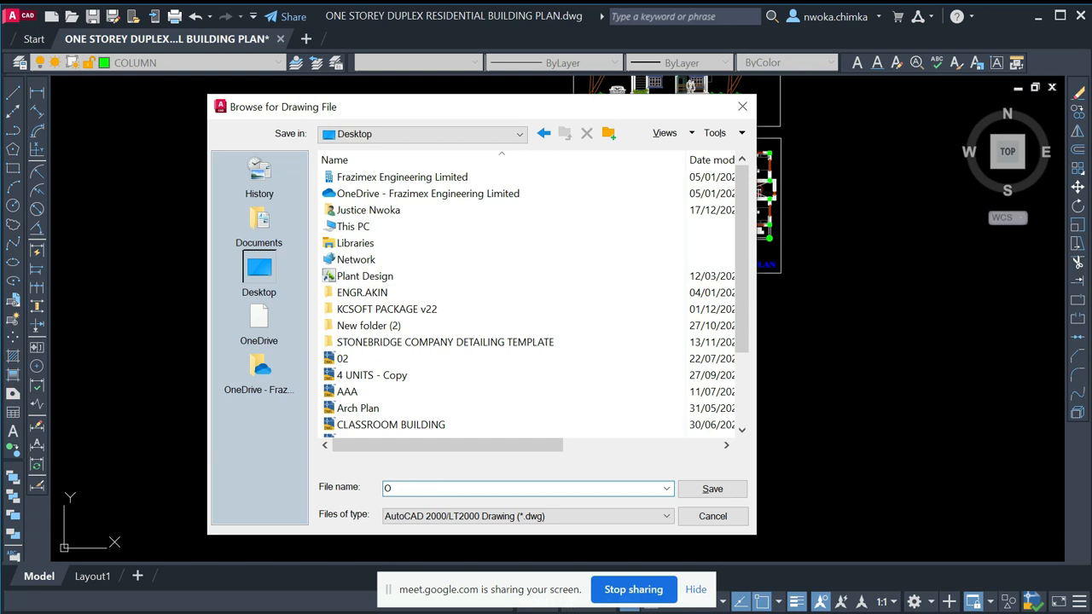
pyautogui.write('1')
pyautogui.write('STOREY BUILDING DESIGN')
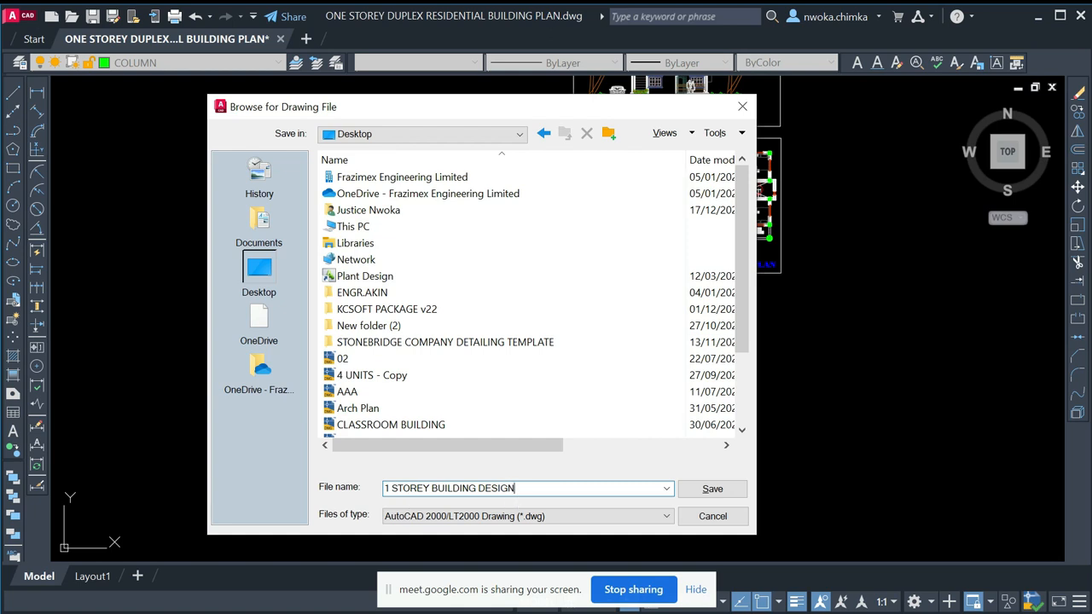
# - Set the file type to AutoCAD 2018 DXF and write out the selected ground floor layout
pyautogui.click(436, 522)
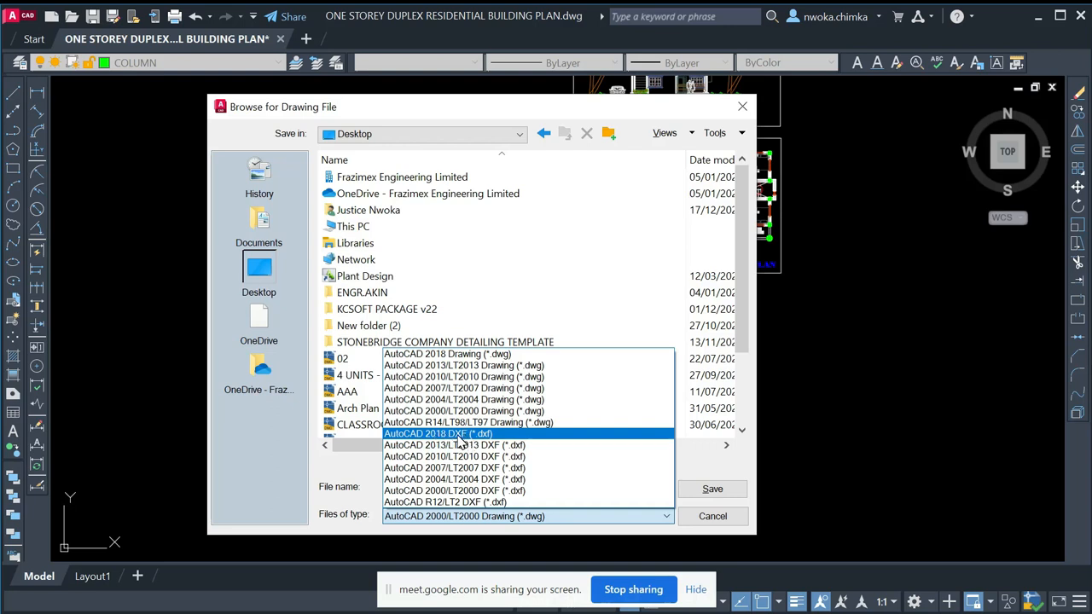
pyautogui.click(459, 434)
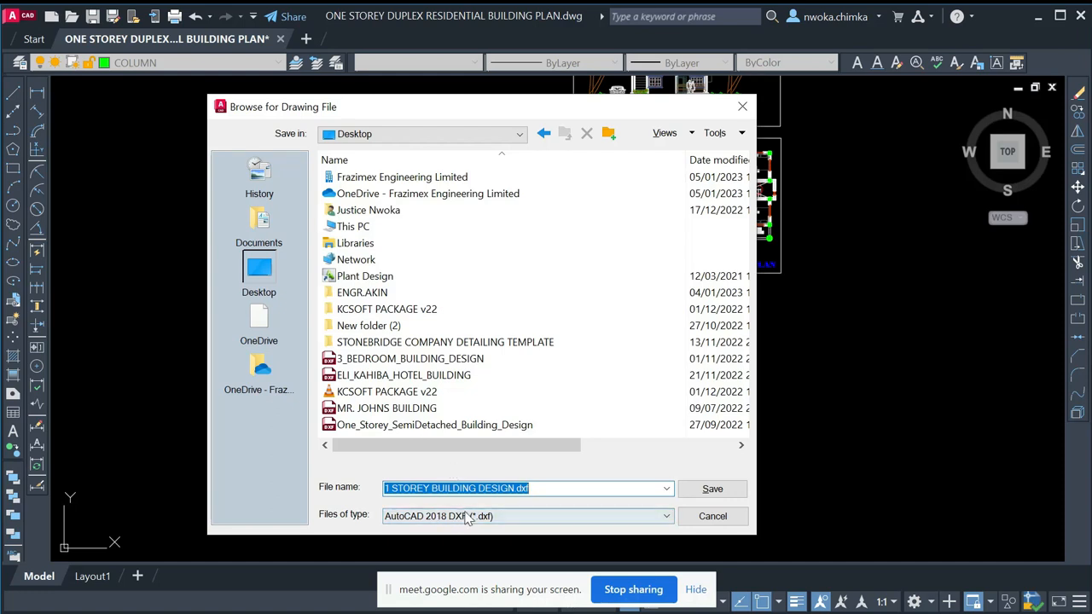
pyautogui.click(710, 489)
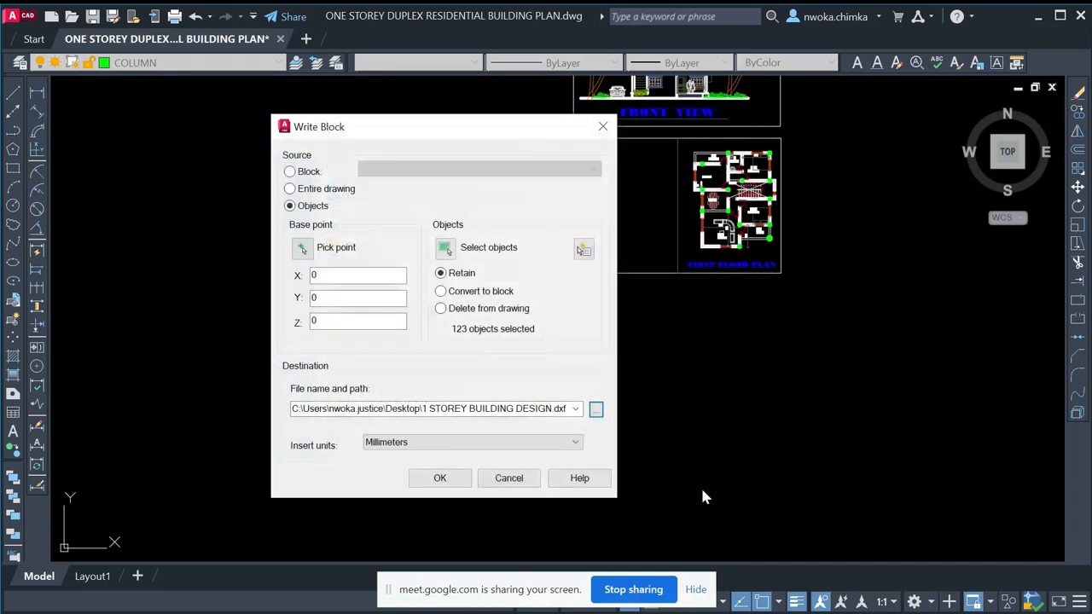
pyautogui.click(439, 479)
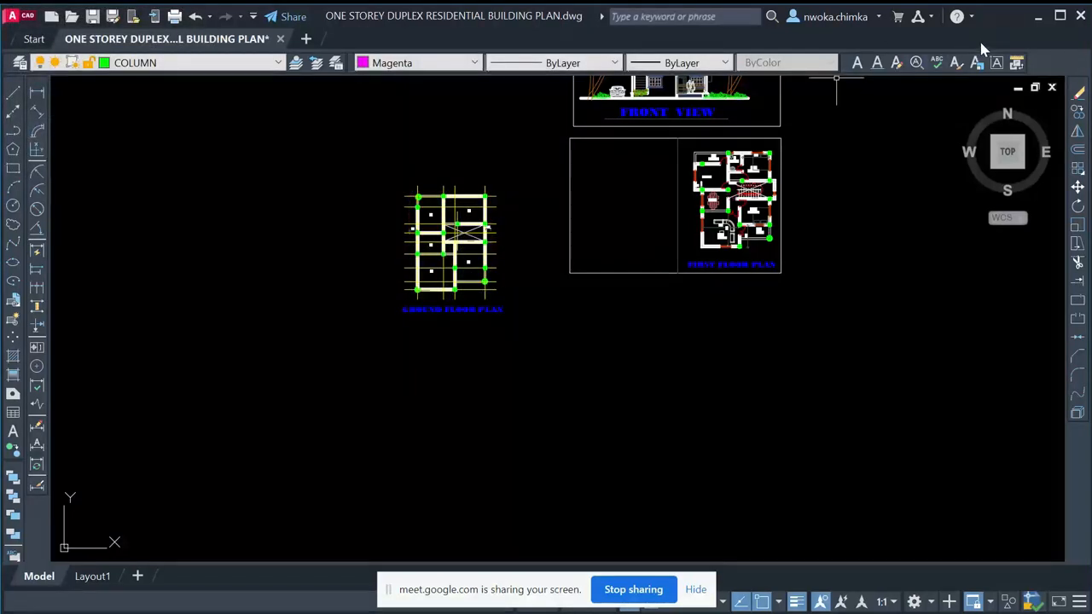
# - Switch to the Windows desktop and move the 1 STOREY BUILDING DESIGN DXF file into the empty area away from the other files
pyautogui.click(1038, 17)
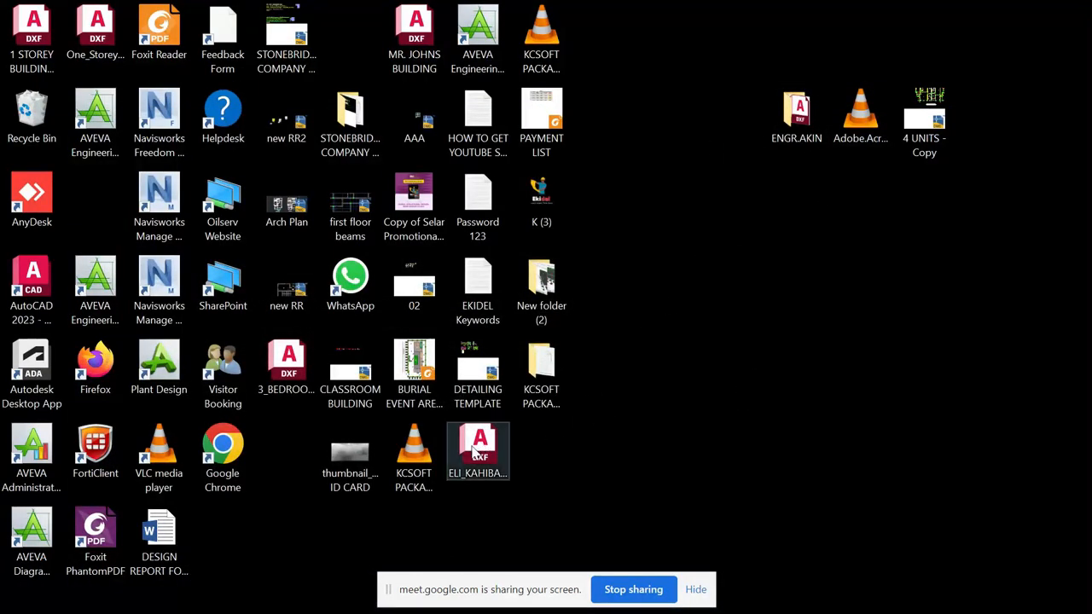
pyautogui.moveTo(34, 39); pyautogui.dragTo(724, 329)
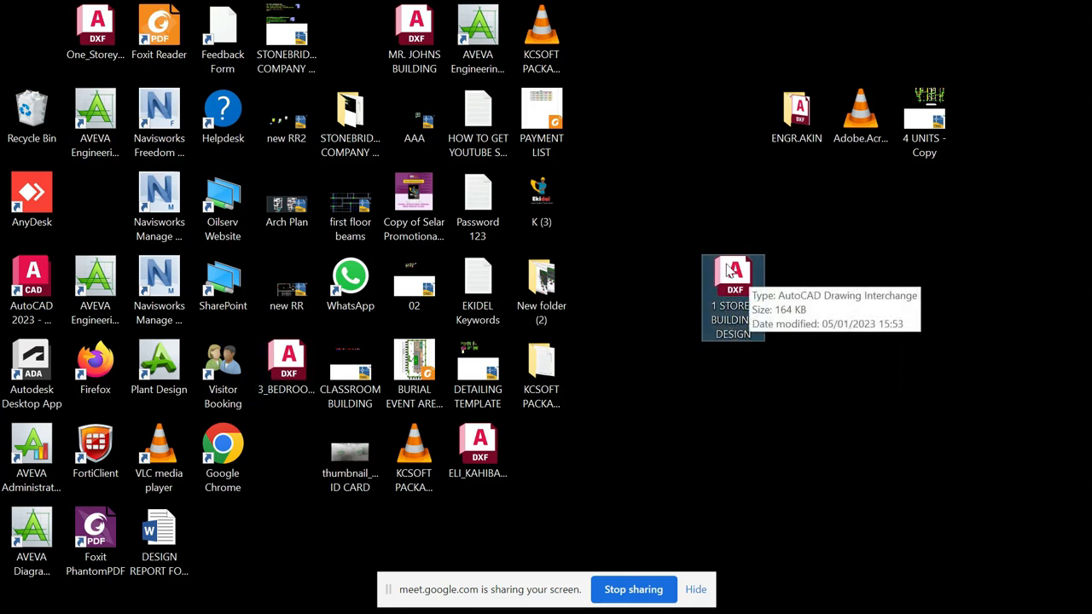
pyautogui.click(852, 350)
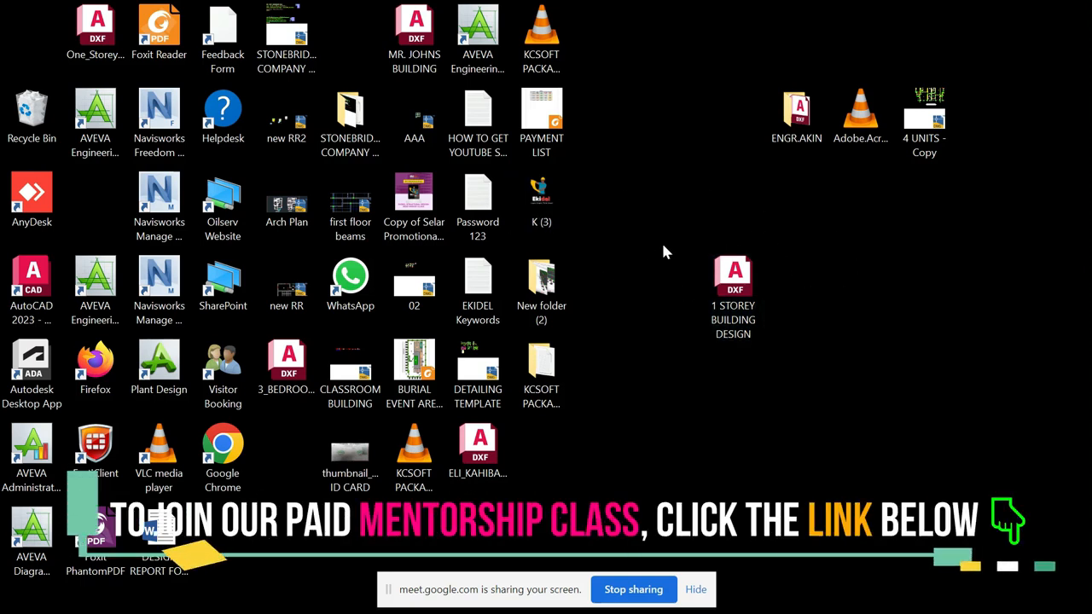
# - Return to AutoCAD and save the ONE STOREY DUPLEX RESIDENTIAL BUILDING PLAN drawing
pyautogui.moveTo(347, 566)
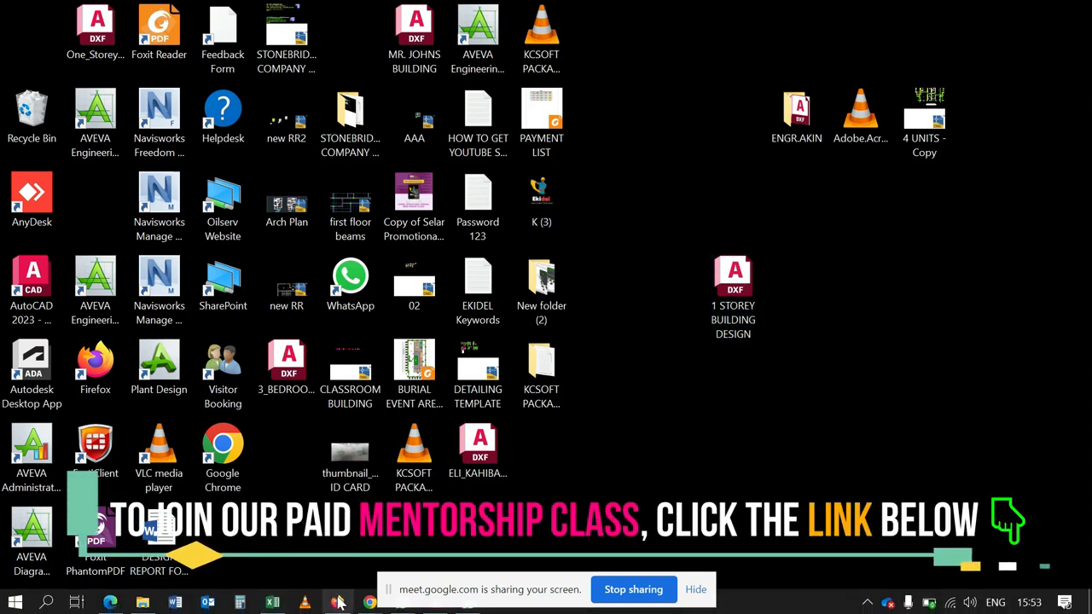
pyautogui.moveTo(434, 603)
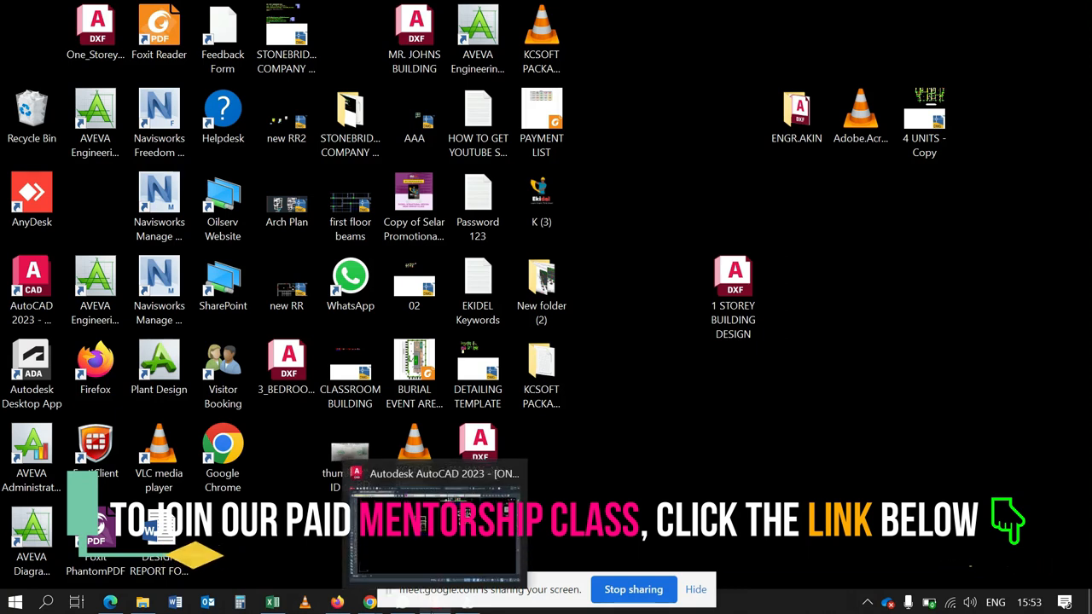
pyautogui.click(446, 571)
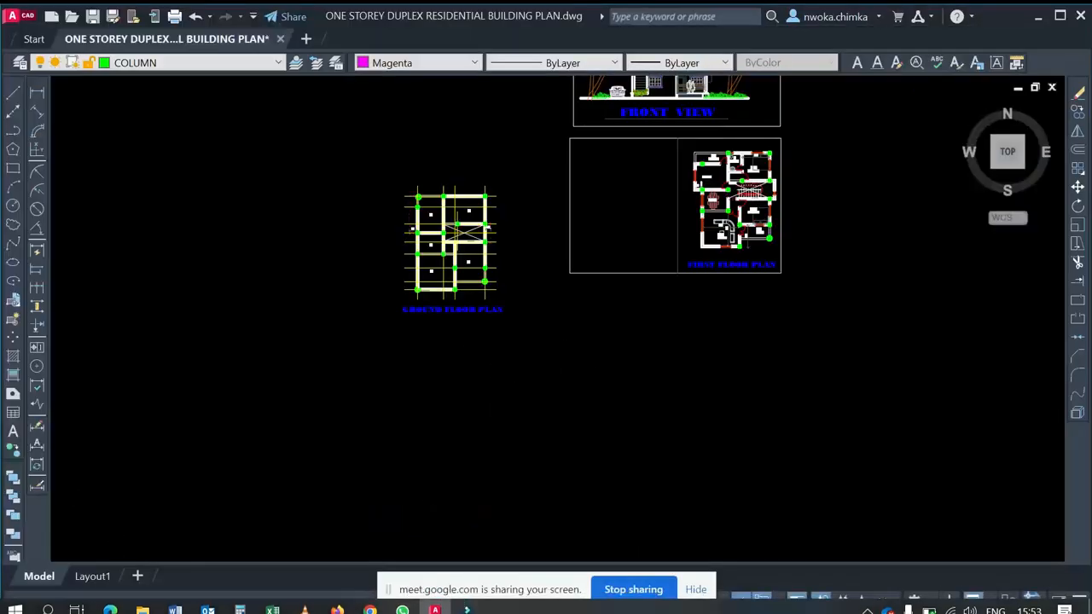
pyautogui.scroll(-4, 492, 292)
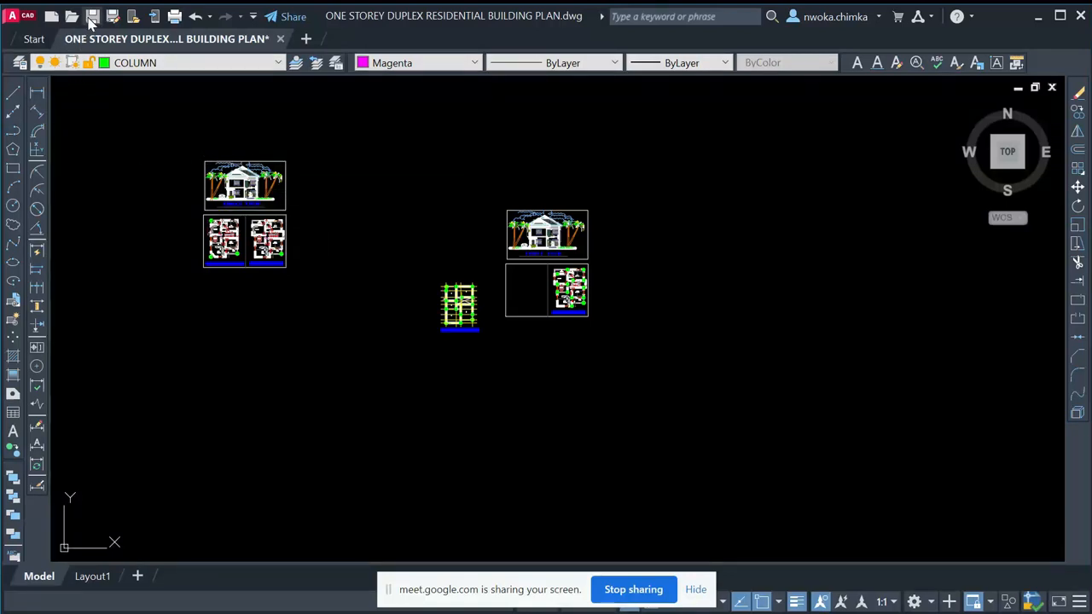
pyautogui.click(691, 258)
pyautogui.click(708, 195)
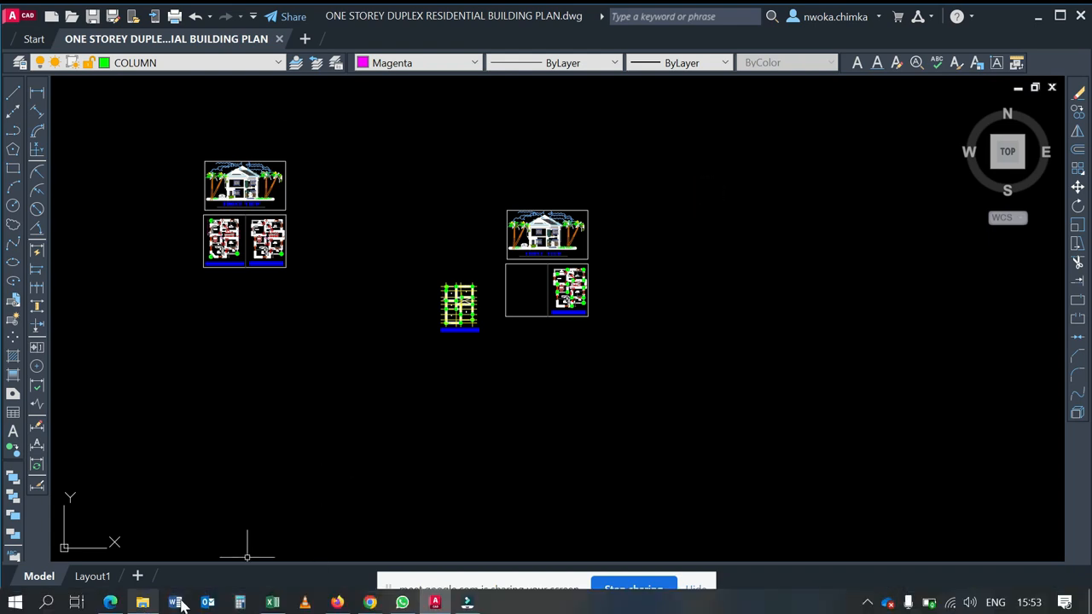
# - Switch to Gmail, start a reply on the 'Prota Steel 2018 Fix.rar' thread and attach the ONE STOREY DUPLEX RESIDENTIAL BUILDING PLAN drawing from File Explorer
pyautogui.moveTo(370, 603)
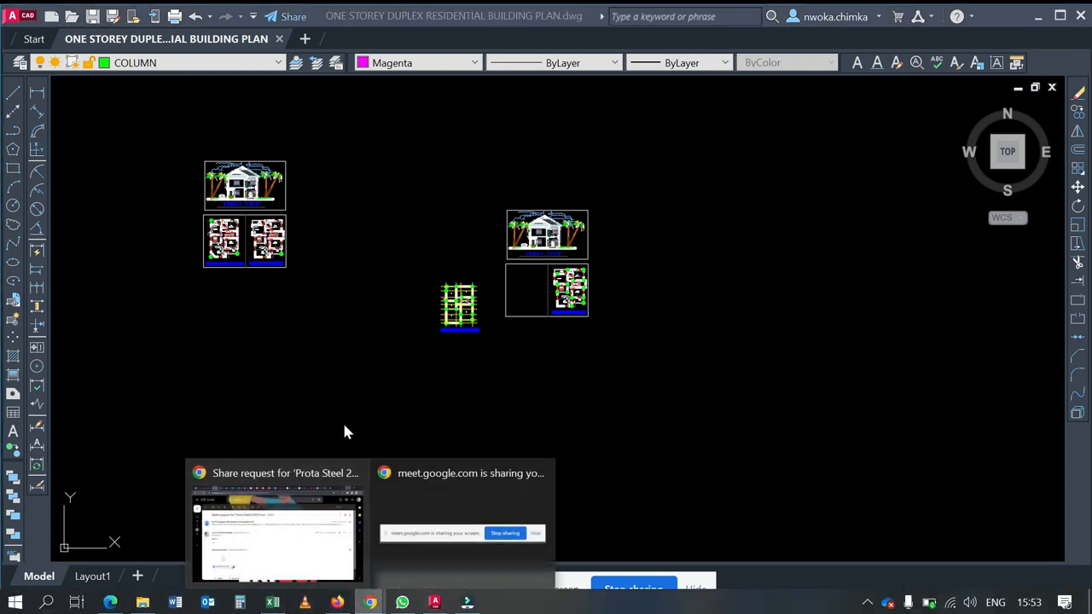
pyautogui.click(289, 516)
pyautogui.click(972, 302)
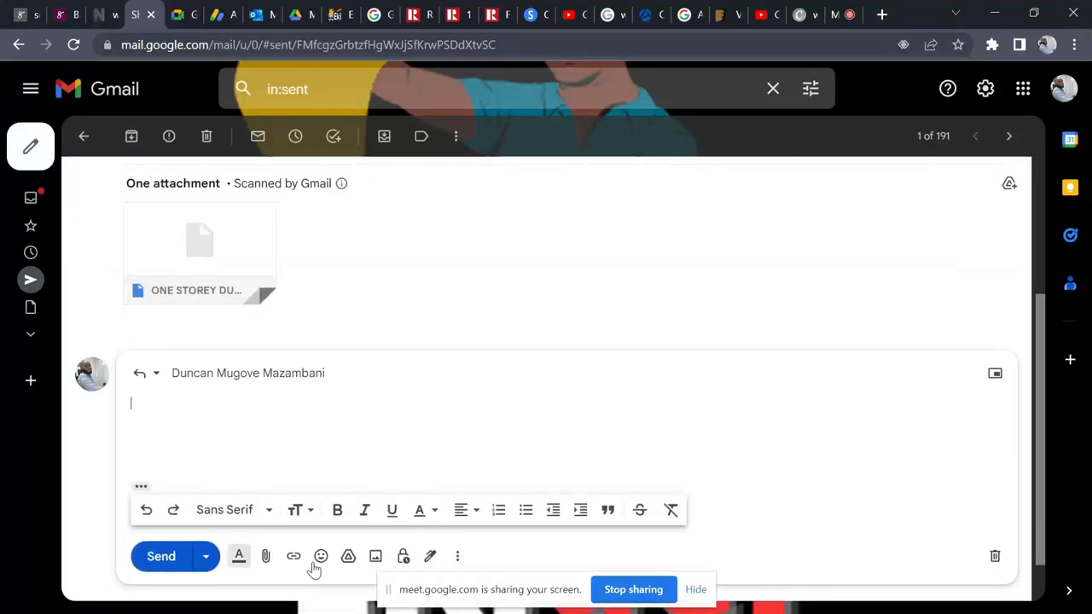
pyautogui.click(172, 602)
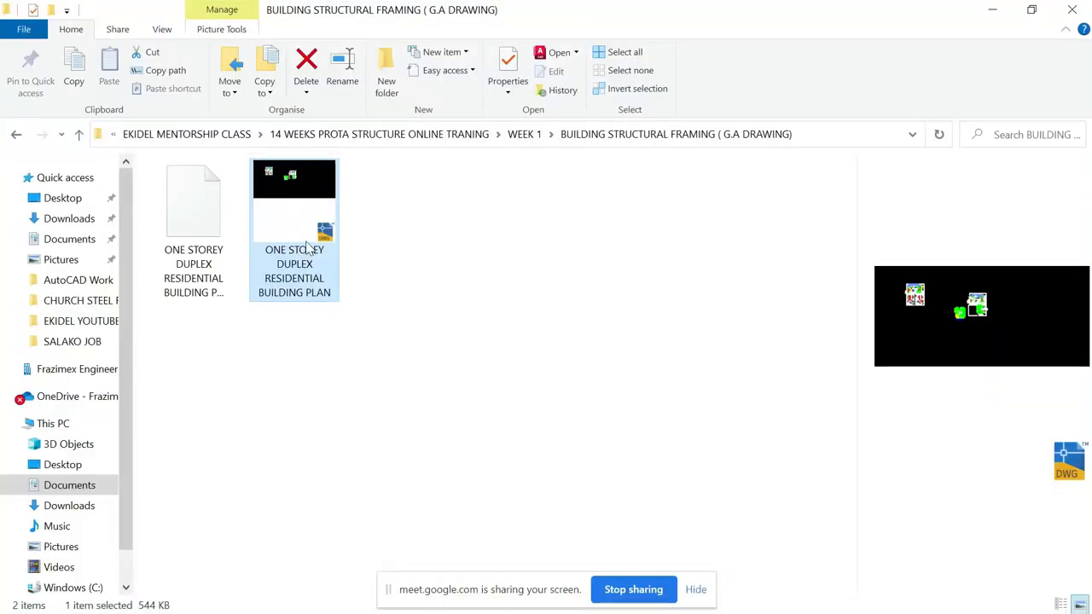
pyautogui.moveTo(179, 597)
pyautogui.moveTo(370, 601)
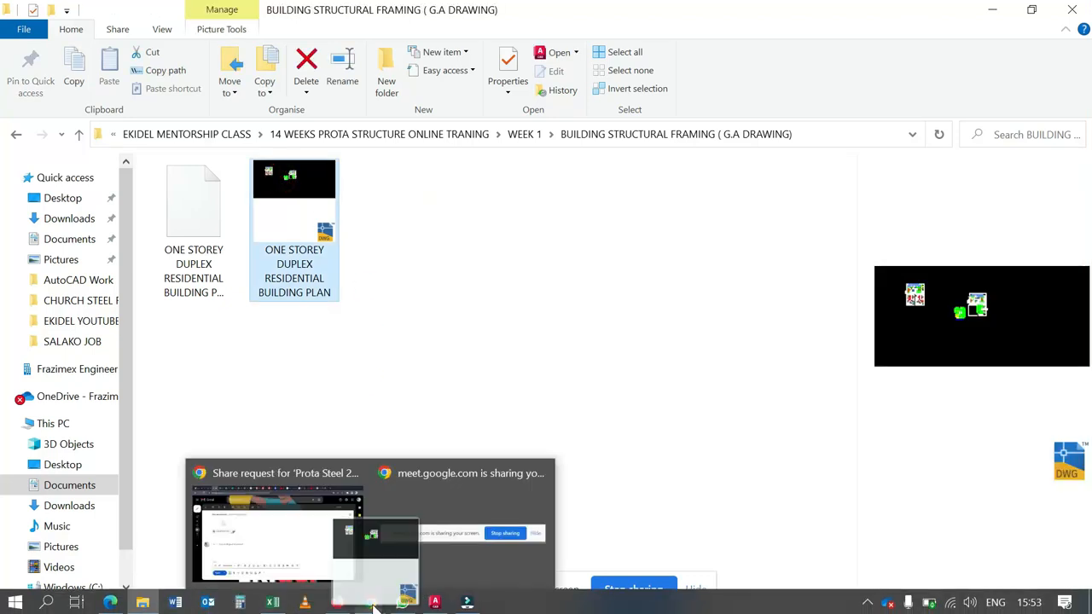
pyautogui.moveTo(320, 571); pyautogui.dragTo(247, 451)
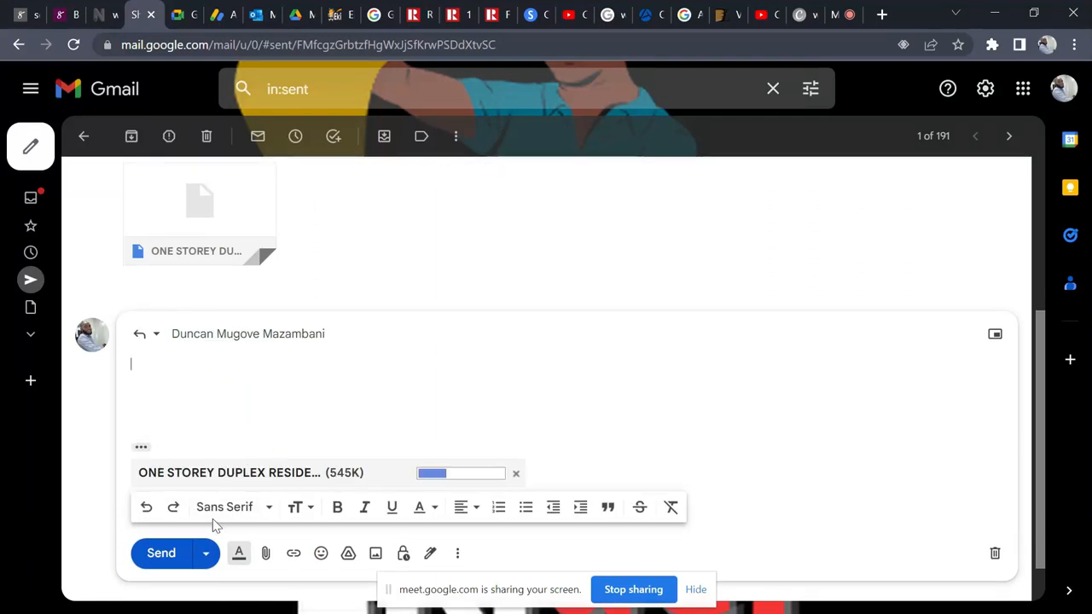
# - Write ONE STOREY as the reply's message text and send the reply
pyautogui.write('O')
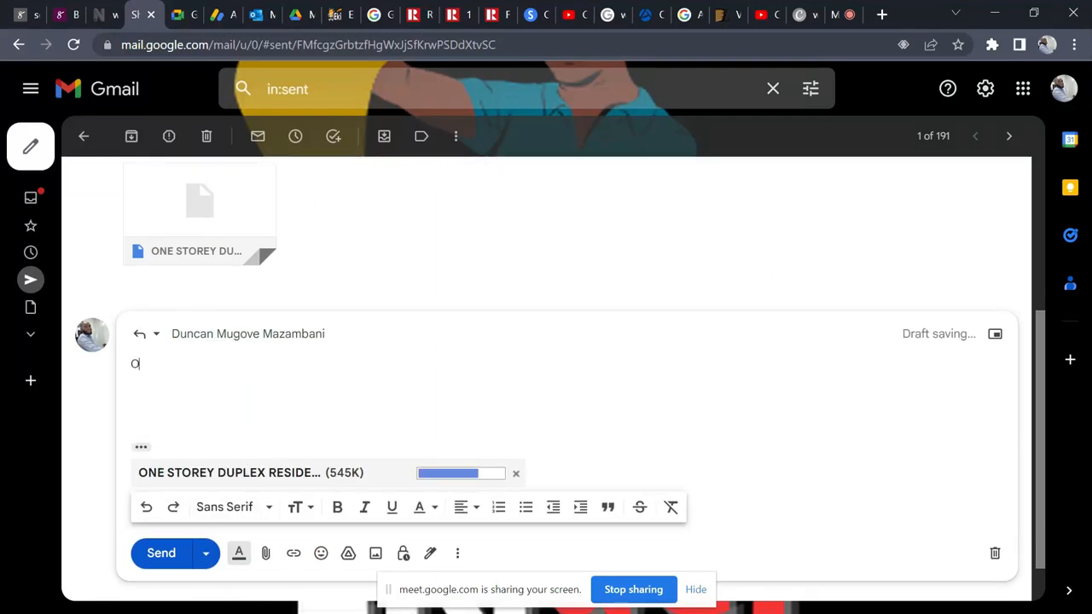
pyautogui.write('NE ')
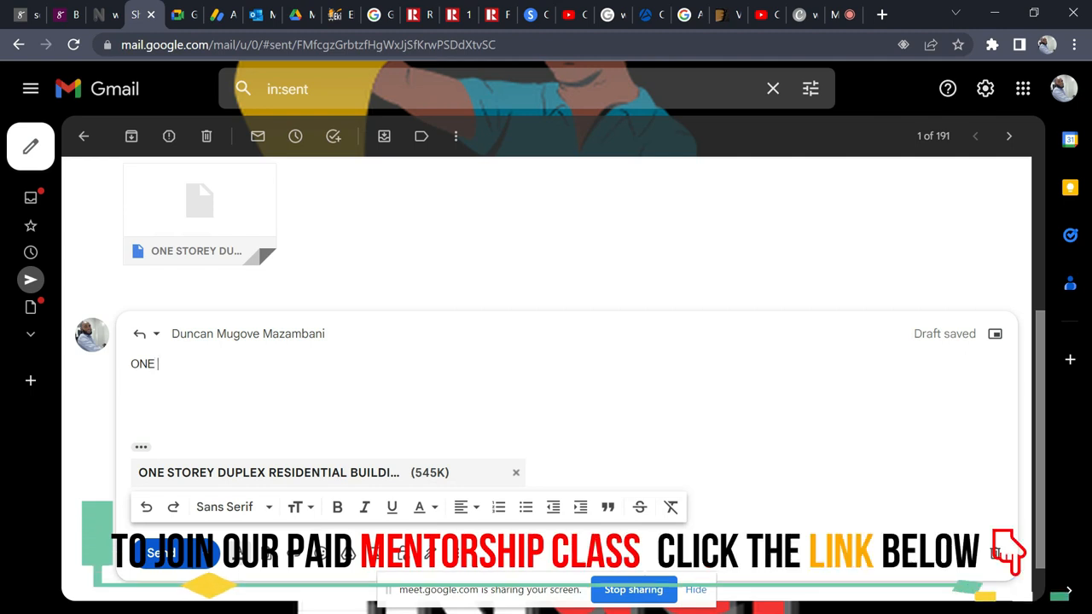
pyautogui.write('STORET')
pyautogui.press('BackSpace')
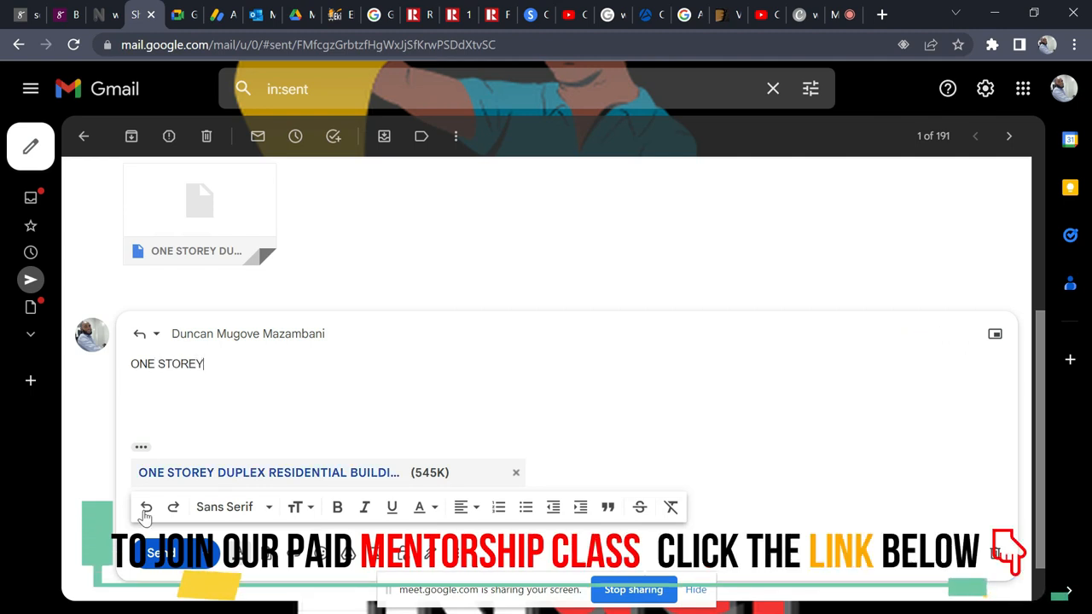
pyautogui.click(162, 553)
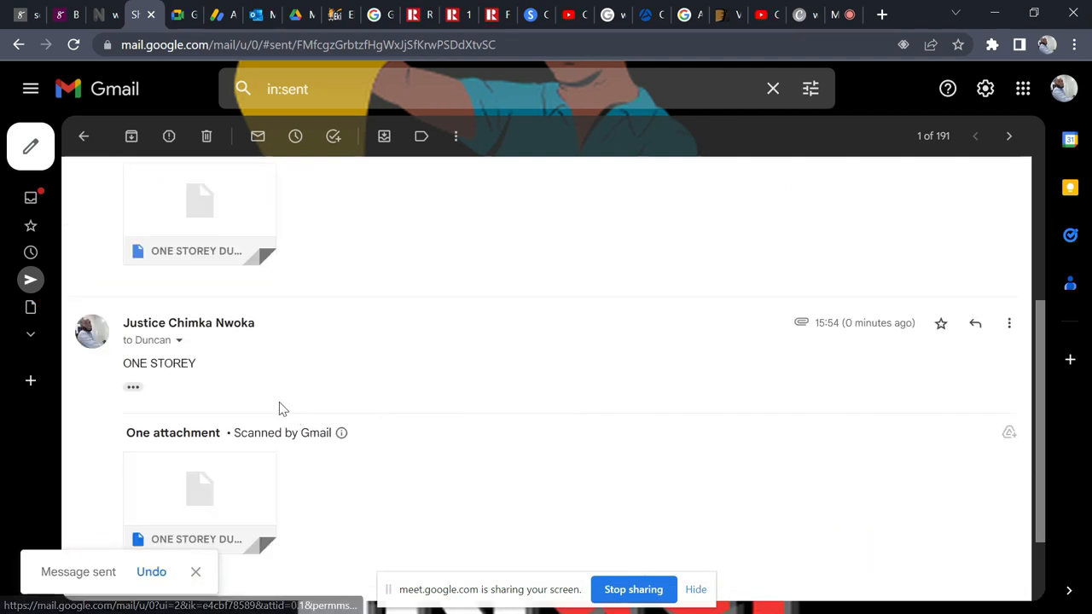
# - Read the abandoned transaction email from Selar in the inbox and delete it
pyautogui.moveTo(29, 205)
pyautogui.click(75, 198)
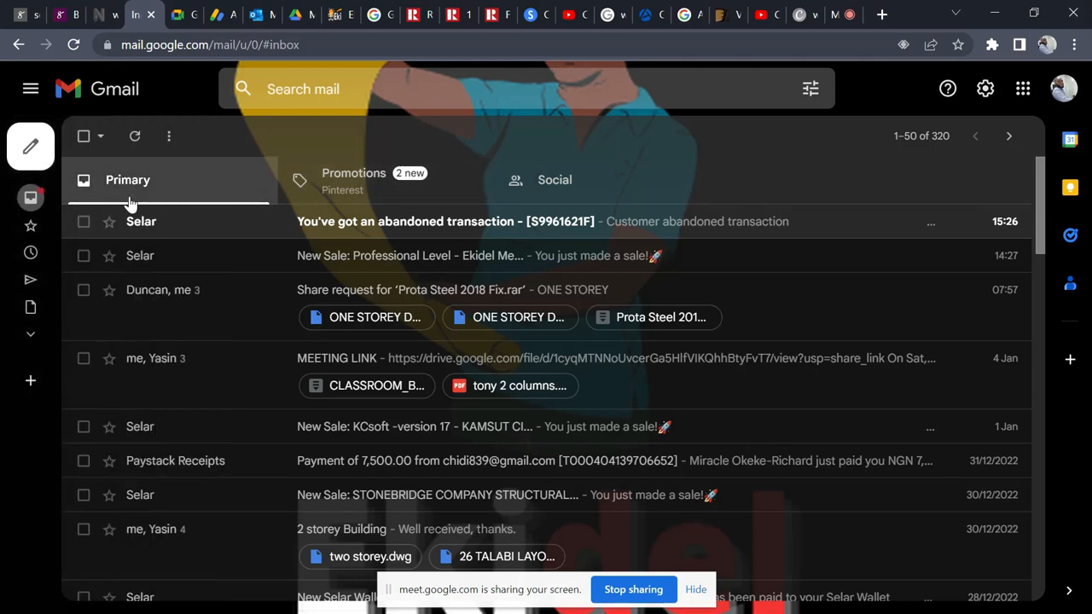
pyautogui.click(380, 224)
pyautogui.scroll(-4, 426, 320)
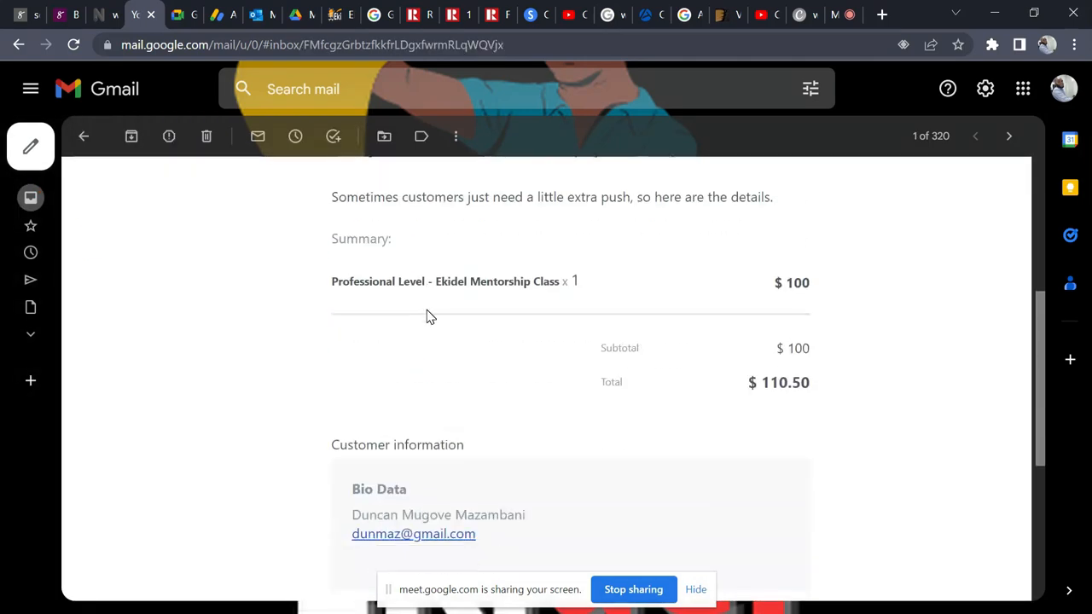
pyautogui.scroll(4, 409, 273)
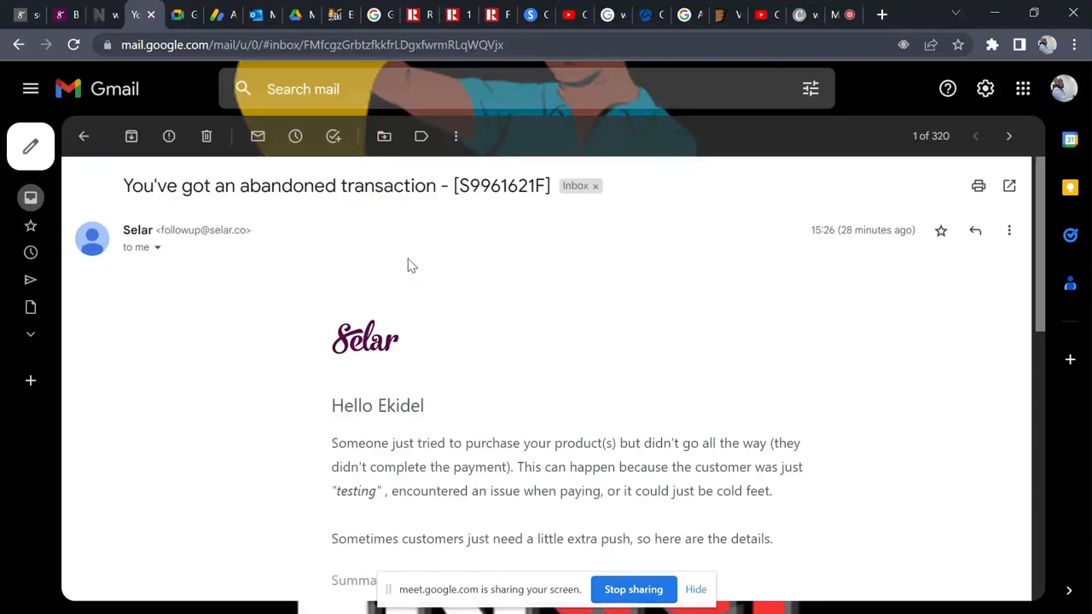
pyautogui.click(211, 136)
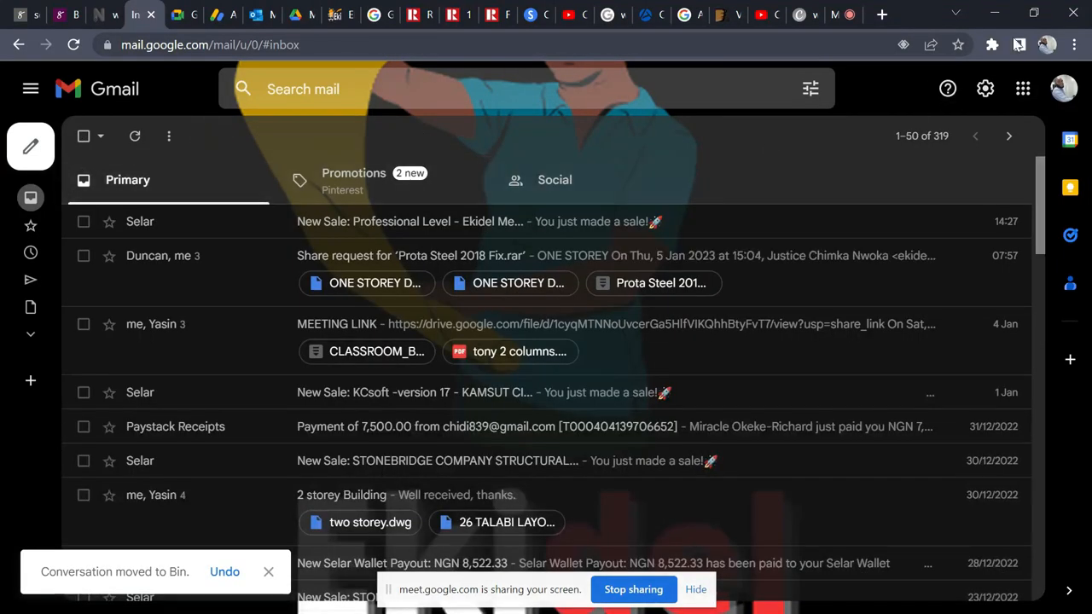
# - Switch to the Google Meet call and stop sharing the screen
pyautogui.click(845, 15)
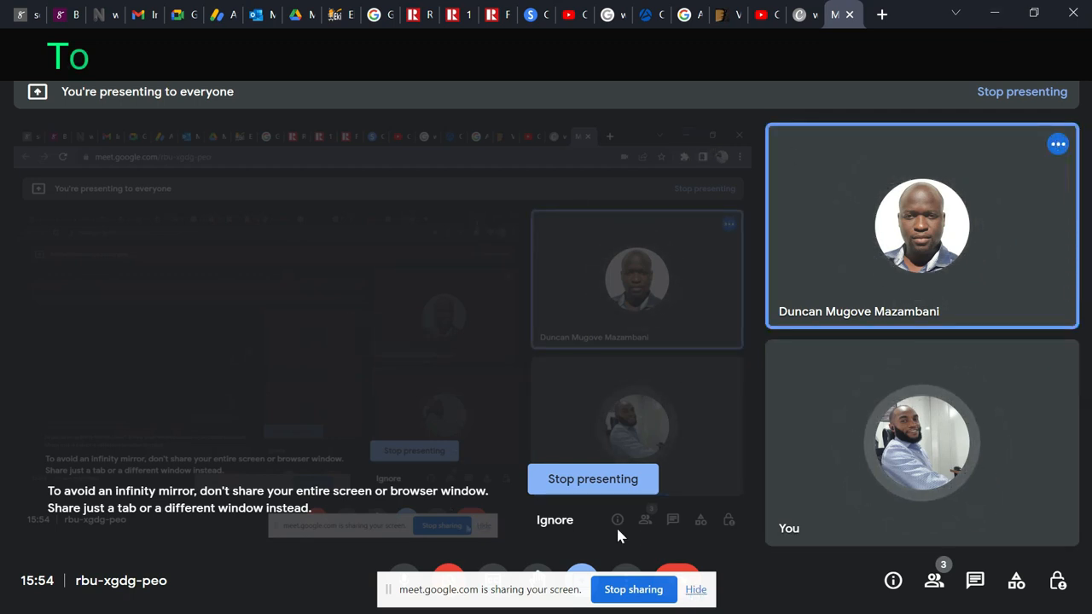
pyautogui.click(632, 590)
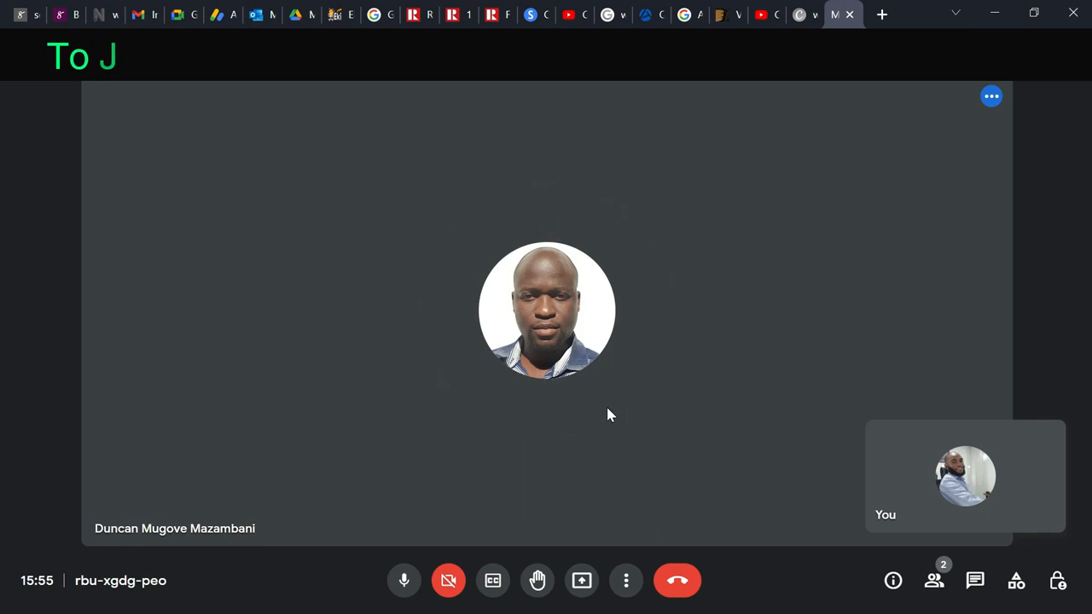
pyautogui.moveTo(719, 586)
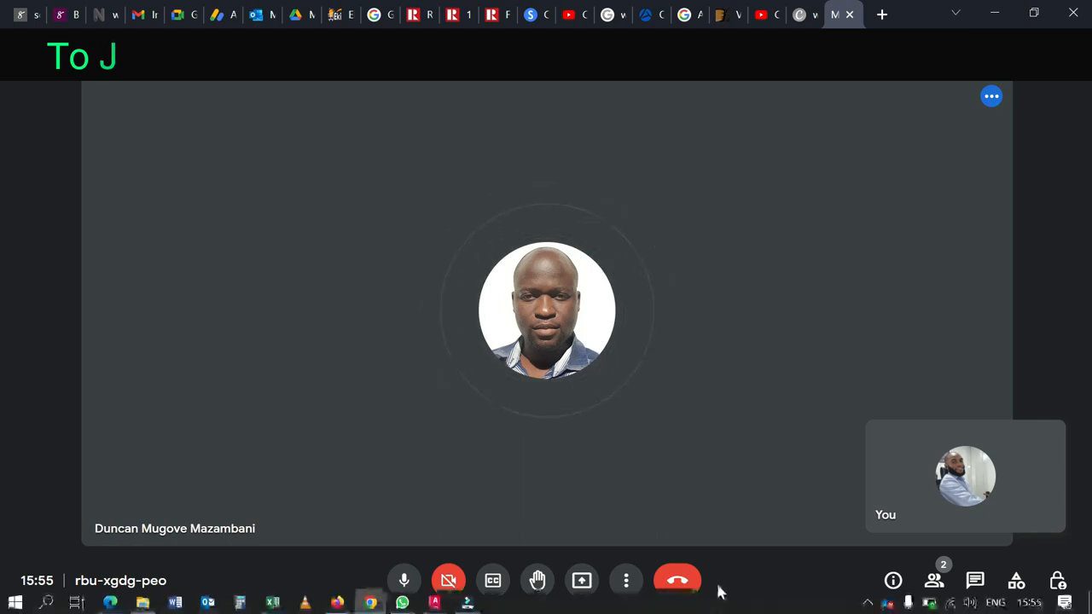